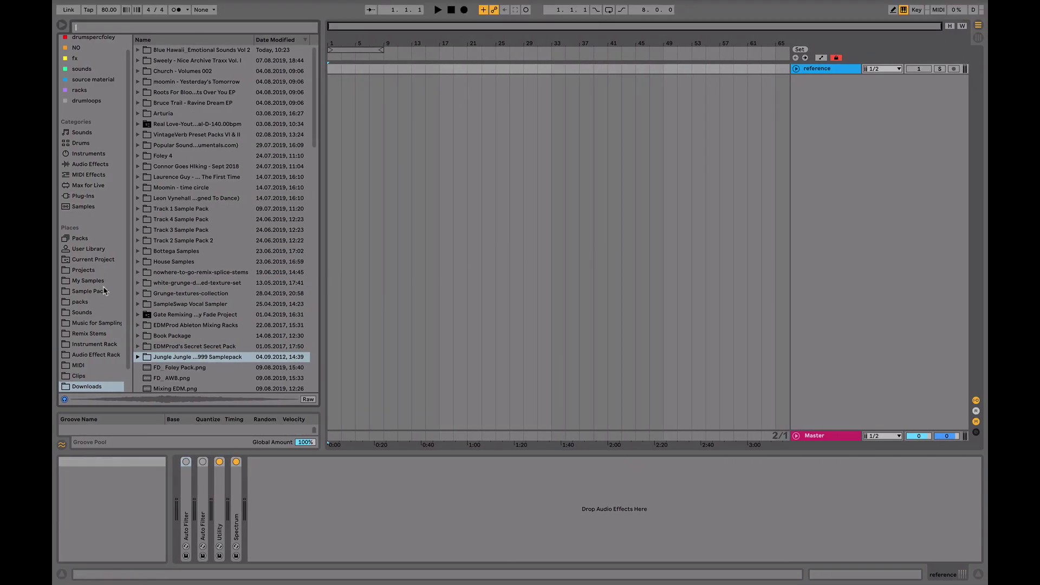
Open the Sounds folder in the browser and search for "break"
left_click(87, 313)
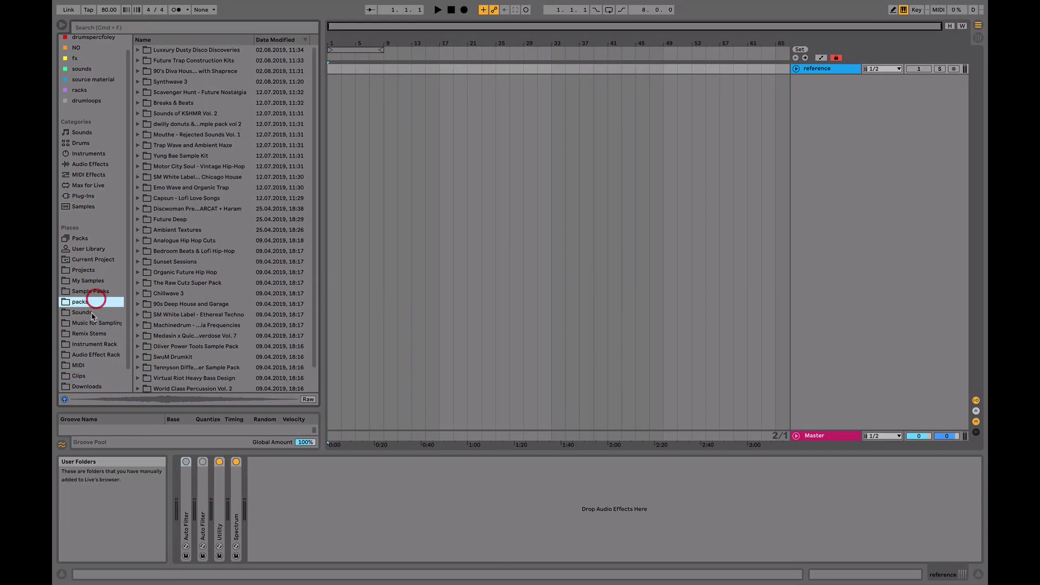
left_click(188, 30)
type("break")
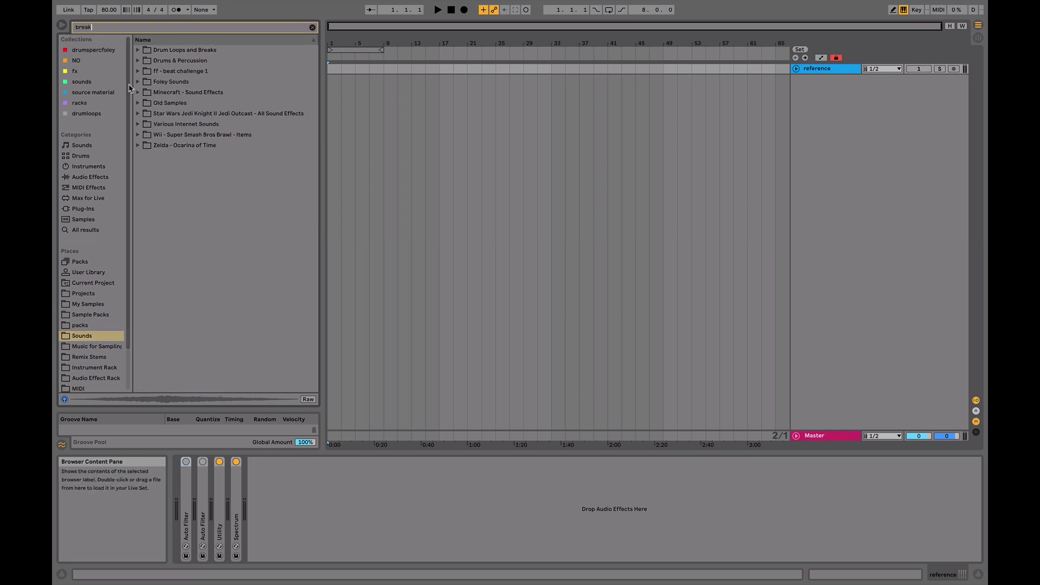
Expand Drum Loops and Breaks and its 300 breaks folder, preview the first tracks, and select 24 - Track24.flac
left_click(138, 50)
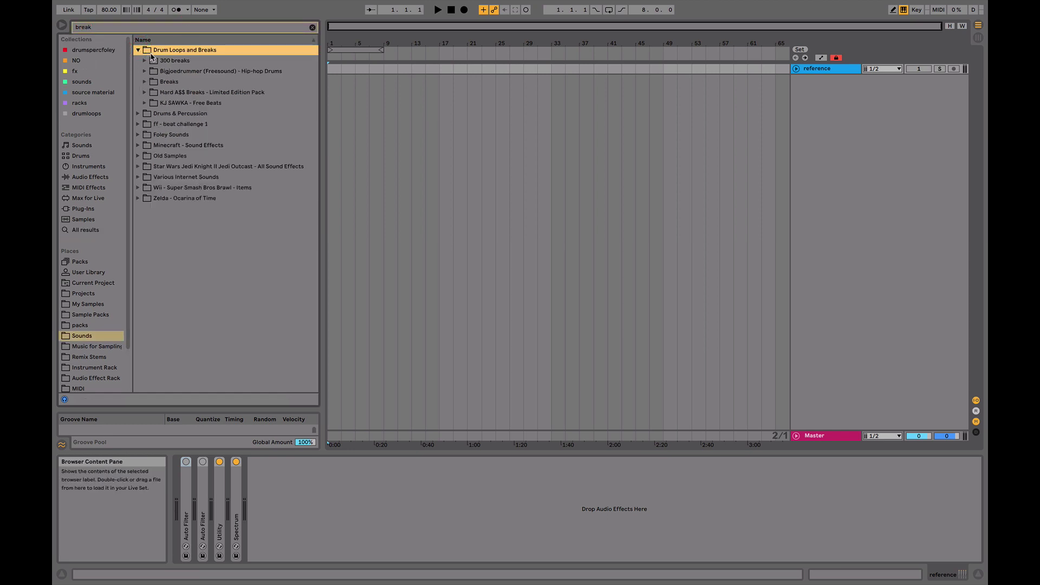
key("Down")
key("Right")
key("Down")
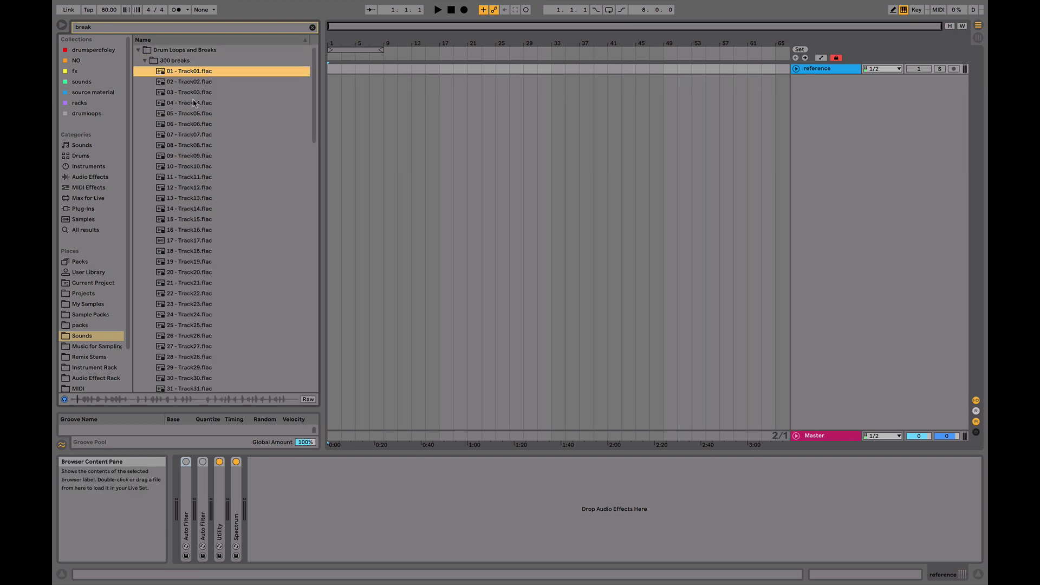
key("Down")
left_click(228, 315)
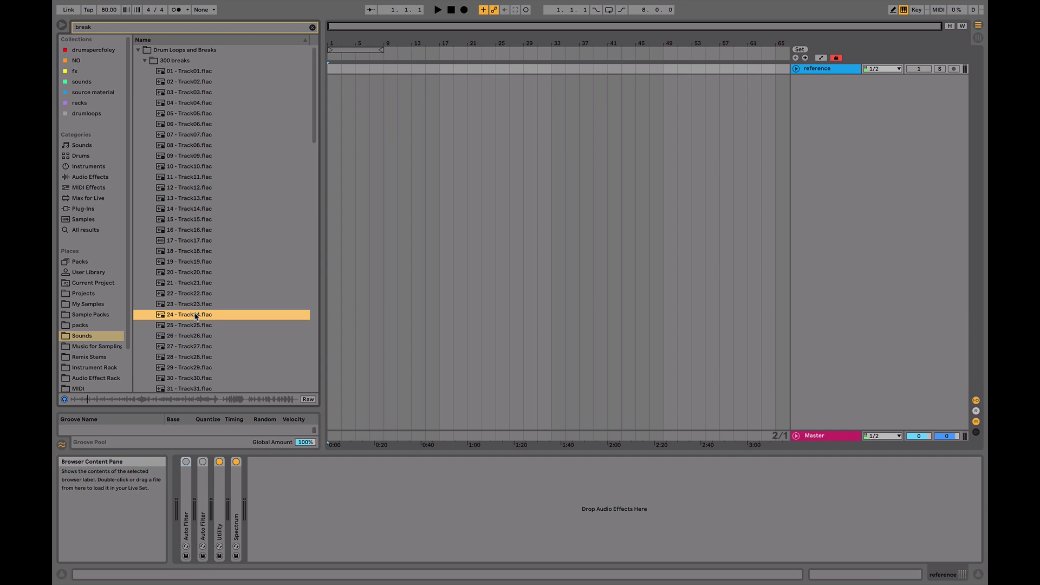
Set the tempo to 170 BPM and place 24 - Track24.flac at bar 1 on a new audio track
left_click(109, 10)
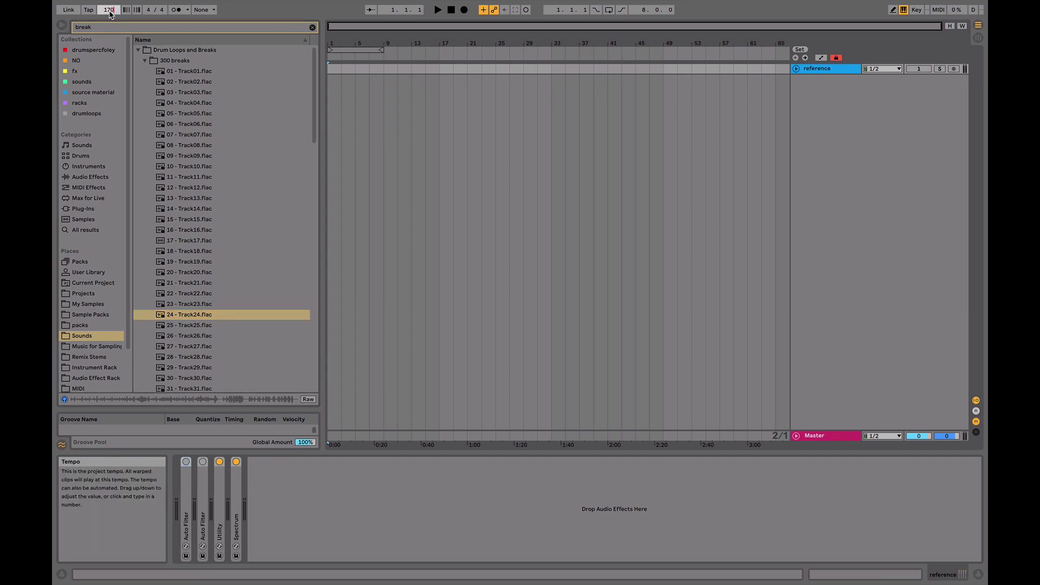
left_click_drag(209, 318, 330, 101)
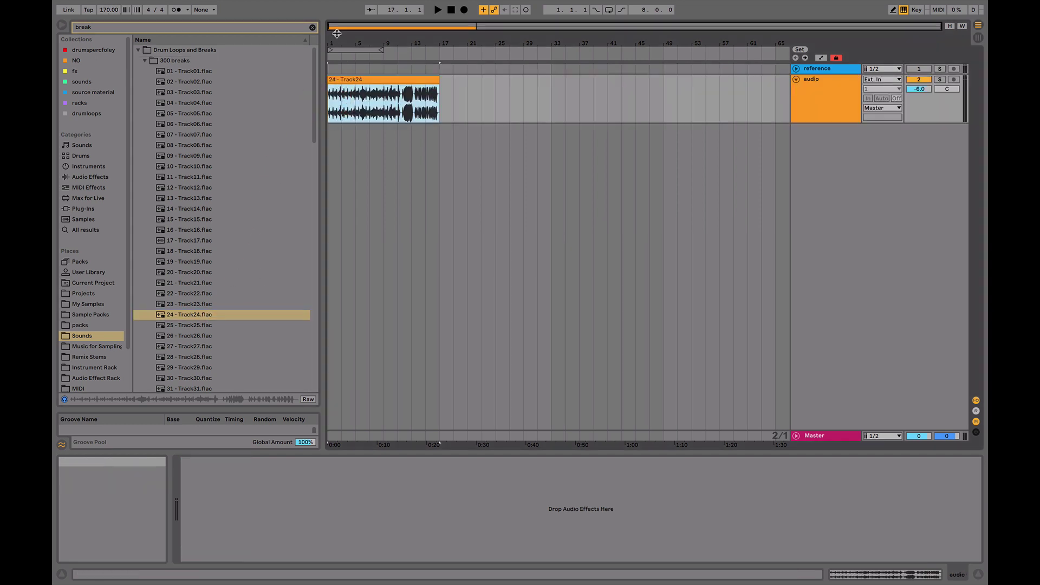
key("z")
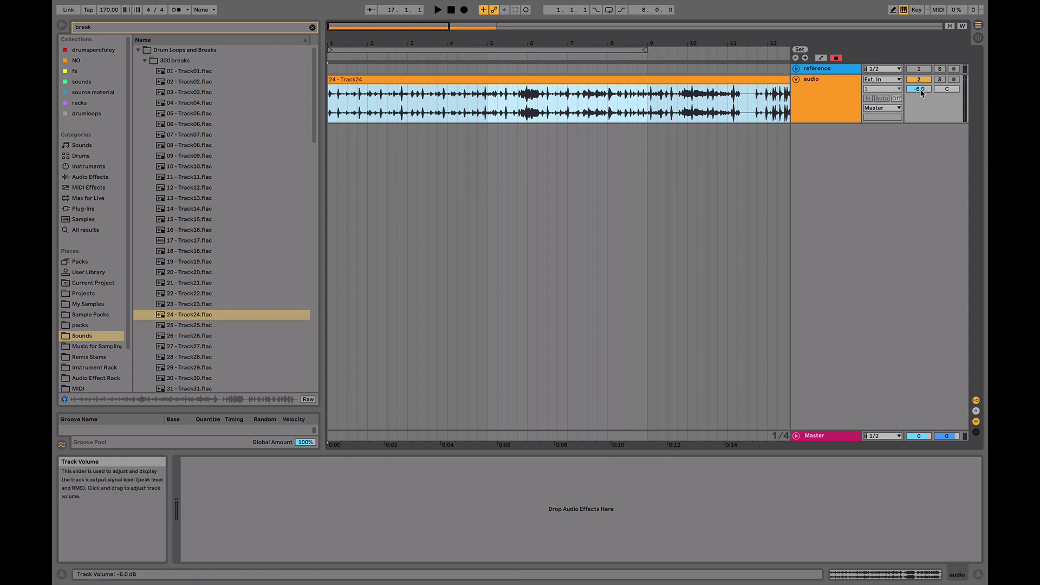
Open the Track24 clip, set 1.1.1 at its first transient, and crop the sample
double_click(401, 79)
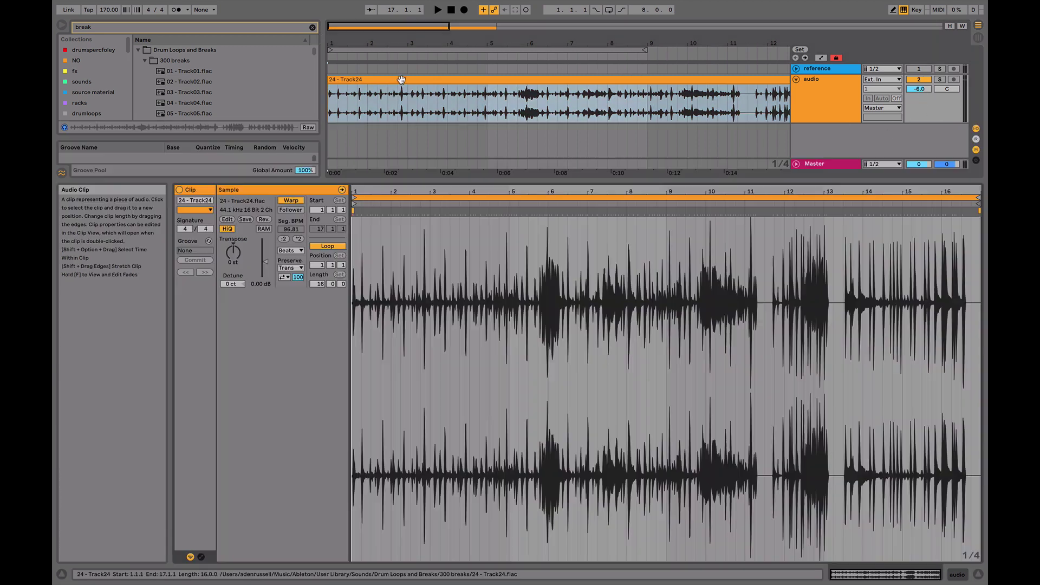
left_click_drag(645, 193, 643, 205)
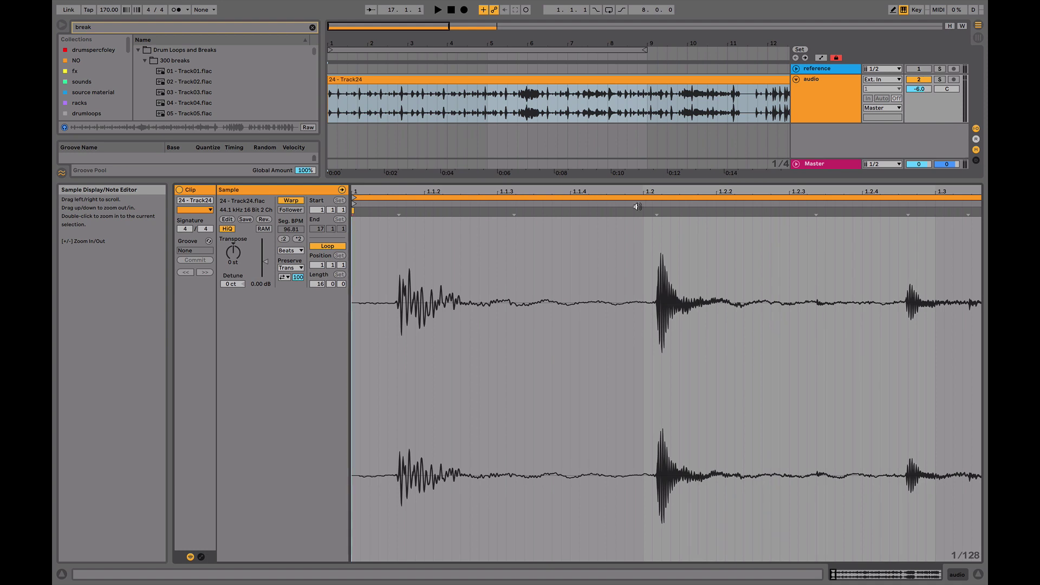
right_click(399, 210)
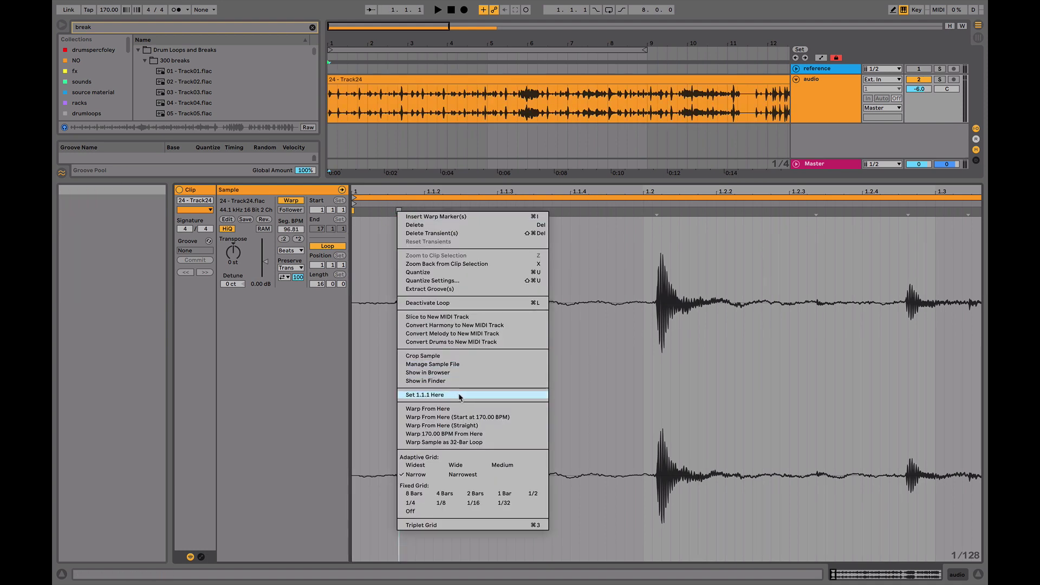
left_click(460, 397)
right_click(398, 211)
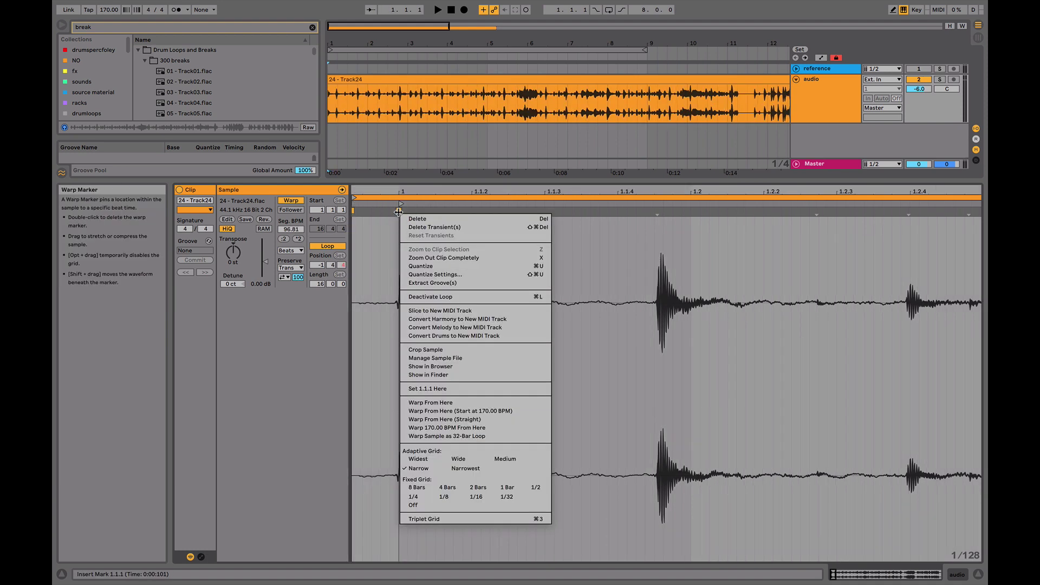
left_click(426, 350)
Play the clip and warp its second drum hit onto beat 1.2, checking the timing by playback
key("space")
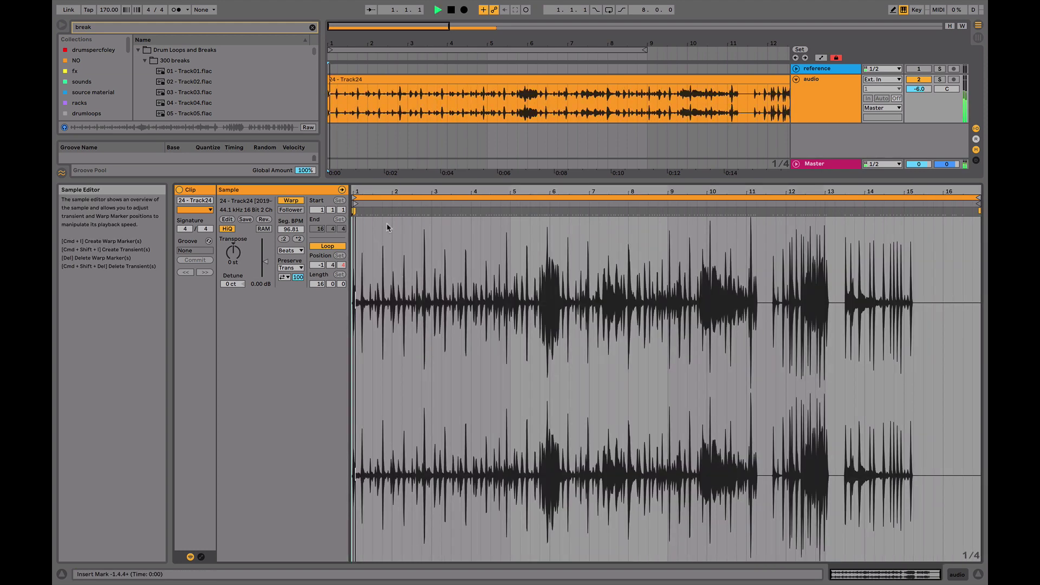
left_click_drag(349, 190, 349, 282)
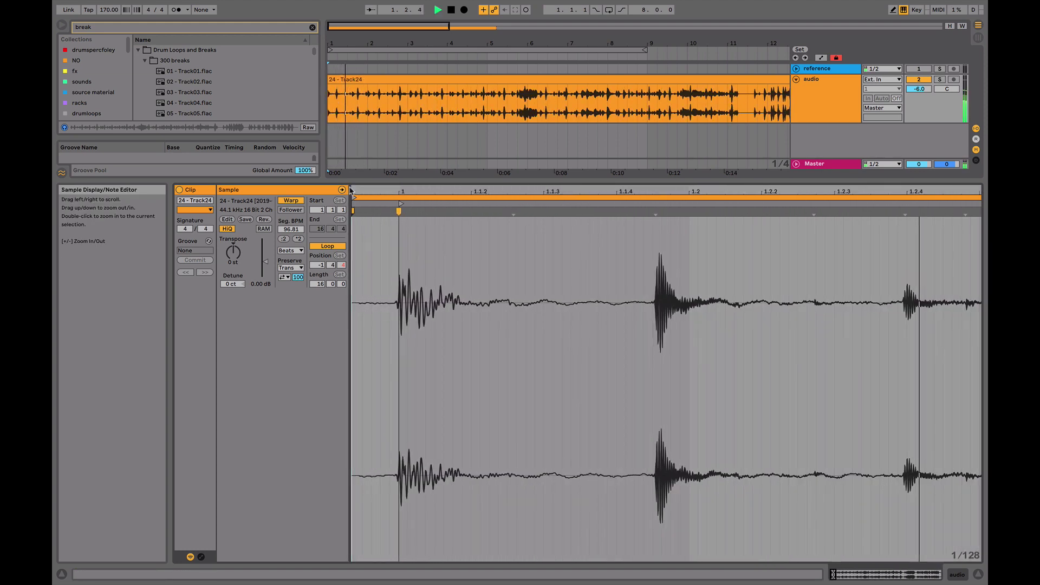
key("space")
left_click_drag(654, 214, 690, 211)
key("space")
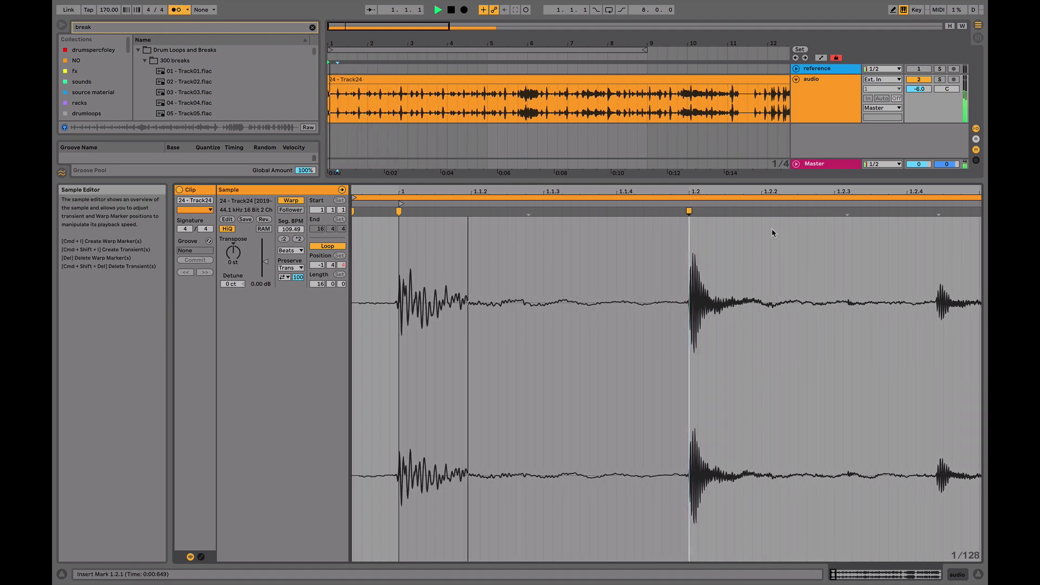
Pin the two hits near the end of bar 2 with warp markers at 2.4.3 and 3.1.1, and listen back
left_click_drag(772, 191, 772, 171)
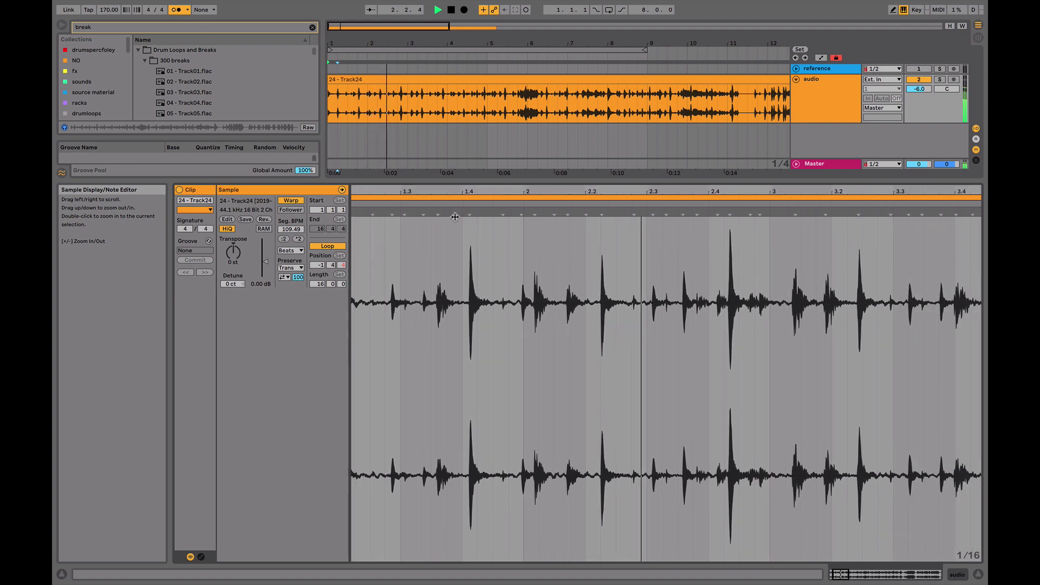
key("space")
left_click_drag(731, 209, 773, 213)
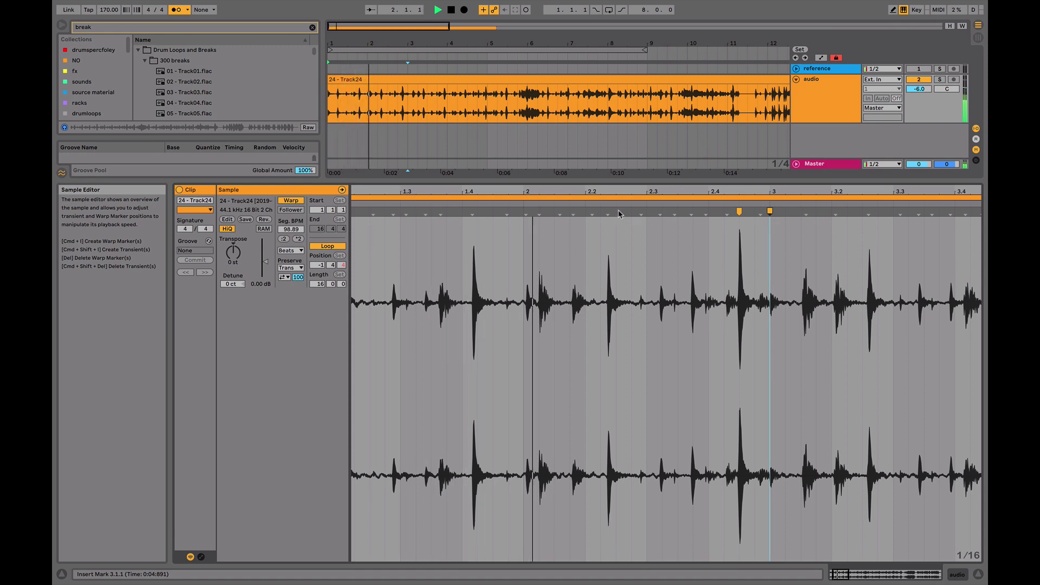
key("space")
Pin two more drum hits with warp markers, aligning one to 1.4.1 and the other to 2.2.1, and audition the result
left_click_drag(609, 213, 617, 212)
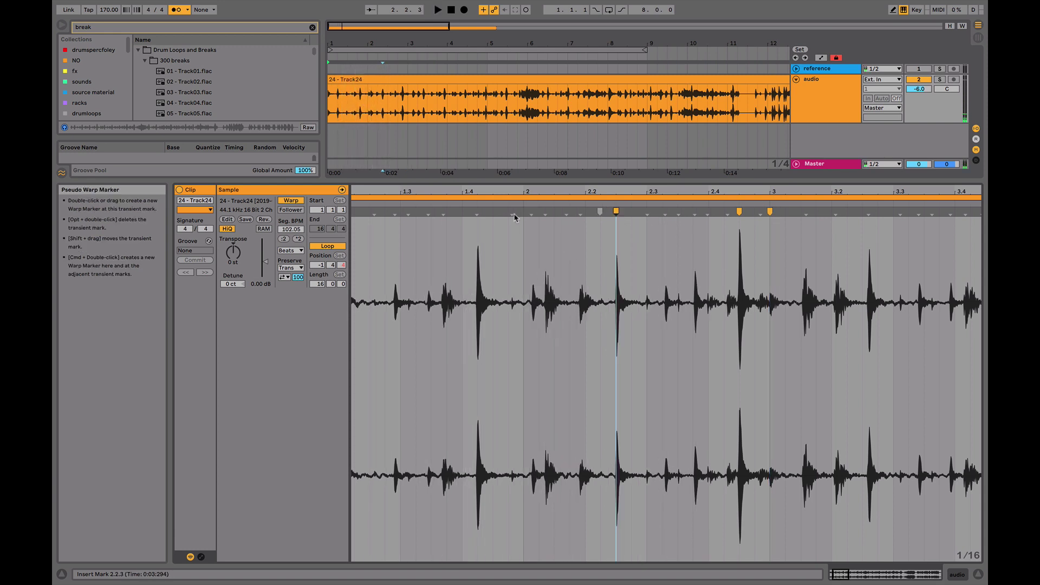
left_click_drag(477, 211, 462, 212)
key("space")
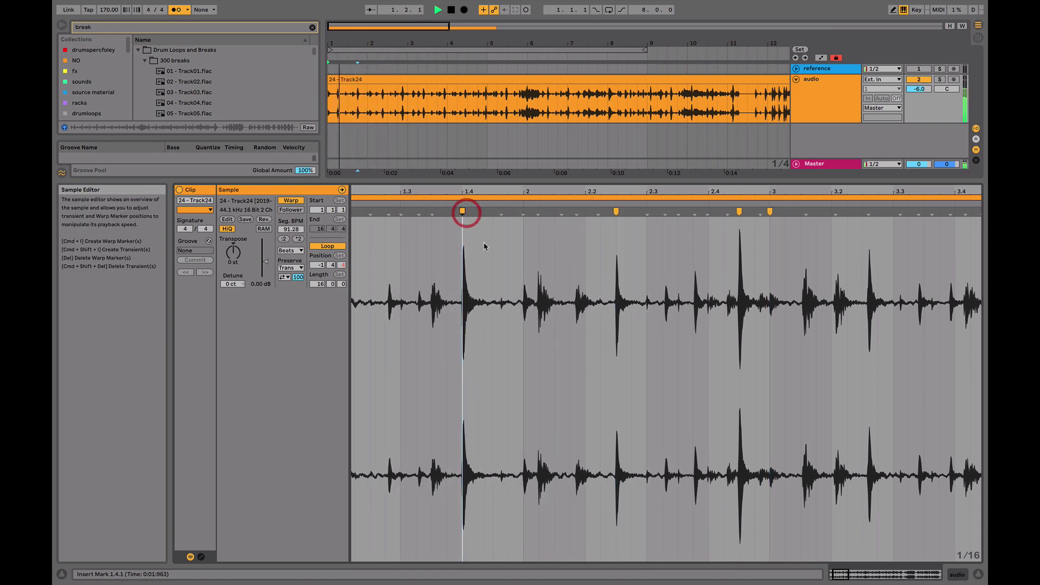
key("space")
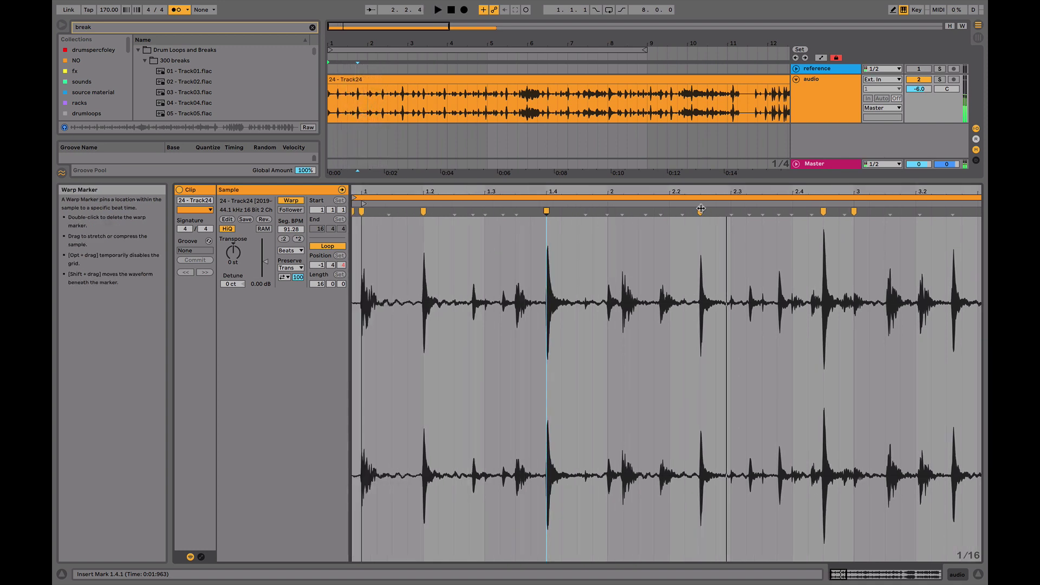
left_click_drag(701, 211, 671, 211)
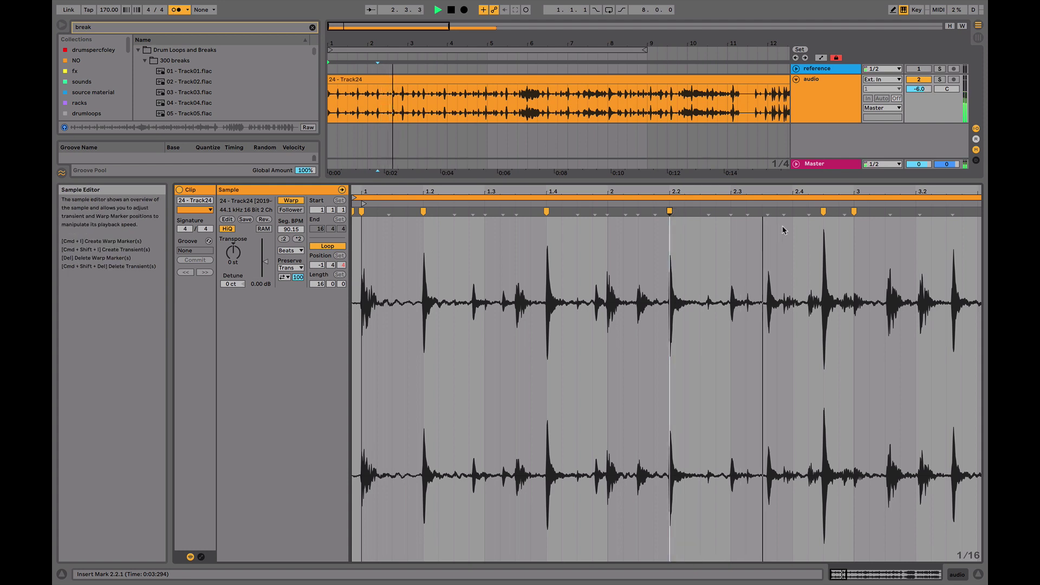
key("space")
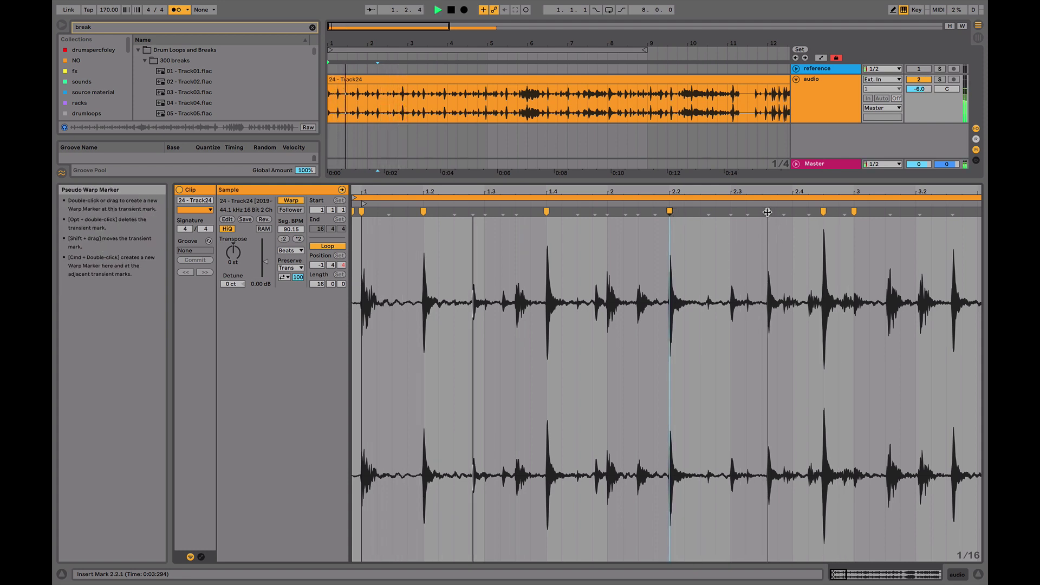
Try warping the next hit to 2.4.1 and the two following markers to 3.1.1 and 3.1.3, and listen back
left_click_drag(767, 212, 884, 213)
key("space")
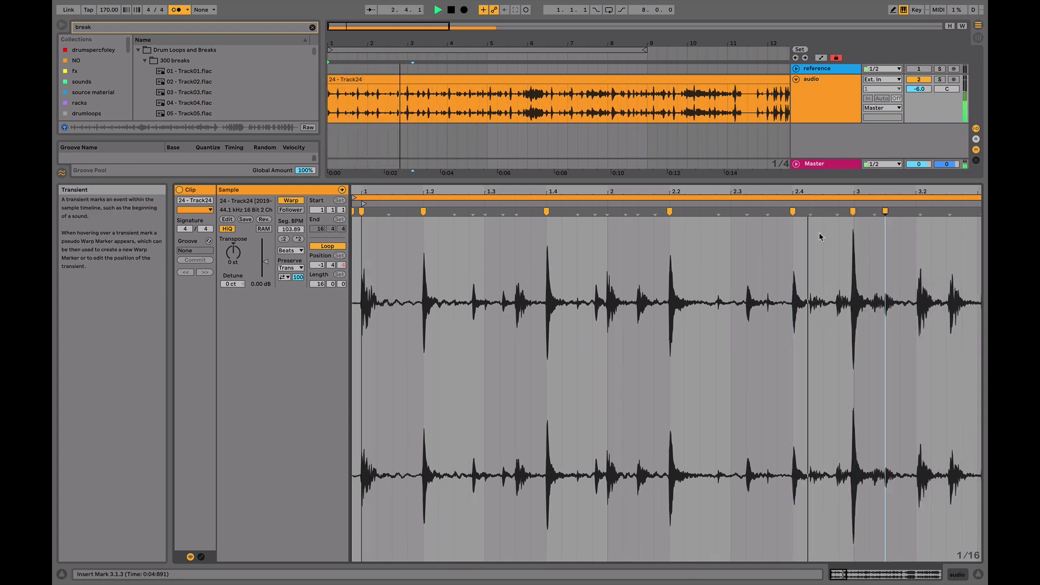
key("space")
Move the three warp markers after 2.2.1 earlier, onto 2.3.1, 2.4.1 and 3.1.1, and play the clip
left_click_drag(798, 212, 737, 212)
left_click_drag(853, 212, 793, 213)
left_click_drag(885, 211, 855, 213)
key("space")
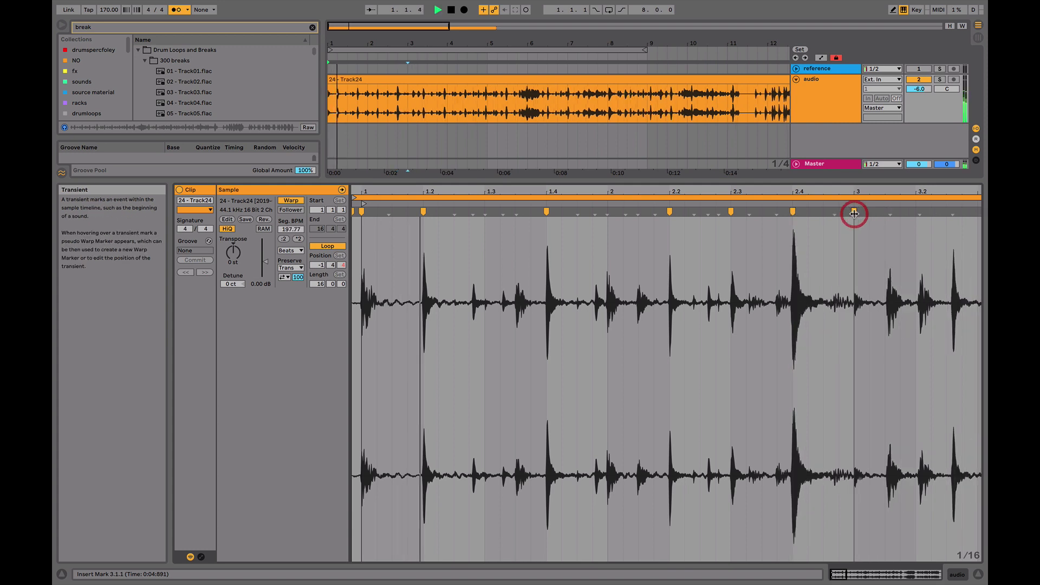
Nudge the warp marker at 2.3.1 slightly later, off the grid, and check the groove by playback
left_click(672, 202)
mouse_move(732, 191)
left_mouse_down()
mouse_move(732, 211)
mouse_move(751, 211)
left_mouse_up()
key("space")
key("space")
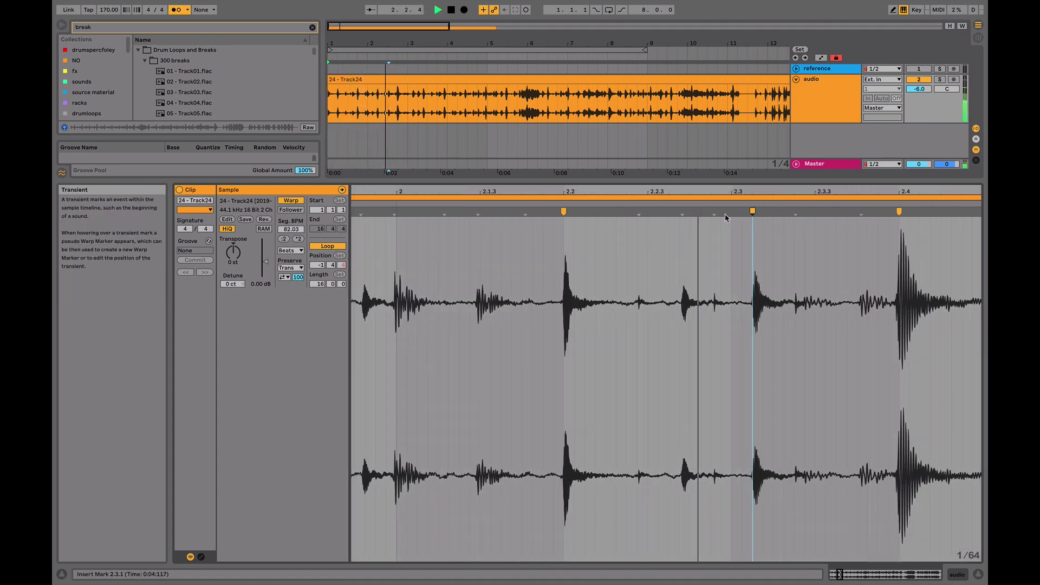
key("space")
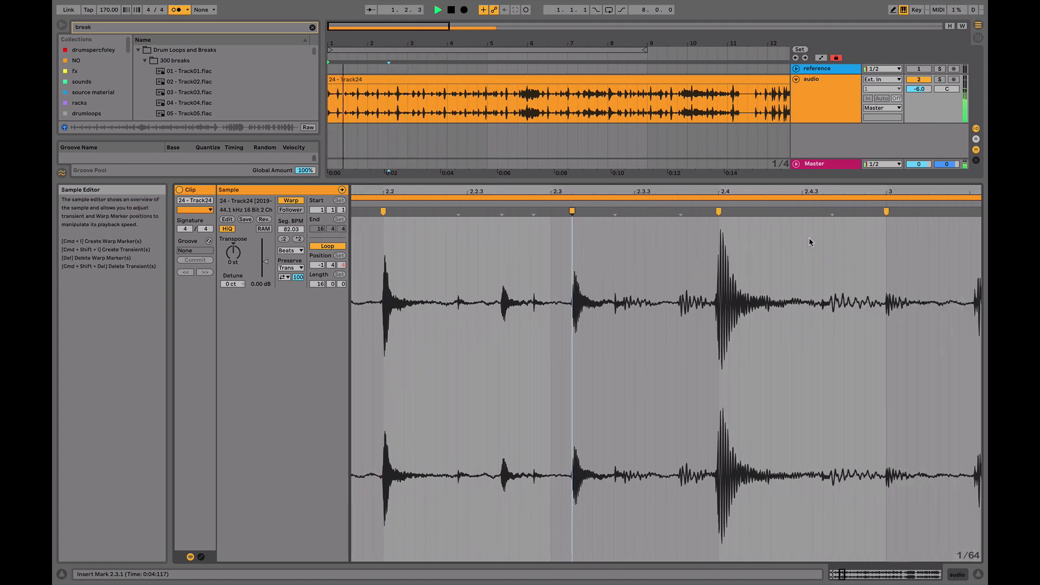
Move the warp marker at 3.1.1 back to 2.4.3 and pin the following transient just after beat 3, checking by playback
left_click_drag(844, 212, 761, 218)
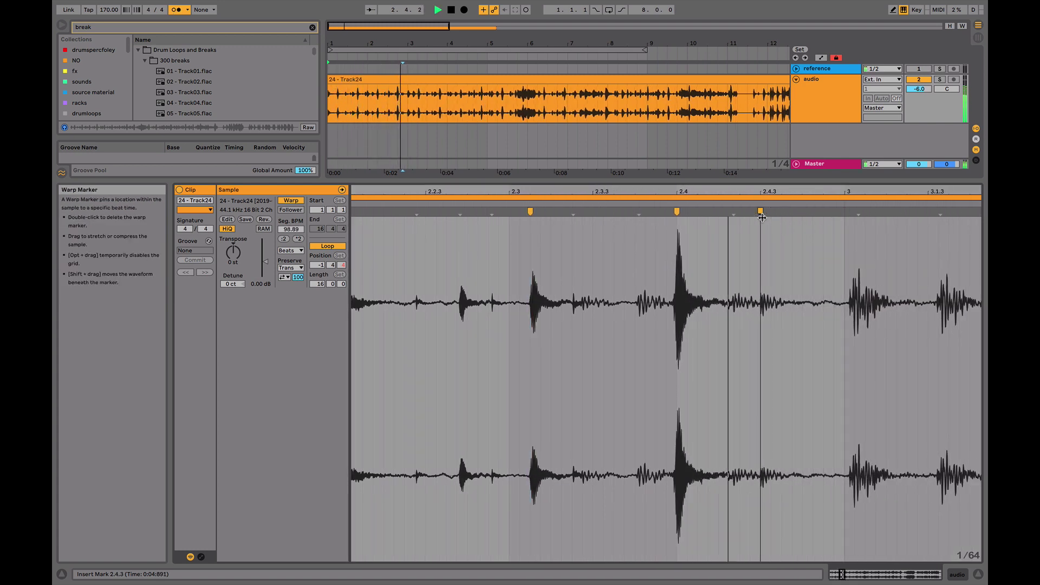
key("space")
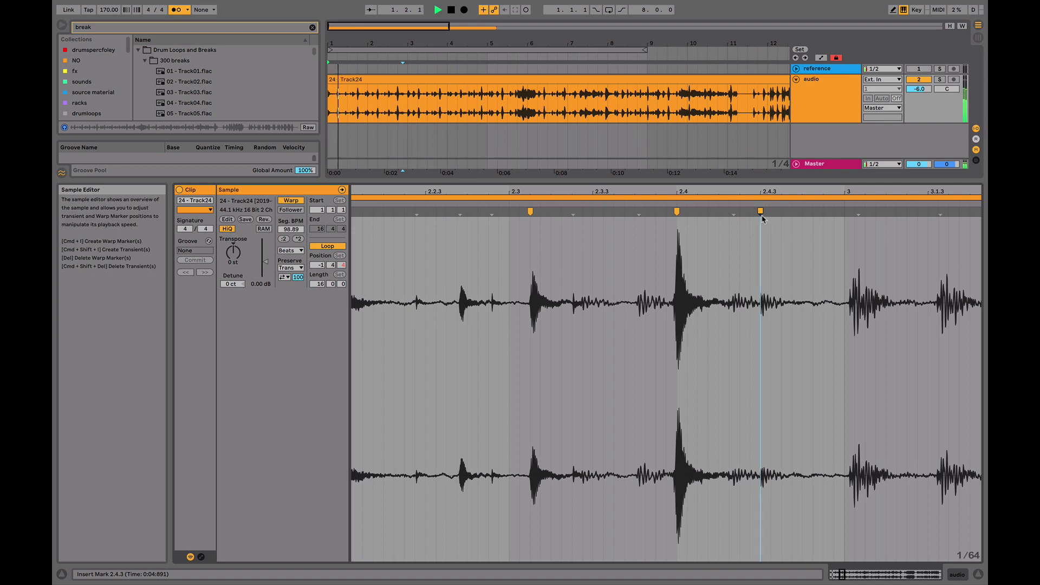
mouse_move(761, 212)
left_mouse_down()
mouse_move(802, 213)
mouse_move(763, 217)
left_mouse_up()
key("space")
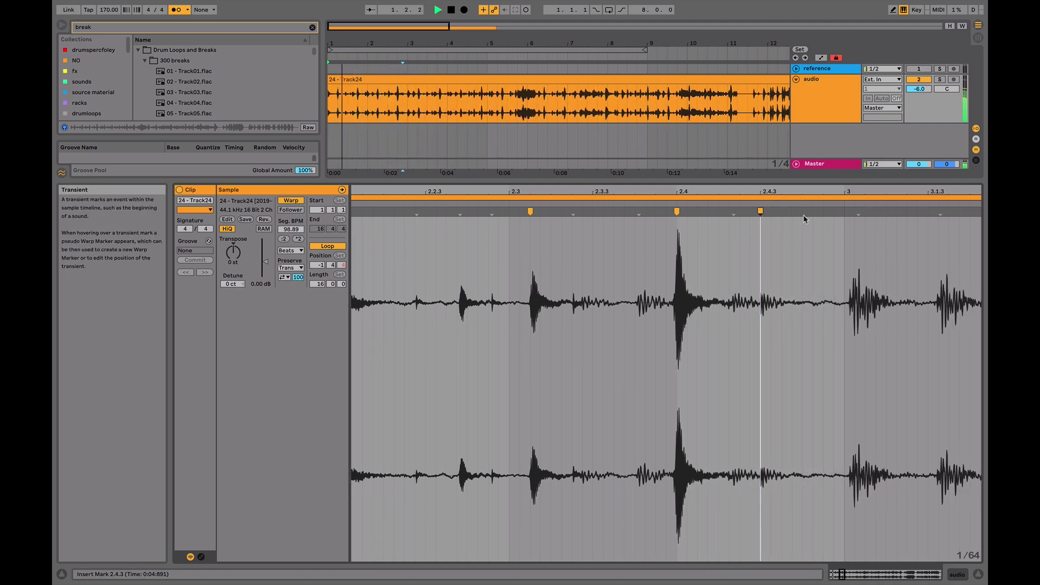
left_click_drag(858, 211, 854, 210)
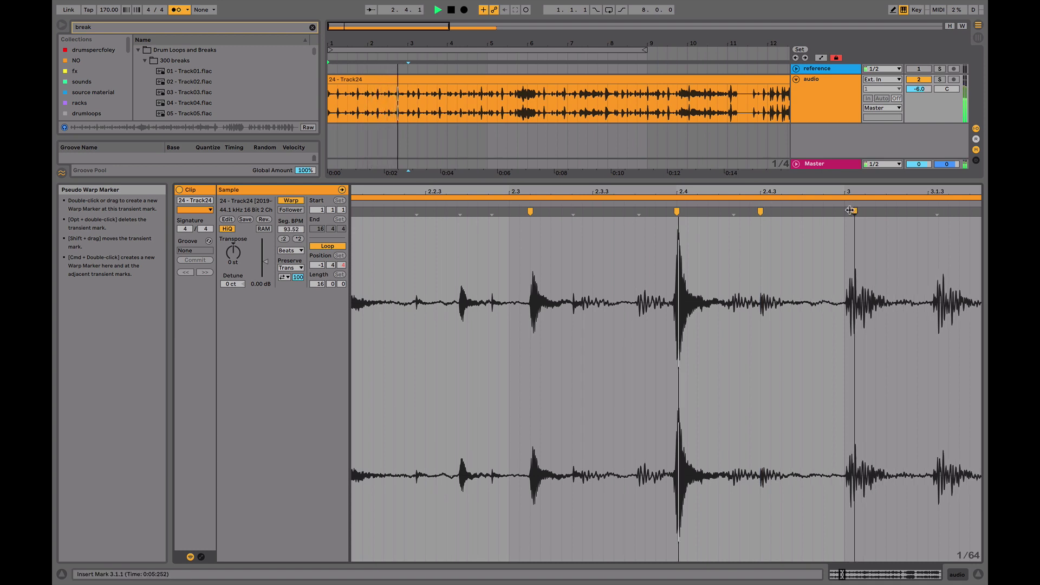
key("space")
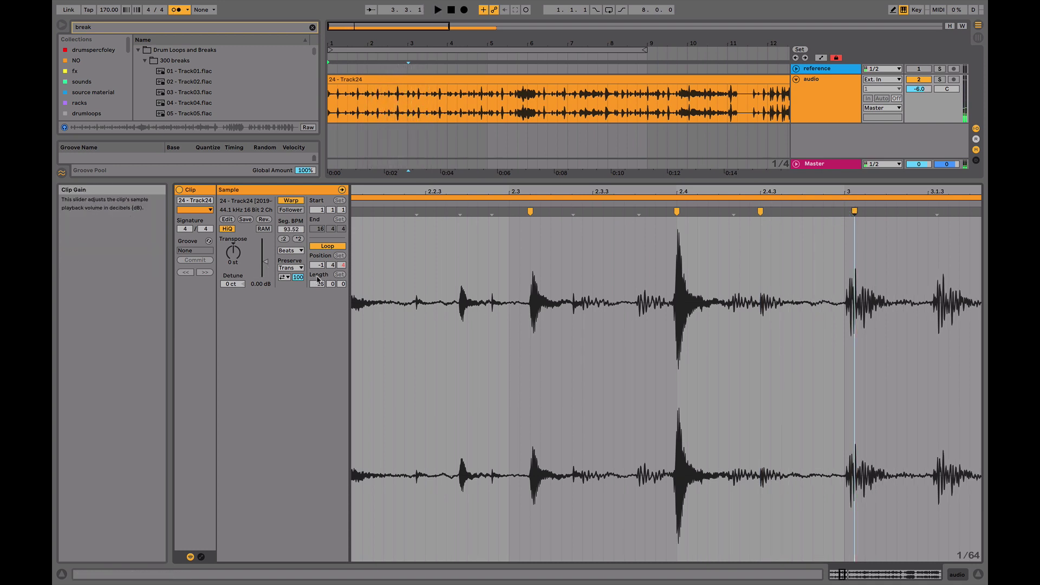
Shorten the clip's loop length to two bars and bring the looped section into view
left_click(328, 246)
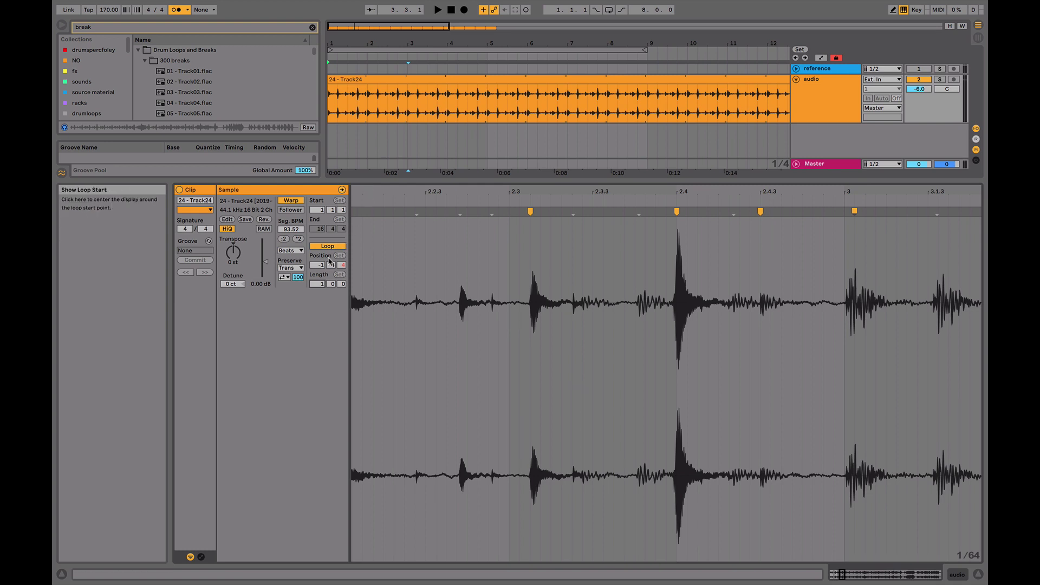
left_click(330, 261)
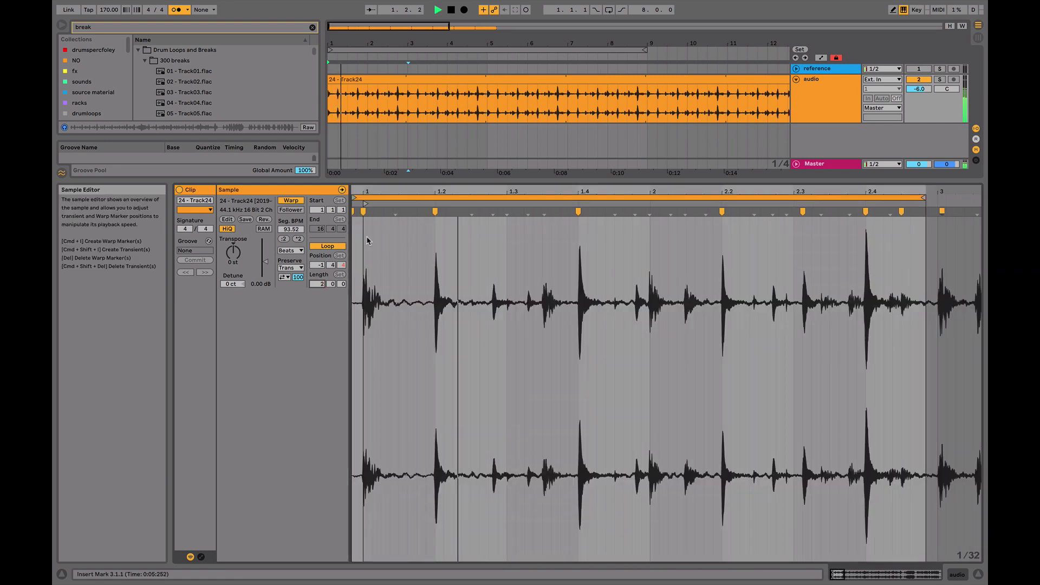
Start the clip's loop at 1.1.1 and delete the extra warp marker just before it
left_click(356, 212)
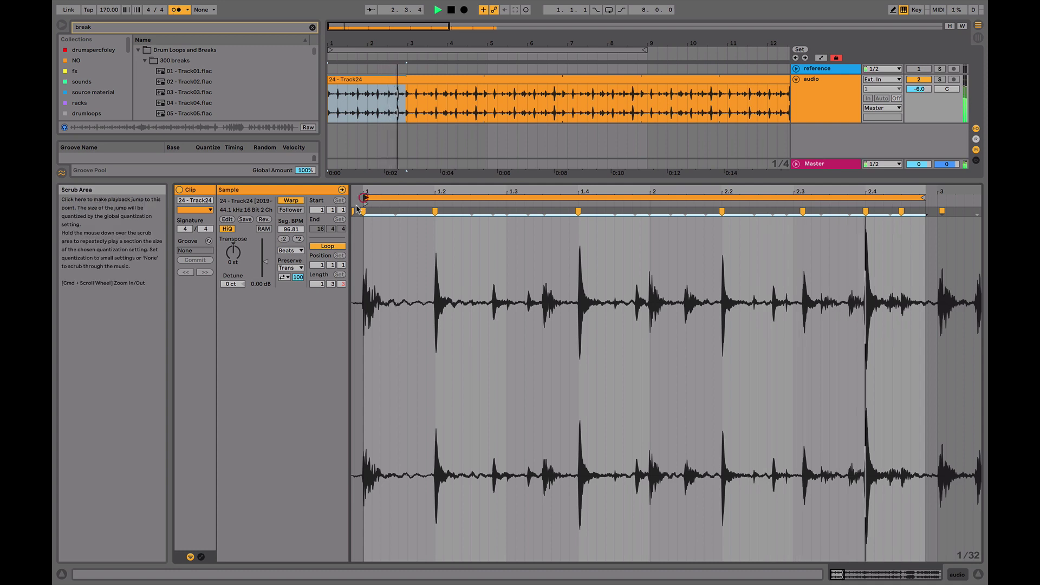
right_click(355, 212)
left_click(359, 213)
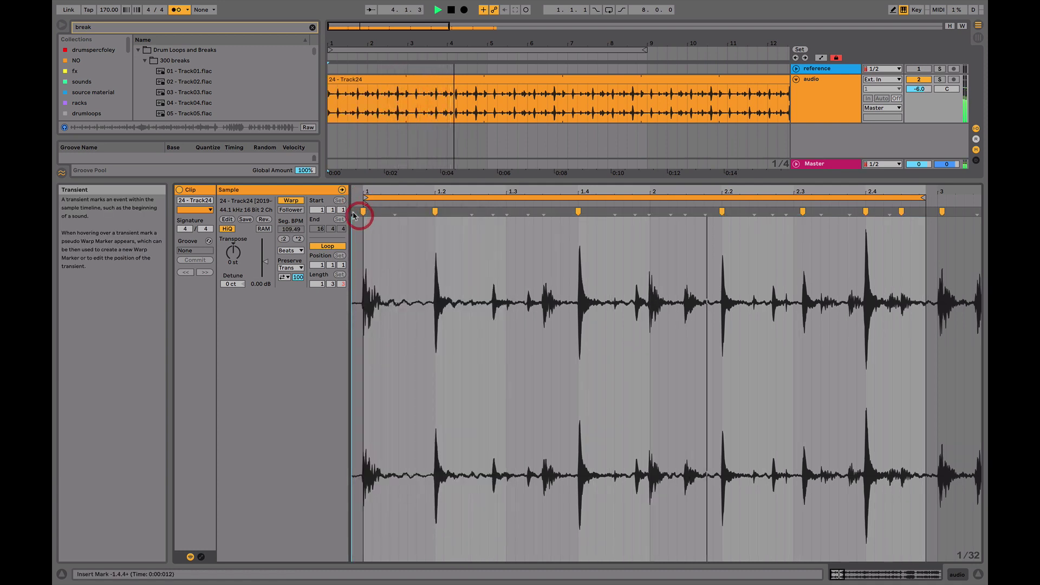
Crop the break sample to its looped section
right_click(352, 213)
key("Escape")
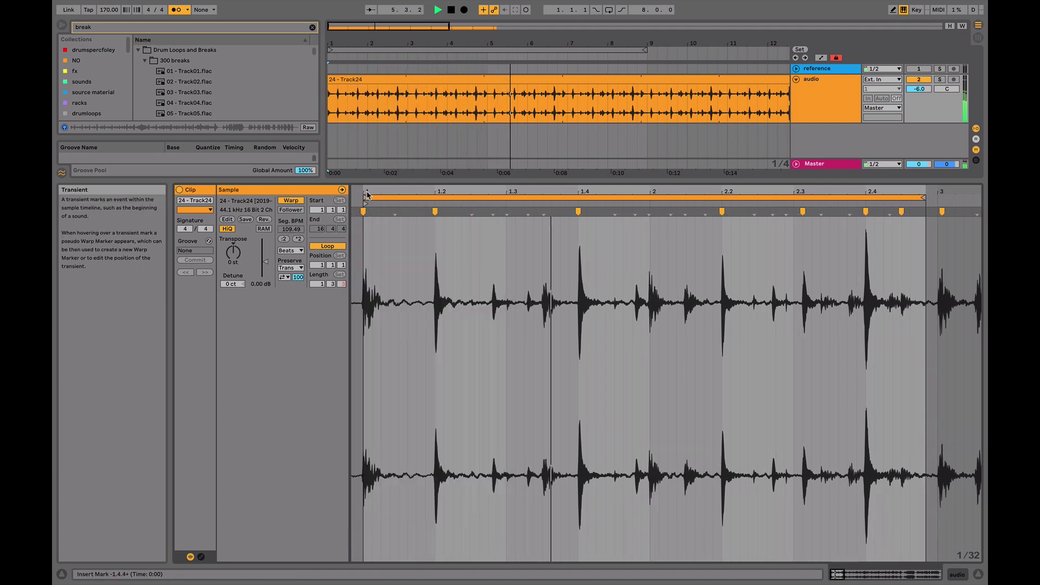
key("space")
key("plus")
right_click(383, 242)
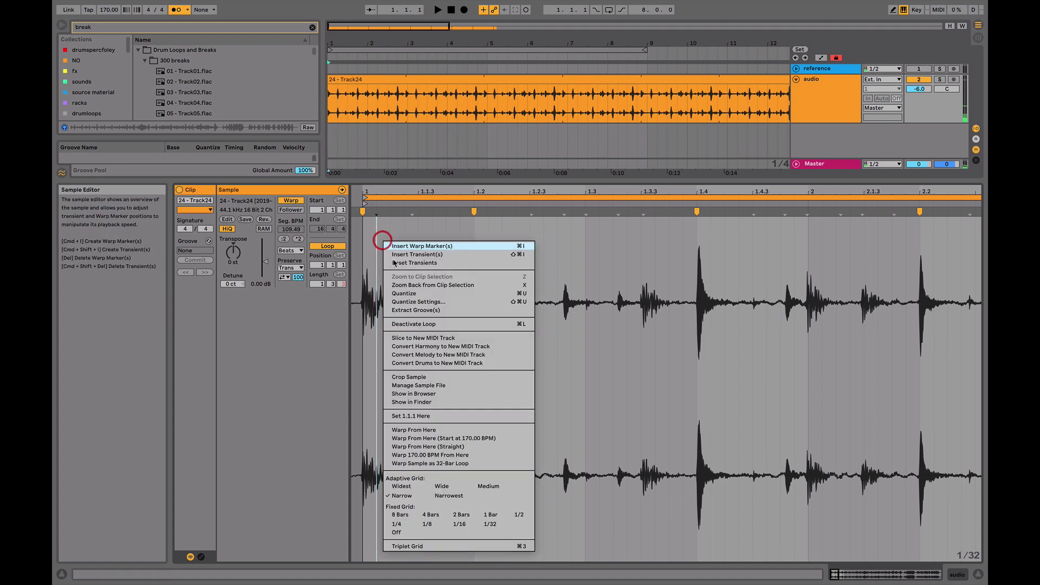
left_click(412, 378)
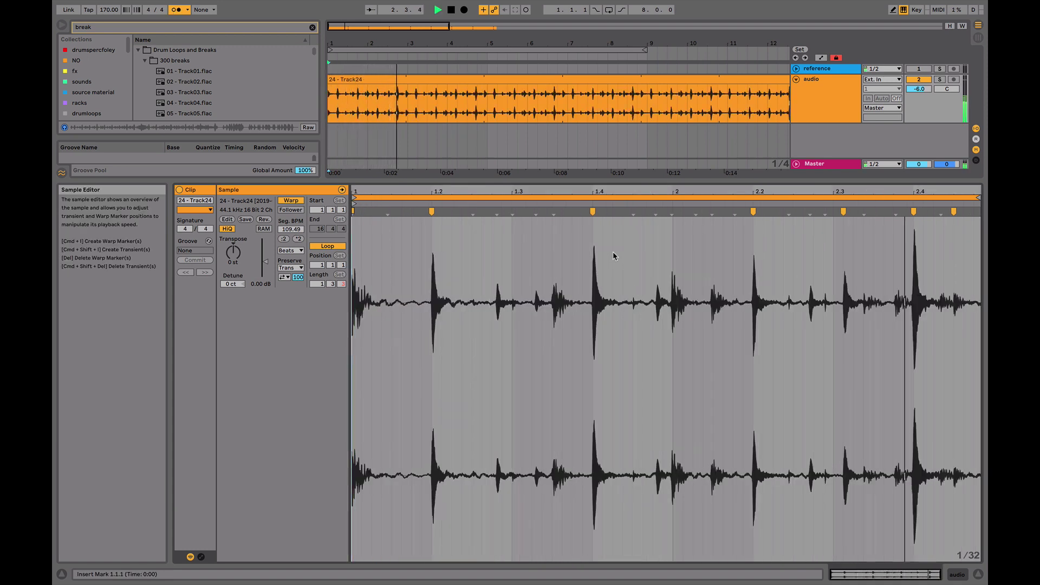
Pin the hit at 2.2.4 with a new warp marker and move the following marker to 2.3.2
left_click(748, 233)
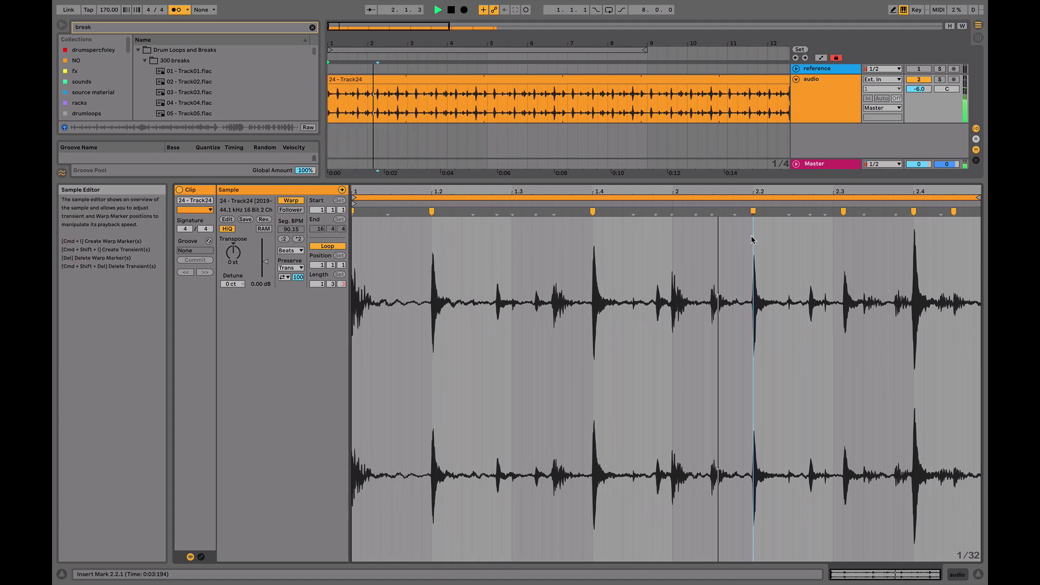
double_click(814, 211)
left_click_drag(843, 211, 851, 211)
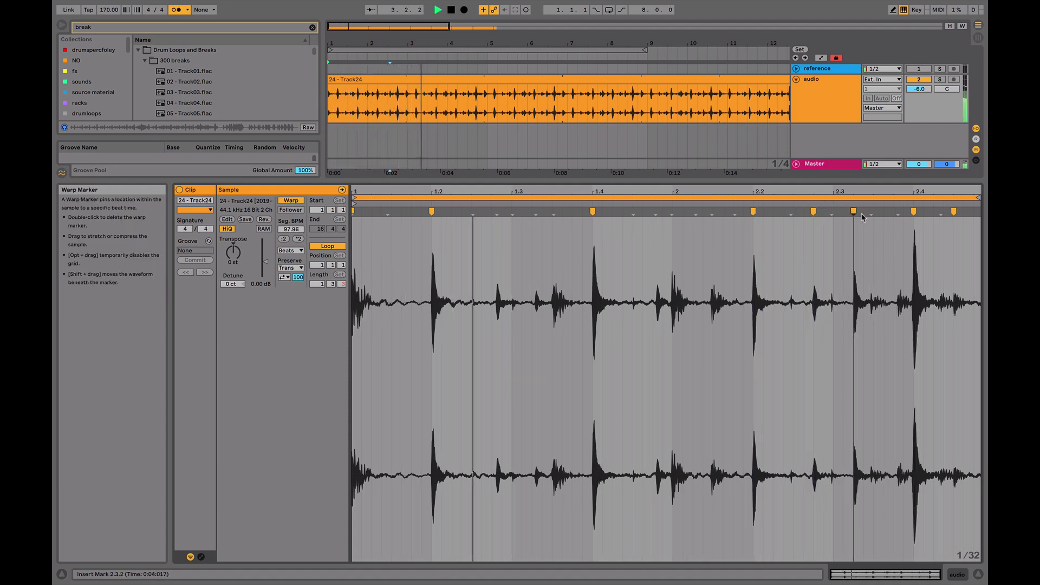
Shift the last warp marker slightly later, just past 2.4.3, and set the clip's loop length to two bars
mouse_move(954, 212)
left_mouse_down()
mouse_move(944, 212)
mouse_move(965, 212)
left_mouse_up()
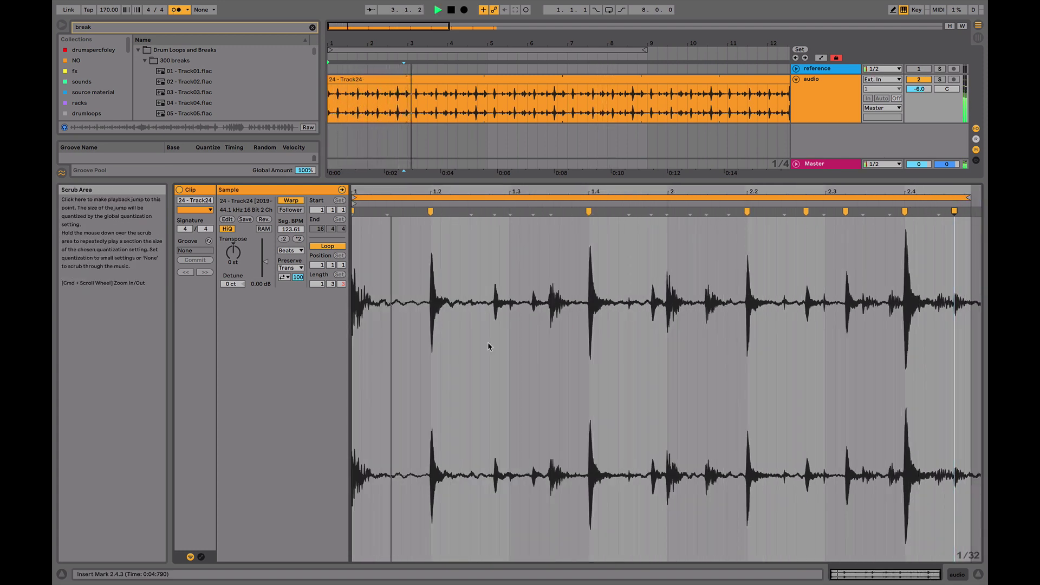
left_click_drag(332, 288, 341, 289)
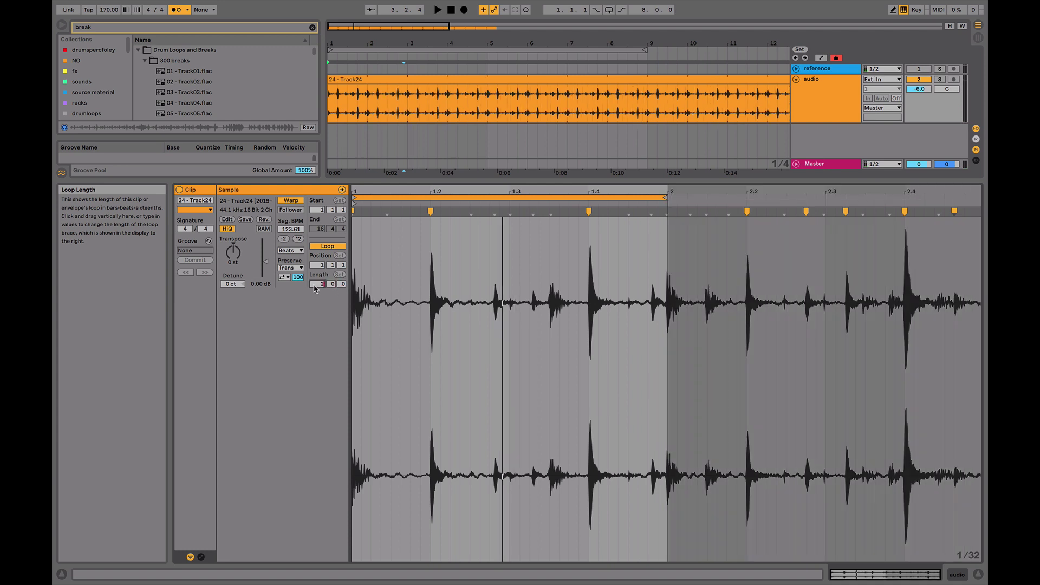
key("space")
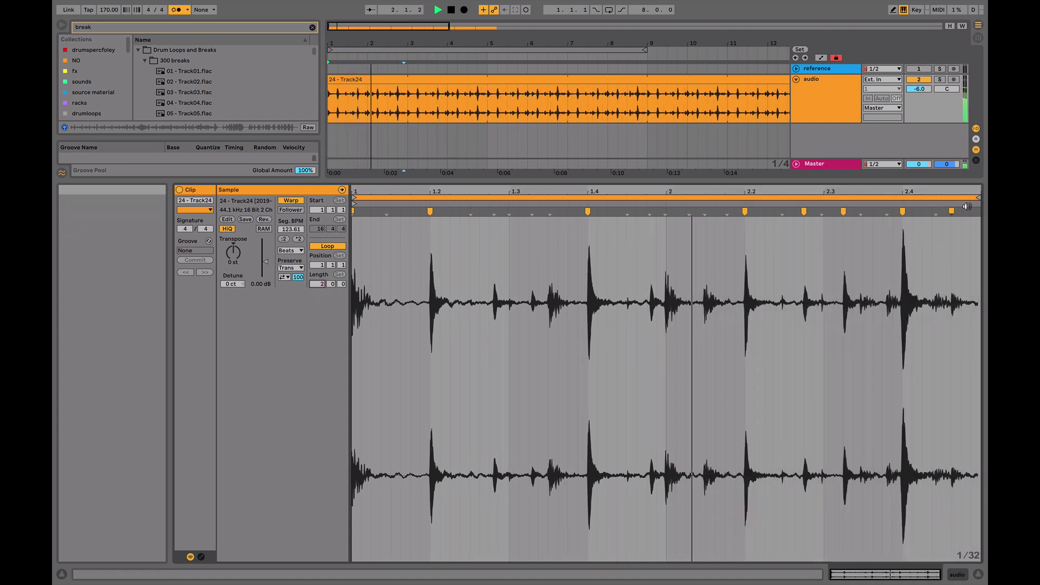
Move the last warp marker to 2.4.4 and pin the transient near 2.4.3 with a new warp marker
scroll(954, 212, "up", 3)
key("space")
left_click_drag(939, 211, 960, 211)
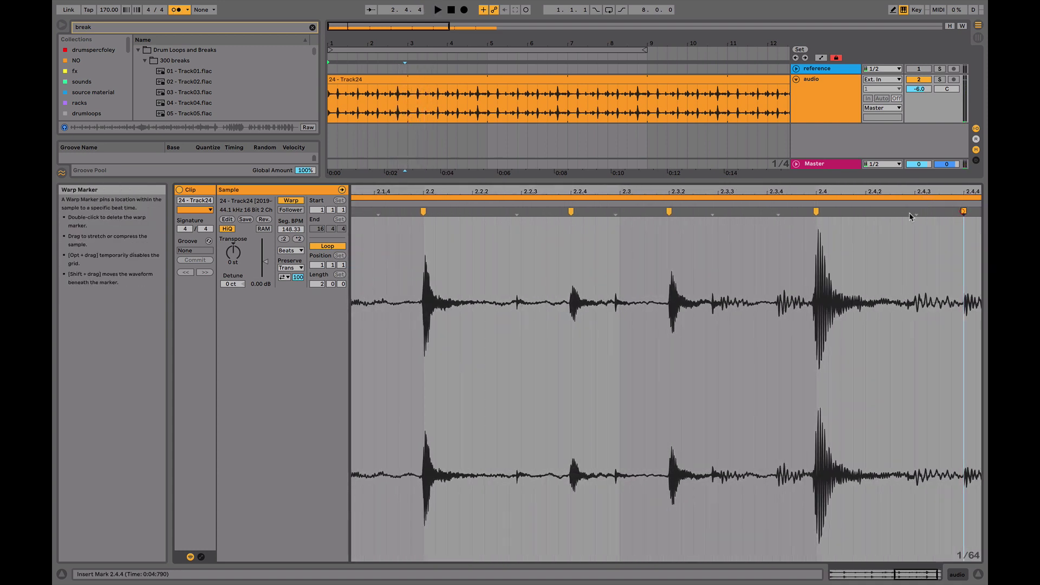
mouse_move(917, 213)
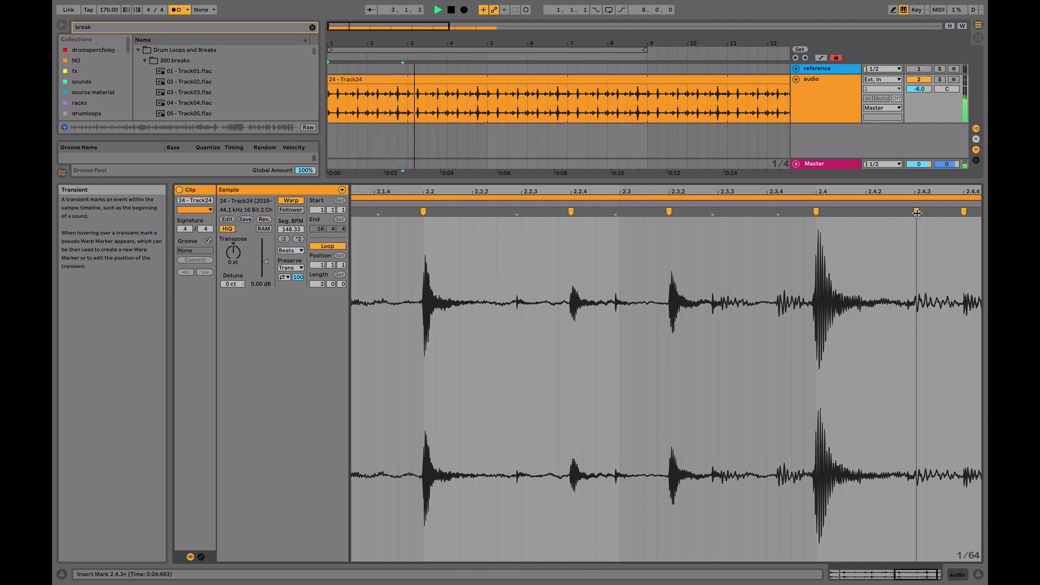
double_click(917, 213)
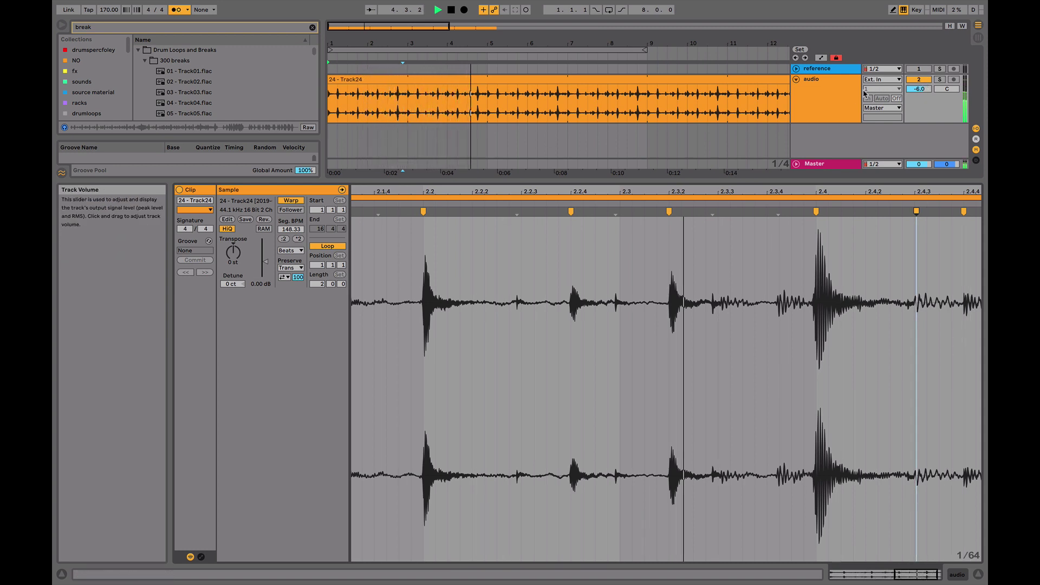
Turn off the metronome and clear the browser's search term
key("space")
double_click(814, 86)
left_click(176, 9)
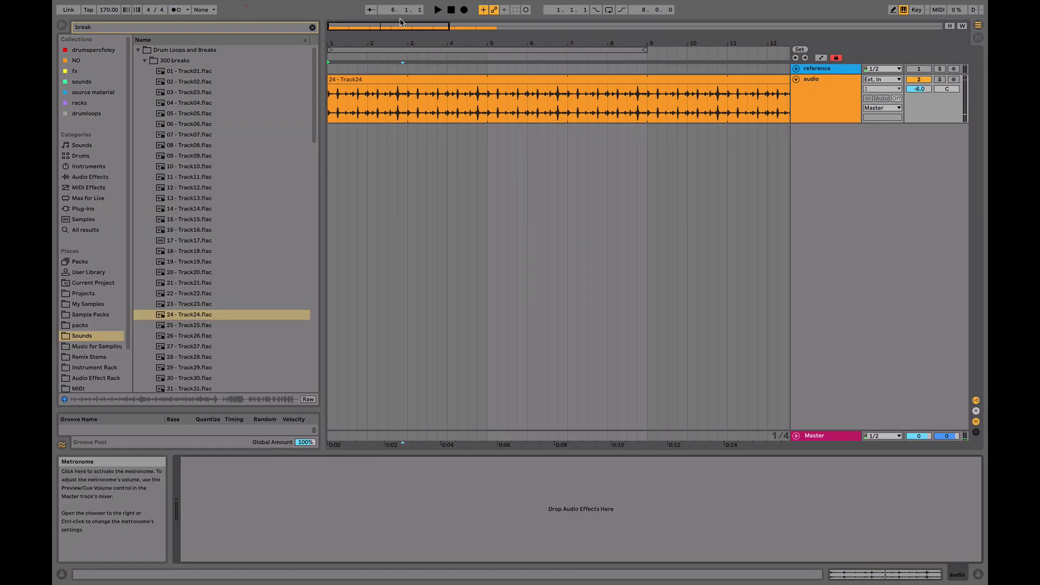
left_click(312, 28)
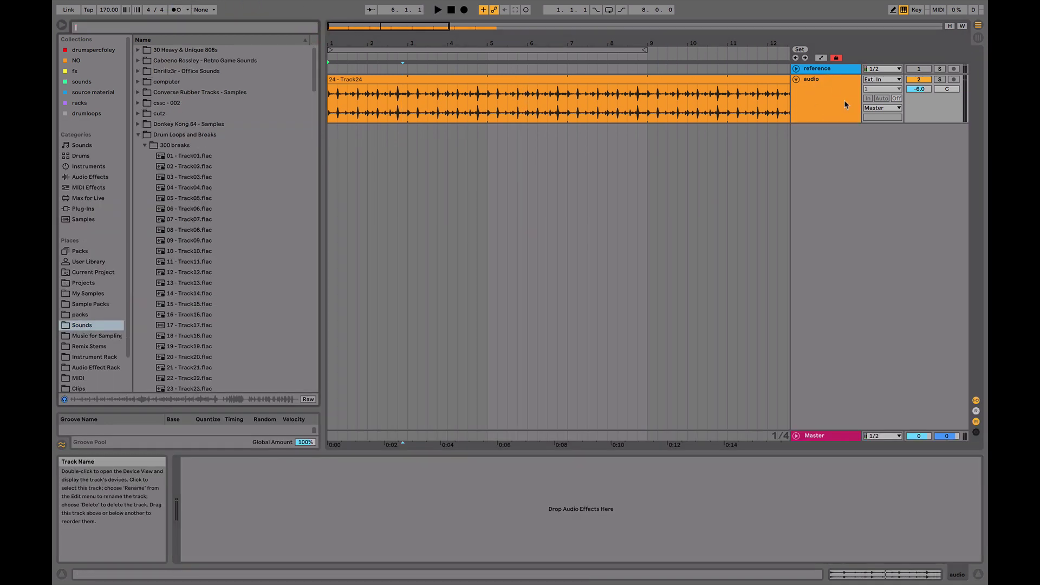
Reset the audio track's volume to 0 dB
left_click(920, 90)
key("Delete")
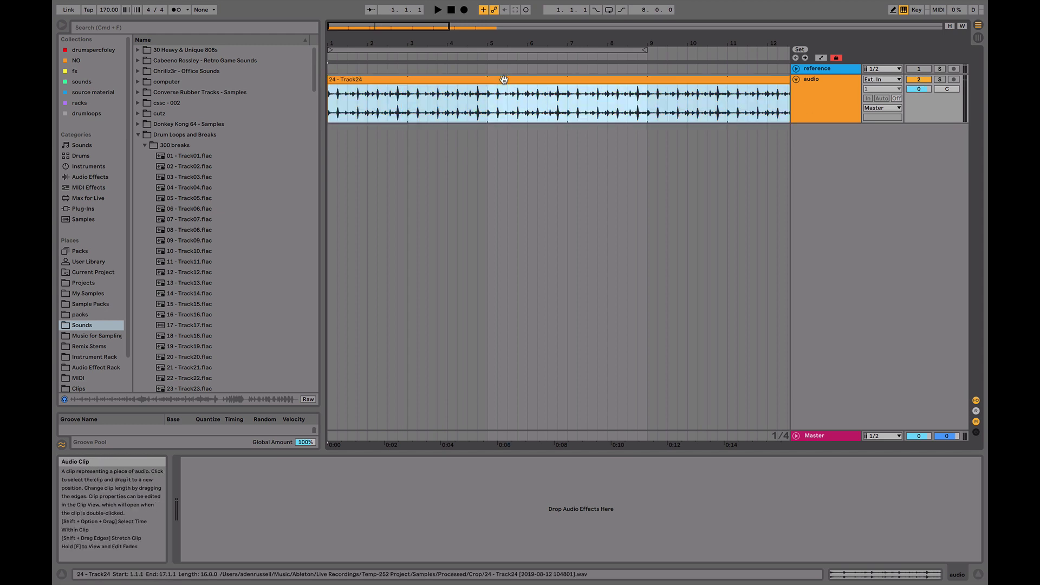
Try the Re-Pitch warp mode on the break clip and audition it from the start
double_click(501, 79)
left_click(291, 250)
left_click(294, 284)
key("space")
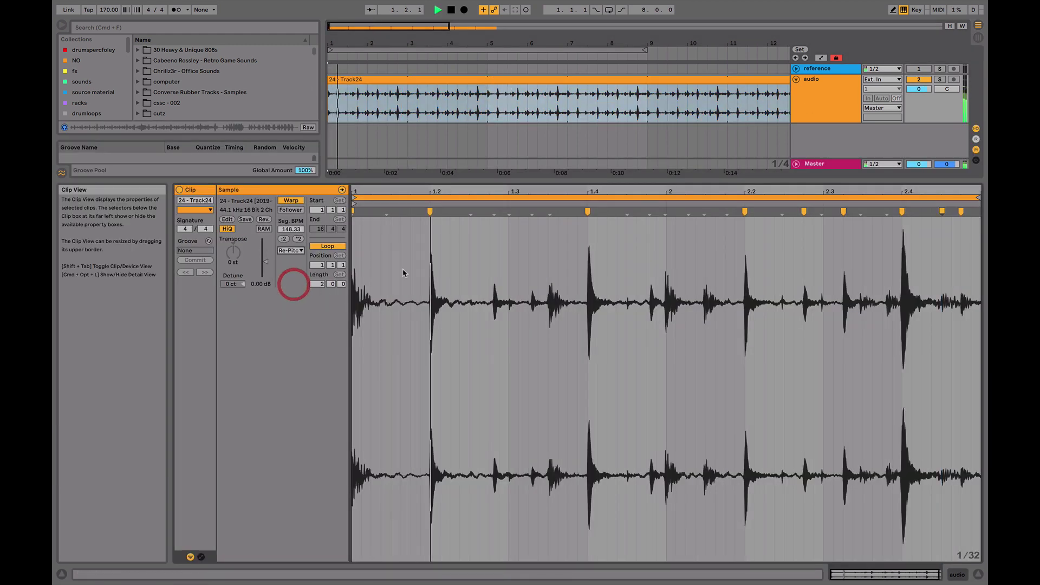
Reopen the break clip's sample settings and switch its warp mode back to Beats
left_click(819, 87)
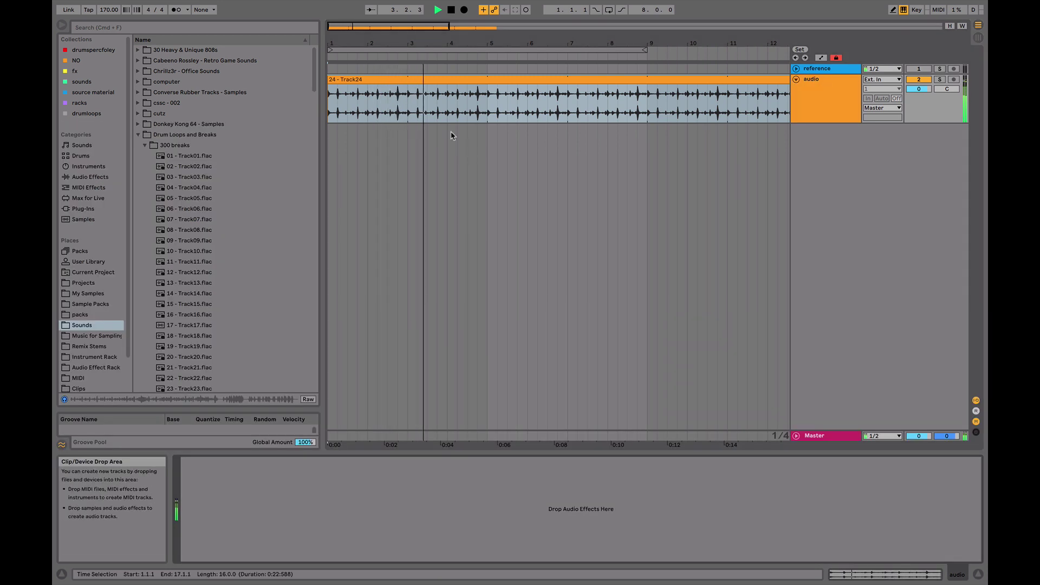
left_click(396, 78)
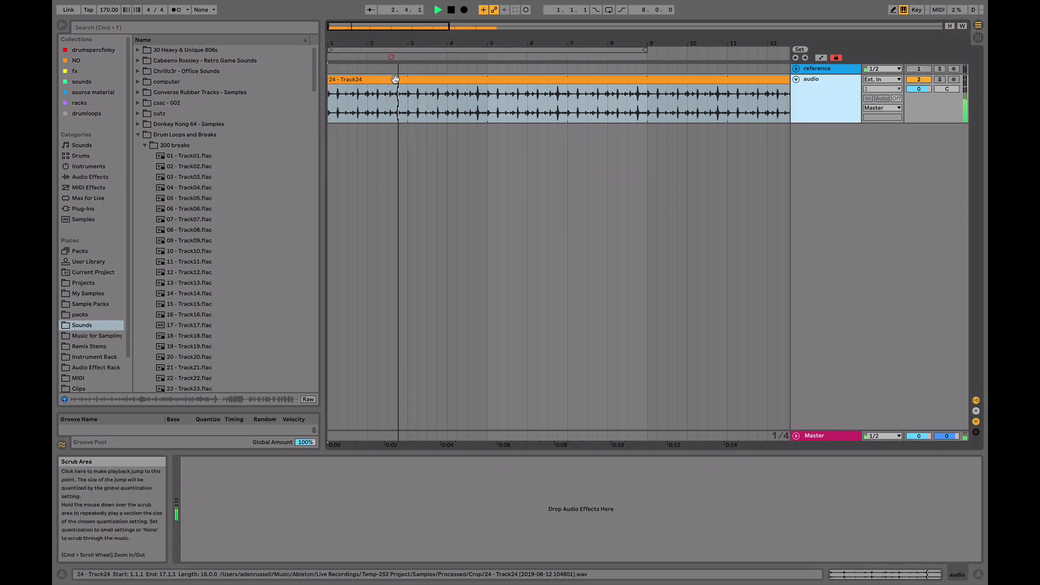
left_click(396, 81)
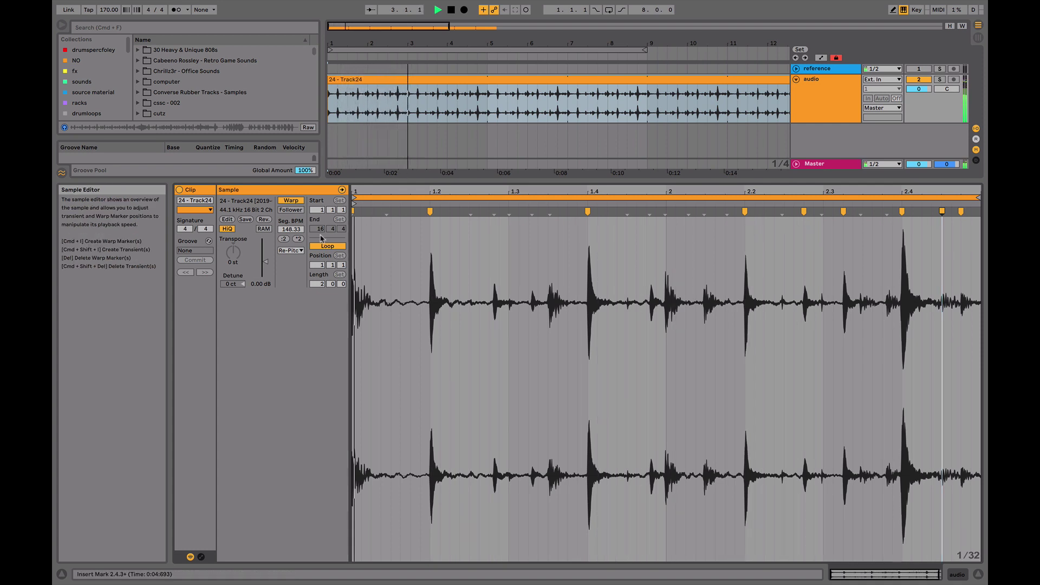
left_click(293, 250)
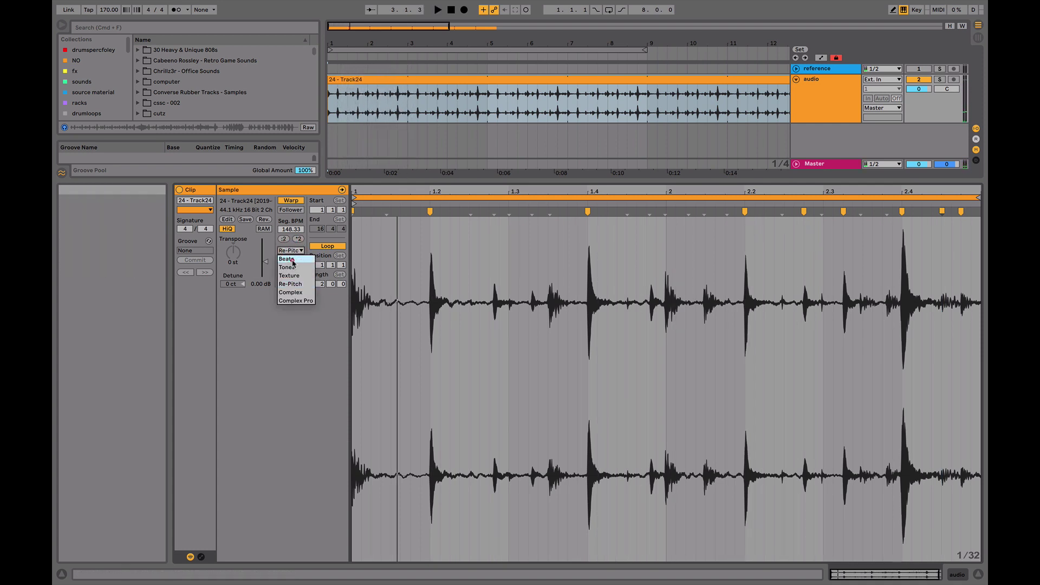
left_click(290, 252)
Transpose the break clip up 7 semitones and audition it from the start
left_click_drag(233, 252, 233, 239)
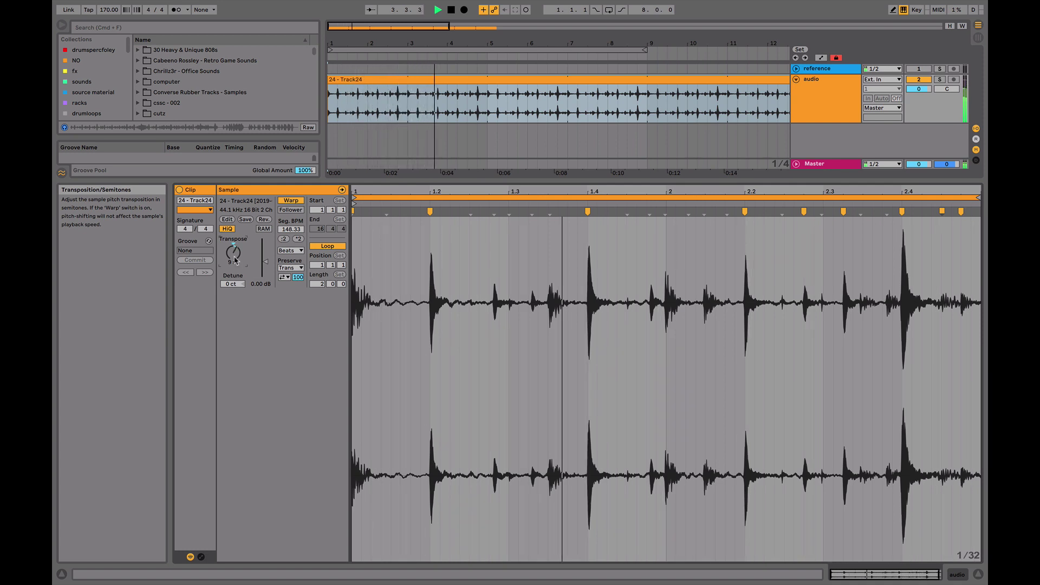
key("Down")
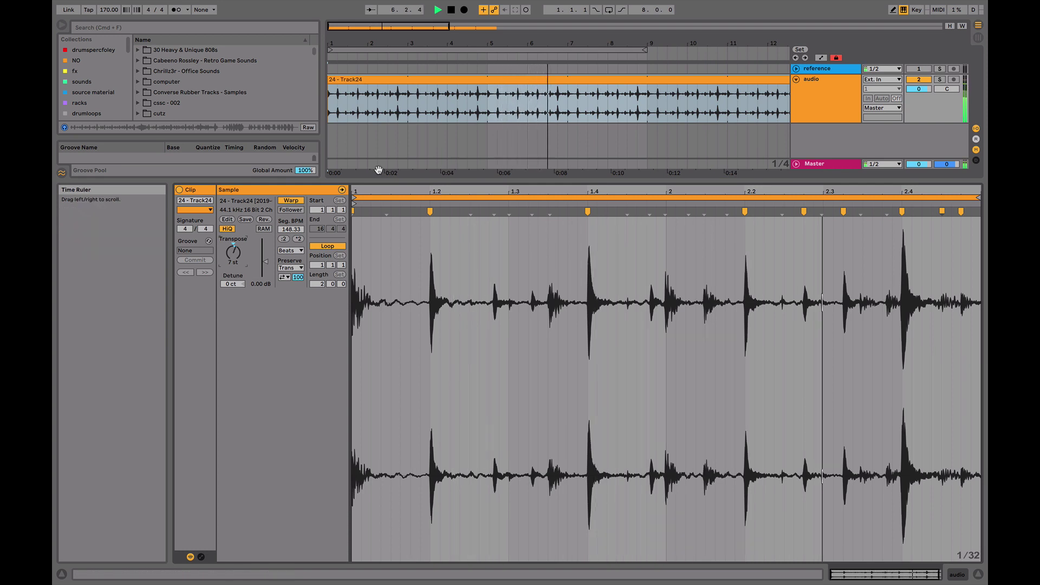
key("space")
key("space")
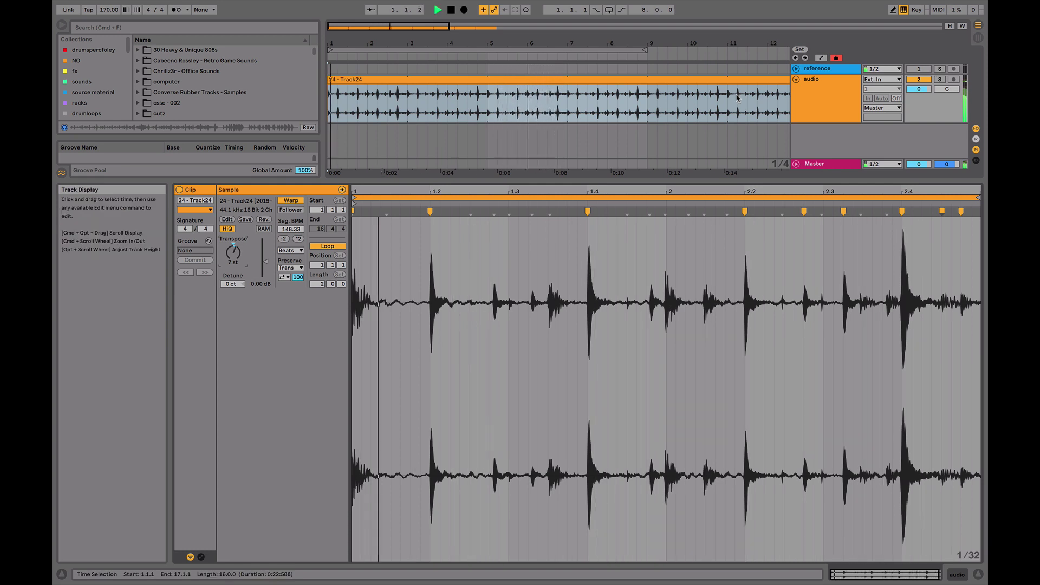
Add an EQ Eight to the audio track and enable its first filter as a 30 Hz low cut
double_click(842, 93)
left_click(120, 179)
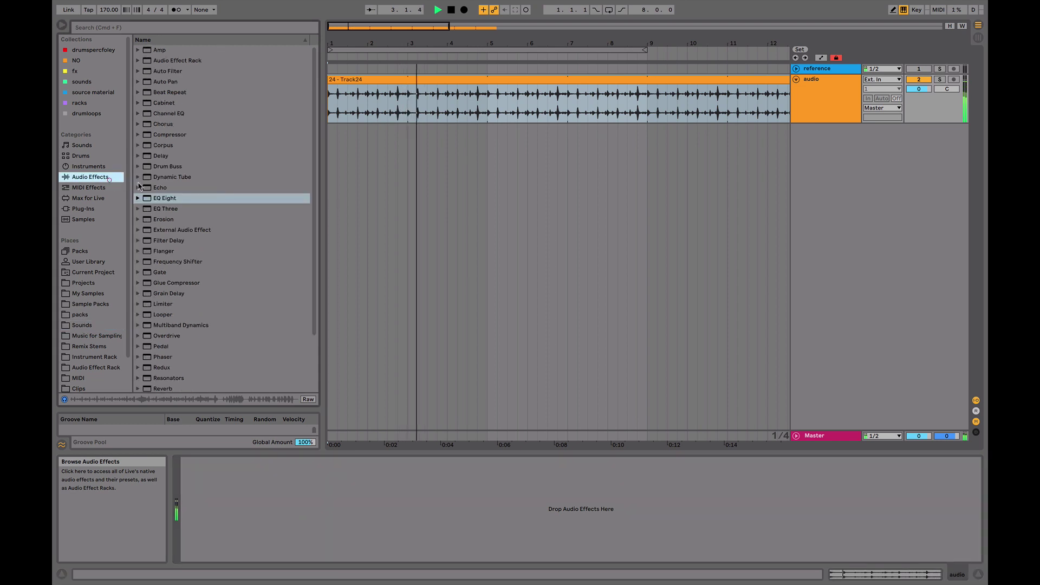
double_click(165, 198)
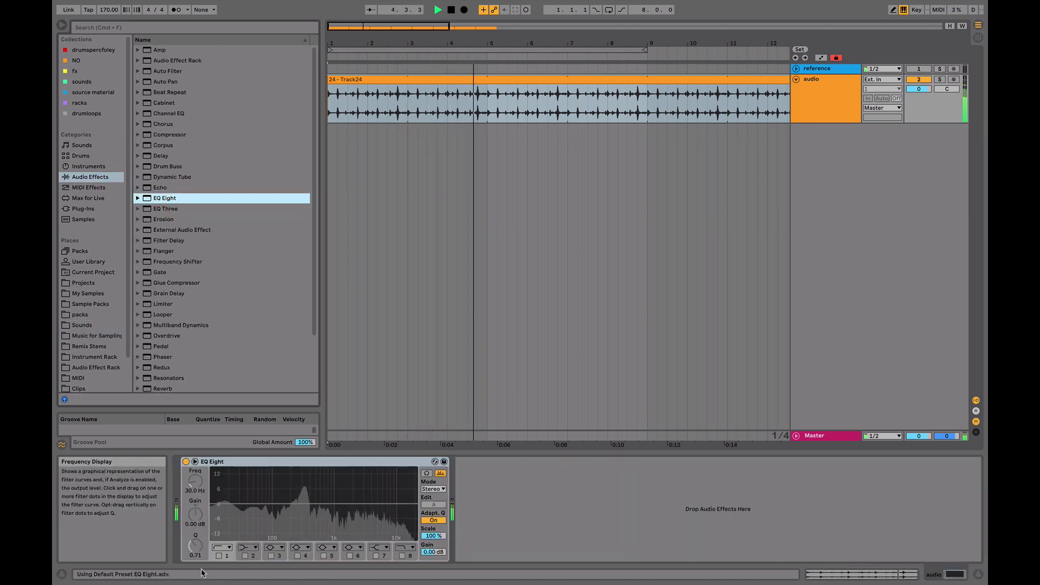
left_click(219, 556)
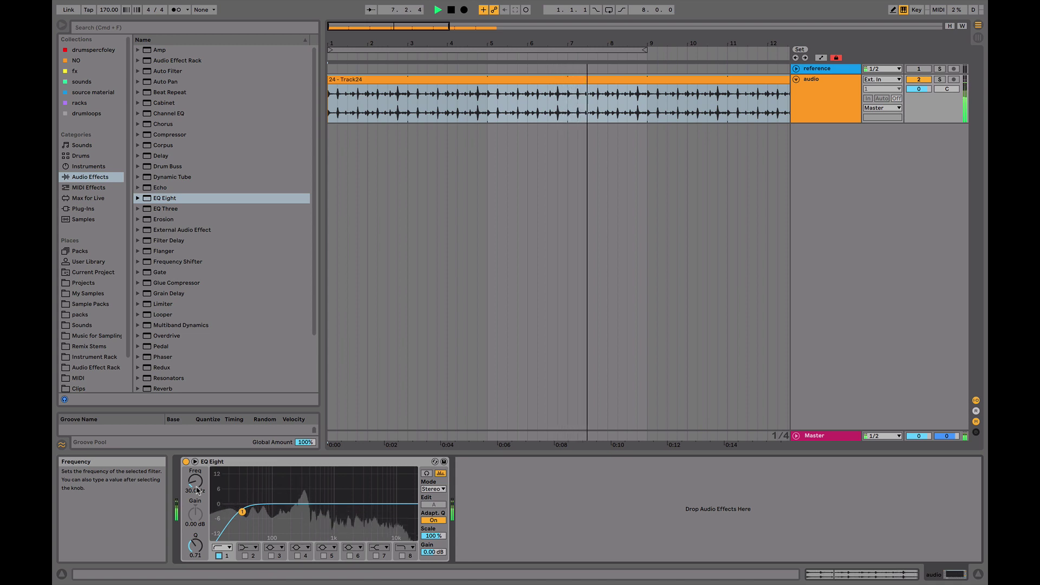
left_click(192, 480)
Bypass the EQ Eight to compare the sound by playback, and remove it from the audio track
left_click(186, 462)
key("space")
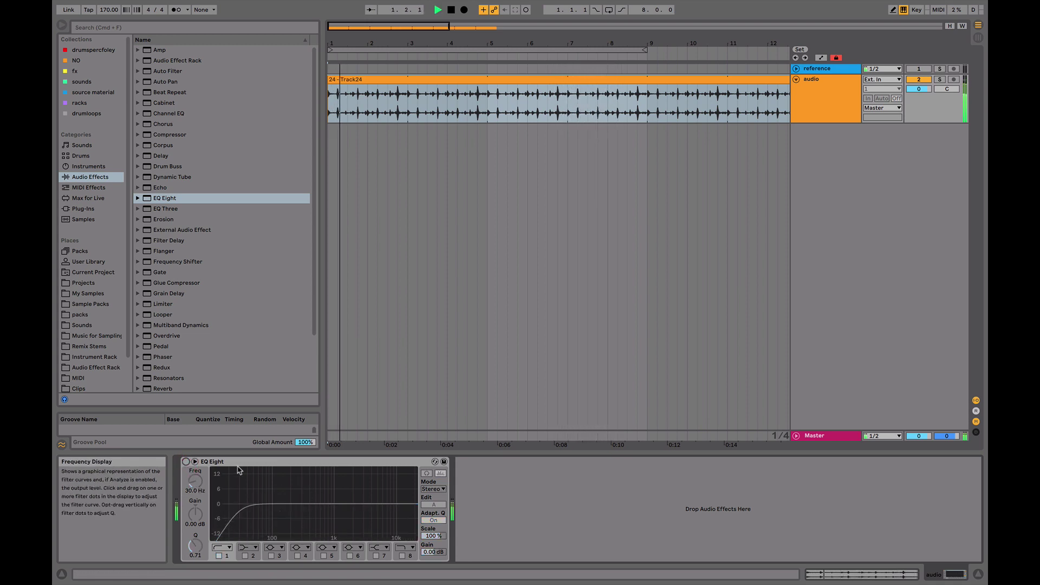
left_click(242, 464)
key("Delete")
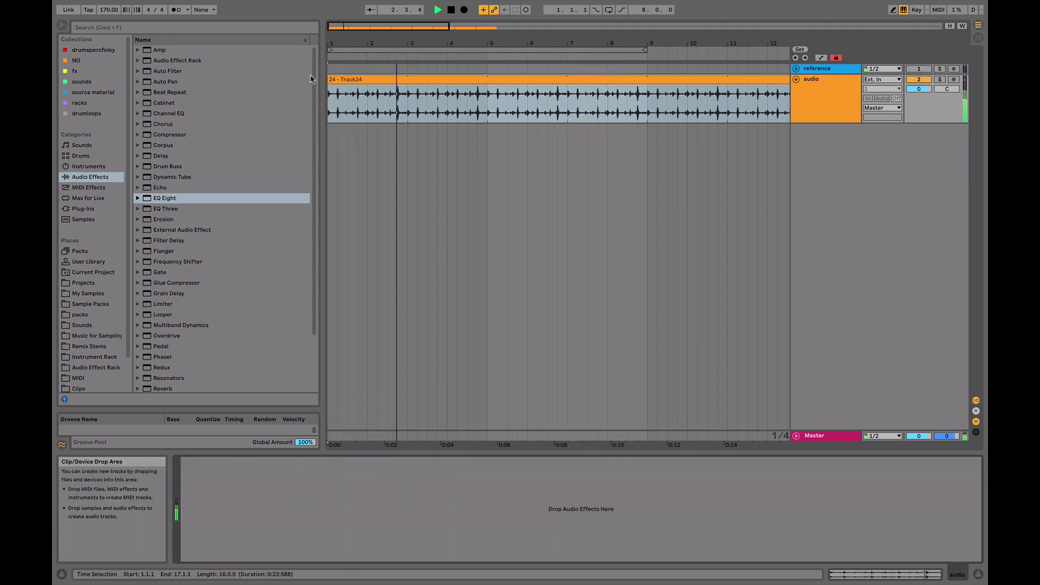
Add a Compressor to the audio track with threshold -20.6 dB, attack 0.63 ms and release 56.2 ms
left_click_drag(163, 135, 302, 473)
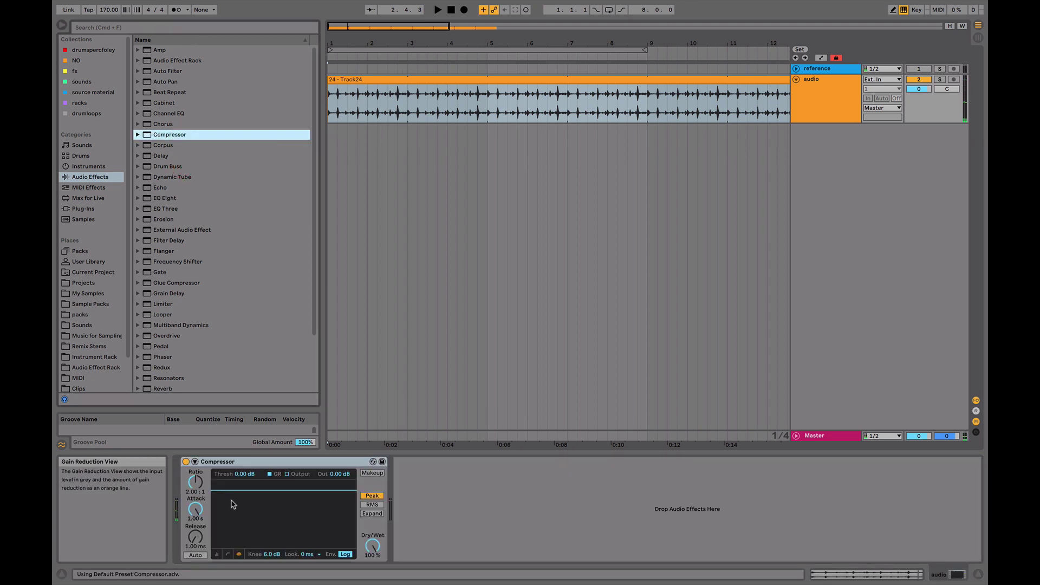
left_click_drag(234, 492, 196, 542)
key("space")
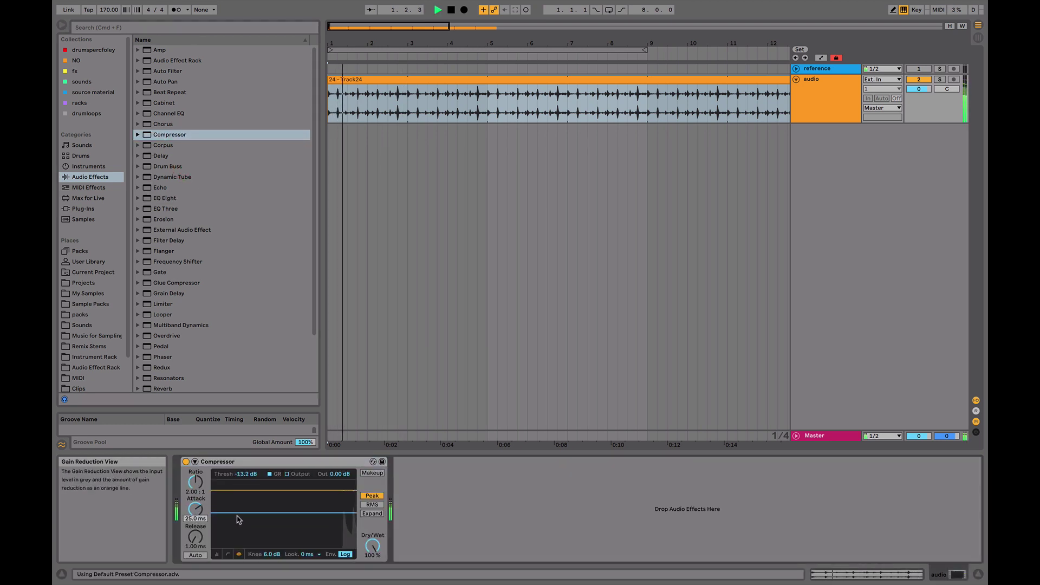
left_click_drag(246, 513, 196, 558)
left_click(196, 556)
left_click(196, 556)
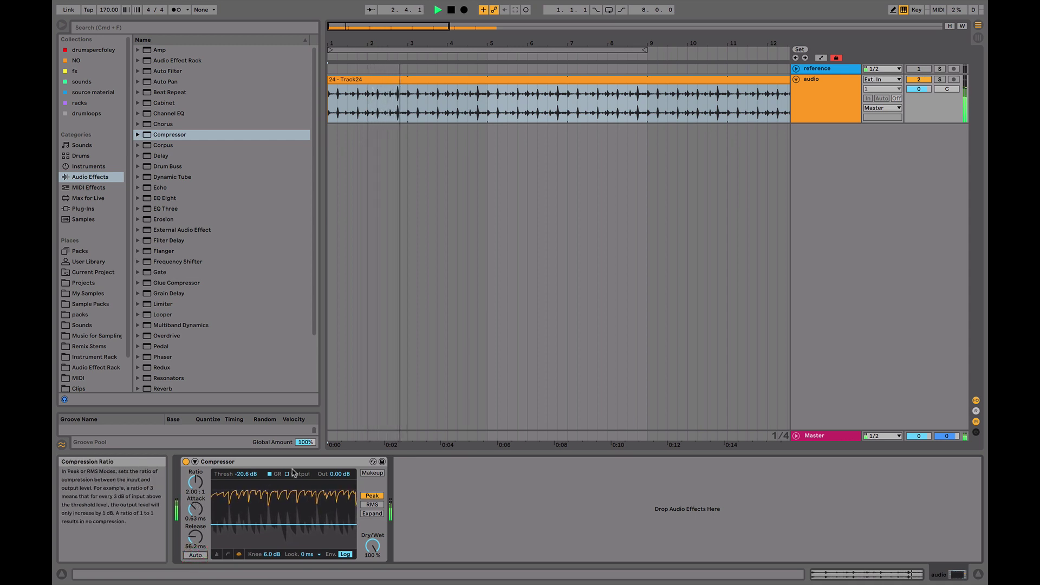
Set the Compressor's dry/wet to 73 %, its output gain to 1.69 dB and its attack to 4.16 ms
left_click_drag(373, 546, 373, 557)
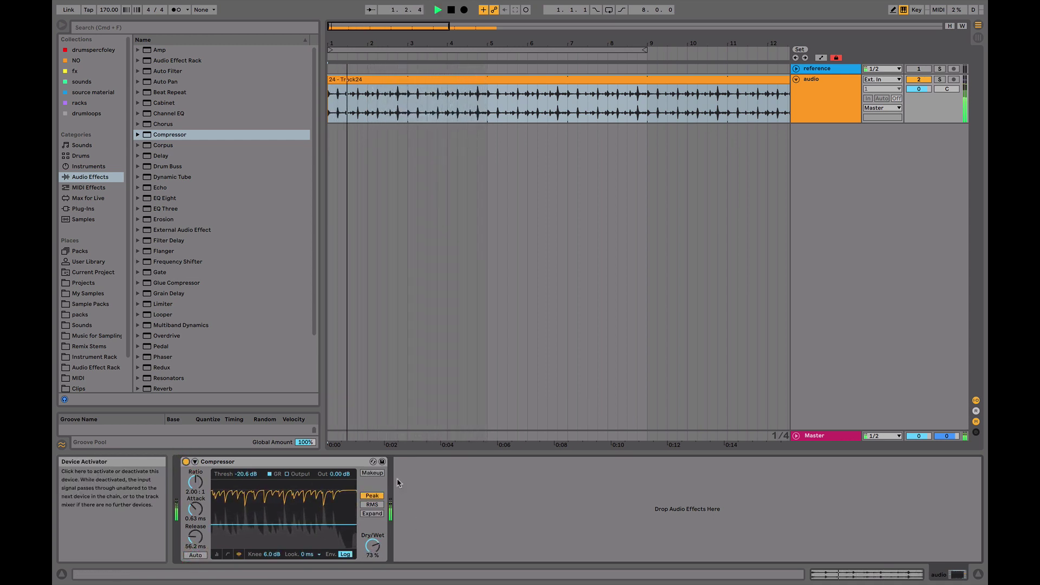
left_click_drag(336, 479, 336, 466)
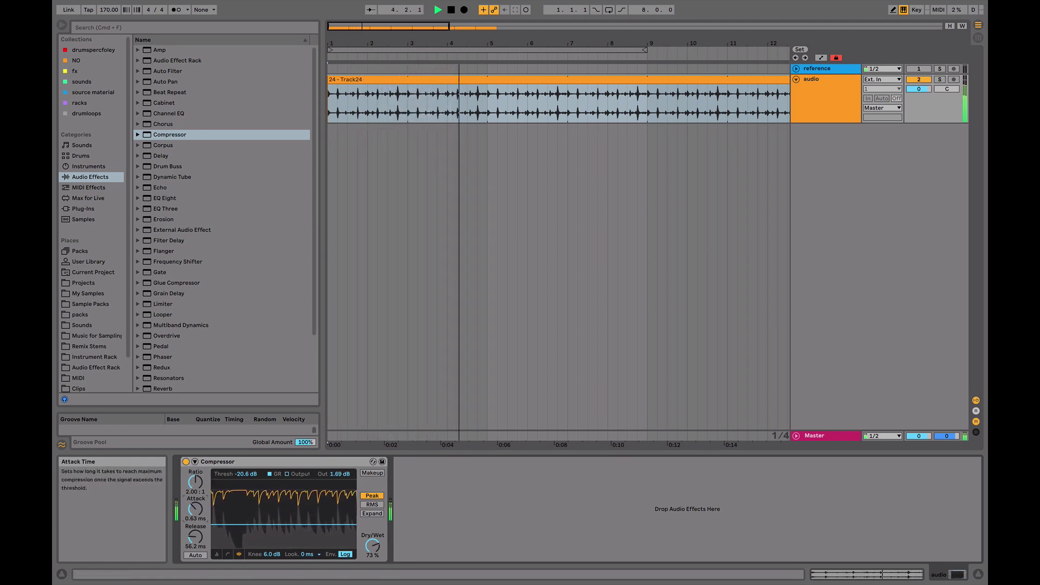
left_click_drag(195, 509, 195, 502)
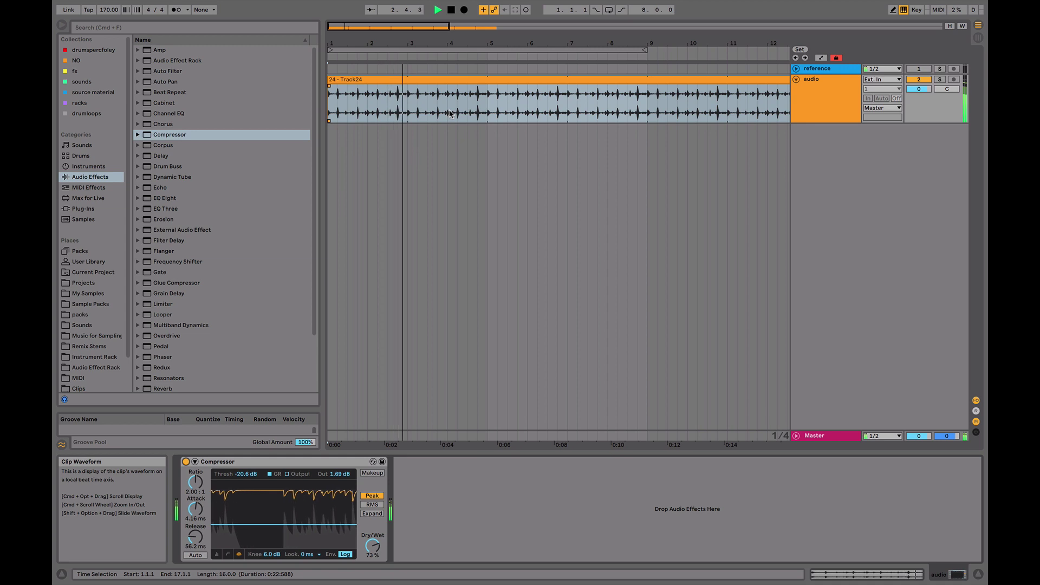
Split the break clip in the arrangement and delete the half bar from 4.3.1 to 5.1.1
left_click_drag(450, 114, 633, 92)
key("super+j")
key("super+e")
left_click(672, 79)
key("Delete")
Duplicate the one-beat slice from 2.2.1 to 2.3.1 twice over the two beats that follow it, and play the result
left_click(330, 82)
key("space")
left_click_drag(374, 50, 375, 58)
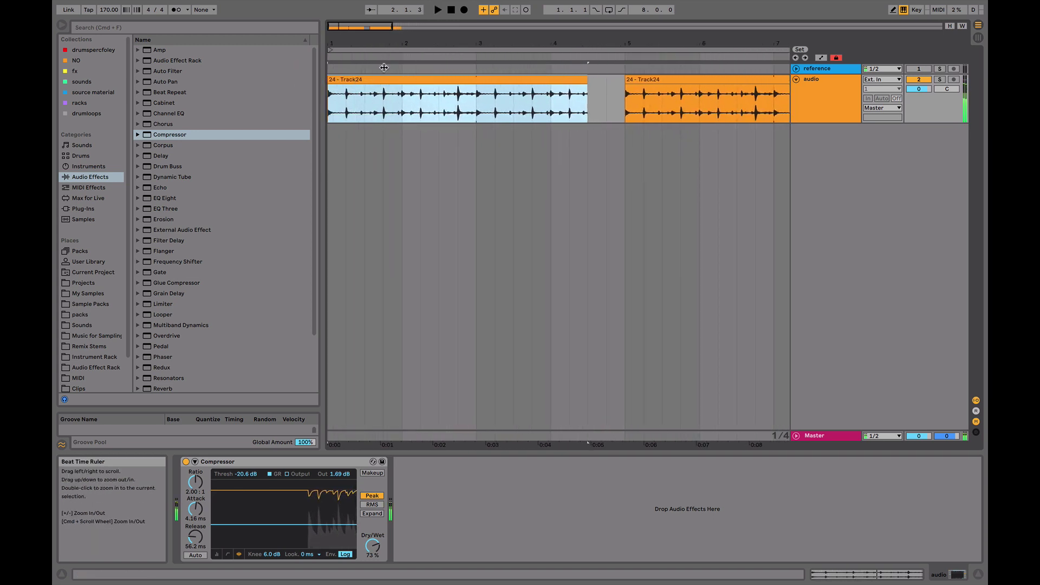
left_click(432, 110)
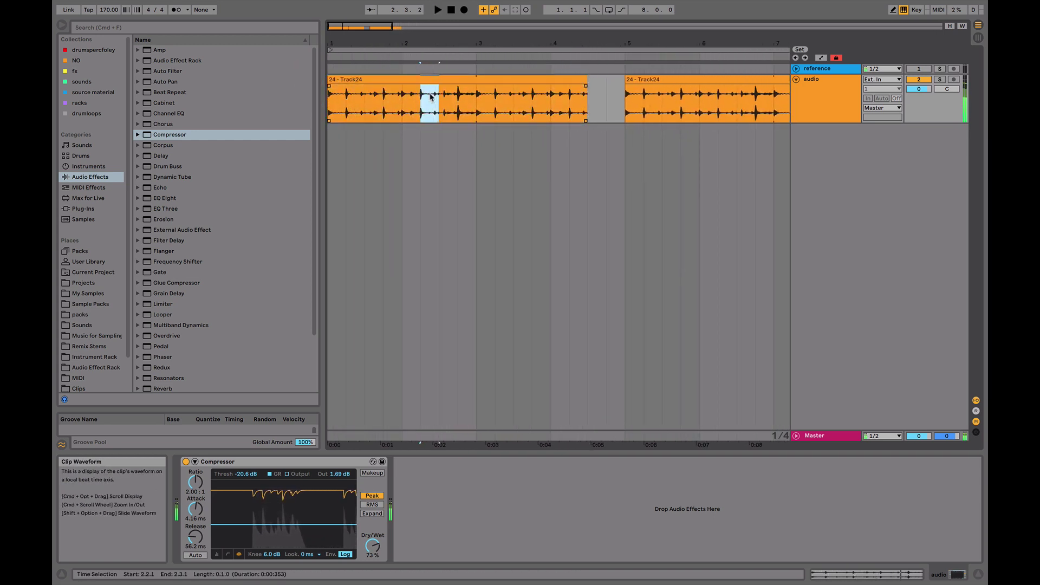
key("super+d")
key("super+d")
left_click(348, 81)
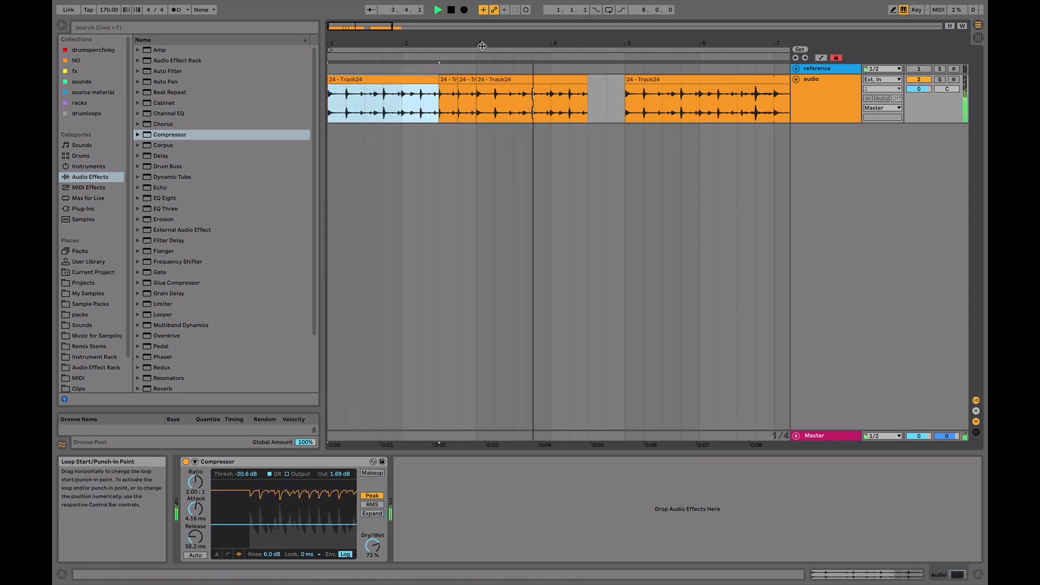
key("space")
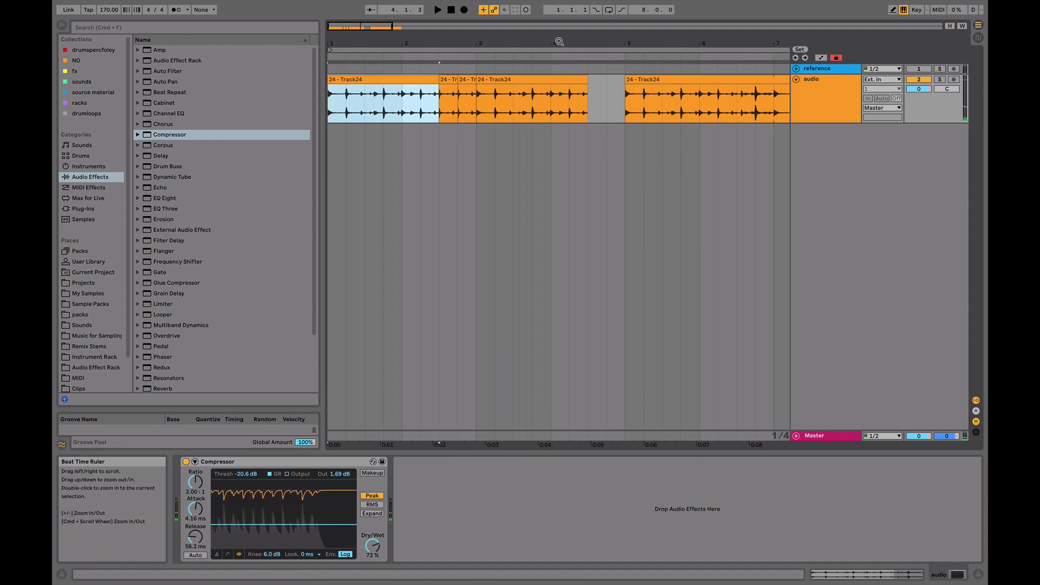
Duplicate the half-beat slice from 4.1.1 to 4.1.3 once directly behind itself and play it
left_click_drag(559, 42, 559, 60)
left_click_drag(543, 103, 561, 105)
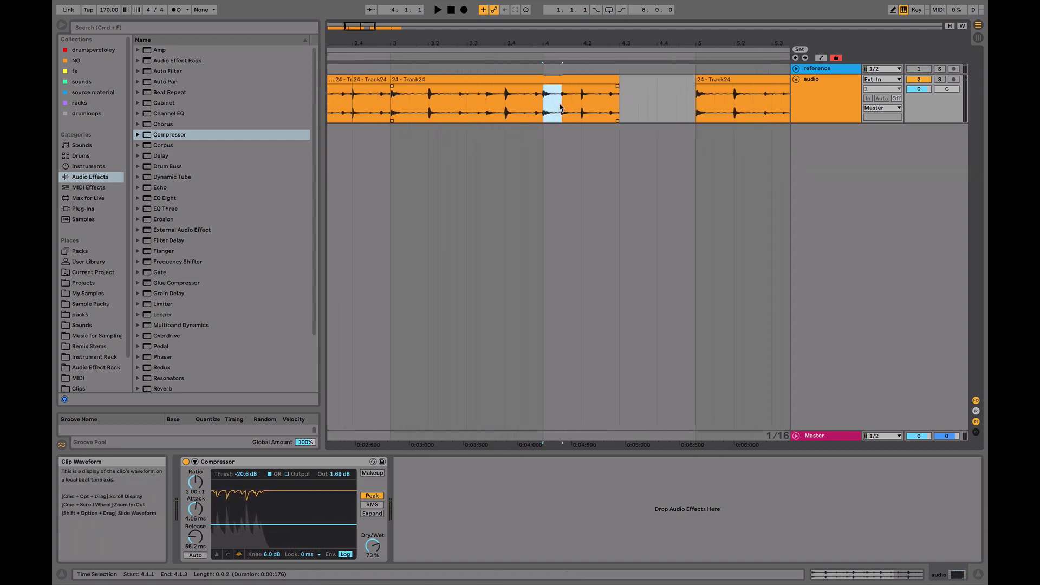
key("super+d")
left_click(546, 110)
key("space")
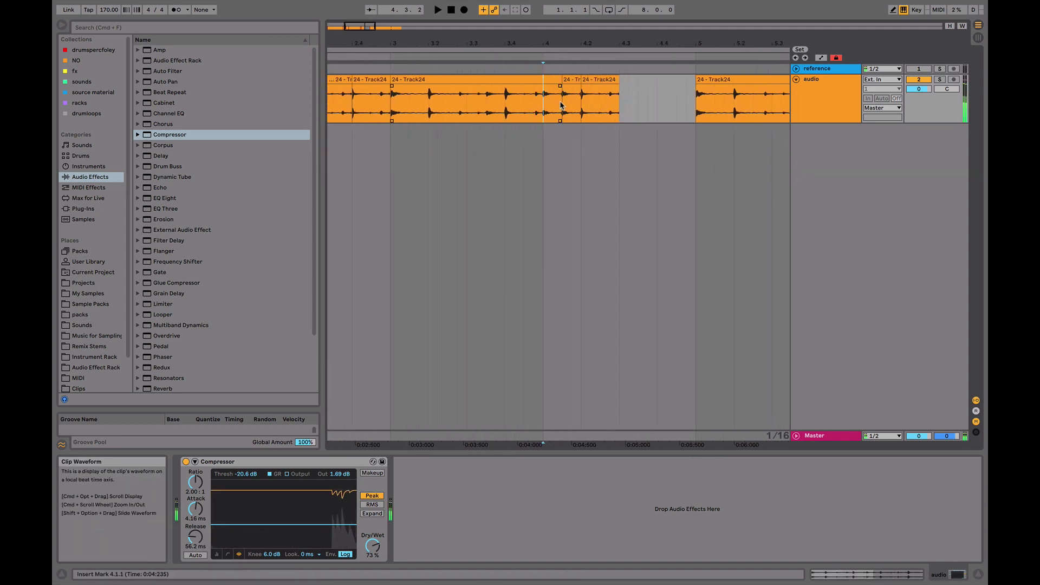
Align the clip's transient at sample position 2.1.1 with a warp marker and duplicate the slice from 4.1.1 to 4.1.3 over the next half beat
left_click_drag(560, 46, 553, 87)
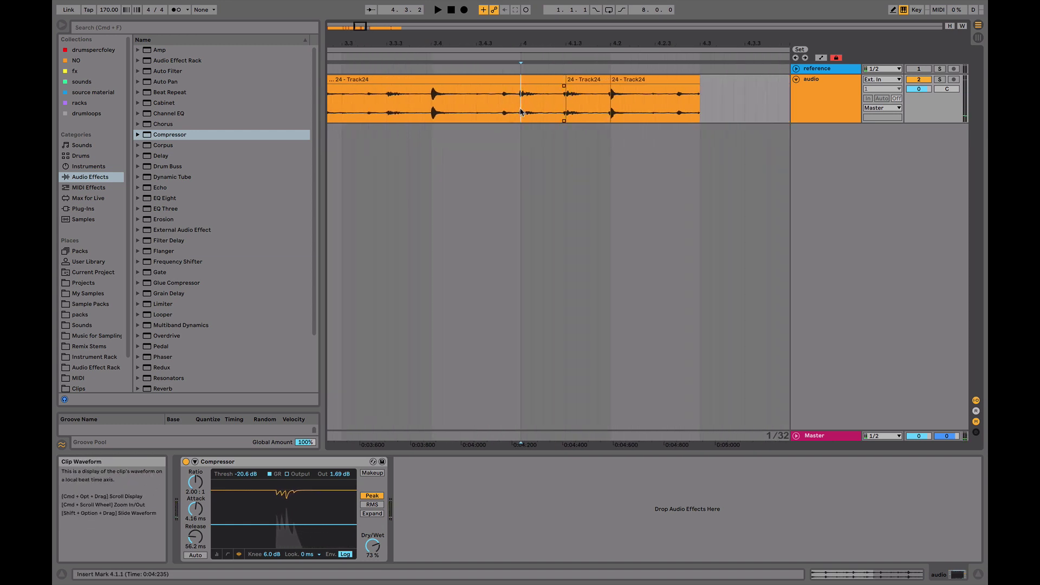
double_click(525, 81)
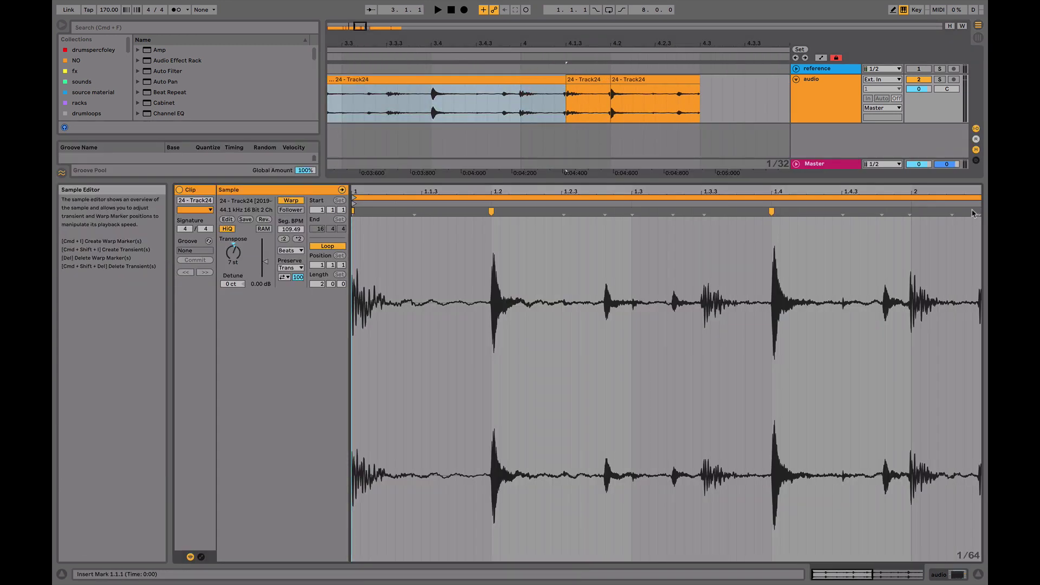
left_click(911, 213)
left_click_drag(524, 105, 563, 107)
left_click(563, 107)
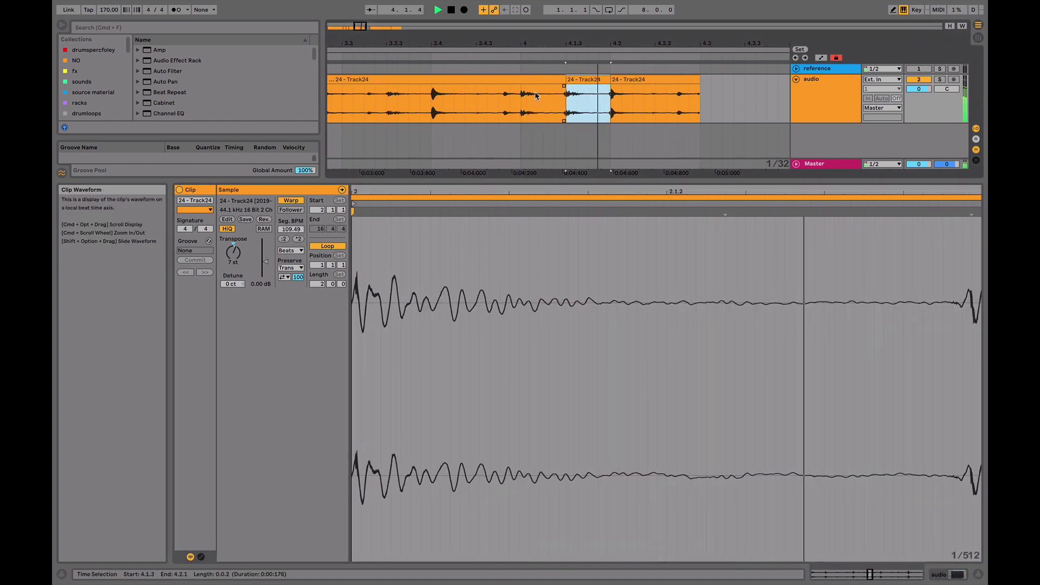
left_click(523, 112)
key("space")
Duplicate the slice from 4.2.1 to 4.2.4 directly behind itself, keep the copy only up to 4.3.1, and play the edit
key("super+a")
left_click_drag(572, 31, 608, 84)
key("space")
left_click(541, 111)
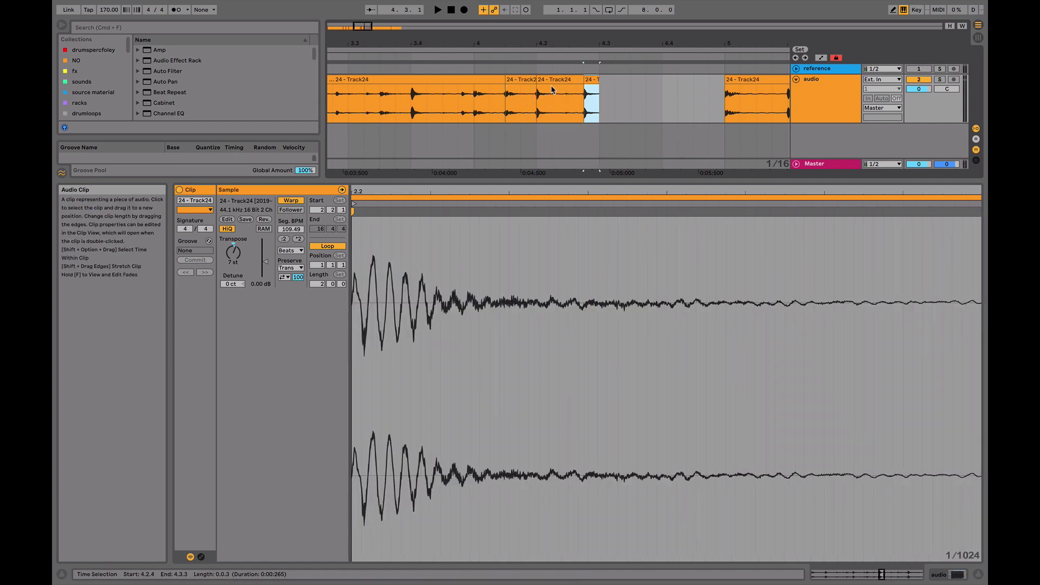
key("space")
key("minus")
key("minus")
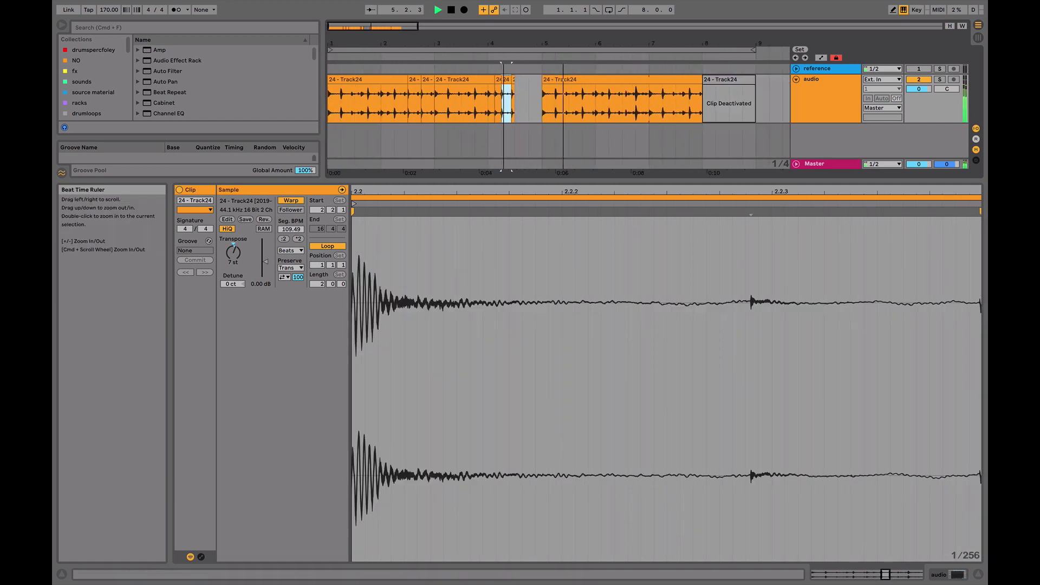
Copy the edited bars from 1.1.1 to 4.1.1 and paste them at 5.1.1 on the same track
left_click(518, 95)
left_click_drag(517, 94, 395, 98)
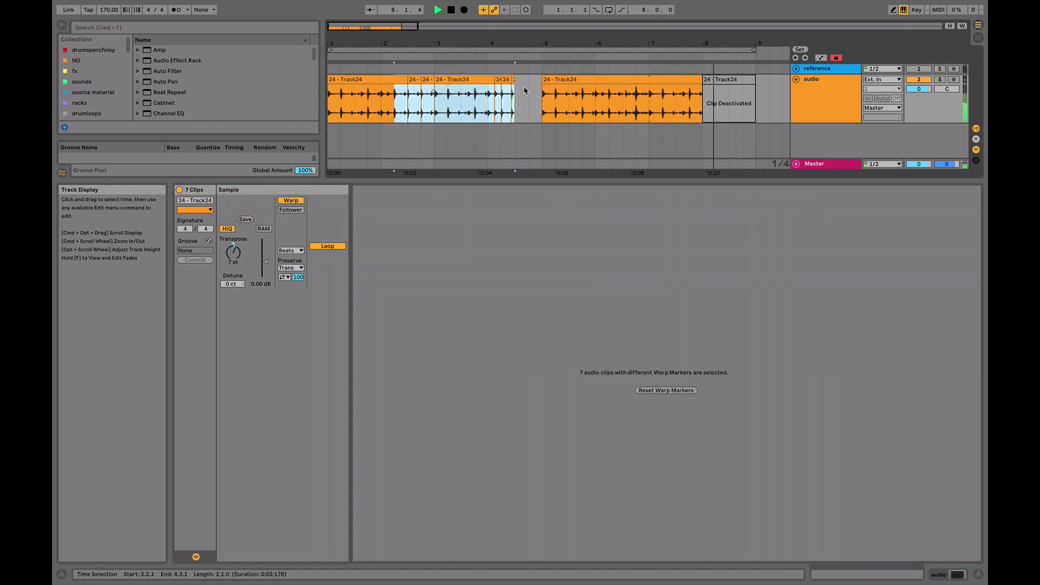
left_click(489, 107)
left_click_drag(489, 107, 318, 92)
left_click(617, 83)
key("super+v")
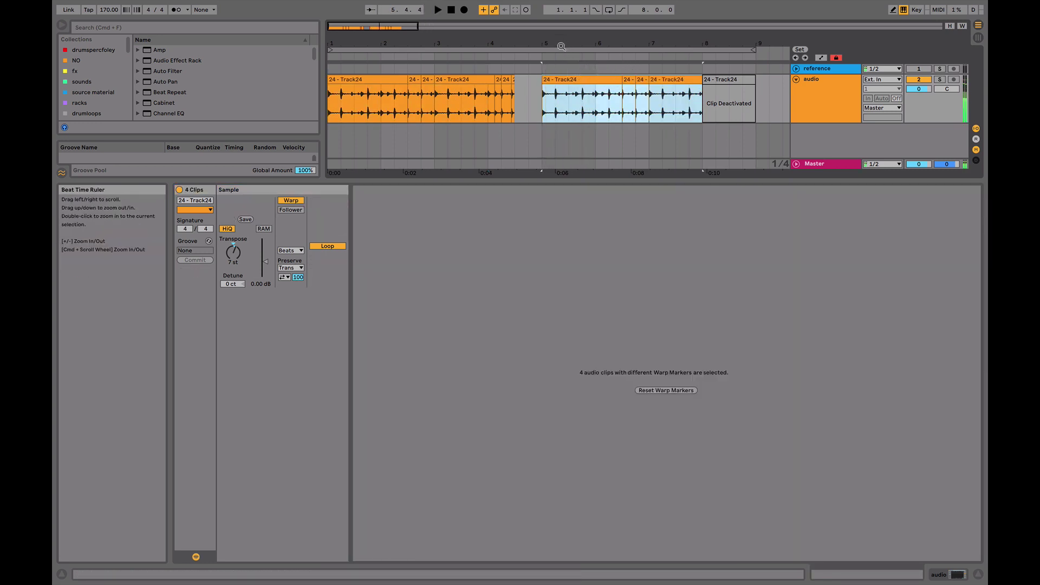
Duplicate the slice from 5.2.1 to 5.3.3 over 5.3.3 to 6.1.1, and play from 5.1.1
left_click_drag(563, 43, 563, 70)
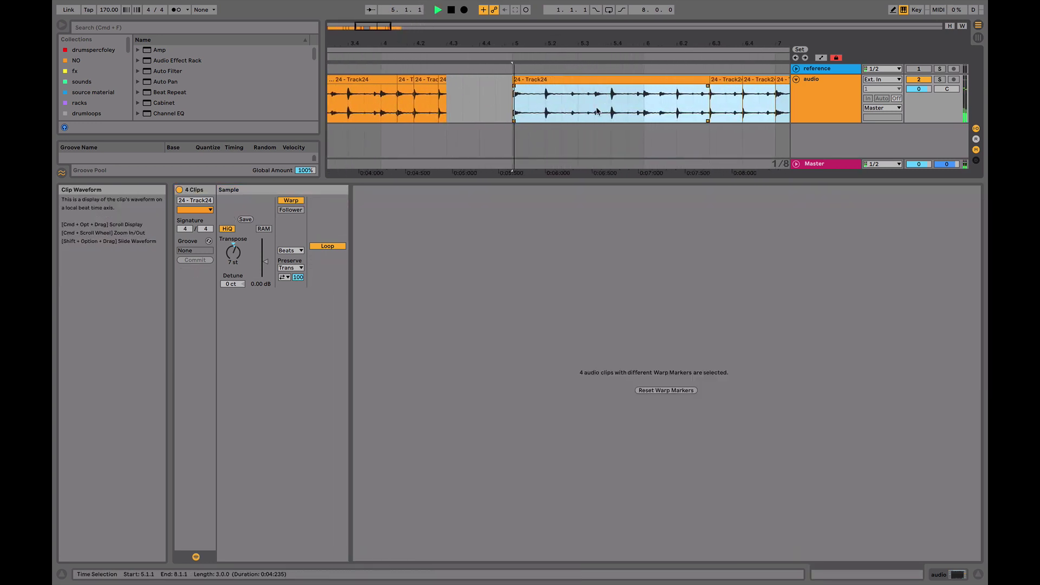
left_click_drag(594, 108, 536, 111)
key("super+d")
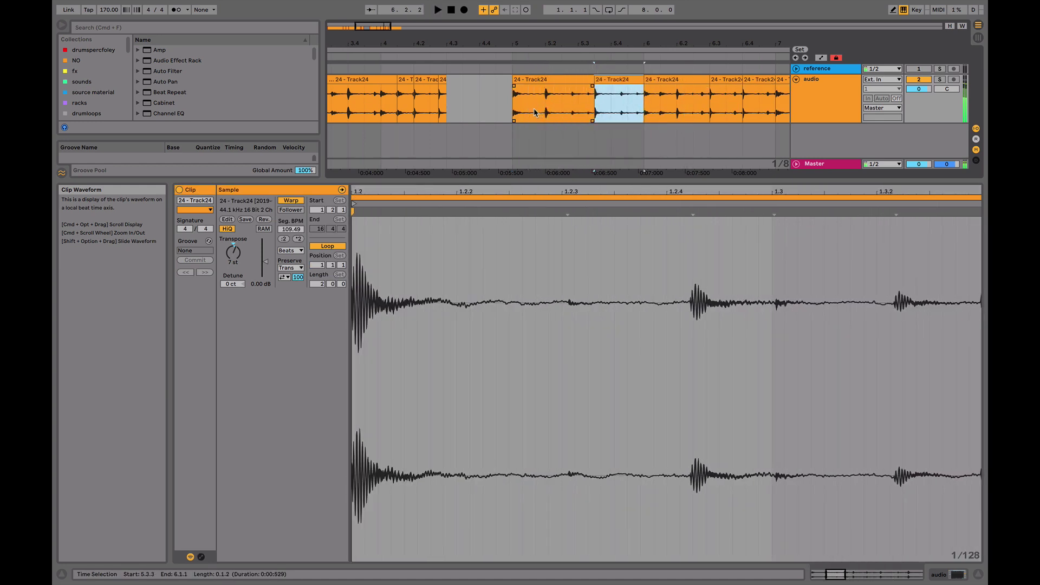
left_click(517, 111)
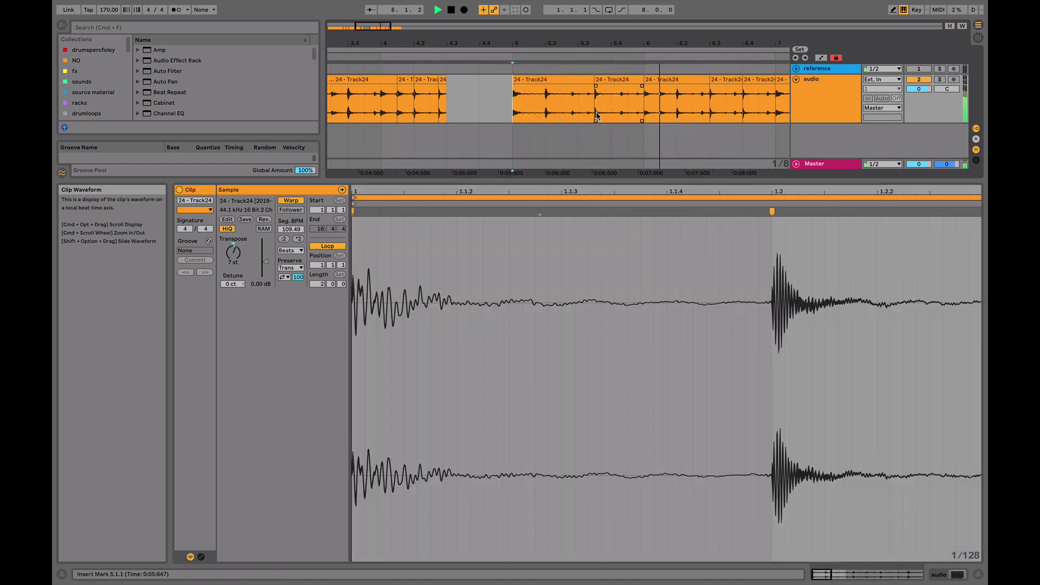
Align the transient at sample position 2.1.1 of the clip starting at 6.1.1 with a warp marker, and play the arrangement
left_click(659, 76)
key("space")
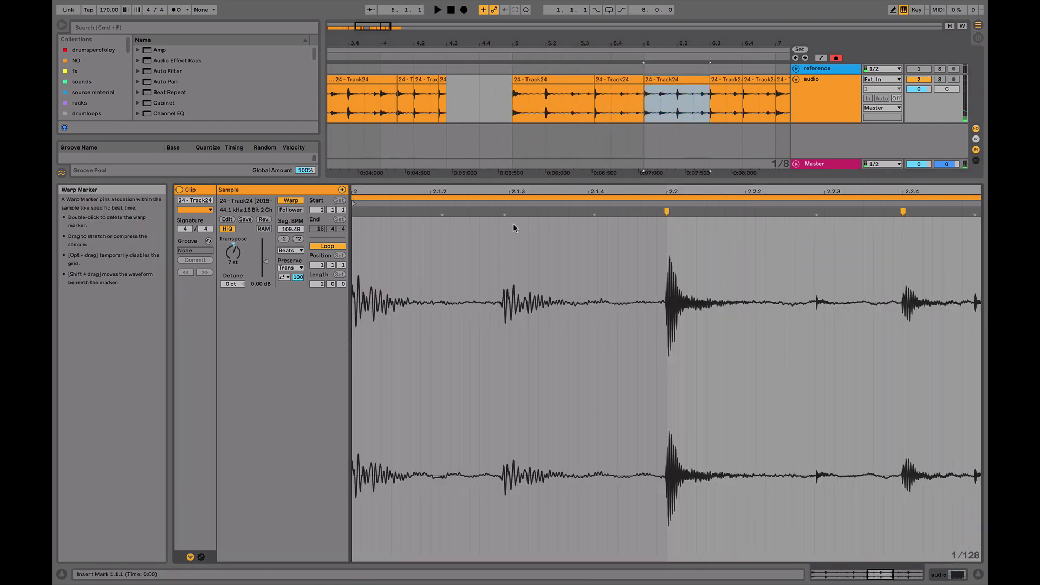
scroll(469, 214, "left", 3)
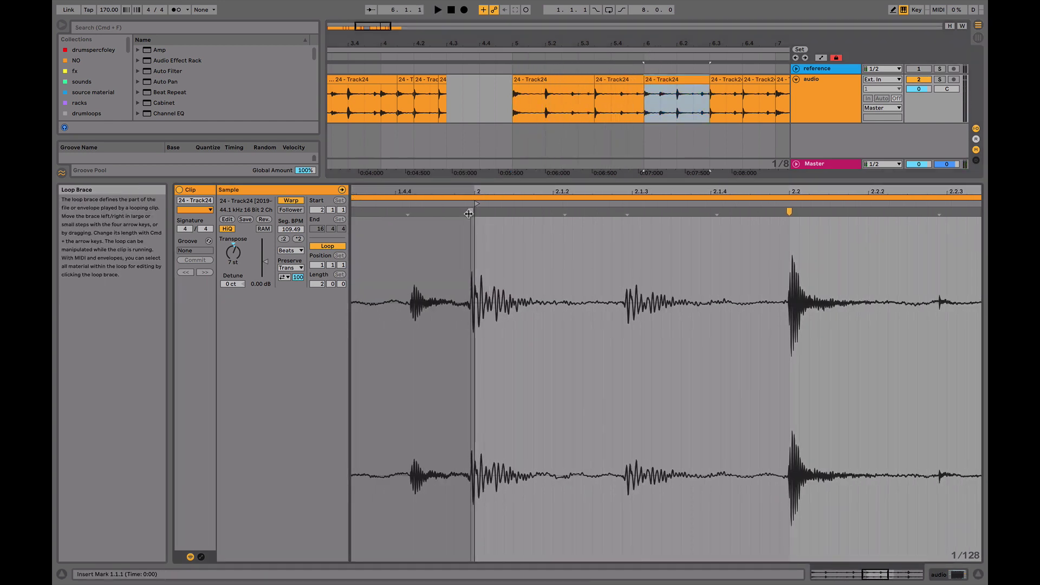
left_click_drag(472, 213, 474, 215)
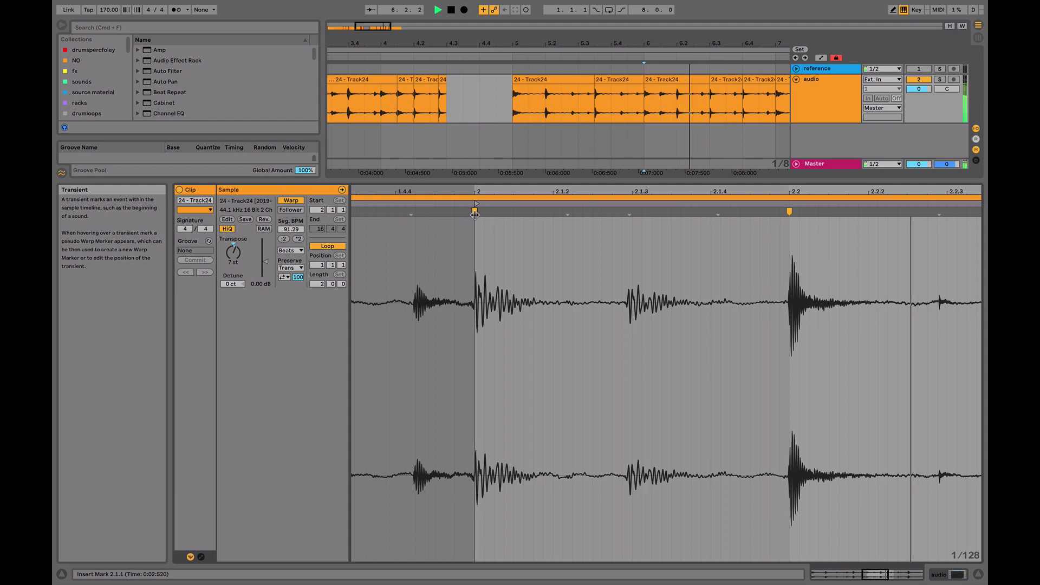
left_click_drag(613, 43, 585, 36)
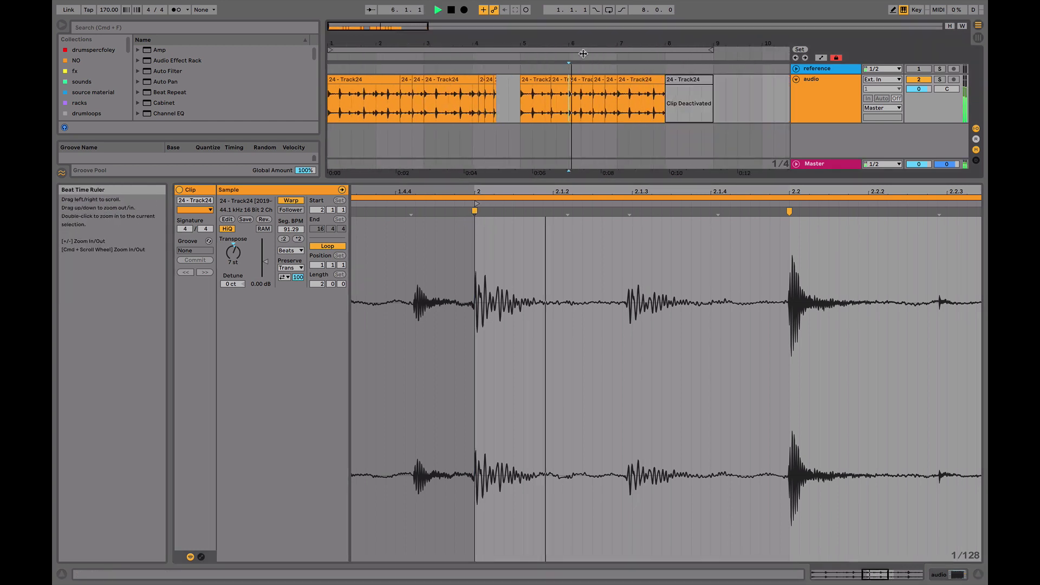
left_click(368, 80)
key("space")
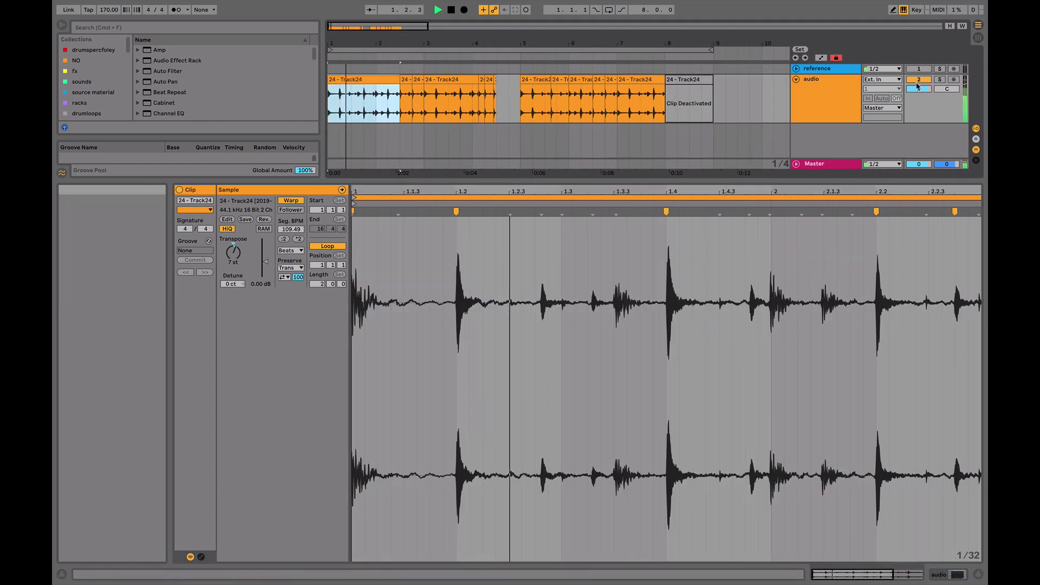
Find and preview Rock Amen.wav in the Breaks folder of the Jungle Jungle samplepack in Downloads
double_click(813, 103)
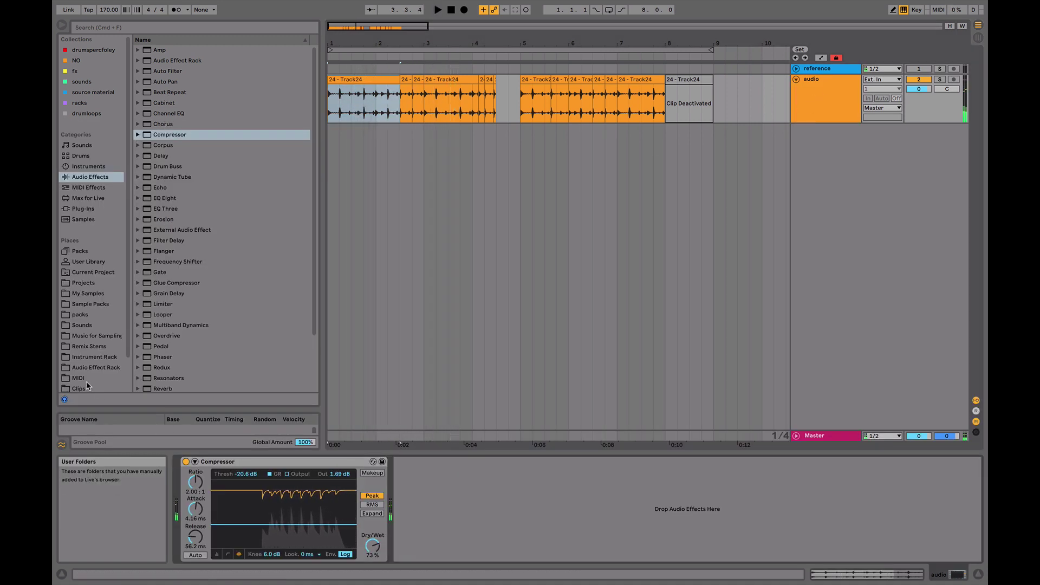
scroll(89, 369, "down", 3)
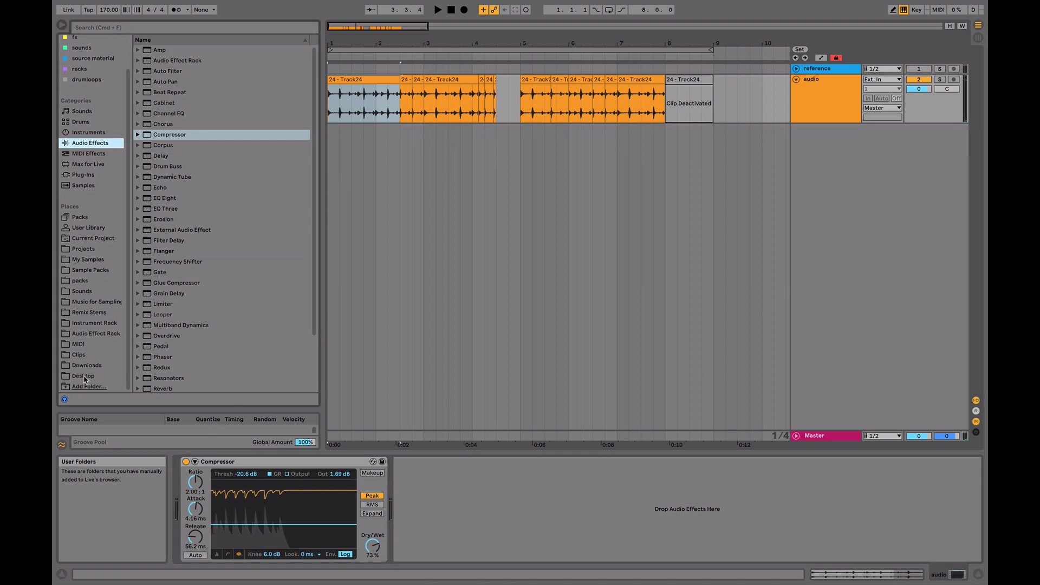
left_click(84, 376)
left_click(68, 366)
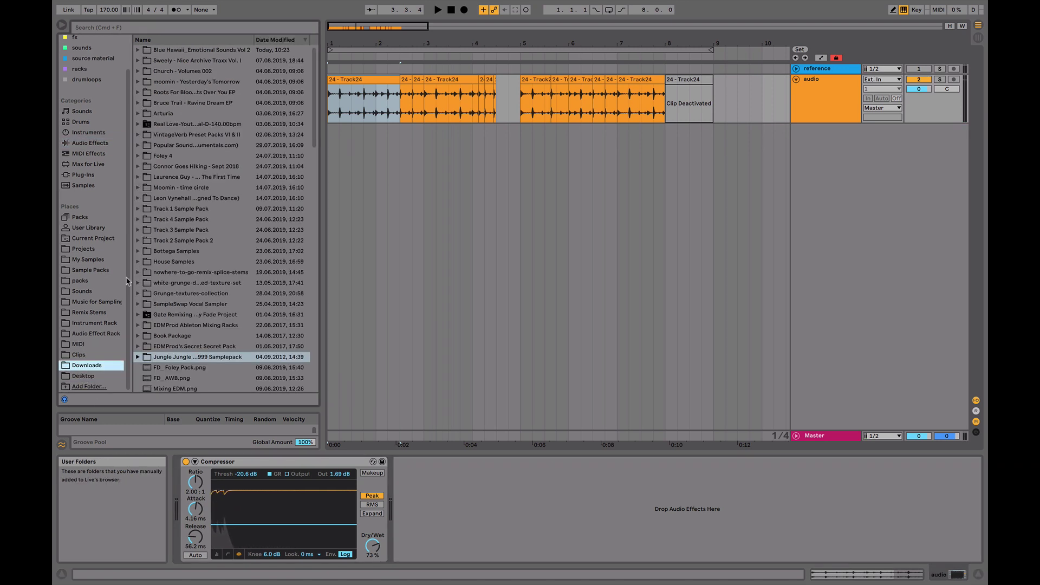
scroll(145, 336, "down", 3)
left_click(139, 291)
scroll(146, 281, "down", 3)
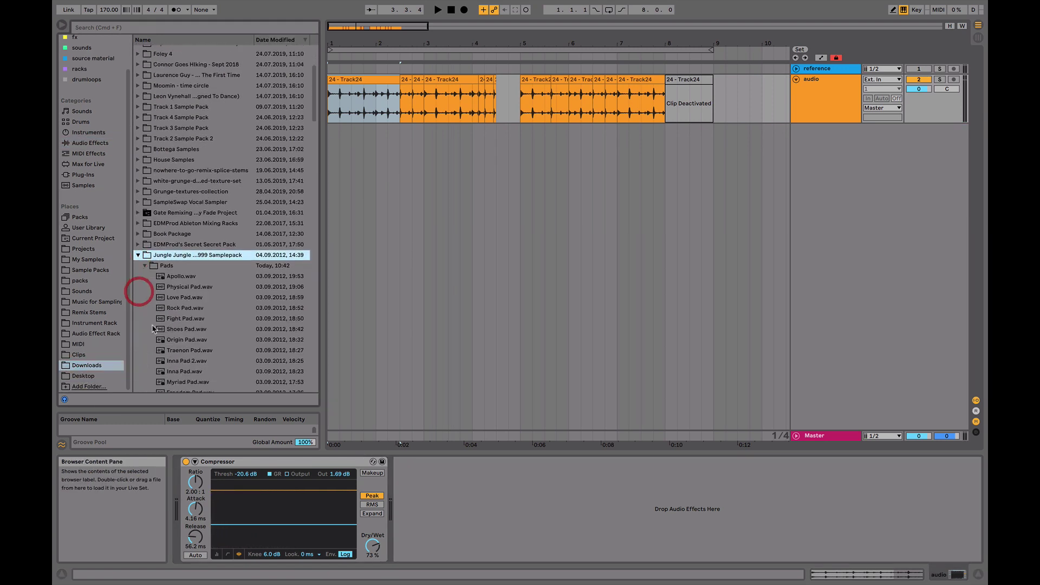
left_click(144, 235)
left_click(145, 245)
left_click(165, 304)
scroll(167, 305, "down", 3)
left_click(194, 307)
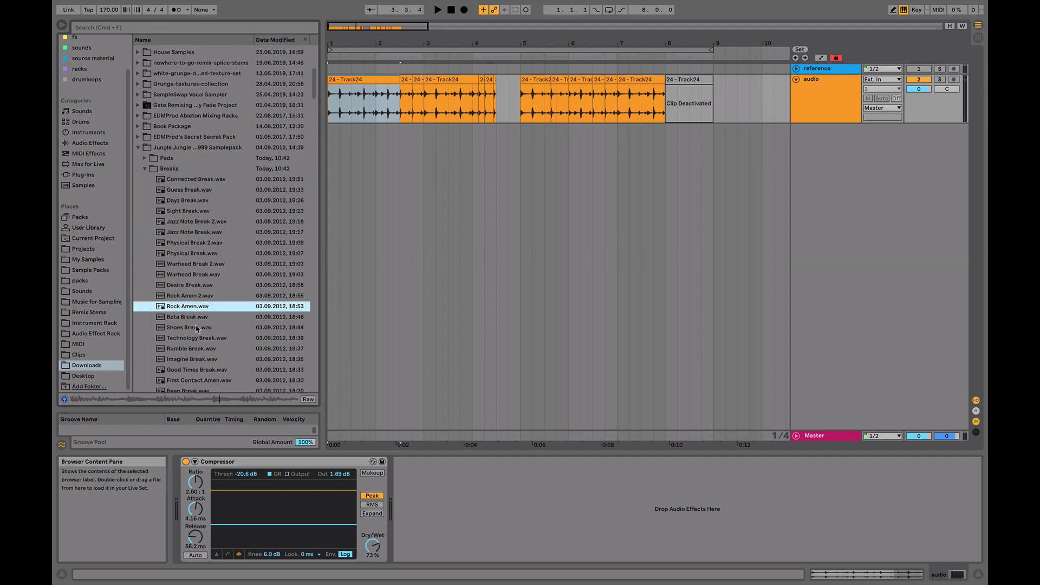
Place Rock Amen.wav on a new audio track at 4.3.1, shorten it to end at 5.1.1, and play it with the break
mouse_move(191, 310)
left_mouse_down()
mouse_move(562, 171)
mouse_move(498, 148)
left_mouse_up()
key("space")
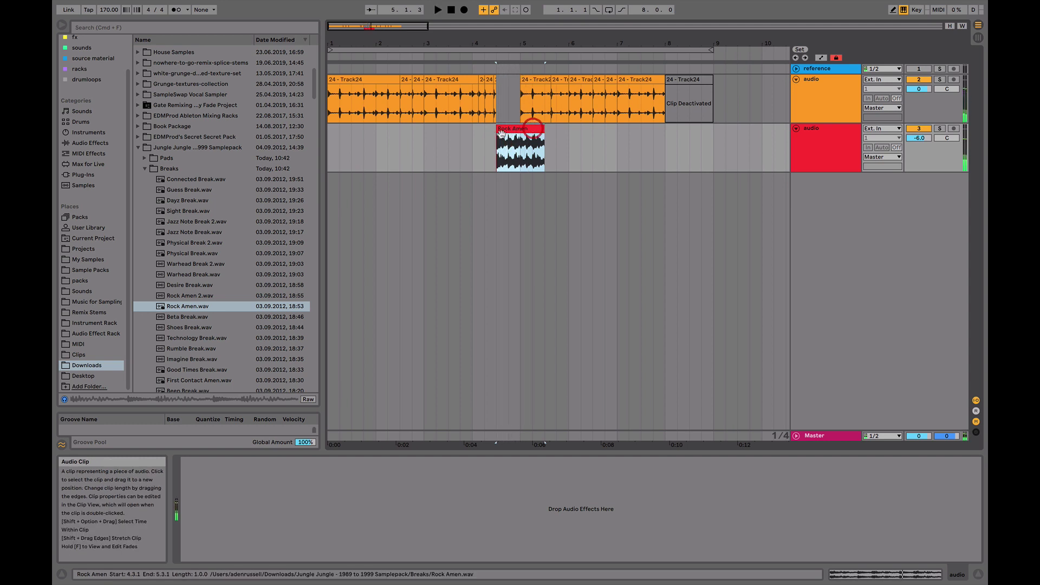
left_click(478, 140)
key("space")
mouse_move(505, 128)
left_mouse_down()
mouse_move(484, 134)
mouse_move(496, 133)
left_mouse_up()
key("space")
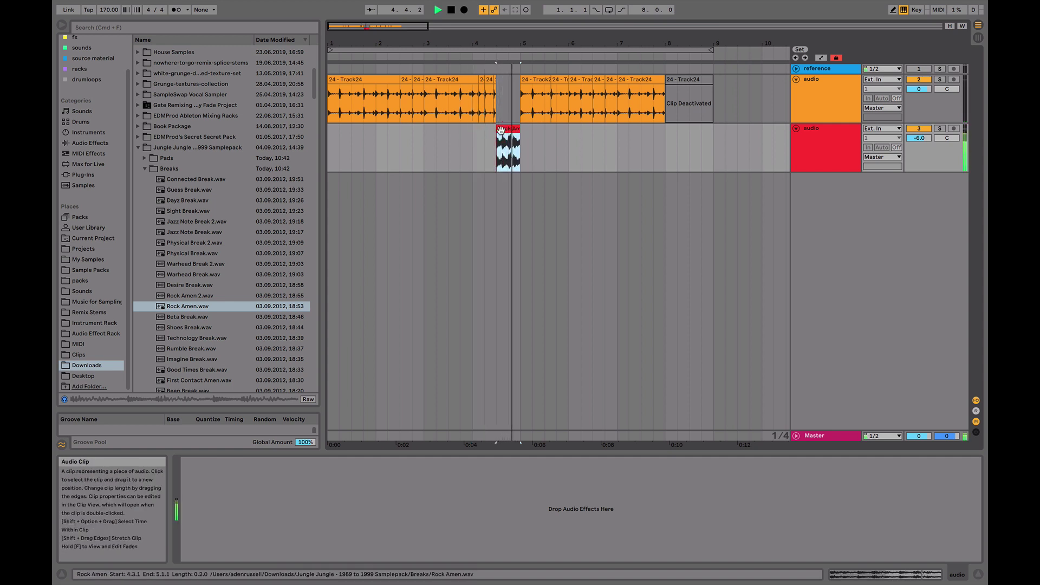
left_click(475, 139)
key("space")
Split the Rock Amen clip at 4.3.3 and play it
scroll(499, 124, "up", 5)
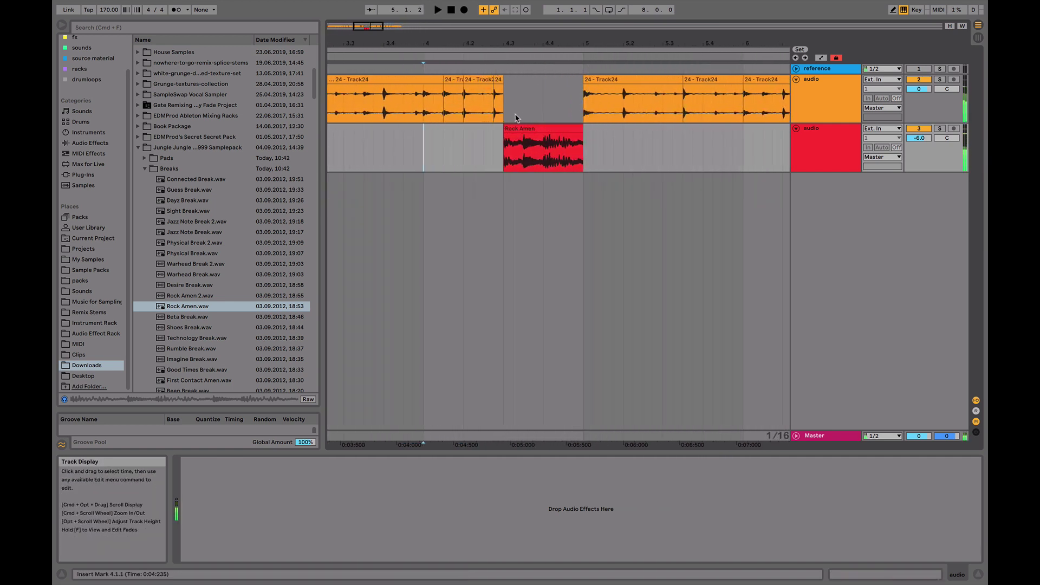
left_click_drag(524, 150, 543, 153)
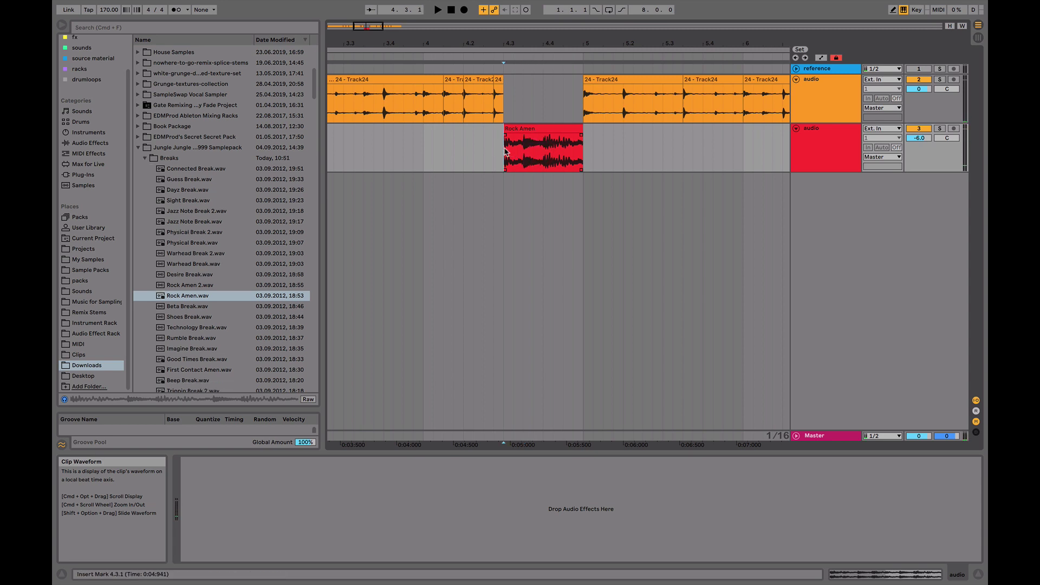
key("shift+Right")
key("shift+Right")
key("space")
Set the Rock Amen track's volume to -9.4 dB and play the arrangement from 4.1.1 to judge the balance
left_click(424, 146)
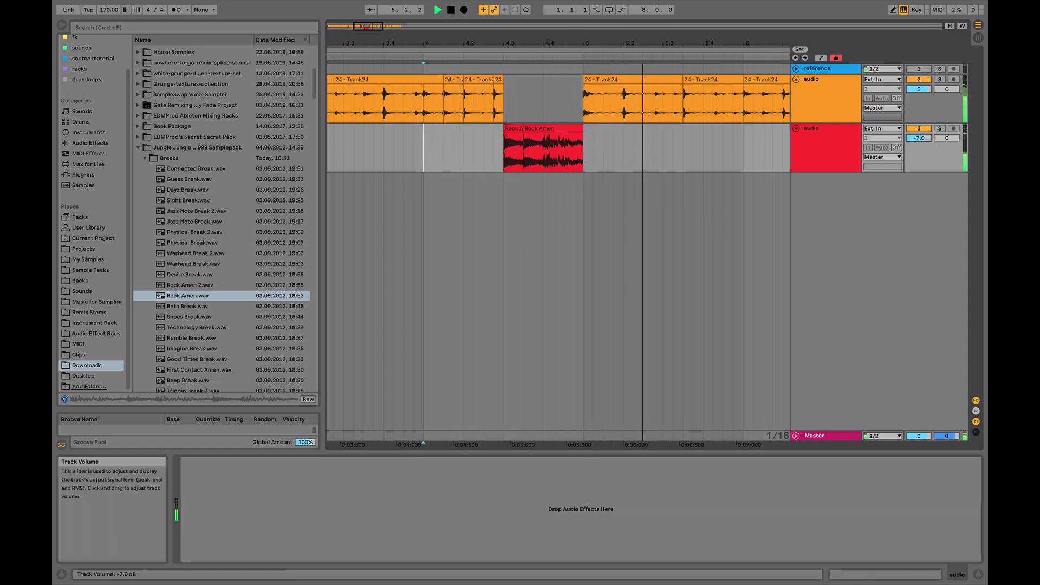
key("Down")
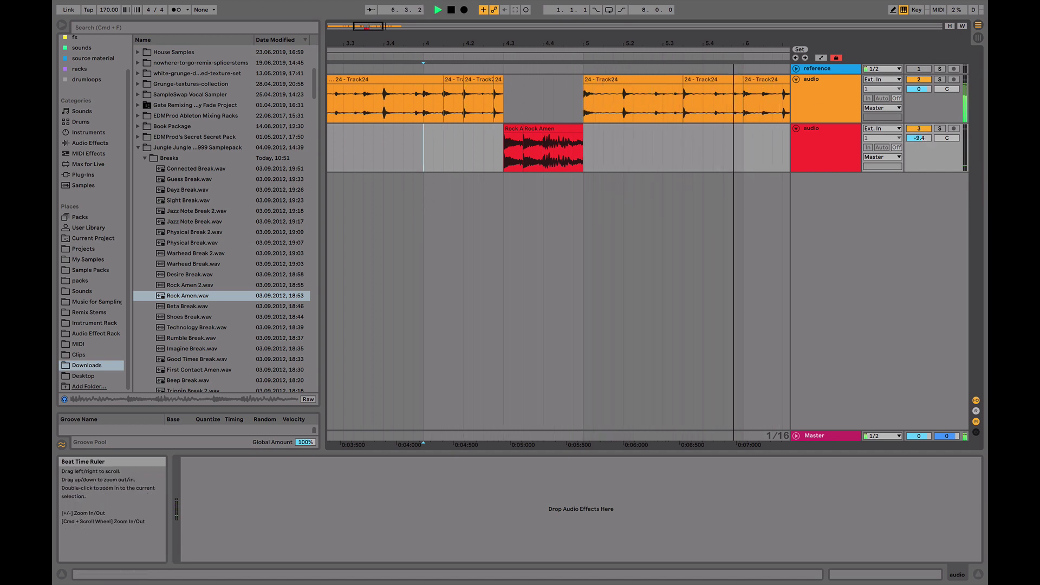
left_click_drag(647, 60, 648, 59)
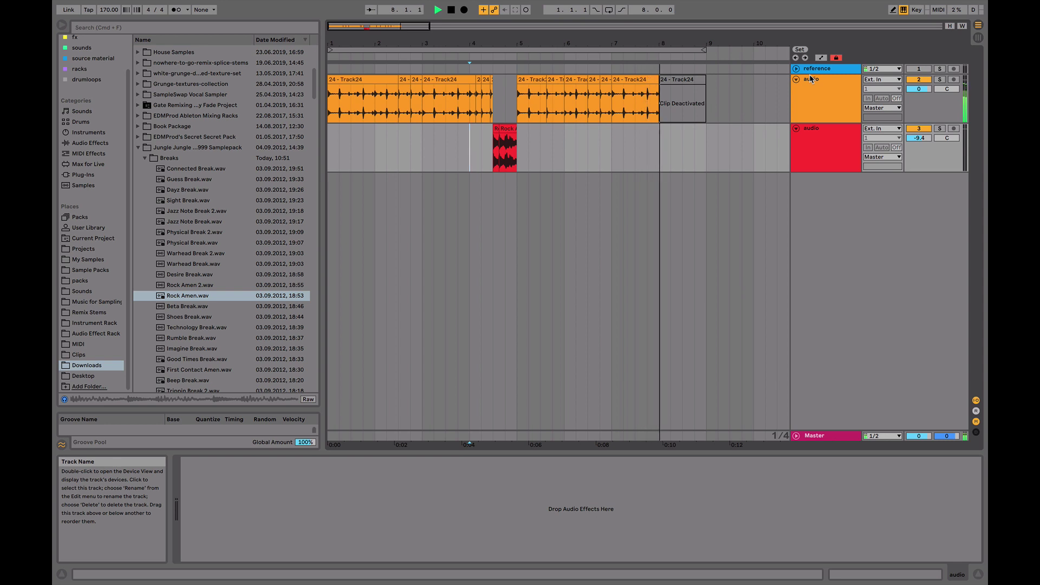
key("space")
key("space")
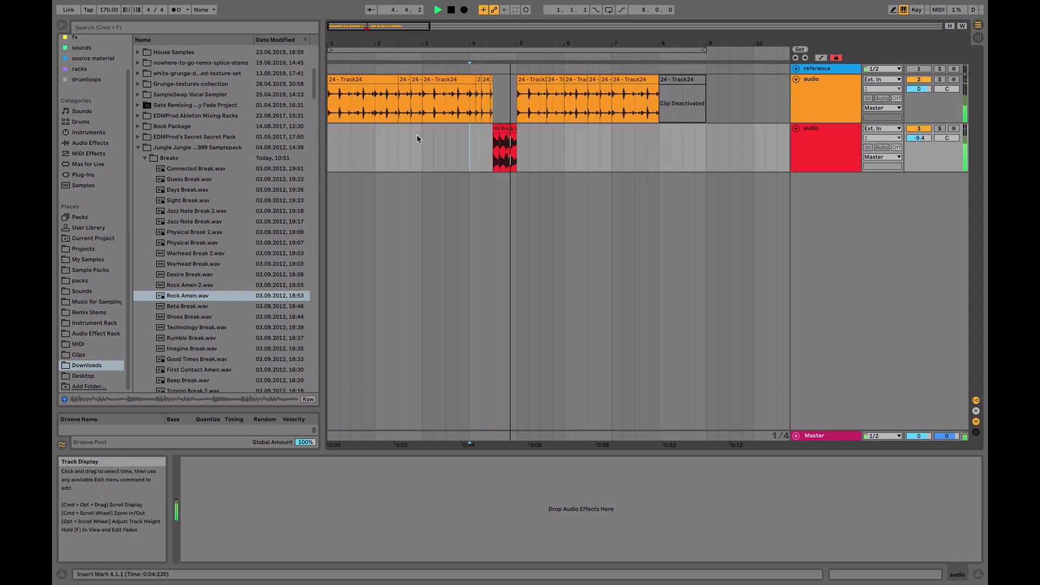
left_click(684, 139)
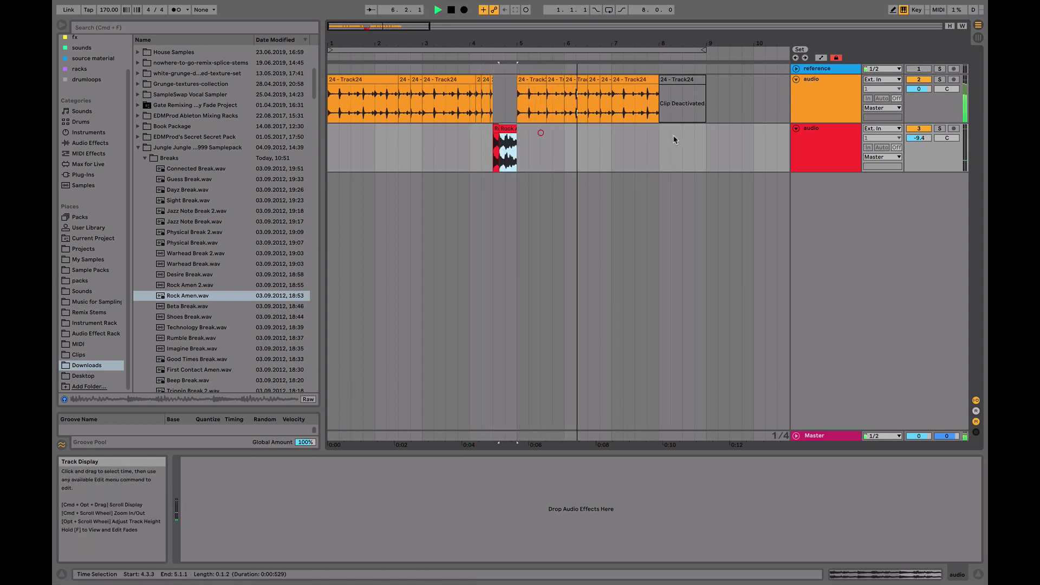
Paste a copy of the Rock Amen clip near the arrangement's end and resize it to span 8.1.1 to 9.1.1
key("super+v")
left_click(684, 132)
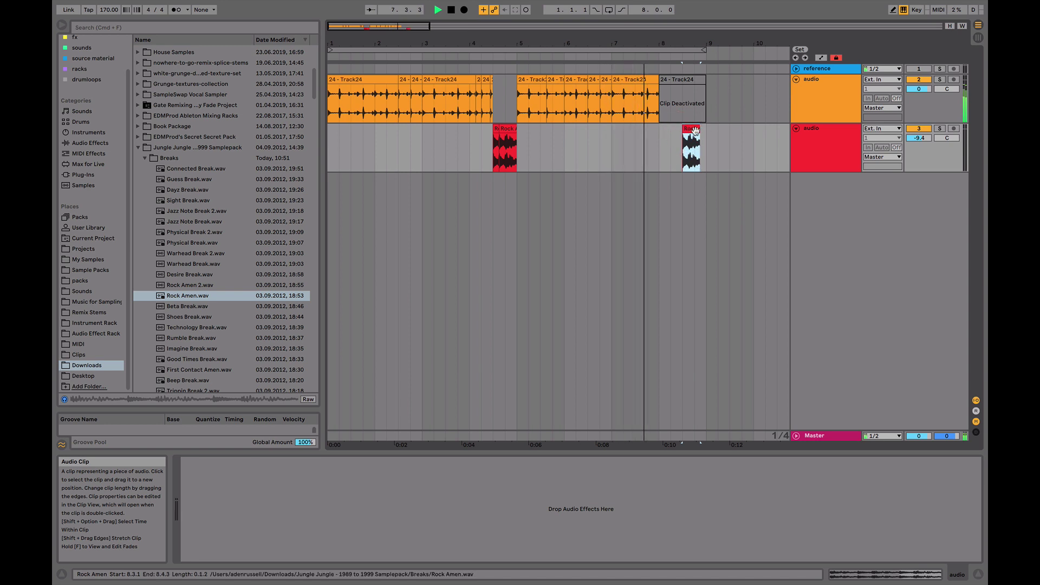
left_click_drag(695, 130, 627, 133)
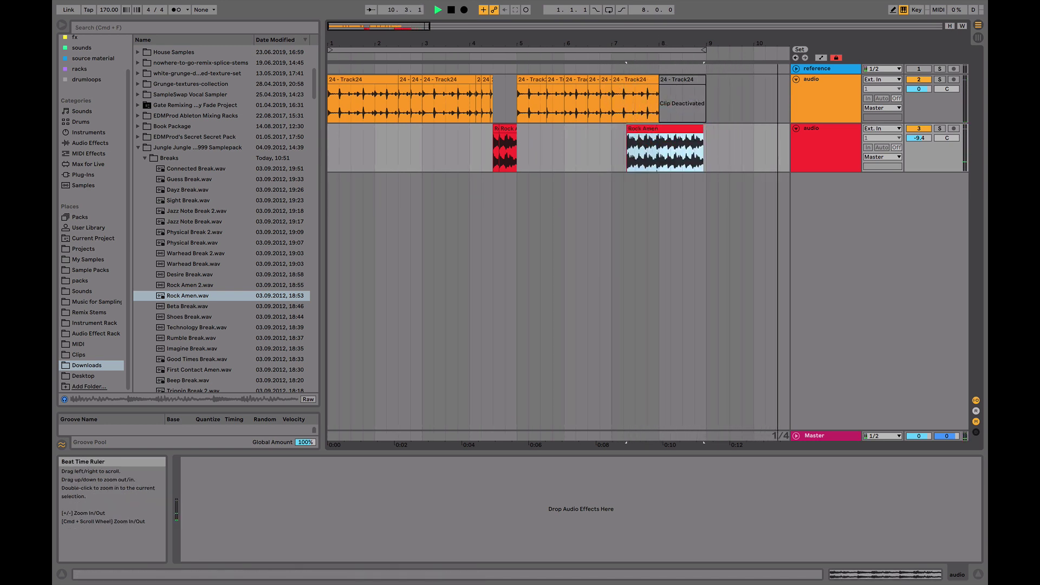
left_click_drag(649, 45, 649, 125)
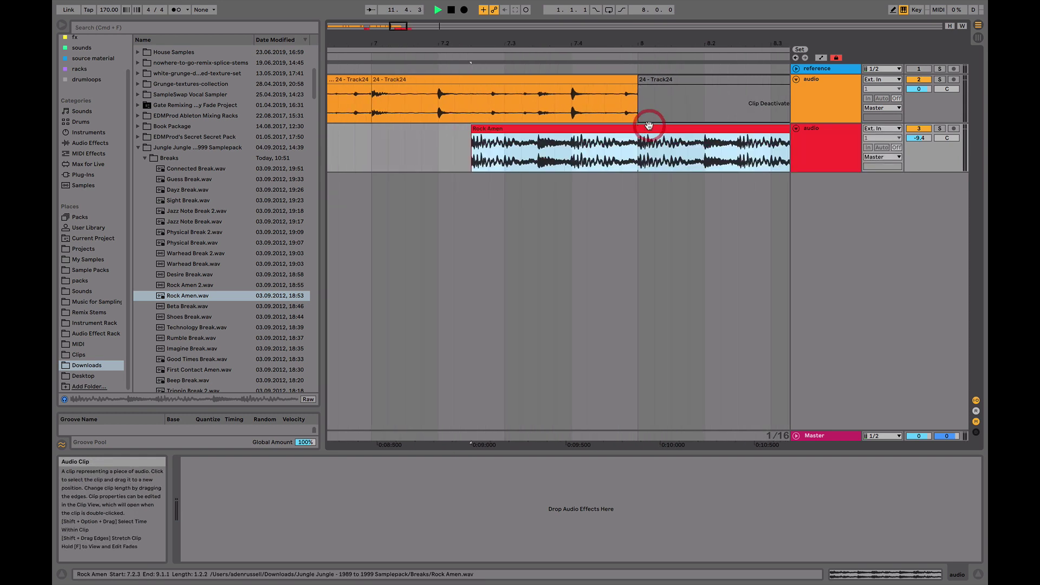
left_click_drag(473, 131, 648, 130)
Play the arrangement to hear the two Rock Amen fills against the main break
scroll(701, 132, "right", 10)
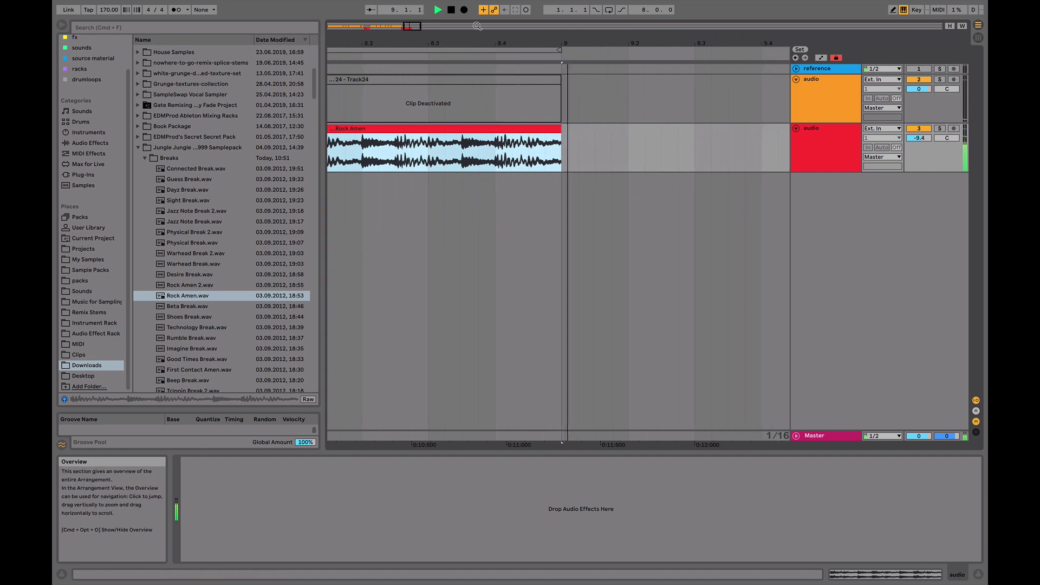
mouse_move(477, 24)
left_mouse_down()
mouse_move(474, 38)
mouse_move(477, 30)
left_mouse_up()
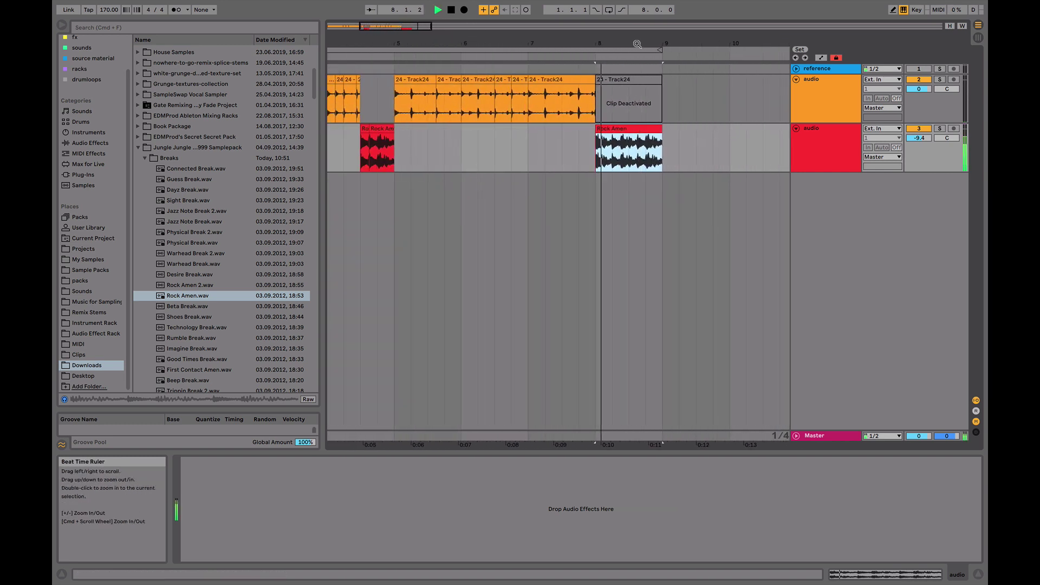
left_click(588, 103)
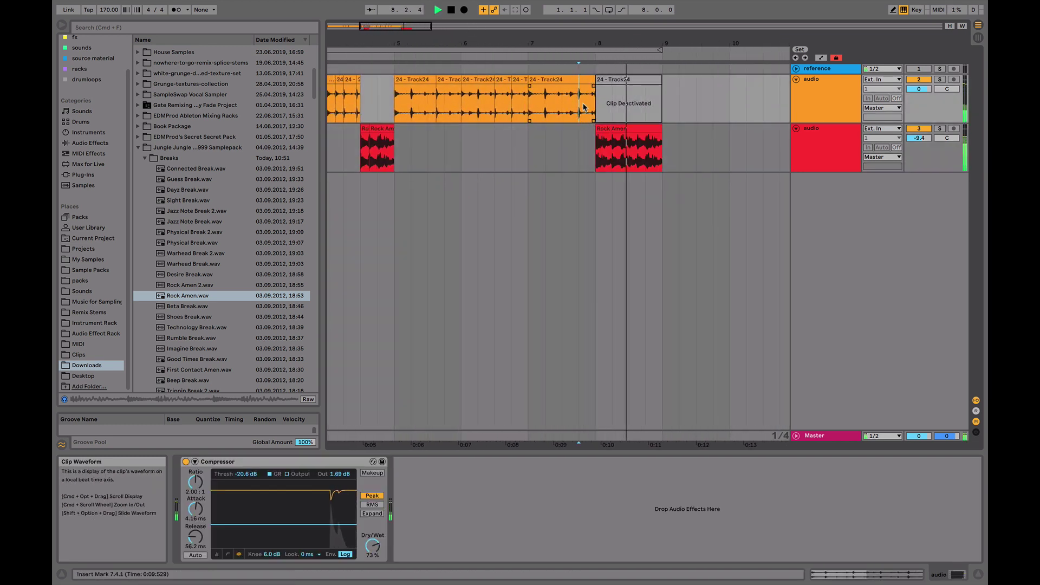
left_click(847, 154)
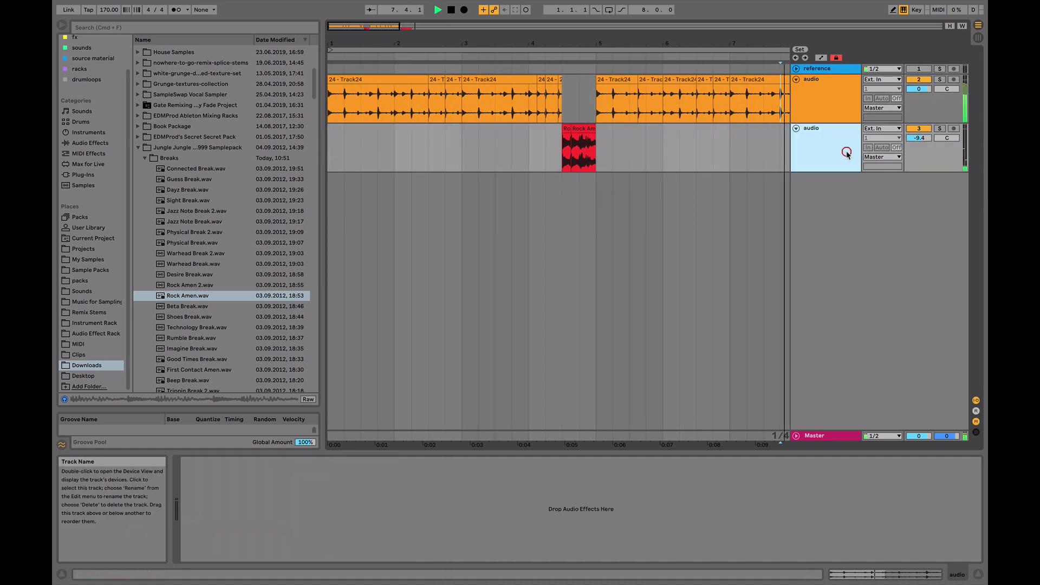
left_click(558, 50)
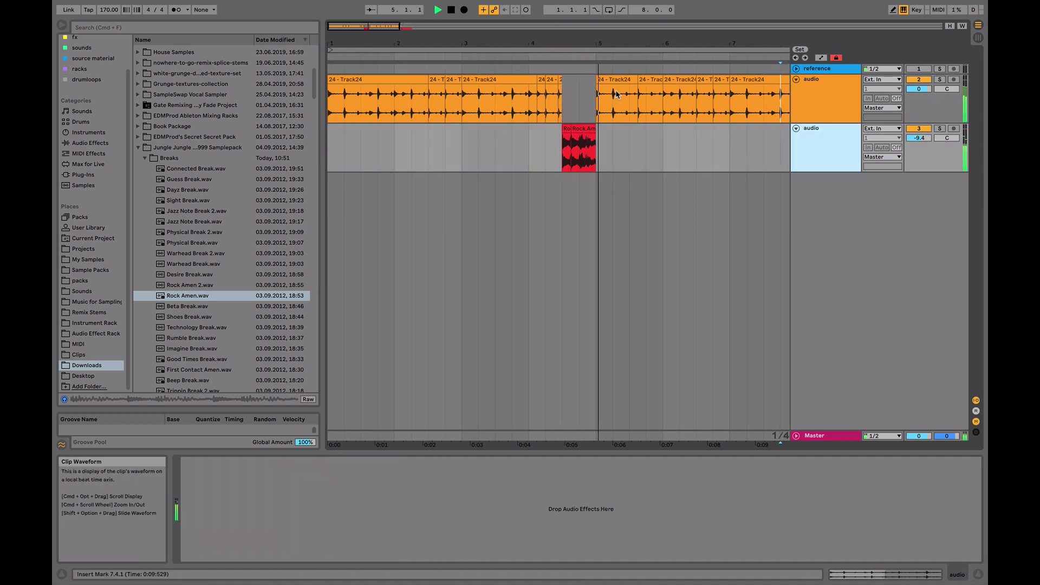
Stop playback and preview breaks in the Breaks folder, from Beta and Physical Break up to Connected and Guess Break
left_click(180, 307)
key("space")
left_click(191, 244)
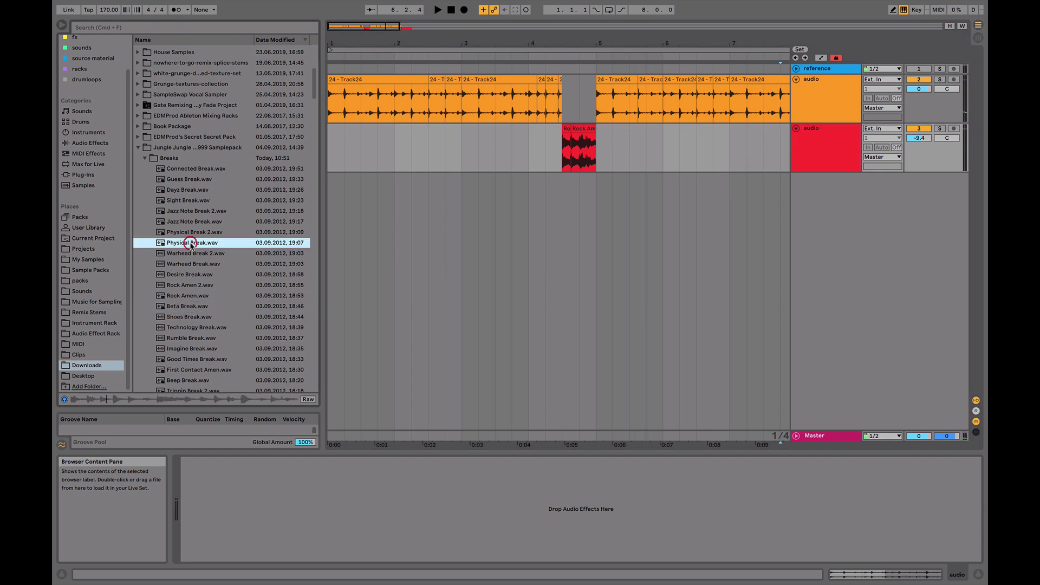
left_click(190, 233)
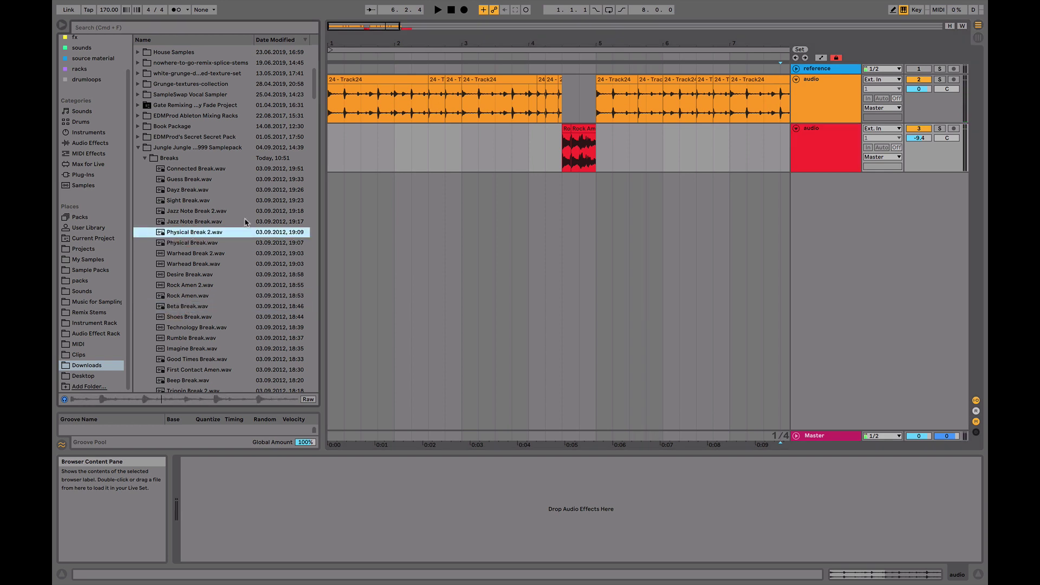
left_click(175, 222)
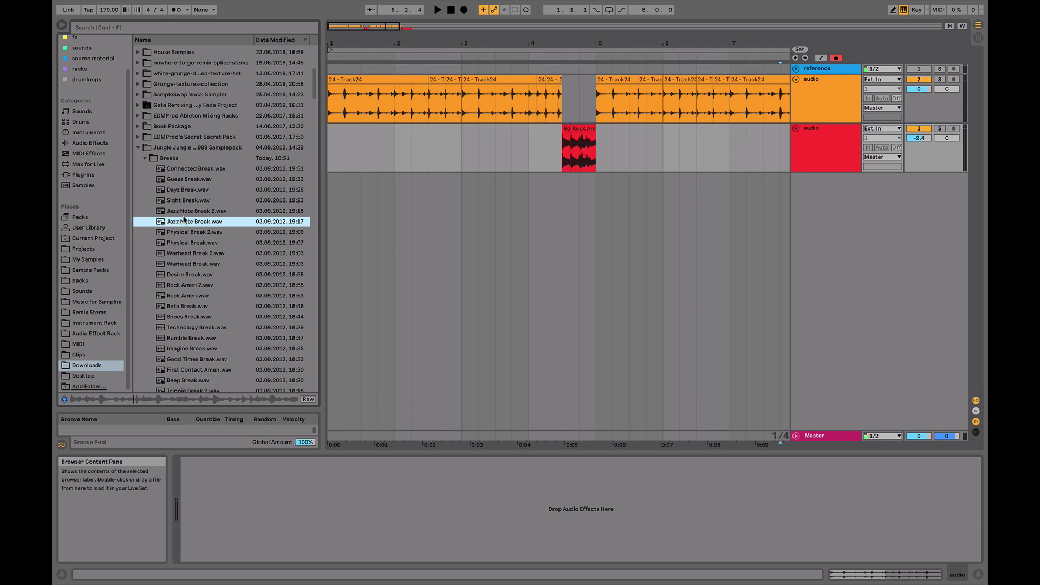
left_click(186, 210)
left_click(184, 203)
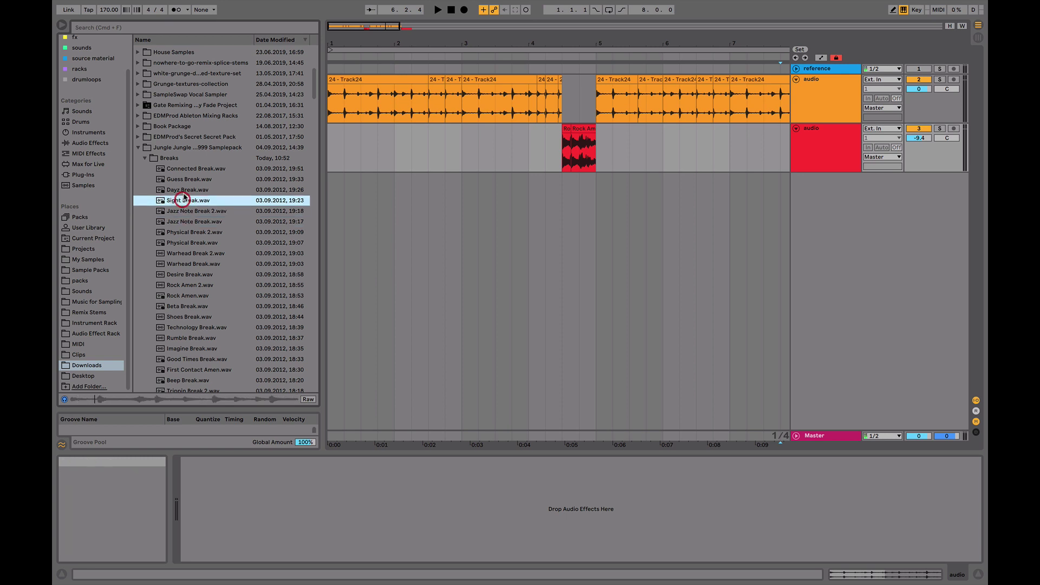
left_click(186, 180)
left_click(188, 170)
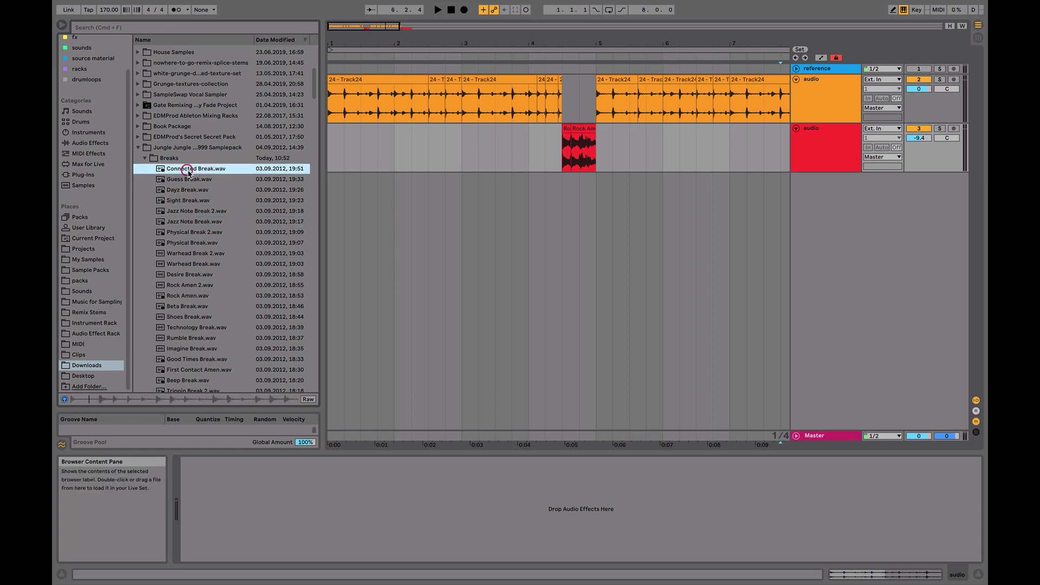
left_click(186, 180)
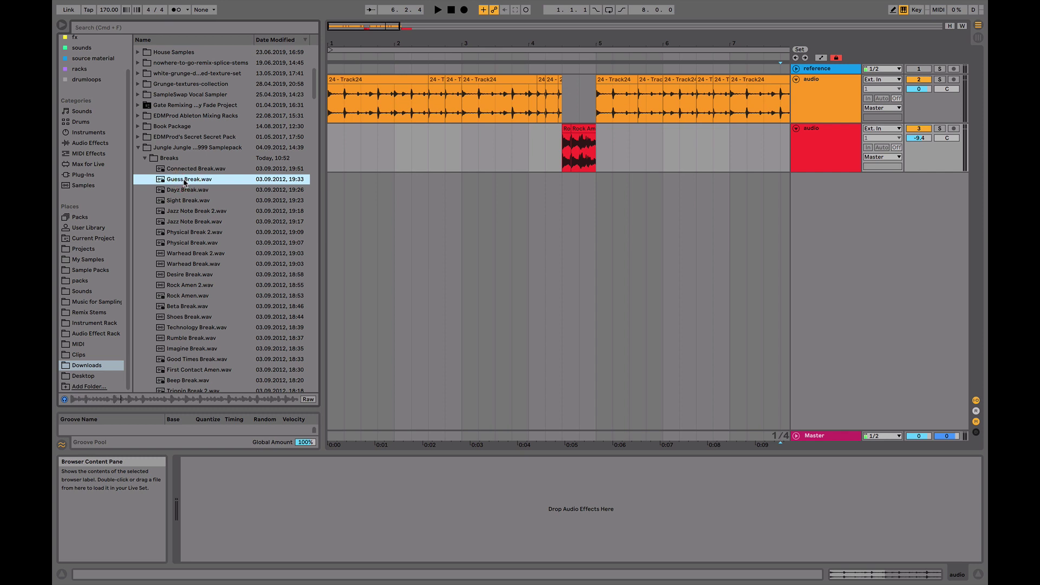
Preview further breaks in the Breaks folder, from Good Times Break through Heli Bongos and Heli Break down to Cumulus Break
left_click(194, 360)
scroll(194, 352, "down", 3)
left_click(193, 338)
left_click(196, 359)
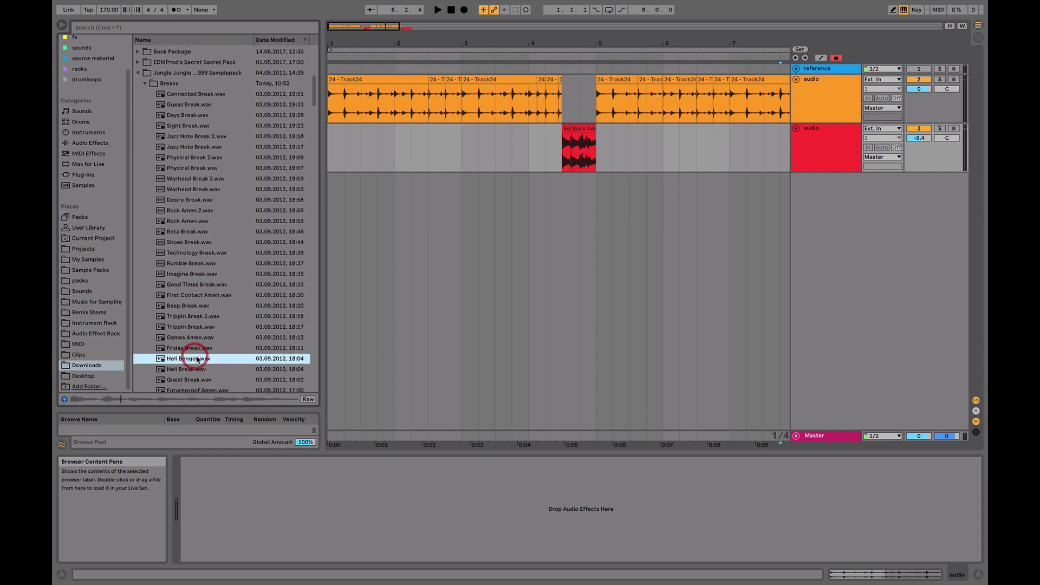
scroll(196, 355, "down", 2)
left_click(196, 351)
scroll(196, 350, "down", 3)
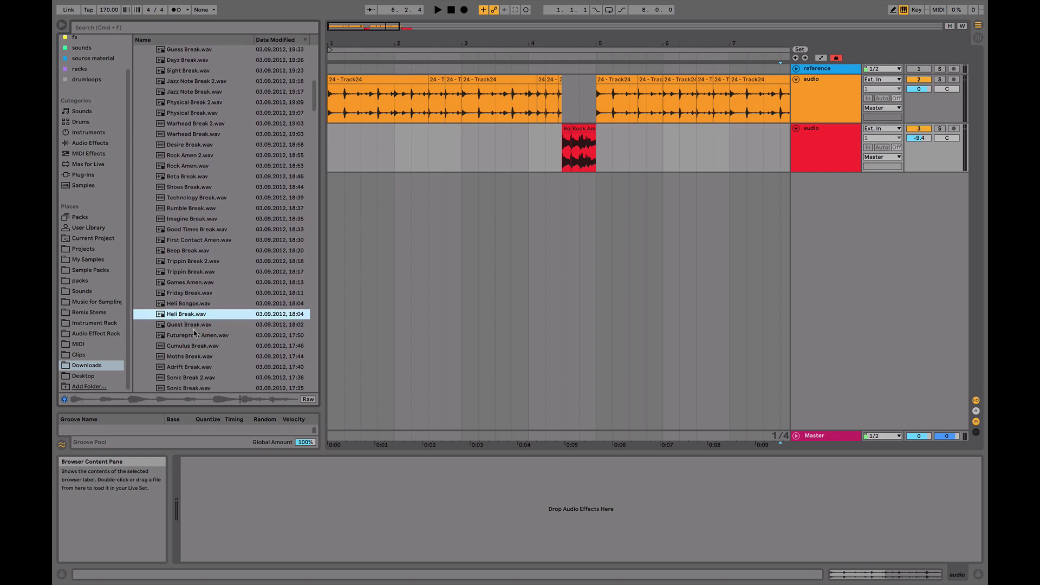
left_click(197, 335)
left_click(202, 346)
Place Cumulus Break.wav on a new audio track at 1.1.1 and set the track's volume to -9.4 dB during playback
scroll(200, 334, "down", 3)
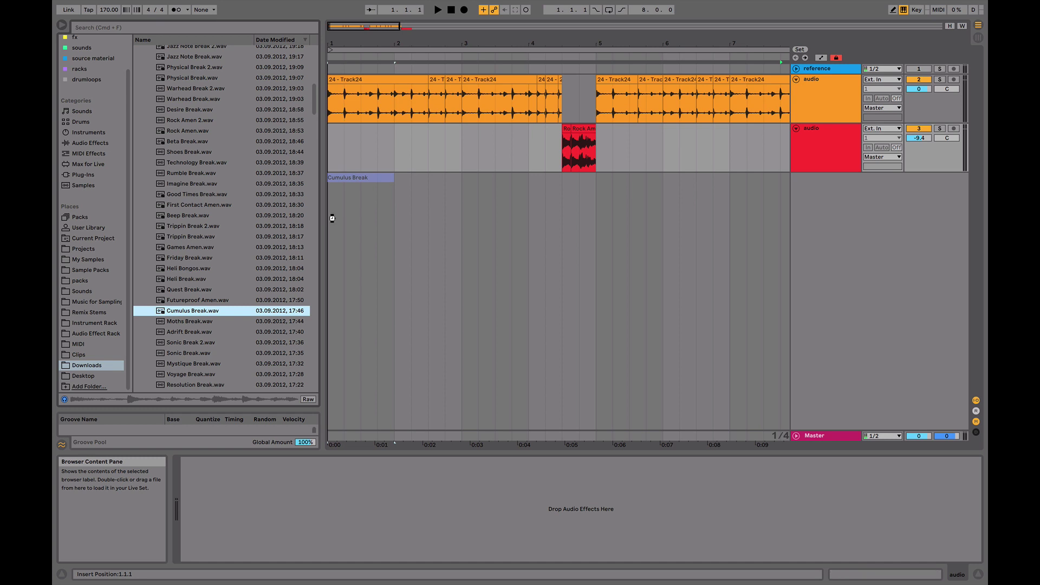
left_click_drag(332, 218, 334, 222)
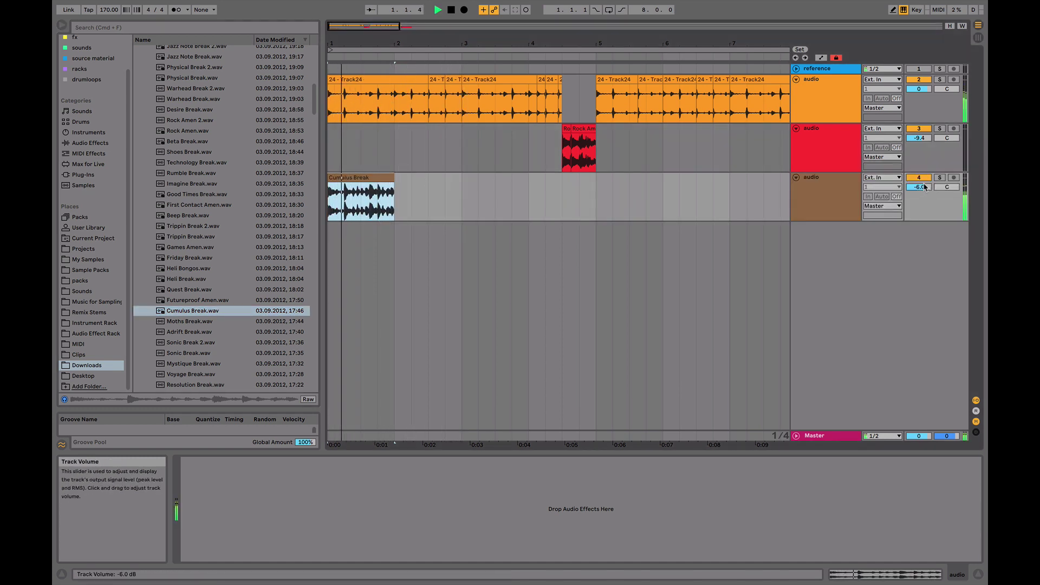
key("space")
key("space")
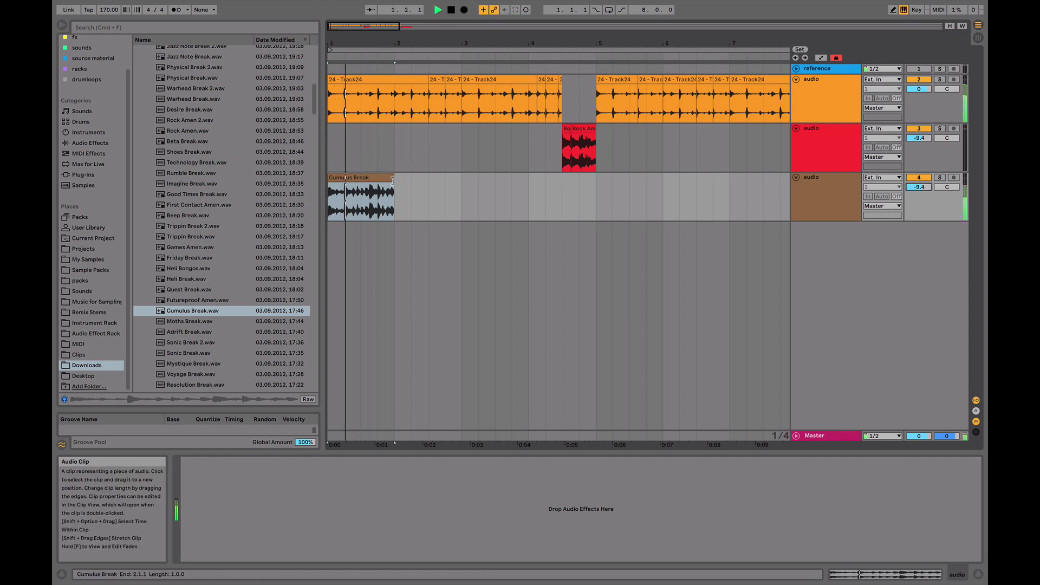
Add a Phaser from the audio effects to the Rock Amen track
left_click(813, 140)
key("space")
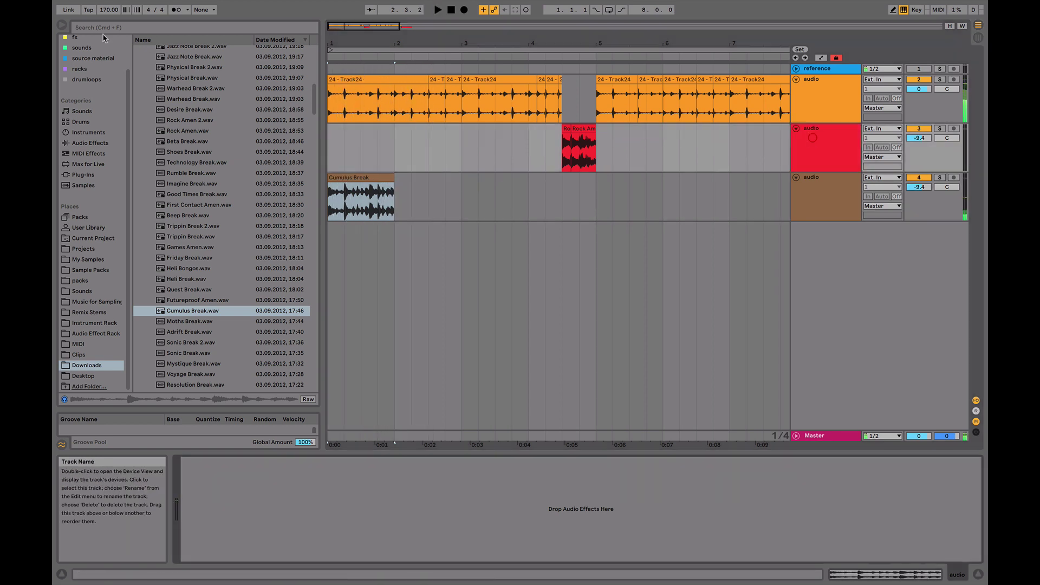
left_click(84, 143)
key("space")
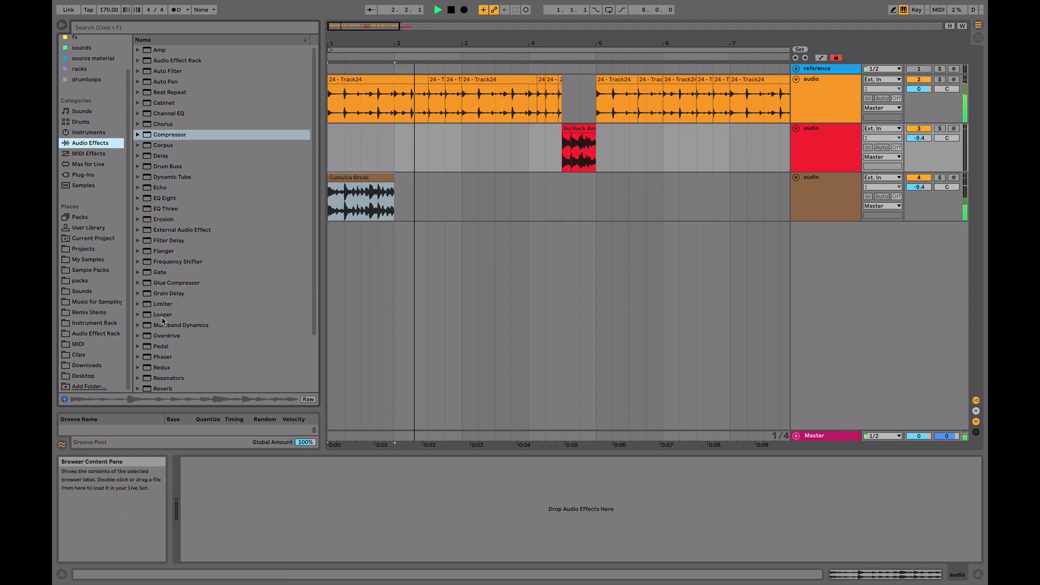
double_click(160, 357)
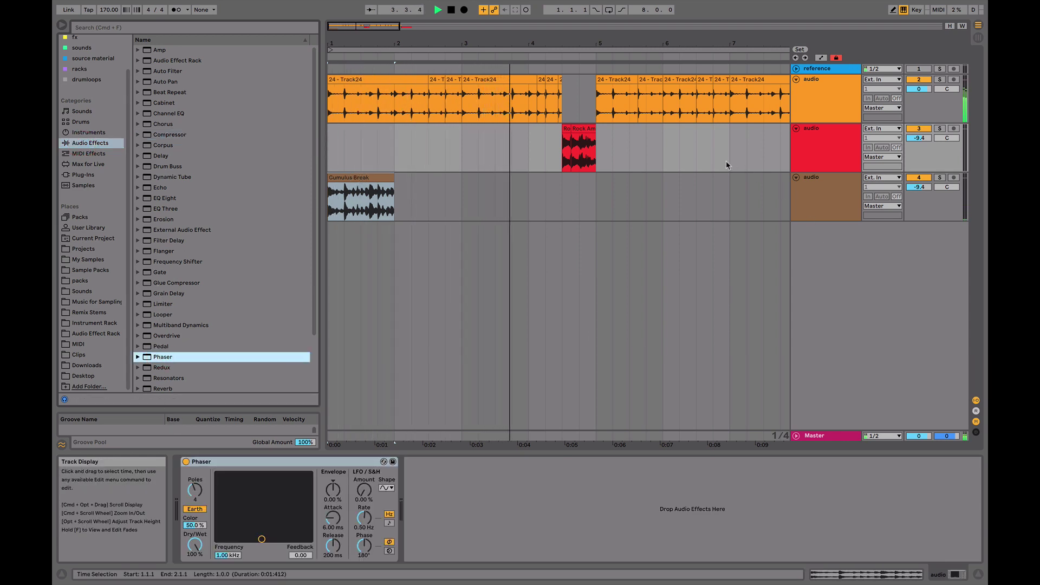
Set the Phaser's LFO amount to 38.1%, its tempo-synced rate to 1/16 and its phase to 0°, auditioning from the first Rock Amen fill
key("space")
key("space")
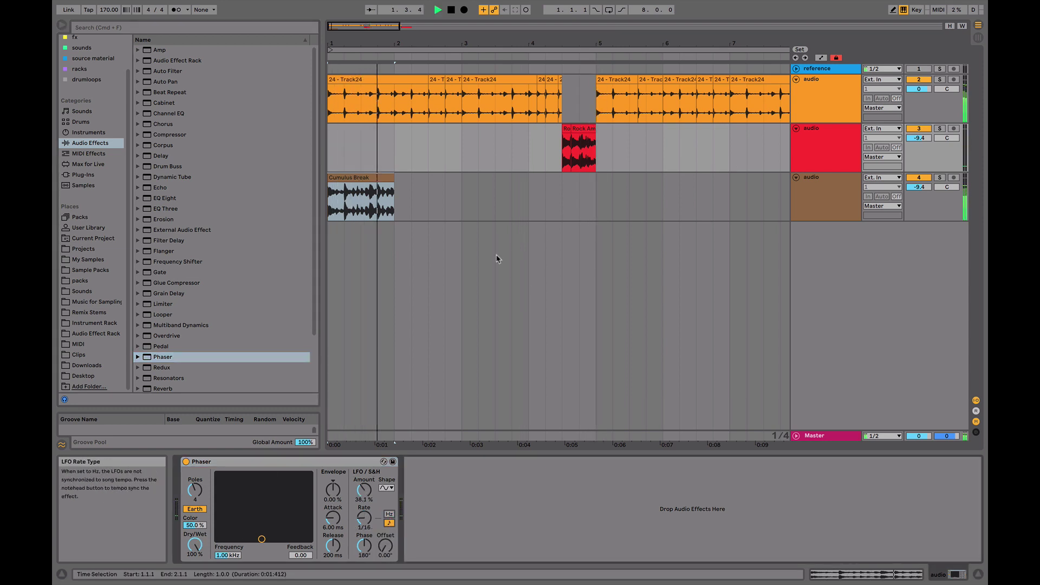
left_click(560, 175)
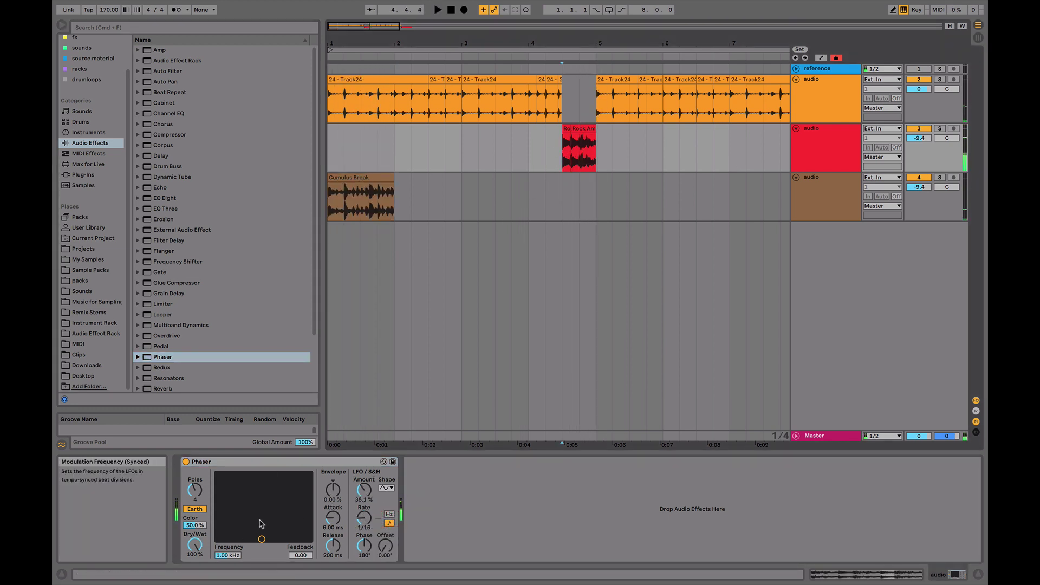
left_click_drag(356, 548, 357, 559)
key("space")
key("space")
key("space")
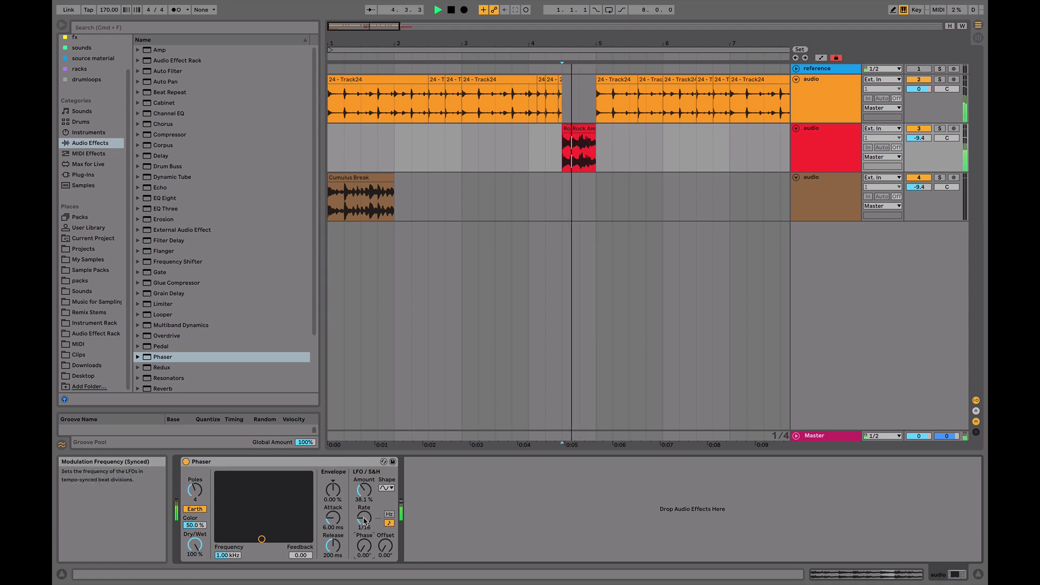
Set the Phaser's LFO rate to 1/3, amount to 26.2%, frequency to 497 Hz, feedback to 0.86 and dry/wet to 58.7% while auditioning
key("space")
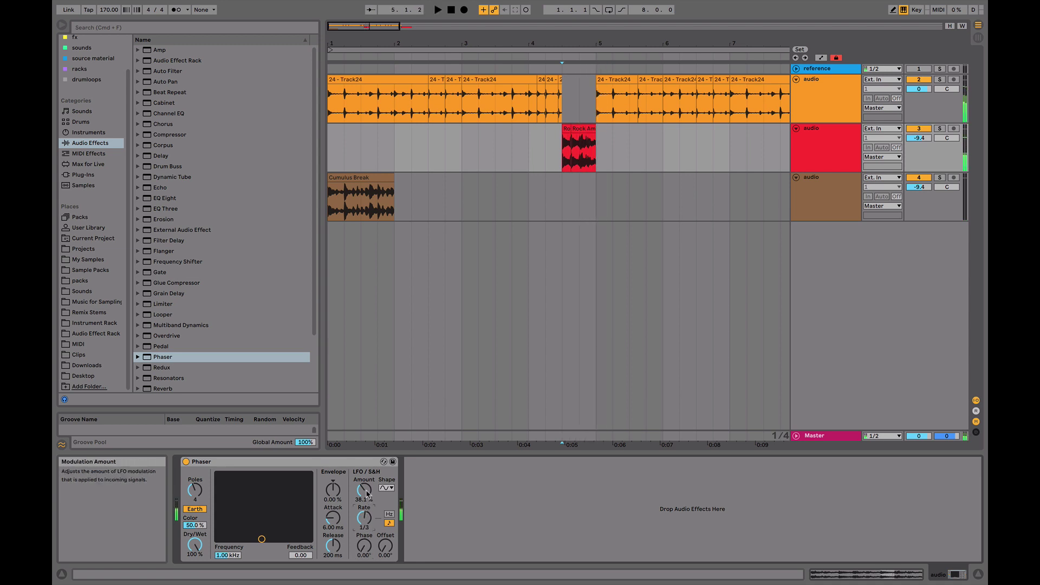
key("space")
key("space")
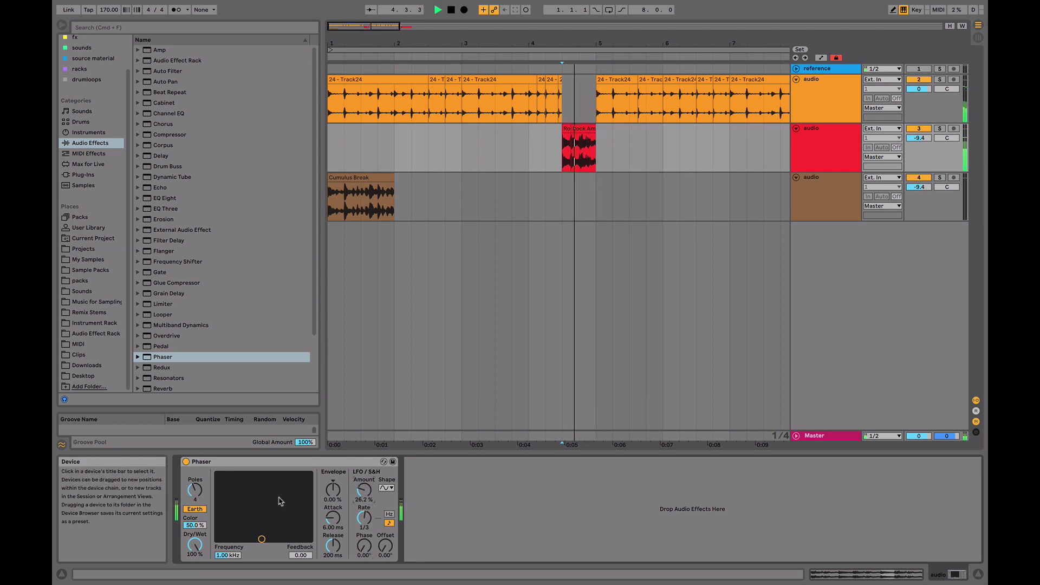
key("space")
key("space")
key("space")
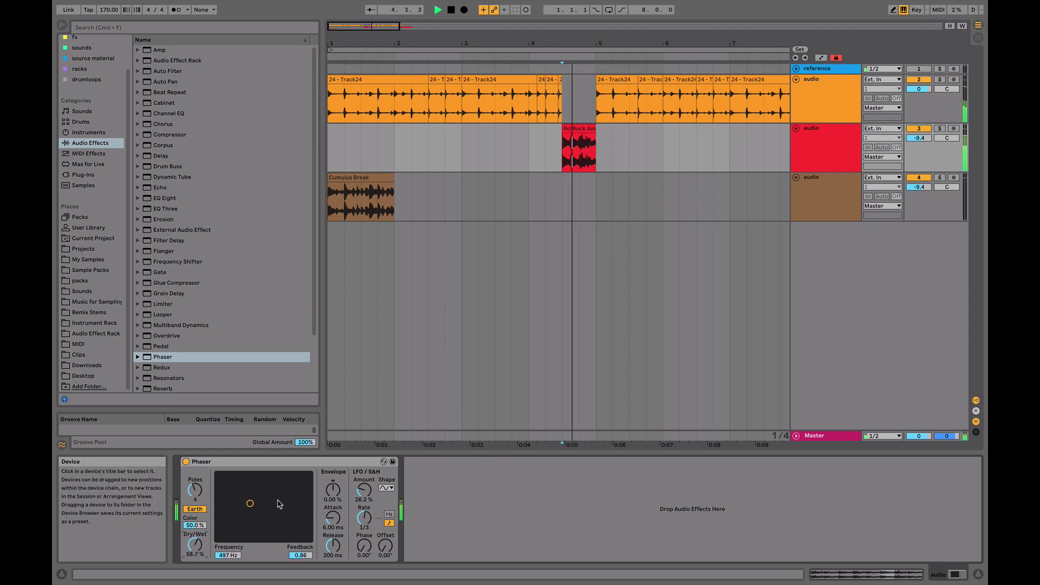
Set the Phaser to 2 poles, a frequency of 630 Hz and a feedback of 0.72 while replaying the fill
key("space")
key("space")
key("space")
left_click_drag(252, 494, 283, 484)
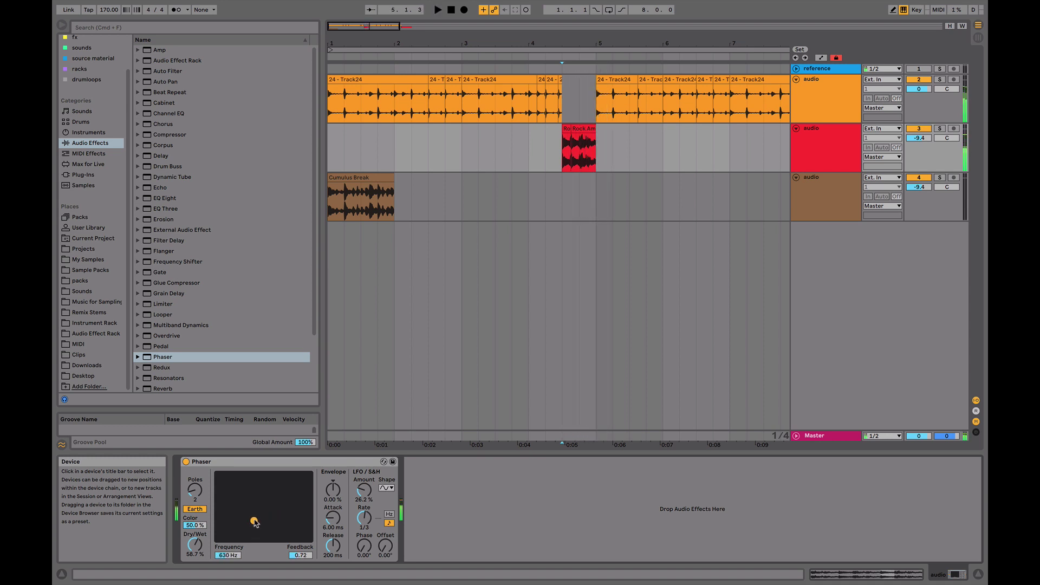
Set the Phaser's LFO rate to 3/16, poles to 3, feedback to 0.84 and dry/wet to 43.7%
key("space")
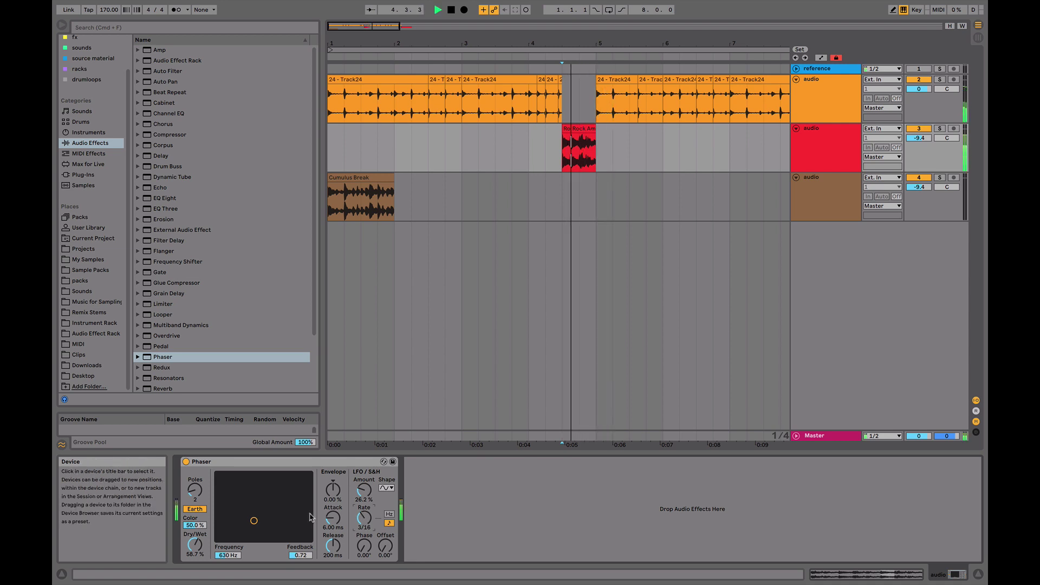
left_click_drag(312, 557, 312, 549)
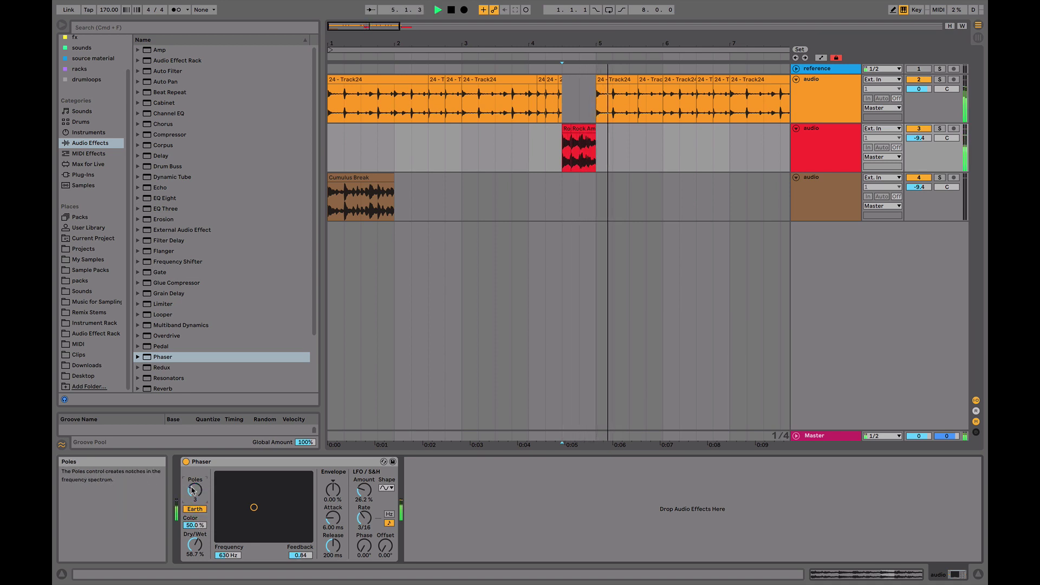
left_click_drag(195, 545, 195, 552)
Add an EQ Eight after the Phaser and try a band 1 low cut, adjusting its frequency during playback
double_click(172, 199)
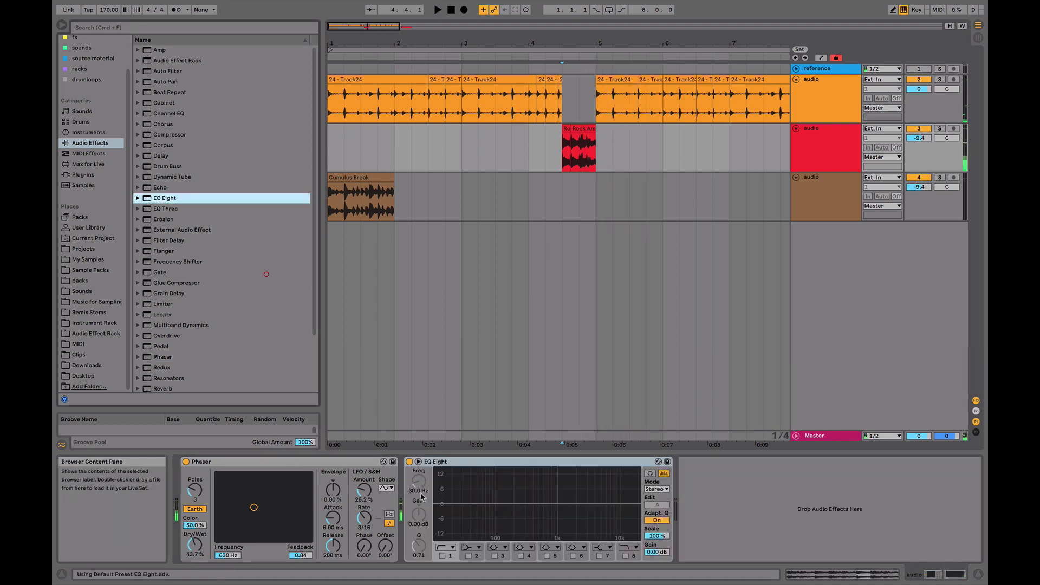
key("space")
key("space")
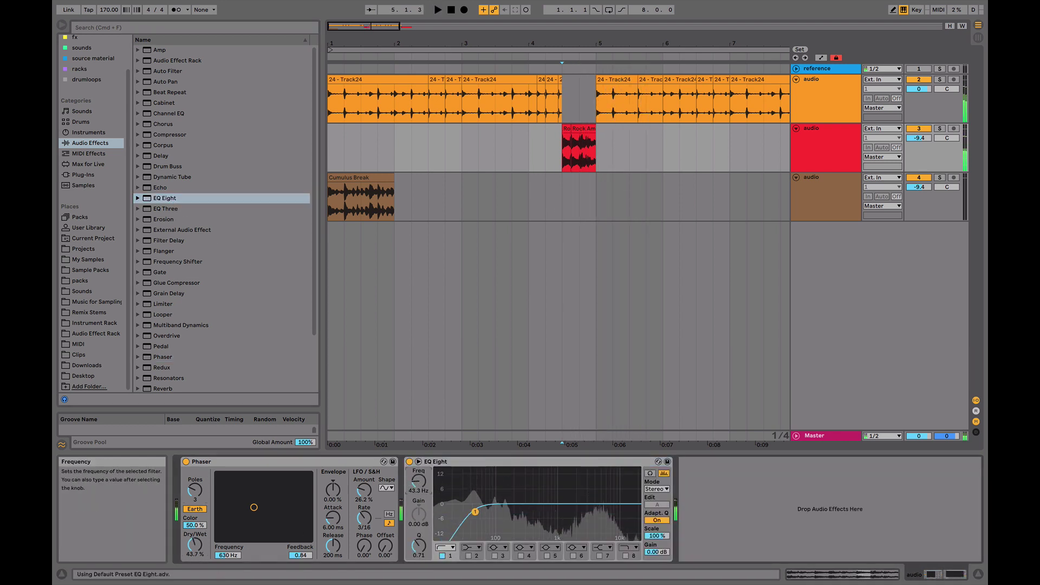
left_click_drag(410, 482, 410, 477)
Turn off EQ band 1 and enable low-shelf band 2, set just under 100 Hz with a gain of -2.60 dB
left_click(441, 556)
left_click(469, 556)
key("space")
left_click_drag(516, 499, 494, 509)
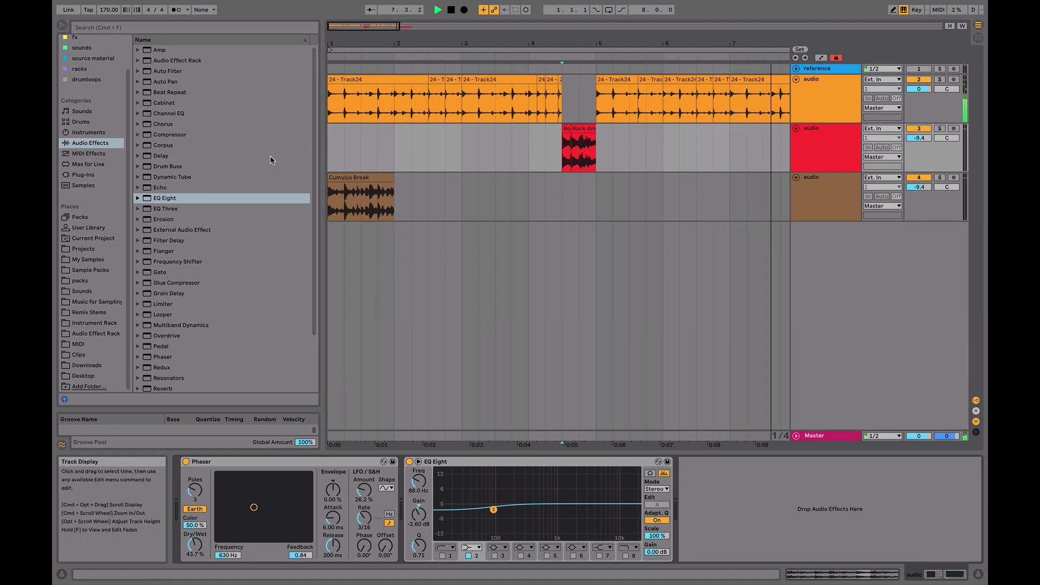
Extend the Cumulus Break clip to 4.3.1 and paste a copy at 5.1.1 beneath the second half of the main break
left_click(342, 178)
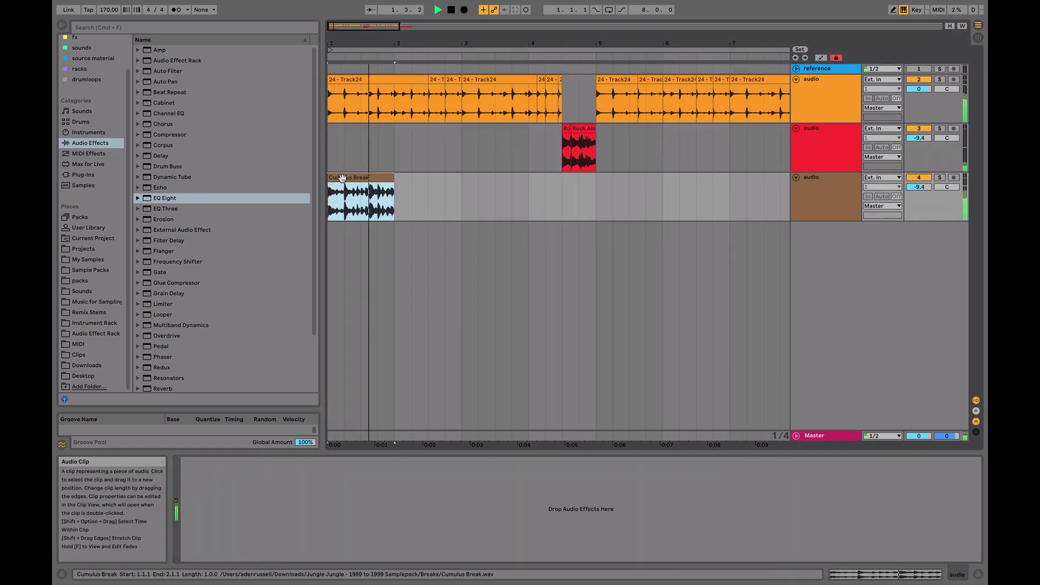
key("space")
left_click_drag(394, 186, 565, 186)
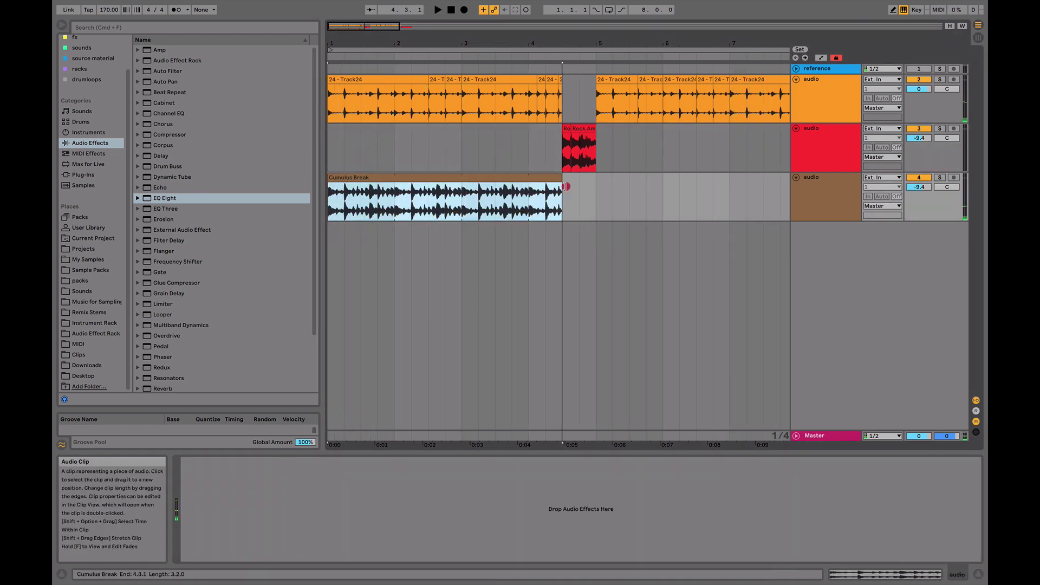
left_click(596, 198)
key("super+v")
key("space")
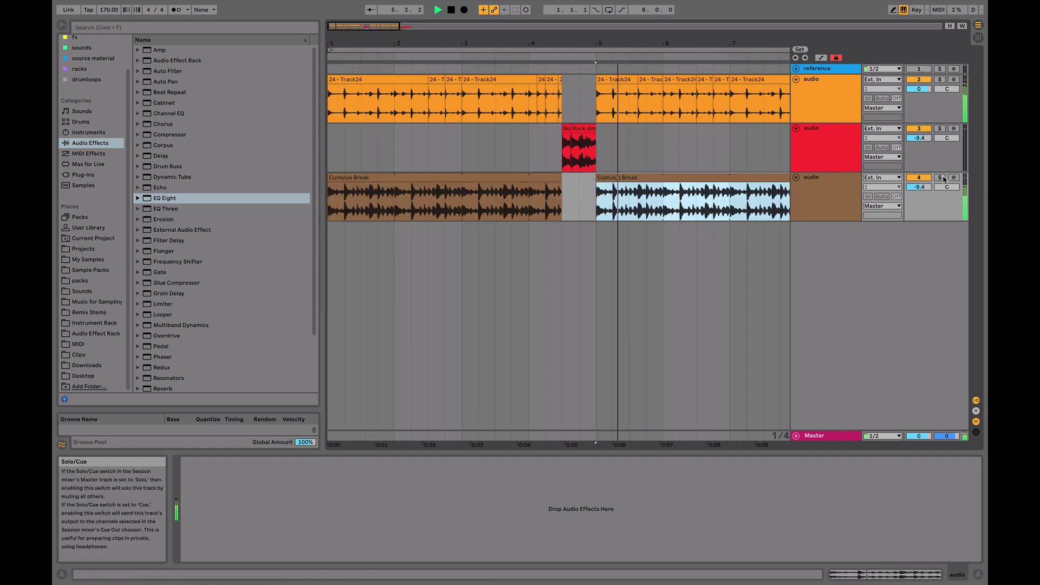
Lower the Cumulus Break track's volume to -10.8 dB and replay the layered section
left_click_drag(919, 187, 916, 195)
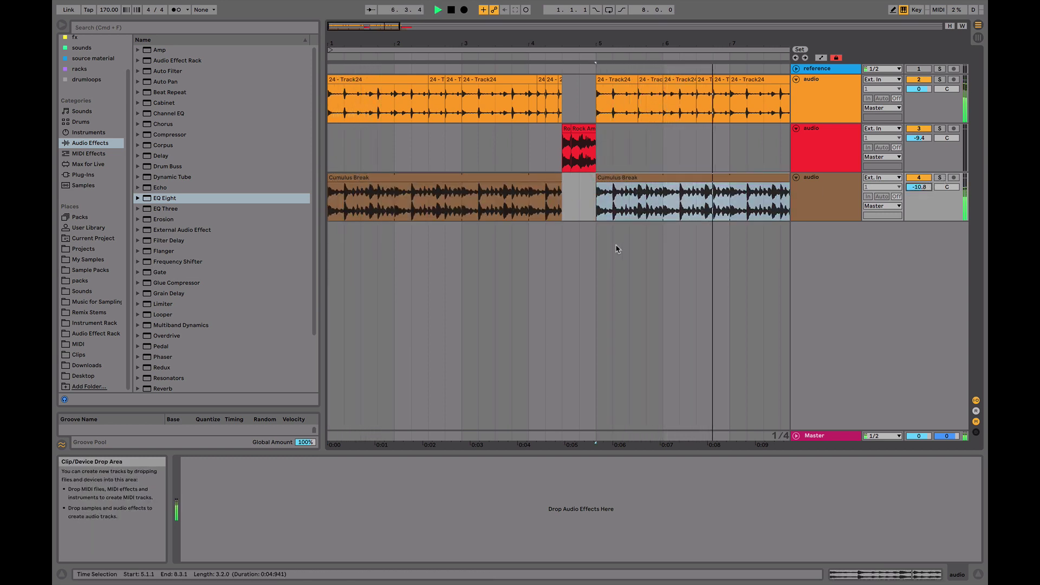
key("space")
key("space")
scroll(472, 198, "left", 3)
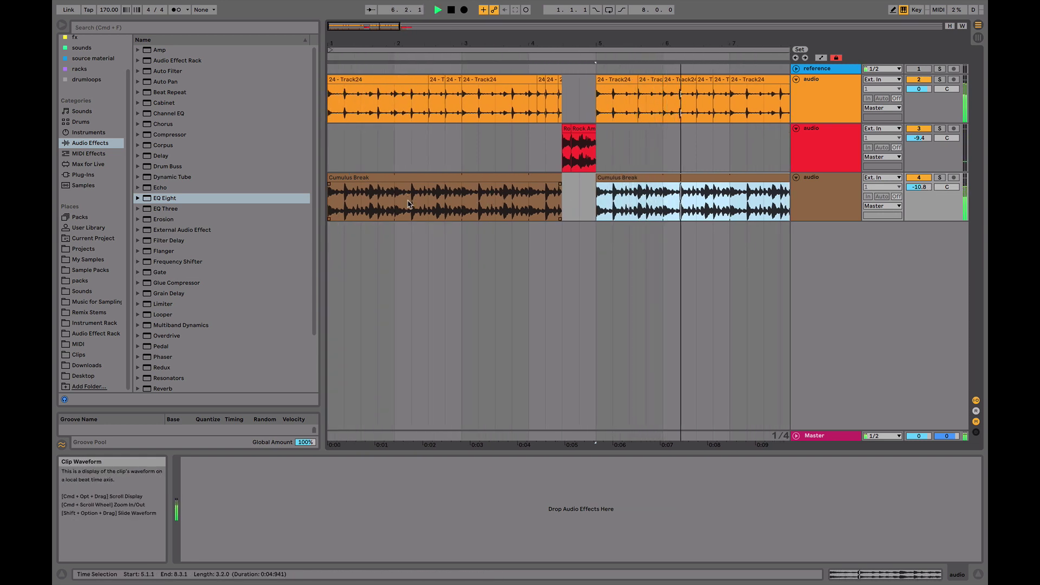
Duplicate Cumulus Break slices to 2.4.1 and 4.1.3 so its edits match the cuts in the main break
left_click(429, 203)
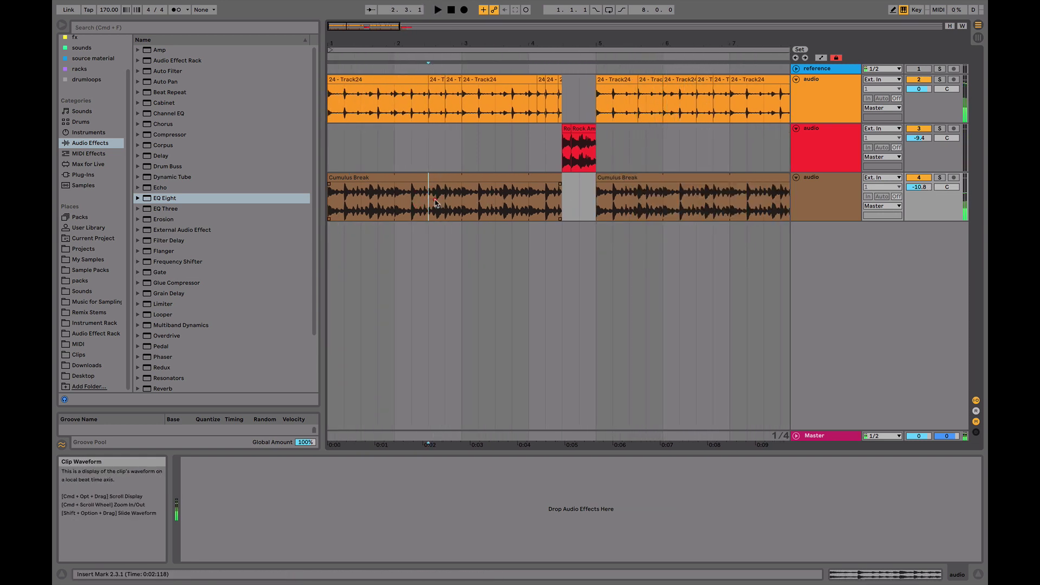
key("super+d")
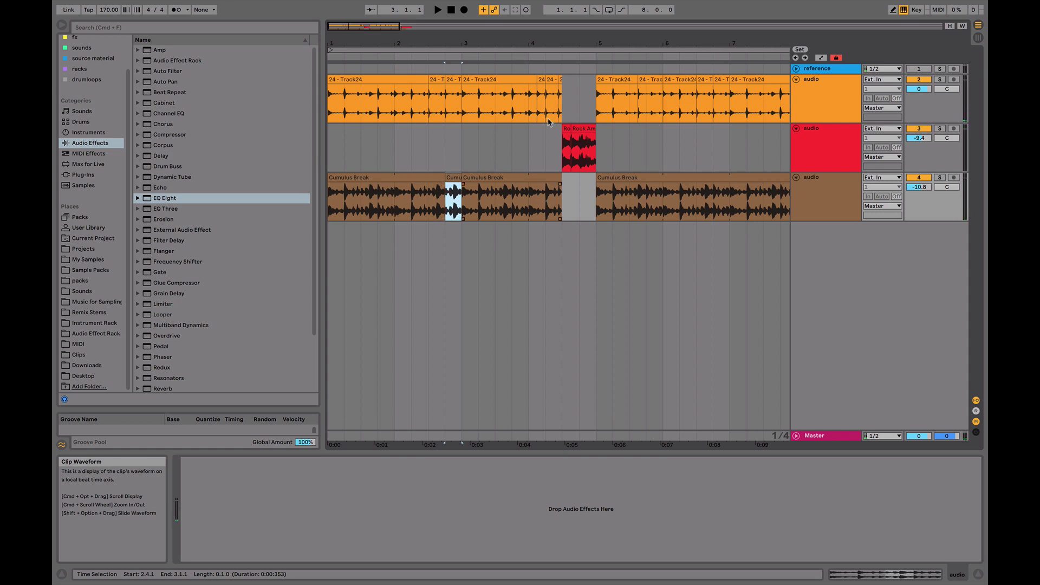
scroll(514, 201, "up", 5)
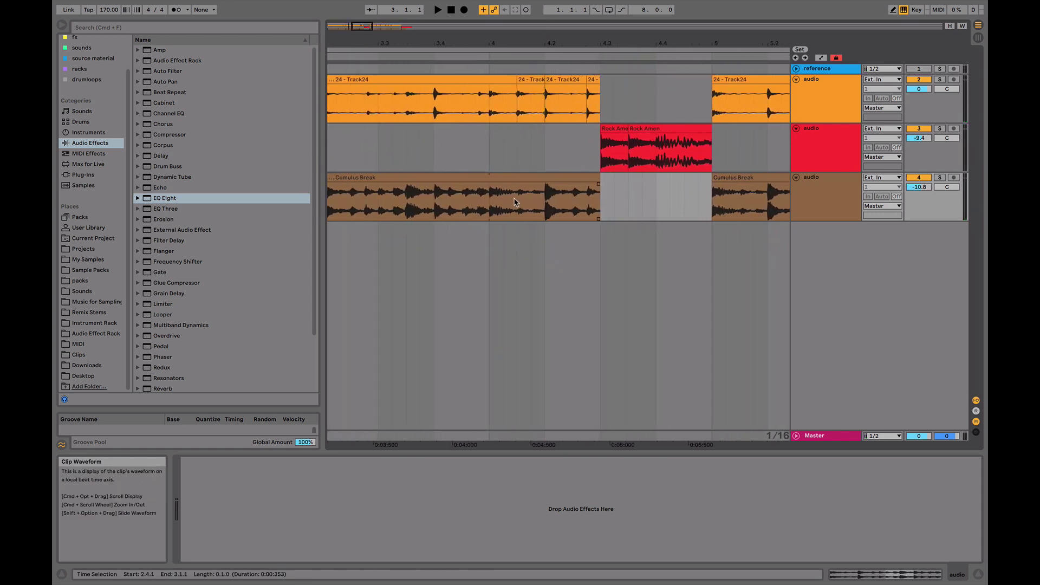
key("super+d")
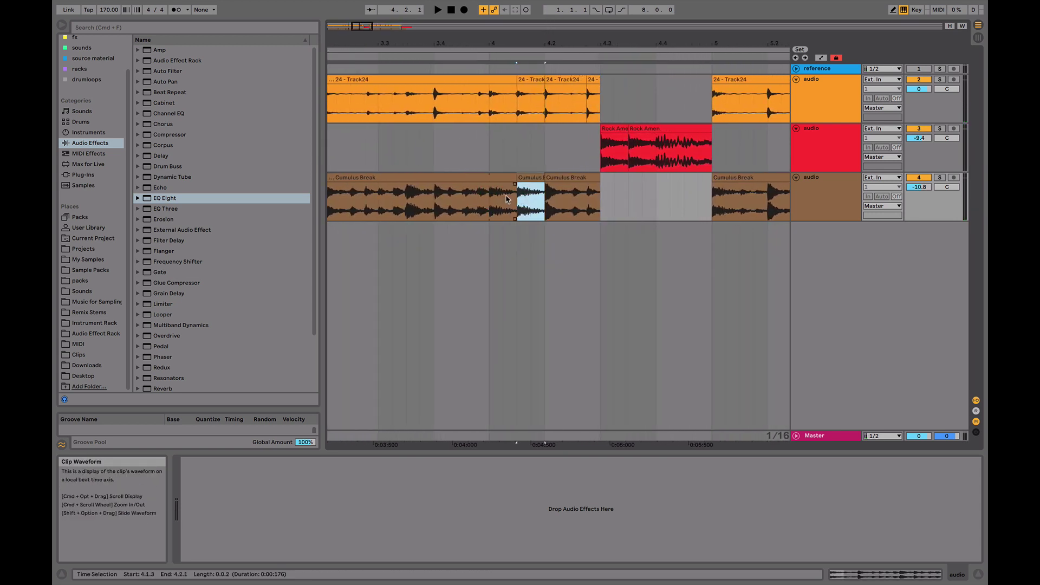
Duplicate the Cumulus Break slice starting at 4.2.1 to 4.2.4 and trim the copy to end at 4.3.1
left_click(546, 202)
key("space")
left_click_drag(588, 202, 546, 201)
key("super+d")
left_click_drag(626, 178, 601, 178)
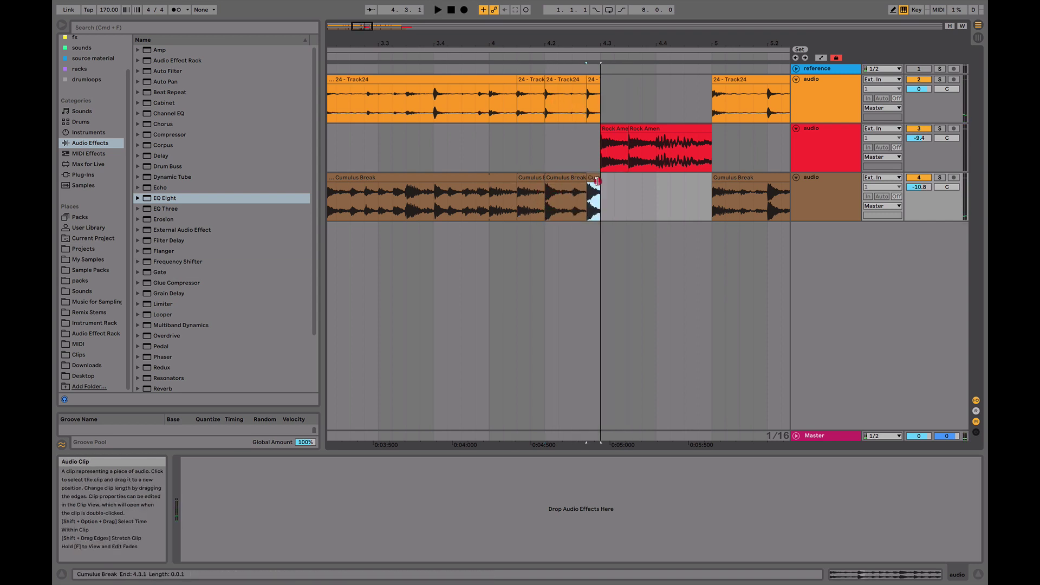
Duplicate the Cumulus Break section from 5.2.1 to 5.3.3 so the copy fills up to 6.1.1
scroll(628, 190, "right", 5)
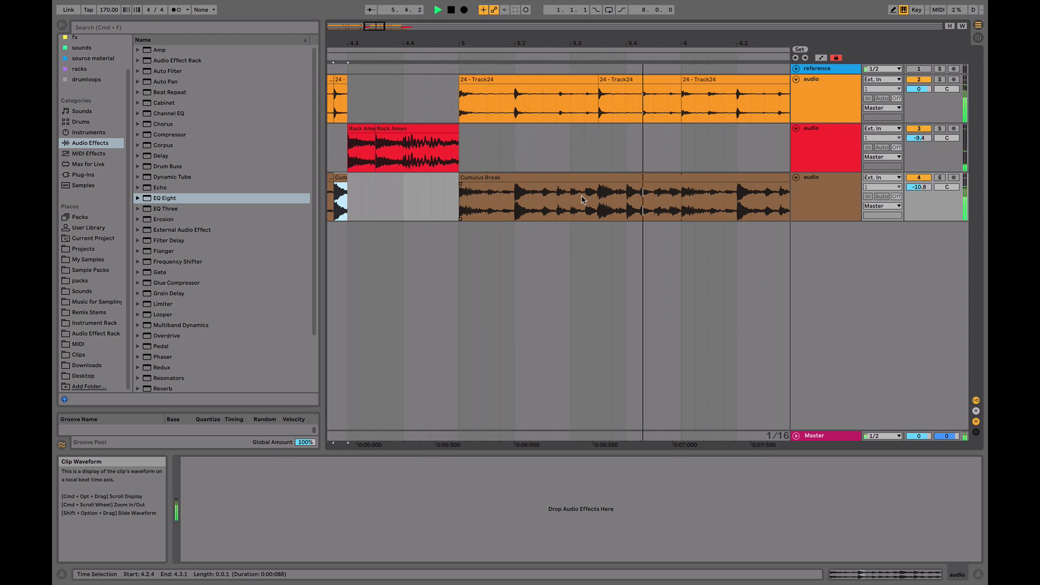
key("space")
left_click_drag(598, 201, 519, 201)
key("super+d")
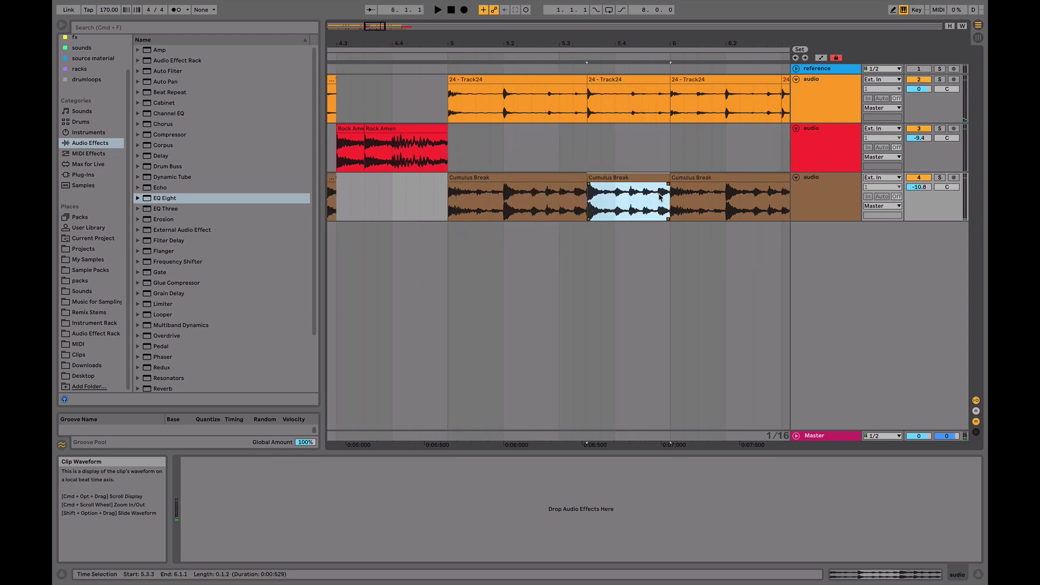
Duplicate the one-beat Cumulus Break slice at 6.2.1 twice, filling 6.3.1 to 7.1.1, and play it back
scroll(542, 201, "right", 10)
left_click(572, 203)
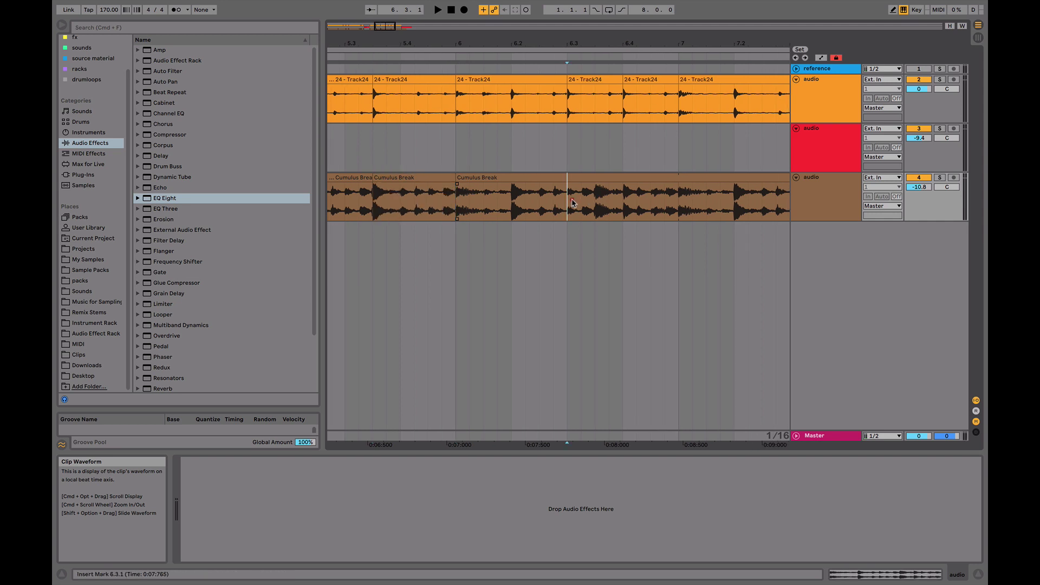
left_click_drag(572, 203, 521, 200)
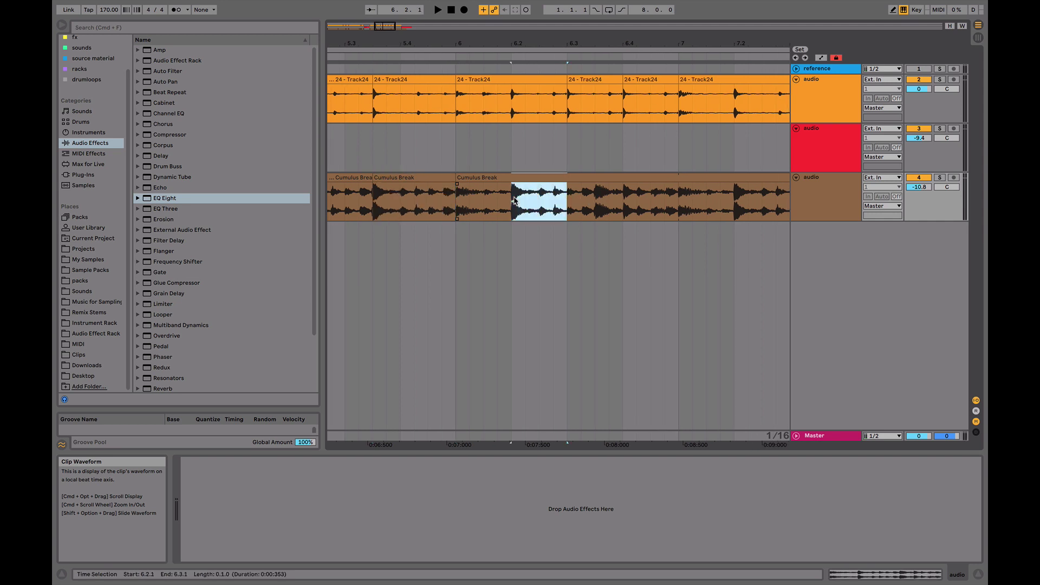
key("super+d")
key("super+d")
left_click(515, 201)
key("space")
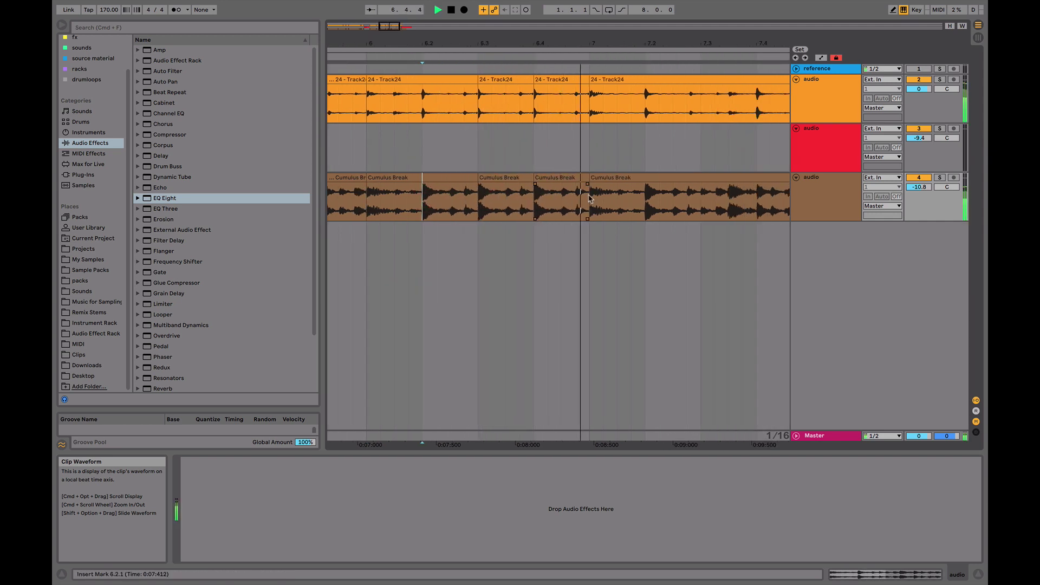
Play the whole layered drum arrangement from bar 1 to check the edits
key("space")
left_click_drag(570, 189, 528, 194)
key("space")
left_click_drag(491, 40, 488, 24)
double_click(451, 10)
key("space")
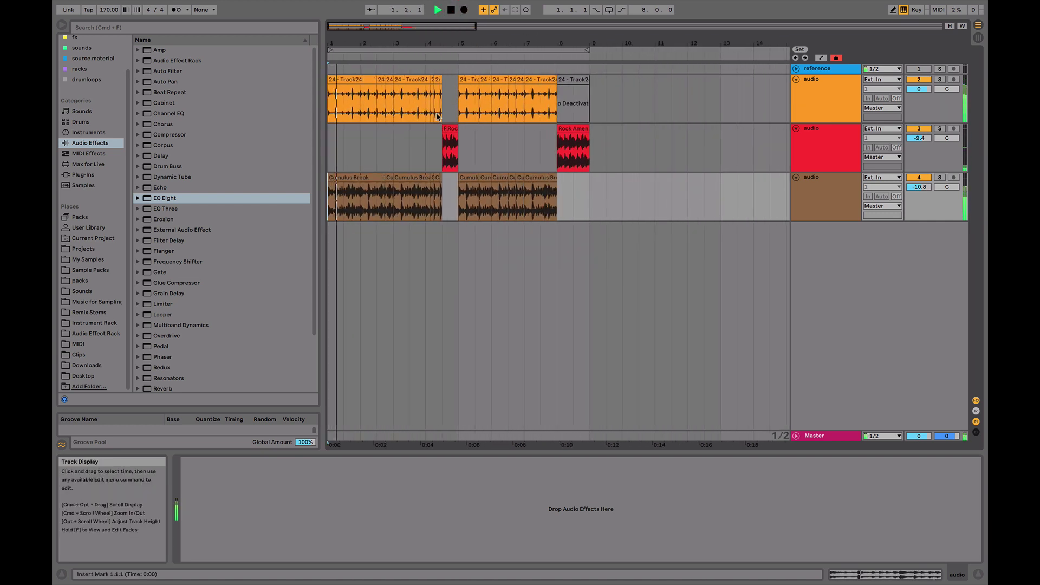
Solo the Cumulus Break track and open all of its clips together in the clip editor
left_click(940, 178)
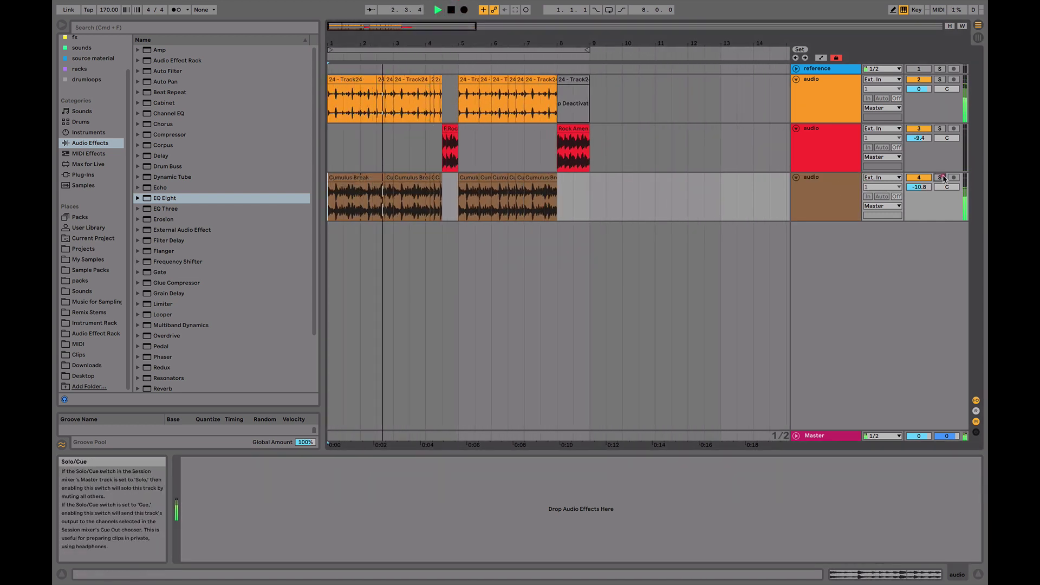
left_click(553, 178)
left_click(339, 179, "shift")
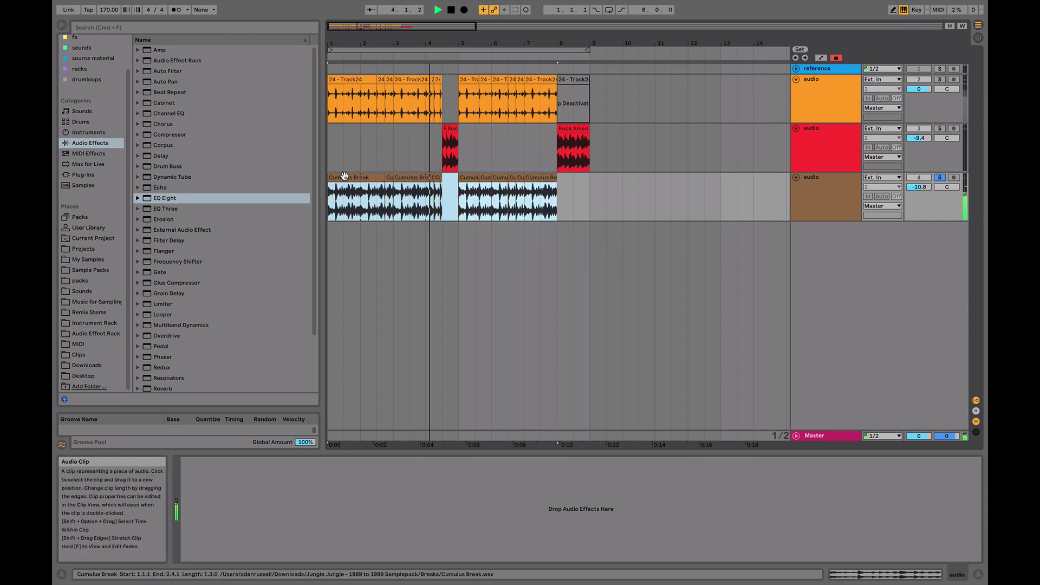
left_click(343, 174)
double_click(350, 175)
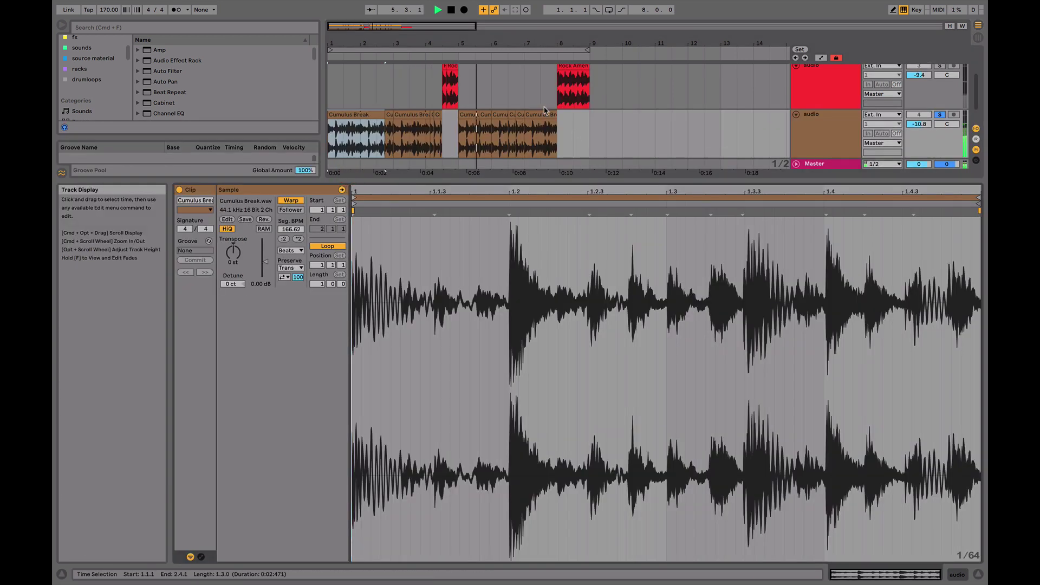
key("super+a")
Try Complex warping on the selected Cumulus Break clips, settle on Re-Pitch, and return to the track's device chain
left_click(292, 251)
left_click(298, 285)
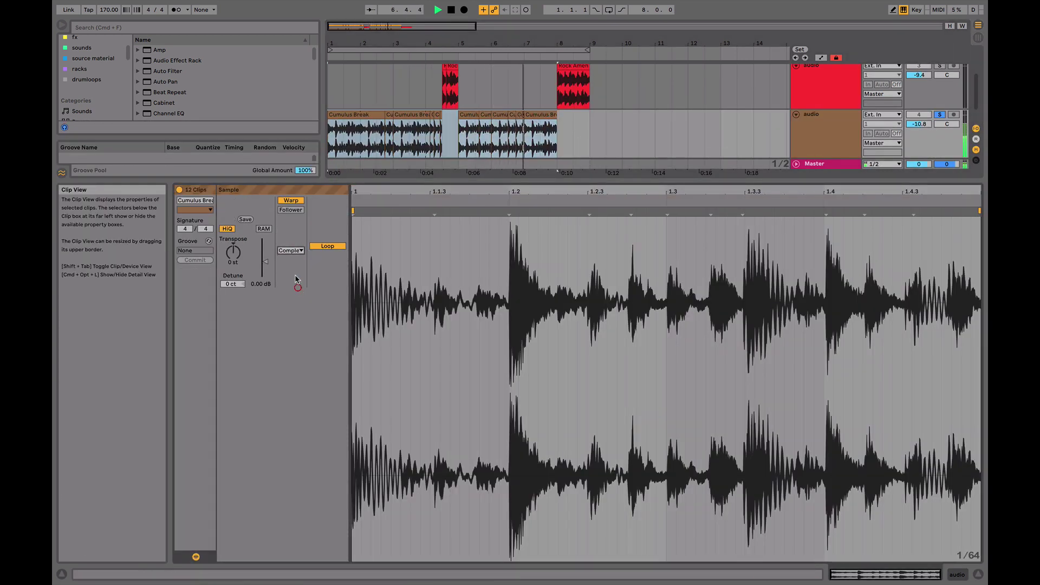
left_click(291, 251)
left_click(292, 285)
left_click(291, 250)
key("Escape")
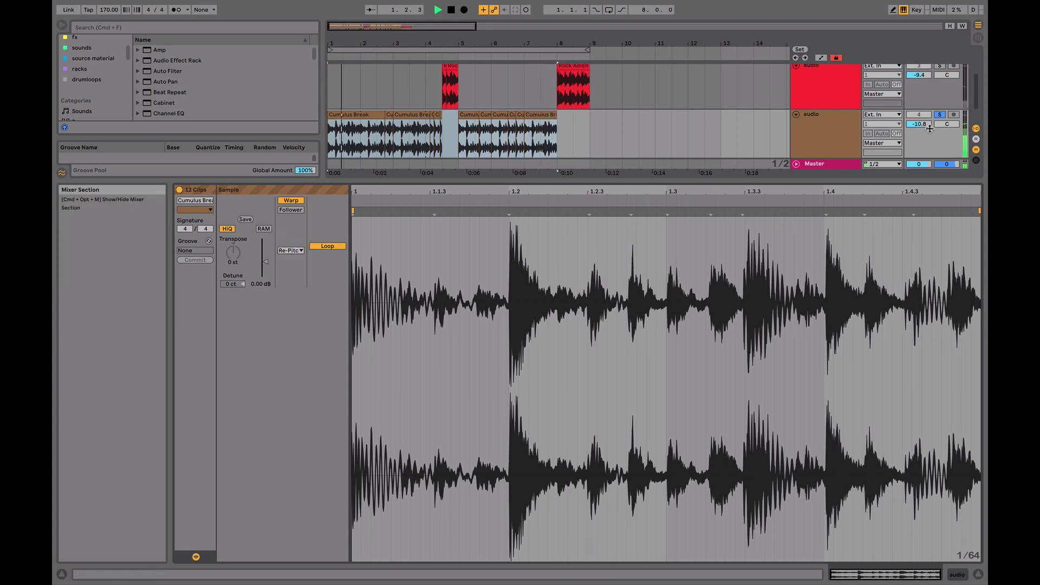
double_click(836, 126)
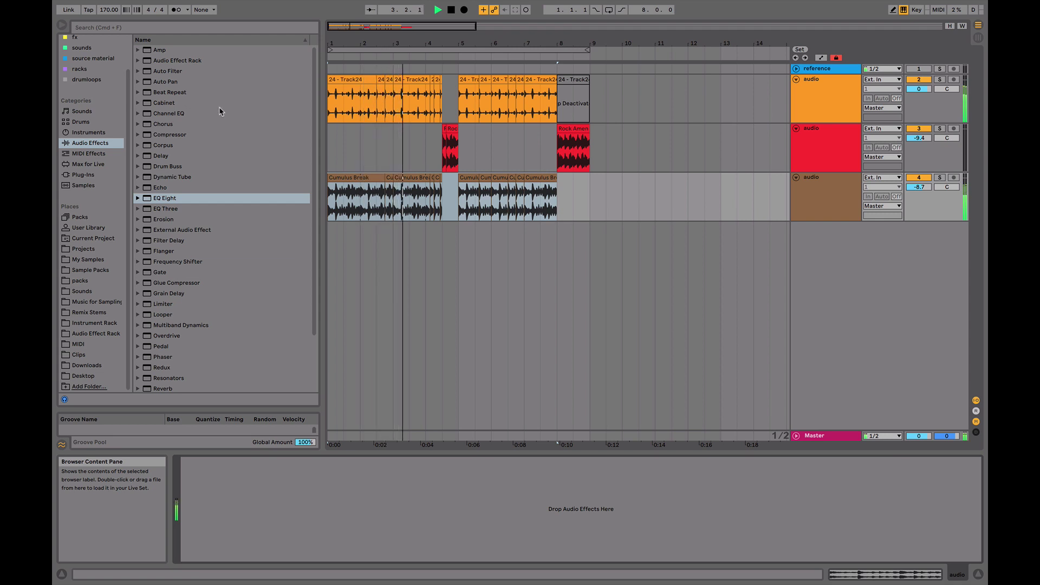
Duplicate the one-beat Cumulus Break slice at 2.2.1 twice, across 2.3.1 to 3.1.1, and play the result
key("space")
scroll(378, 201, "up", 5)
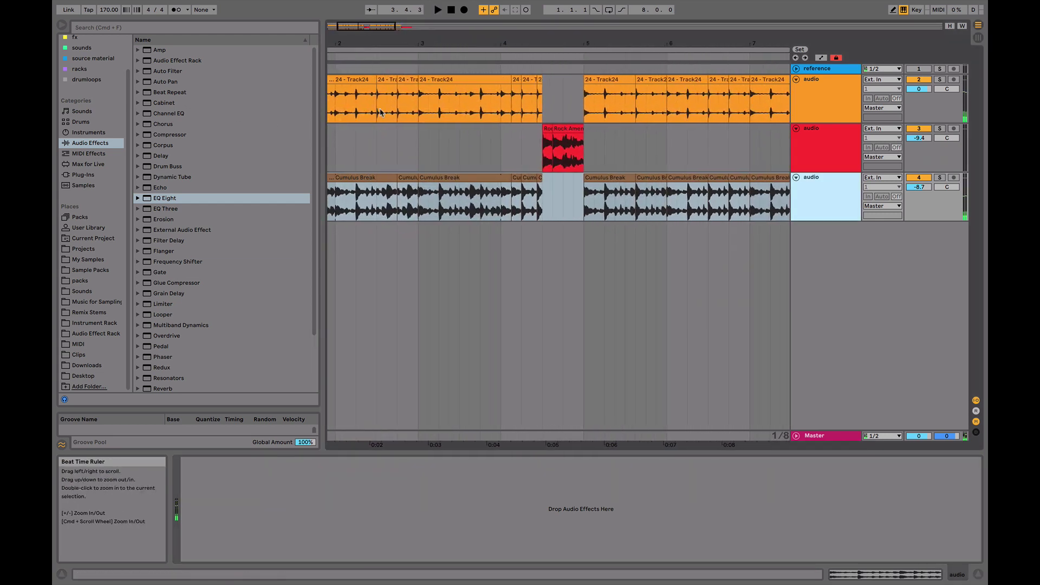
left_click(357, 210)
key("space")
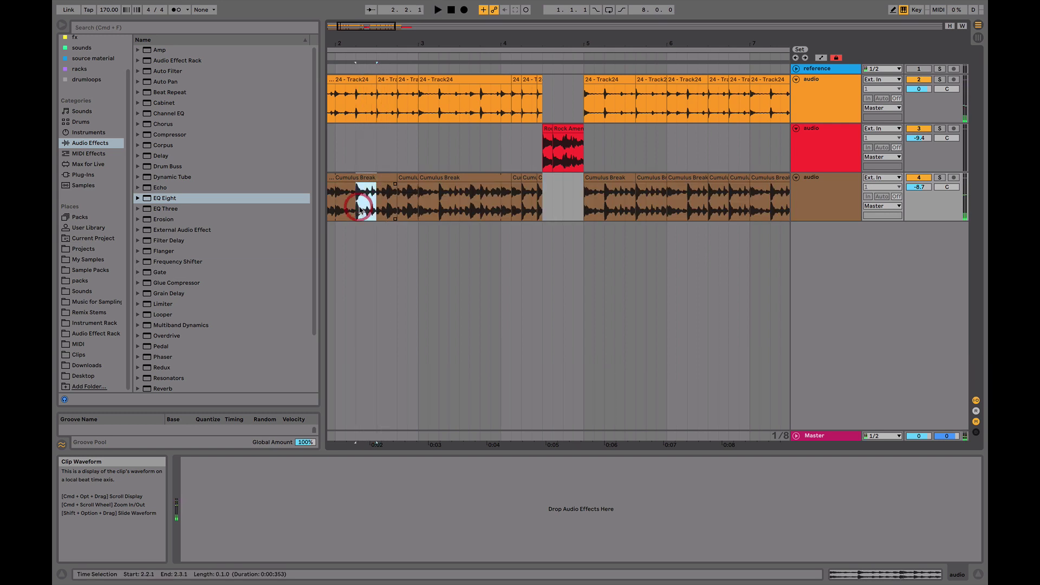
key("Right")
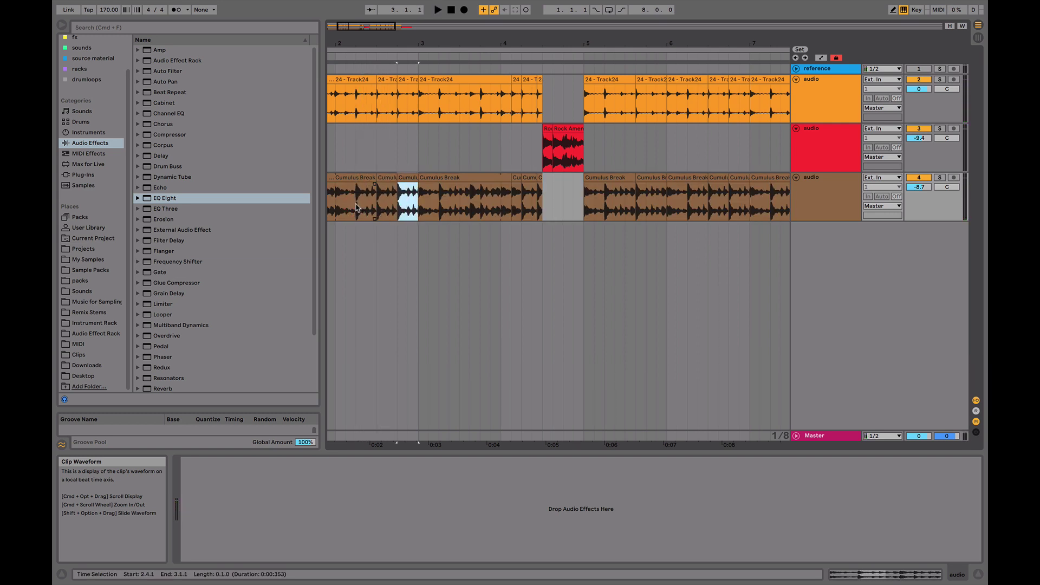
left_click(357, 209)
key("space")
scroll(375, 210, "left", 3)
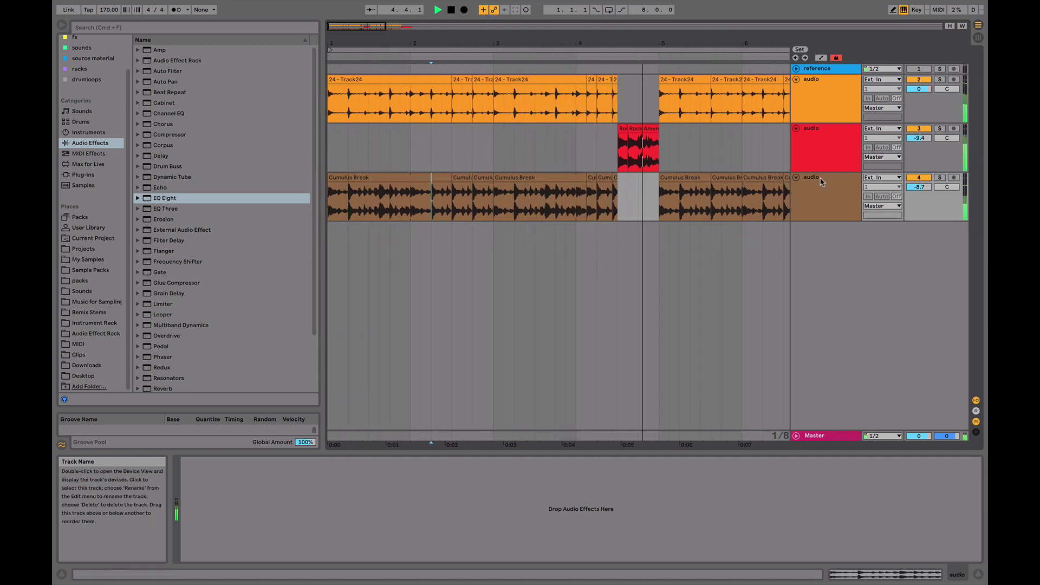
Add Beepsweep (175 Bpm).wav from the fx collection to a new audio track starting at bar 1
key("minus")
key("minus")
key("space")
left_click(77, 39)
left_click(235, 296)
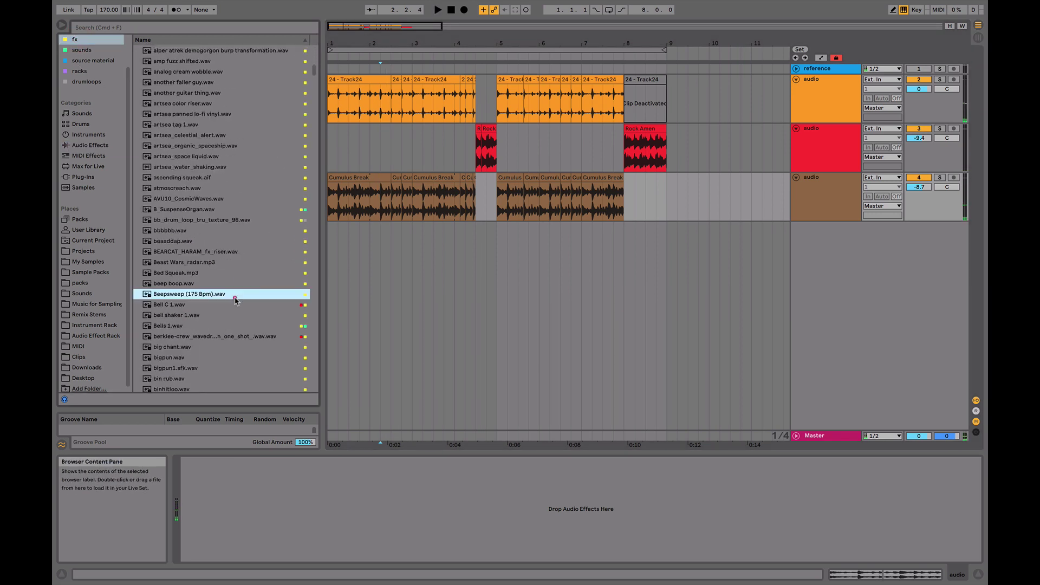
left_click_drag(327, 272, 328, 249)
Lower the Beepsweep track's volume to -9.0 dB while the arrangement plays
key("space")
left_click_drag(926, 236, 926, 242)
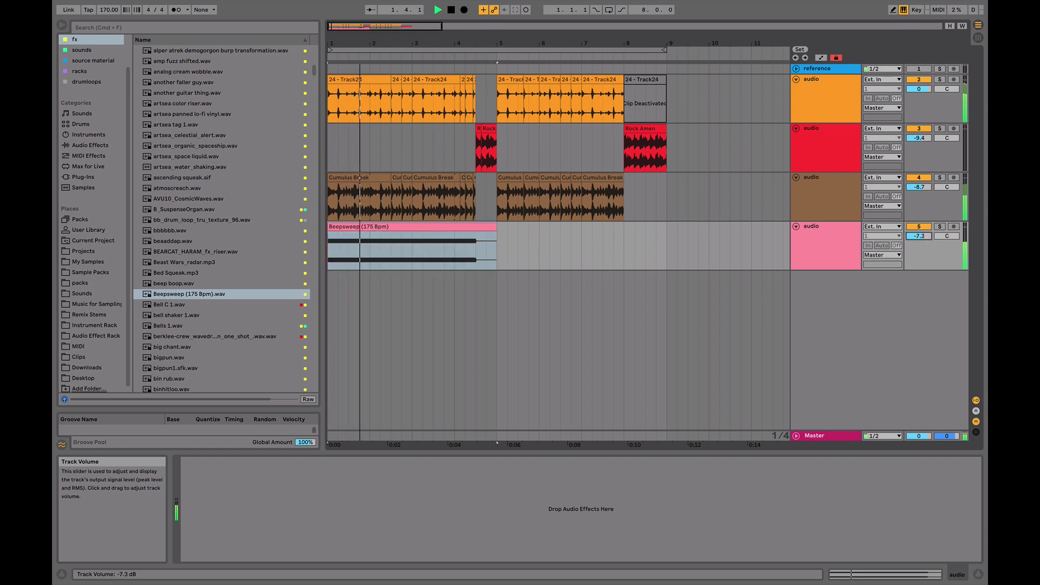
left_click(830, 242)
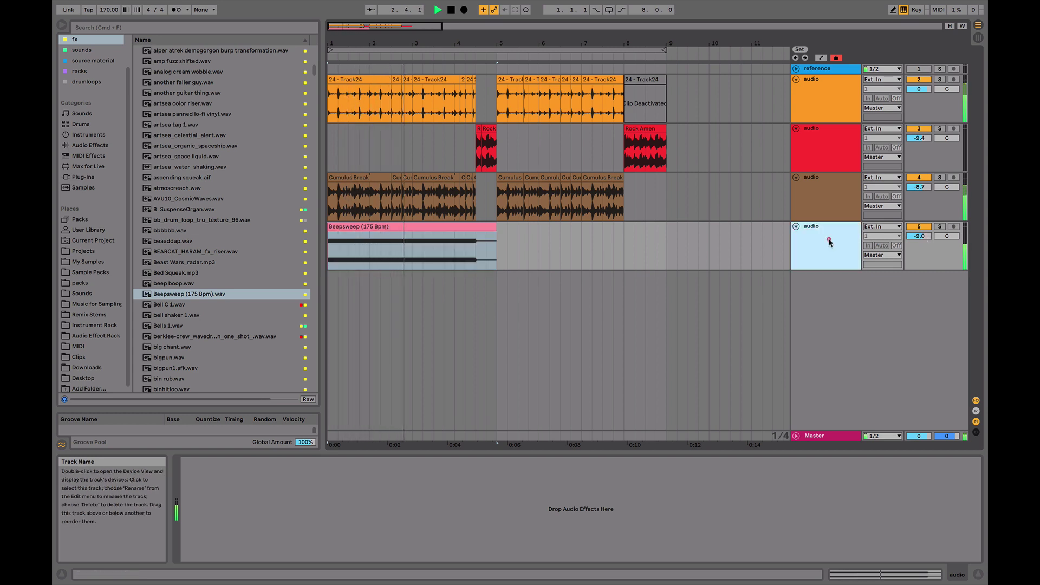
Turn off transient looping for the Beepsweep clip's Beats warping and reduce its transient envelope to 17
double_click(453, 227)
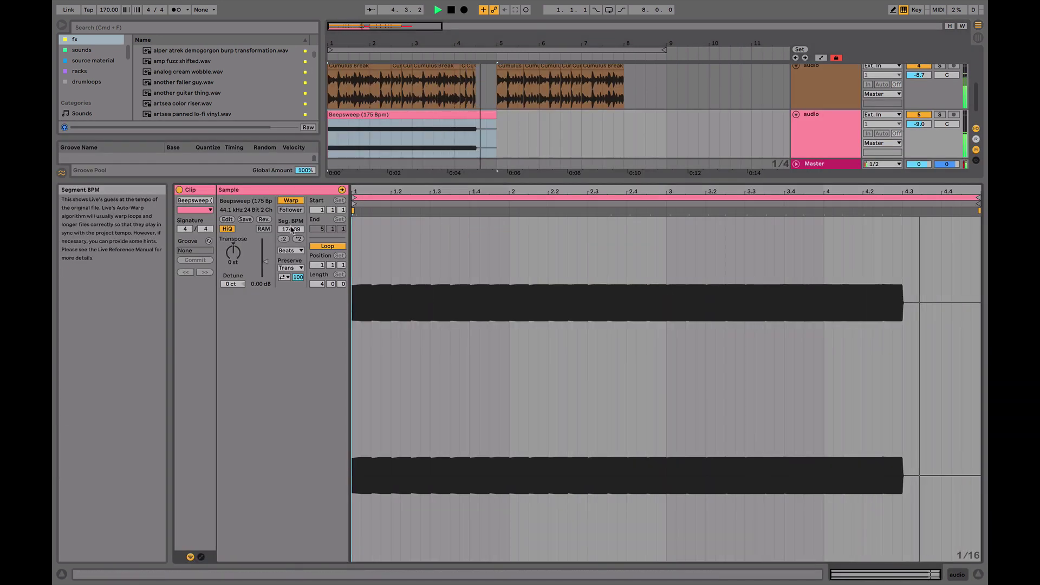
key("space")
left_click(284, 277)
left_click(285, 282)
left_click_drag(298, 277, 299, 302)
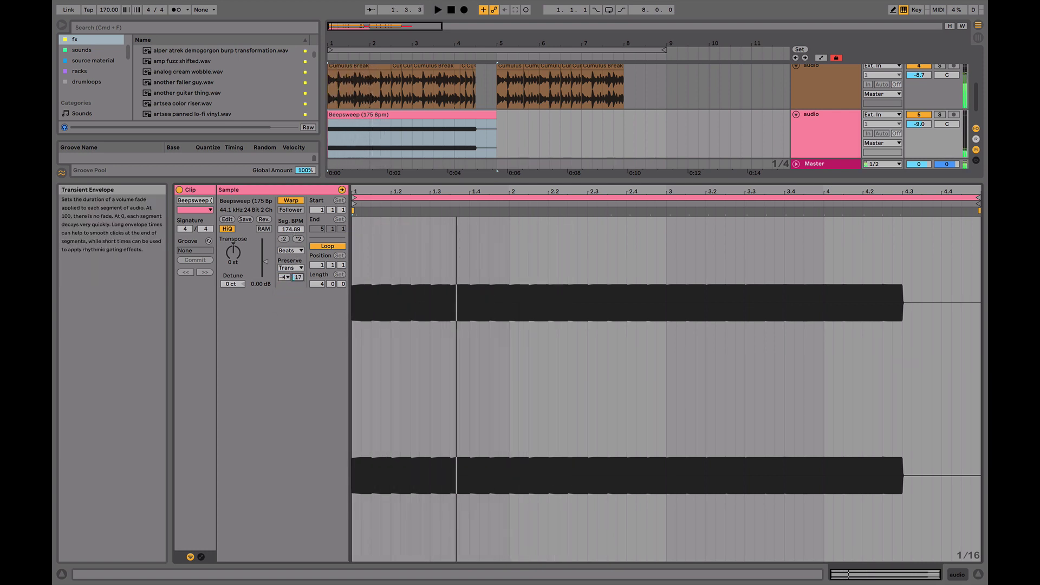
Try preserving 1/2 divisions in the Beepsweep clip, then use 1/4 with a transient envelope of 19
left_click(291, 268)
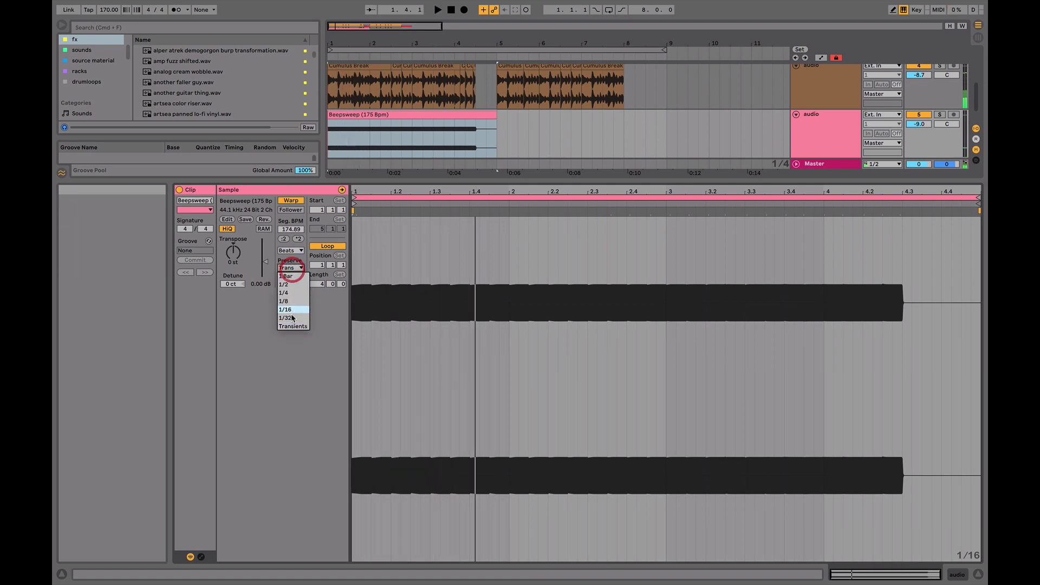
left_click(287, 284)
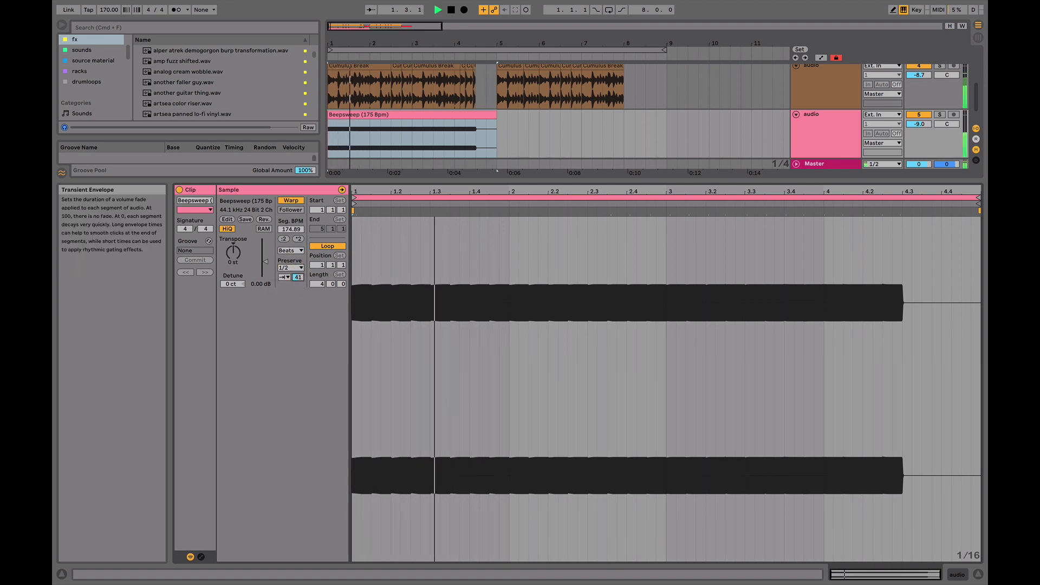
left_click(291, 267)
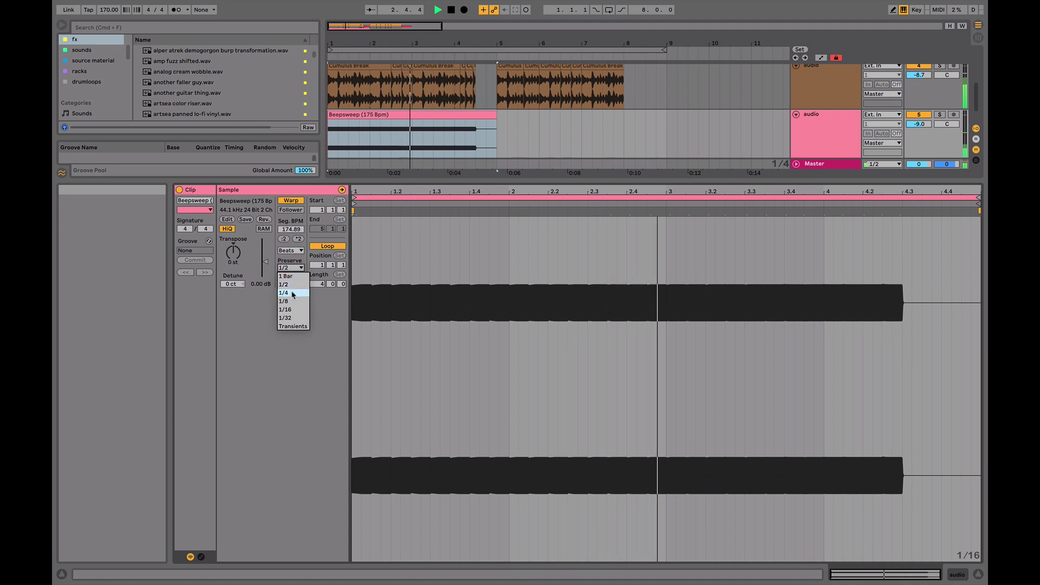
left_click(292, 293)
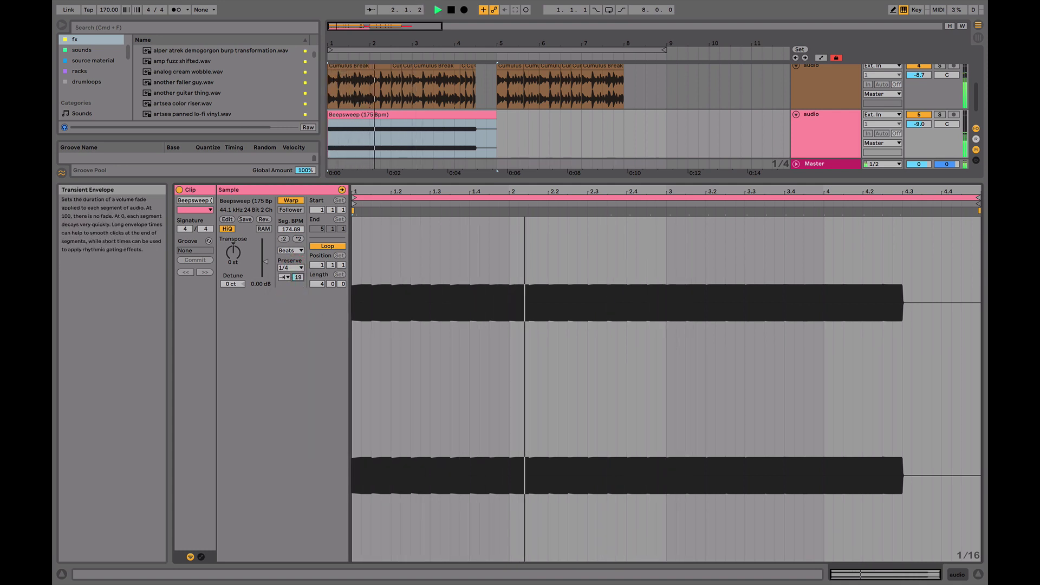
Try preserving 1/16 divisions in the Beepsweep clip, then use 1/8 and fine-tune its transient envelope
left_click(295, 267)
left_click(296, 312)
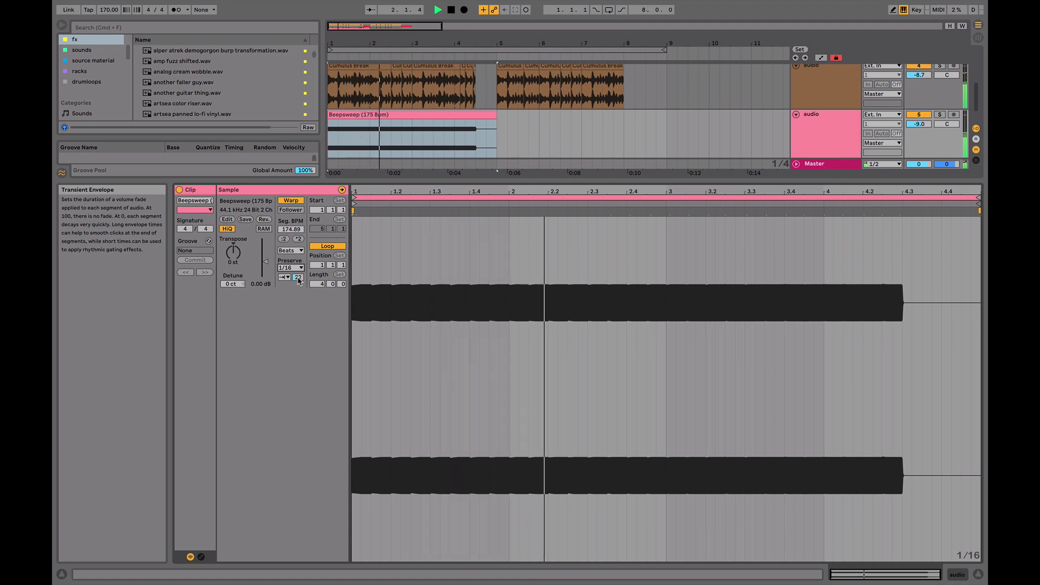
left_click(296, 268)
left_click(297, 301)
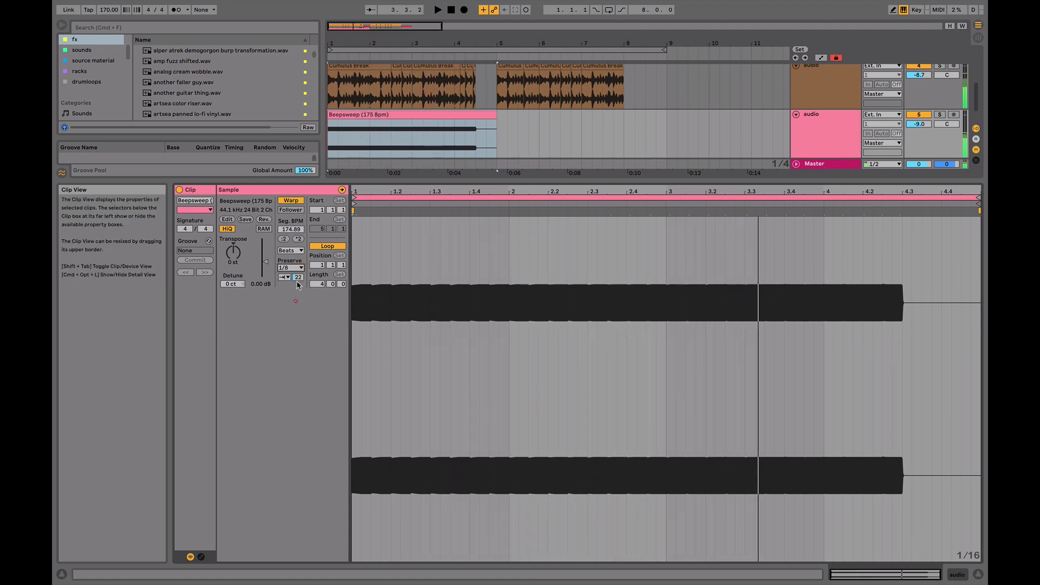
left_click_drag(298, 277, 298, 272)
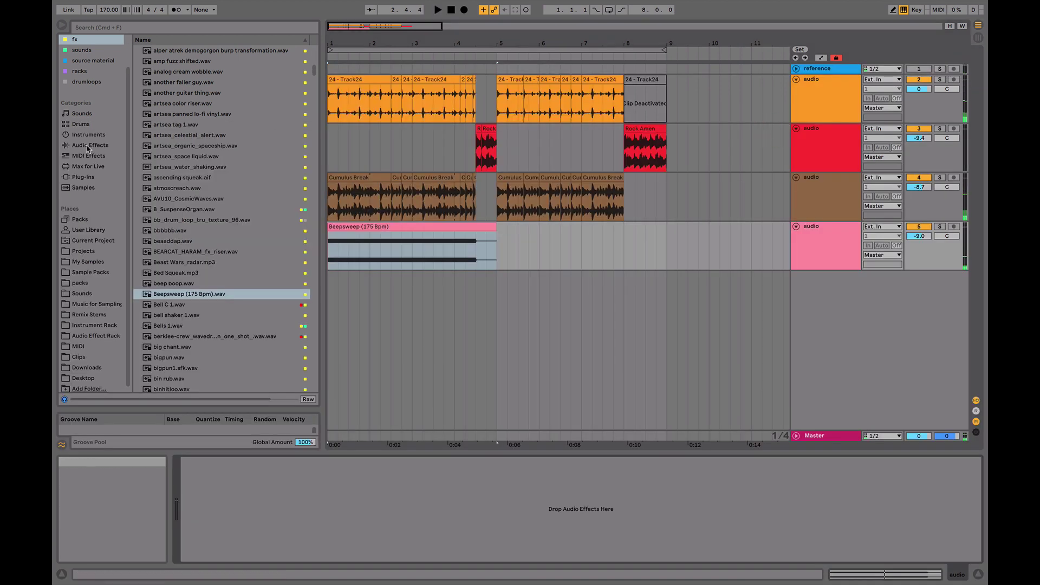
Add Echo's Liqourice Whip preset to the Beepsweep track and solo the track during playback
left_click(124, 146)
left_click(139, 189)
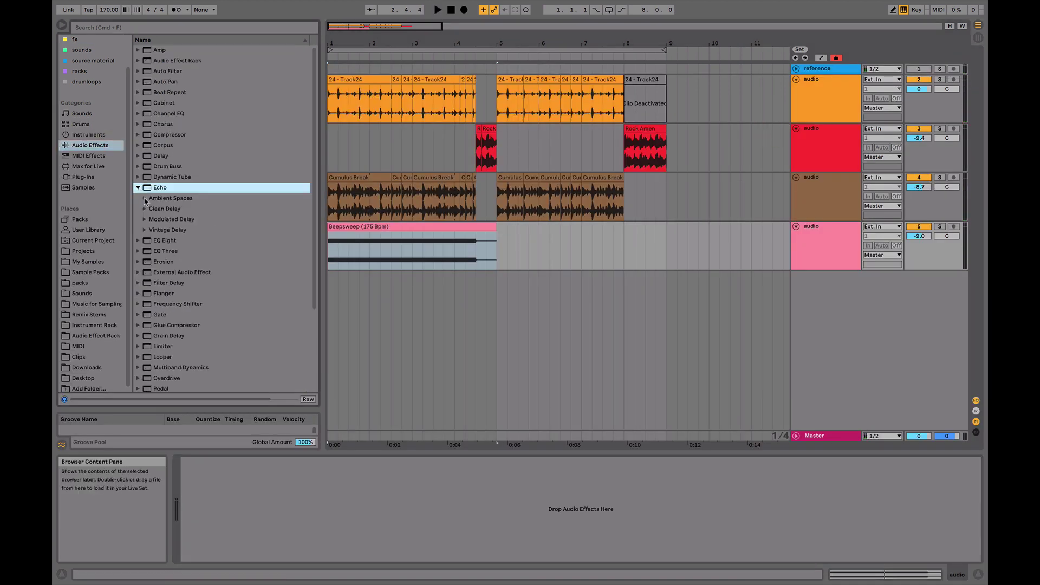
left_click(145, 220)
double_click(195, 304)
key("space")
left_click(940, 227)
Try the DrumFlanger and Flanged Out presets on the Beepsweep track, then load Back Door in their place
double_click(188, 274)
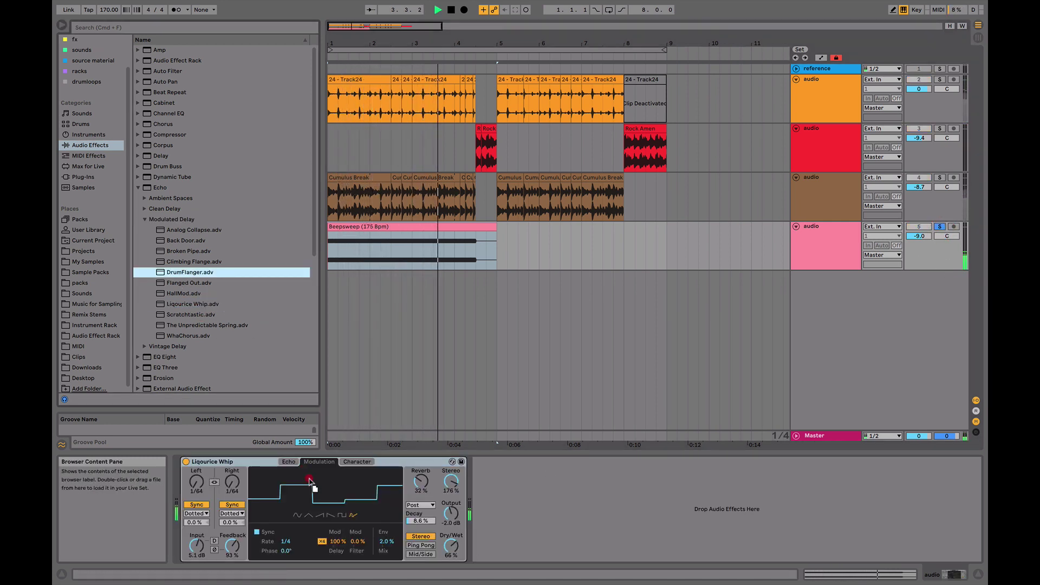
key("Down")
key("Return")
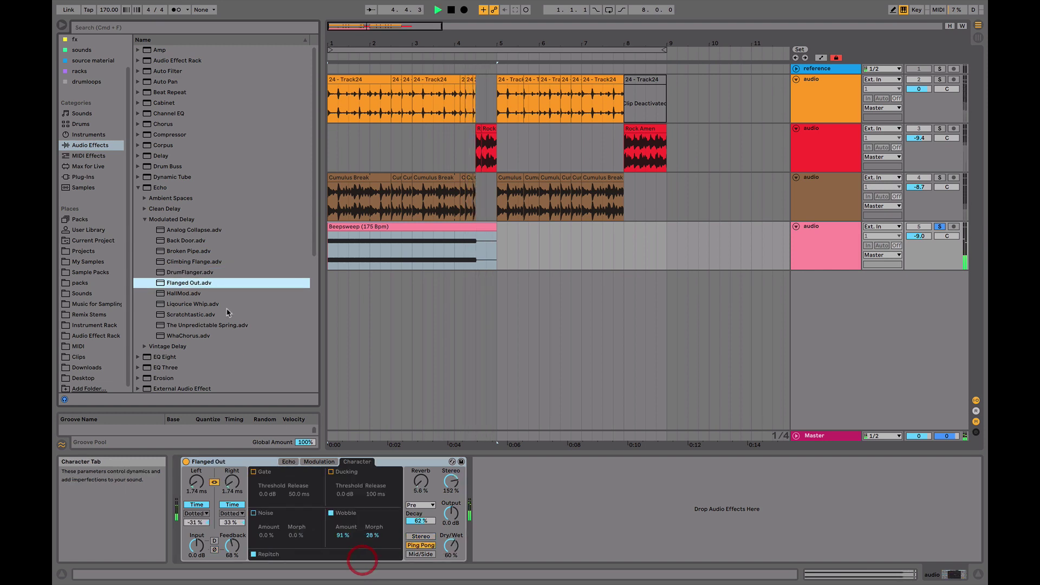
double_click(186, 240)
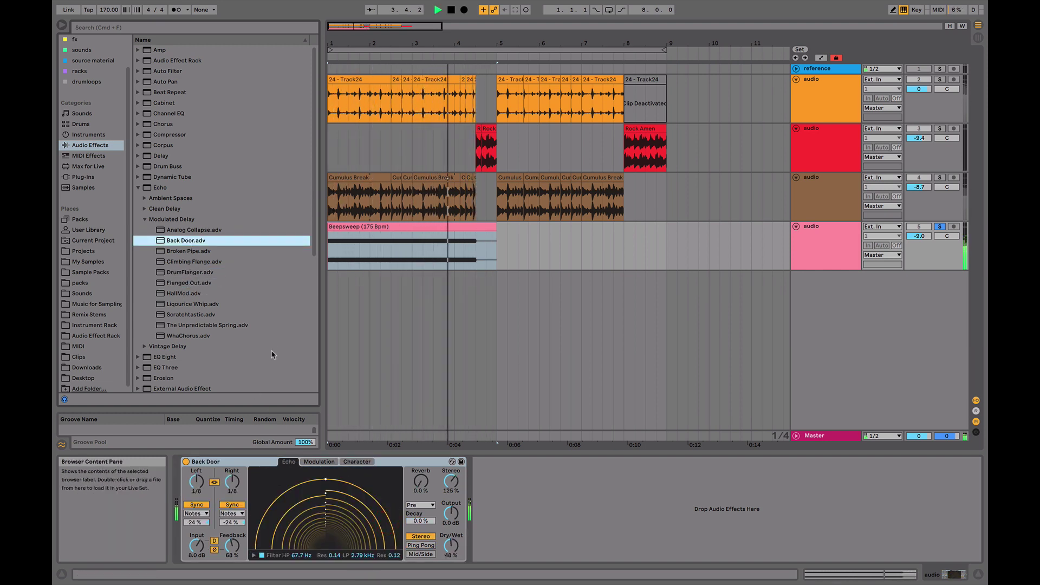
Lower Back Door's Dry/Wet to 17% and automate it rising from bar 1 to about 43% at bar 4.3
left_click_drag(451, 546, 451, 563)
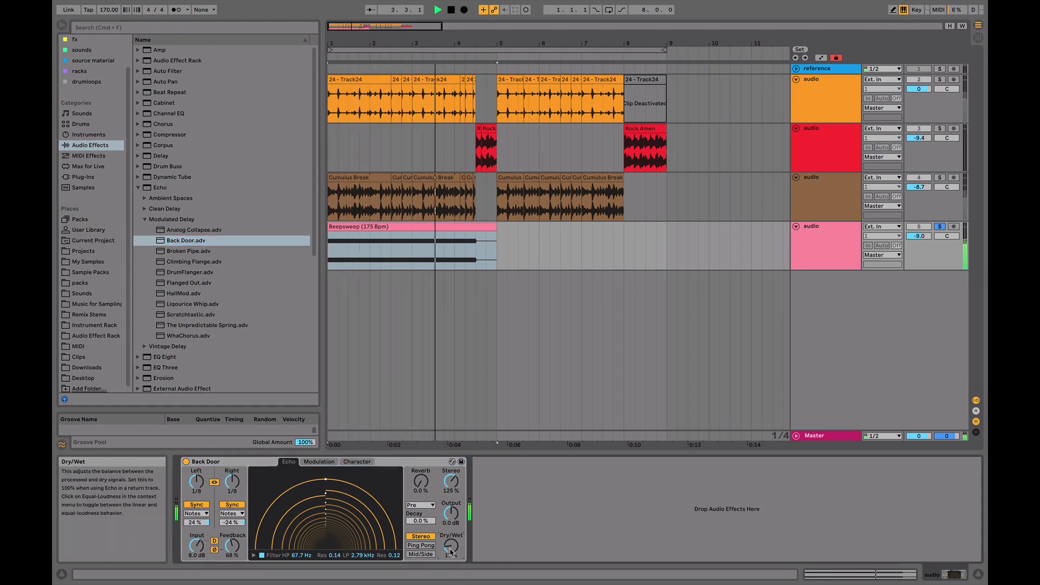
key("a")
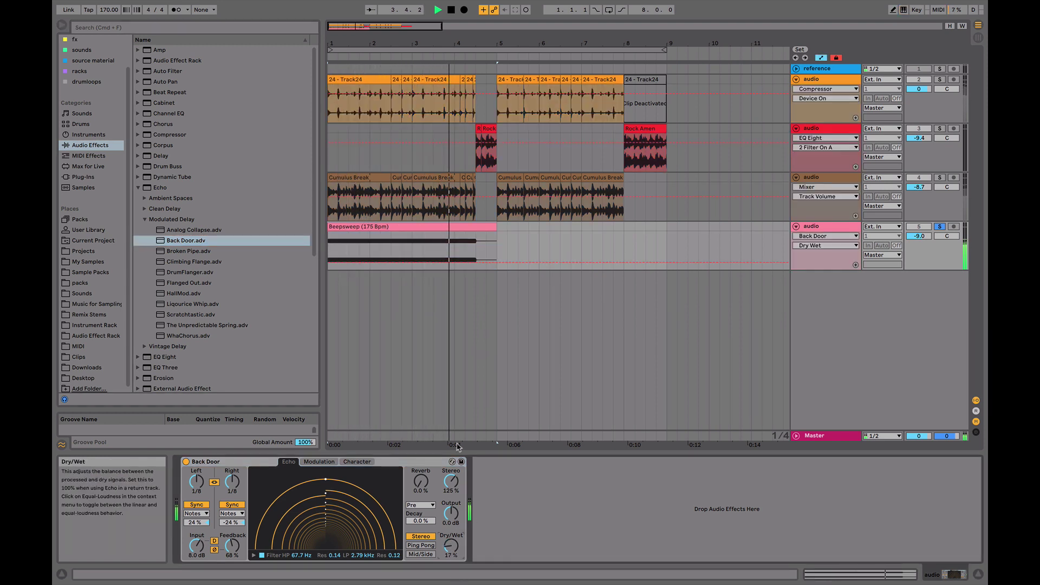
left_click(331, 262)
left_click_drag(477, 262, 476, 253)
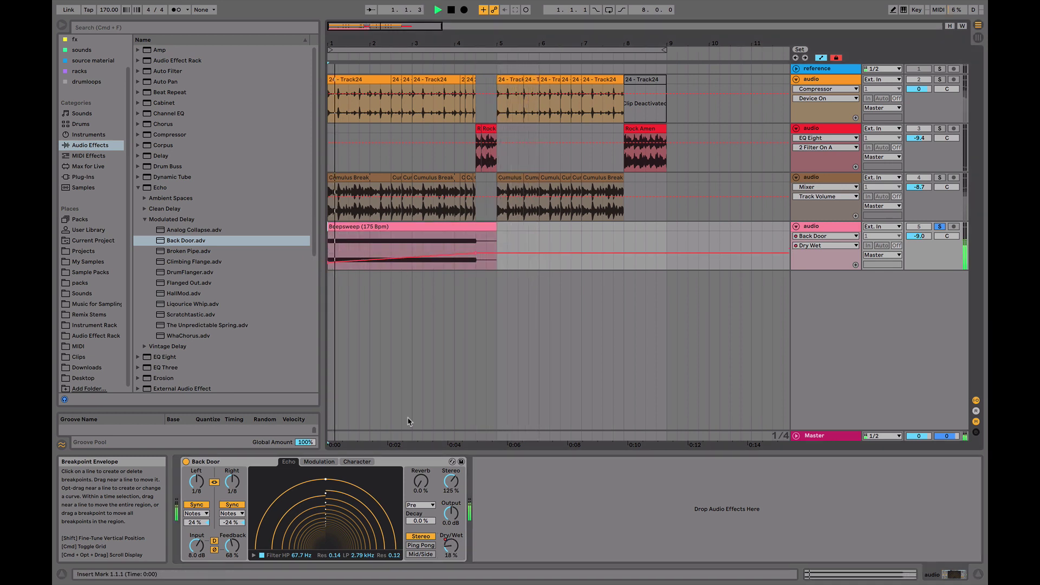
Set Back Door's delay times to 1/4 and lower the track volumes to -17.0 dB for Beepsweep and -10.4 dB for Rock Amen
left_click_drag(202, 494, 202, 487)
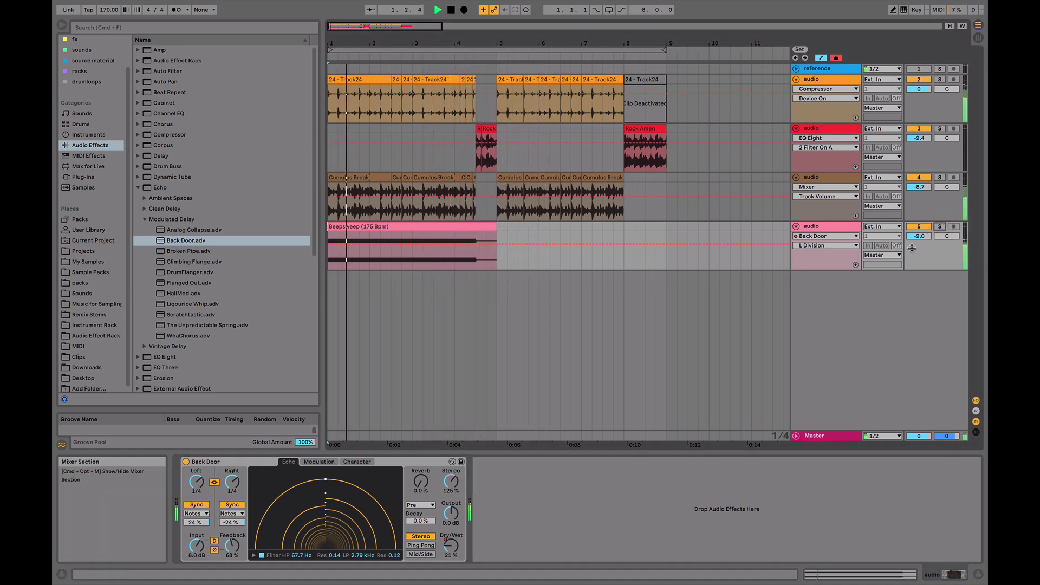
left_click_drag(919, 237, 920, 244)
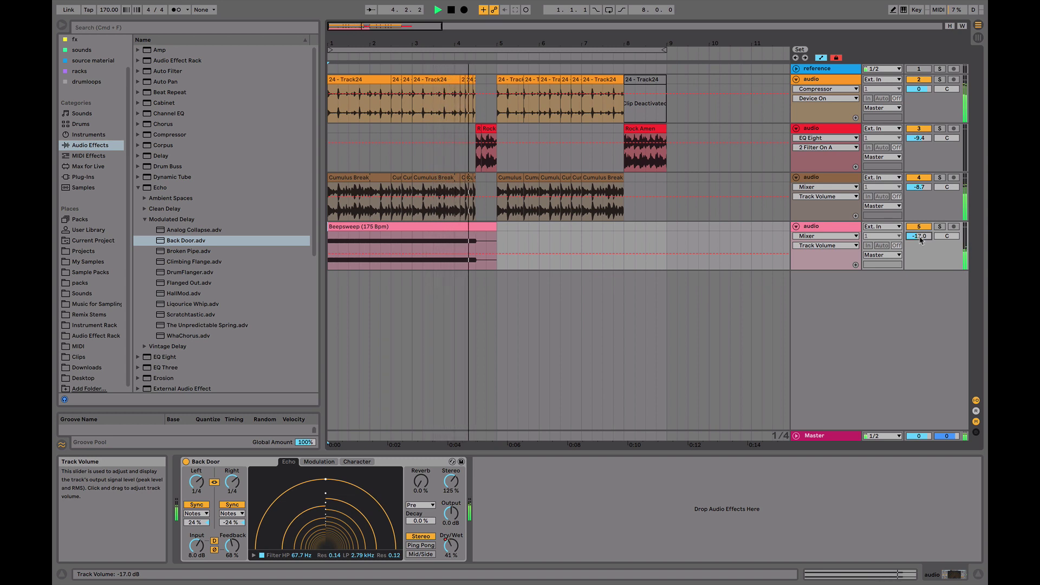
left_click_drag(919, 137, 920, 139)
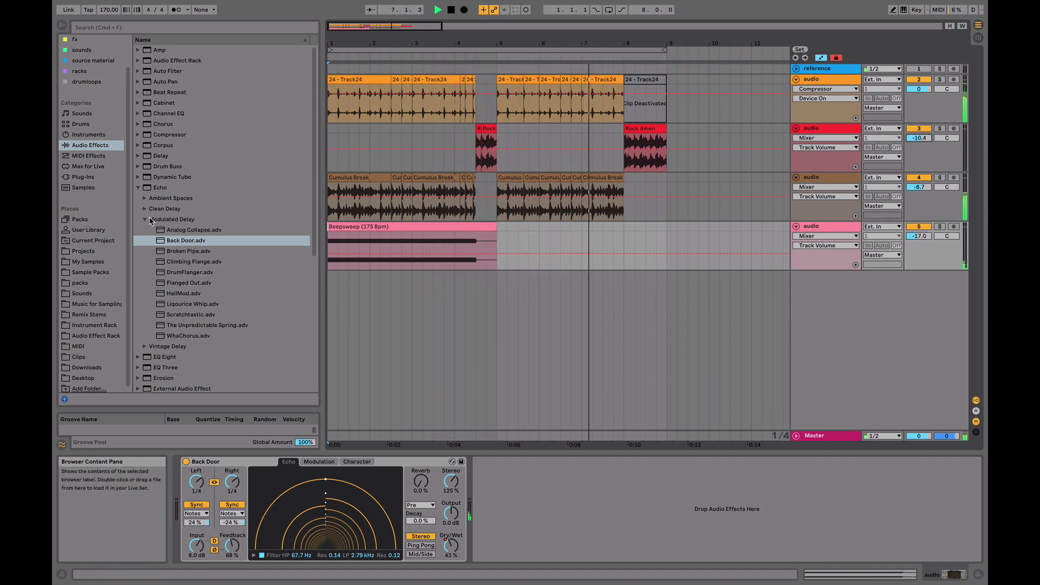
left_click(140, 188)
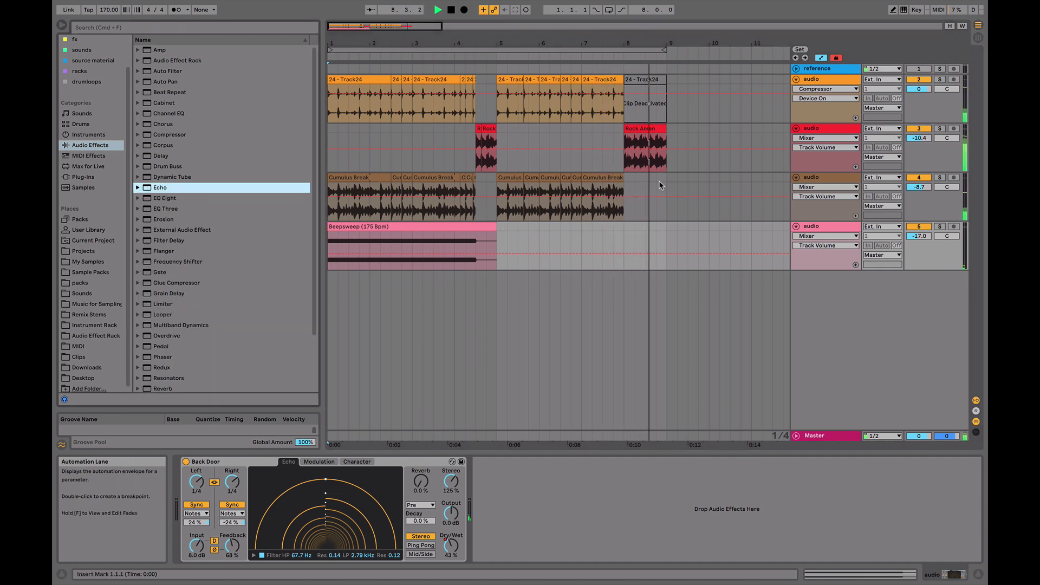
Loop the arrangement from bar 1 to bar 9 and play it from the beginning
left_click(658, 88, "shift")
key("space")
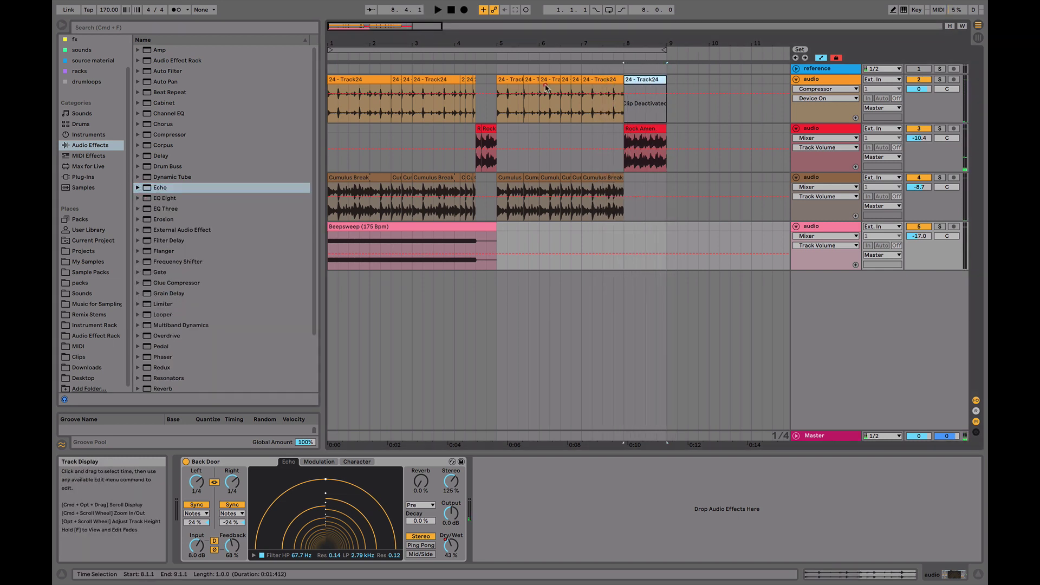
left_click(297, 89)
key("super+l")
key("space")
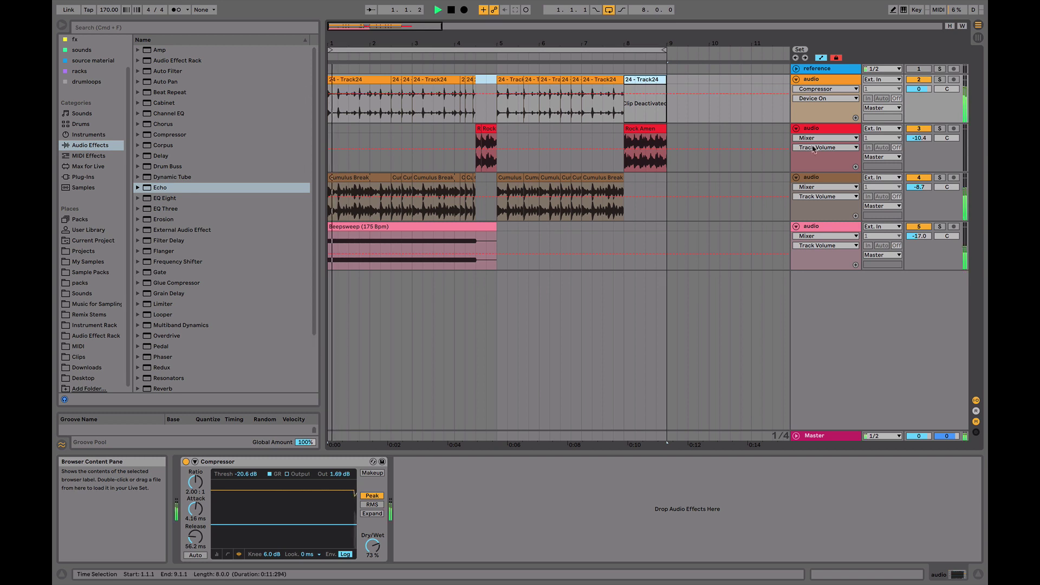
Insert a new MIDI track below the Beepsweep track and stop playback
left_click(847, 228)
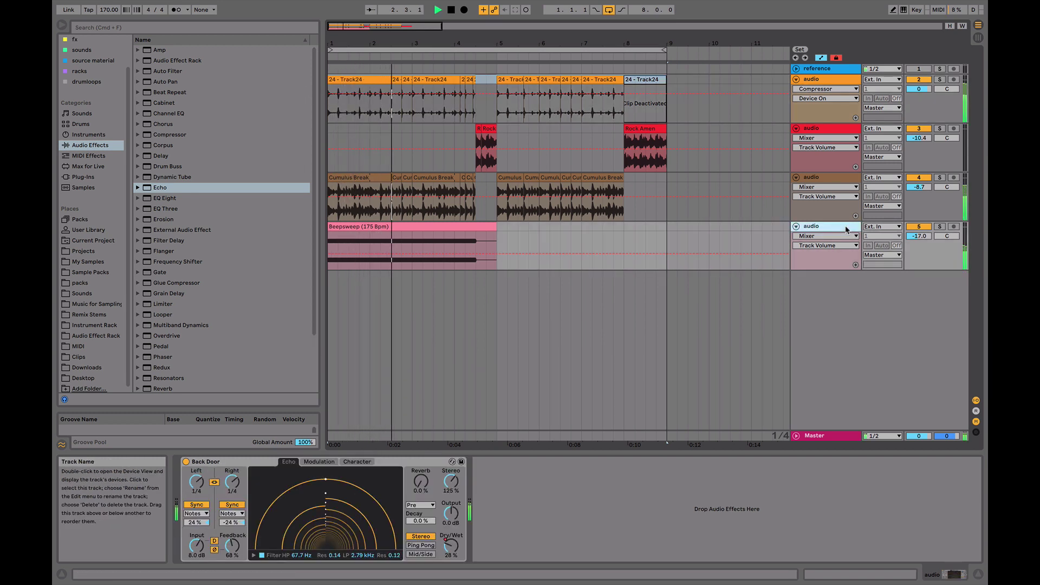
key("super+shift+t")
left_click(828, 274)
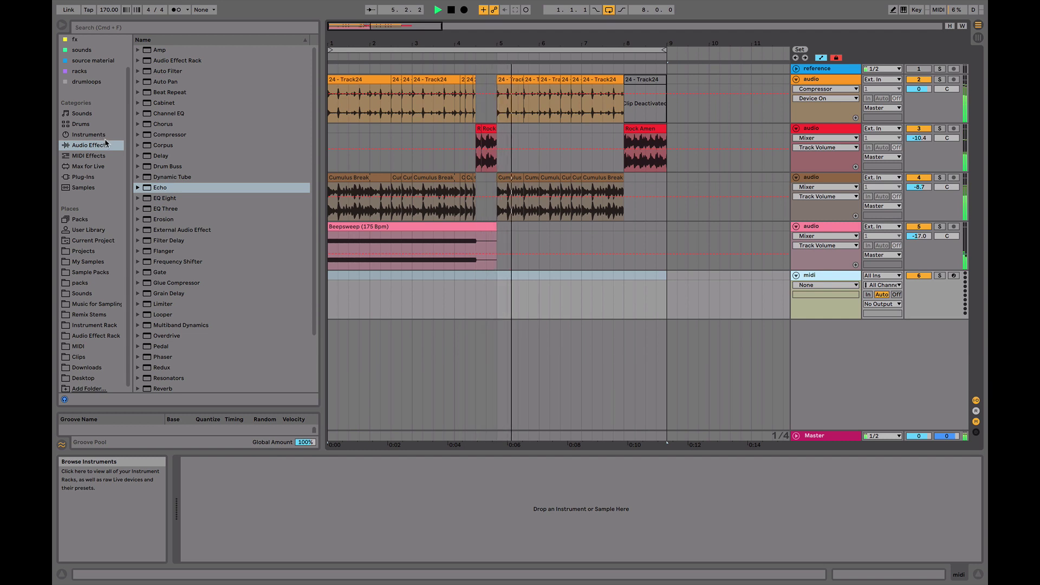
left_click(822, 228)
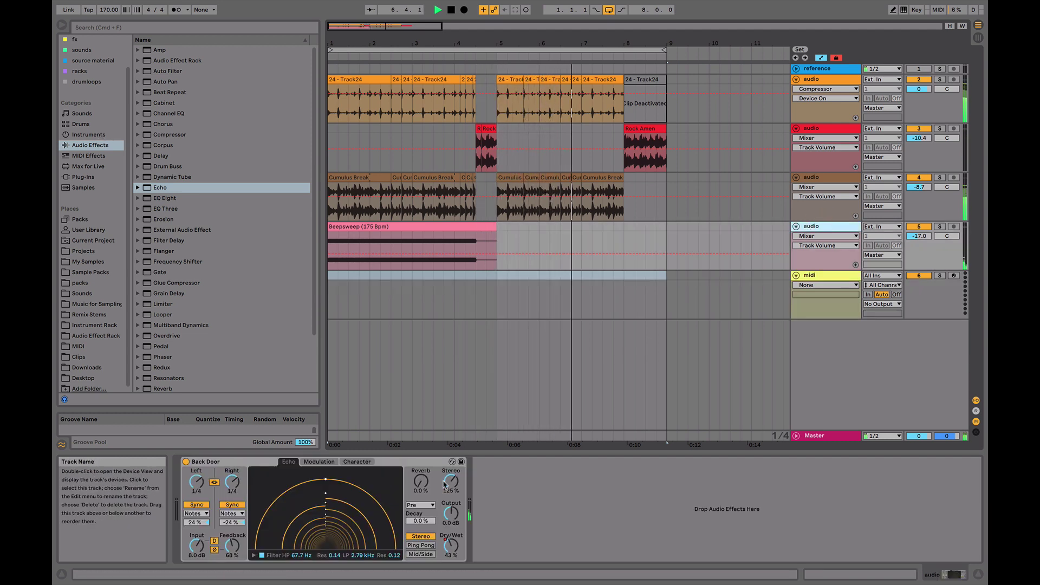
key("space")
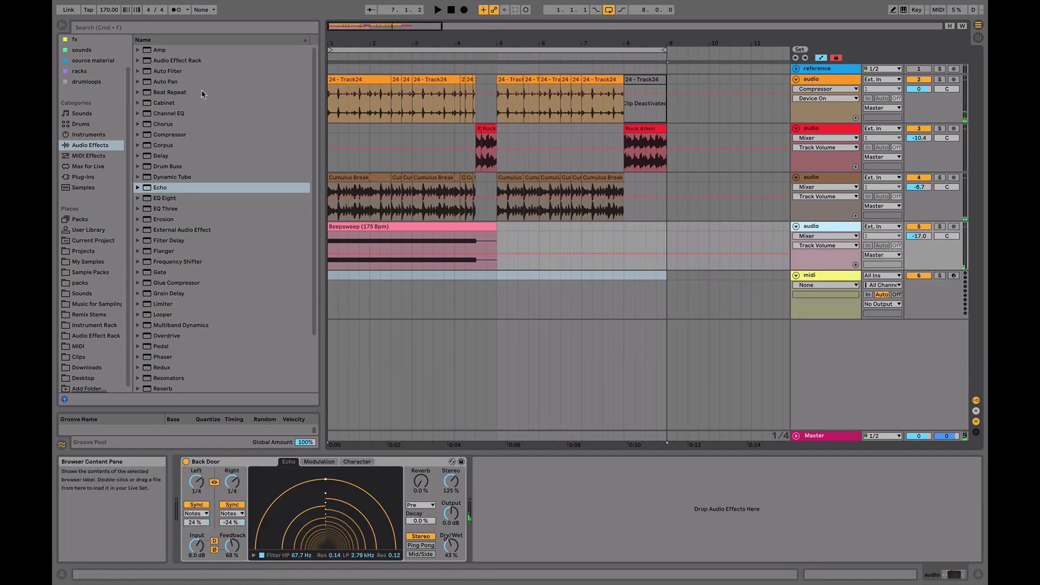
Audition samples from the sounds collection for the MIDI track, including artificial 1.wav, arpy weird magic.wav and bastion chop 1.wav
scroll(79, 64, "up", 2)
left_click(79, 64)
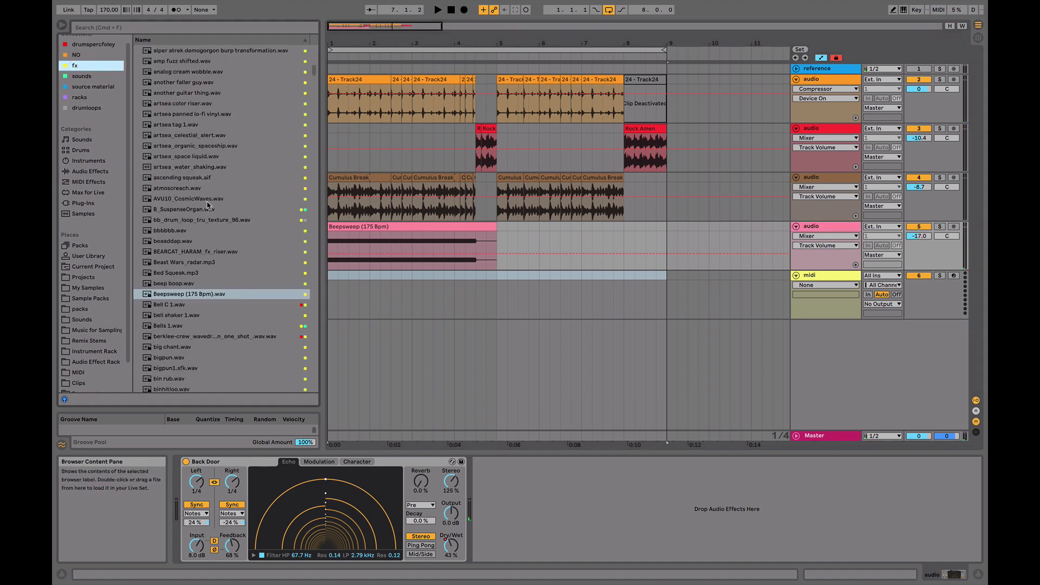
key("Down")
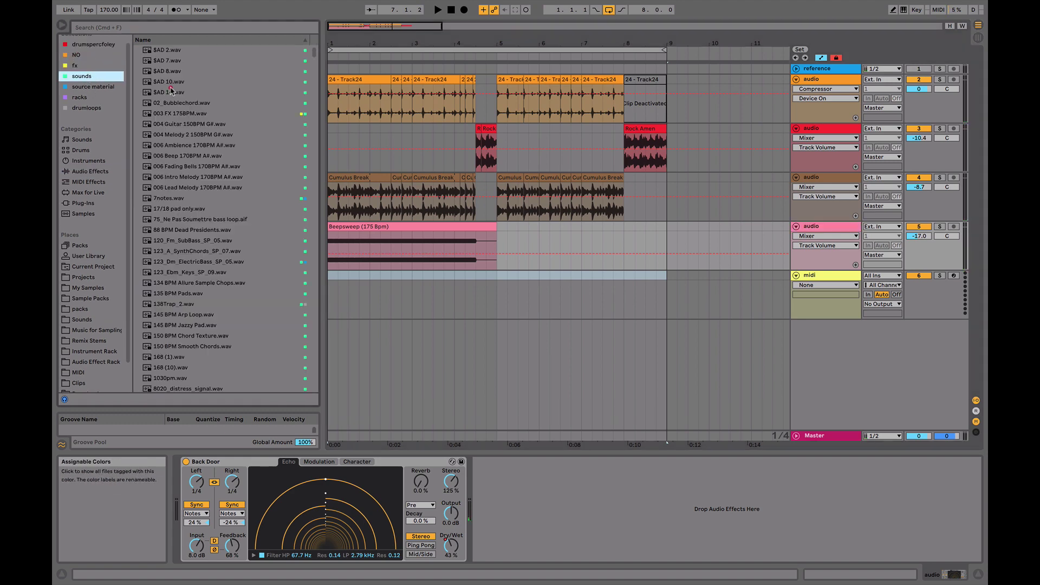
left_click(822, 276)
scroll(92, 163, "down", 2)
scroll(196, 311, "down", 15)
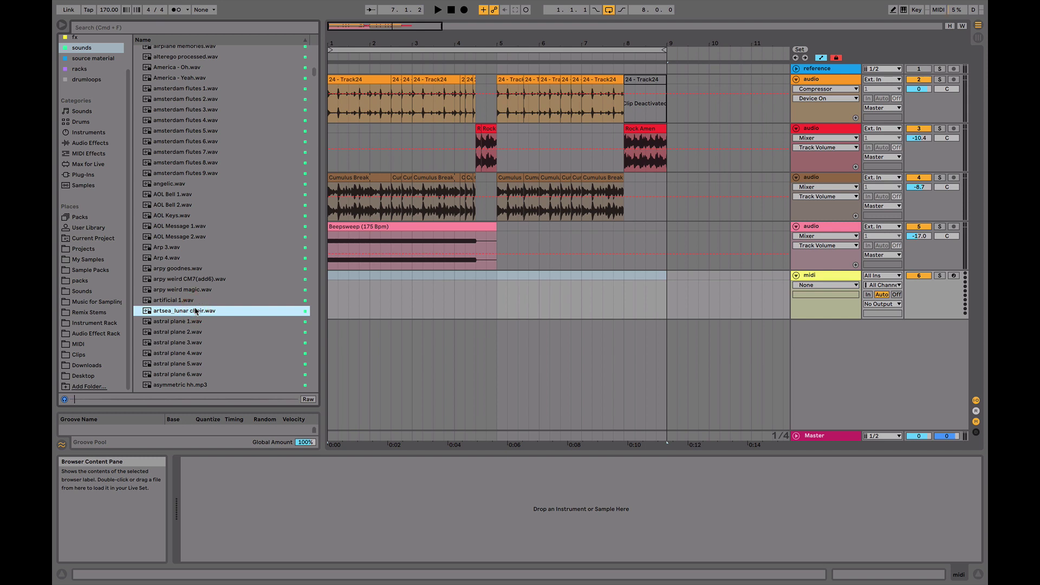
left_click(193, 300)
left_click(186, 290)
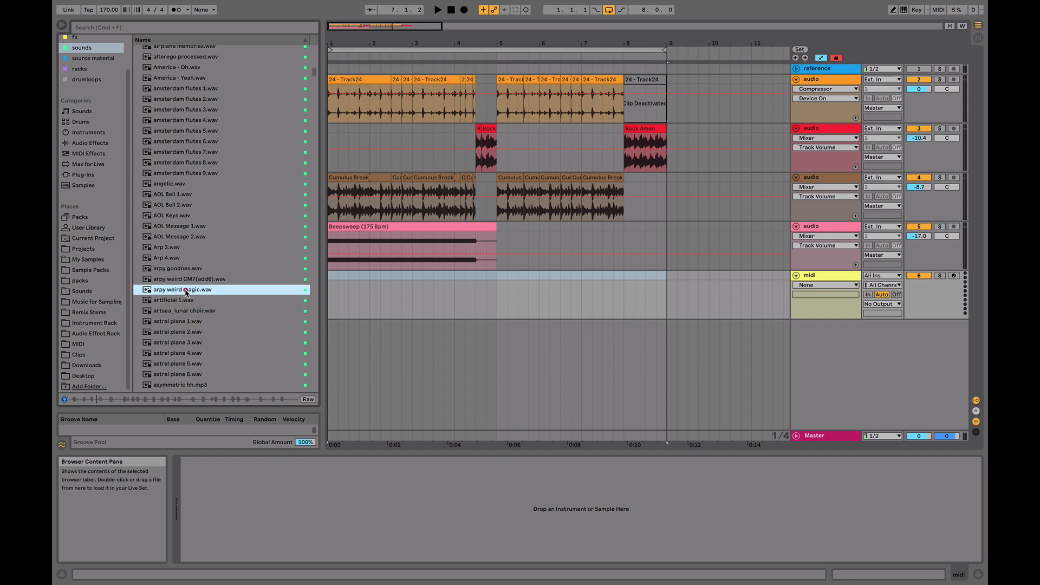
scroll(199, 331, "down", 10)
left_click(199, 325)
scroll(199, 329, "down", 3)
left_click(199, 332)
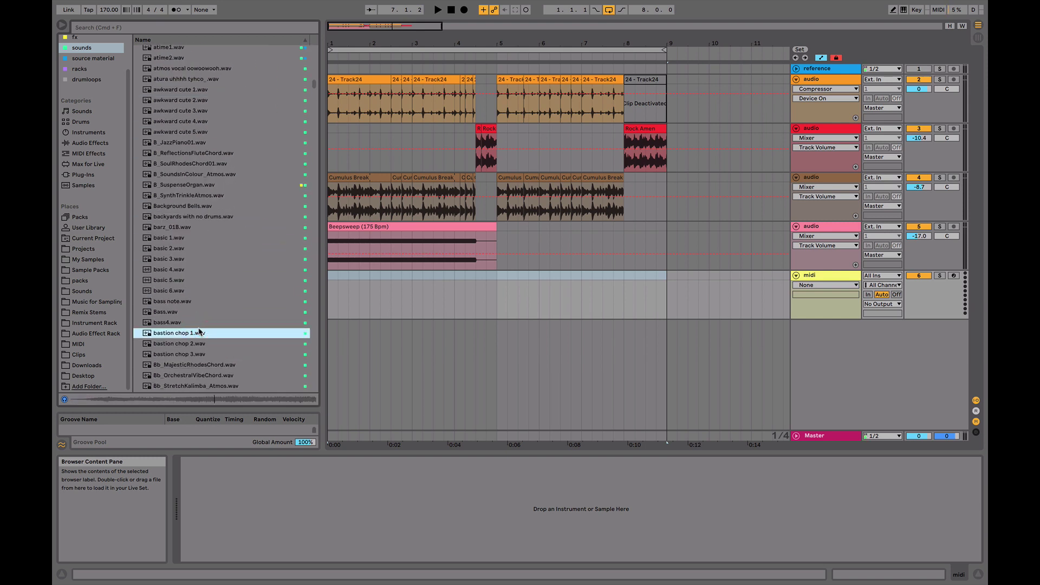
scroll(198, 340, "down", 8)
left_click(198, 335)
Load Bb_MajesticRhodesChord.wav as an instrument on the MIDI track and play it with the computer keyboard octave at C2 to D3
left_click(208, 124)
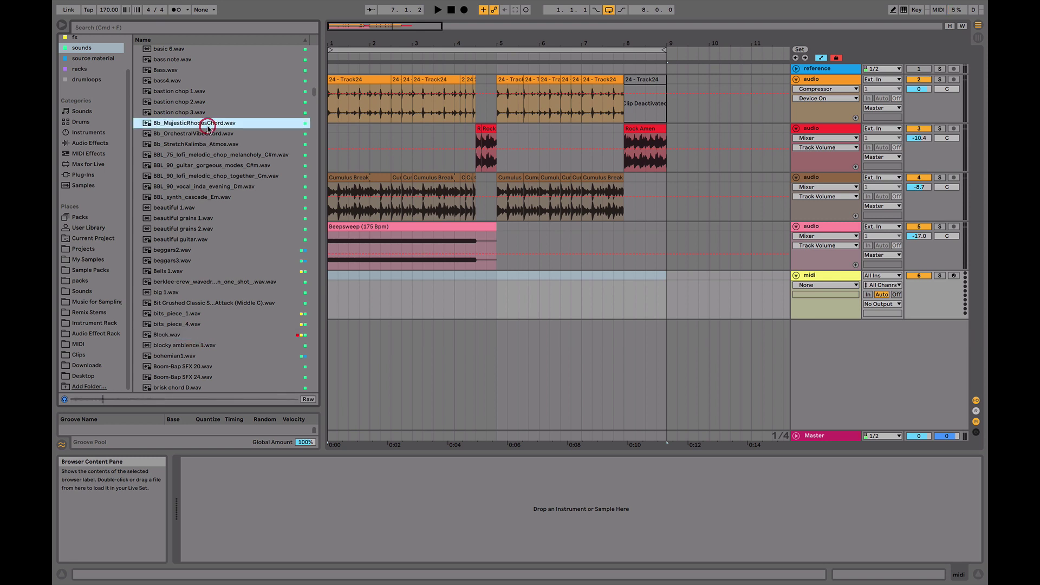
double_click(209, 124)
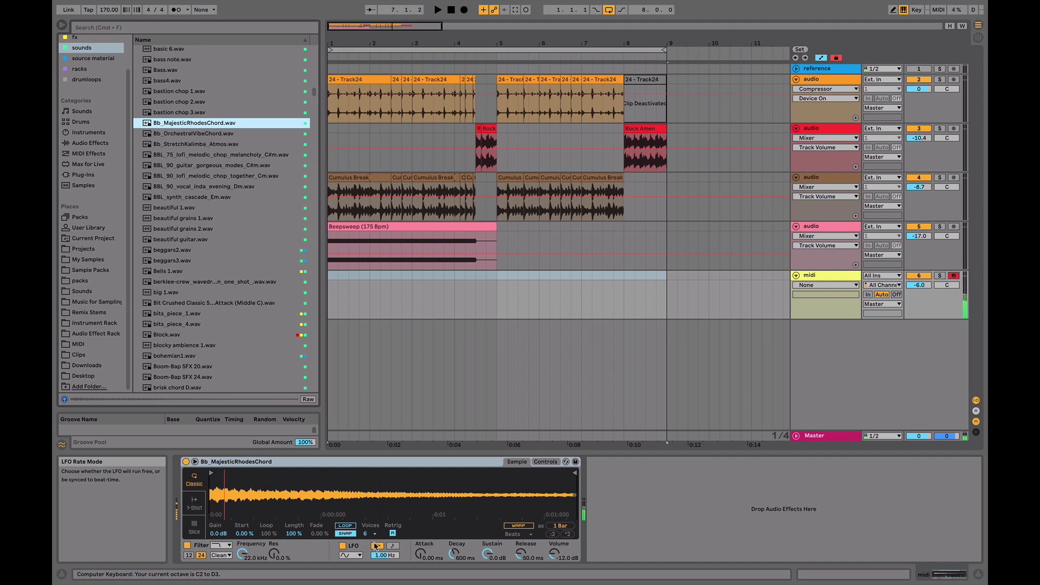
key("x")
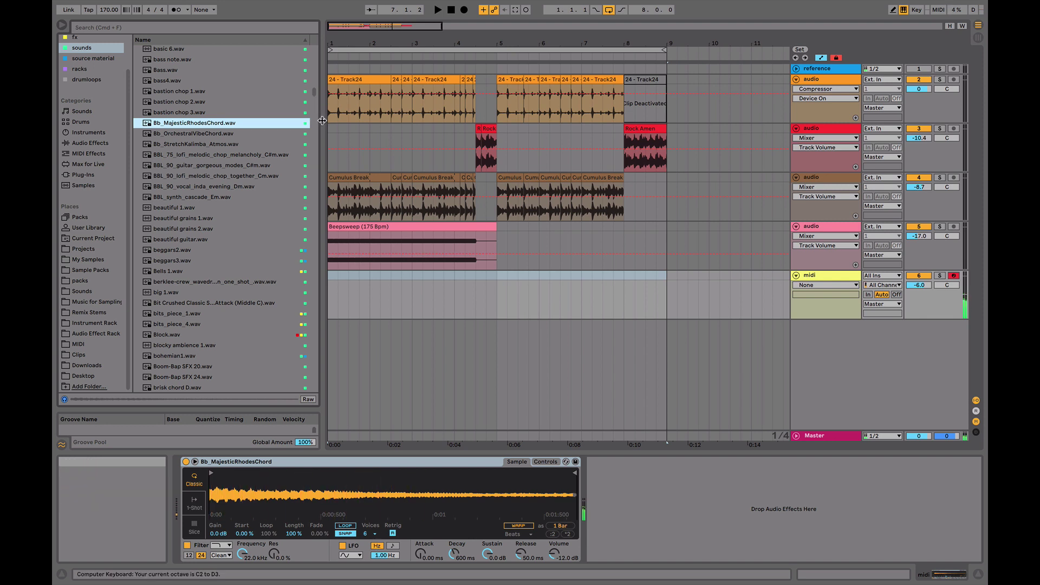
Add the ValhallaVintageVerb Audio Unit after the Rhodes chord instrument on the MIDI track
left_click(89, 176)
left_click(139, 51)
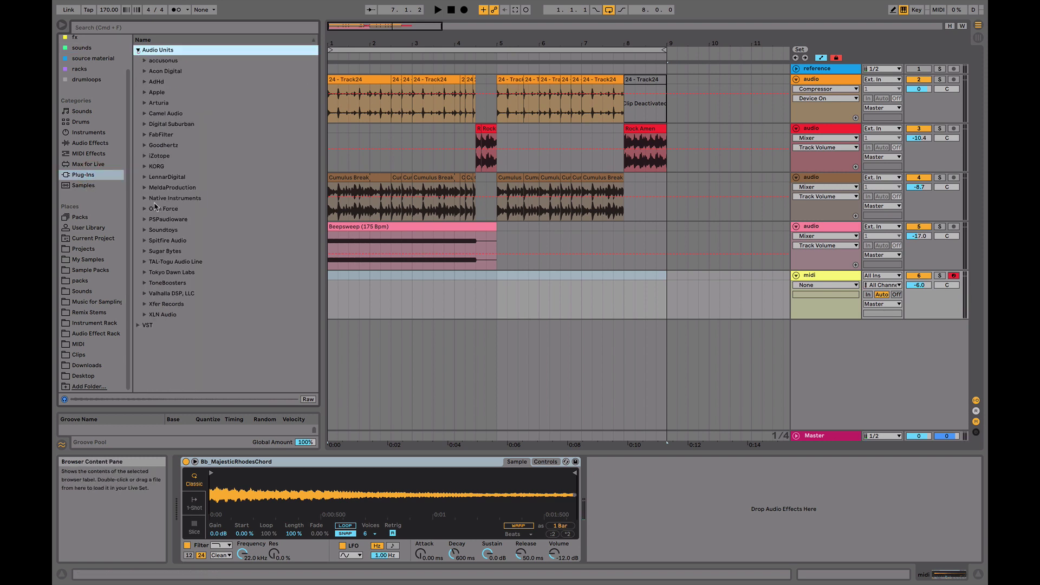
left_click(144, 305)
left_click(145, 304)
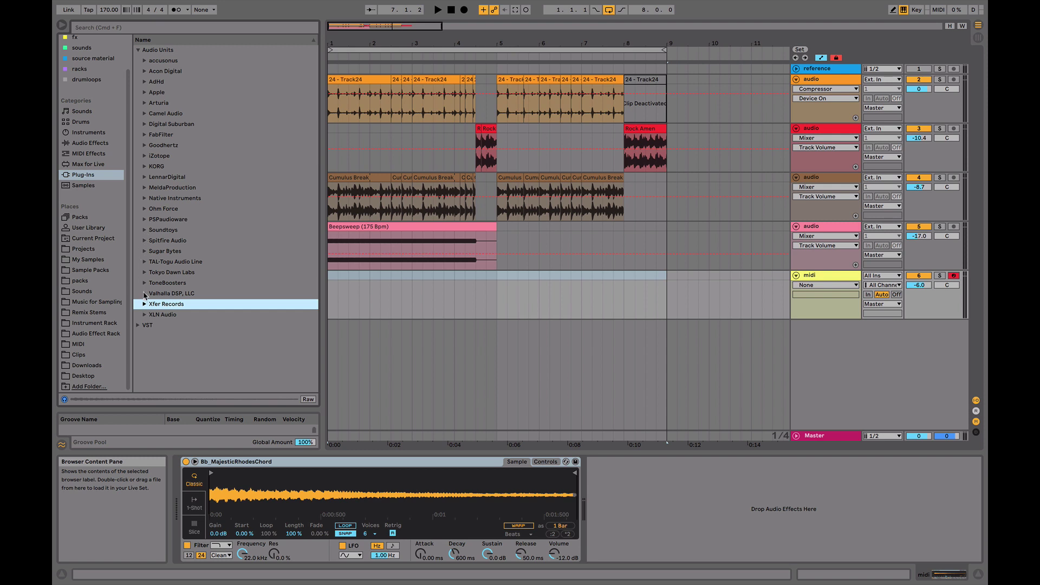
left_click(145, 294)
double_click(200, 337)
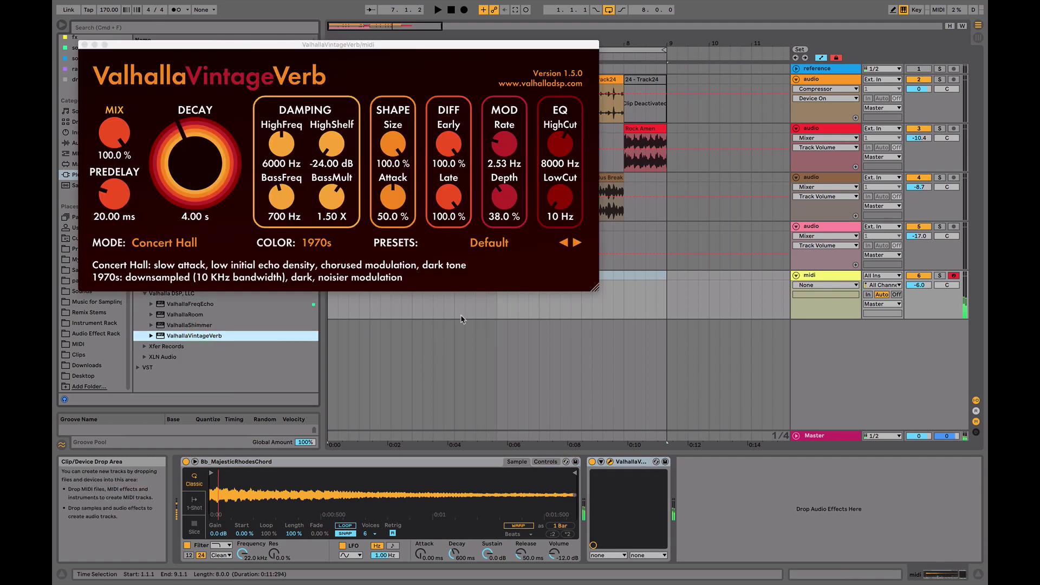
Load ValhallaVintageVerb's Large RHall preset from the Halls group and set its mix to 72.4%
left_click(461, 244)
left_click(458, 239)
left_click(459, 241)
mouse_move(482, 370)
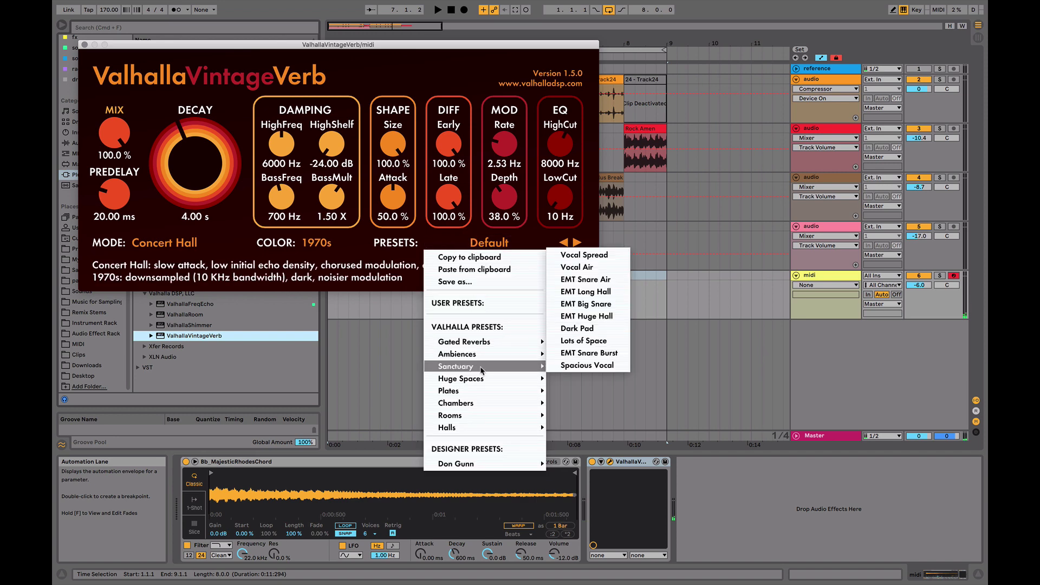
mouse_move(490, 430)
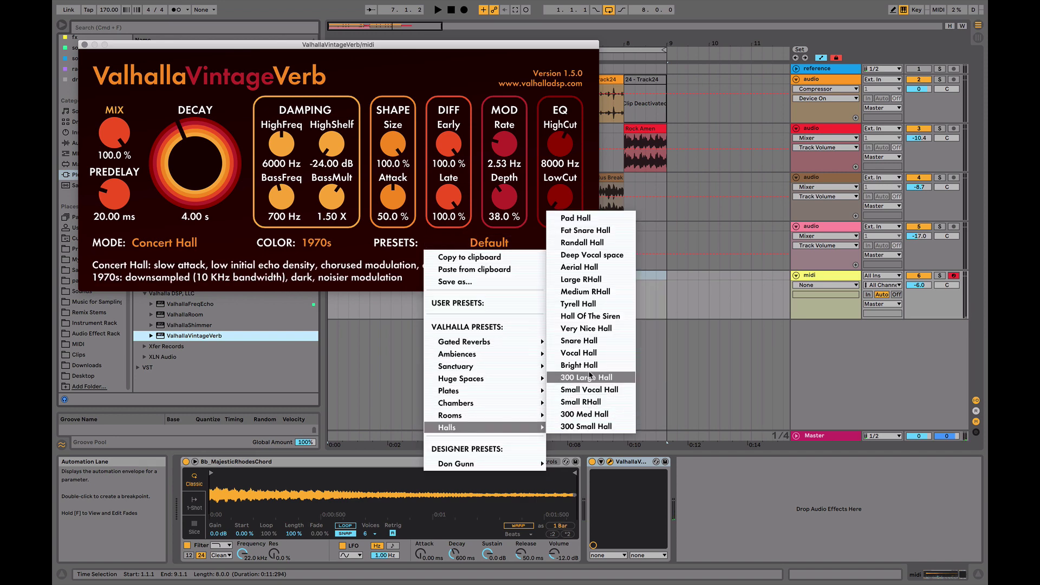
left_click(595, 280)
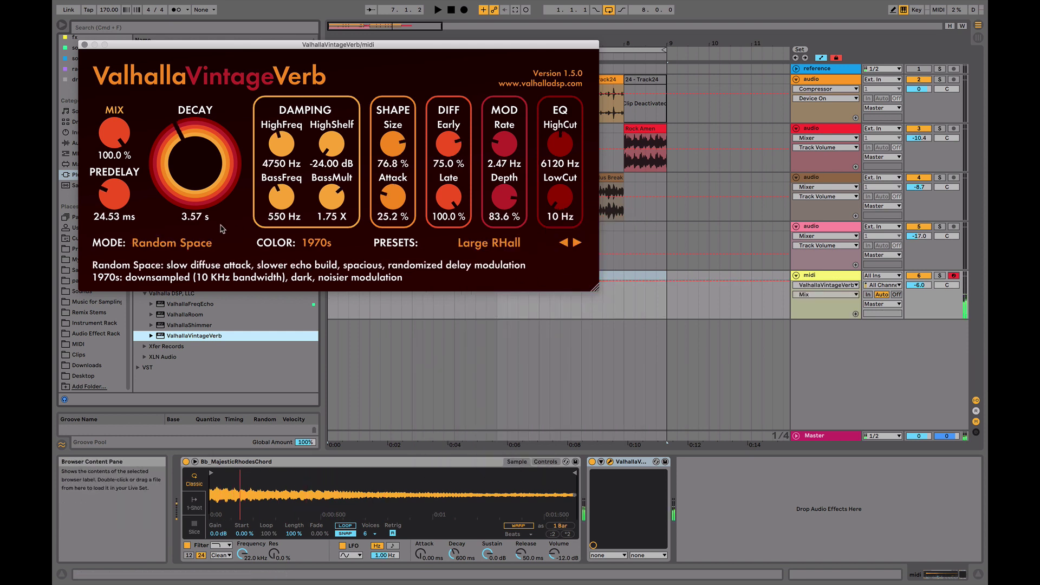
left_click_drag(114, 135, 129, 170)
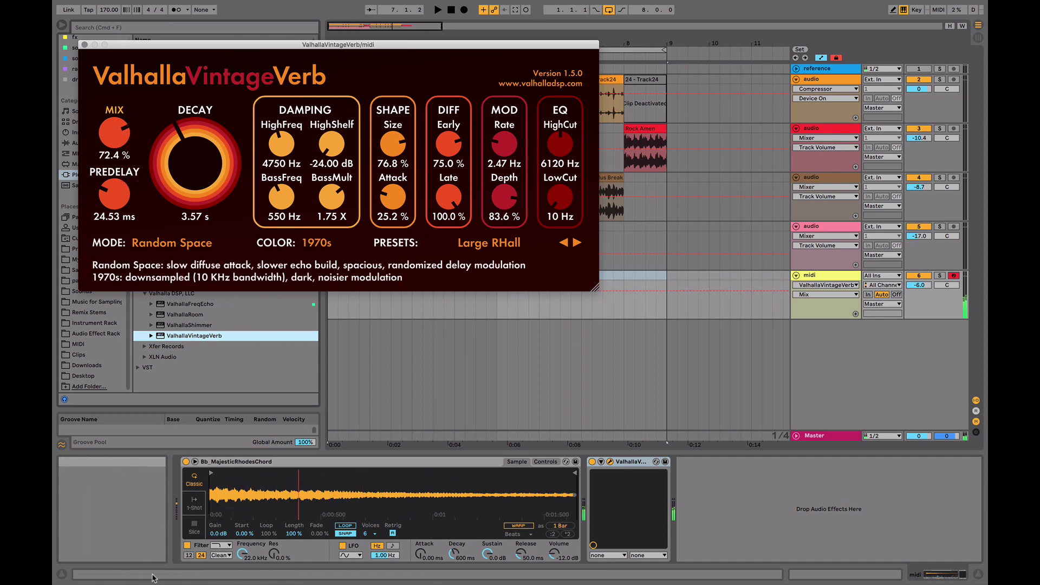
Raise the reverb's mix to 100% and reduce its predelay to 3.43 ms
left_click_drag(120, 136, 120, 68)
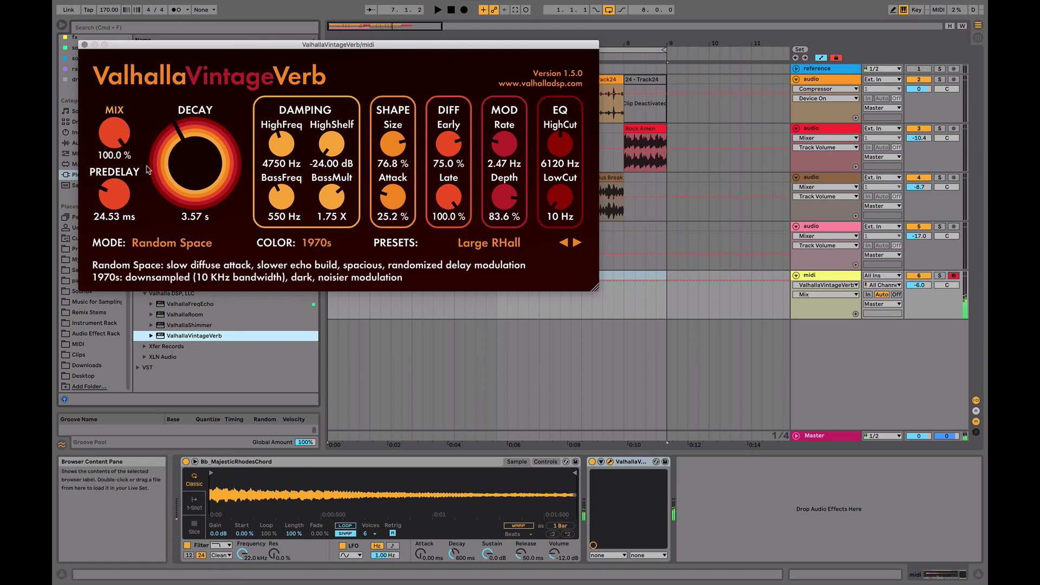
left_click_drag(115, 194, 115, 214)
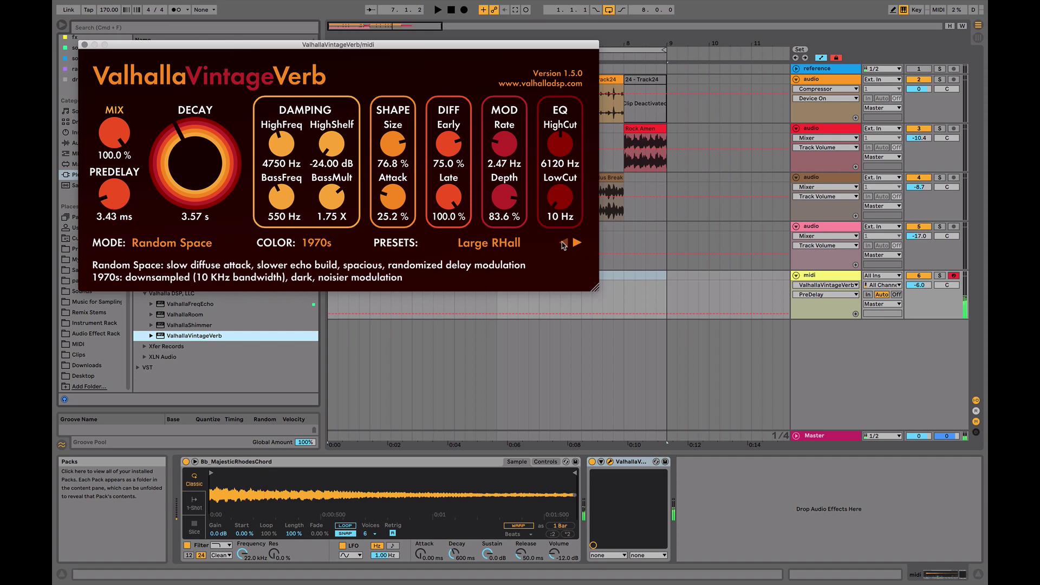
Audition the reverb presets surrounding Large RHall, including Deep Vocal space, Tyrell Hall and Medium RHall
left_click(564, 244)
left_click(565, 244)
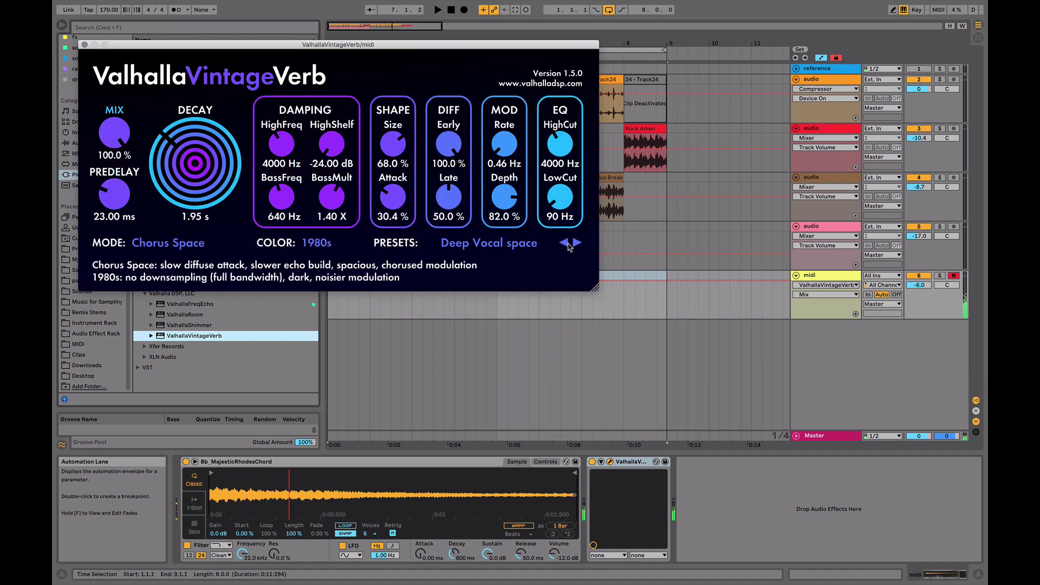
left_click(577, 244)
left_click(577, 244)
left_click(577, 244)
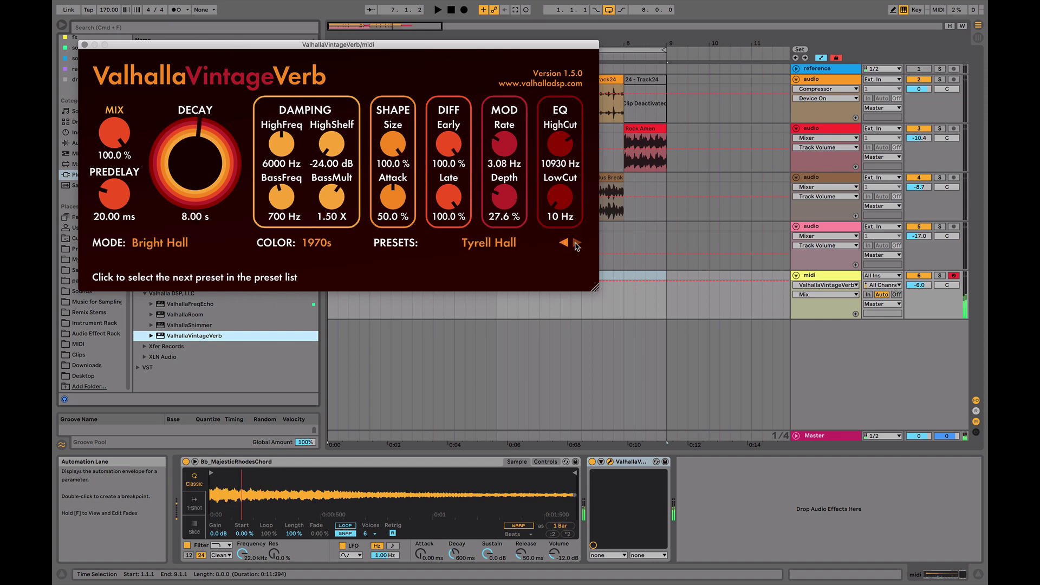
left_click(577, 244)
left_click(565, 244)
Try the Concert Hall mode on the Medium RHall preset and play the Rhodes chord through it
left_click(186, 245)
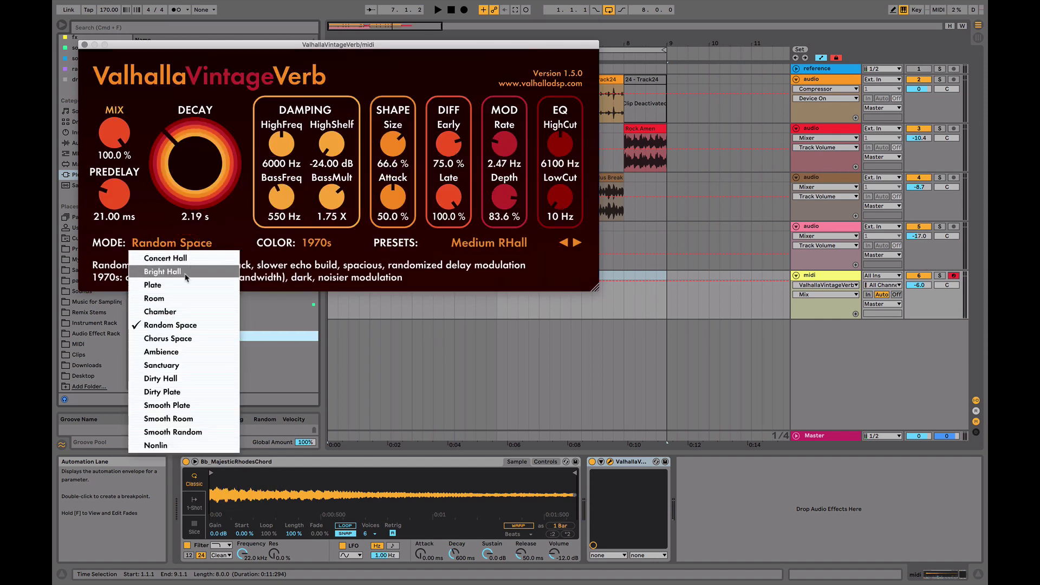
left_click(183, 261)
key("a")
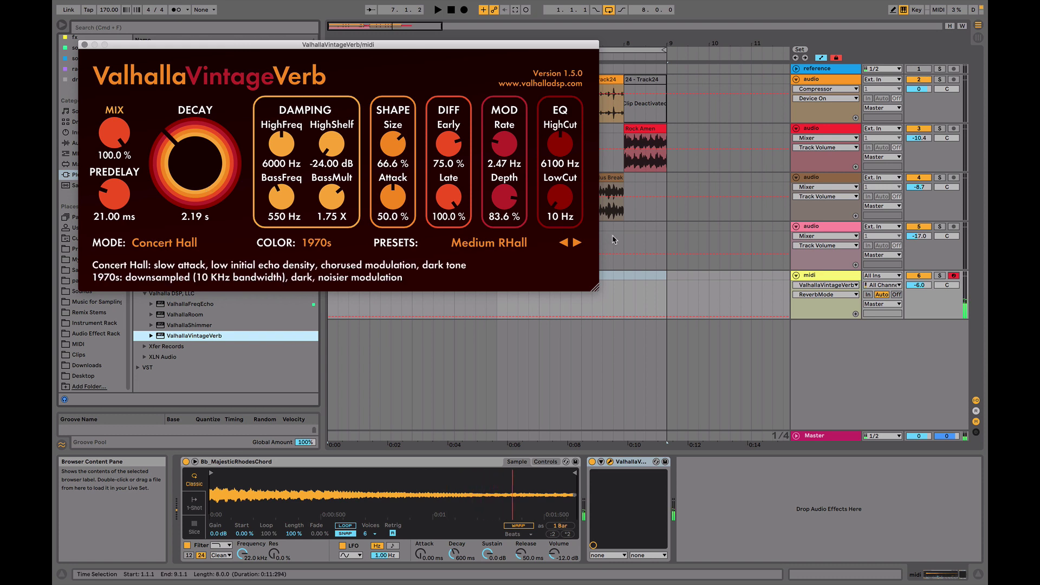
Load the Large RHall preset with its mode set to Concert Hall, and close the reverb window
left_click(563, 243)
left_click(179, 243)
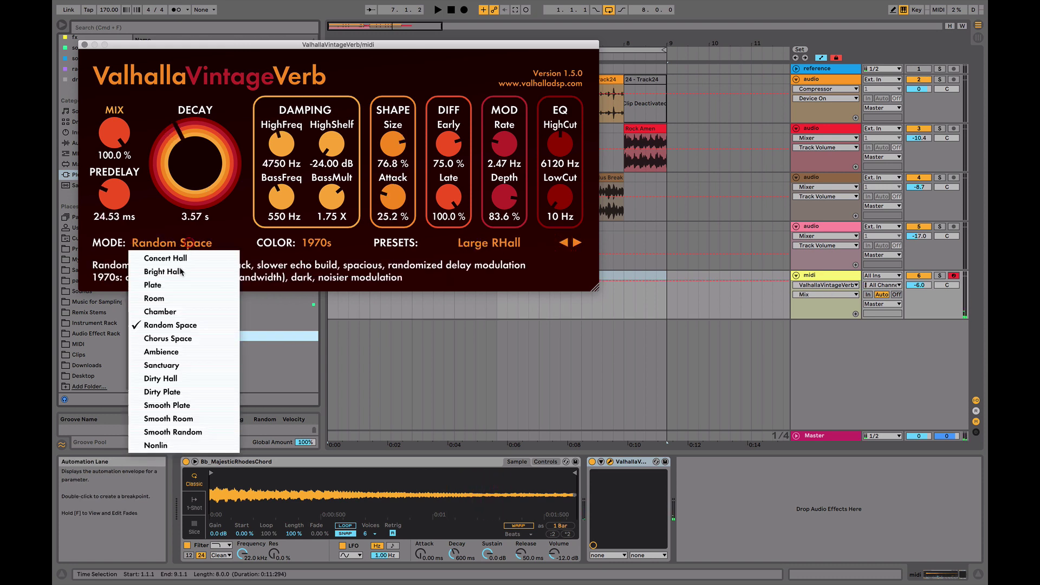
left_click(168, 258)
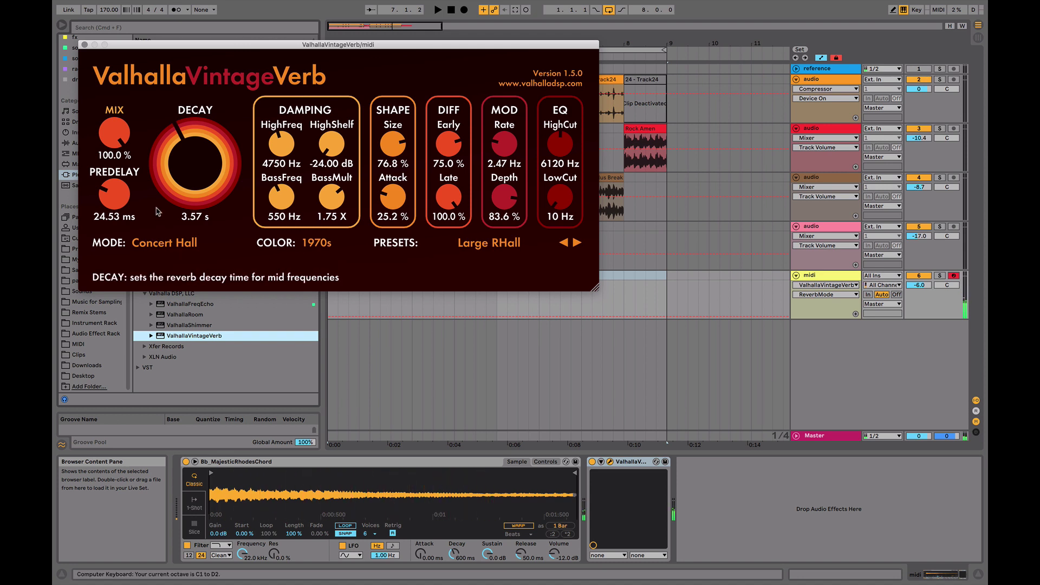
left_click(84, 45)
Set the MIDI track's volume to -4.0 dB and record the Rhodes notes A1, C2, A1 and E1 from bar 1 onto it
key("space")
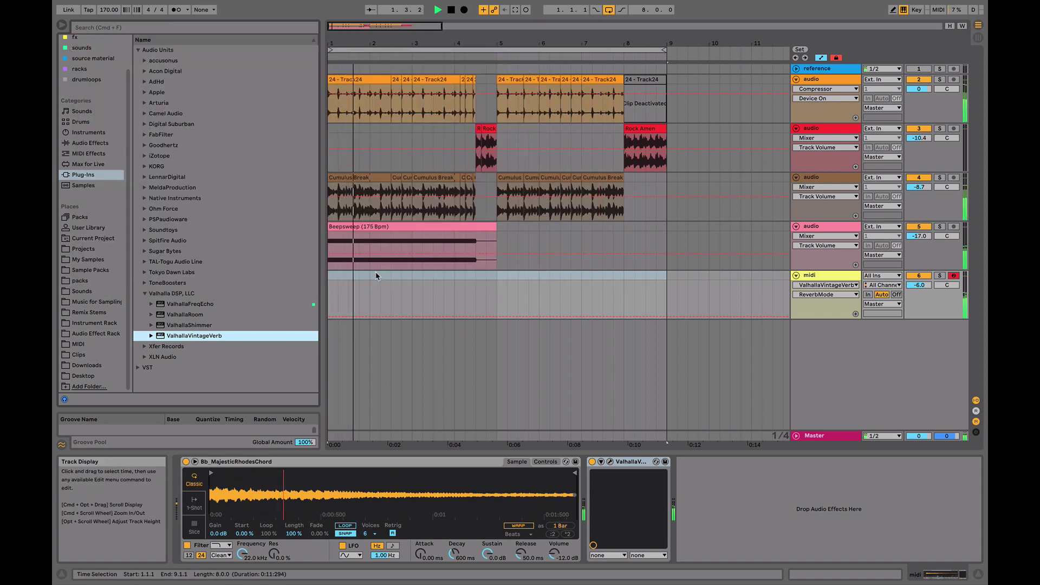
left_click_drag(919, 285, 920, 278)
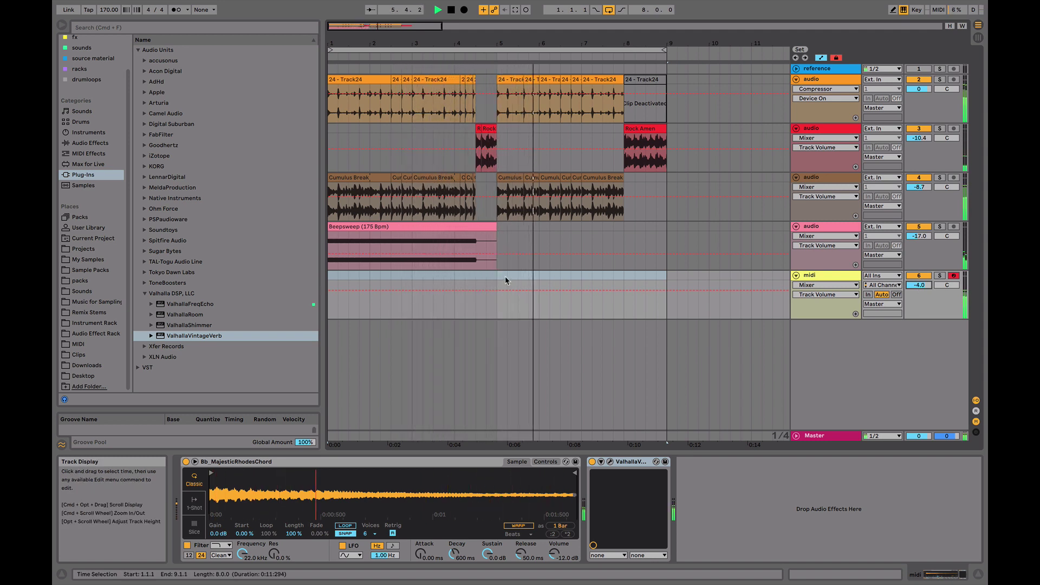
left_click(514, 14)
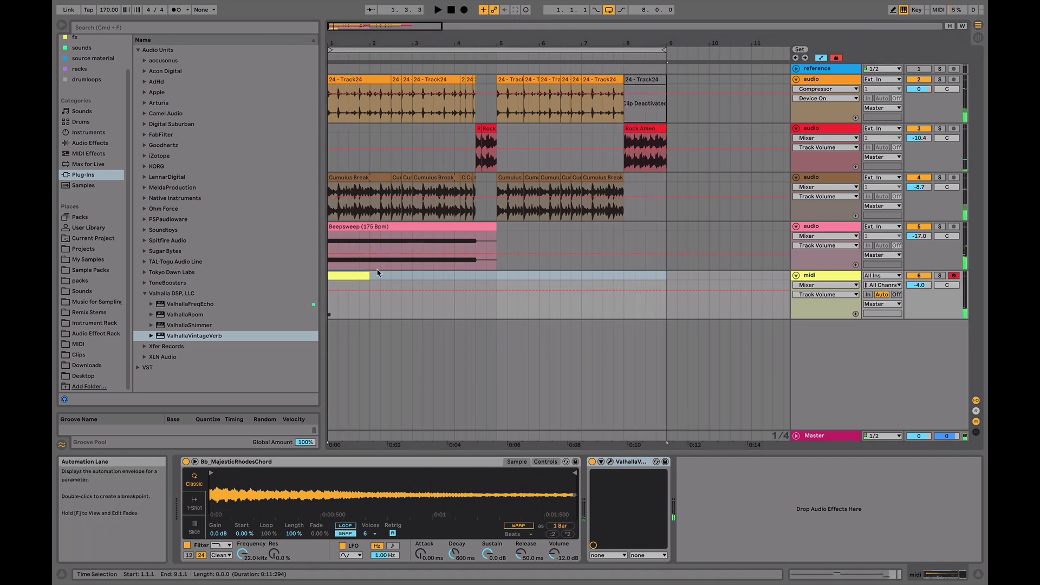
left_click_drag(368, 277, 209, 270)
key("space")
Quantize the starts of all notes in the recorded MIDI clip to 1/16 at 100%
double_click(390, 276)
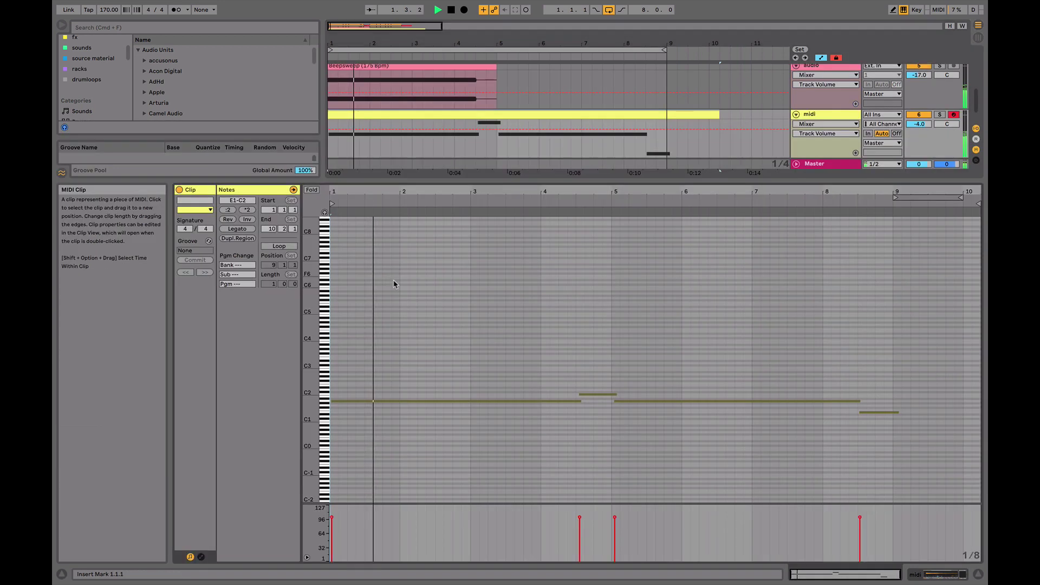
left_click(451, 401)
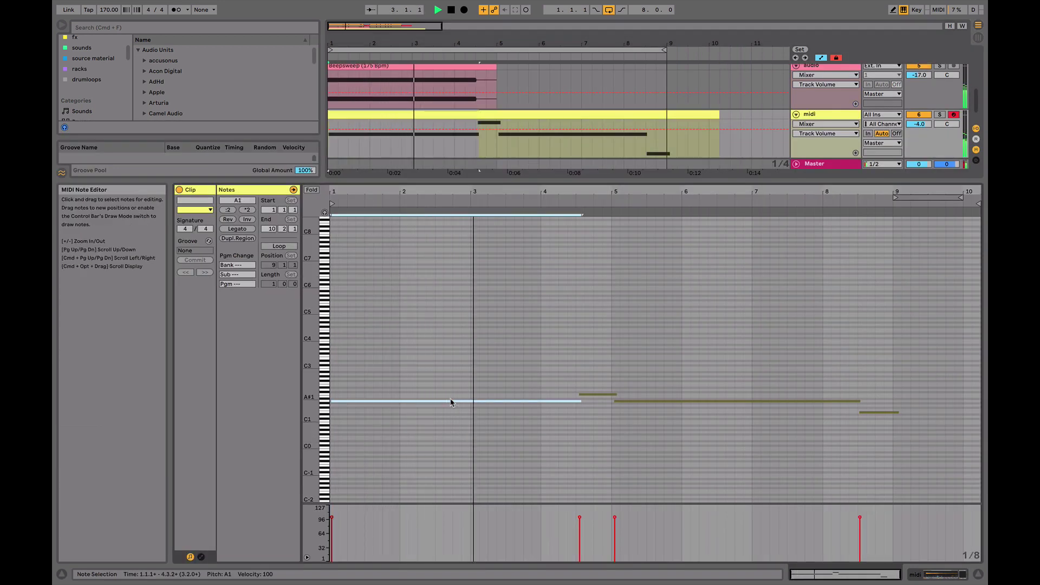
key("super+a")
key("super+shift+u")
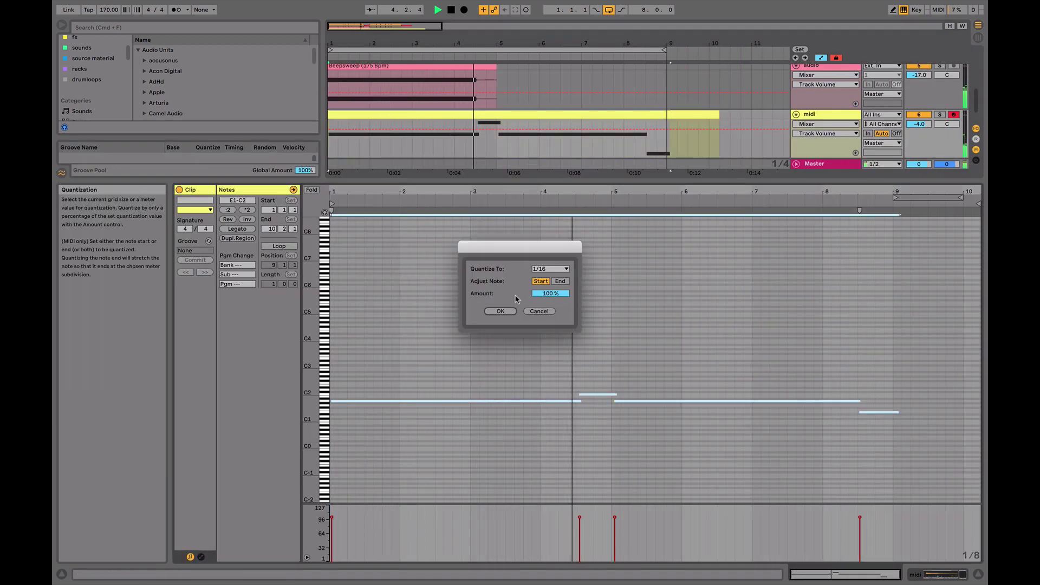
left_click(513, 312)
Align the clip's notes to the grid, ending the first A1 at 4.3.1 and the E1 at 9.1.1, and trim the clip to bar 9
left_click_drag(625, 373, 601, 395)
left_click(646, 407)
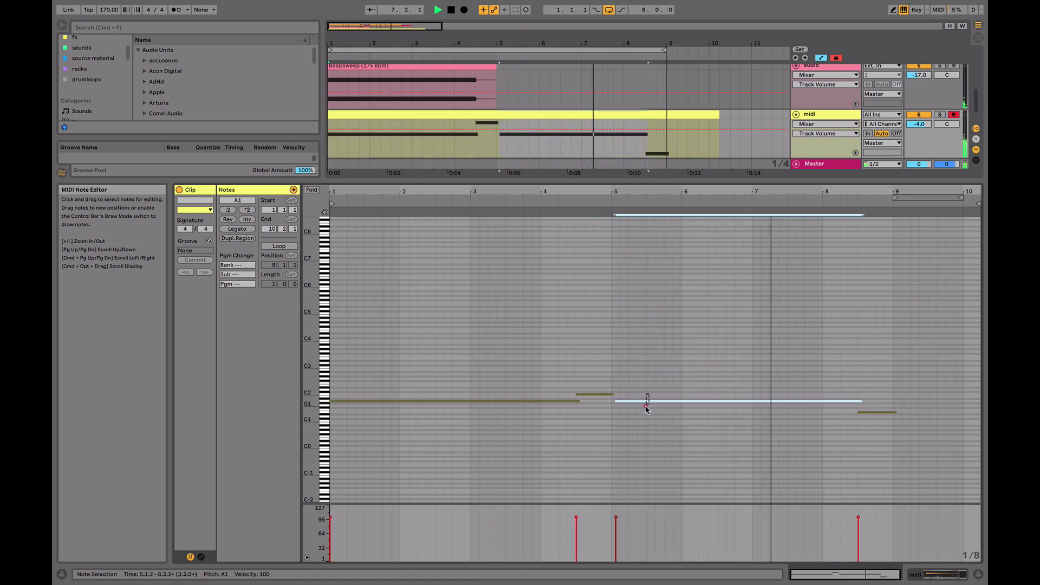
left_click(577, 402)
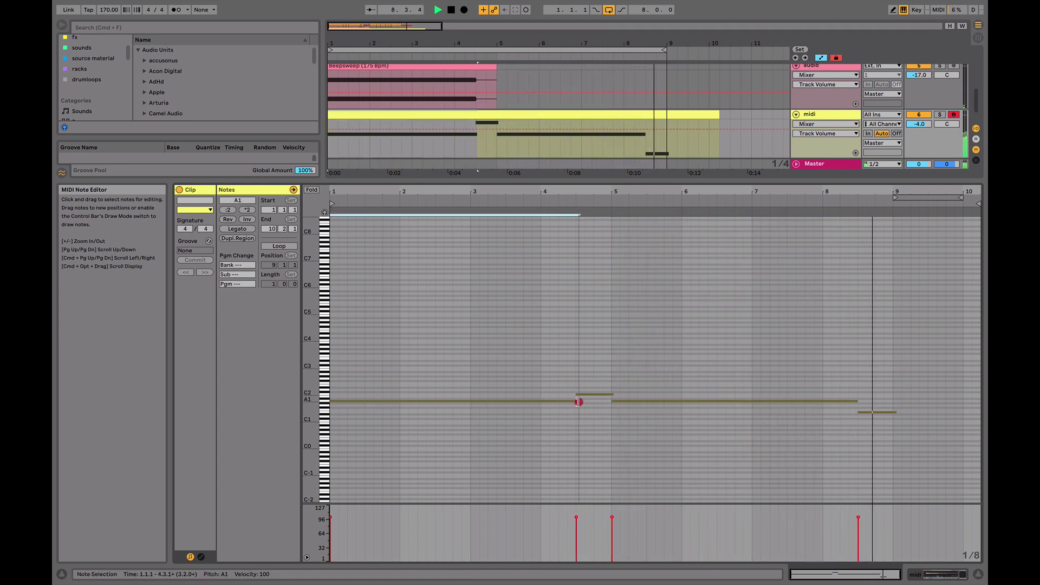
left_click_drag(577, 401, 579, 402)
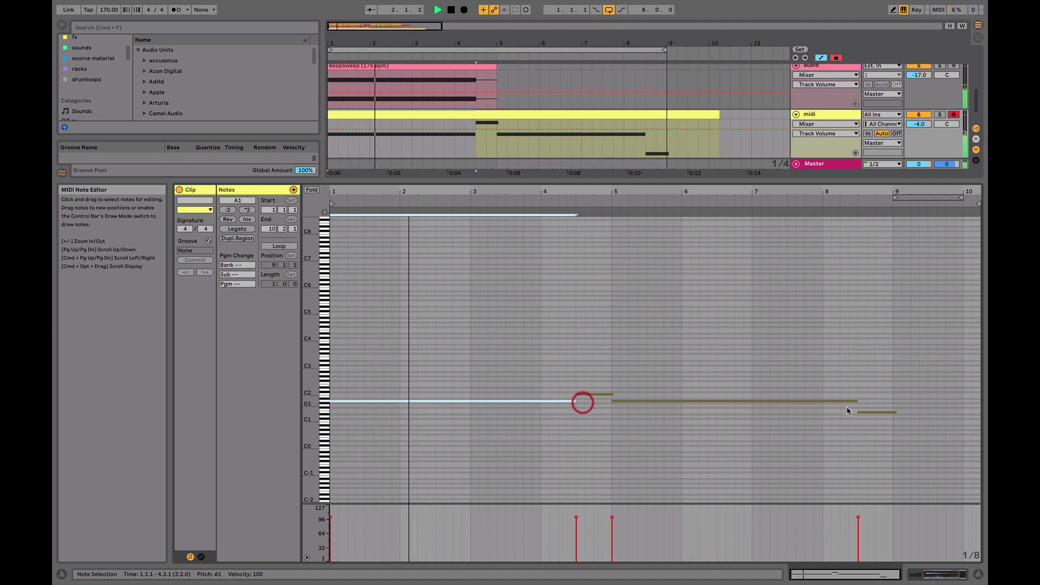
left_click(893, 412)
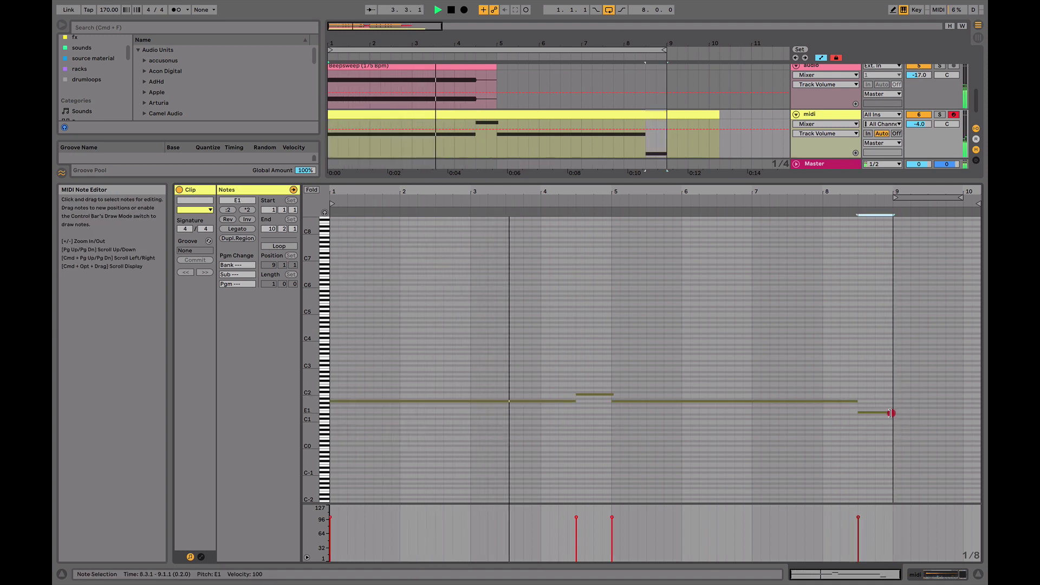
left_click_drag(719, 115, 670, 122)
key("space")
Transpose the short C2 note before bar 5 up to D2, auditioning C#2 and D2 against the loop
left_click(631, 223)
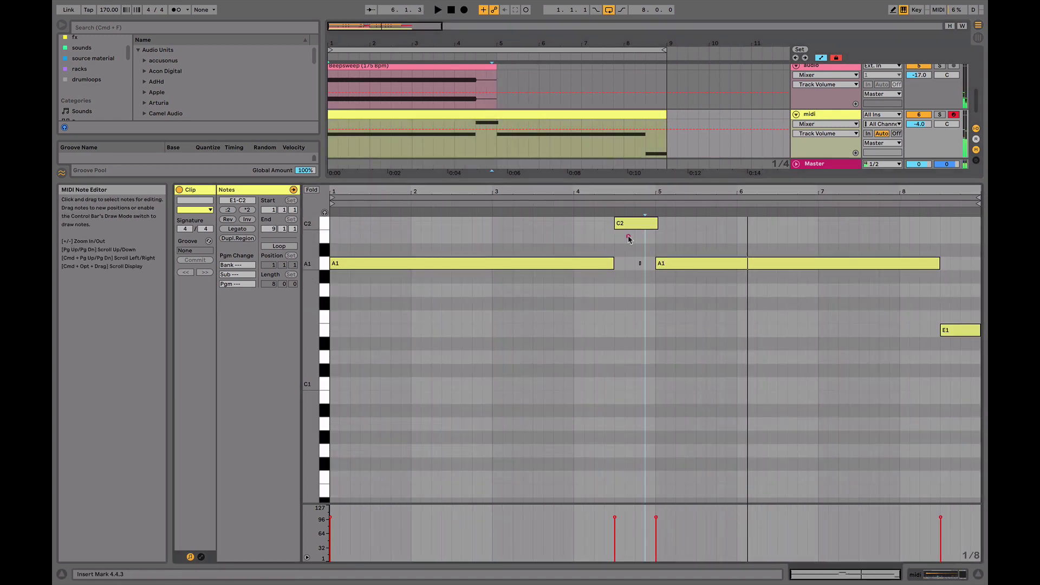
key("Up")
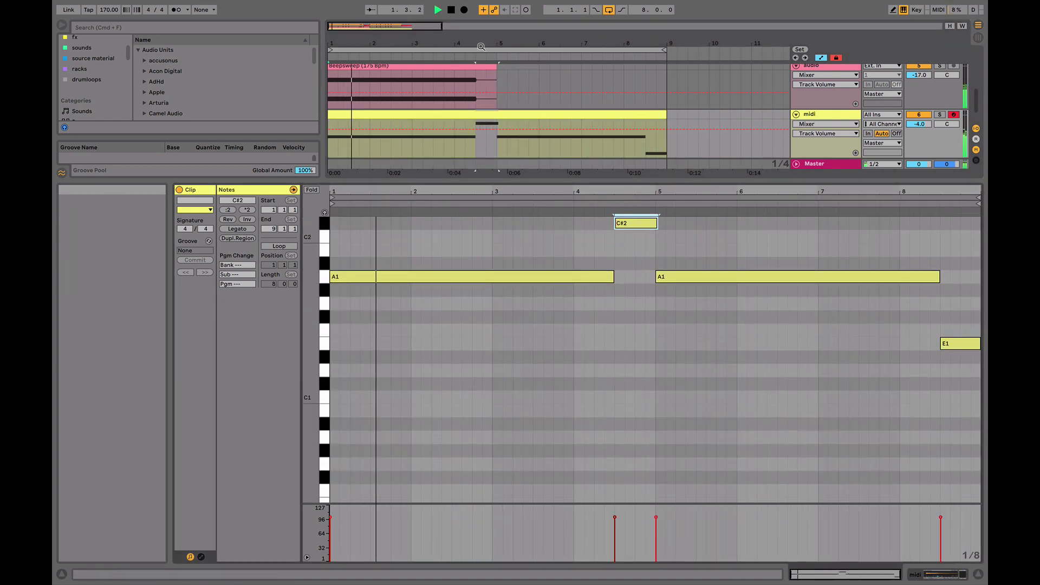
left_click(614, 192)
key("space")
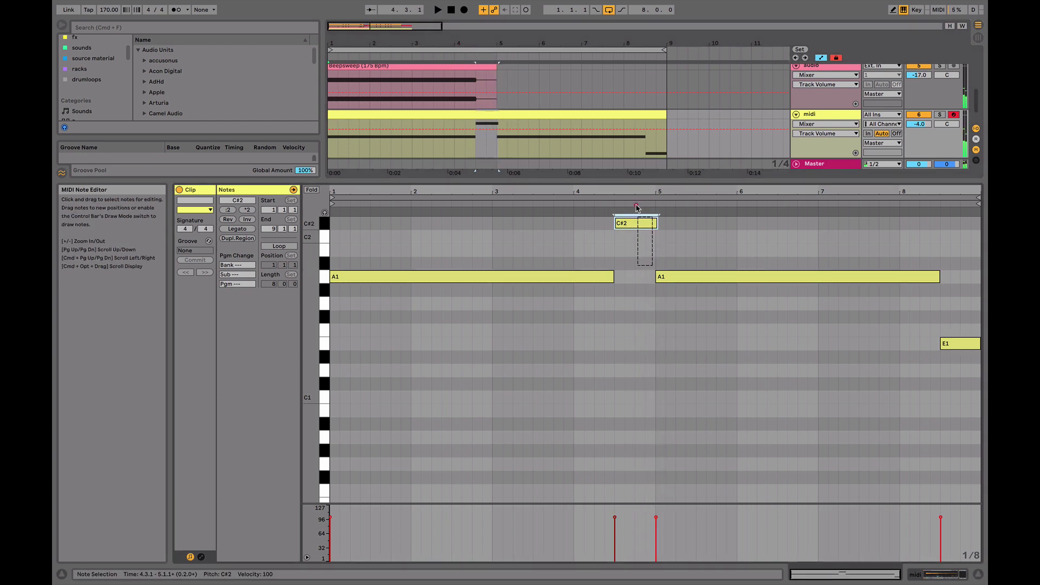
key("Up")
key("space")
left_click(471, 130)
key("space")
left_click(477, 147)
key("space")
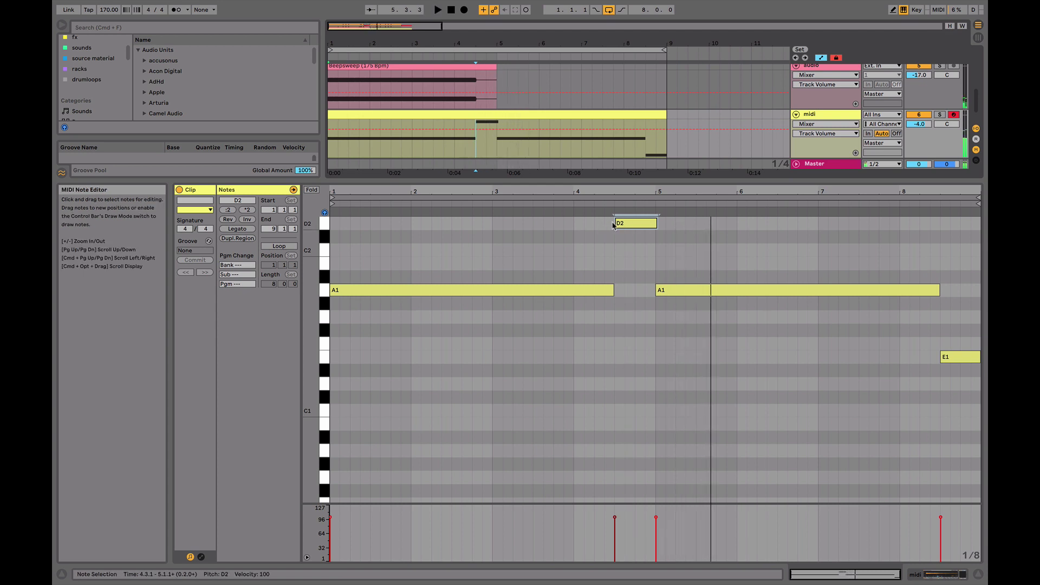
Try the short note before bar 5 at E2 during playback and move it back to D2
key("space")
key("Up")
key("Up")
left_click(476, 148)
key("space")
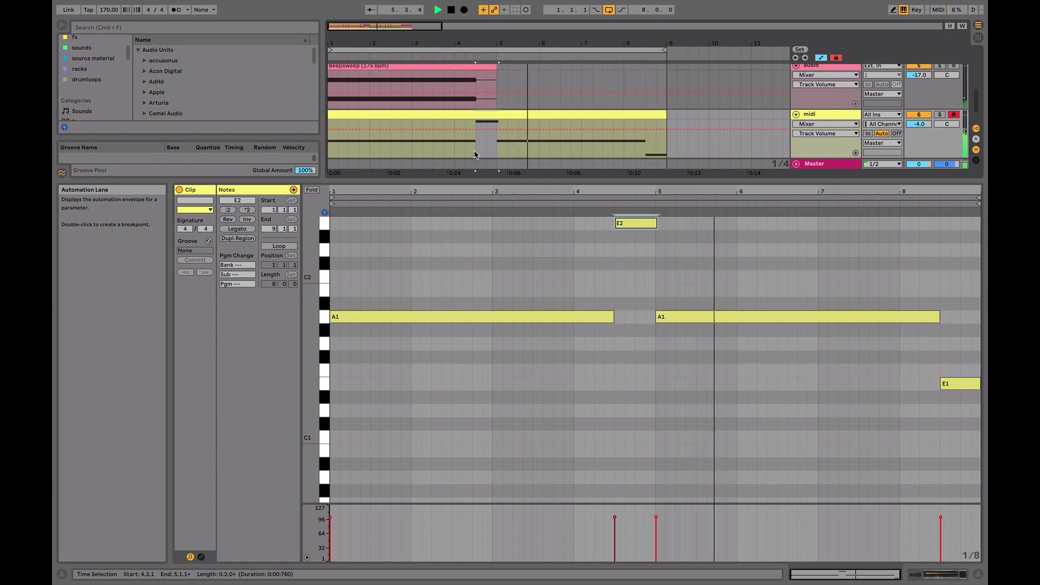
left_click(644, 144)
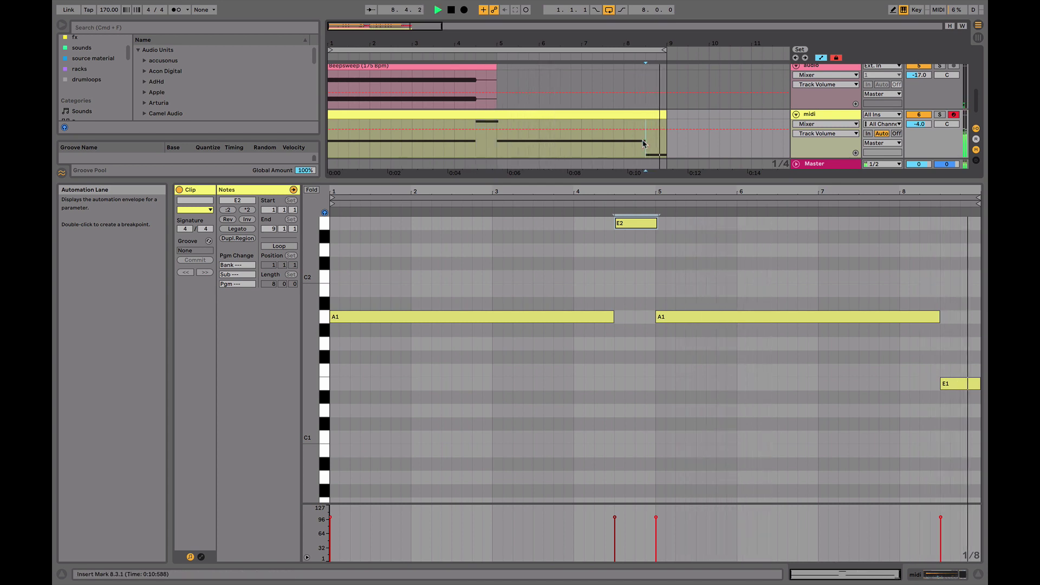
left_click(634, 224)
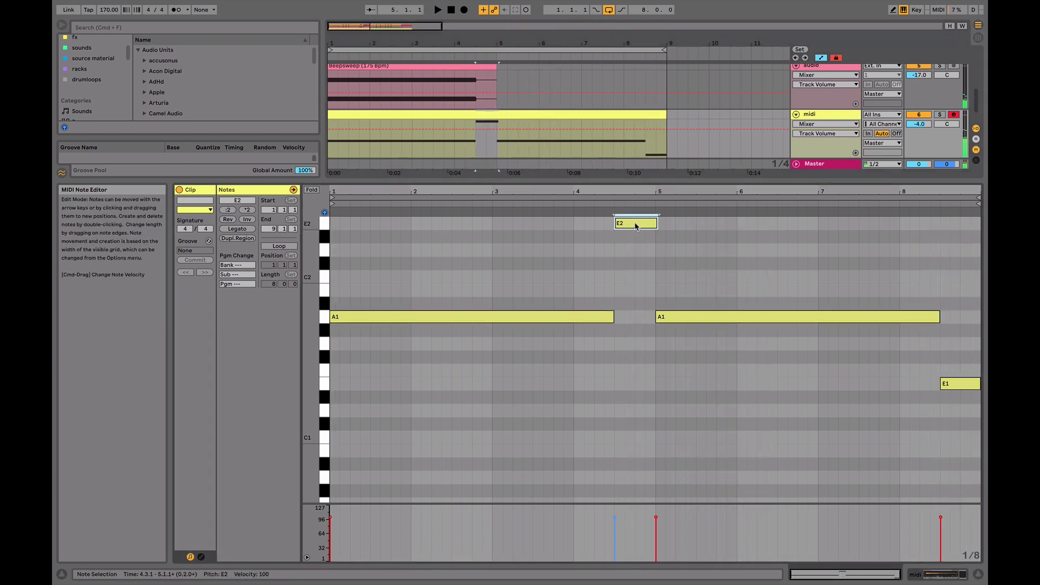
left_click_drag(636, 226, 636, 253)
key("space")
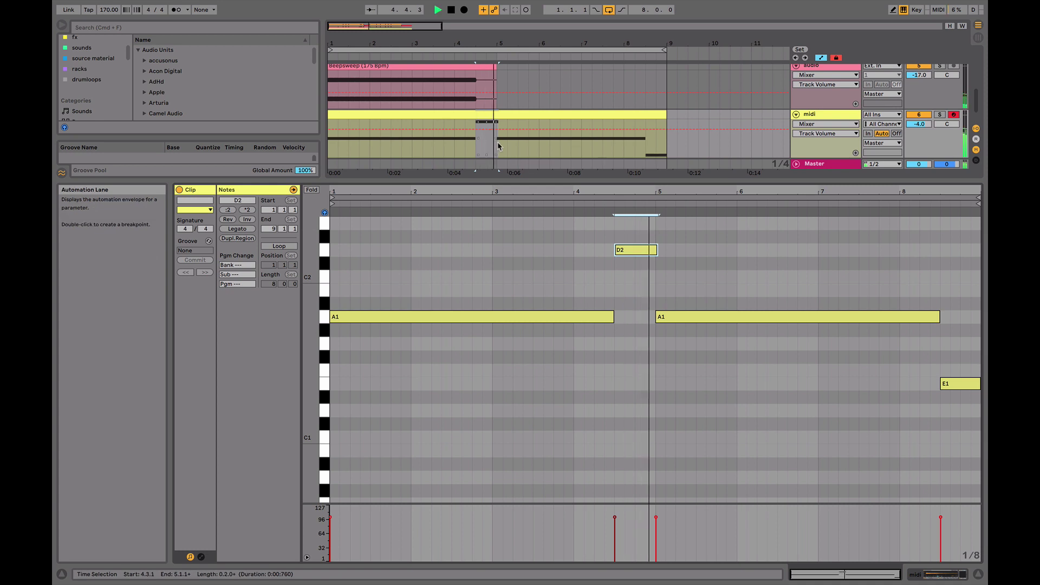
left_click(656, 251)
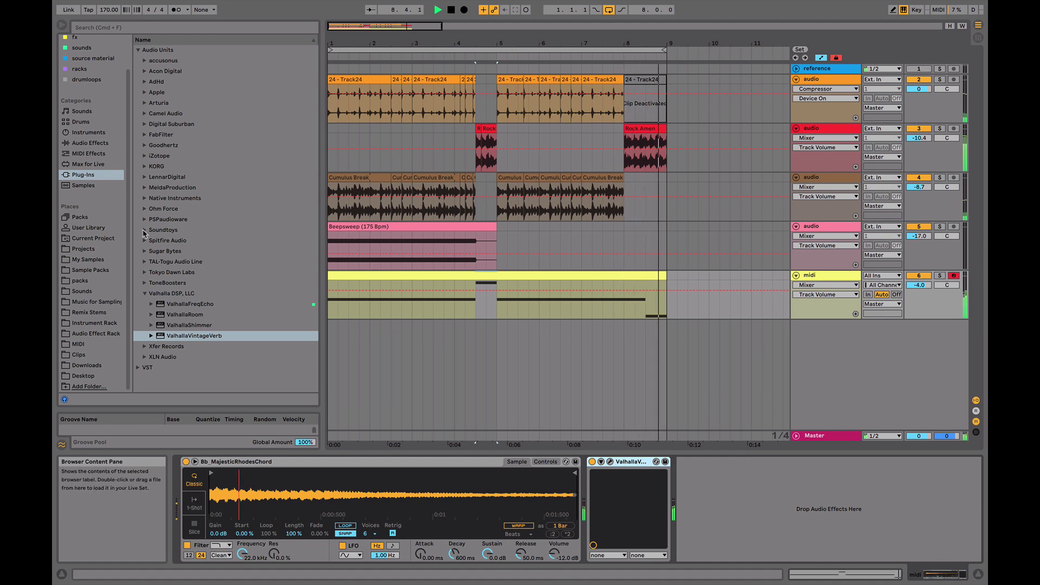
Add the Soundtoys EchoBoy Audio Unit after ValhallaVintageVerb on the MIDI track
left_click(144, 230)
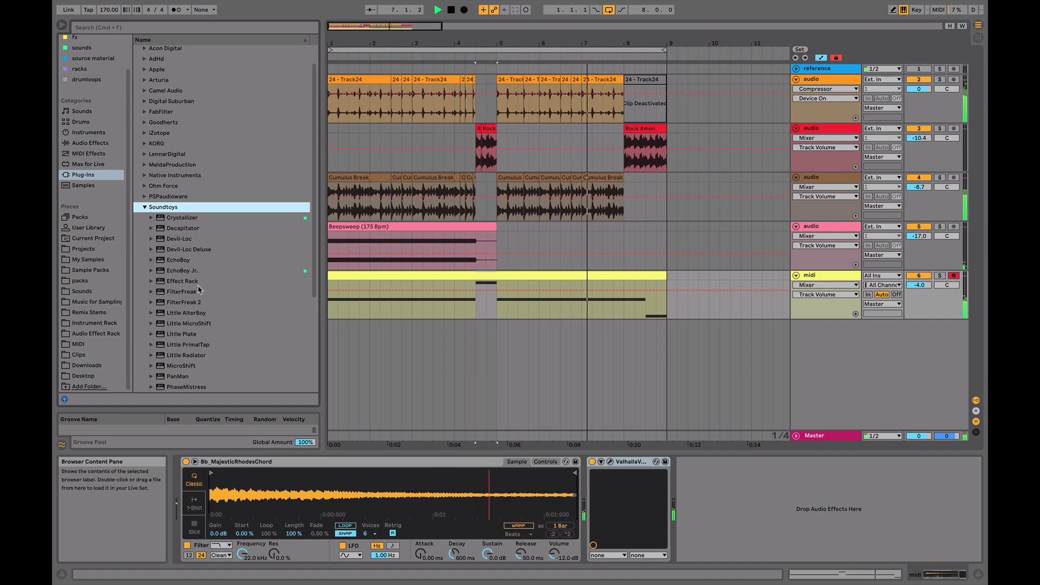
left_click(184, 261)
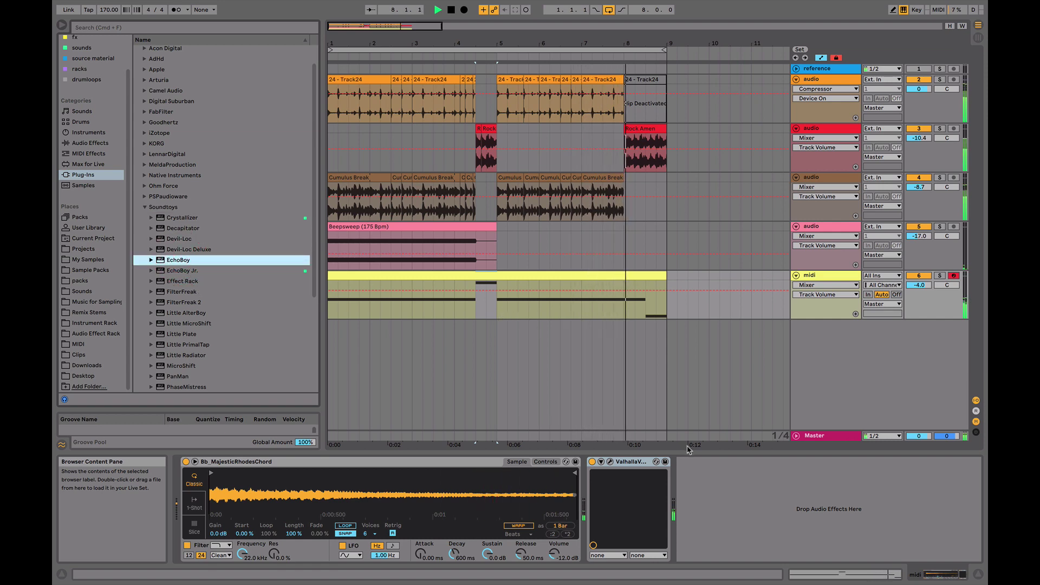
key("Return")
left_click_drag(632, 472, 774, 481)
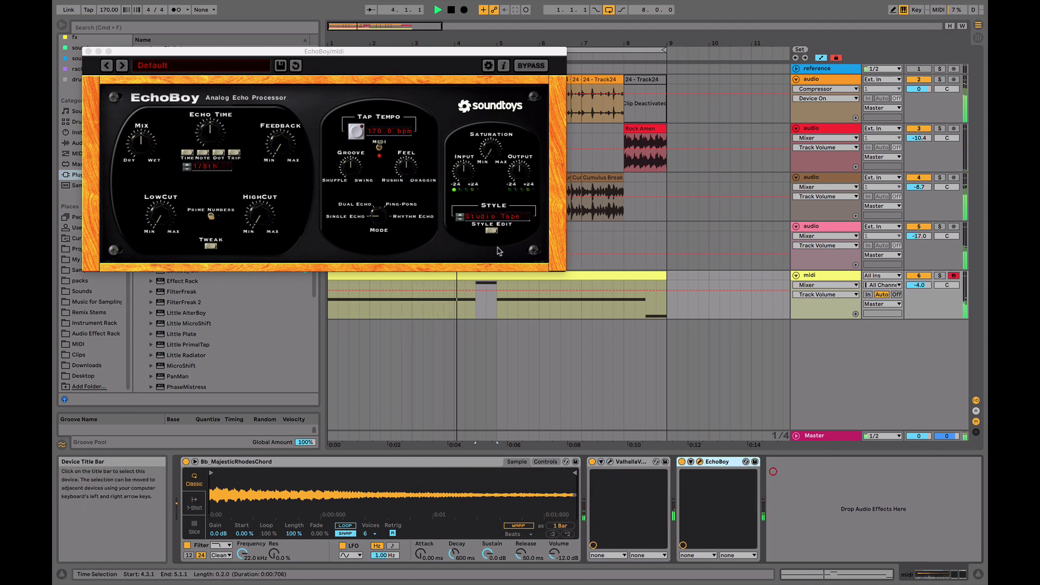
Load EchoBoy's Slow Down Echo preset from the 10 Rhythmic group
left_click(152, 66)
mouse_move(172, 131)
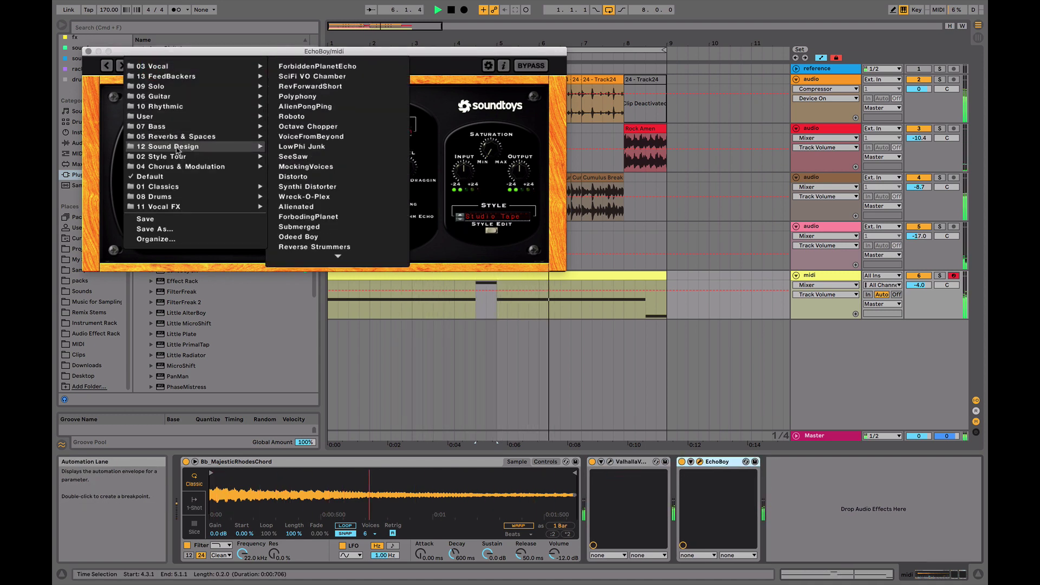
mouse_move(173, 106)
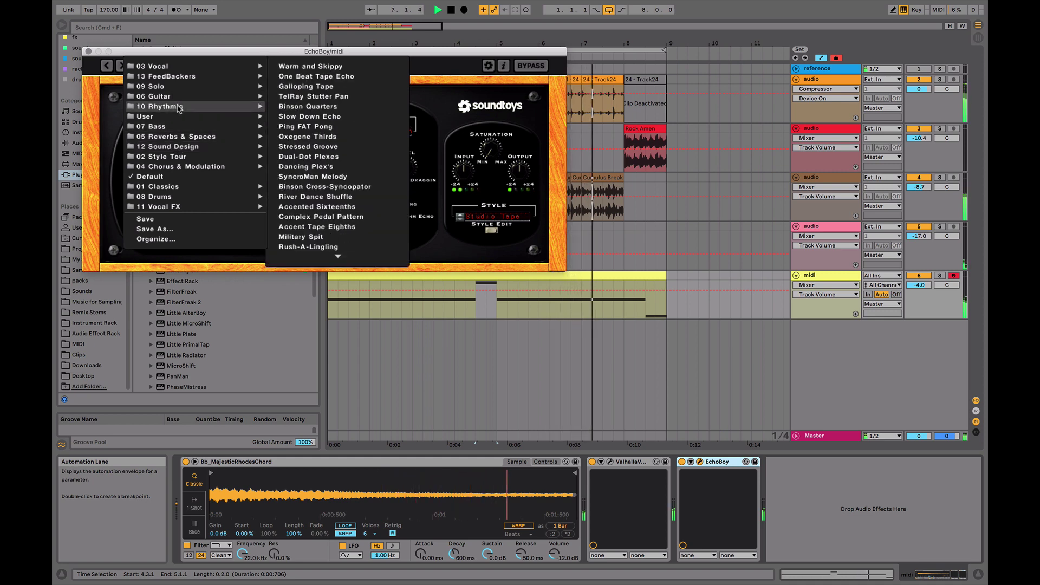
left_click(317, 125)
left_click(121, 65)
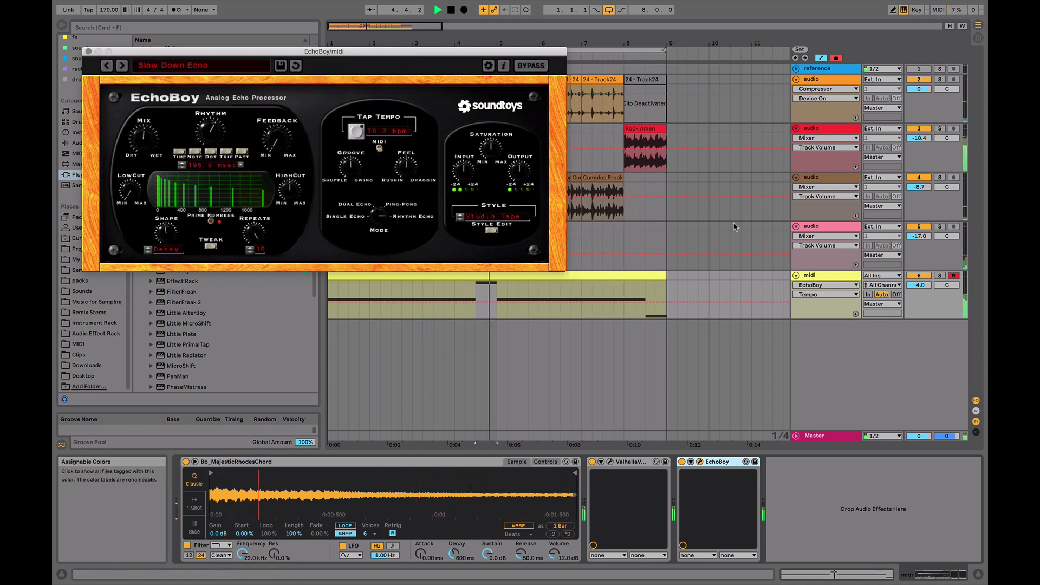
Solo the MIDI track and turn off ValhallaVintageVerb to hear the echo without reverb
left_click(940, 275)
key("space")
left_click(593, 461)
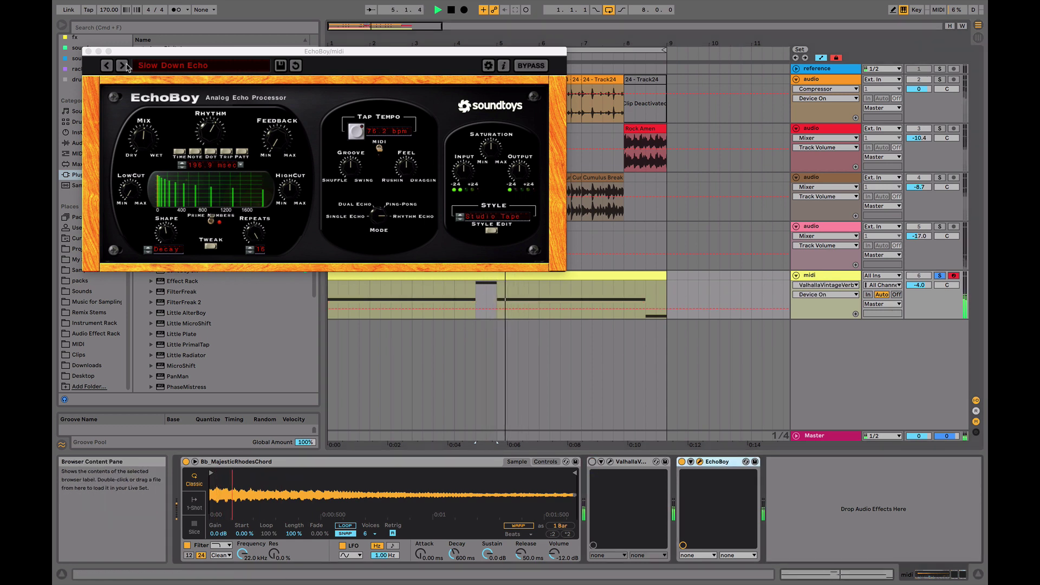
Increase EchoBoy's feedback amount while the soloed Rhodes part plays
left_click(277, 129)
left_click_drag(280, 122, 281, 111)
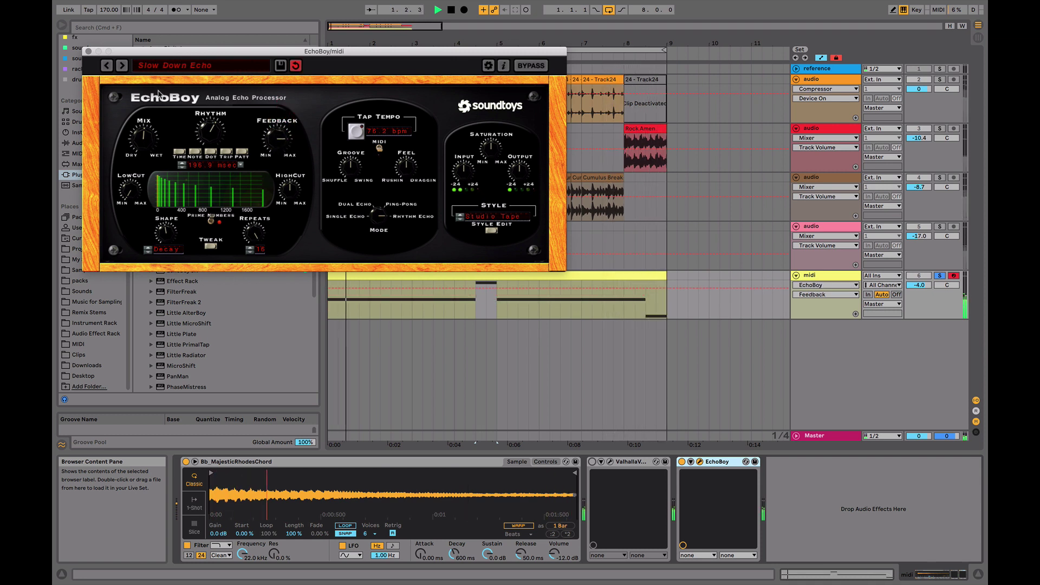
Load EchoBoy's Oxegene Thirds preset and adjust its feedback and mix while the soloed Rhodes part plays
left_click(123, 65)
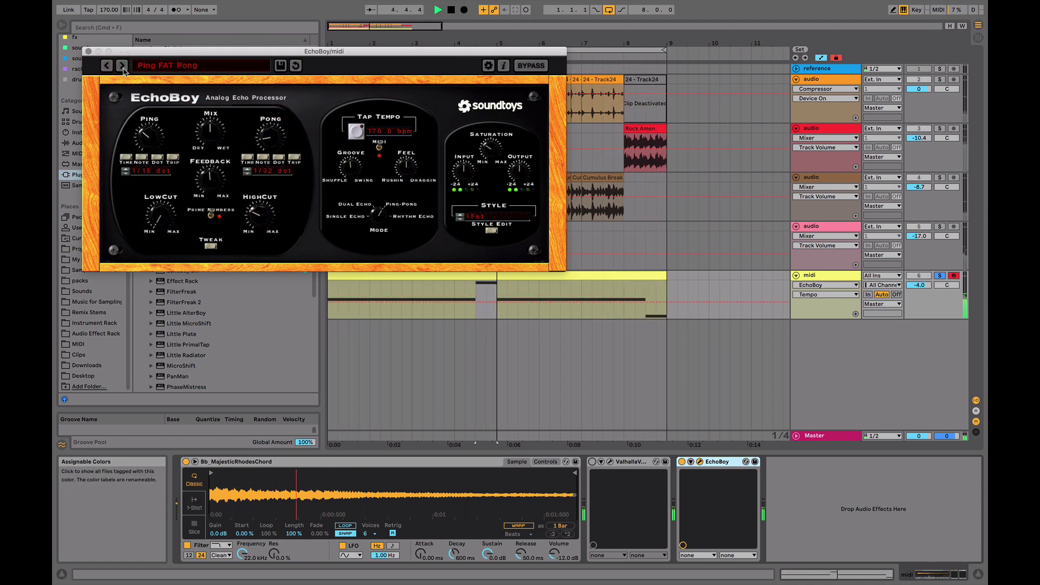
left_click(122, 65)
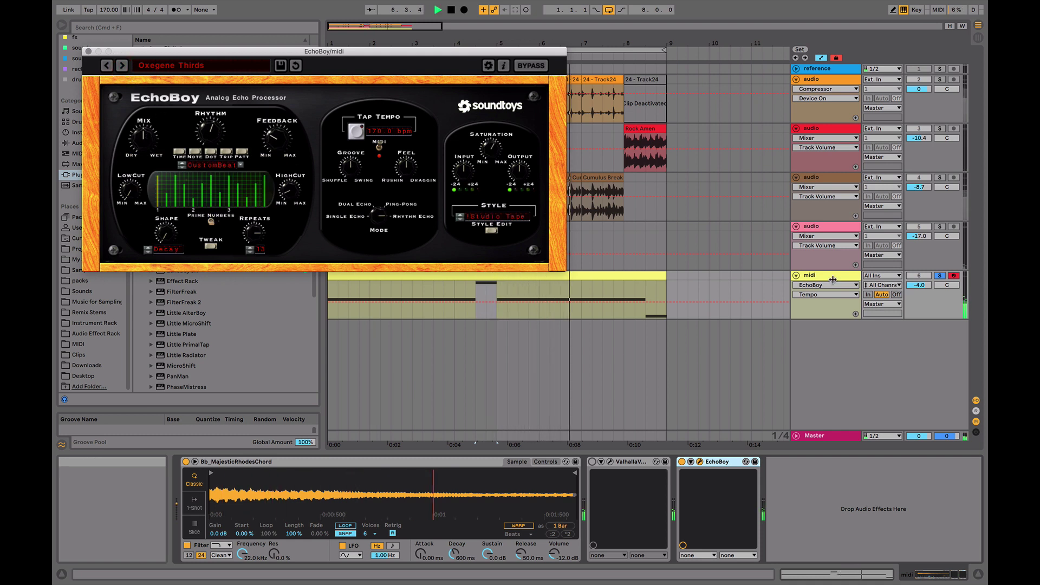
left_click_drag(280, 129, 281, 115)
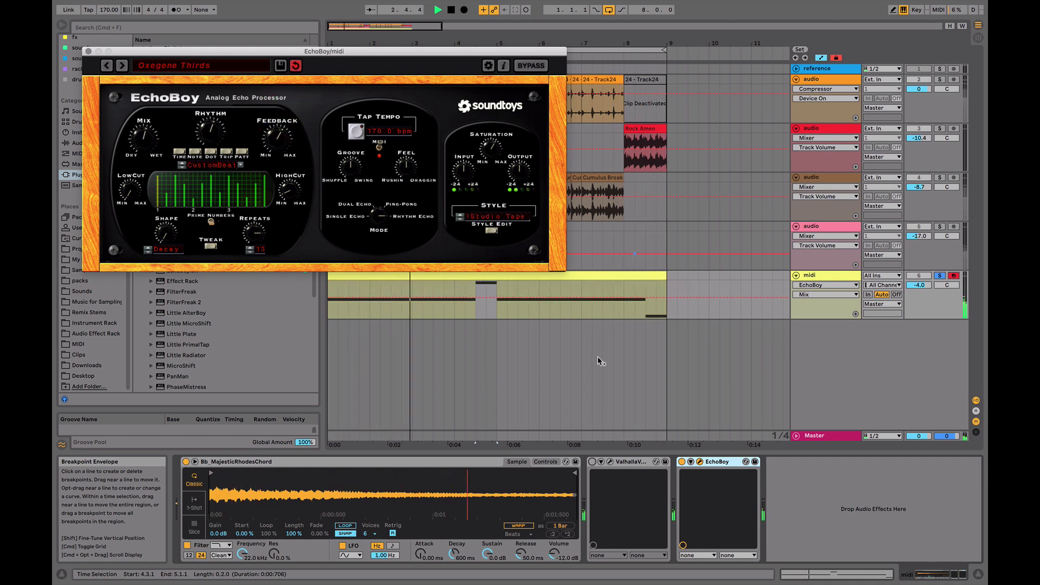
Turn ValhallaVintageVerb back on, and set the Rhodes sampler's volume to -0.57 dB and its attack to 14.0 ms
left_click(592, 462)
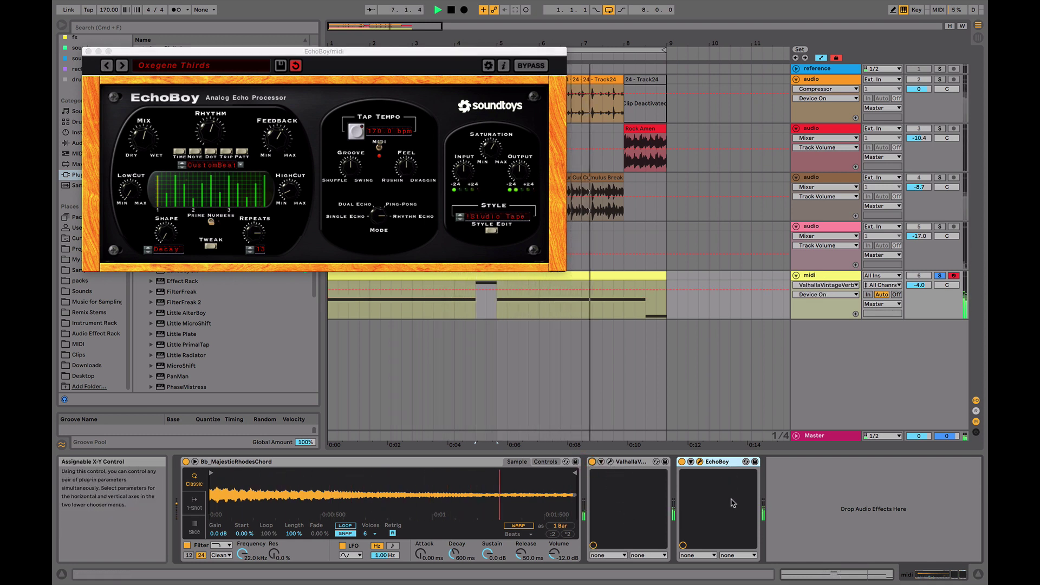
left_click(89, 52)
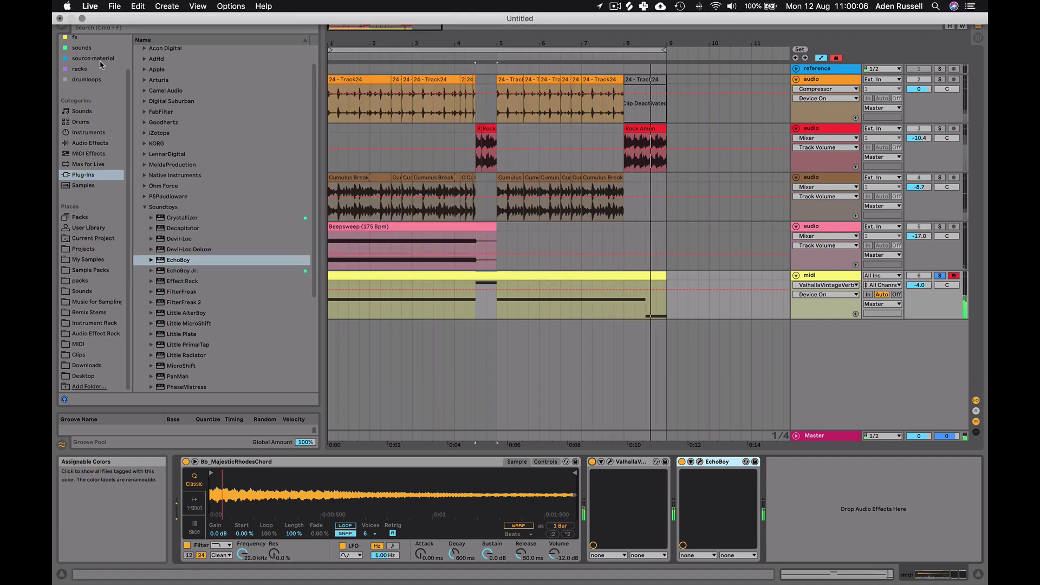
left_click(97, 143)
left_click_drag(554, 553, 554, 520)
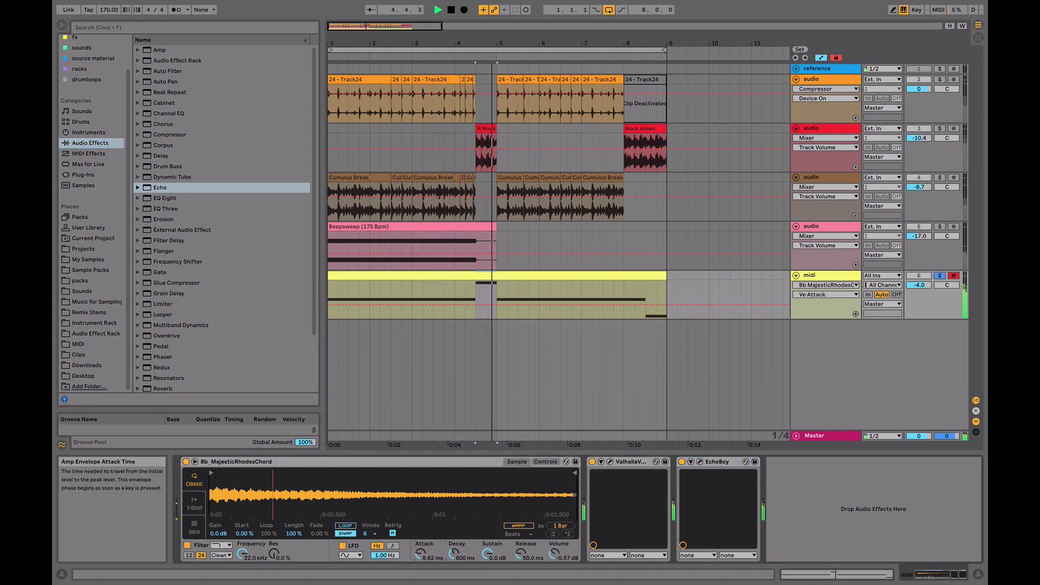
left_click_drag(420, 554, 420, 548)
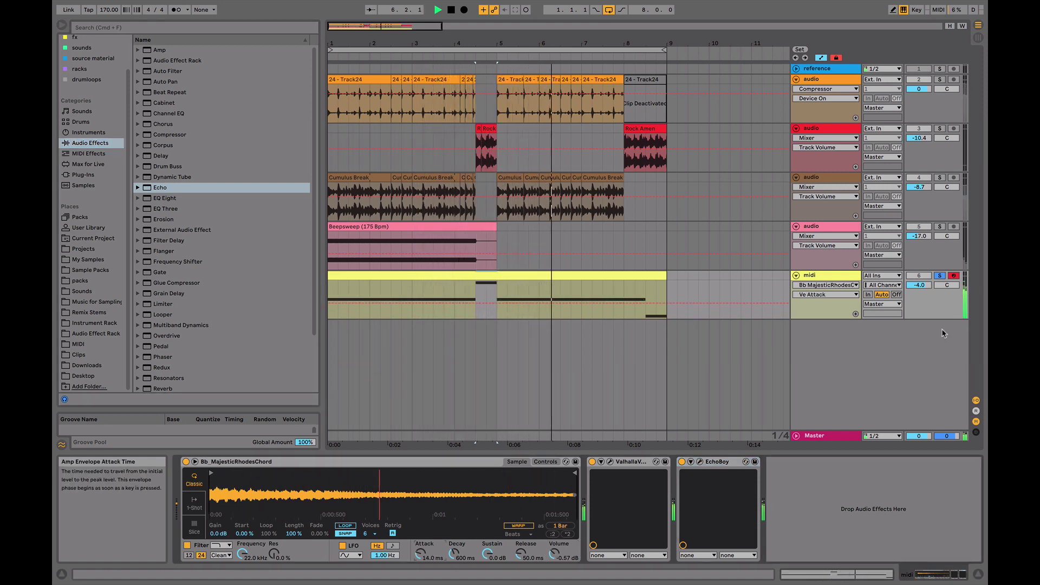
Add EQ Eight after EchoBoy on the Rhodes track and set its first band as a low cut at 125 Hz
double_click(165, 198)
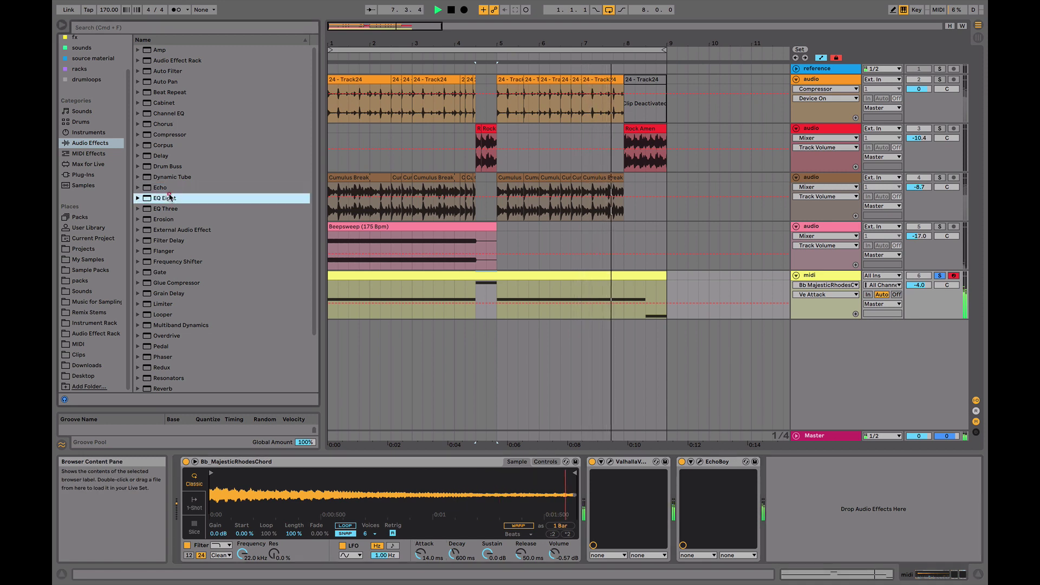
left_click(746, 556)
left_click_drag(723, 481, 723, 460)
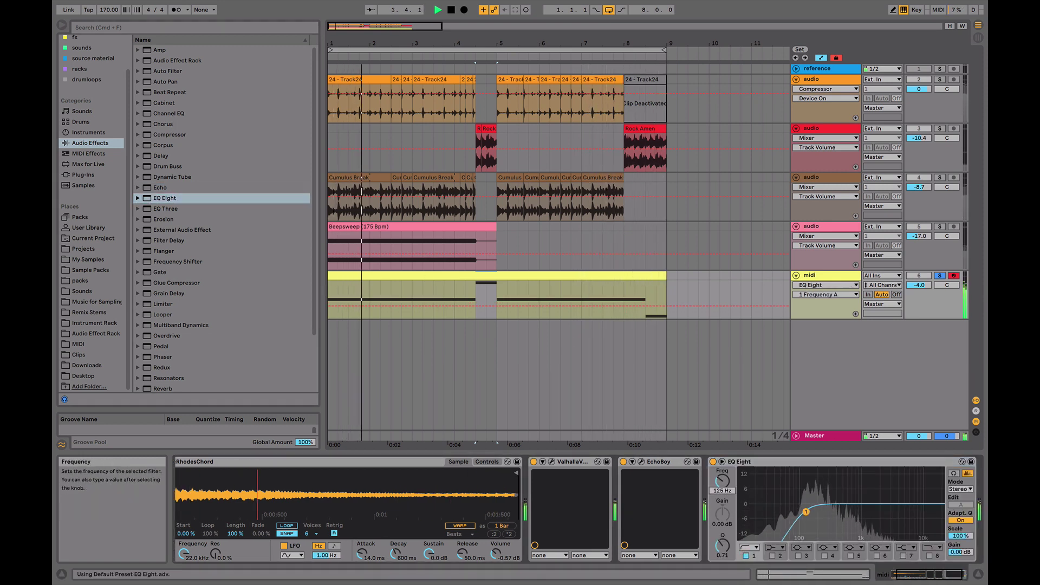
Unsolo the Rhodes MIDI track and lower its volume to -7.0 dB against the full mix
left_click(940, 276)
left_click_drag(920, 285, 919, 292)
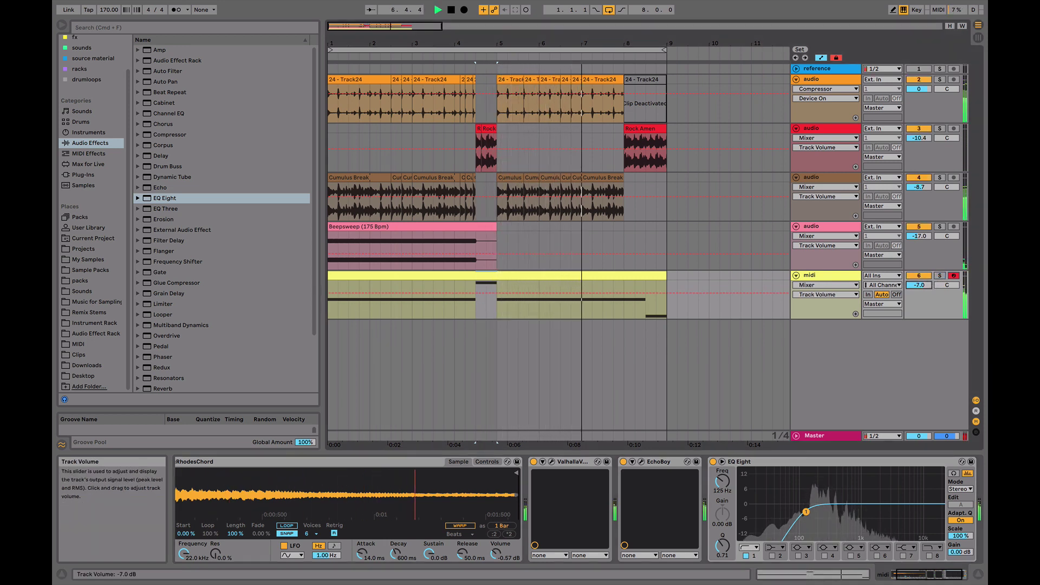
key("space")
Insert a new MIDI track below the Rhodes track and lower the Rhodes track's volume to -9.7 dB during playback
key("ctrl+shift+t")
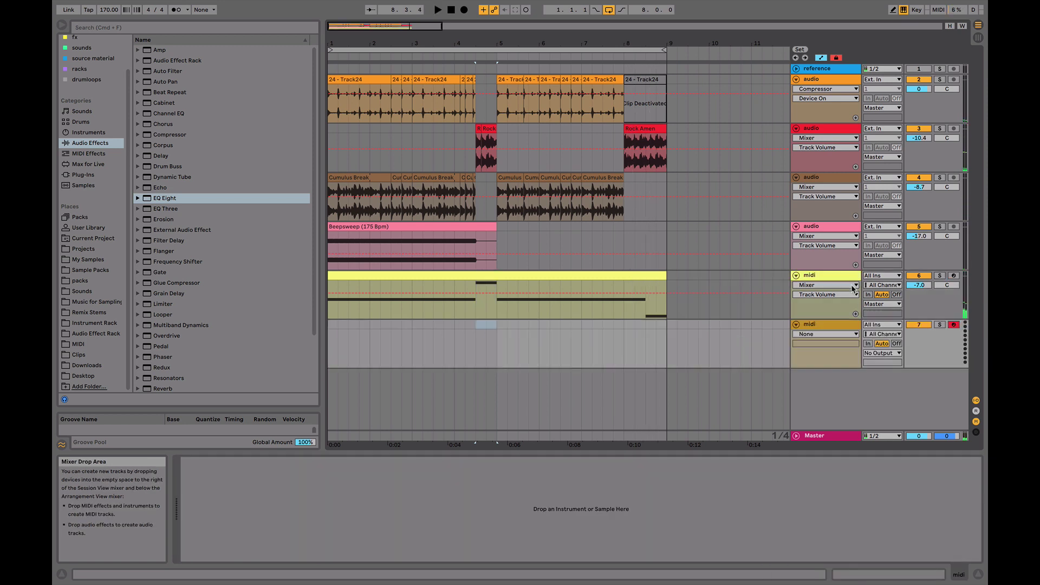
key("space")
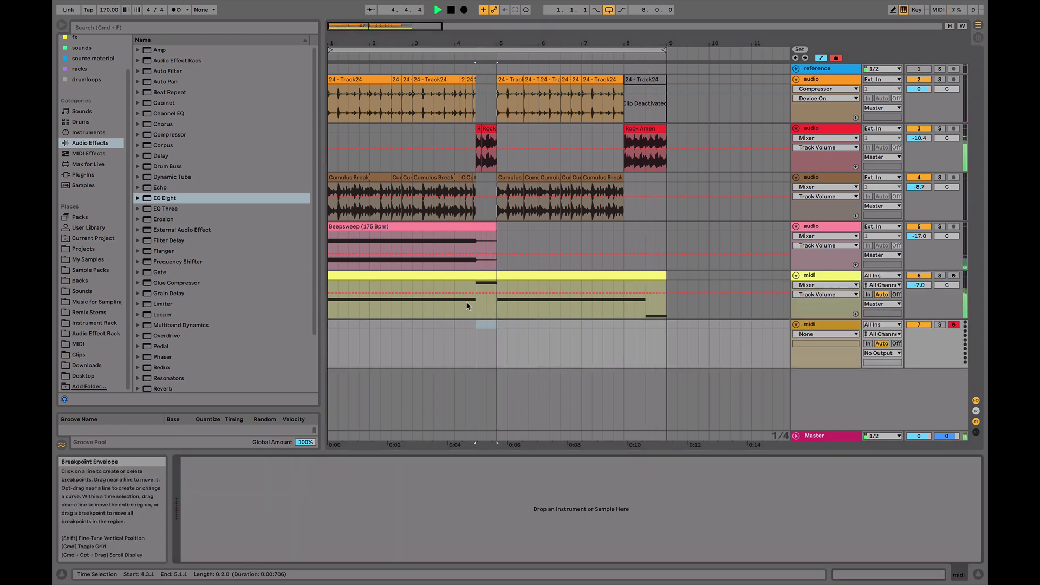
left_click(331, 331)
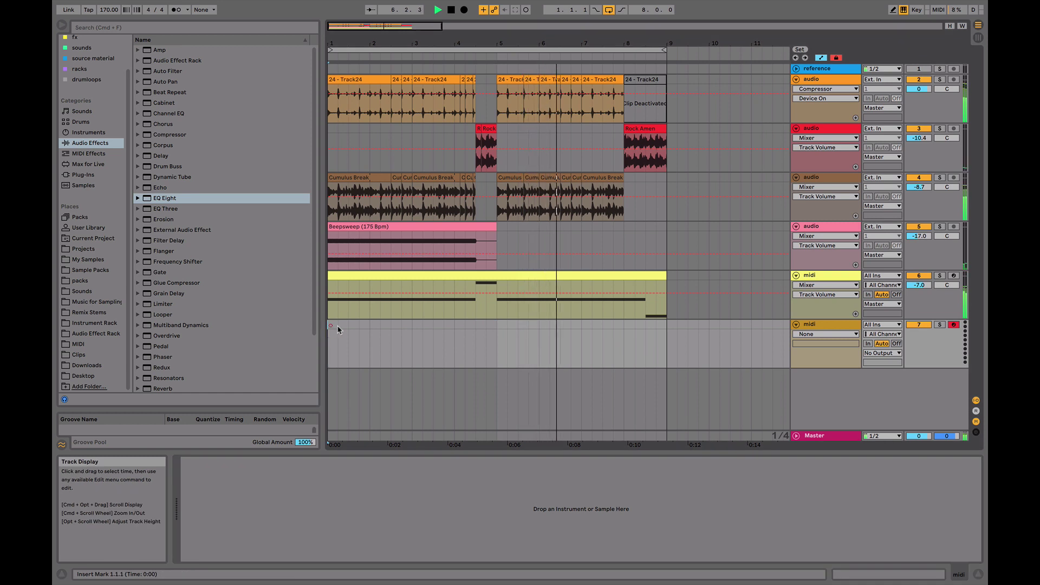
left_click(849, 328)
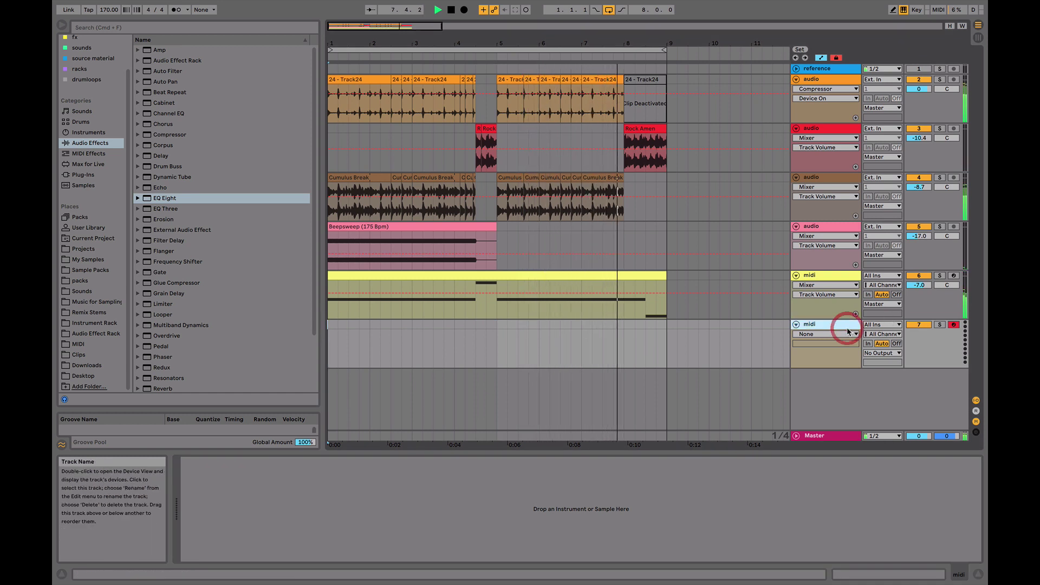
left_click_drag(919, 285, 919, 287)
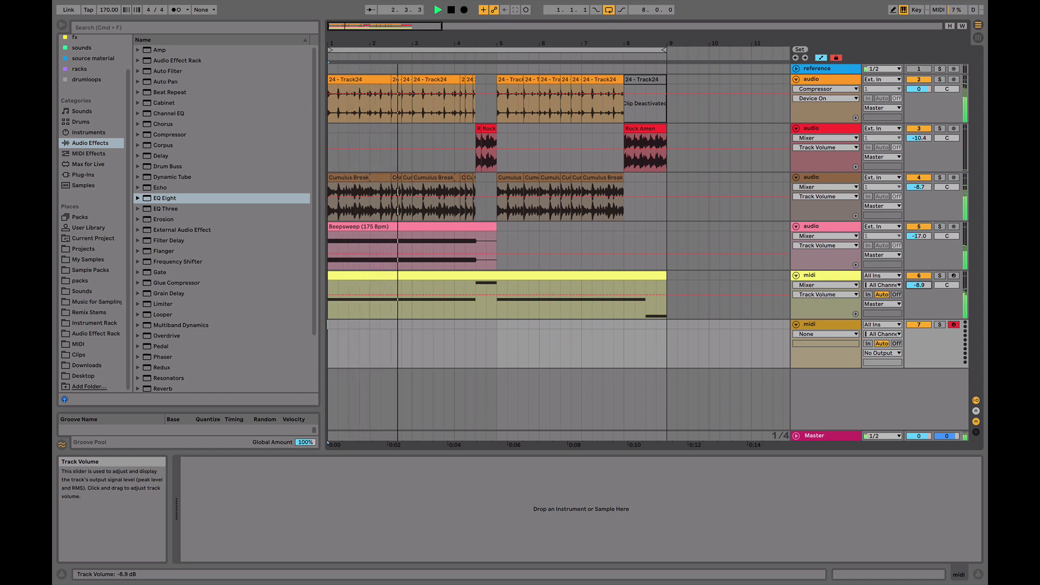
key("space")
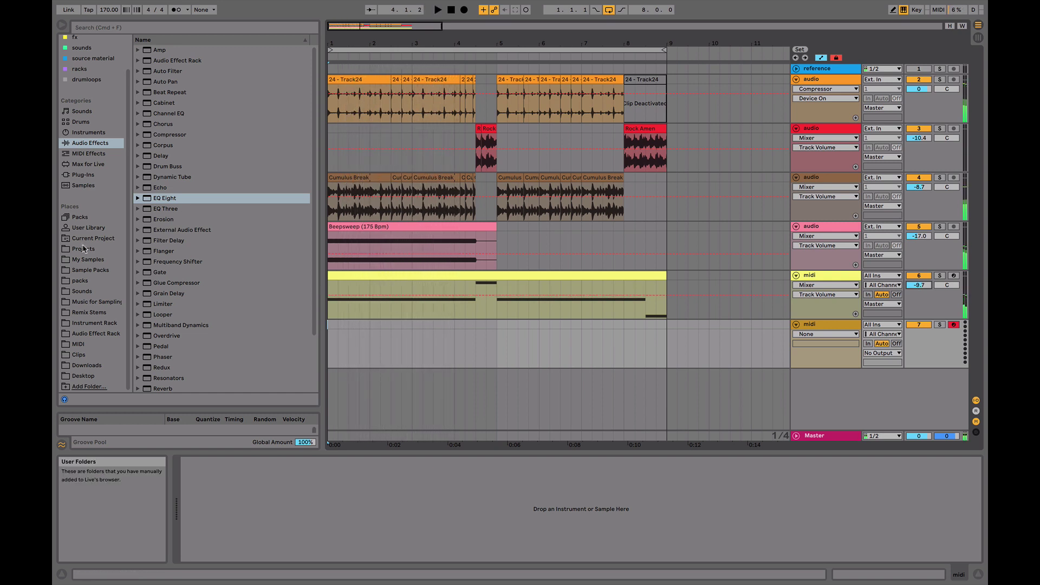
Load What Ya Gonna Sub.wav from the Jungle Jungle sample pack in Downloads onto the new MIDI track
left_click(91, 376)
left_click(92, 368)
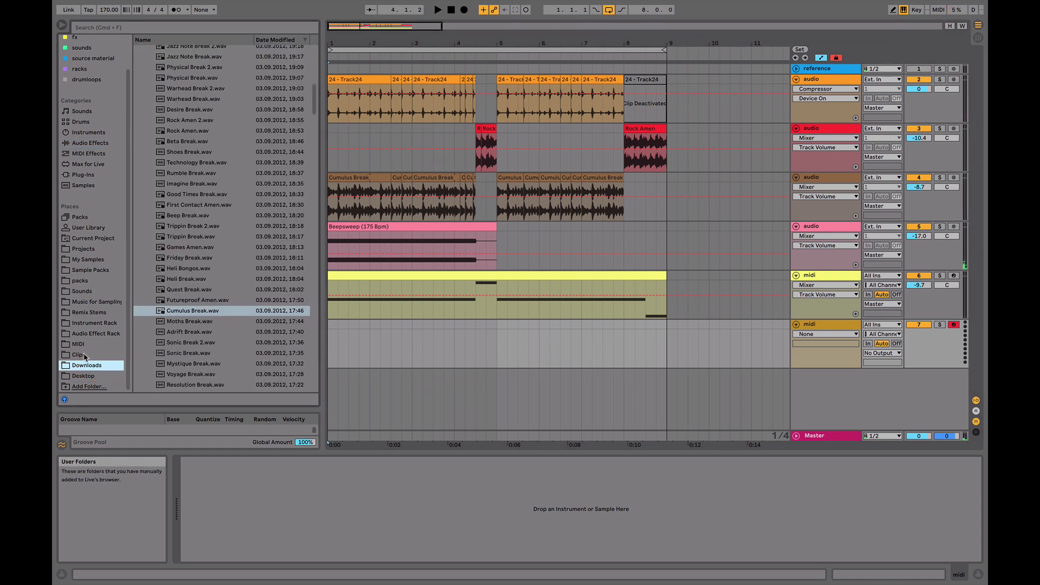
left_click(93, 336)
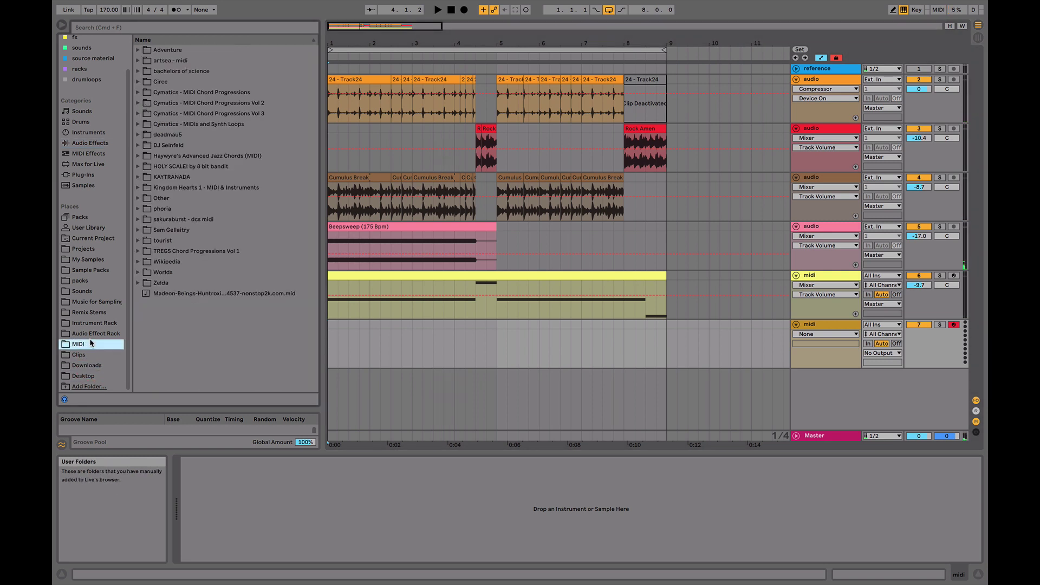
left_click(84, 367)
scroll(177, 317, "up", 10)
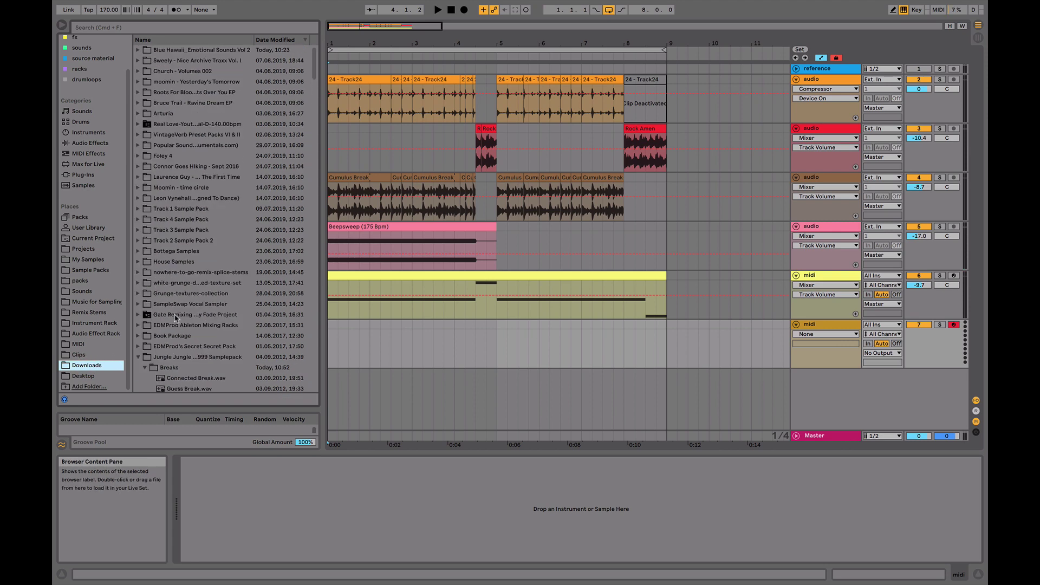
left_click(146, 370)
scroll(157, 347, "down", 10)
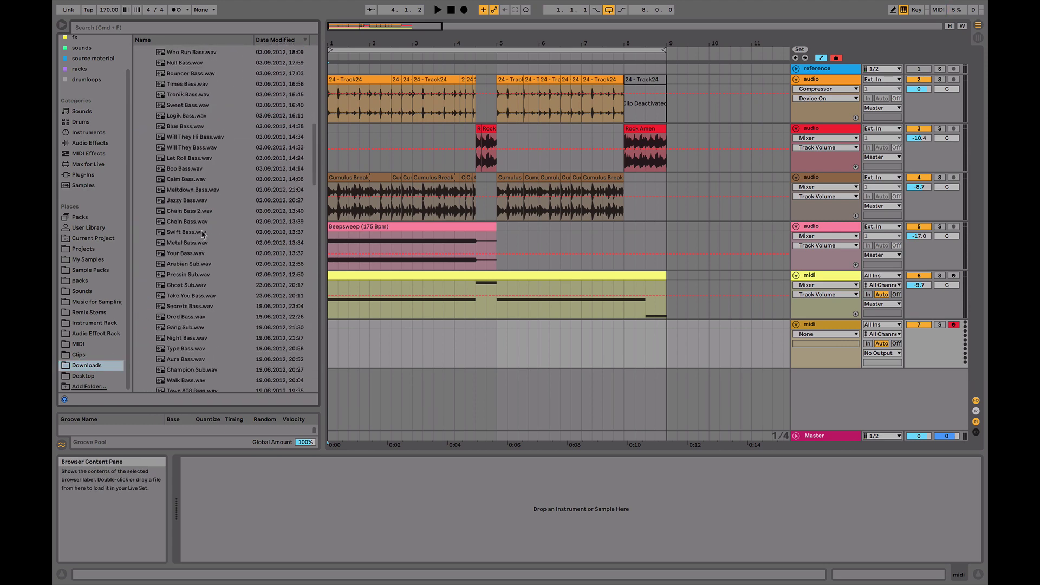
scroll(216, 277, "down", 6)
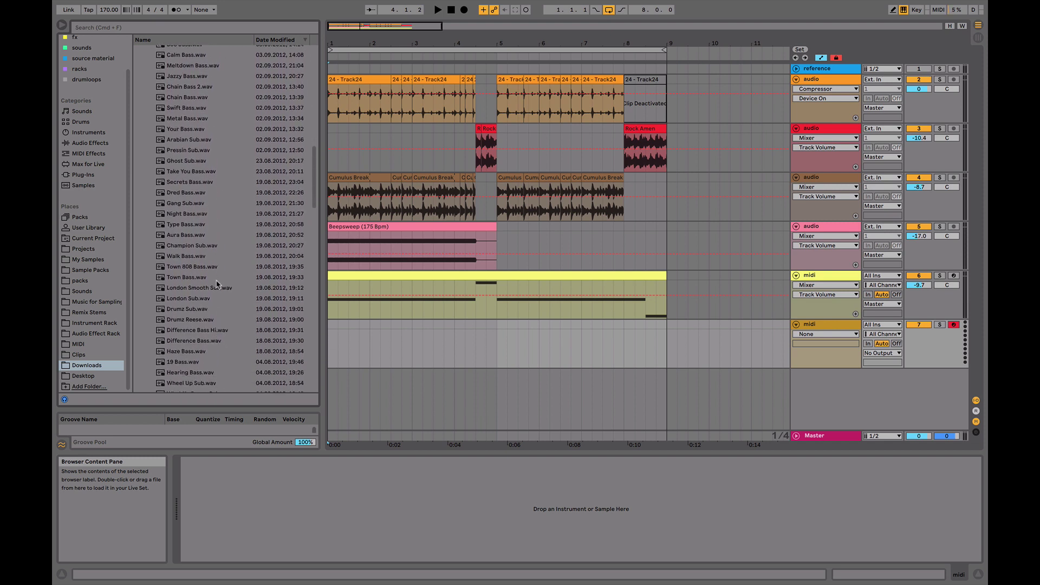
double_click(204, 336)
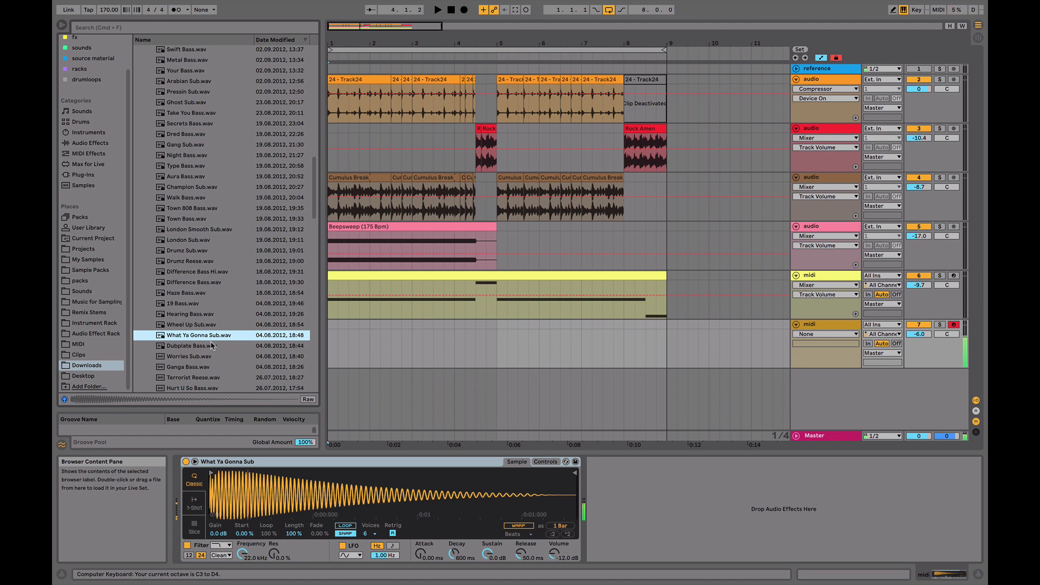
Rehearse from bar 1 and record an eight-bar bass rhythm of F3 notes on the What Ya Gonna Sub track
left_click(337, 334)
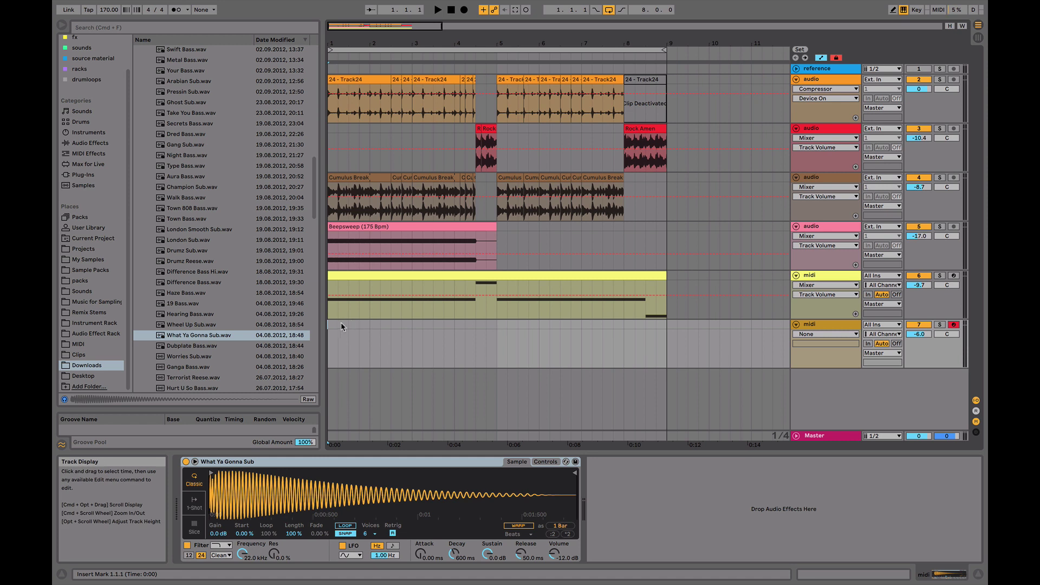
key("space")
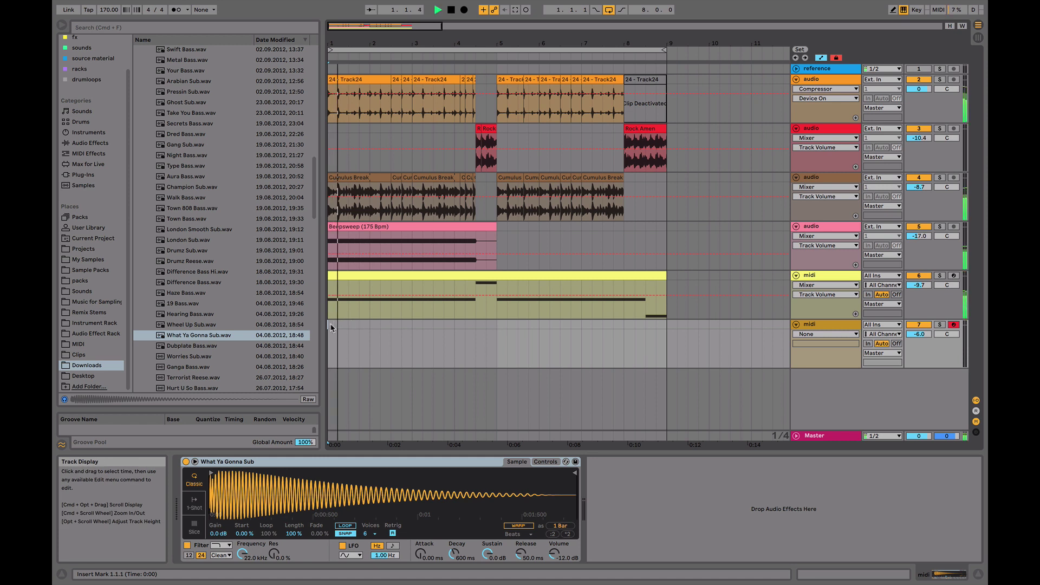
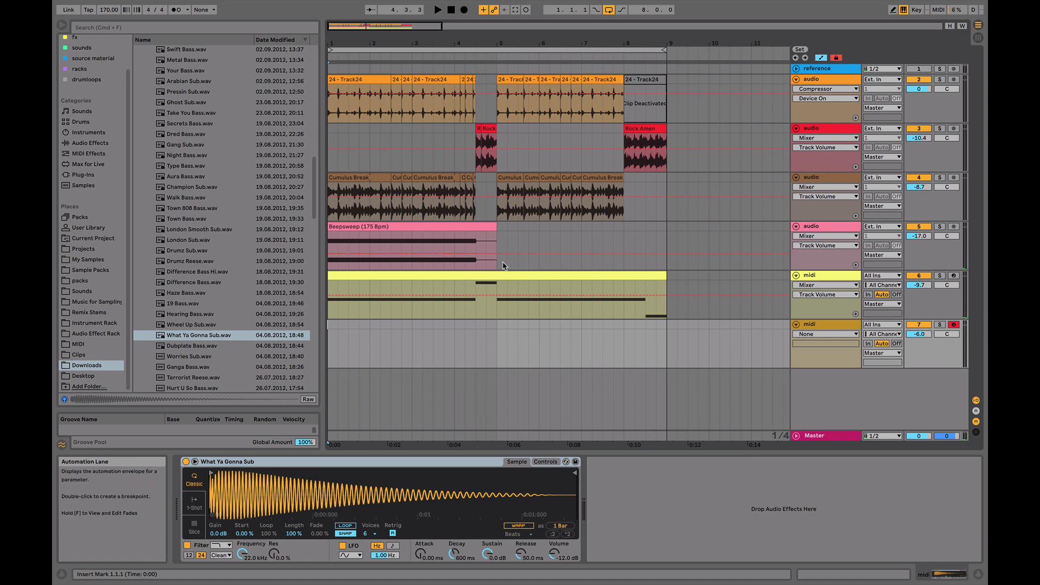
left_click(464, 11)
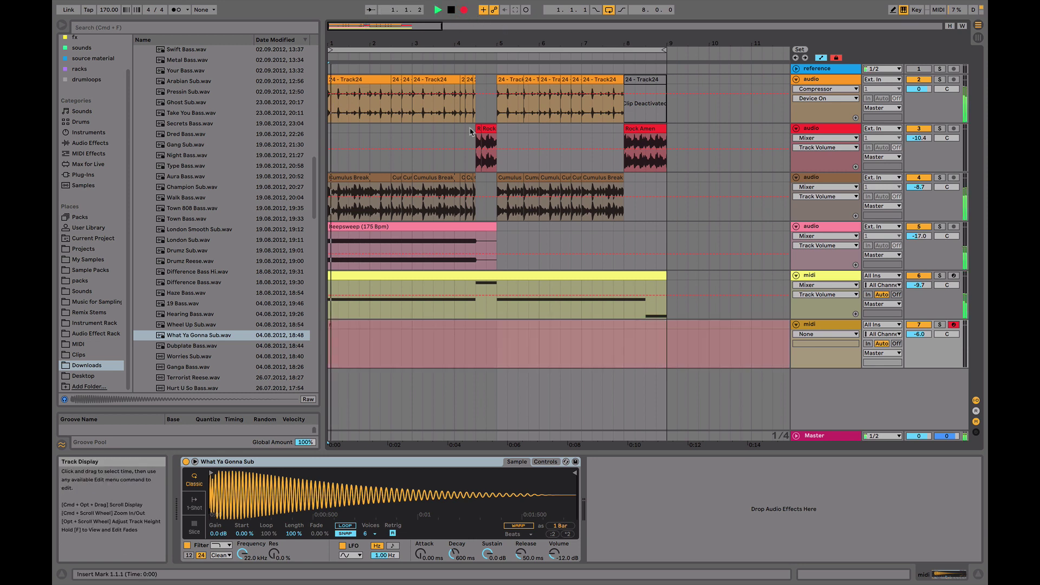
key("a")
key("a")
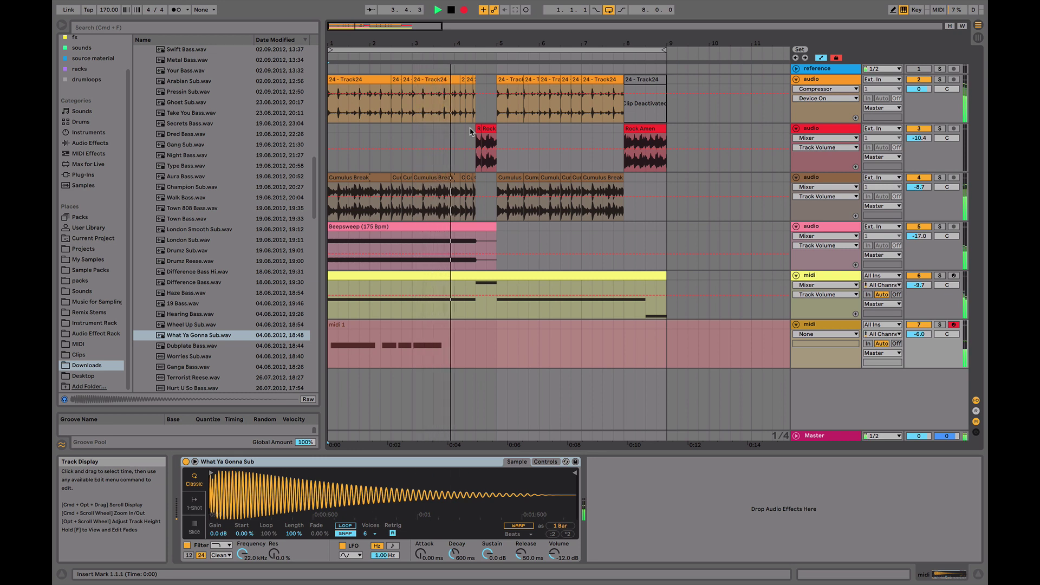
key("a")
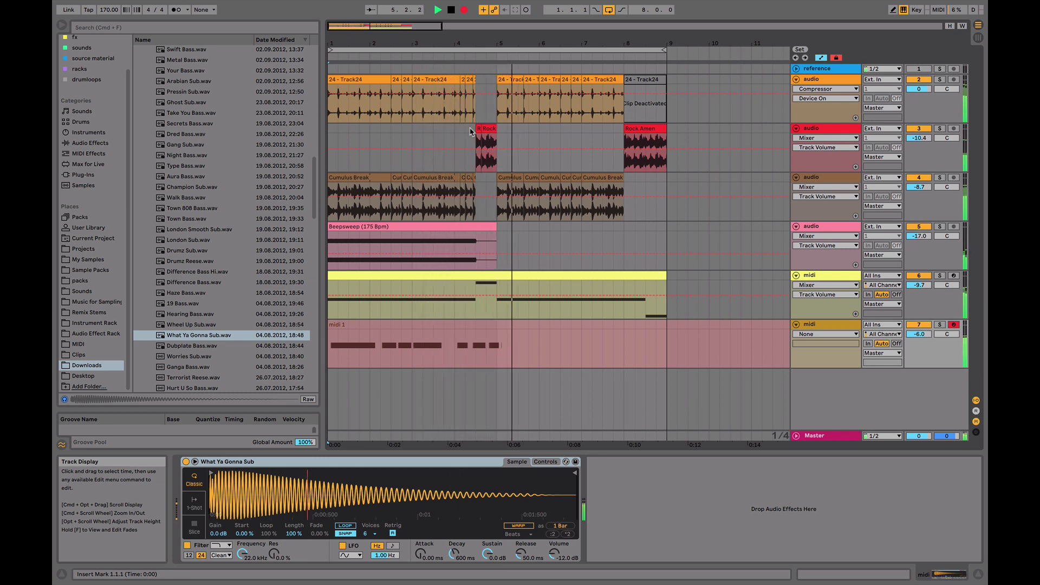
key("a")
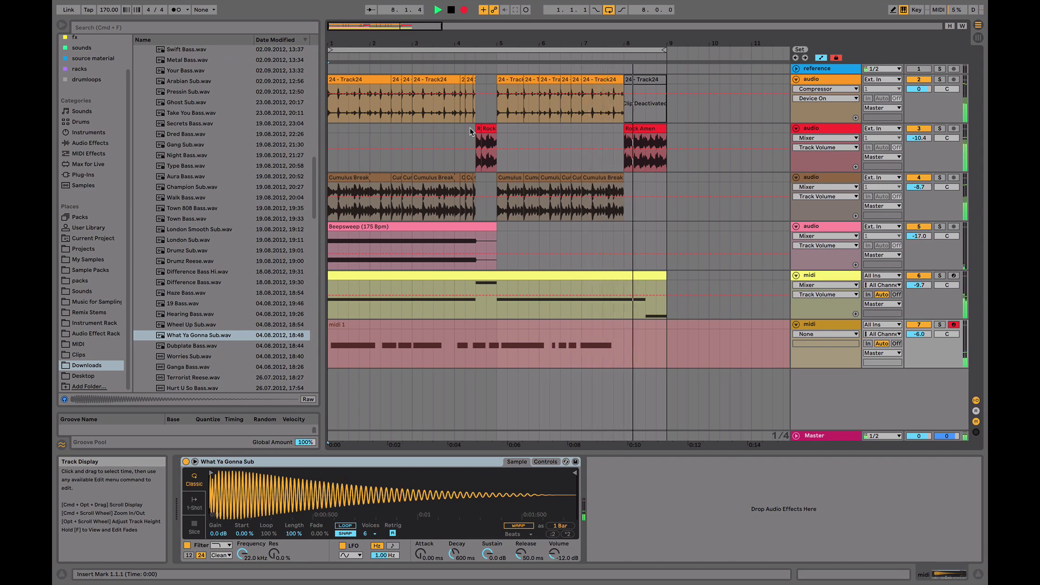
key("a")
key("space")
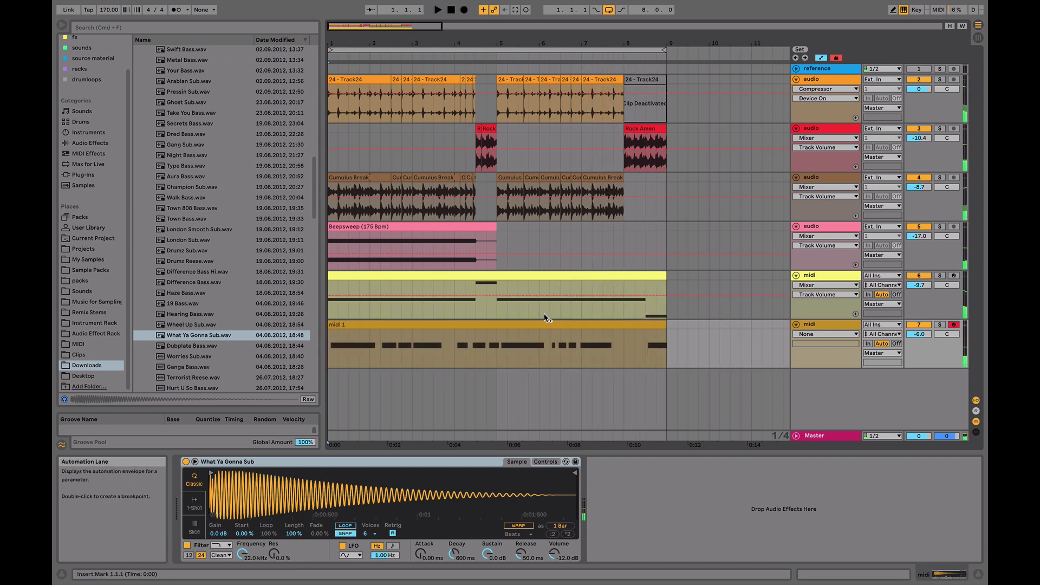
Open the bass clip and align its first five F3 notes with the grid from bar 9 to 12.1.1
double_click(532, 327)
left_click(383, 255)
left_click(381, 223)
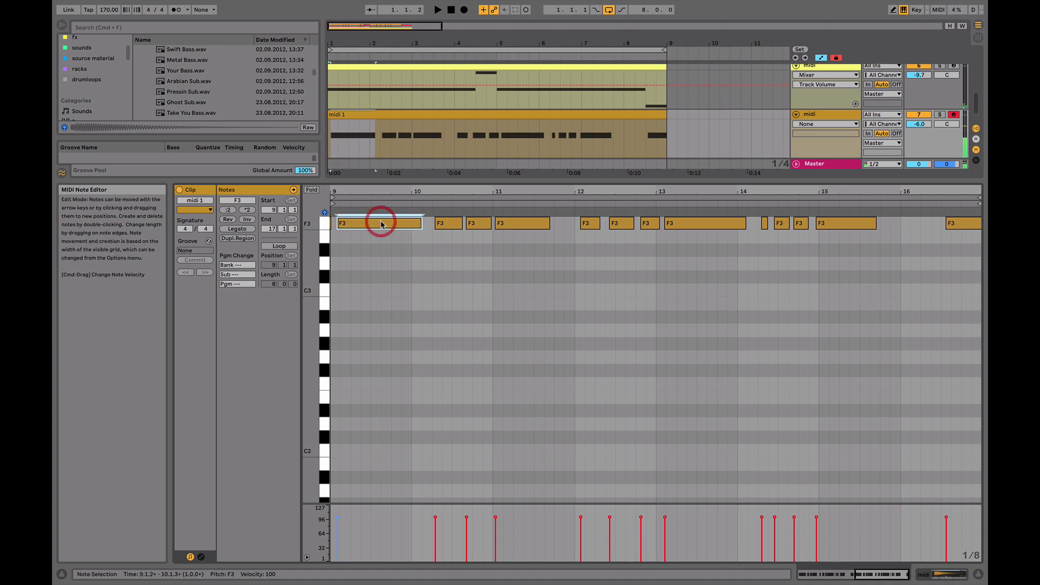
left_click(475, 226)
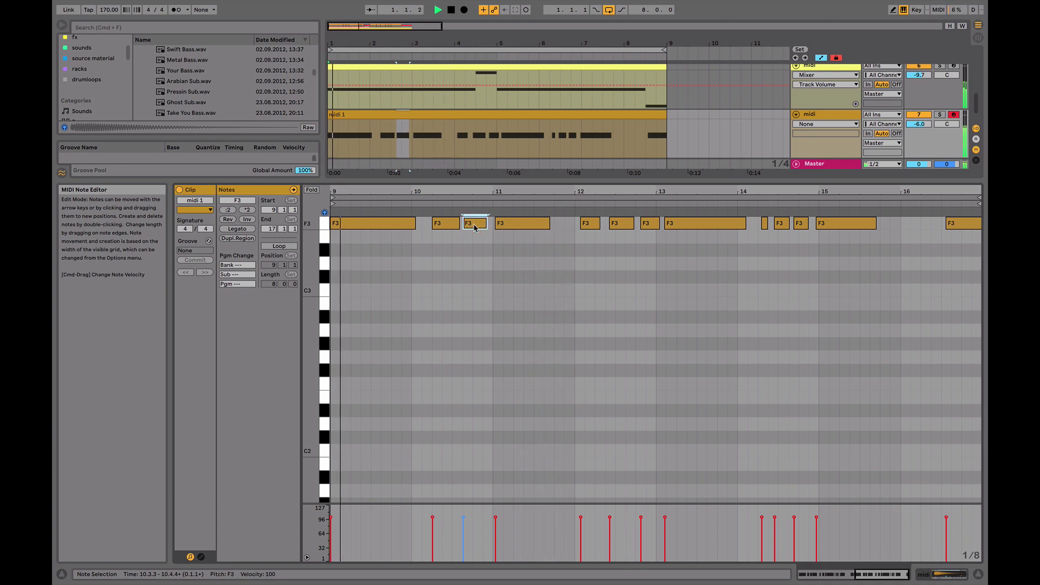
left_click(461, 226)
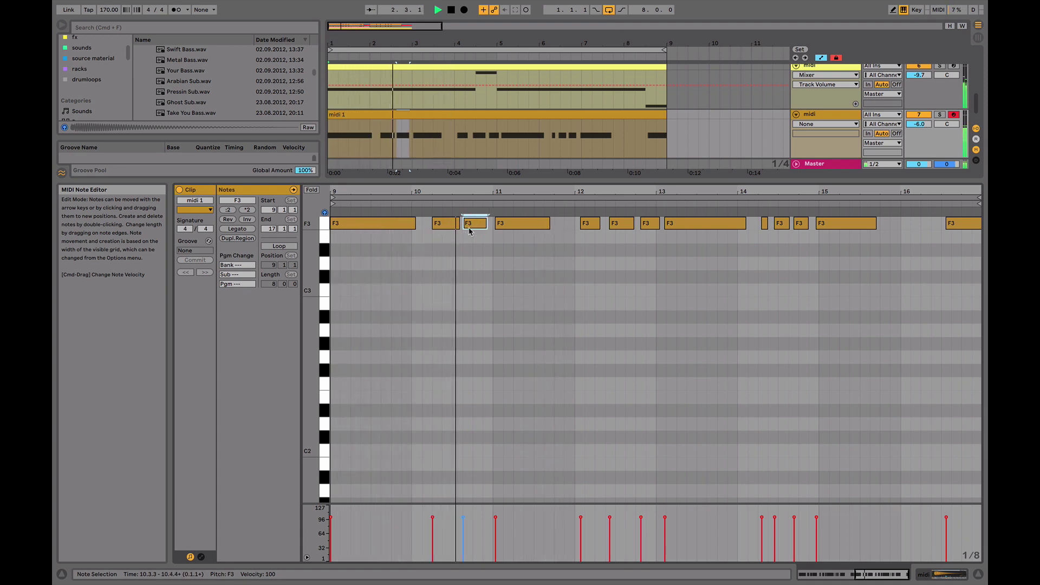
left_click(513, 226)
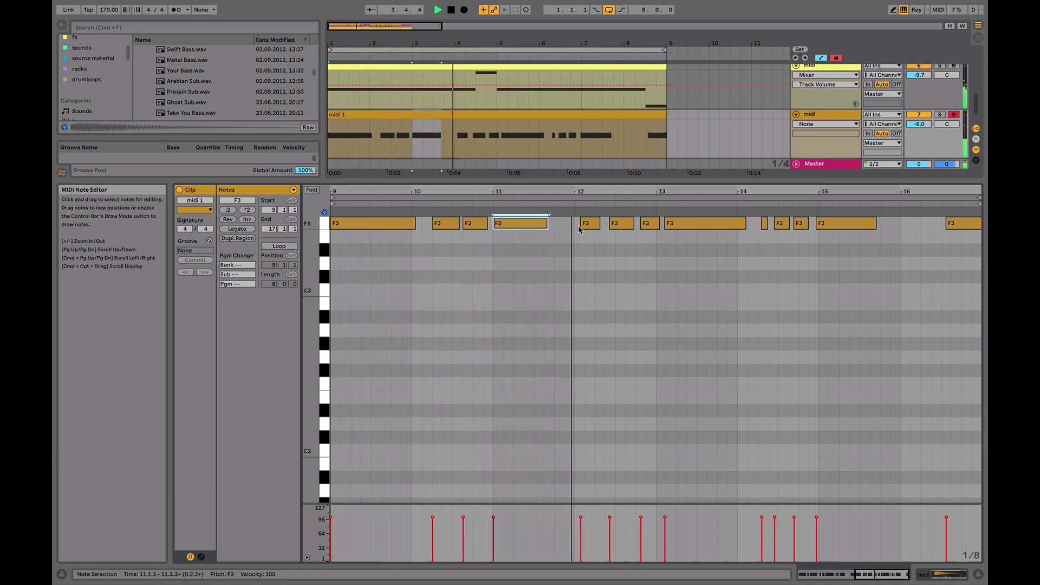
left_click_drag(588, 224, 583, 224)
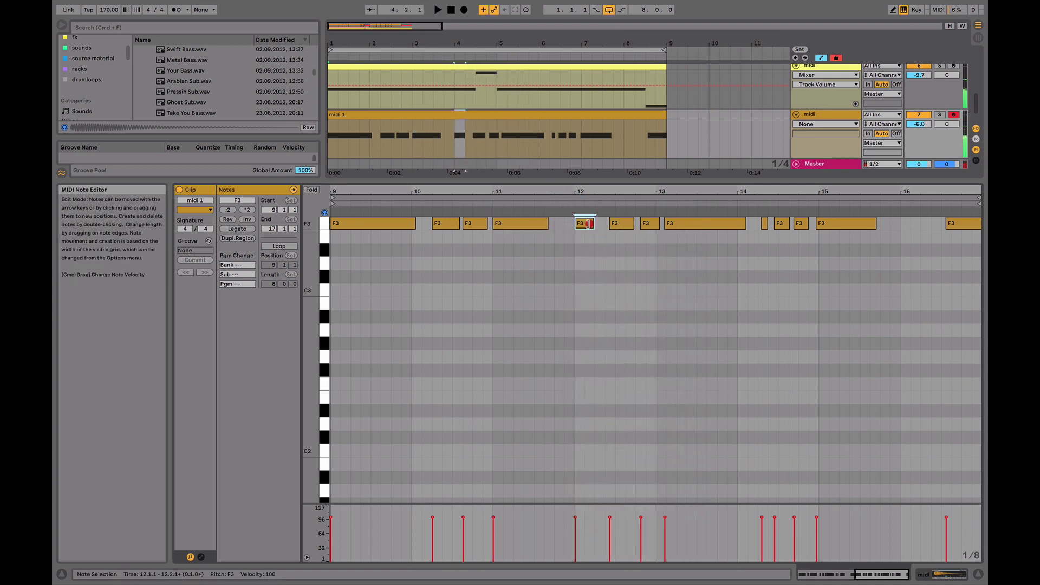
Turn the F3 note at 12.1.1 into three consecutive half-beat notes and play back from there
key("super+d")
key("super+d")
left_click(570, 204)
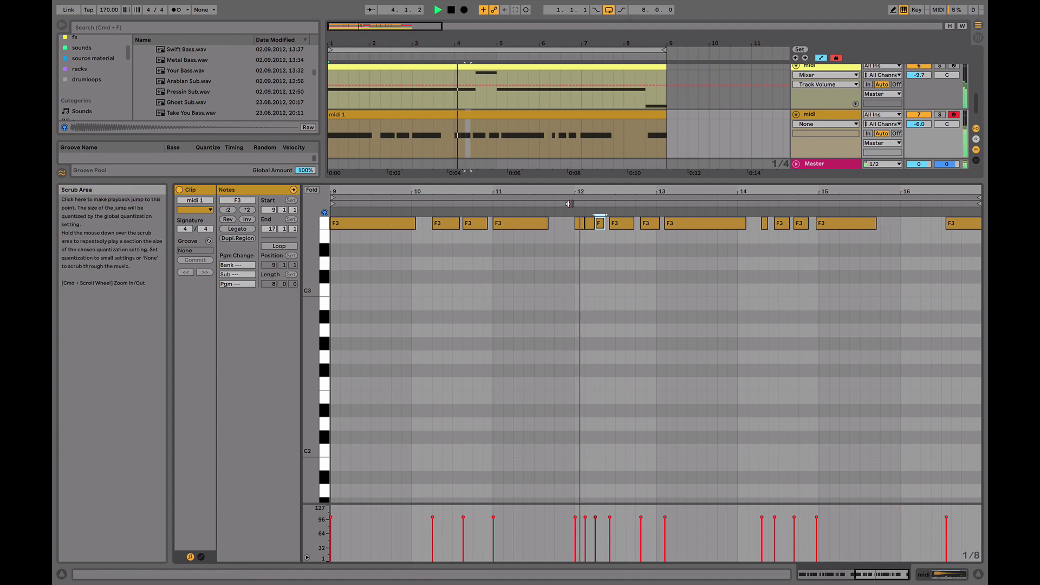
Align the following F3 notes from 12.3 up to the long note at 15.1.1 with the grid
left_click_drag(614, 223, 621, 223)
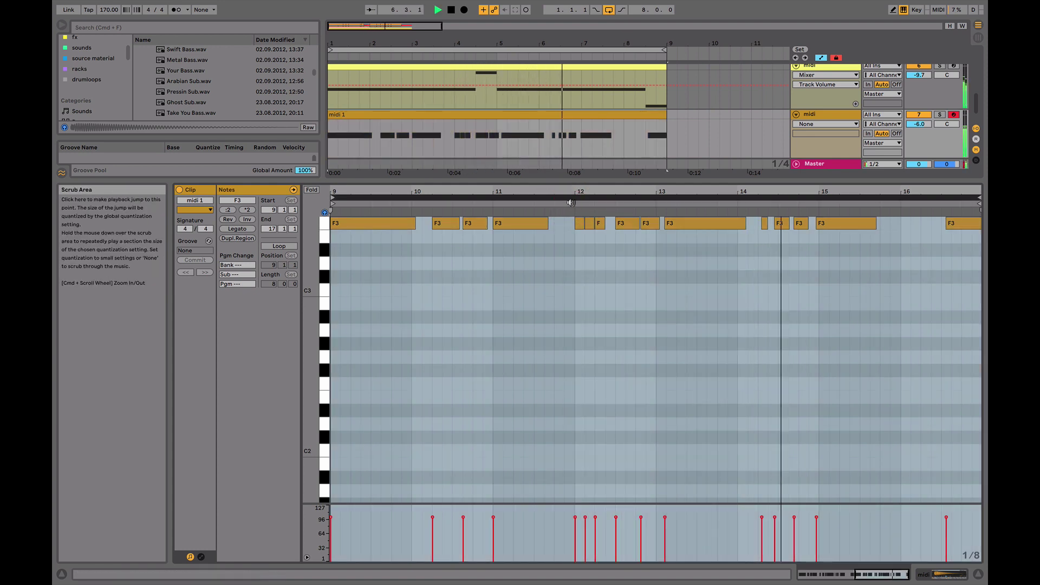
left_click(569, 202)
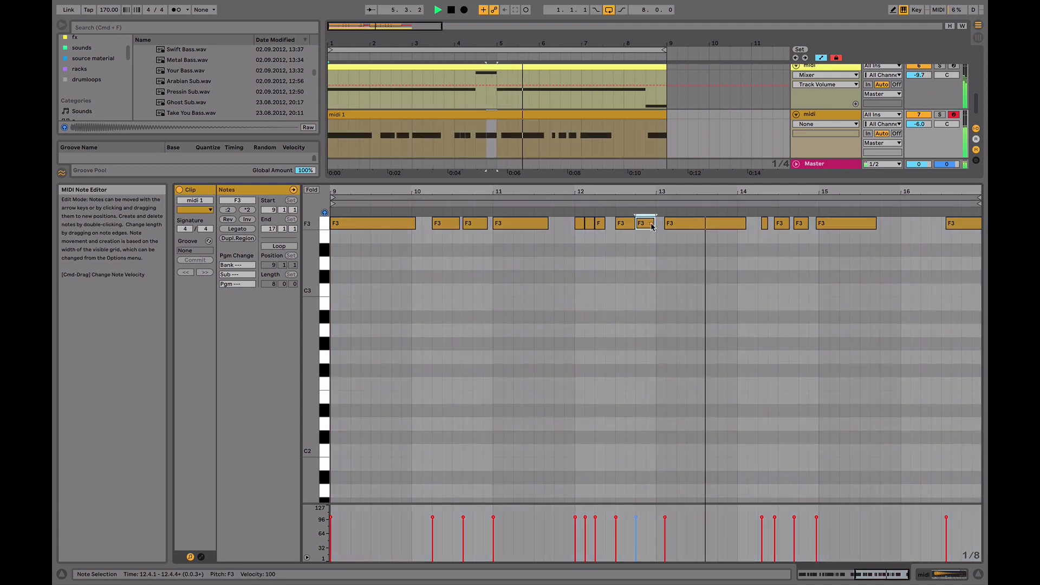
left_click_drag(651, 224, 693, 223)
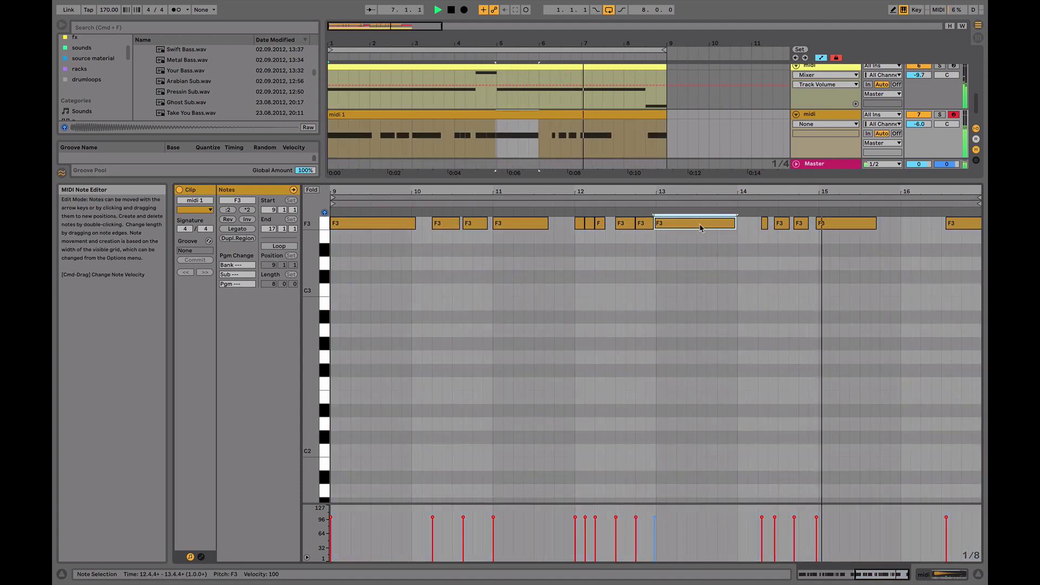
left_click_drag(765, 226, 824, 223)
double_click(801, 223)
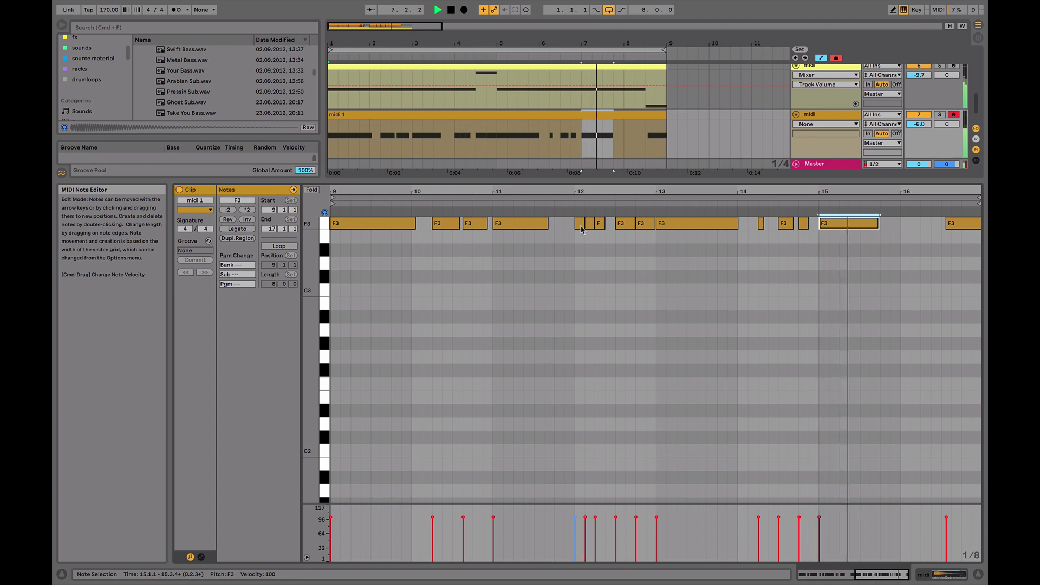
Lengthen the F3 notes at 14.2, 14.3 and 14.4 to one beat each so they join, and audition them
left_click(580, 223)
left_click(620, 223)
key("super+c")
left_click(763, 225)
key("super+v")
key("super+v")
key("super+v")
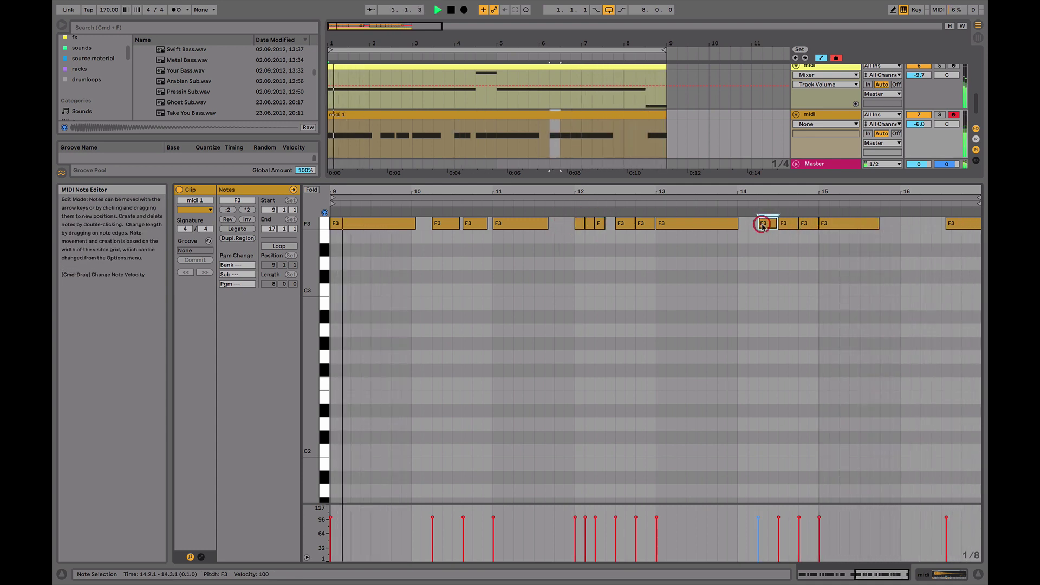
left_click(756, 206)
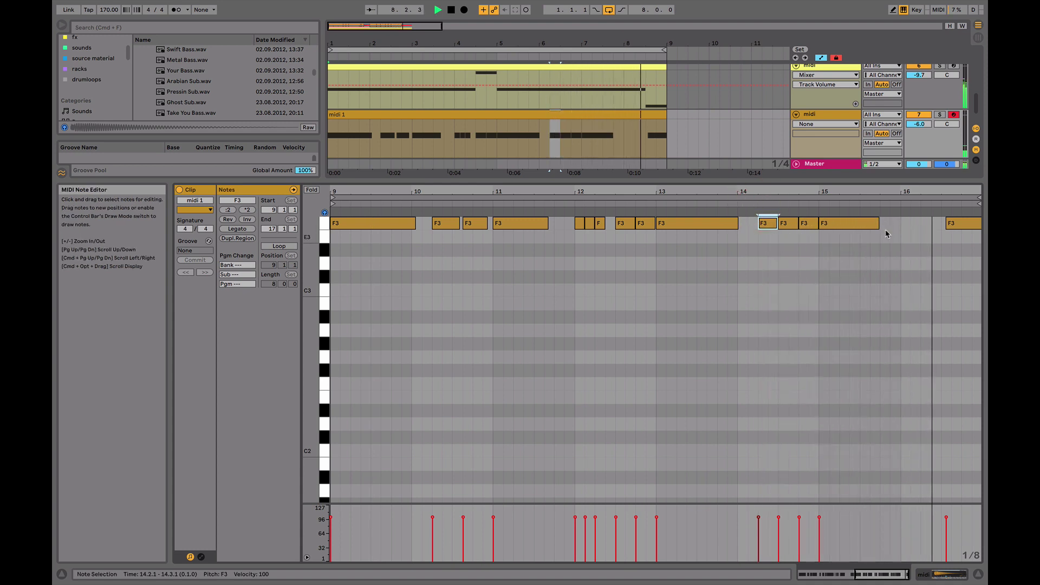
Move the last F3 note to 16.3.1 and extend it to the end of the clip
left_click(957, 229)
left_click_drag(957, 229, 954, 229)
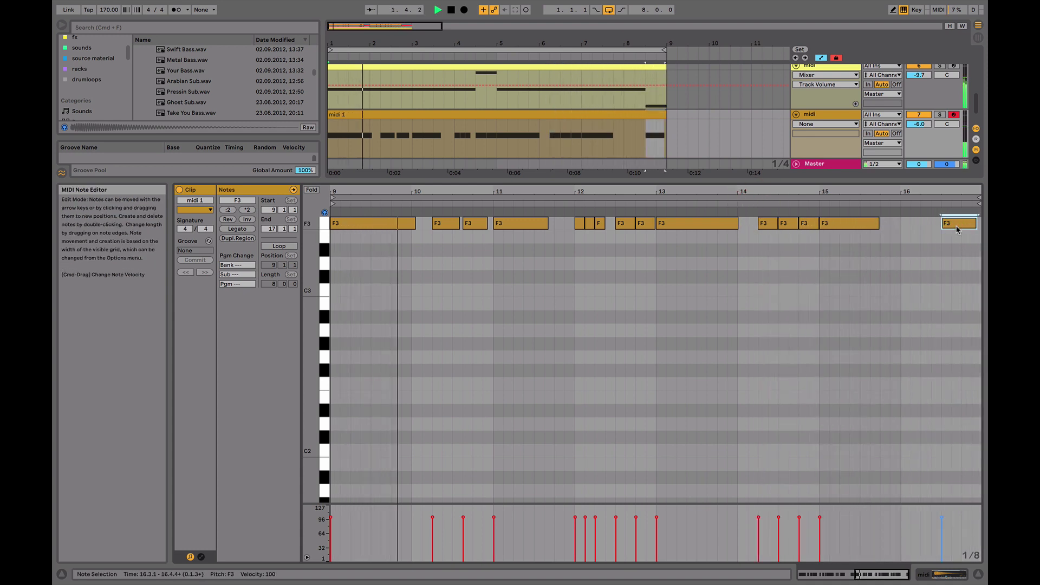
key("shift+Right")
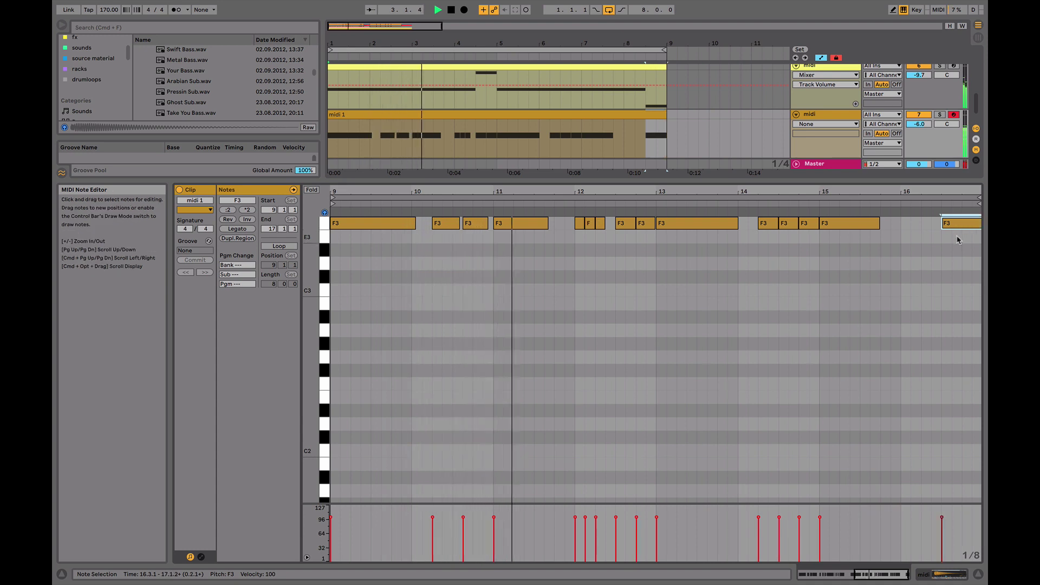
Quantize all the bass notes and transpose them down to D#3
key("space")
key("super+a")
key("super+shift+u")
key("Return")
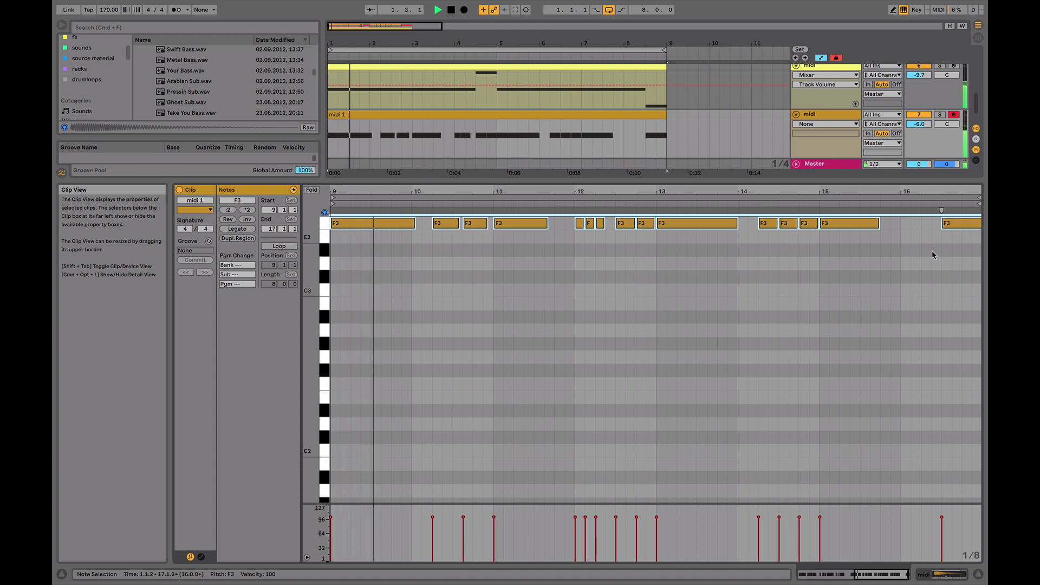
key("Down")
key("Down")
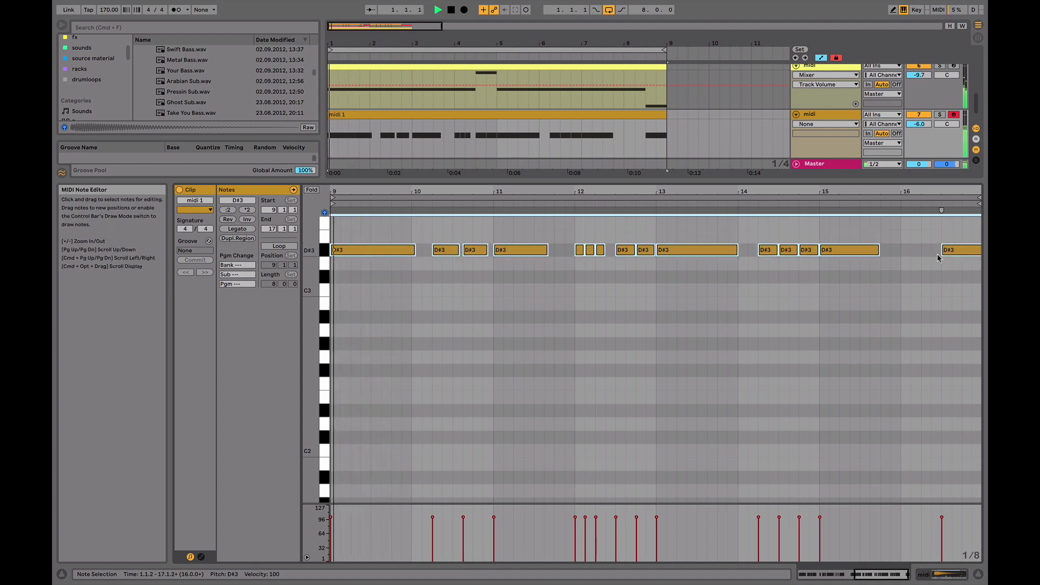
Raise the two notes in the second half of bar 10 to F3 and E3
key("space")
left_click(447, 251)
key("Up")
key("Up")
left_click(465, 250)
key("Up")
key("space")
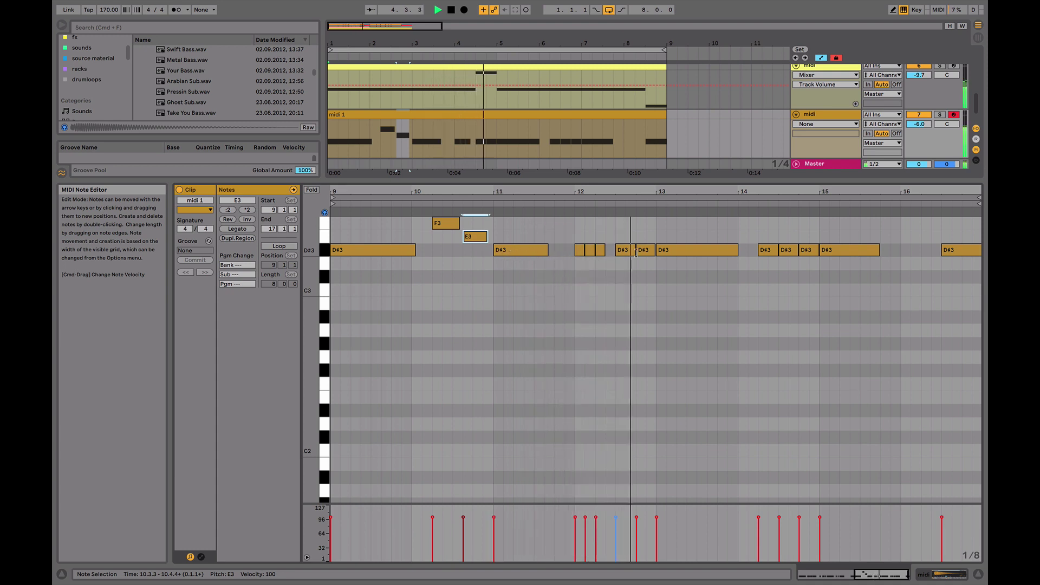
Raise the short note at 12.1.3 to G#3 and lengthen the D#3 note after it to meet the next note
left_click(590, 251)
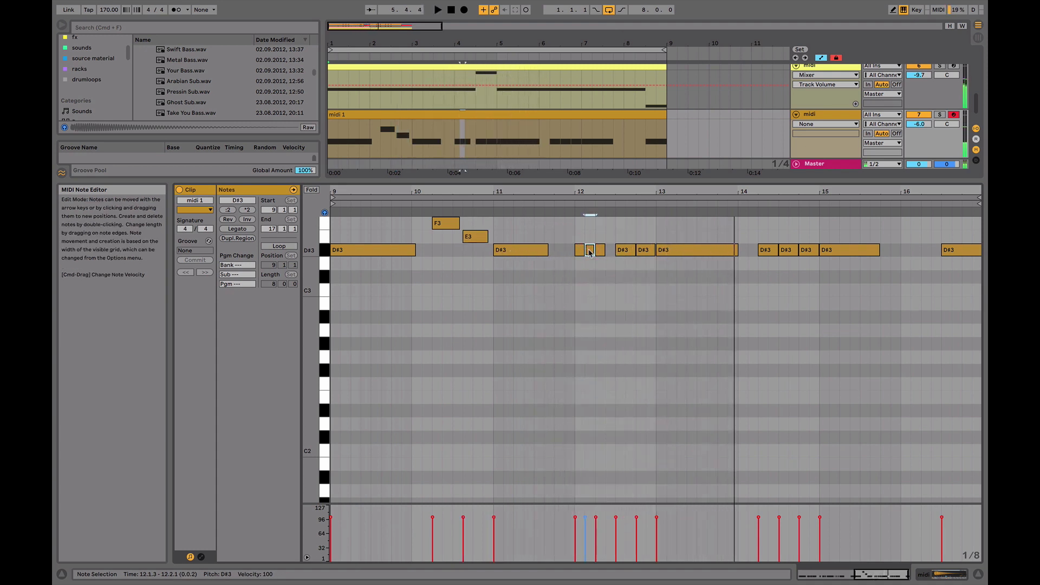
key("Up")
key("Up")
key("Up")
key("Up")
key("Up")
key("space")
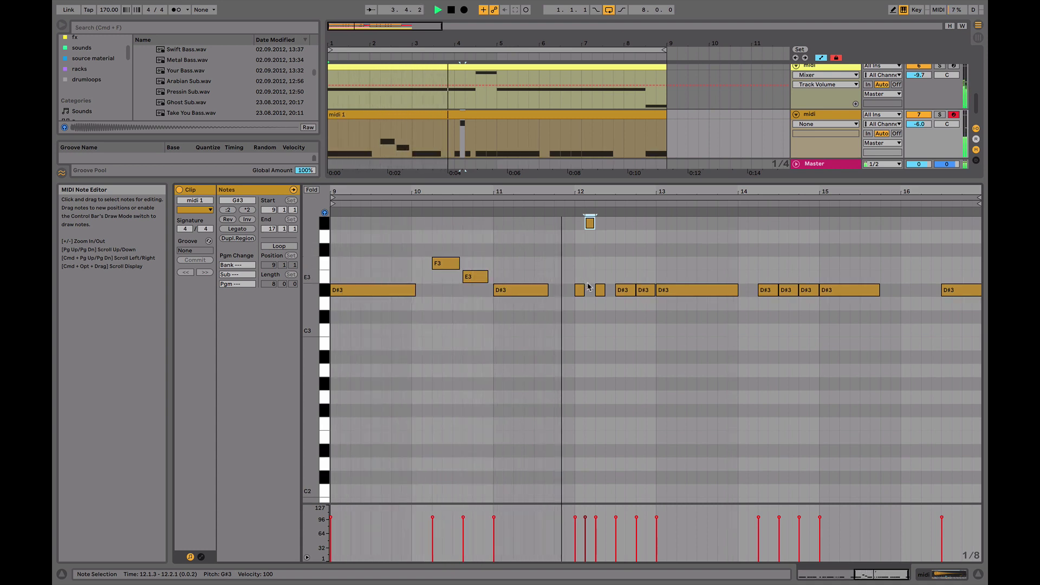
left_click_drag(606, 290, 616, 290)
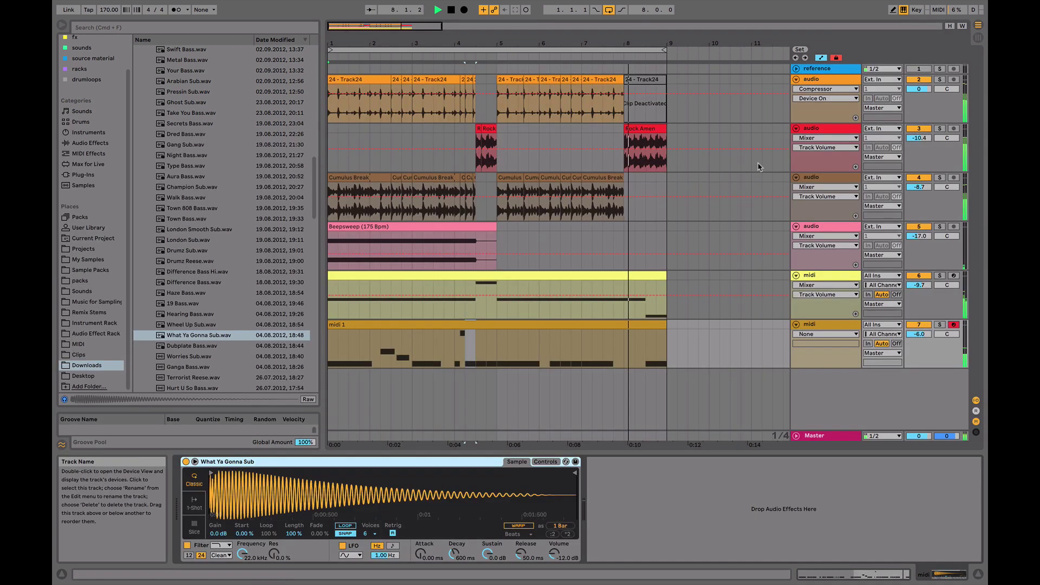
Switch the What Ya Gonna Sub sample to 1-Shot mode and balance the bass at -4.7 dB against Beepsweep at -18.0 dB
key("space")
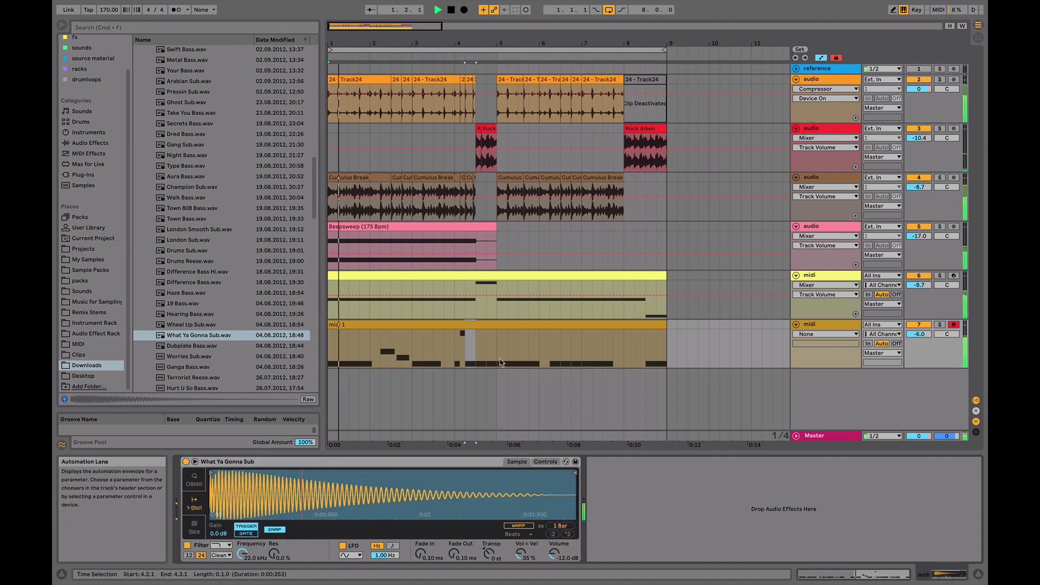
left_click_drag(920, 334, 920, 326)
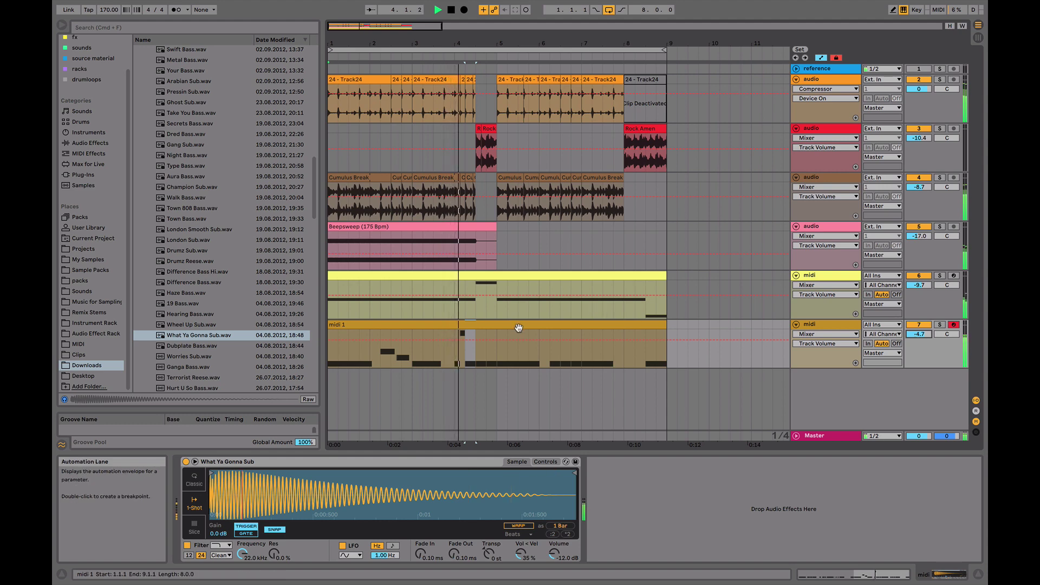
left_click_drag(919, 236, 920, 236)
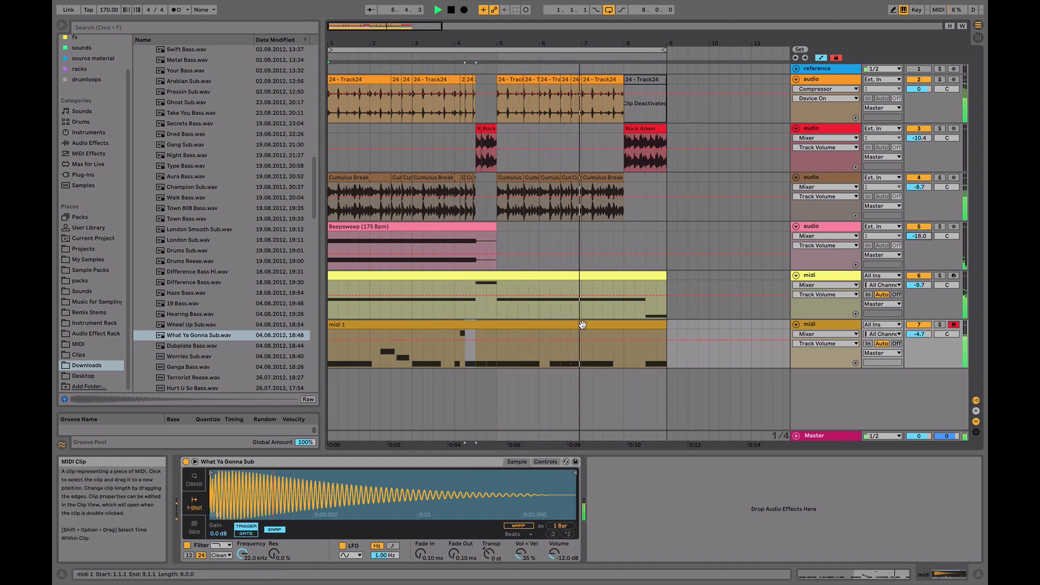
Change the last two bass notes of bar 14 to F#3 and F3, and those of bar 12 to D3 and C#3
double_click(592, 342)
left_click_drag(794, 292, 795, 250)
left_click_drag(813, 295, 813, 269)
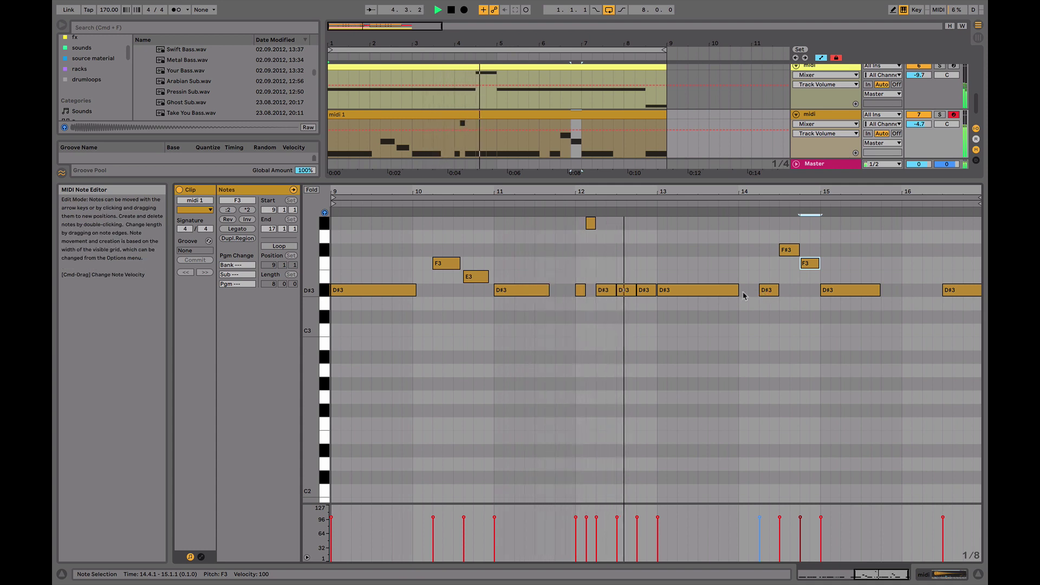
mouse_move(644, 292)
left_mouse_down()
mouse_move(645, 318)
mouse_move(626, 303)
left_mouse_up()
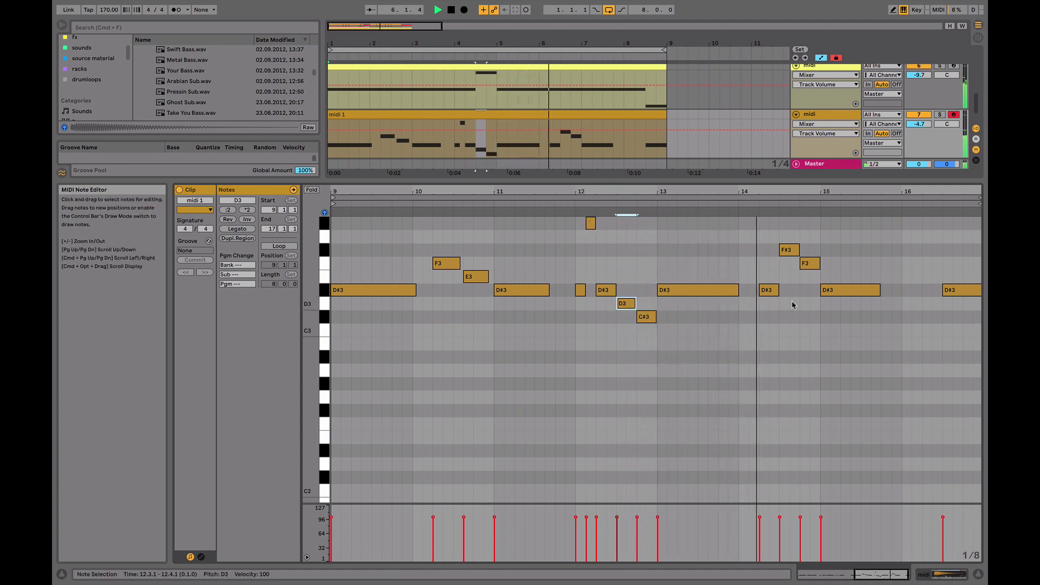
Add a one-beat bass note at 16.2.1, raise it to D#4 and audition it
double_click(928, 292)
key("shift+Up")
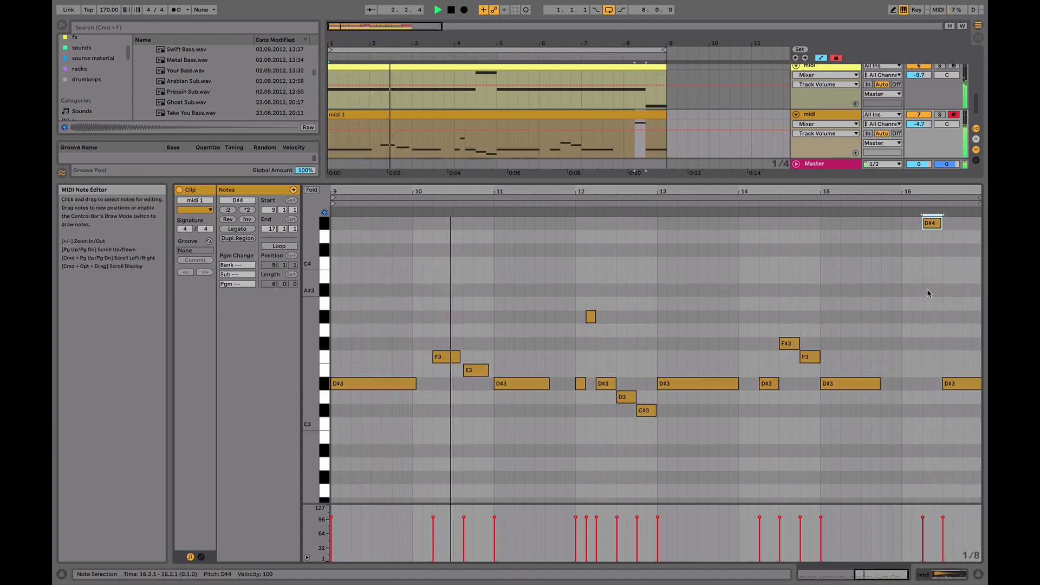
left_click(902, 204)
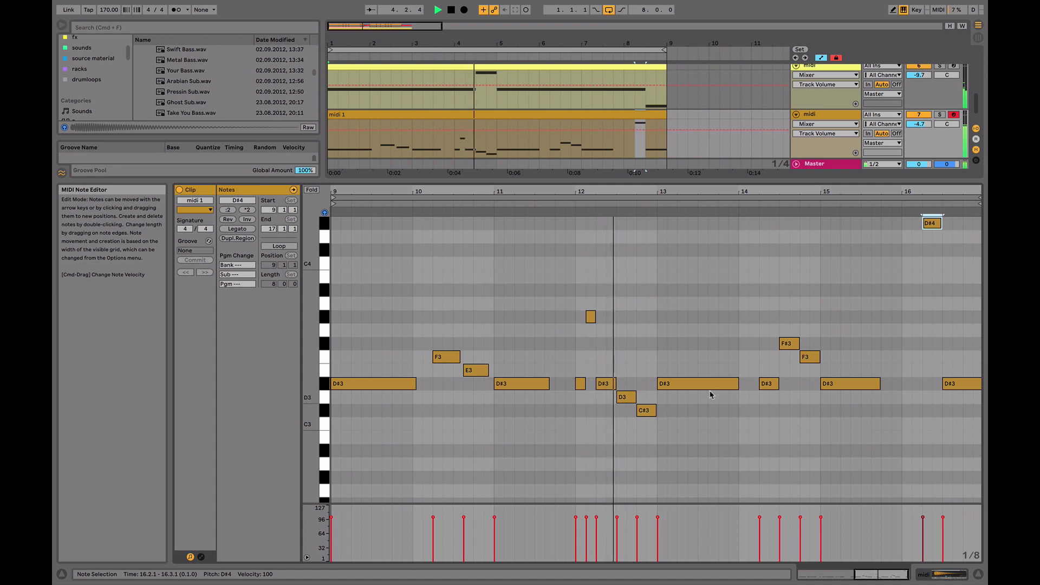
Raise the bass note at 14.2.1 to A#3 and set the bass track's volume to -4.2 dB during playback
left_click(767, 385)
key("space")
key("Up")
key("Up")
key("Up")
key("Up")
key("Up")
key("Up")
key("Up")
key("space")
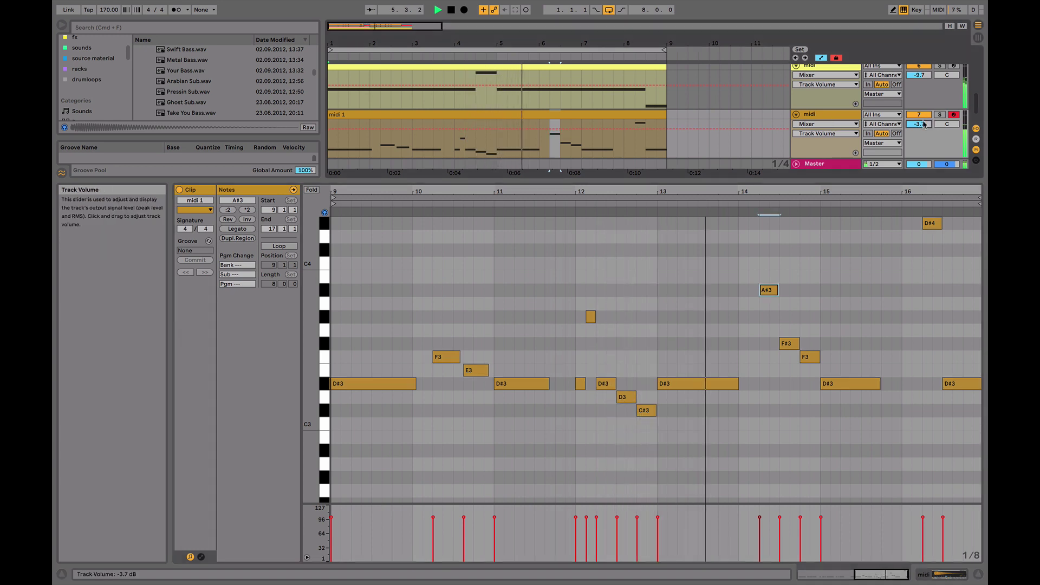
left_click_drag(925, 124, 925, 119)
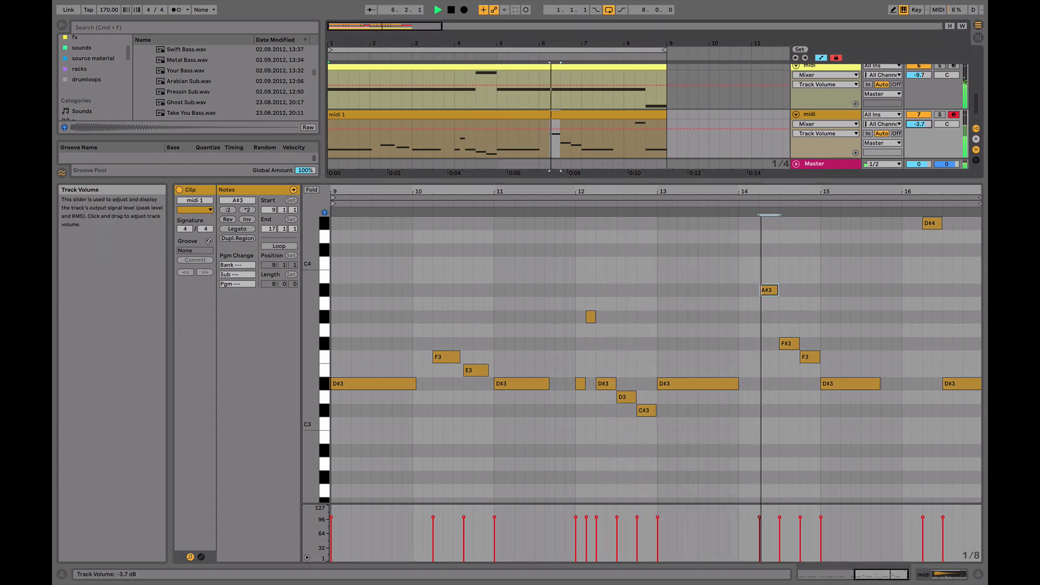
left_click(848, 114)
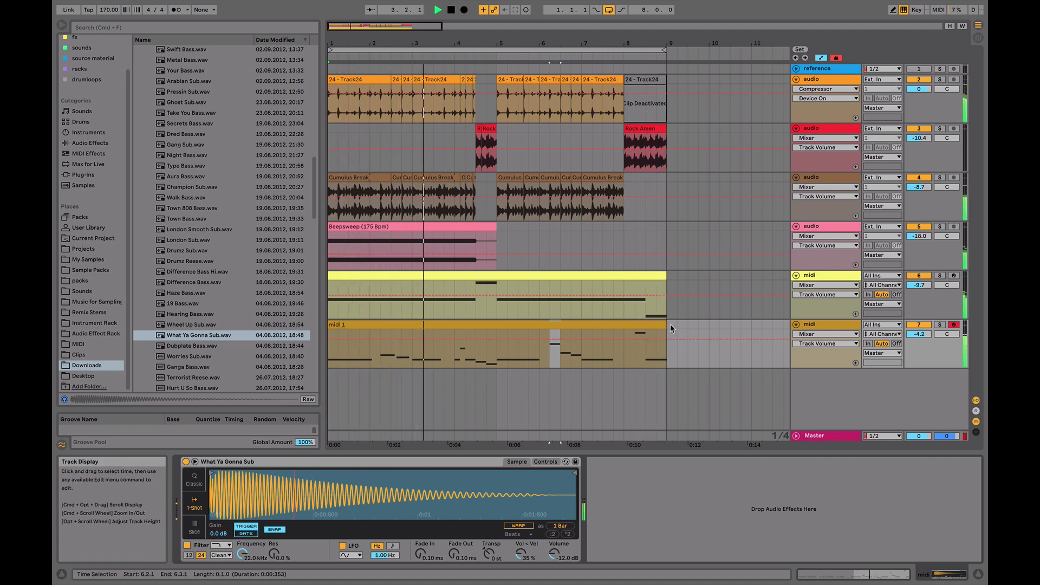
Duplicate the whole eight-bar arrangement on all tracks so the copy fills bars 9 to 17
left_click_drag(670, 324, 397, 147)
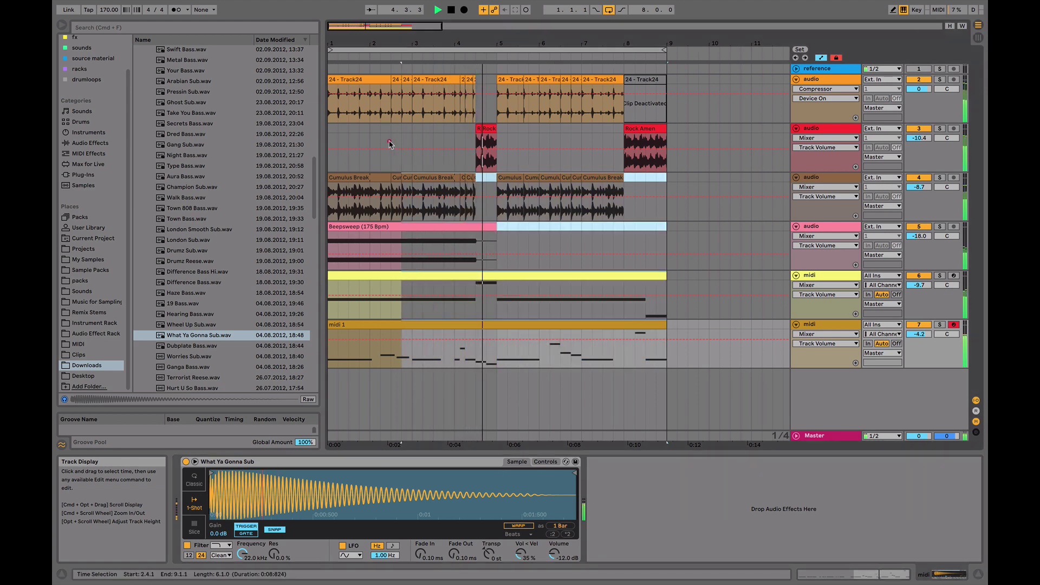
left_click(394, 50)
key("super+d")
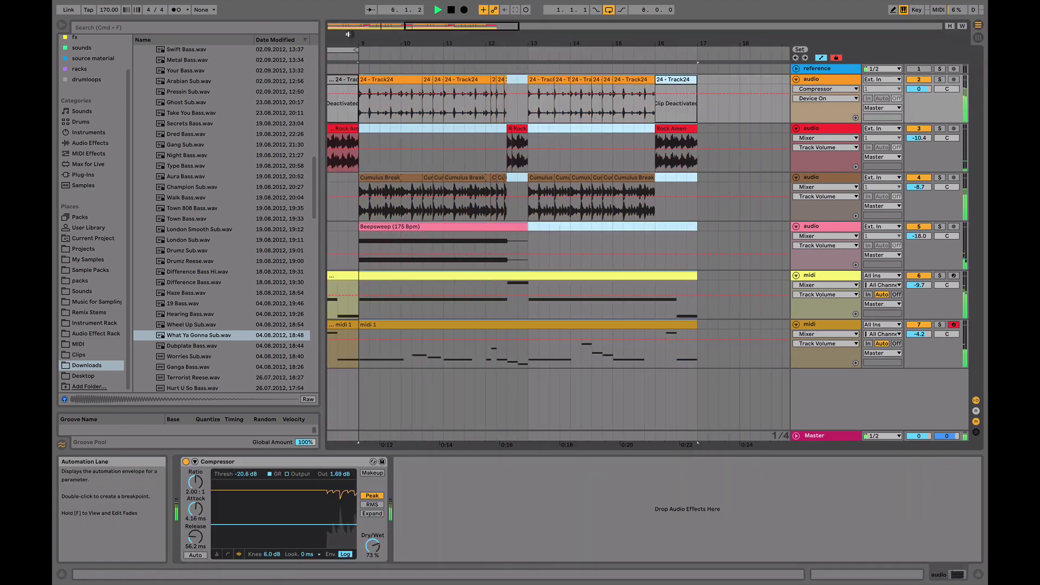
key("minus")
key("minus")
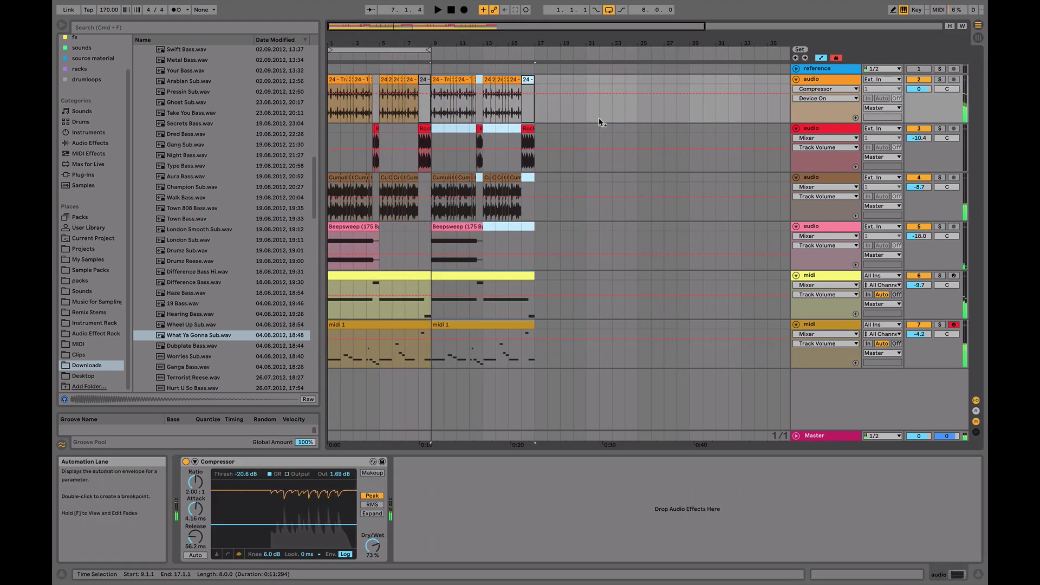
Insert a new MIDI track below the What Ya Gonna Sub bass track
left_click(832, 325)
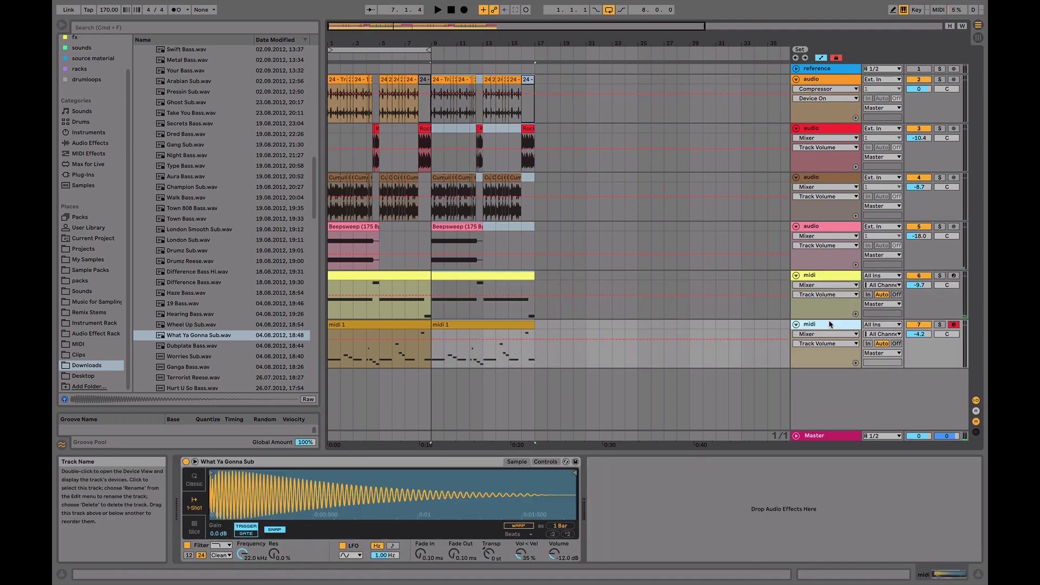
key("super+shift+t")
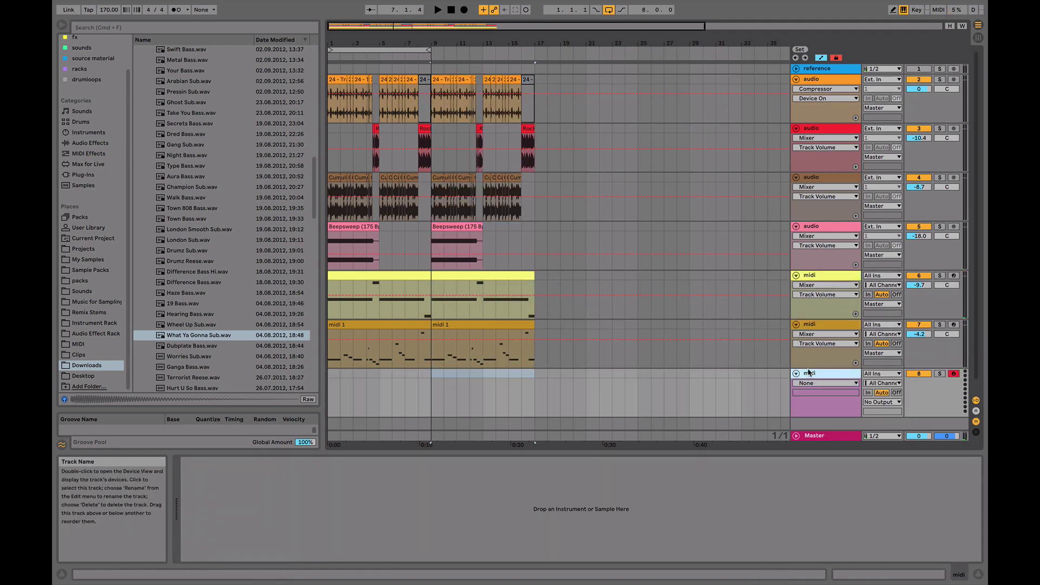
Audition the Analog pad presets, including Pulse Mod Reso, Space Pad, Soft Strings and Square2 Sync Tremolo Pad
left_click(93, 174)
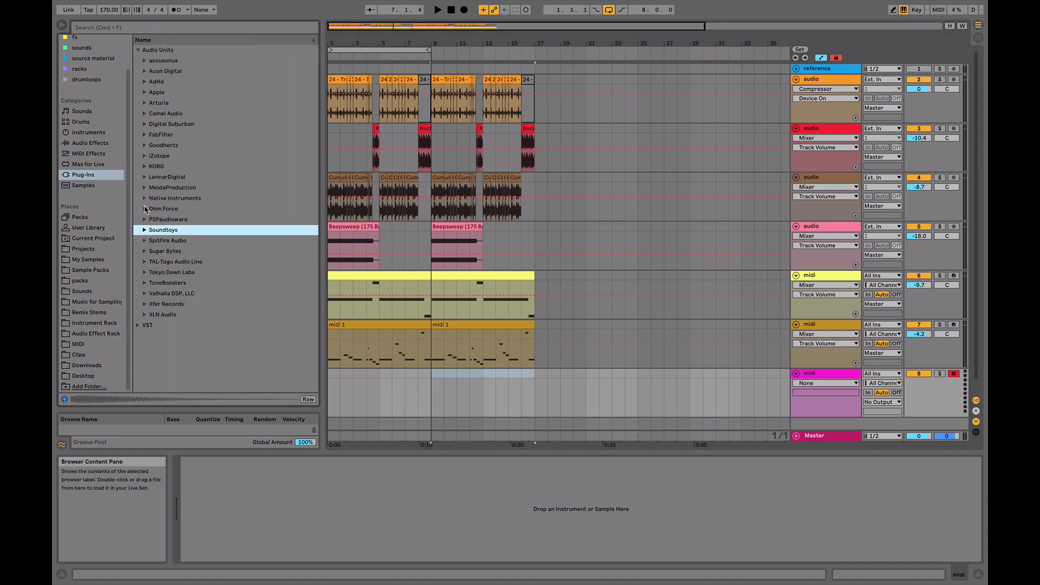
left_click(89, 134)
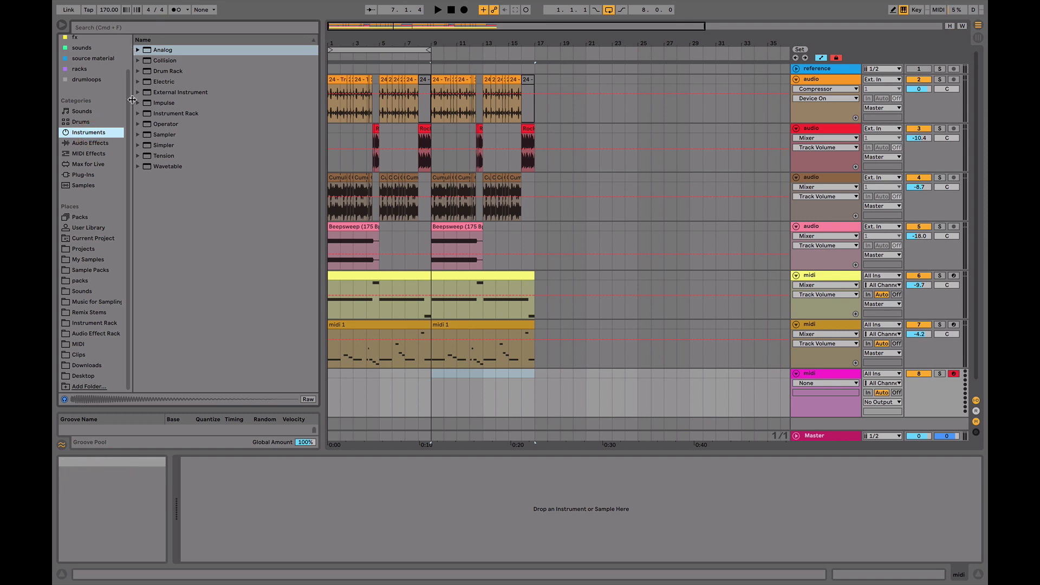
left_click(138, 50)
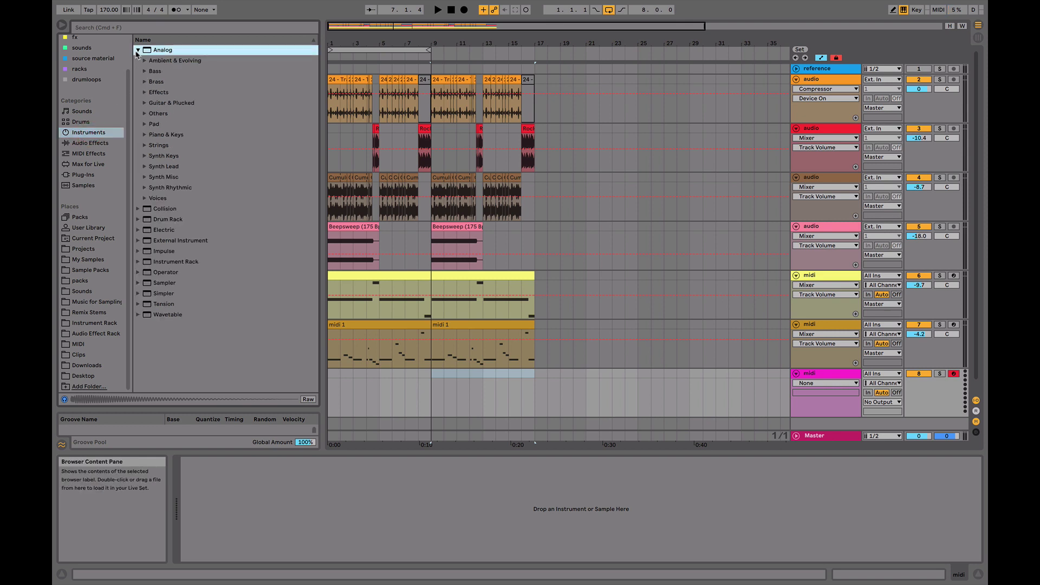
left_click(144, 126)
scroll(179, 217, "down", 5)
left_click(176, 225)
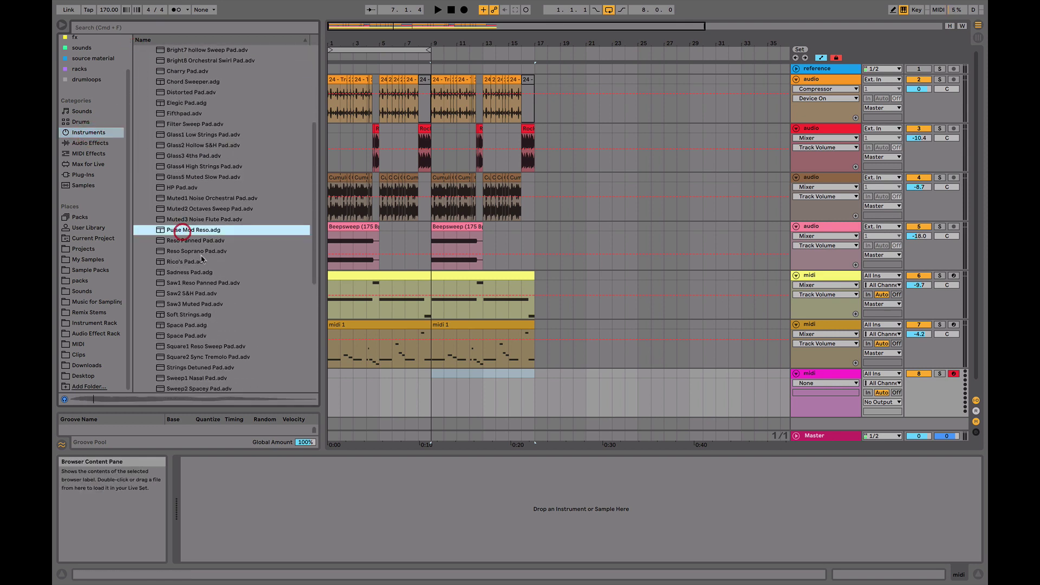
left_click(202, 257)
scroll(214, 266, "down", 3)
left_click(226, 269)
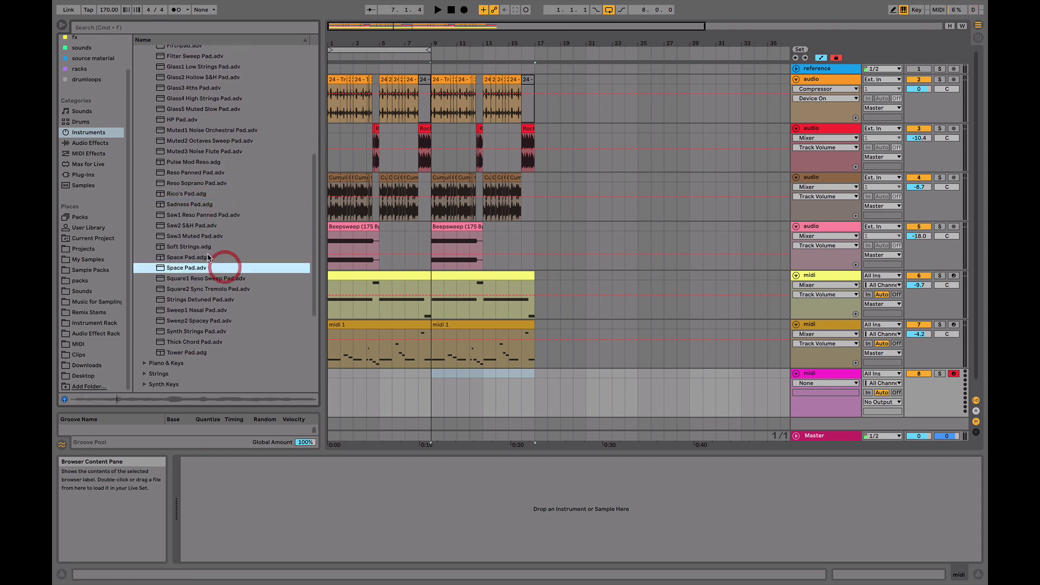
left_click(200, 258)
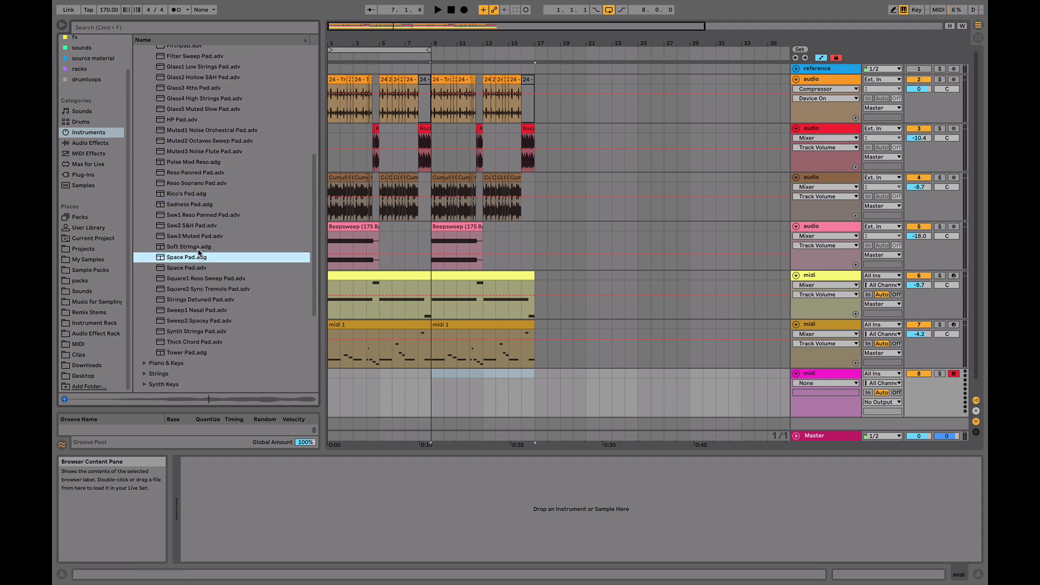
left_click(195, 249)
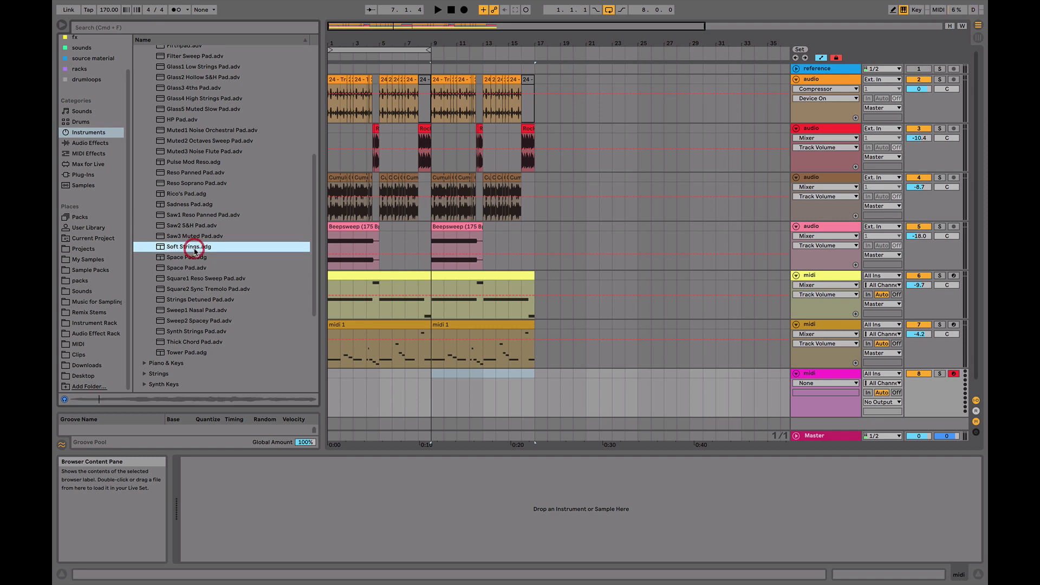
left_click(185, 287)
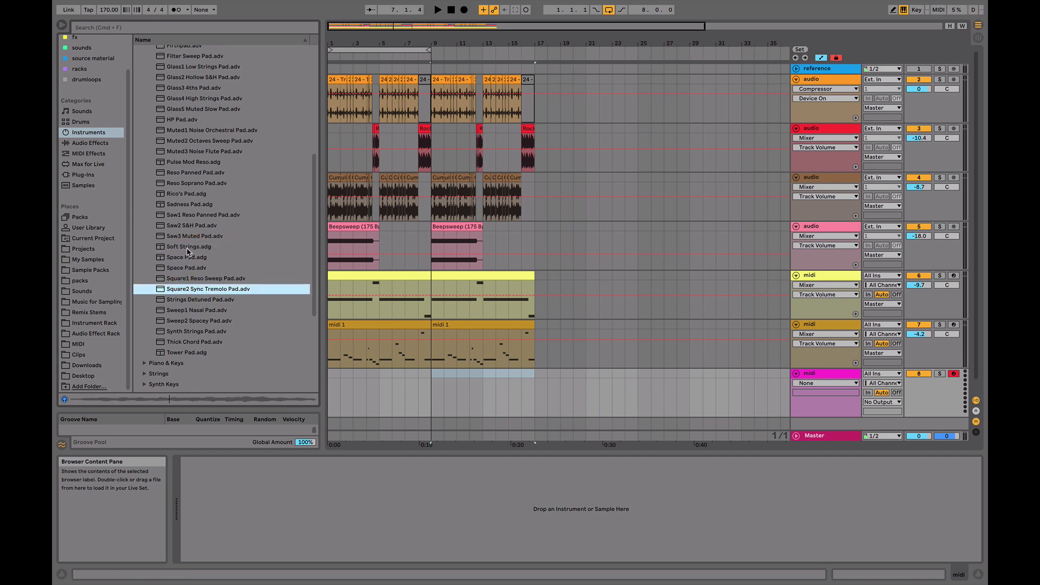
Load the Sadness Pad preset onto the new MIDI track and try it against the arrangement during playback
left_click(189, 216)
left_click(181, 205)
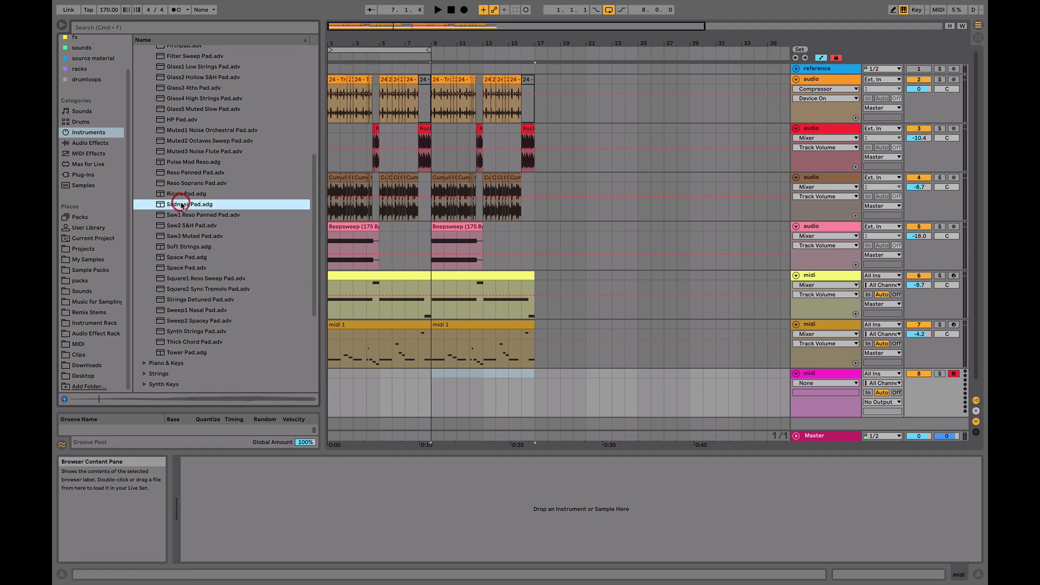
double_click(182, 204)
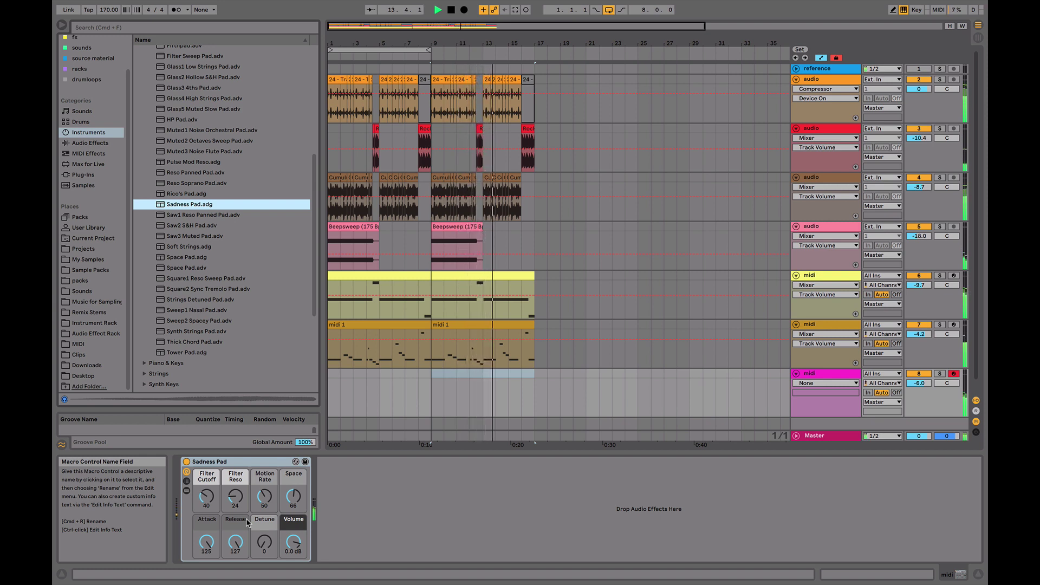
key("x")
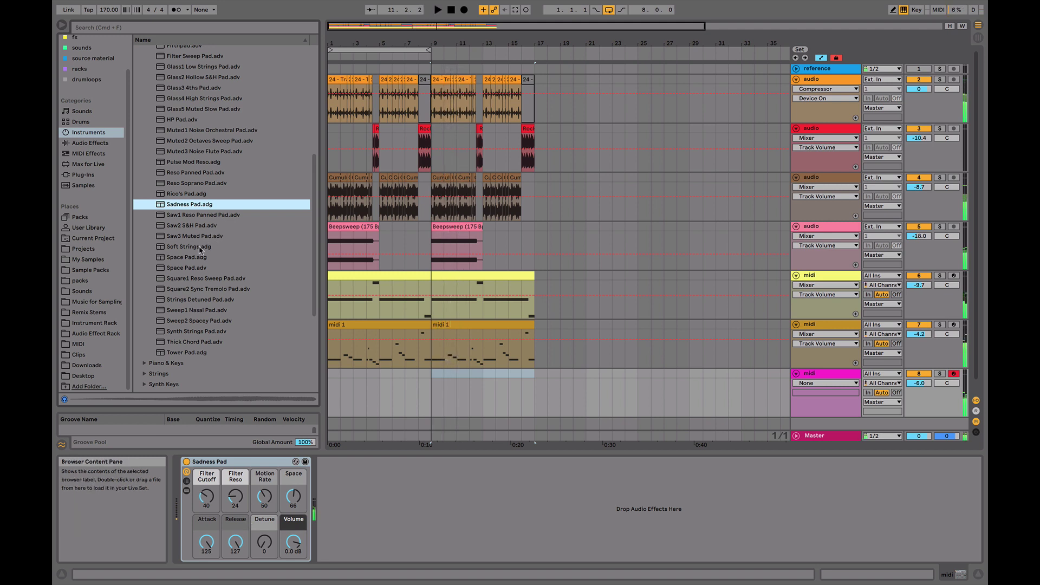
Load Tower Pad on the new MIDI track and copy the Valhalla reverb and EchoBoy from the Rhodes track onto it
left_click(196, 356)
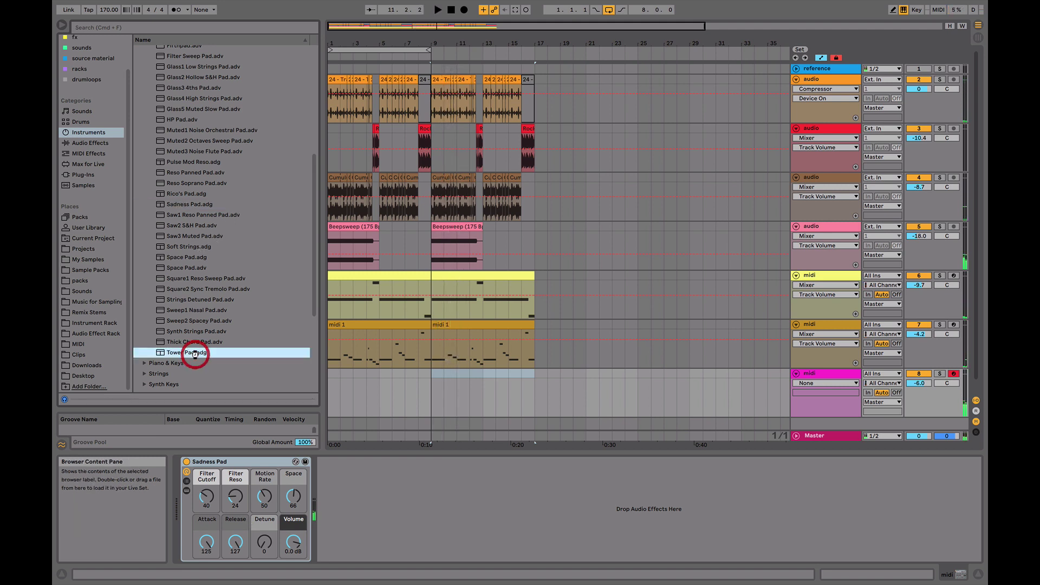
double_click(195, 353)
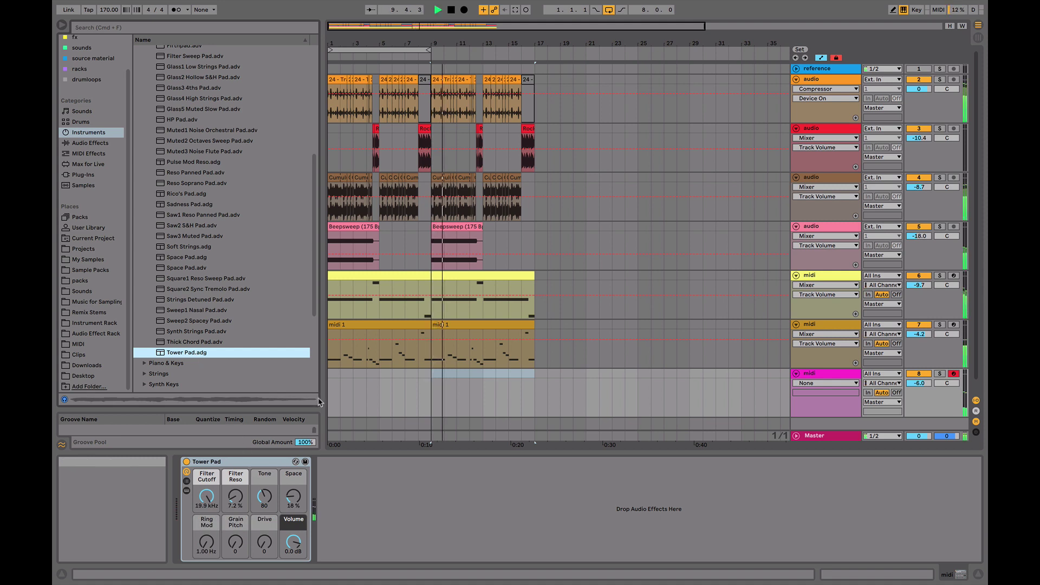
left_click(834, 309)
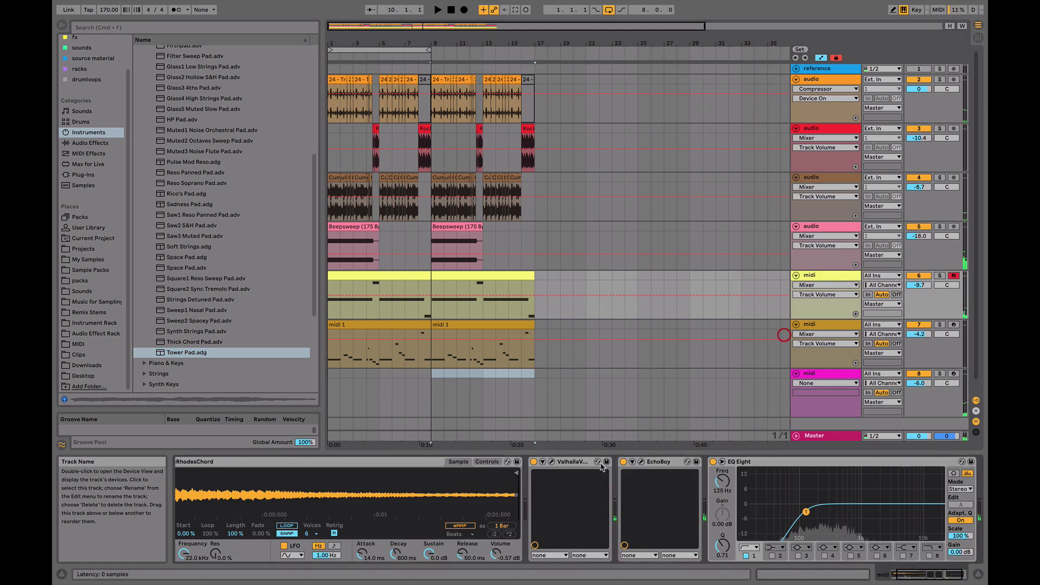
left_click(802, 394)
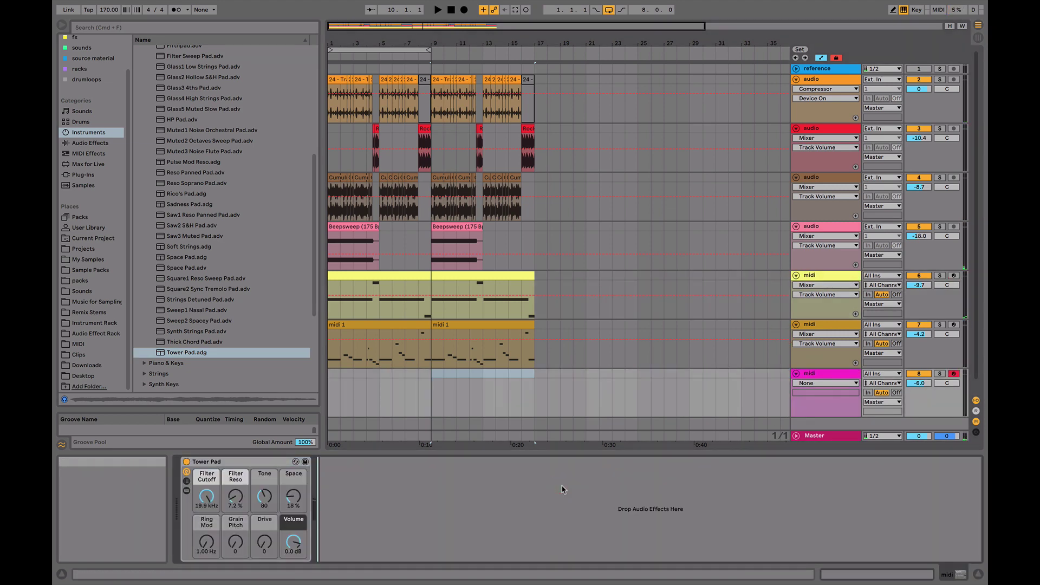
key("super+v")
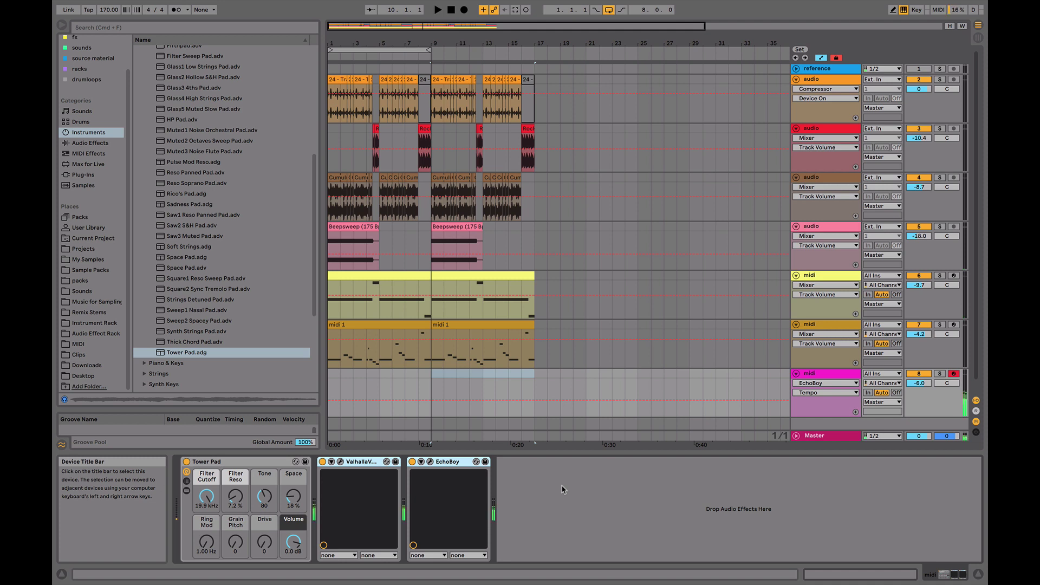
Play the pad over the loop from bar 1 and set its track volume to -7.0 dB
left_click(331, 377)
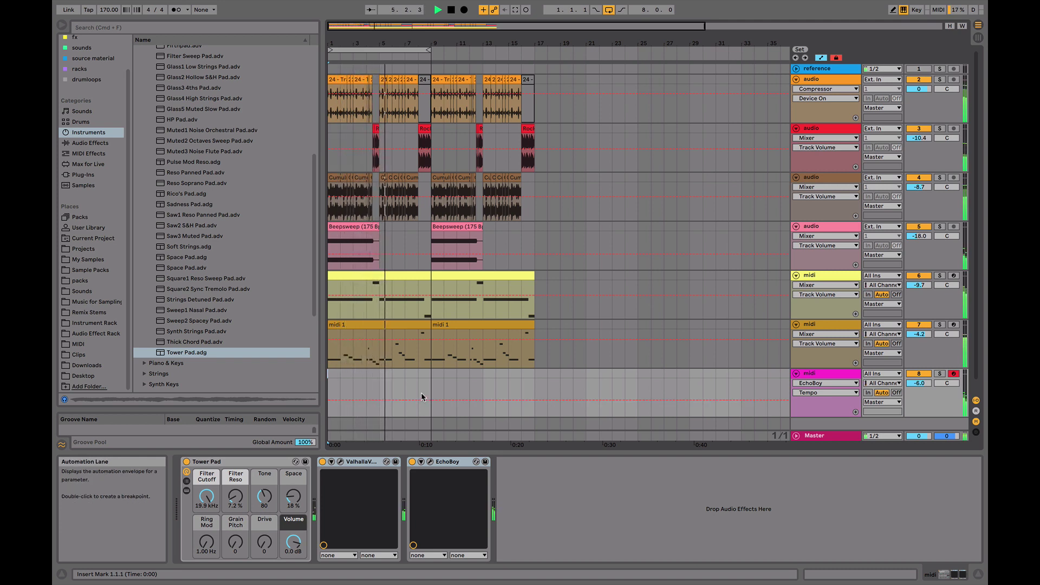
left_click(919, 383)
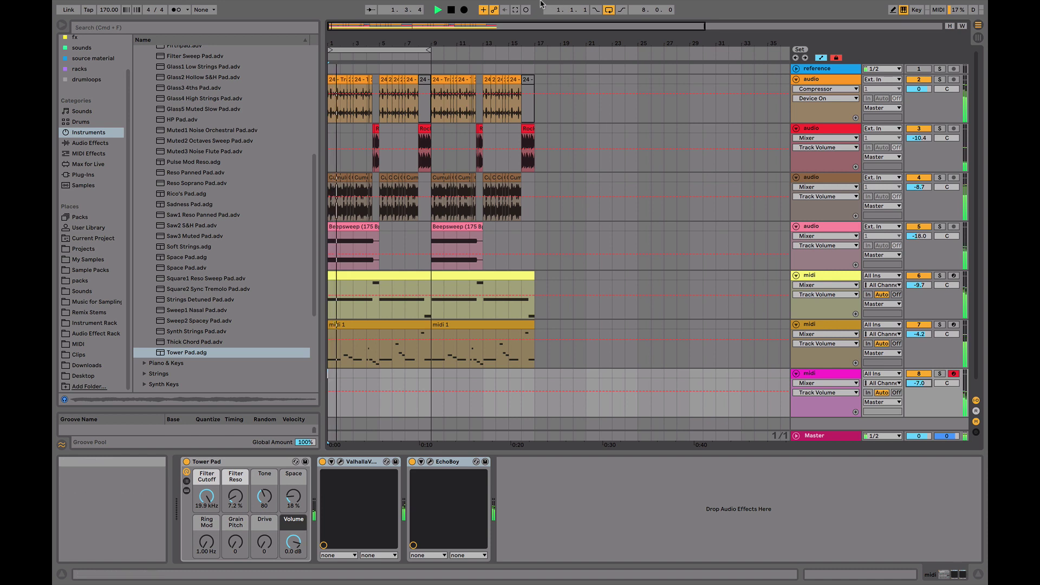
Capture the played pad notes as a MIDI clip, move it to bar 9 and extend its start back to bar 7
left_click(515, 9)
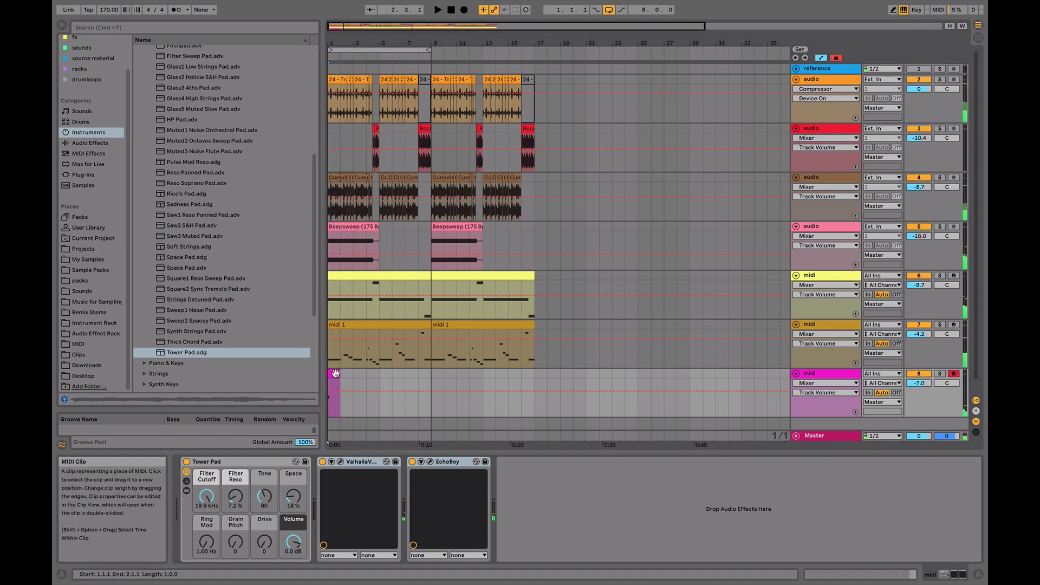
left_click(439, 386)
left_click_drag(440, 380, 439, 380)
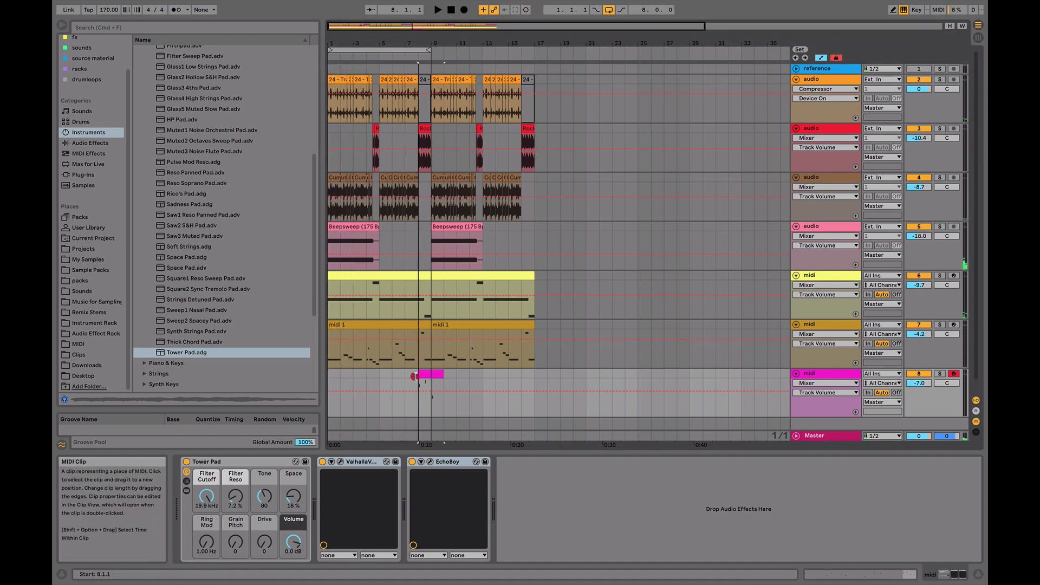
double_click(431, 374)
key("space")
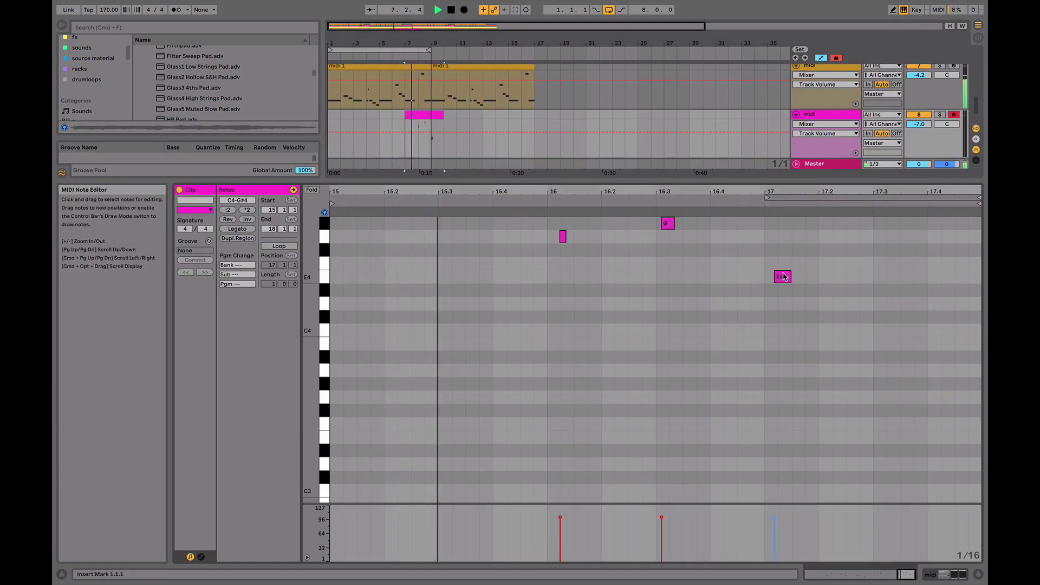
Lower the last pad note to D#4 and quantize it to 17.1.1 in the clip
left_click(783, 290)
key("super+u")
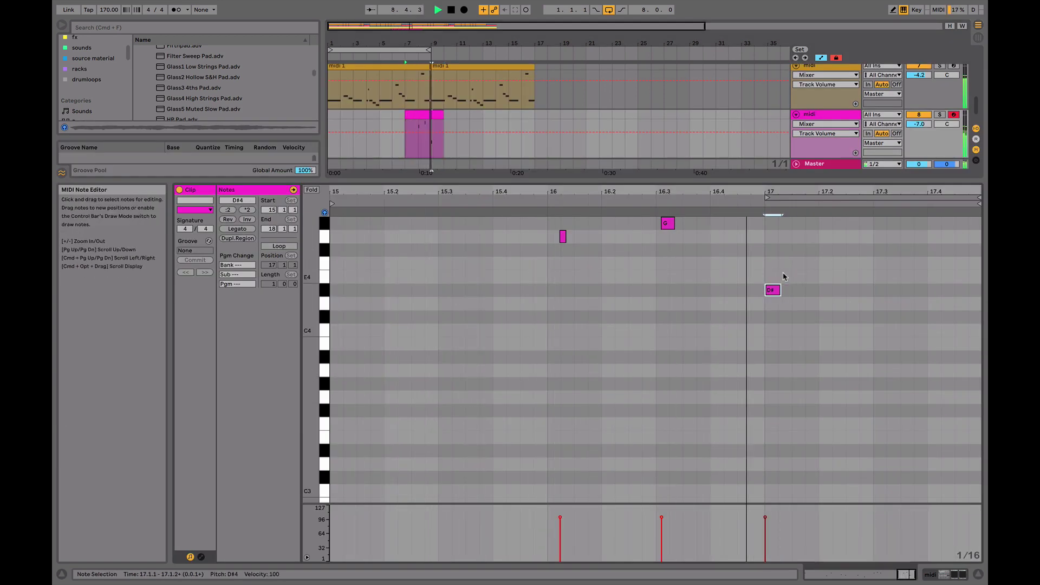
key("space")
Shorten the pad clip to end at bar 9 and nudge its G4 note earlier to about 16.1.1
left_click_drag(443, 115, 428, 116)
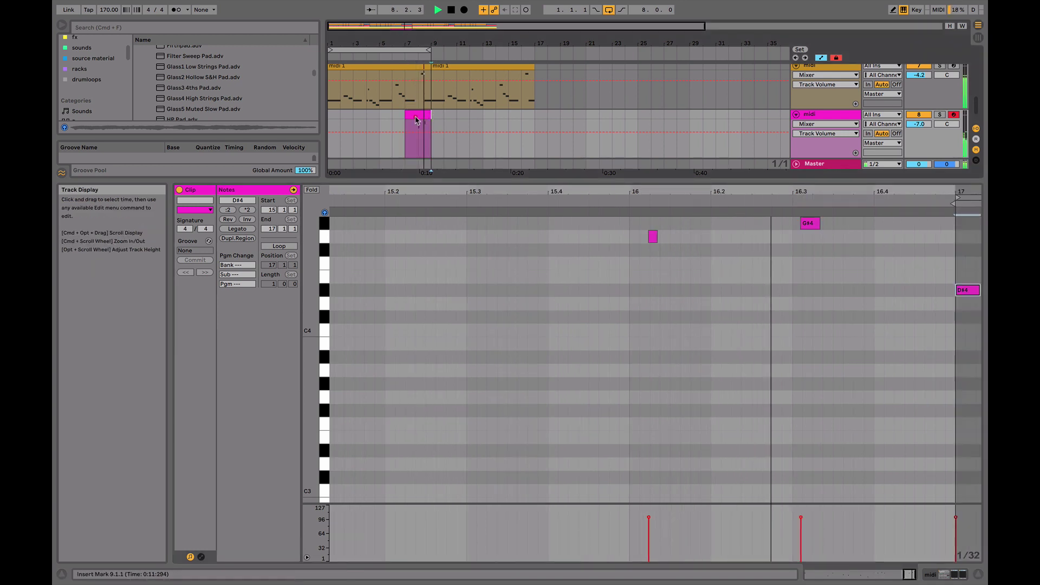
left_click(679, 237)
key("Left")
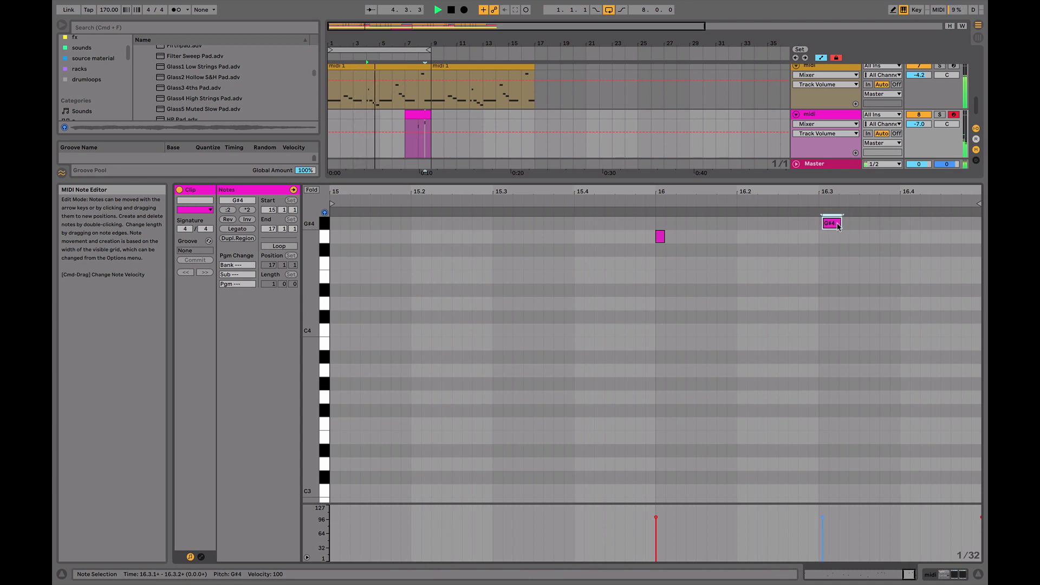
left_click(661, 236)
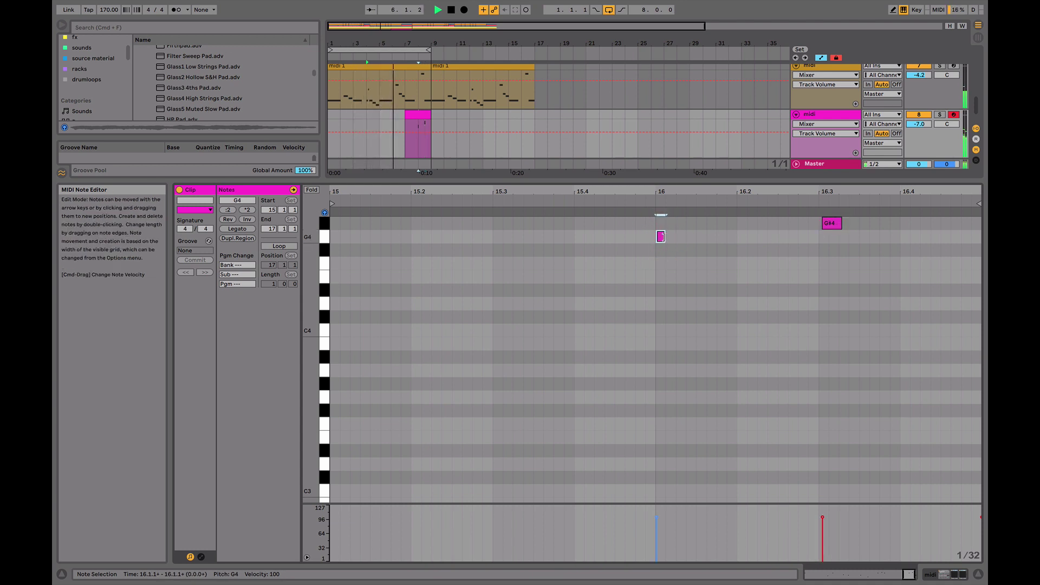
Transpose all pad notes down one octave and set the pad track's volume to -10.0 dB
key("super+a")
key("shift+Down")
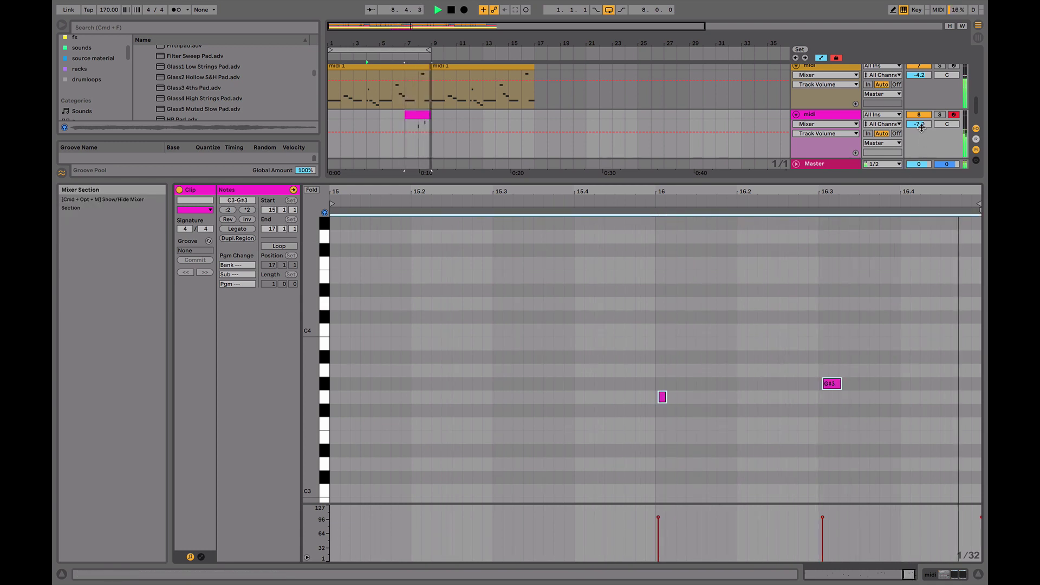
left_click_drag(920, 124, 919, 128)
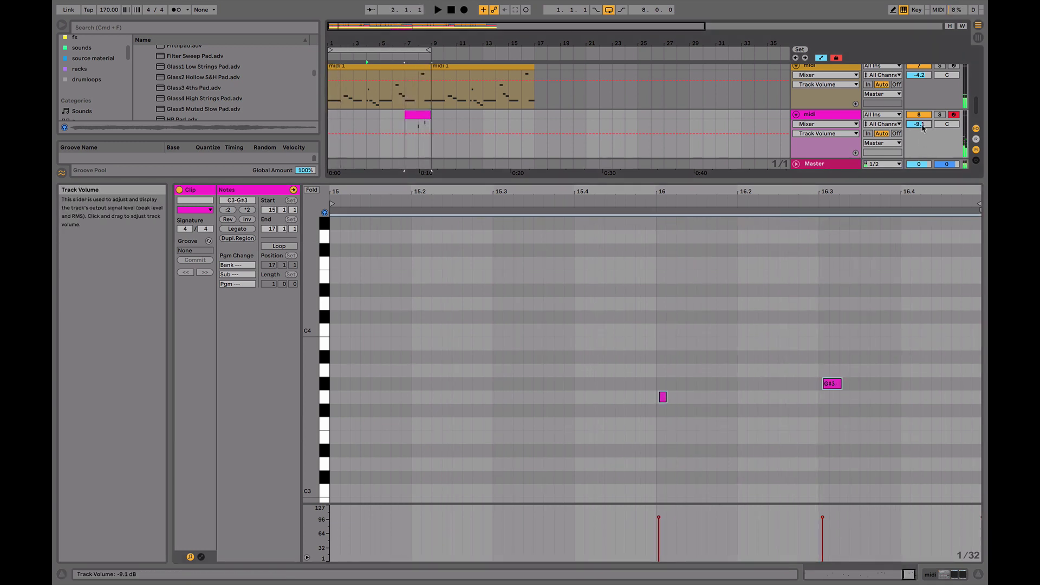
Duplicate the first eight bars of the pad track so a copy of its clip fills bars 15 to 17
left_click_drag(434, 116, 336, 118)
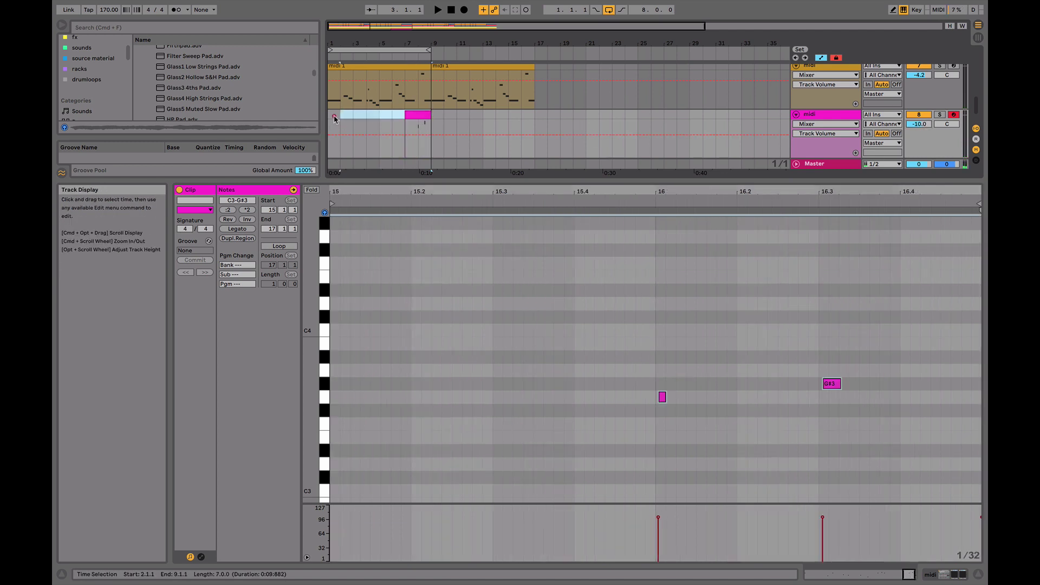
key("super+d")
left_click(646, 273)
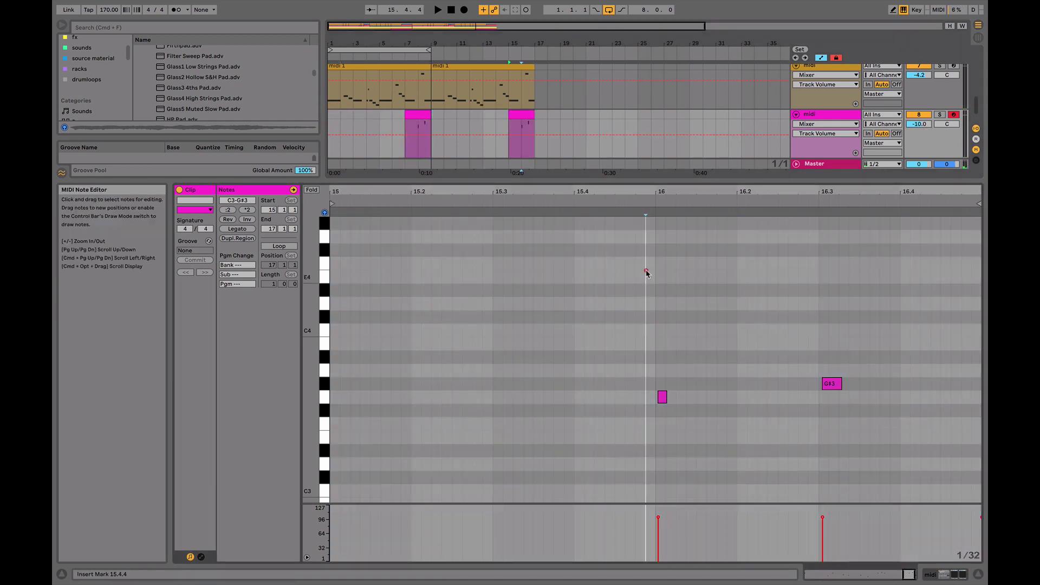
key("super+a")
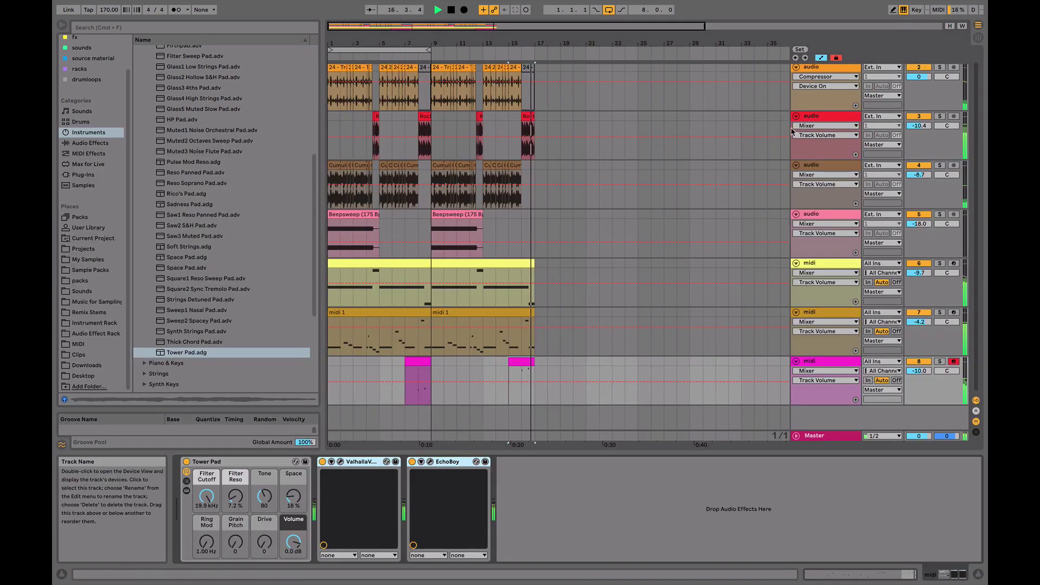
Select the first eight bars of the Rhodes track and browse the Analog Piano & Keys presets during playback
left_click(401, 265)
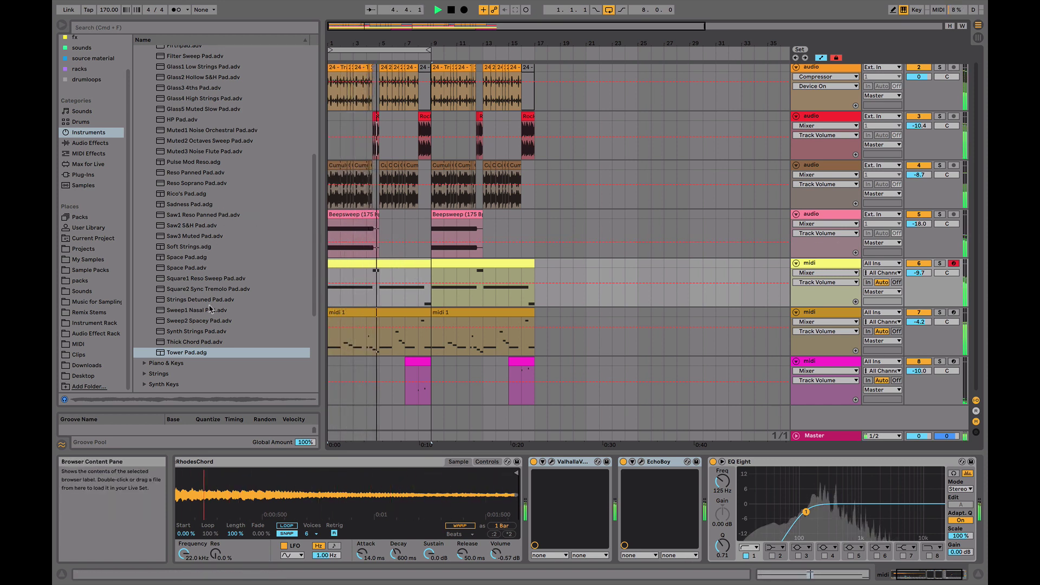
left_click(145, 364)
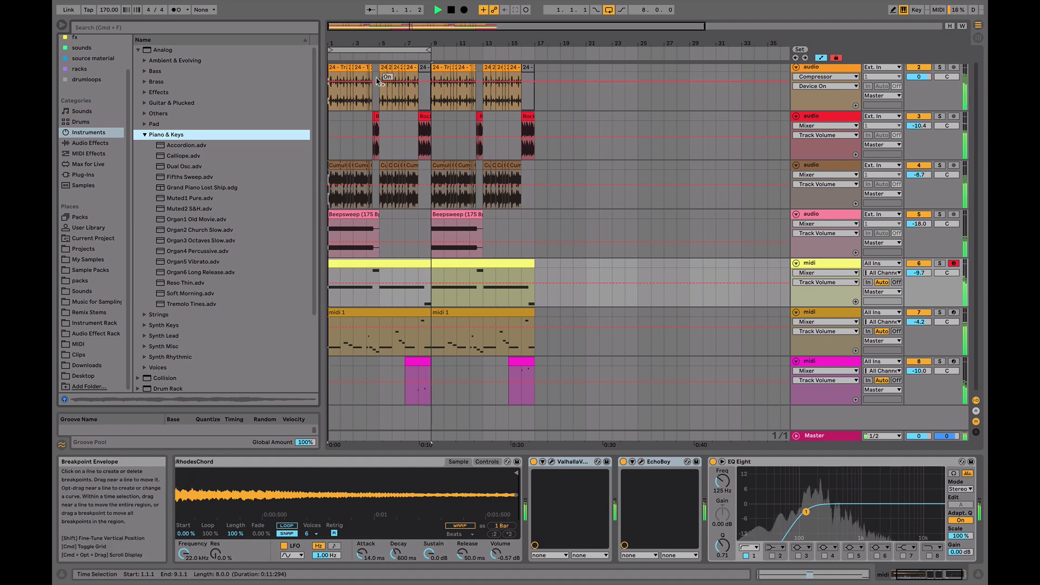
Turn off arrangement looping and play the start of bar 9 up close
left_click(609, 9)
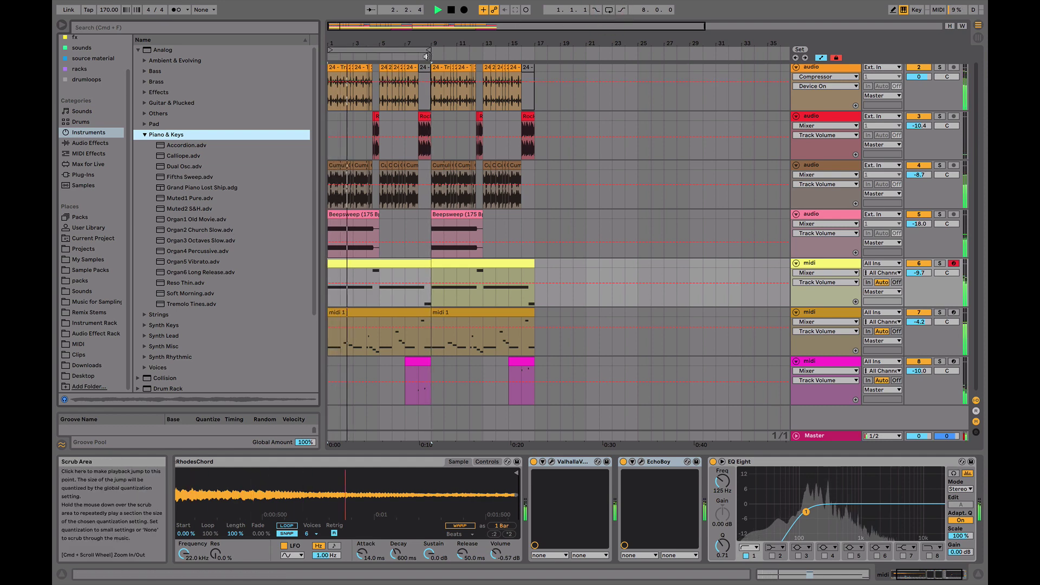
left_click_drag(432, 43, 432, 94)
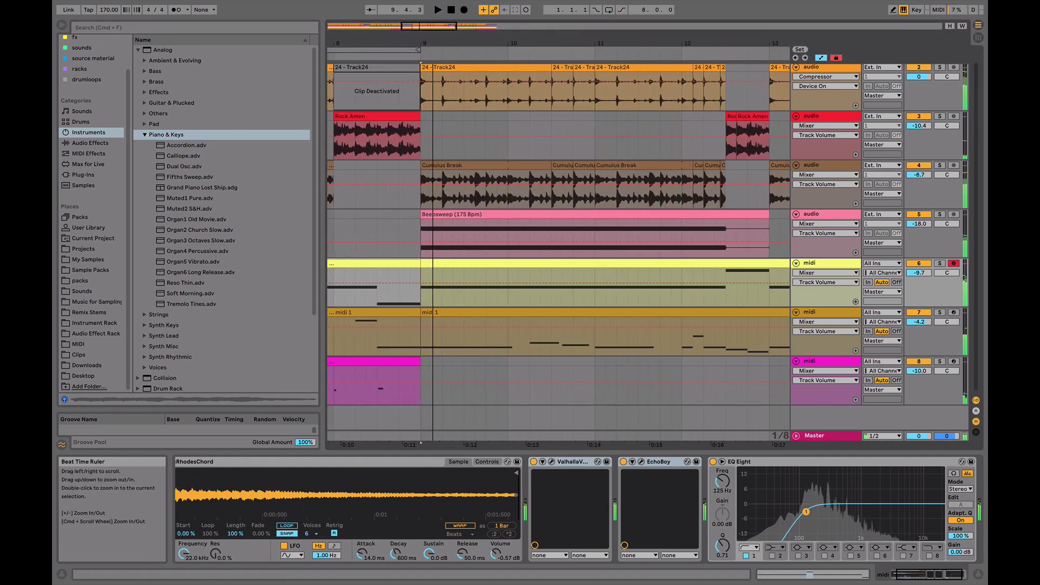
left_click(441, 198)
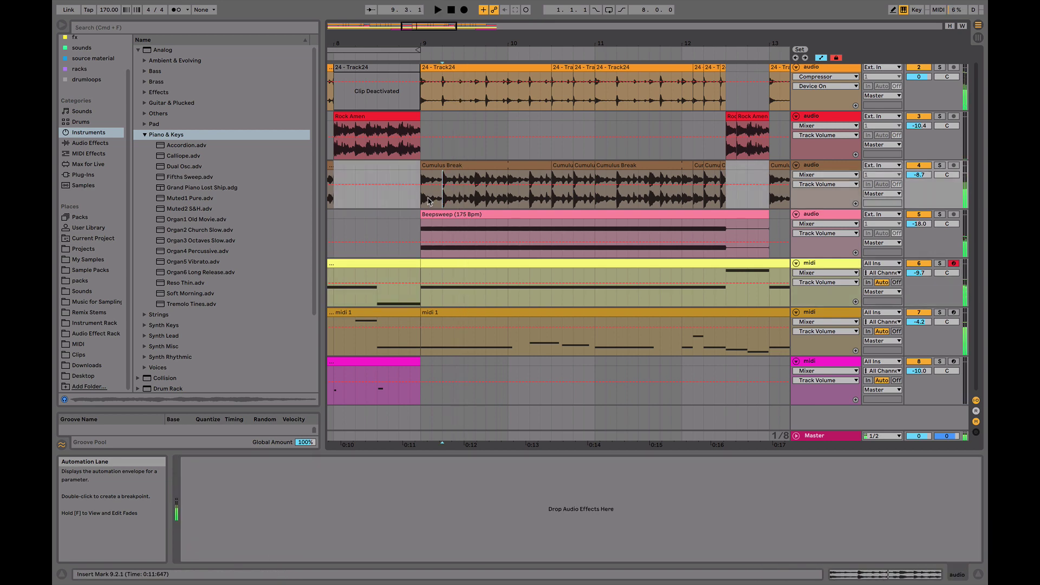
left_click(410, 196)
key("space")
Try repeating the first beat of bar 9 (9.1.1 to 9.2.1) three times across the three drum break tracks
left_click_drag(442, 198, 425, 74)
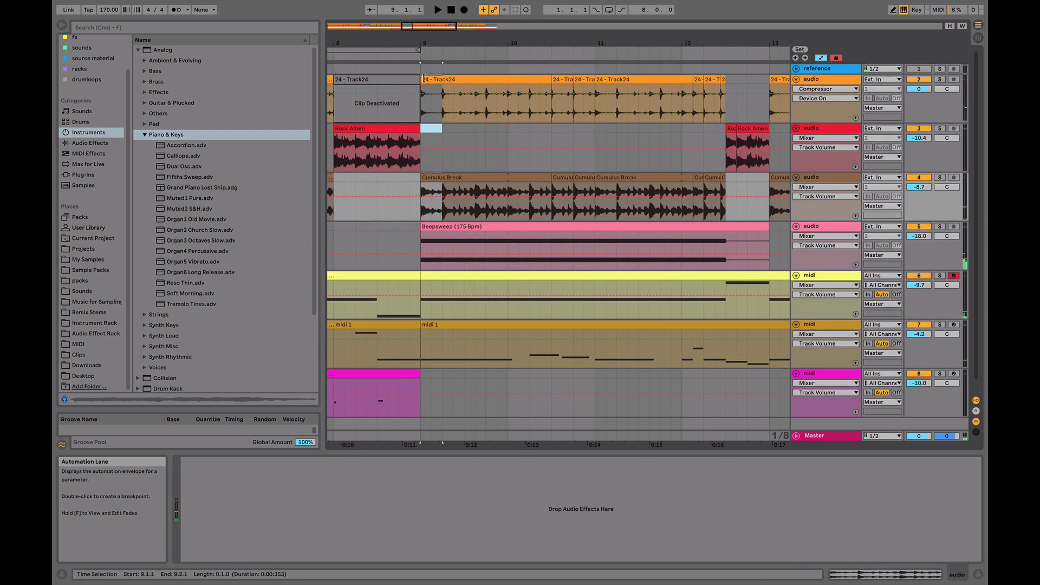
key("super+d")
key("super+d")
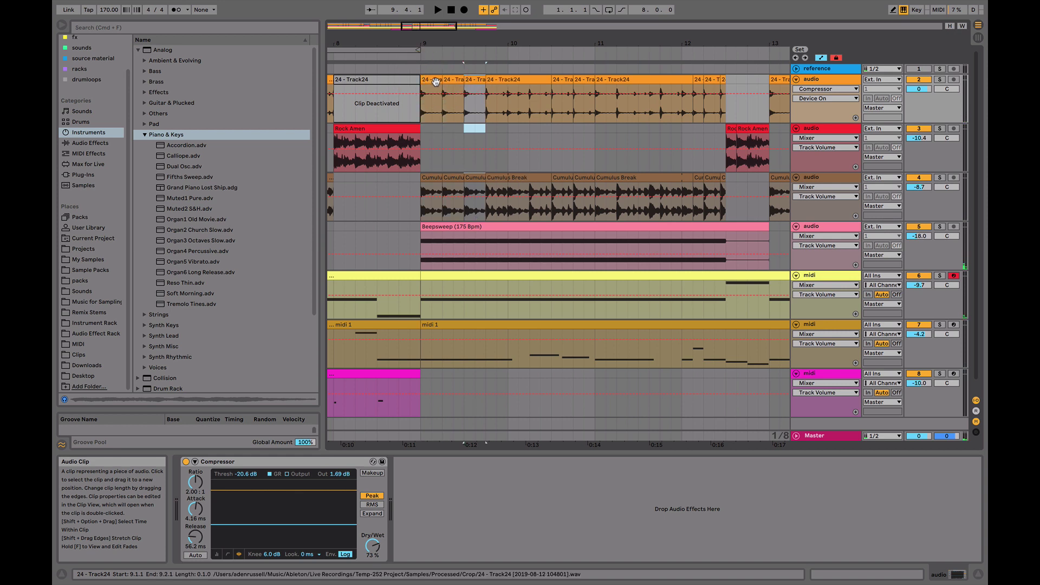
key("super+d")
left_click(428, 77)
key("space")
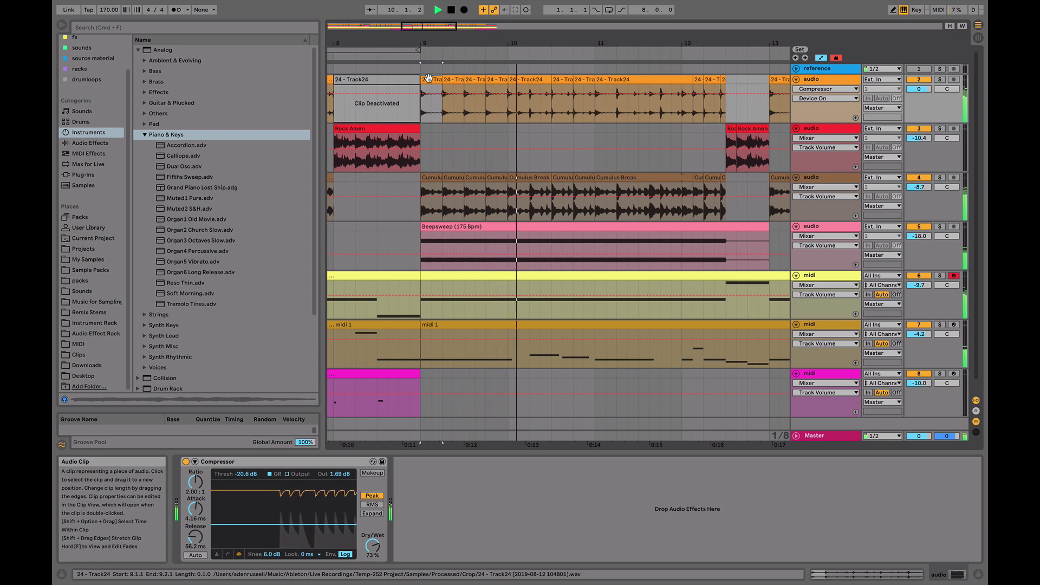
left_click(475, 79)
key("super+z")
key("super+z")
key("space")
Repeat the first half beat of bar 9 (9.1.1 to 9.1.3) three times across the three drum break tracks
left_click_drag(432, 203, 424, 96)
key("super+d")
key("super+d")
key("super+d")
key("super+z")
key("super+z")
key("super+z")
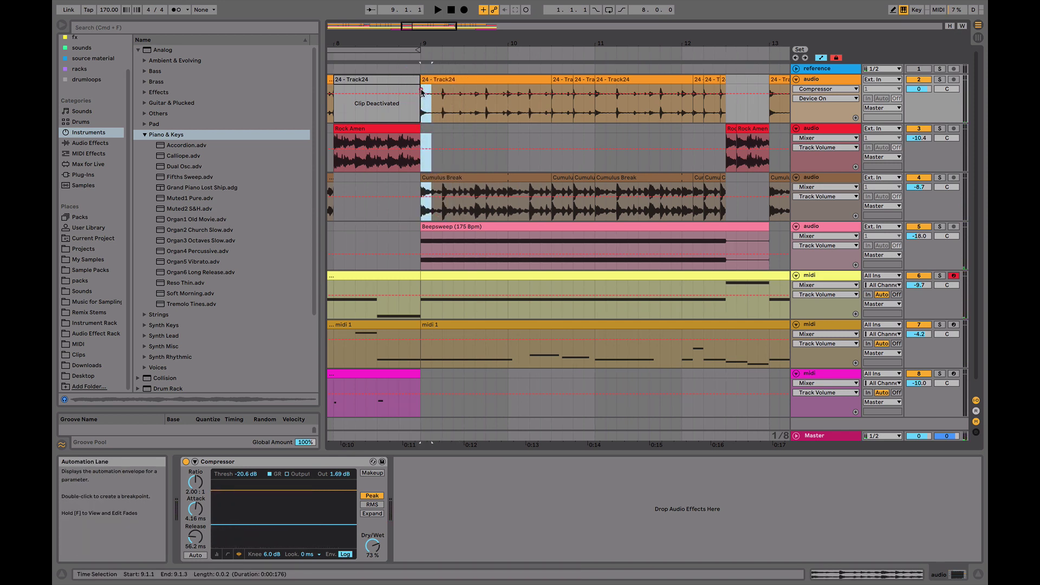
key("super+d")
key("super+d")
key("super+d")
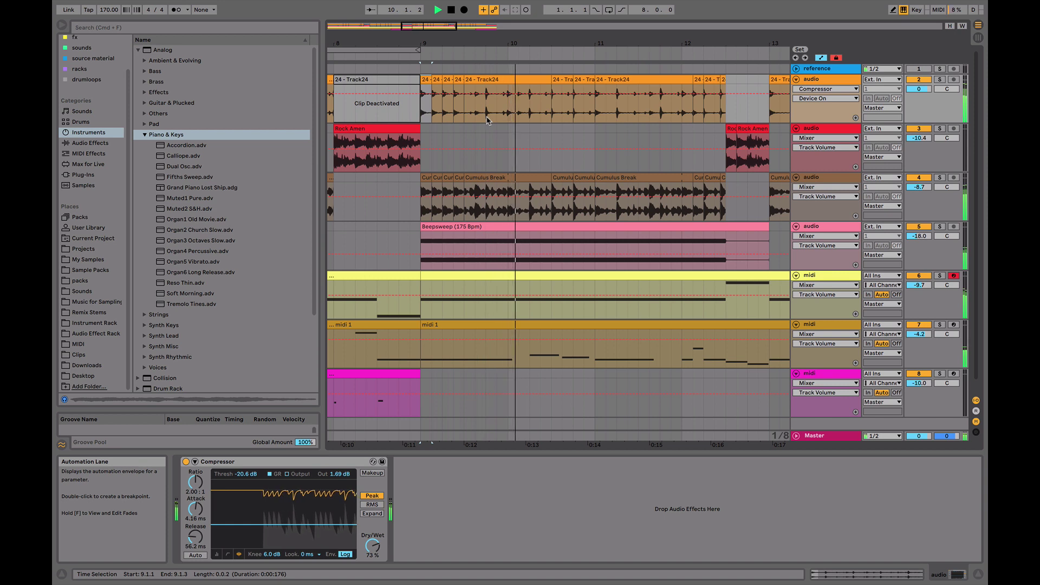
Copy the drum breaks' last beat of bar 9 (9.4.1 to 10.1.1) to 9.3.1 and play from 9.1.1
left_click(509, 191)
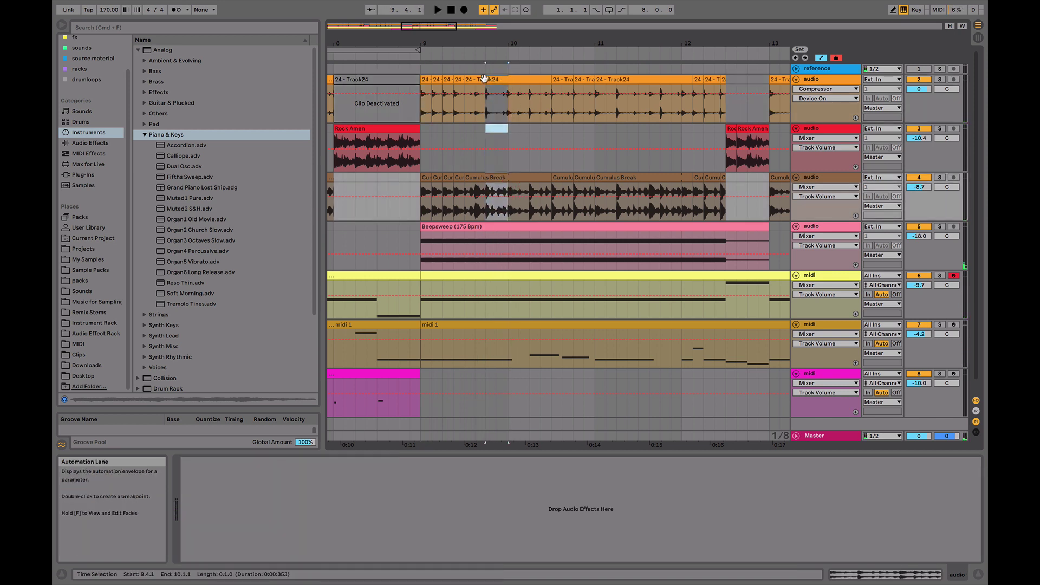
left_click(484, 82)
left_click(466, 109)
left_click(426, 80)
key("space")
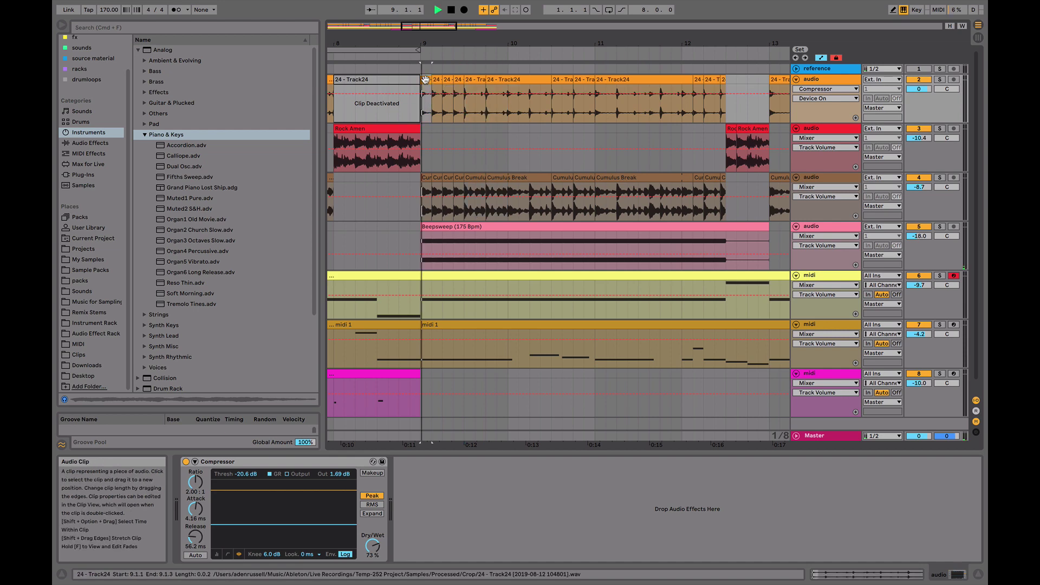
Play the breaks from 15.1.1 and select 15.2.3 to 15.3.1 across the three drum break tracks
left_click_drag(447, 74, 469, 71)
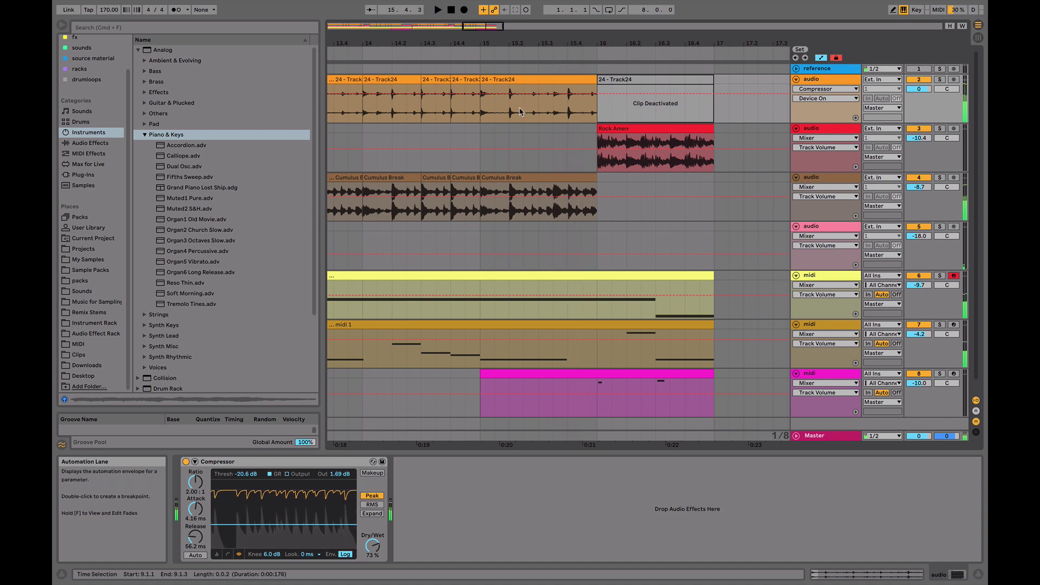
left_click(490, 114)
key("space")
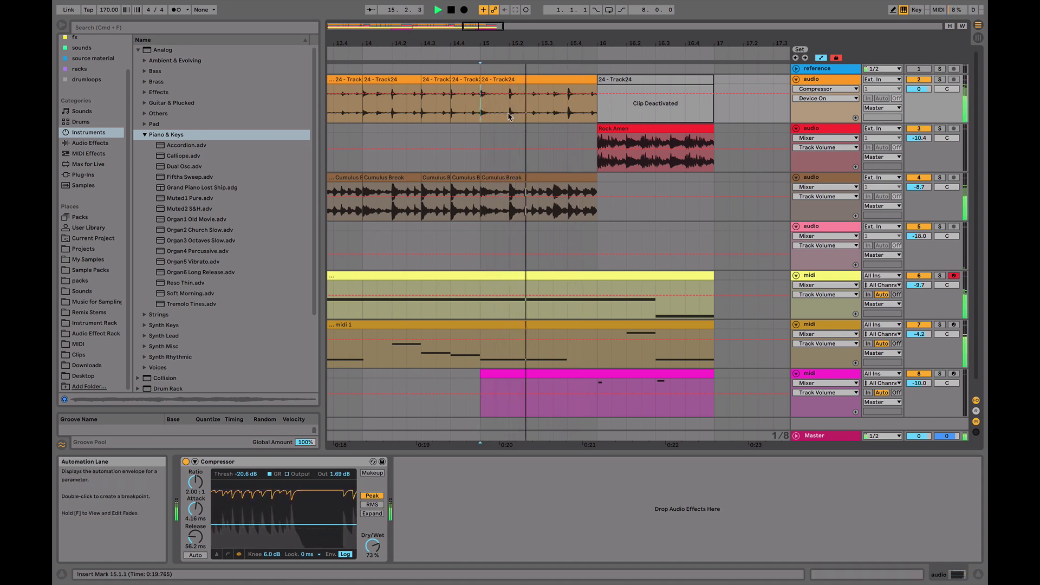
left_click_drag(517, 122, 539, 198)
left_click(525, 198)
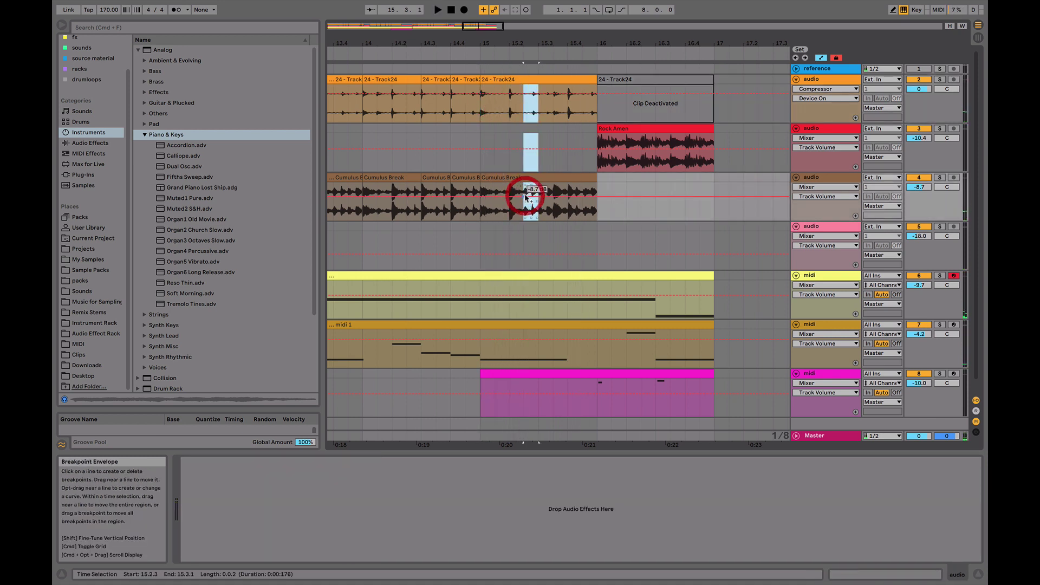
Paste an eighth-note slice at 15.2.3 into the Track24 and Cumulus Break clips and audition bar 15
left_click(524, 214)
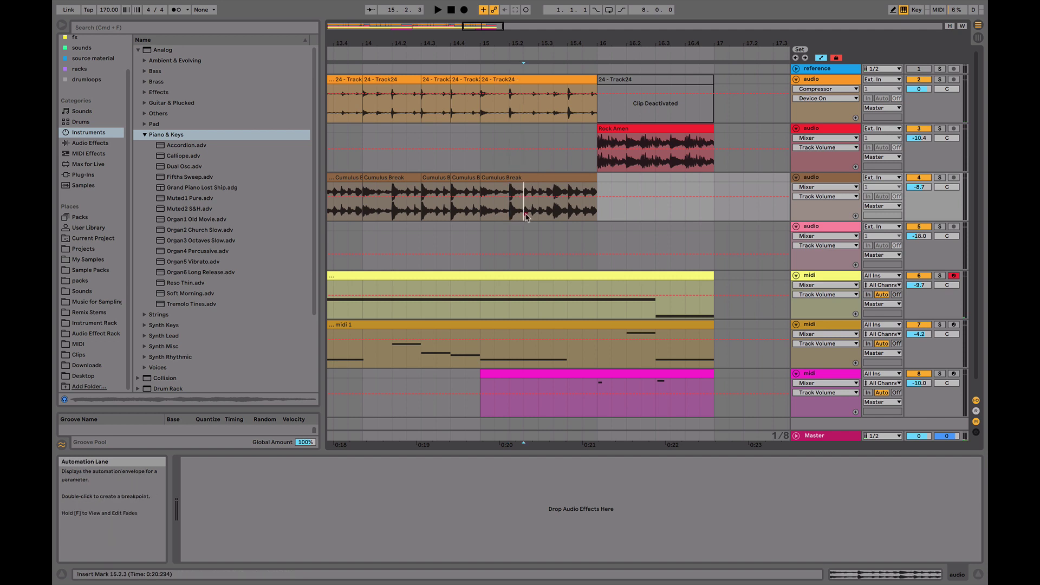
left_click(510, 80)
key("super+e")
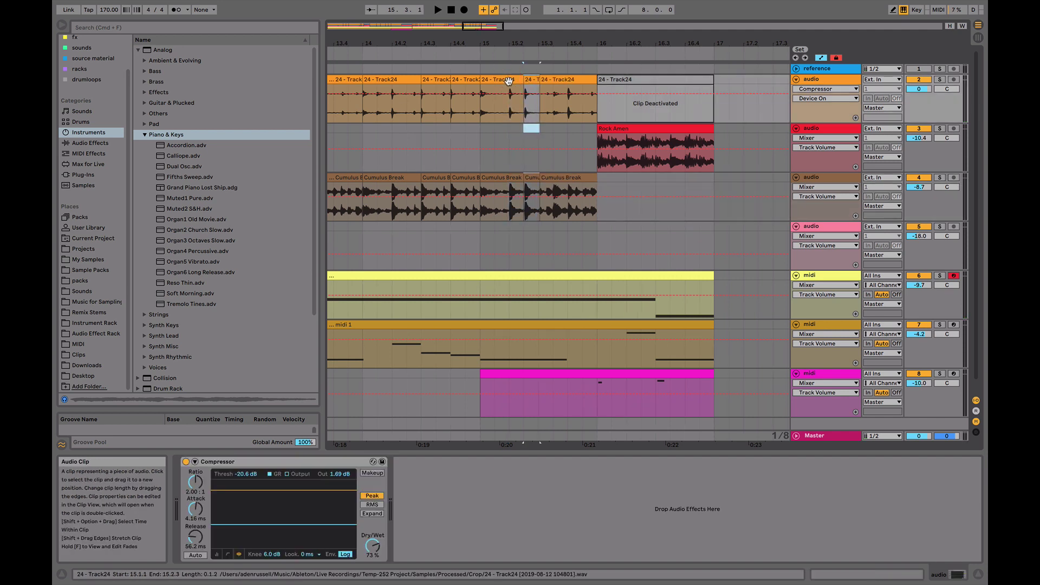
left_click(479, 80)
key("space")
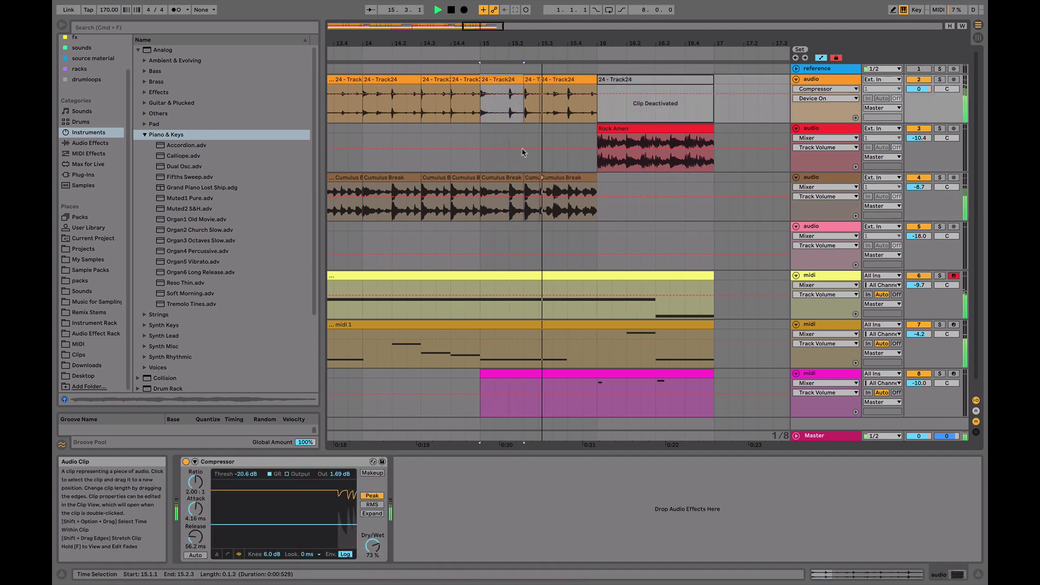
Redo the slice paste at 15.2.3 and duplicate the slice to the following eighth note on both break tracks
left_click(524, 194)
left_click(138, 6)
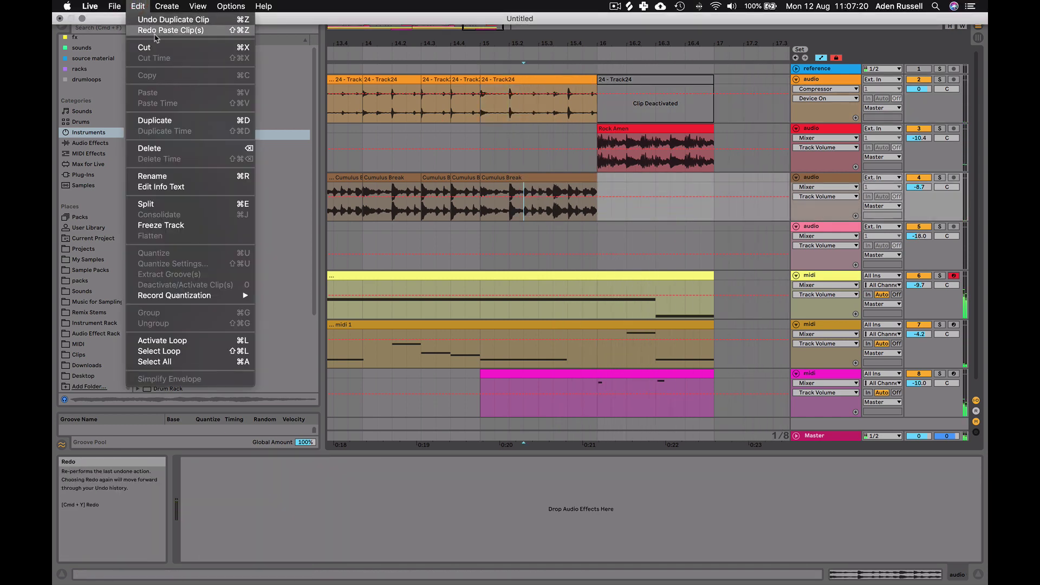
left_click(151, 35)
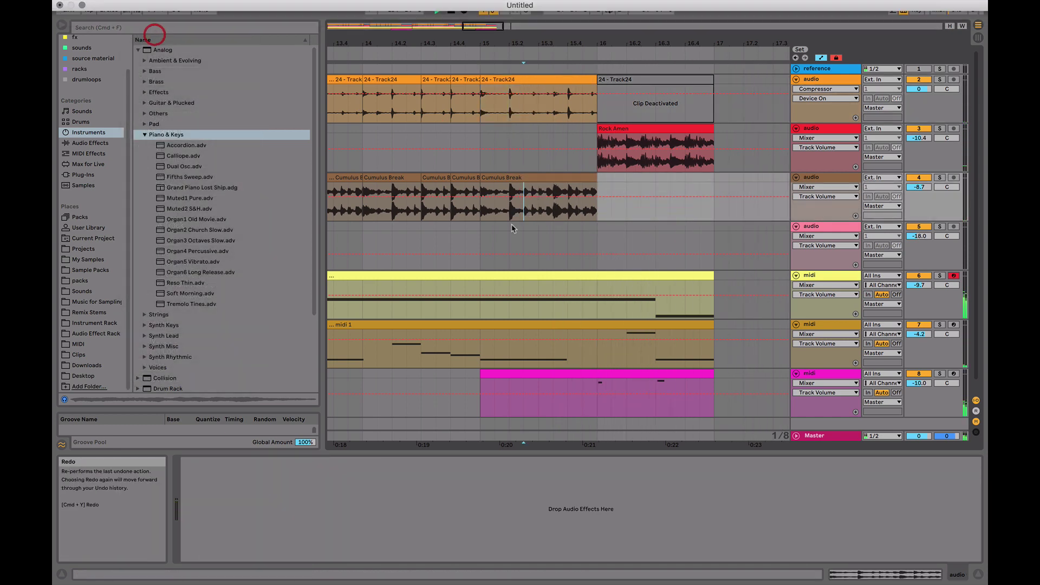
key("super+d")
left_click(501, 80)
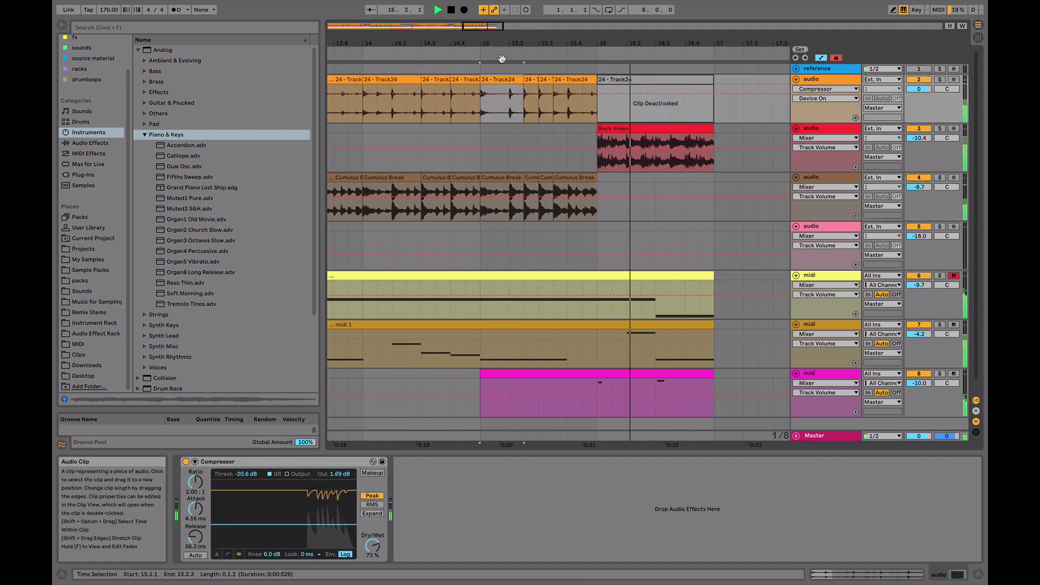
Slice the Rock Amen clip in bar 16 at 16.1.3 and 16.2.1
left_click_drag(562, 52, 542, 76)
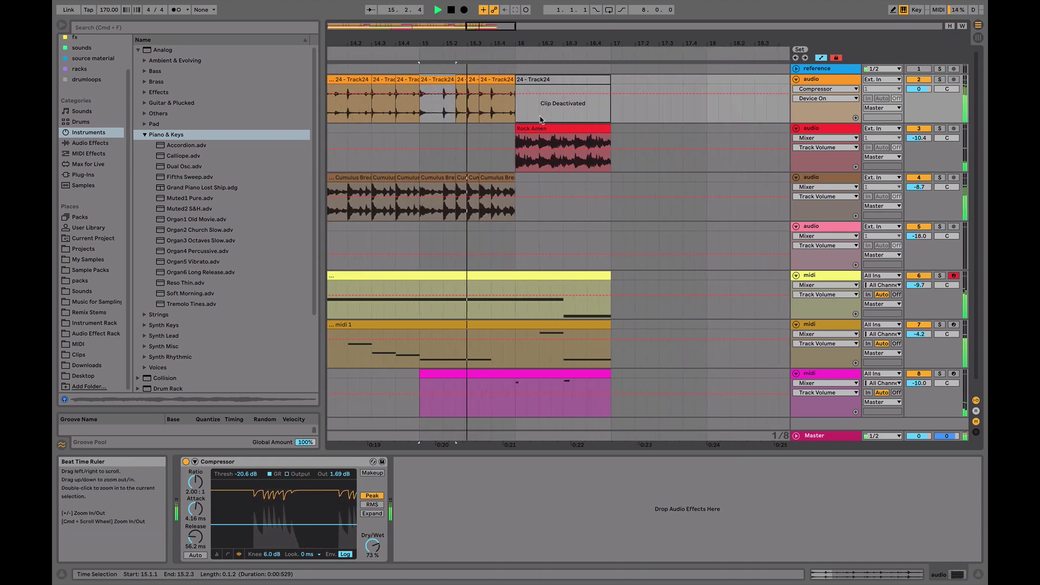
left_click(541, 138)
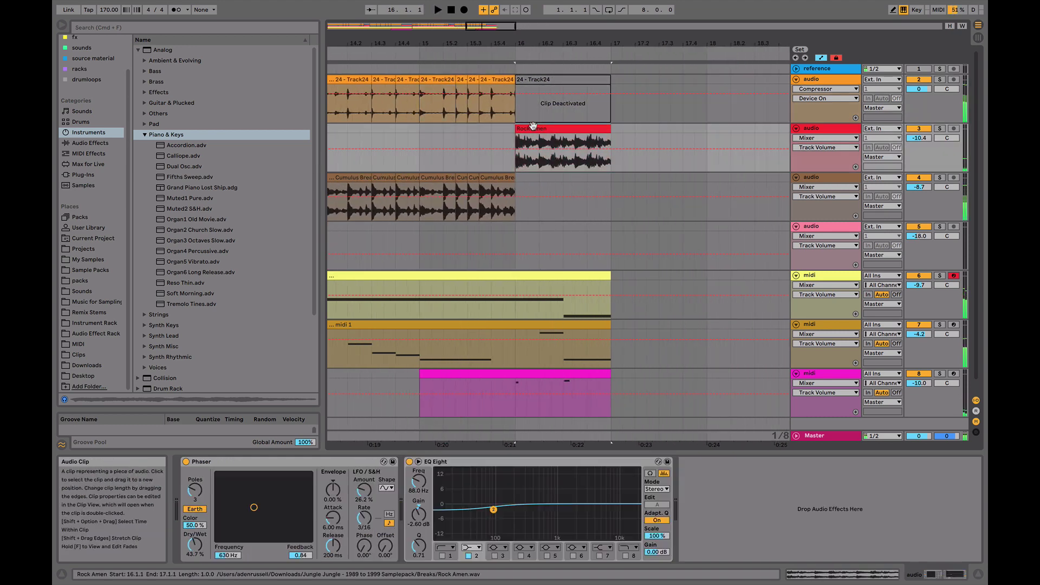
left_click(526, 169)
key("super+e")
left_click(519, 130)
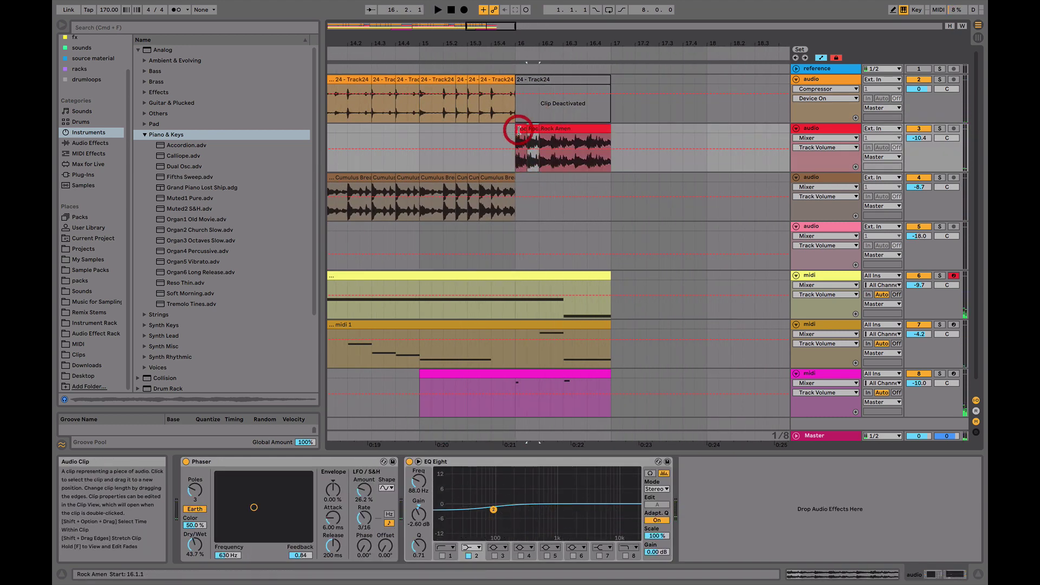
Duplicate the first sixteenth note of the bar 16 Rock Amen clip to 16.1.2 and play it back
left_click_drag(527, 130, 510, 131)
scroll(513, 130, "up", 5)
key("super+d")
key("space")
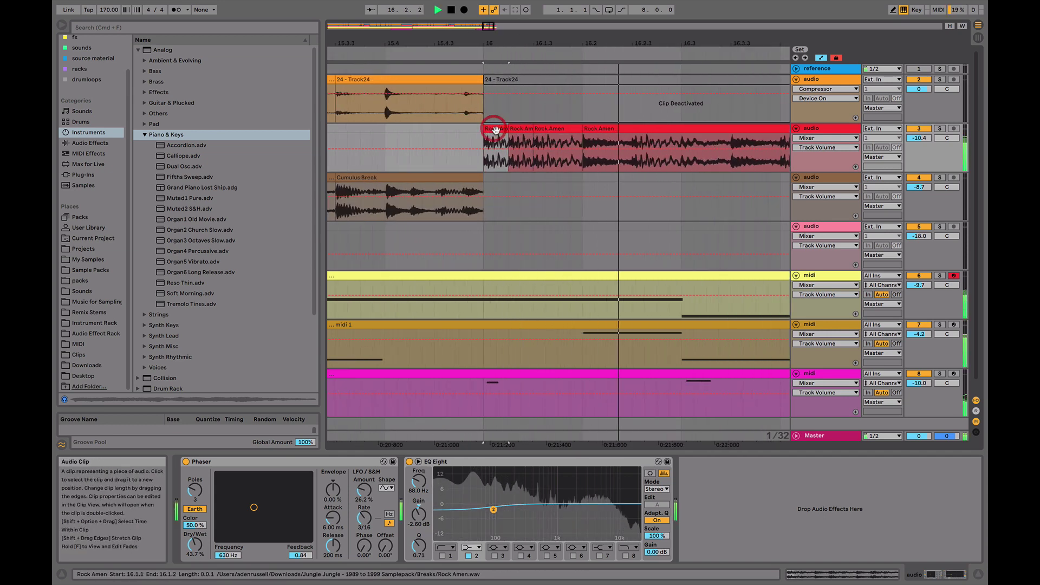
Play the arrangement from the start and duplicate all 16 bars of every track to bars 17 through 33
scroll(541, 43, "down", 5)
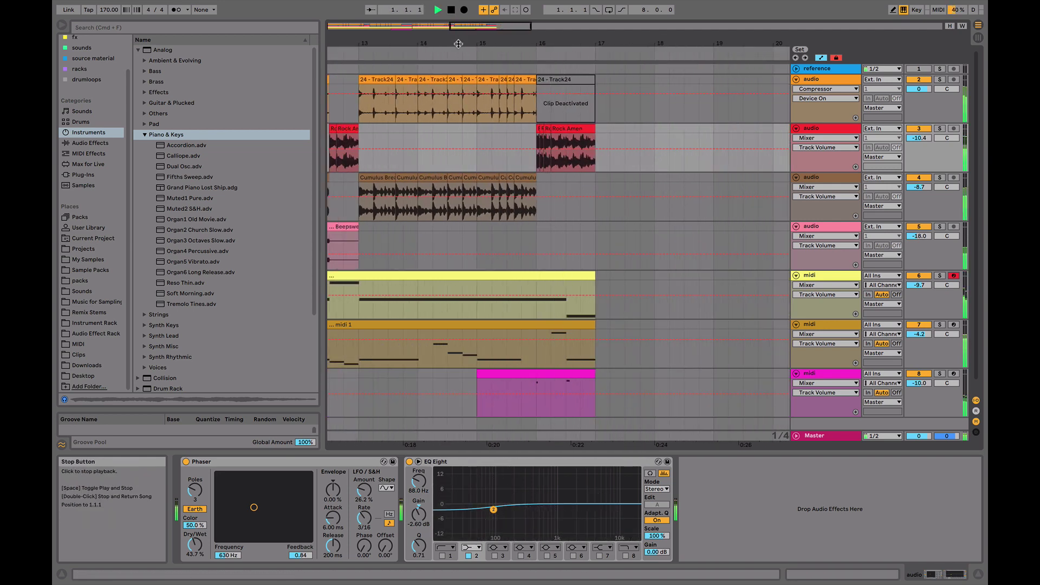
scroll(477, 43, "down", 5)
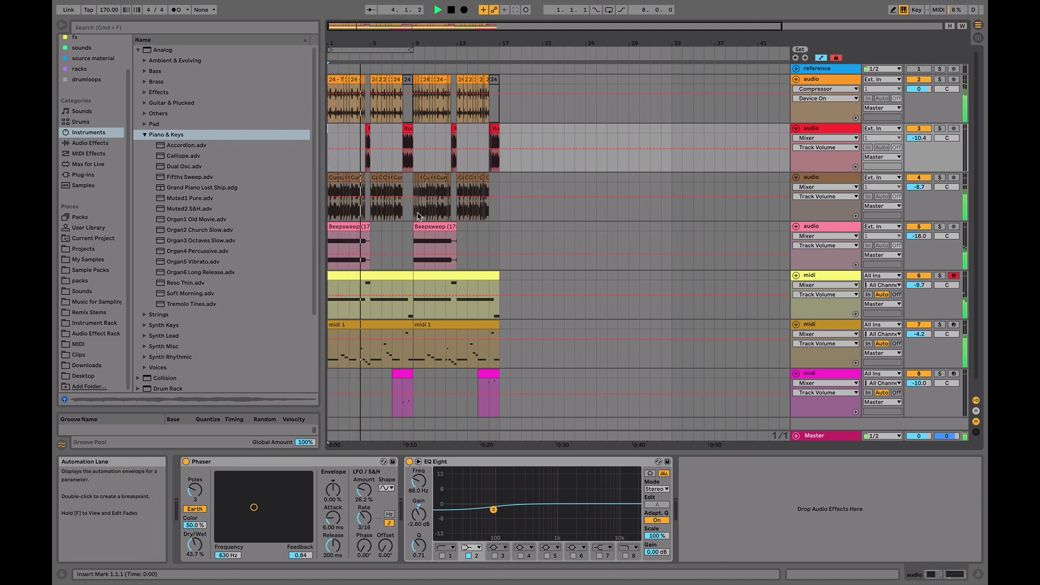
scroll(495, 235, "down", 1)
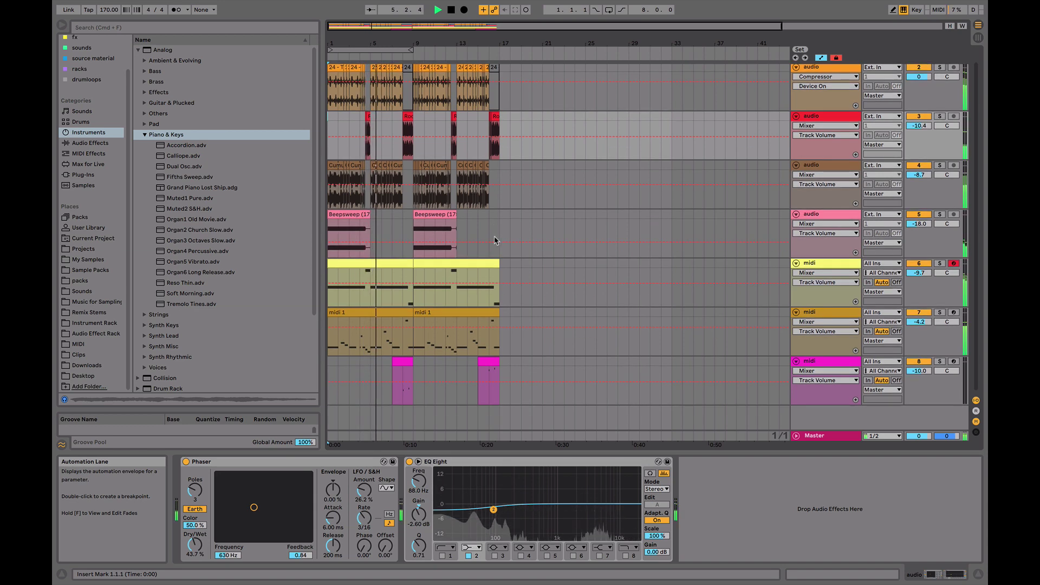
key("super+a")
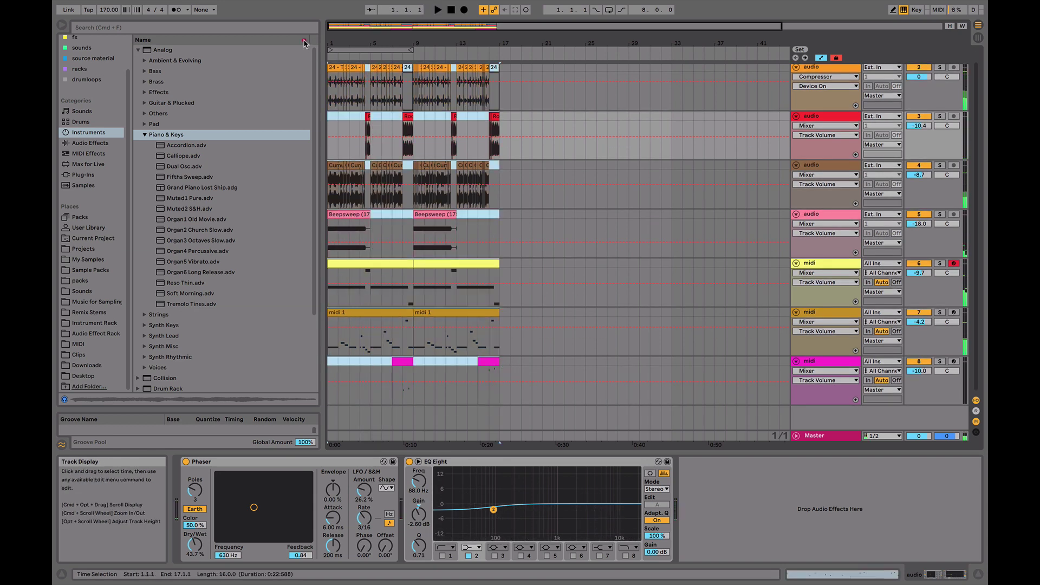
key("super+d")
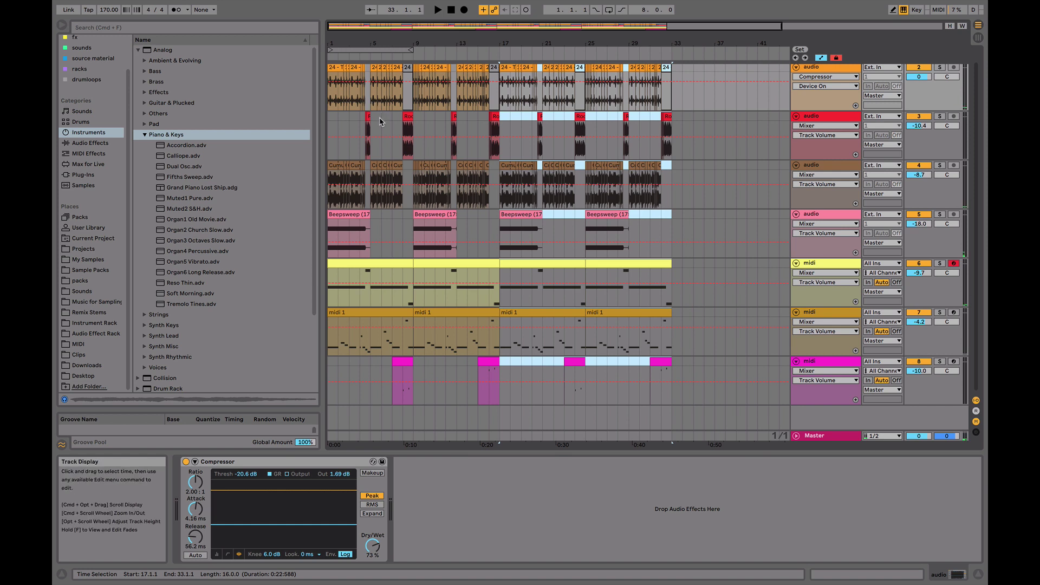
scroll(381, 122, "up", 1)
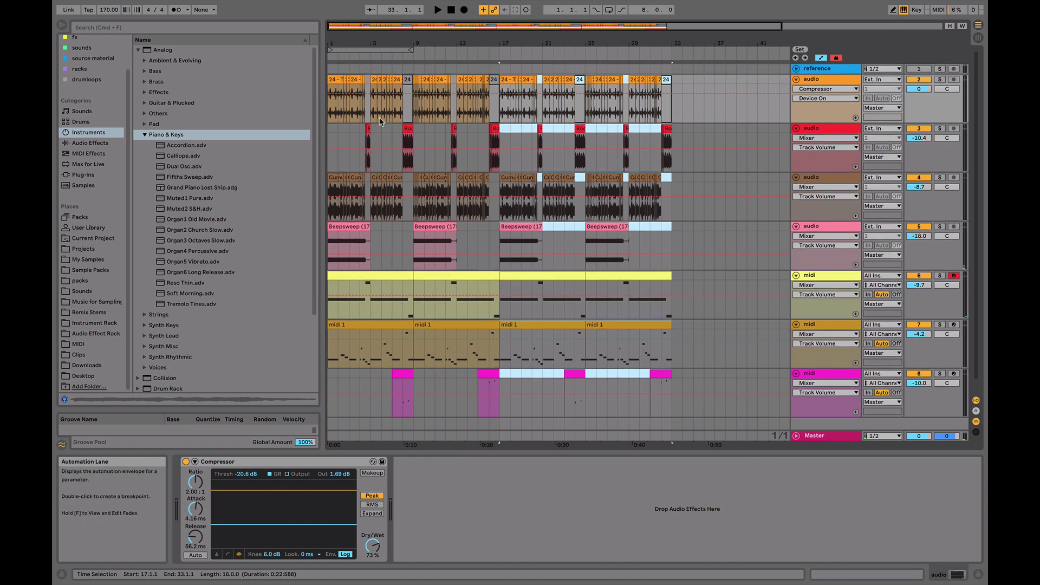
Delete the Track24 and Cumulus Break clips from the first 16 bars on tracks 2 and 4
left_click(333, 81)
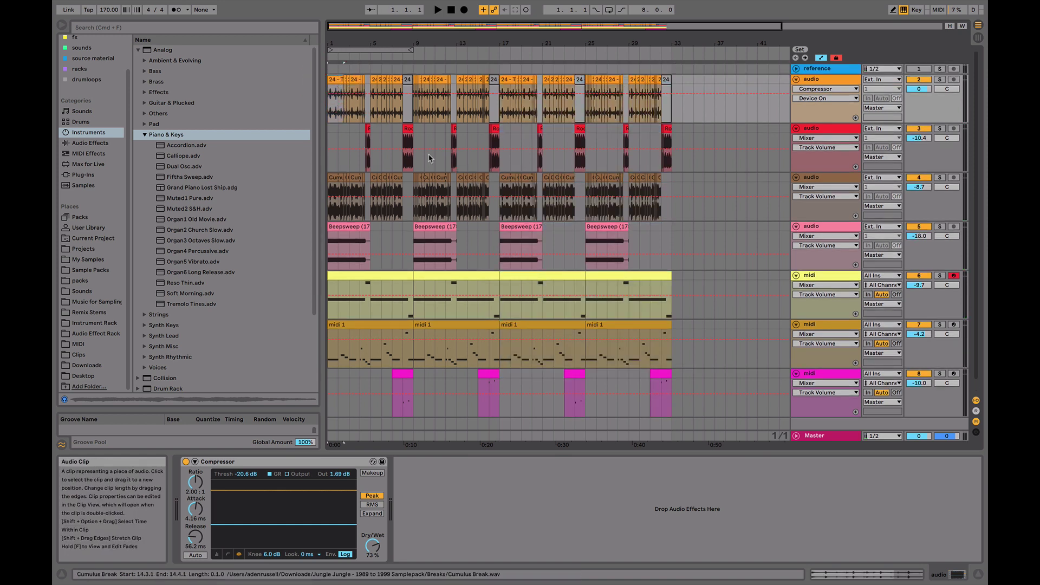
left_click(495, 79, "shift")
key("Delete")
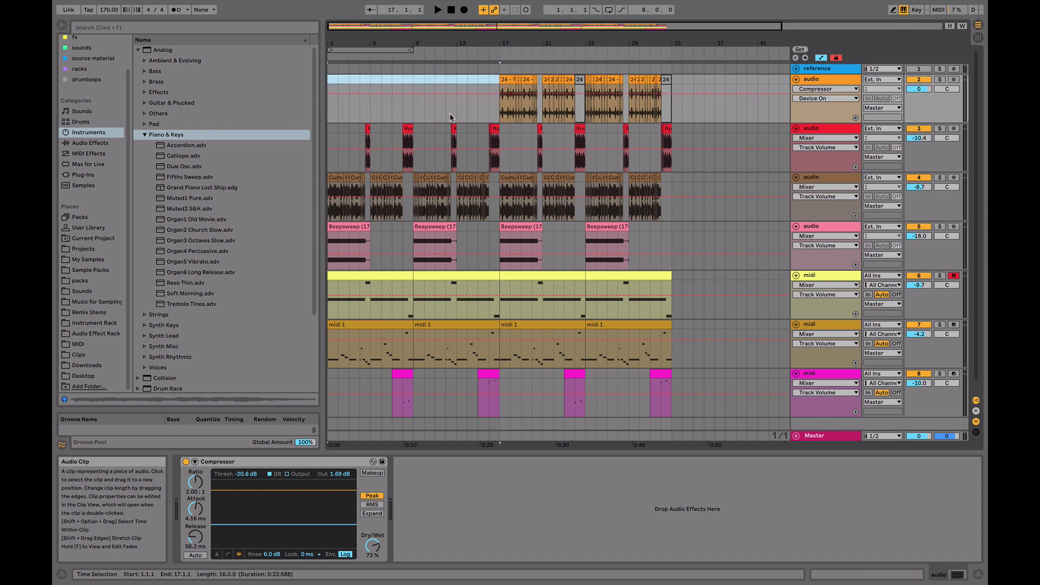
left_click(336, 178)
left_click(498, 183, "shift")
key("Delete")
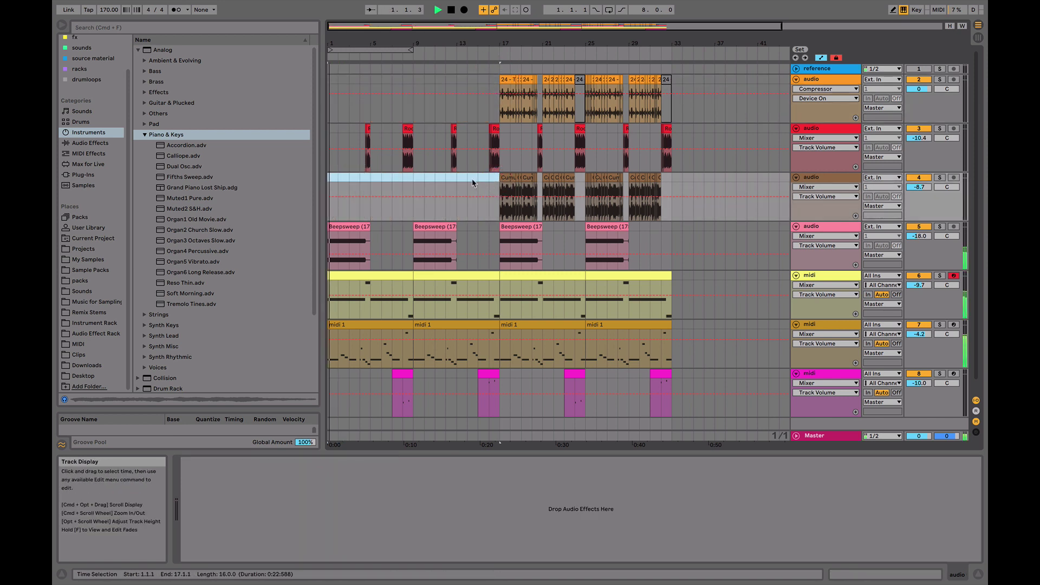
Delete both midi 1 clips from the first 16 bars on track 7
left_click(371, 249)
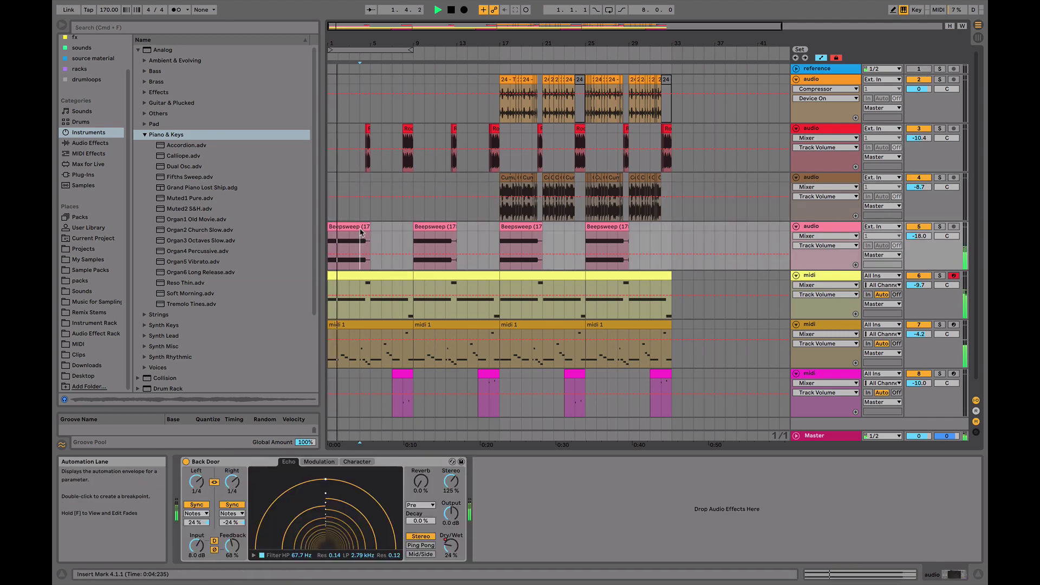
left_click(362, 323)
left_click(451, 323, "shift")
Remove the D2 and E1 notes from track 6's first clip and extend both A1 notes to fill its eight bars
double_click(451, 304)
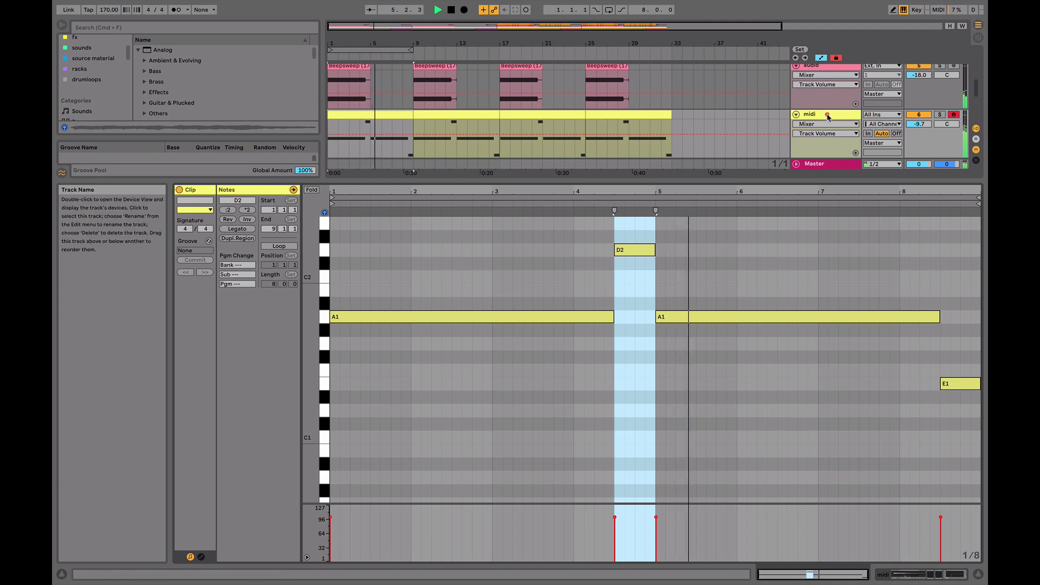
double_click(848, 116)
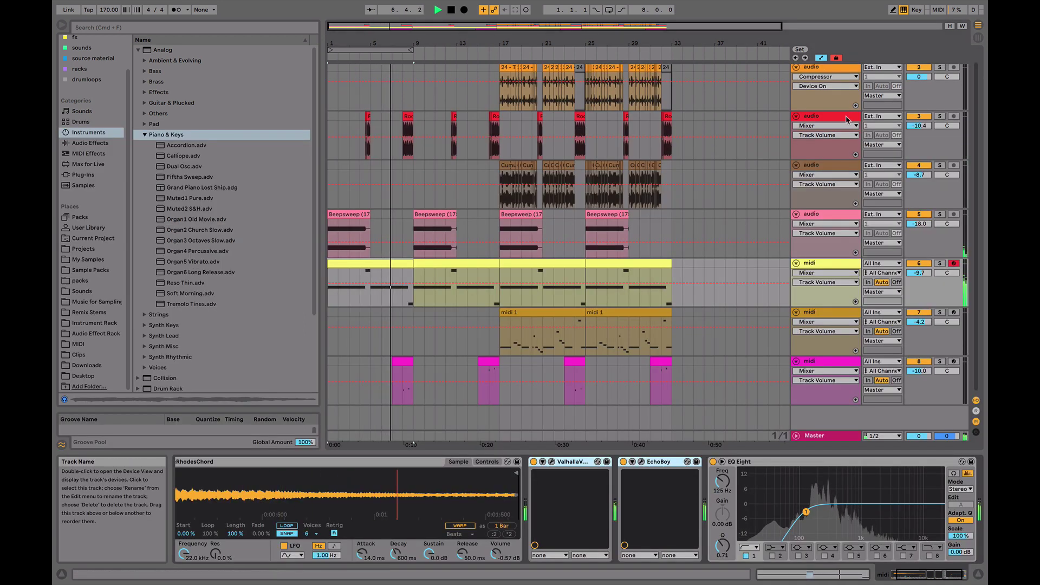
key("space")
double_click(399, 264)
left_click(626, 266)
key("Delete")
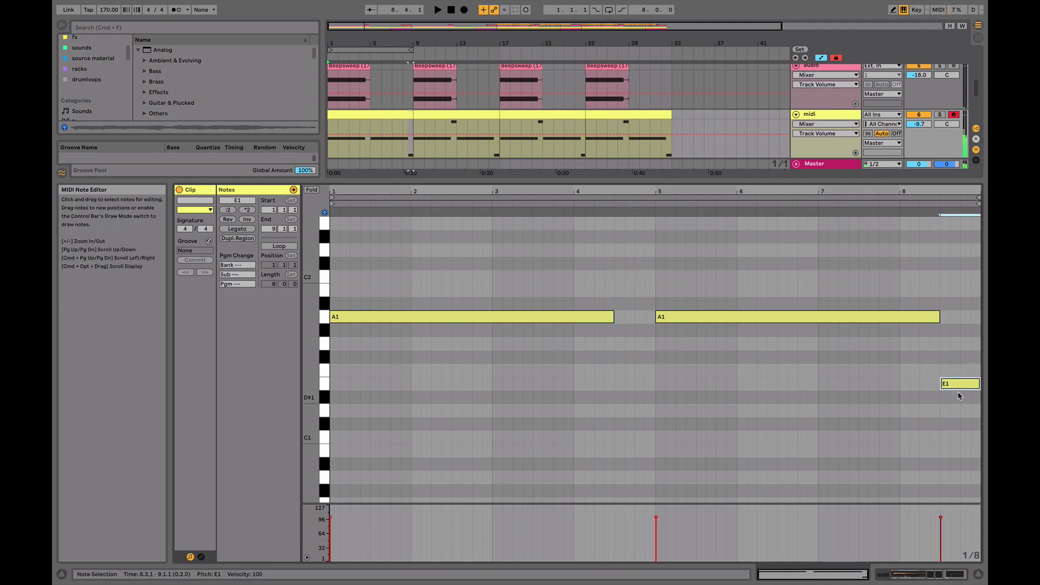
key("Delete")
key("super+a")
Duplicate the edited clip over bars 9 to 17 on track 6 and raise its second A1 note to A2
left_click(369, 116)
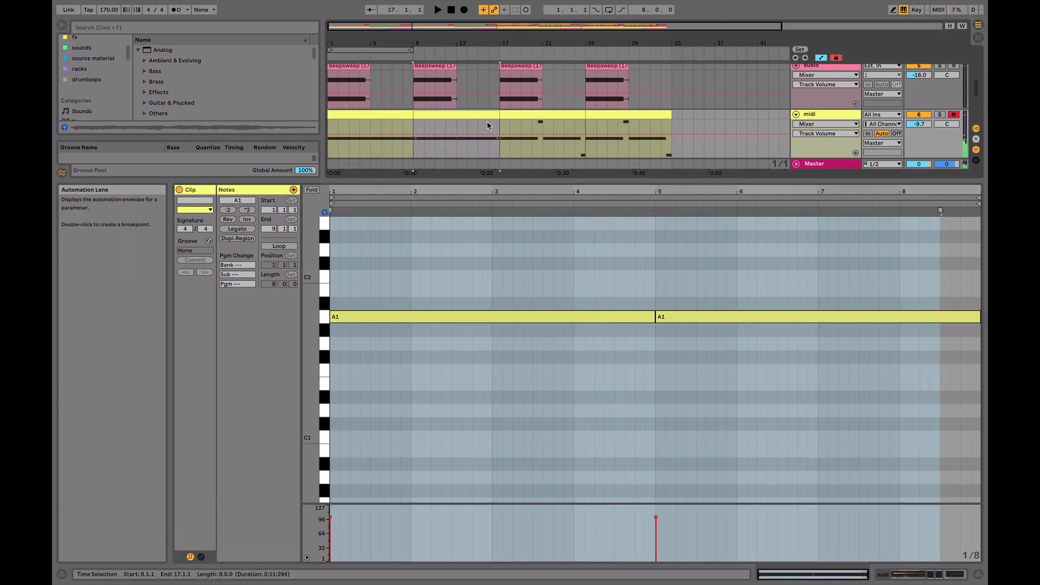
left_click(489, 126)
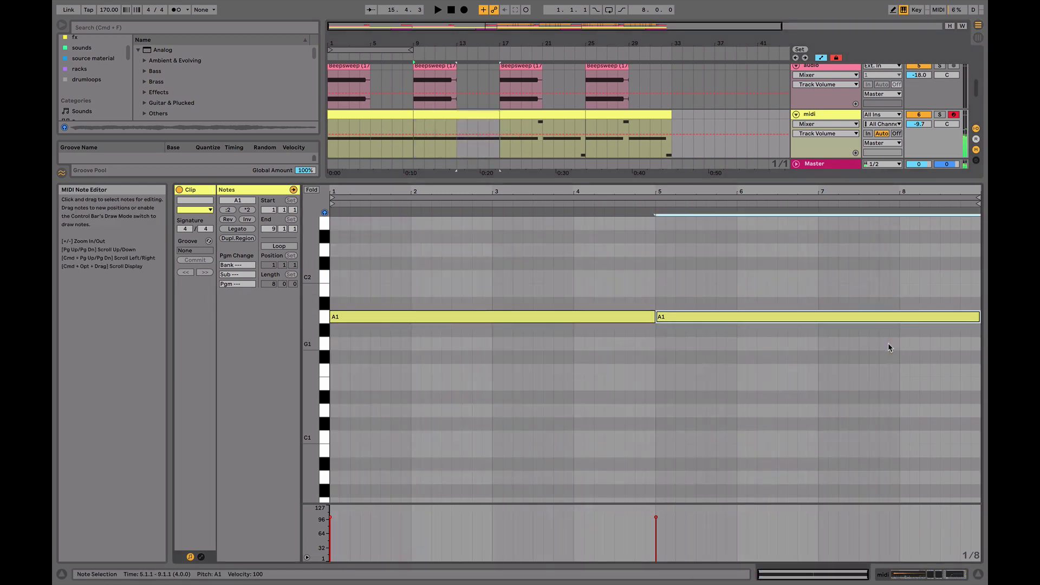
key("shift+Up")
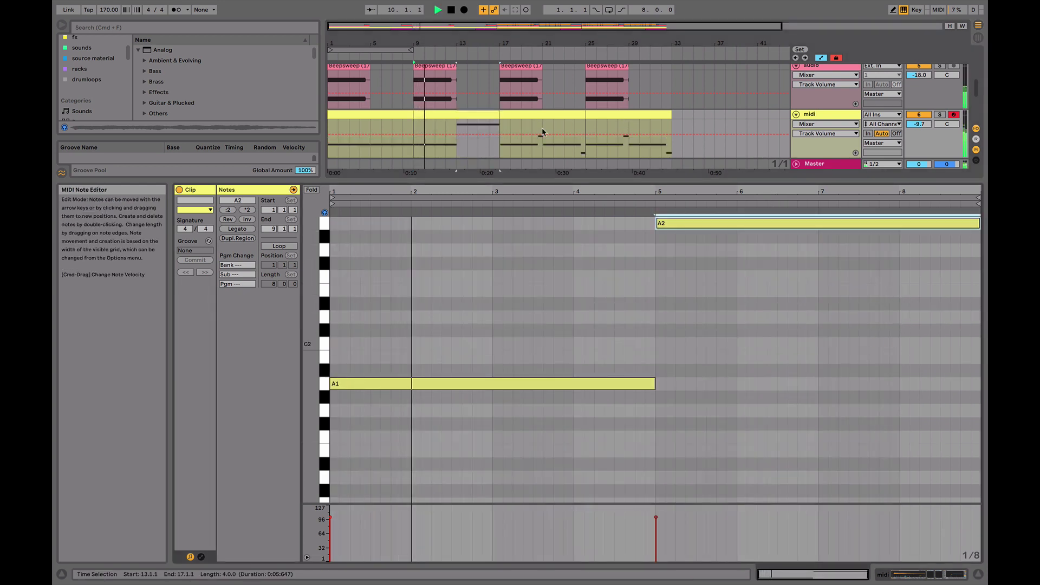
Double the notes of track 6's bar 17 clip one octave higher and repeat that clip over bars 25 to 33
left_click(544, 151)
left_click(530, 223)
key("super+a")
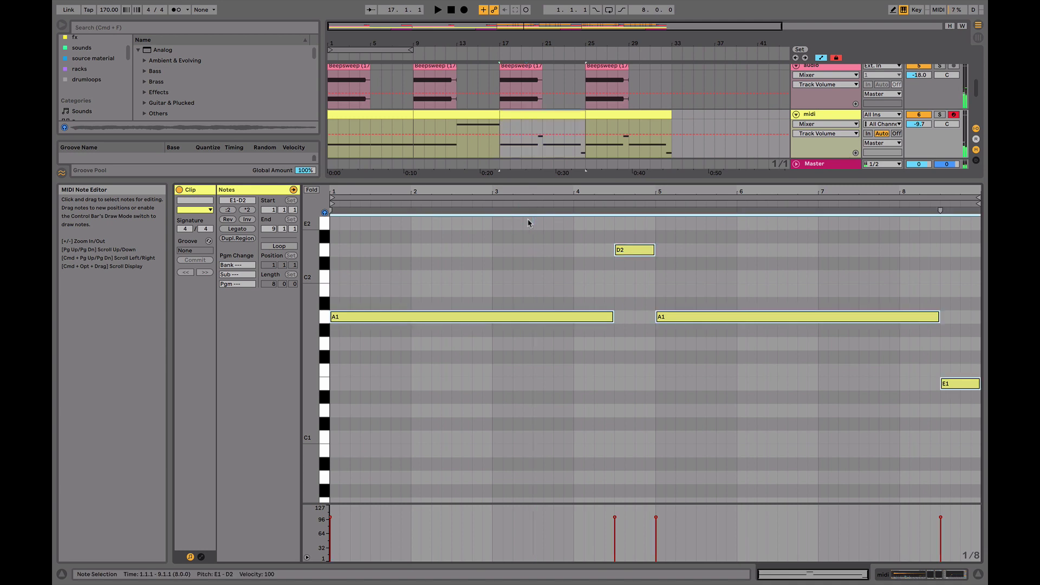
key("alt+shift+Up")
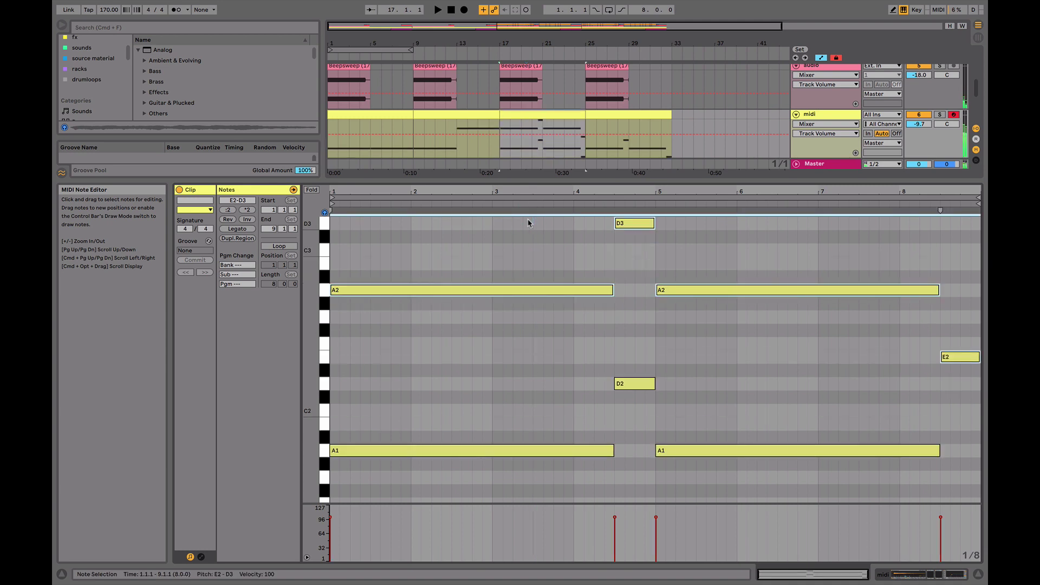
left_click(608, 126)
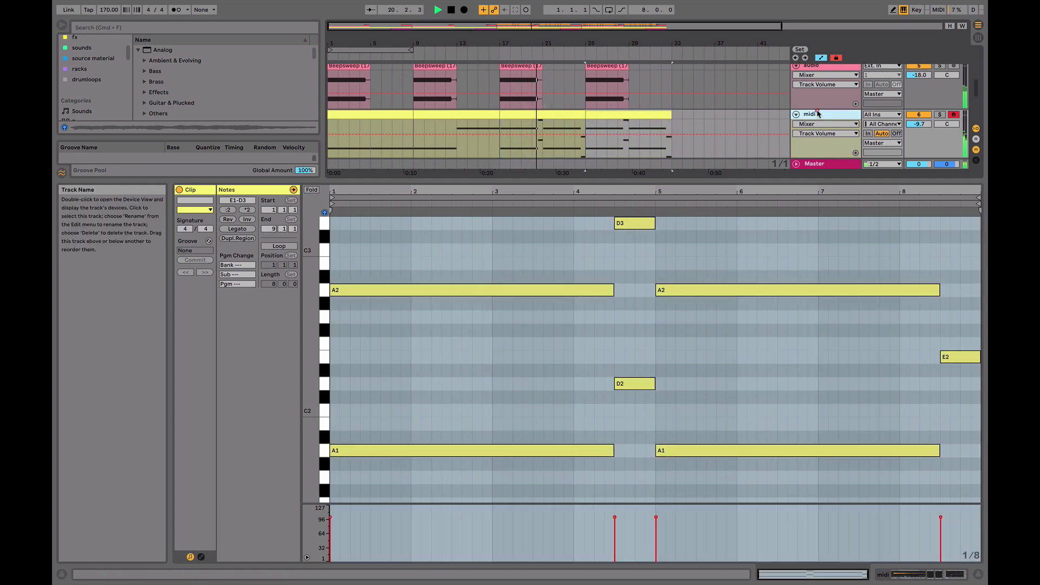
Set the RhodesChord filter frequency to 1.78 kHz and track 6's volume to -9.5 dB during playback
key("shift+Tab")
left_click_drag(184, 553, 184, 574)
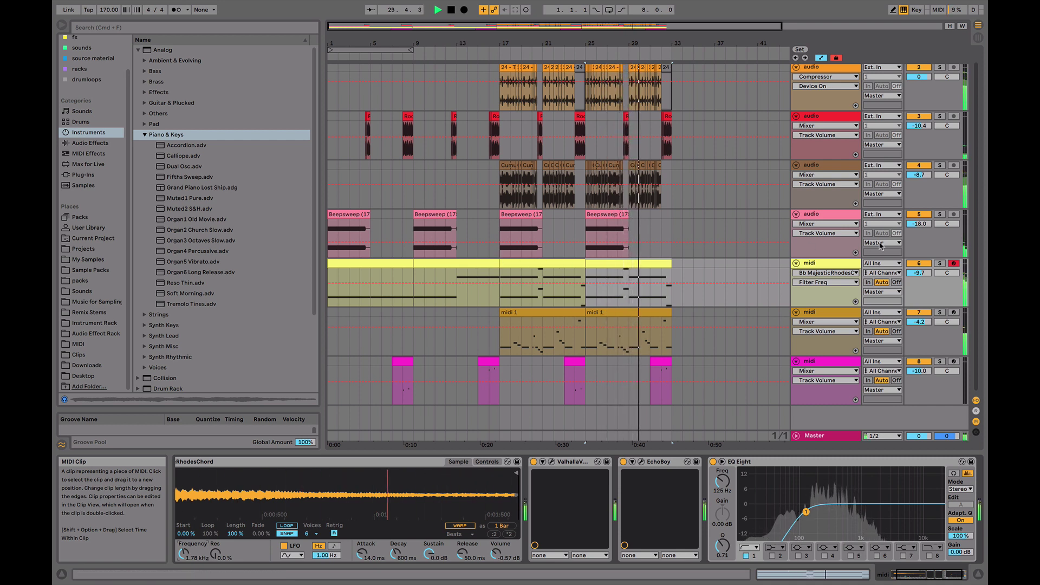
left_click_drag(928, 275, 928, 278)
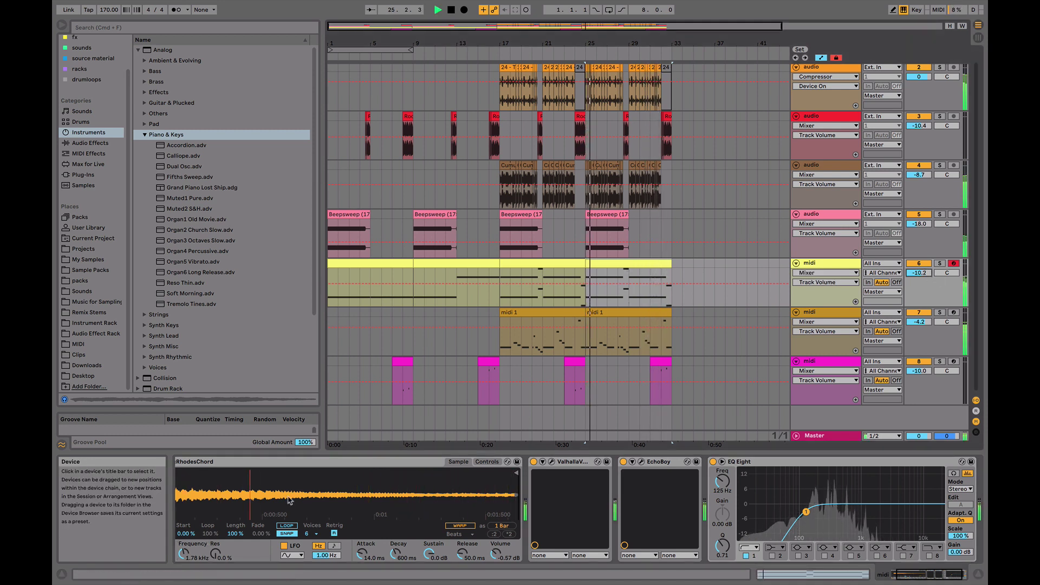
key("space")
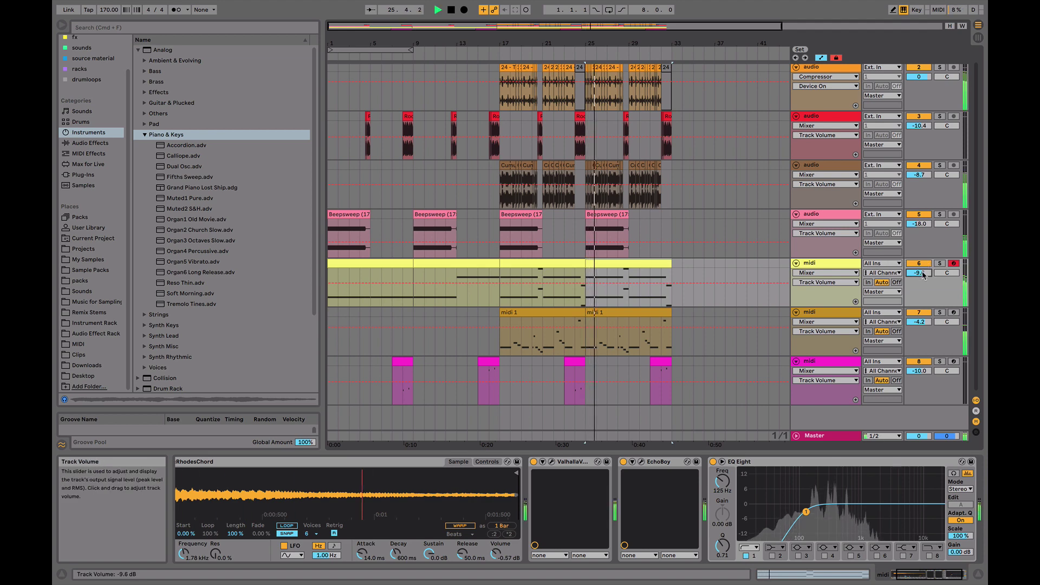
key("space")
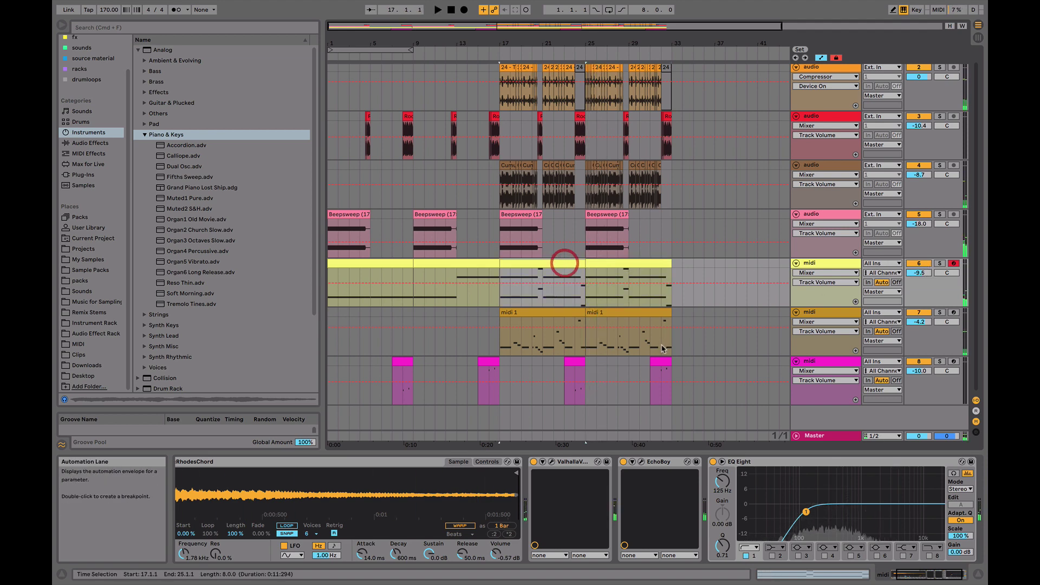
Duplicate bars 17 to 33 of all tracks from track 2 to track 8 so they repeat from bar 33 to 49
left_click_drag(673, 356, 504, 81)
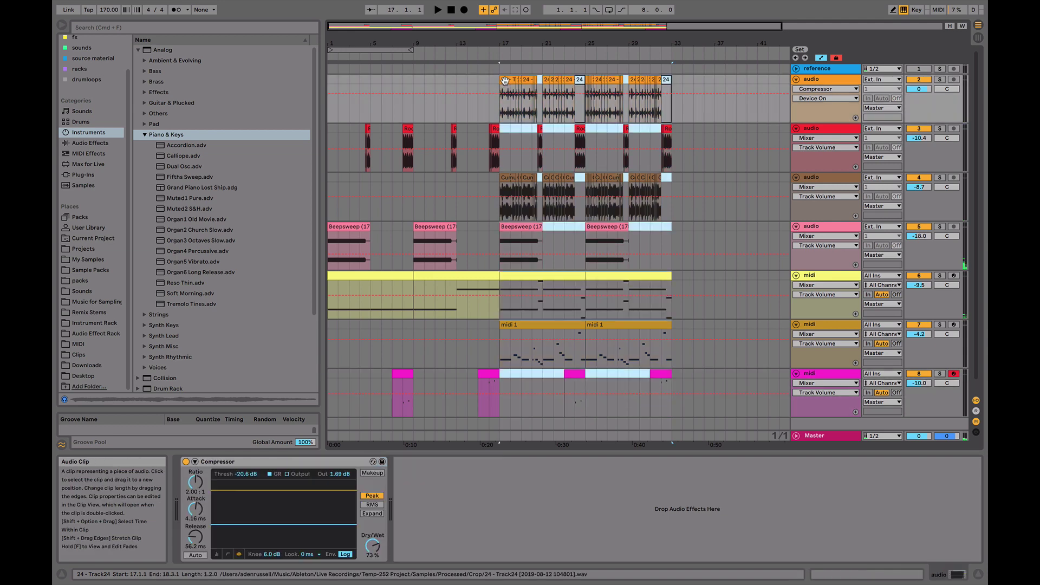
key("ctrl+d")
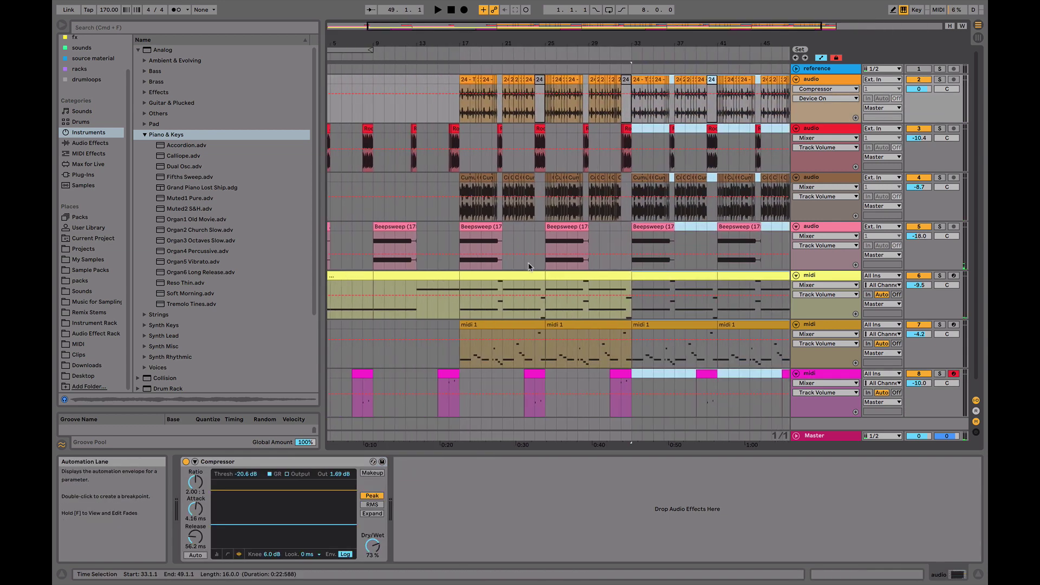
Delete the octave-up notes from track 6's bar 17 clip and repeat that clip over bars 25 to 33
double_click(526, 277)
left_click_drag(483, 226, 953, 357)
key("Delete")
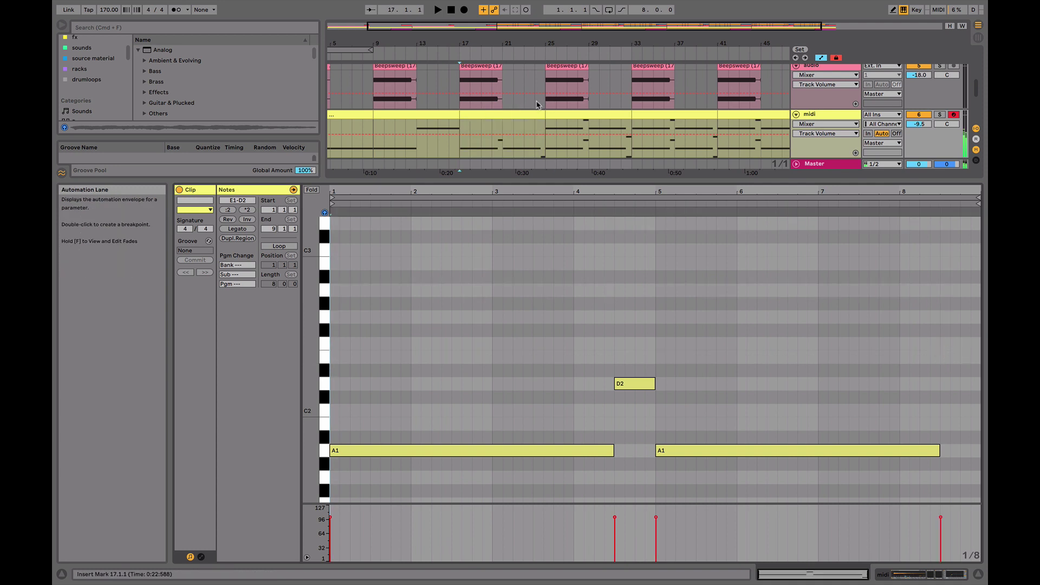
left_click(529, 112)
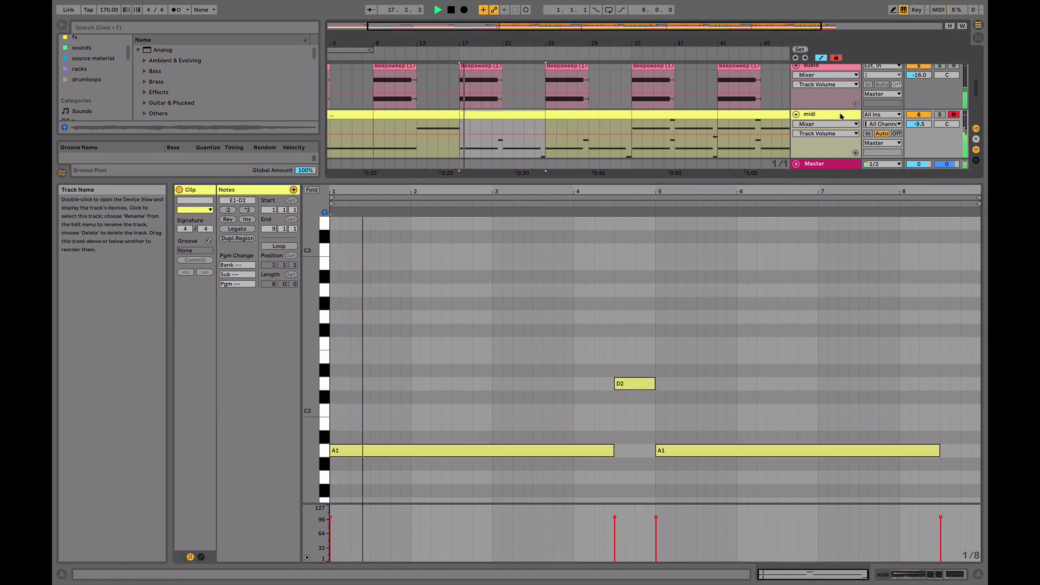
key("shift+Tab")
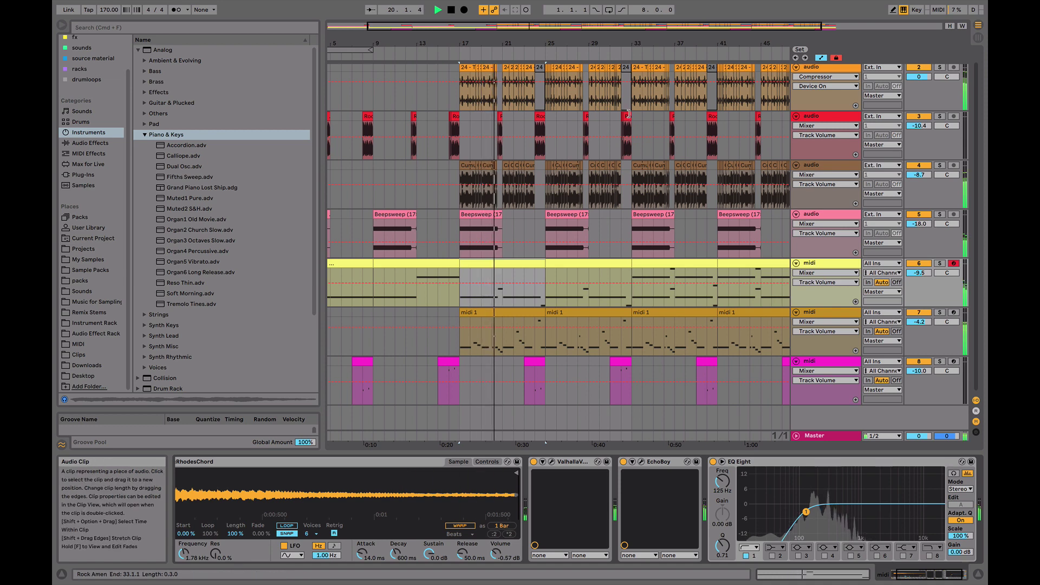
Trim the second half off the Rock Amen fills in bars 32 and 48 on track 3
scroll(618, 136, "up", 5)
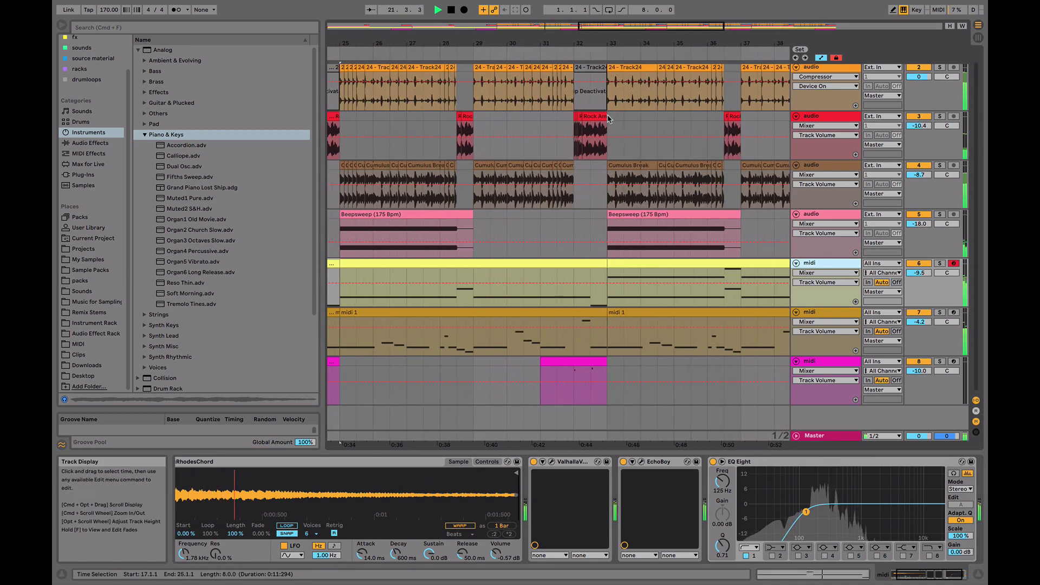
left_click(596, 116)
left_click(573, 54)
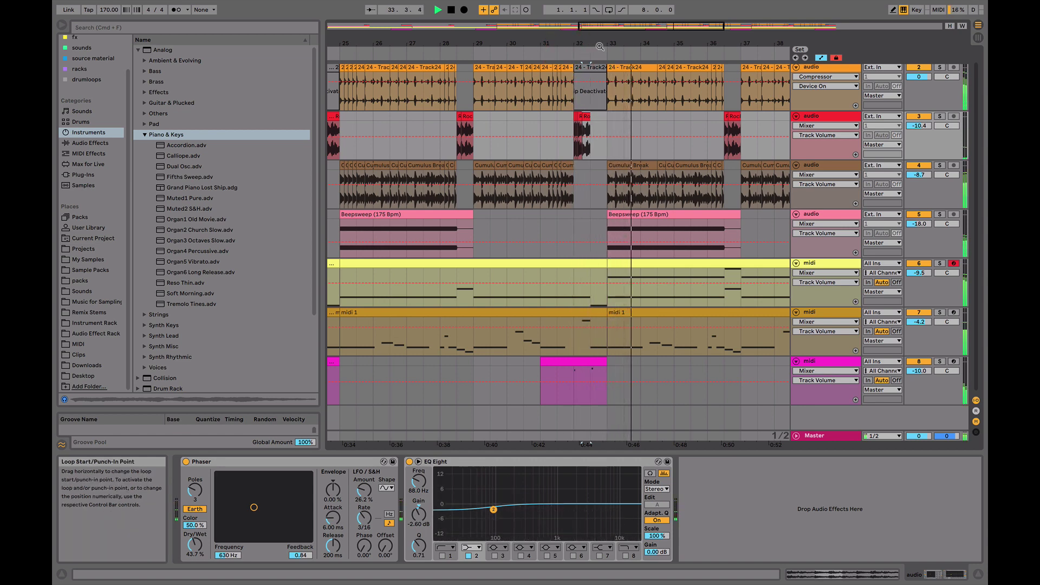
scroll(591, 60, "down", 2)
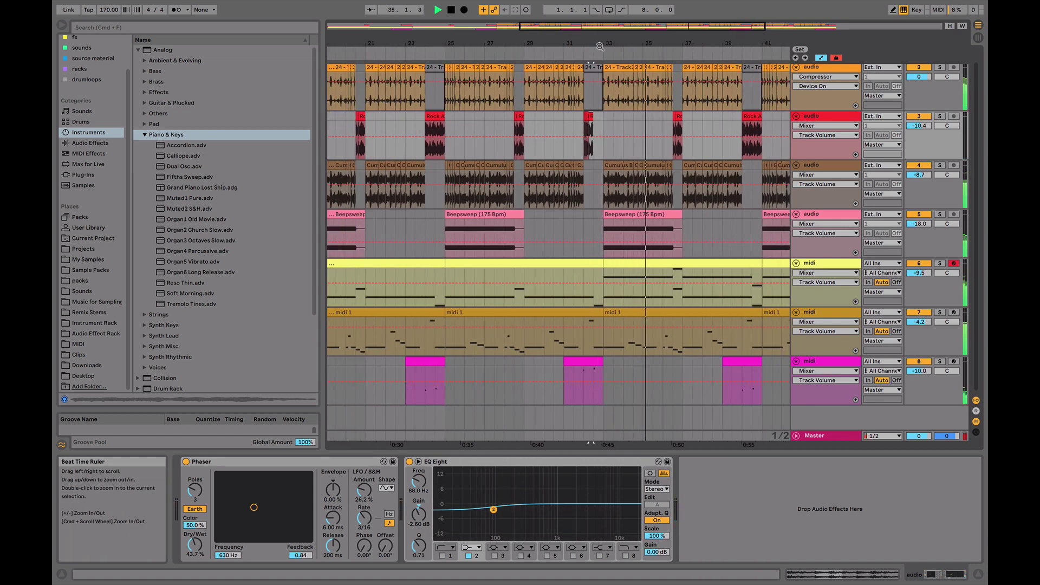
scroll(650, 60, "right", 5)
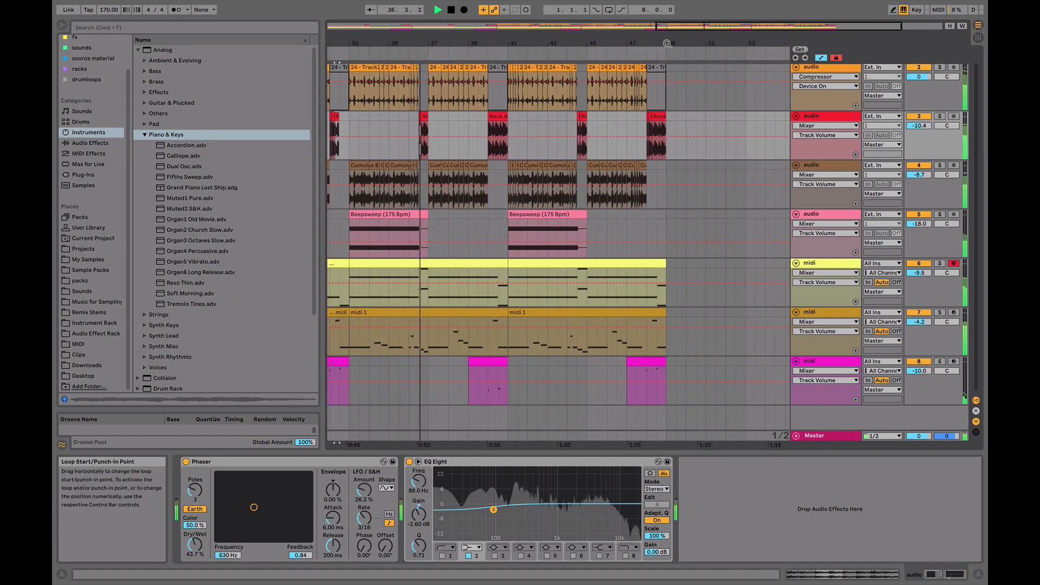
scroll(667, 118, "up", 3)
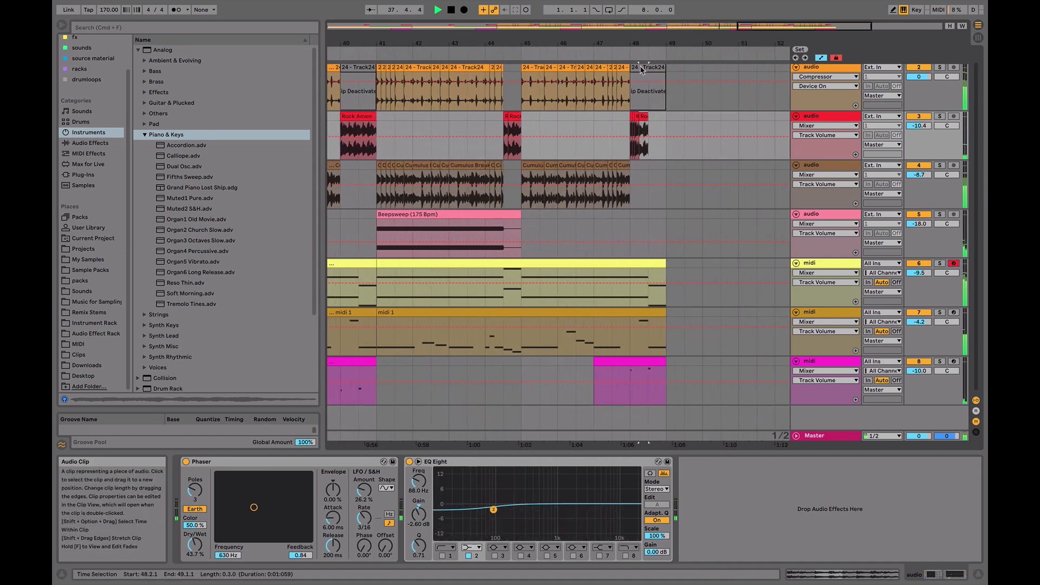
Play back the intro from bar 1 and again from bar 5
left_click_drag(457, 33, 456, 30)
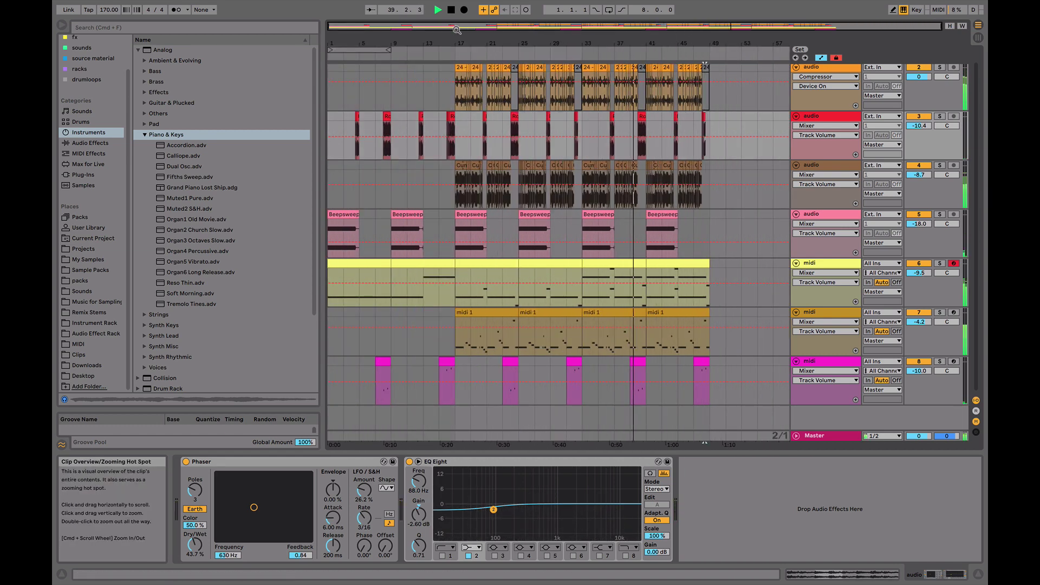
left_click(328, 57)
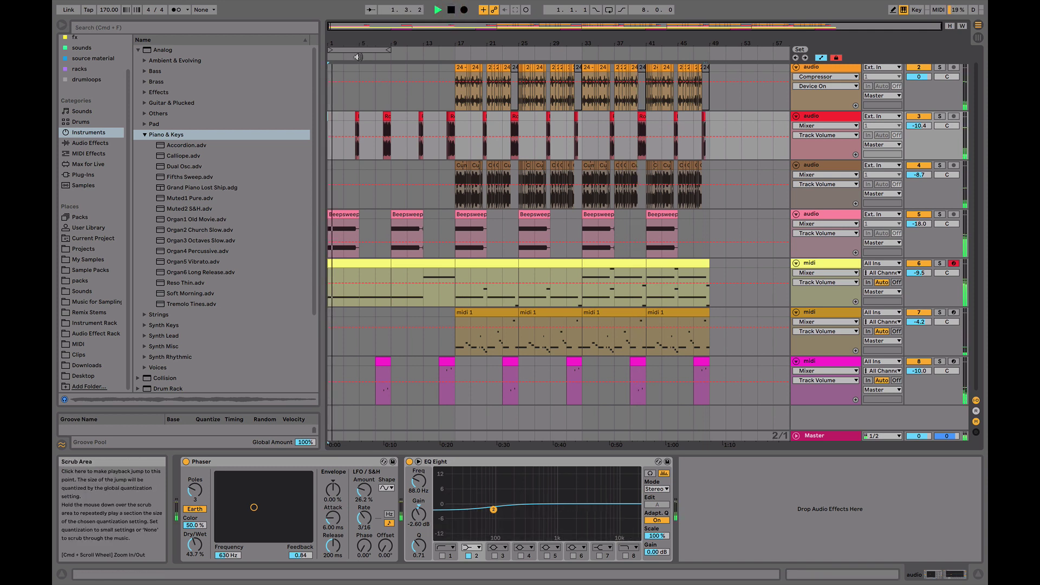
left_click(354, 57)
key("space")
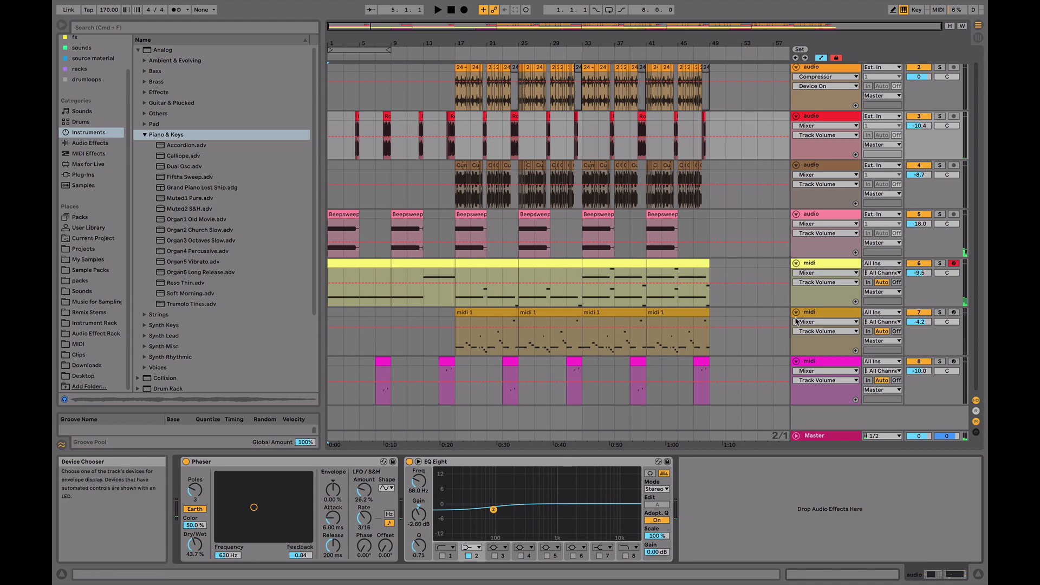
Copy ValhallaVintageVerb and EchoBoy from track 6 into an Audio Effect Rack after EQ Eight on track 3
left_click(834, 263)
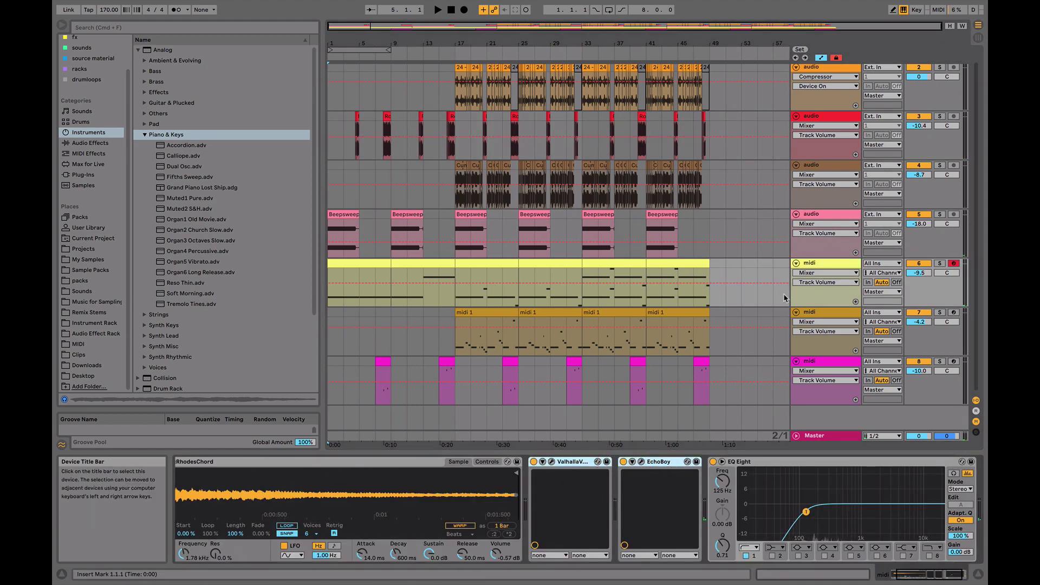
left_click(819, 128)
left_click(683, 486)
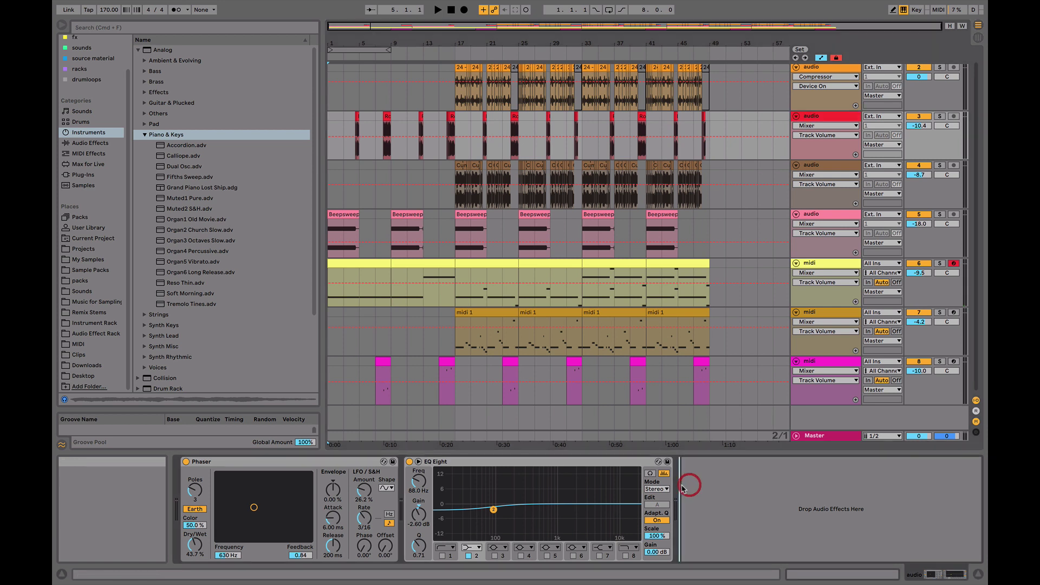
key("super+v")
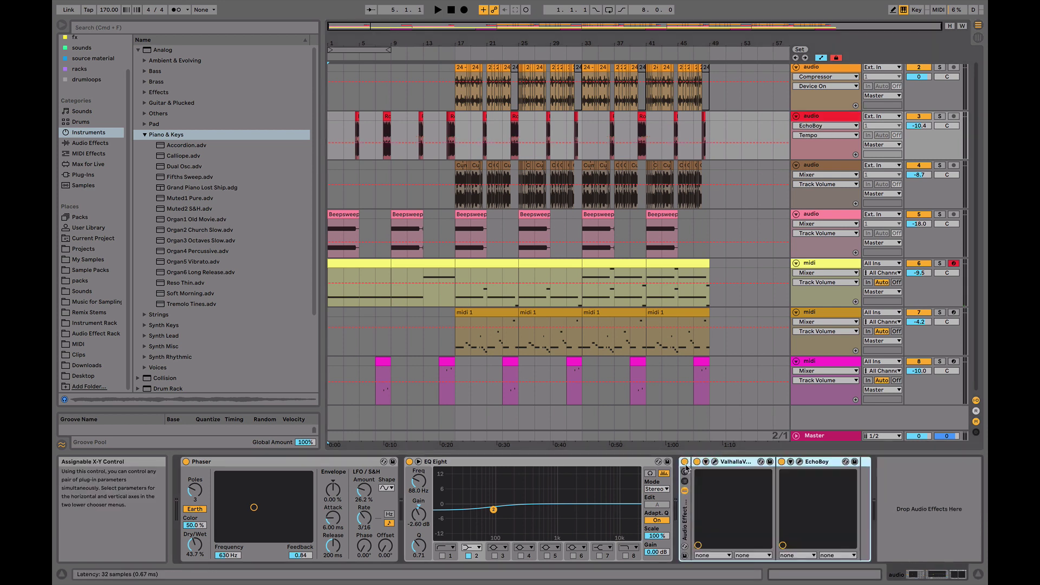
Set track 3's ValhallaVintageVerb to a 72% mix and a 530 Hz low cut during playback
key("space")
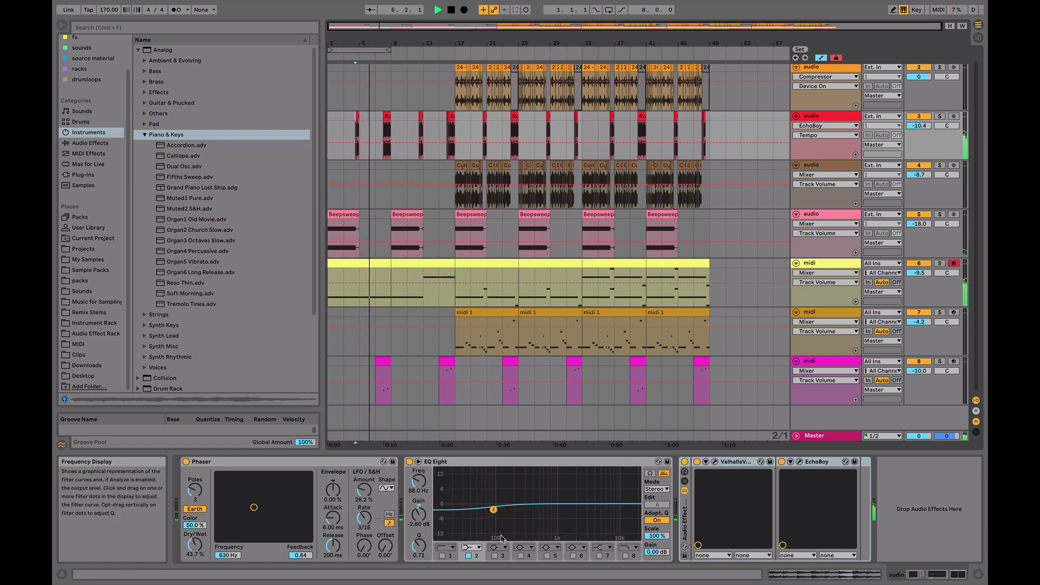
left_click(715, 462)
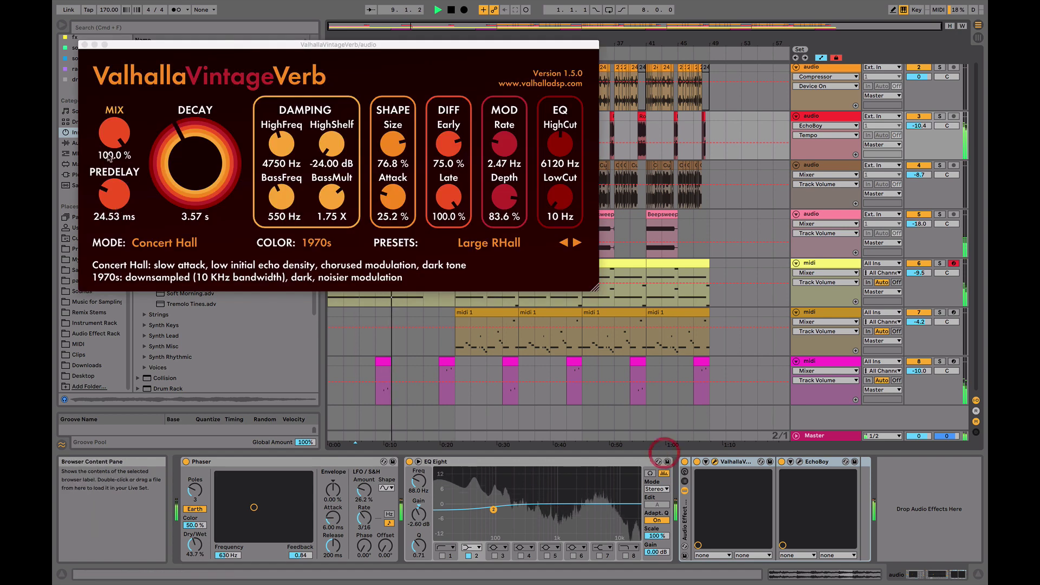
key("space")
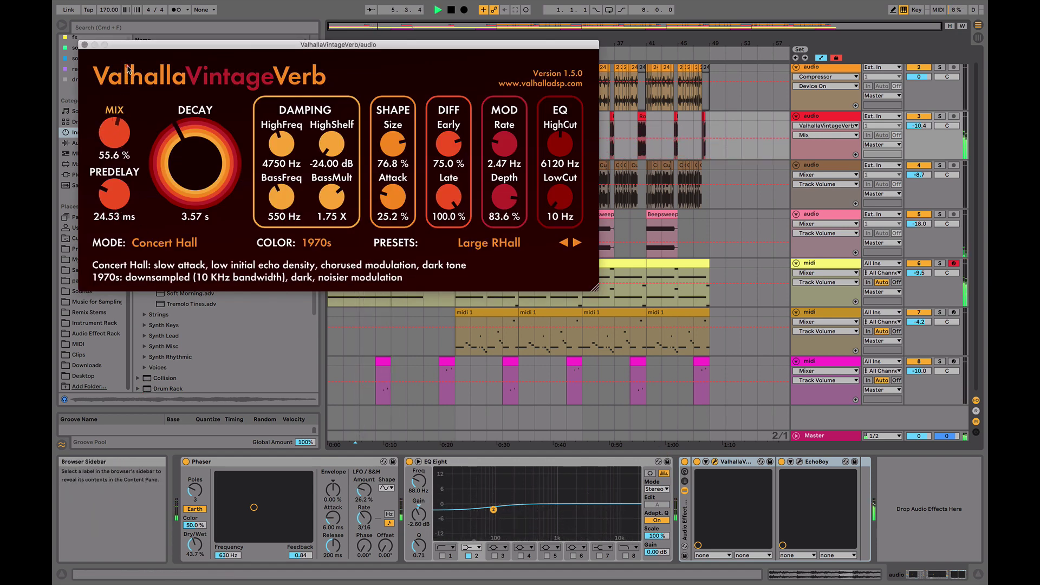
key("space")
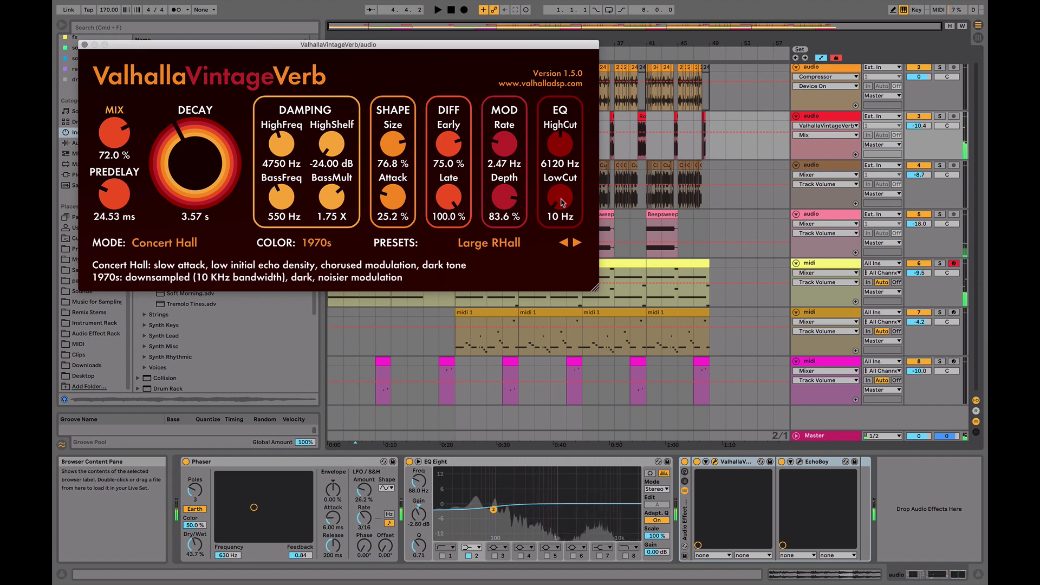
left_click_drag(568, 201, 562, 157)
key("space")
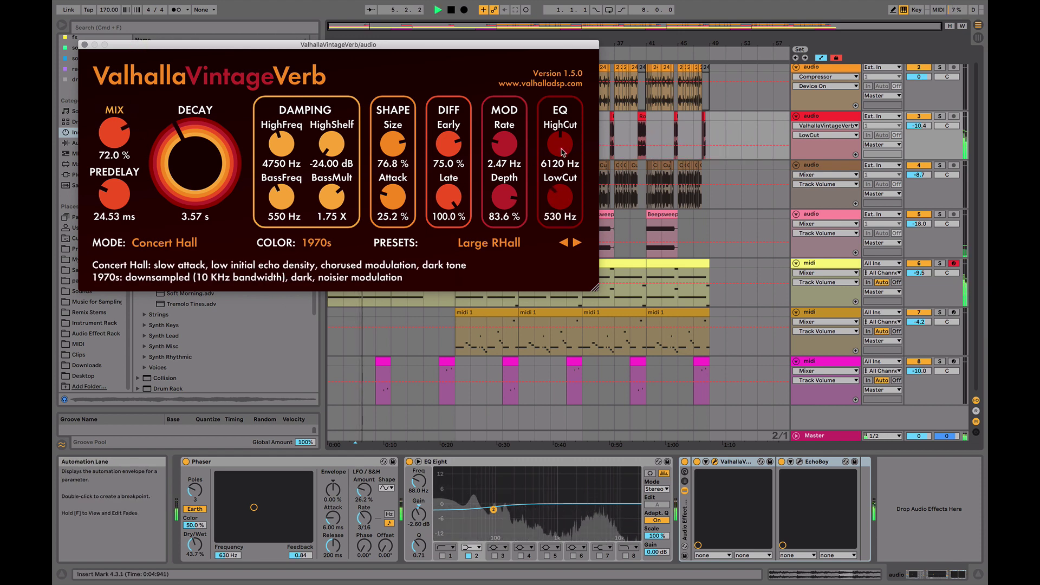
left_click(85, 44)
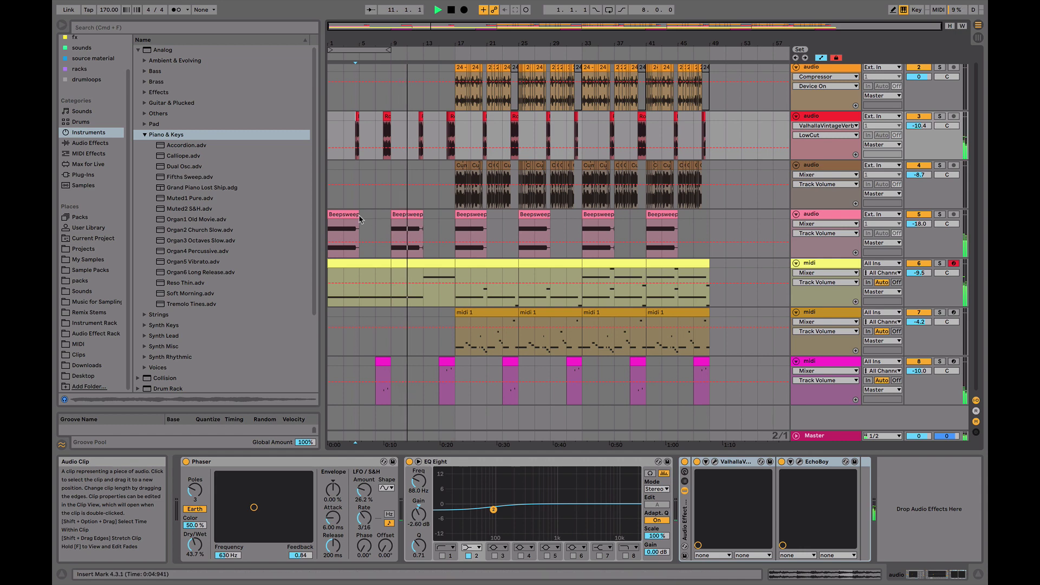
Deactivate the first Beepsweep clip on track 5 and the bar 7 clip on track 8
left_click(341, 212)
key("0")
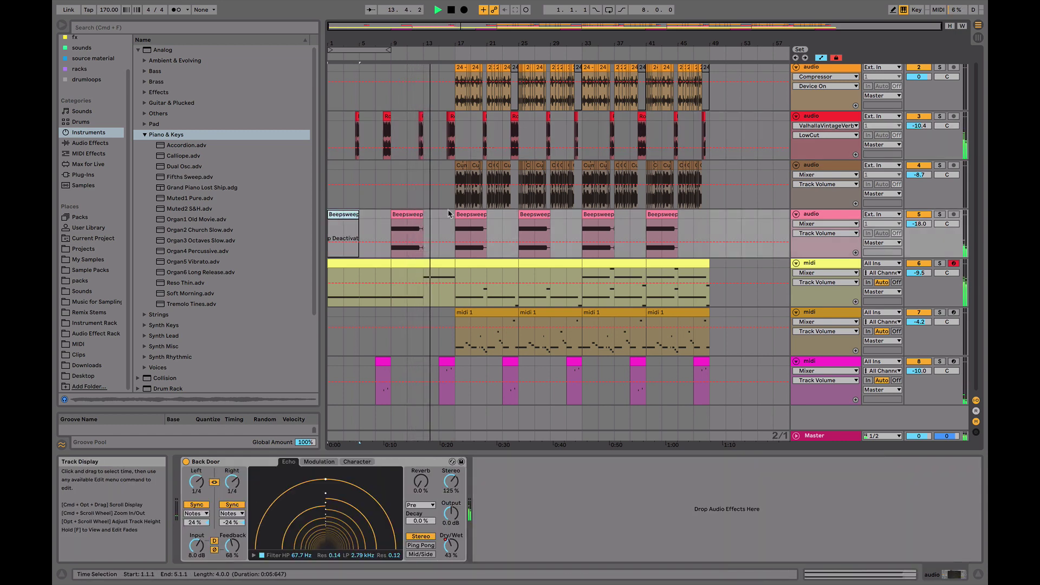
left_click(383, 362)
key("0")
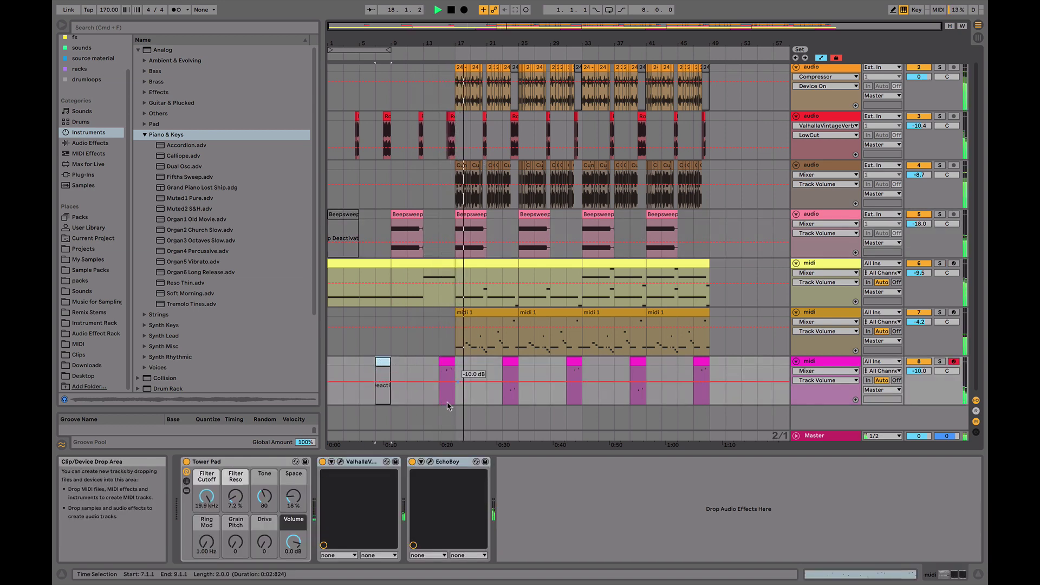
Automate the Audio Effect Rack on track 3 to switch off from bar 19 and play across the section change
left_click(806, 115)
key("space")
left_click(685, 462)
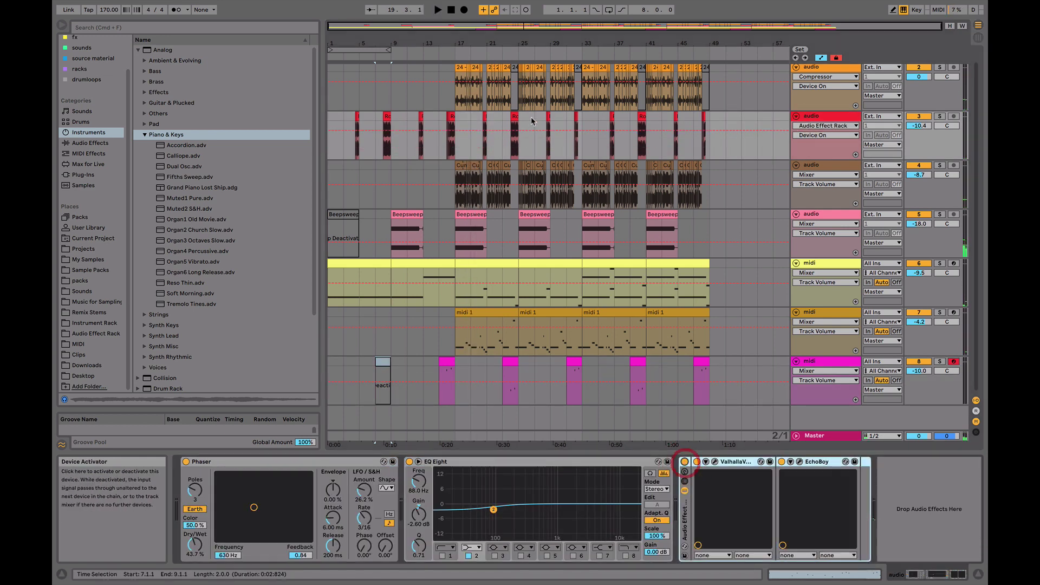
left_click_drag(483, 43, 483, 76)
key("b")
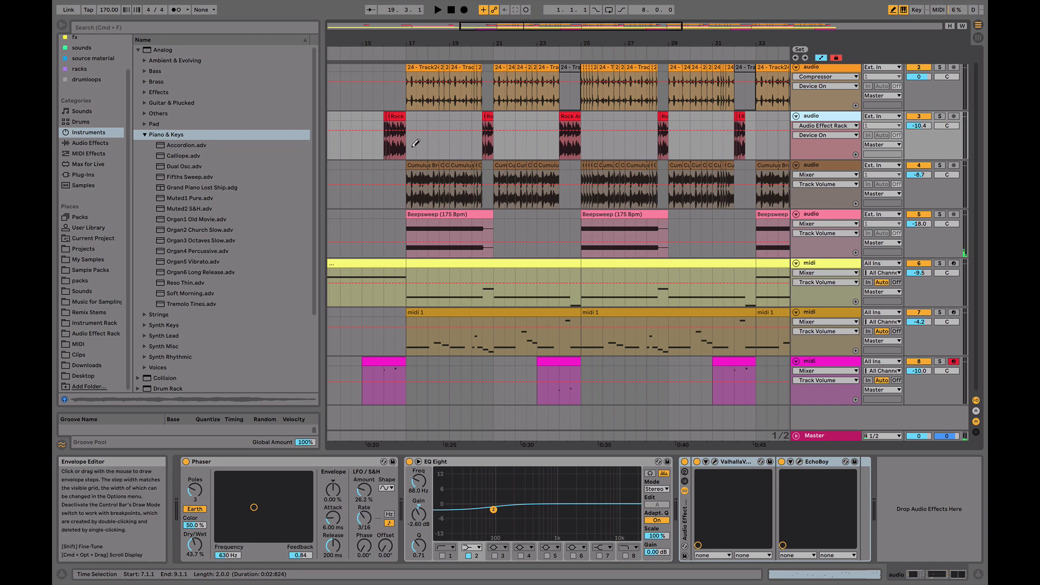
left_click(460, 128)
left_click(403, 57)
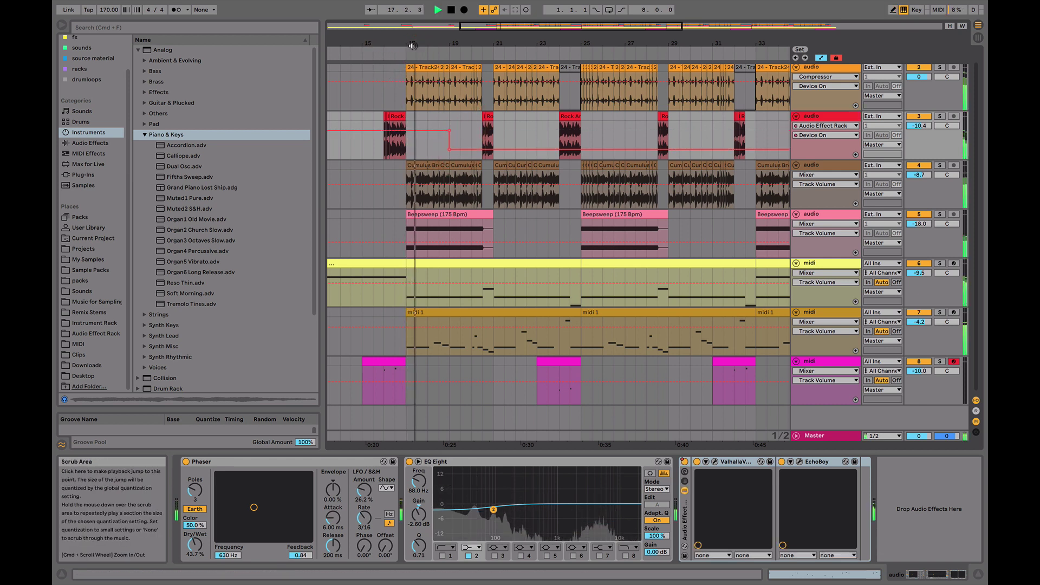
Consolidate the Rock Amen fill in bar 16 on track 3 into one clip
scroll(440, 125, "left", 3)
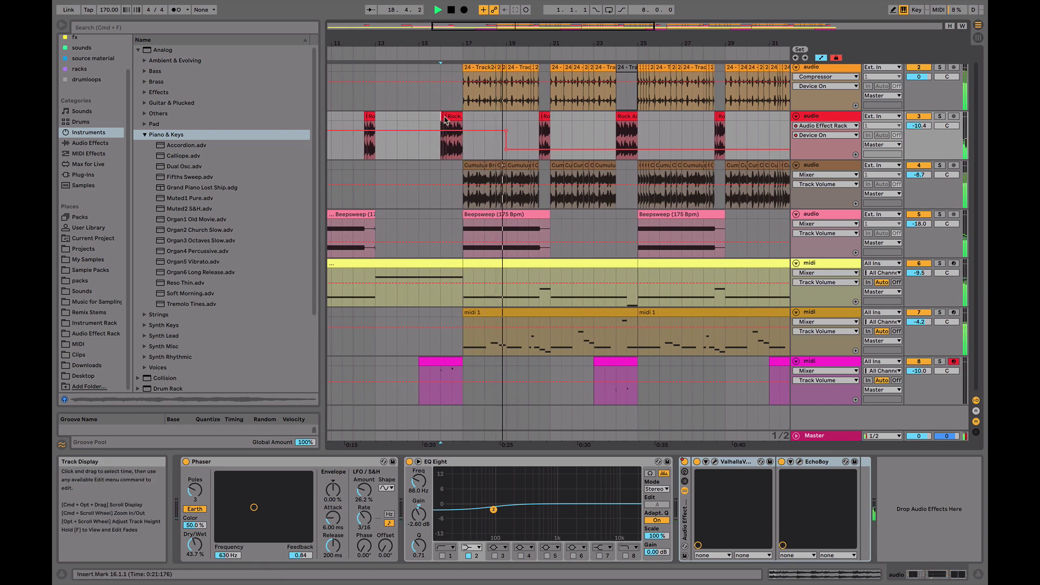
left_click(460, 118)
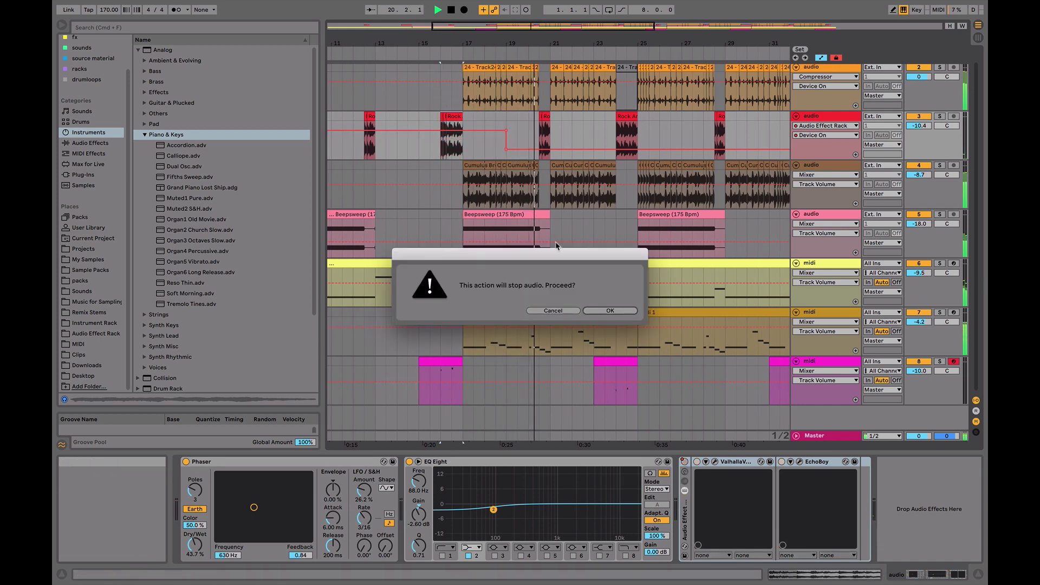
key("Return")
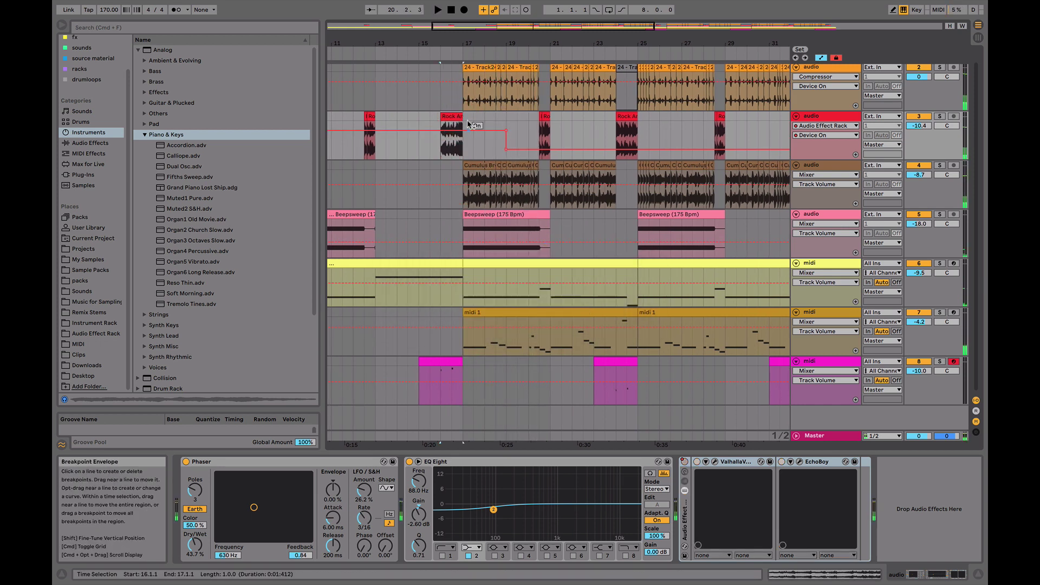
Redraw track 3's rack automation so the effects switch off from bar 16, and replay the transition into bar 17
left_click(431, 54)
key("b")
left_click_drag(449, 142, 491, 145)
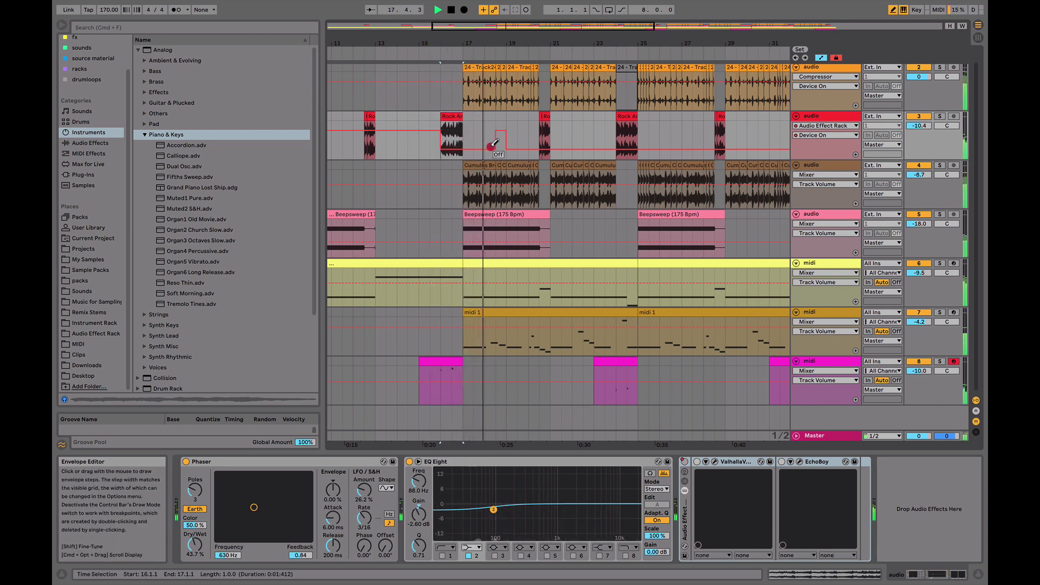
left_click(434, 55)
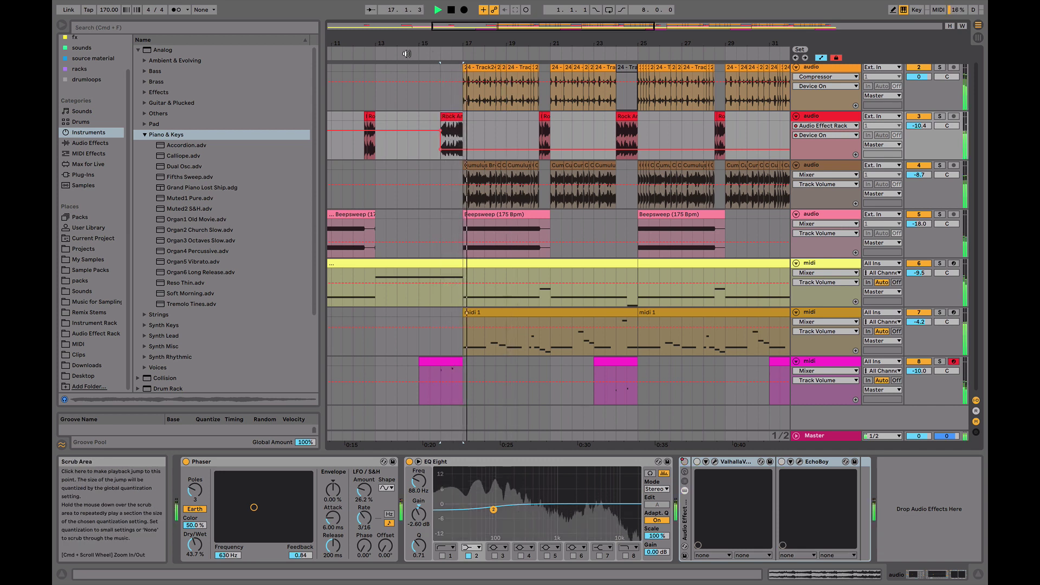
left_click(437, 55)
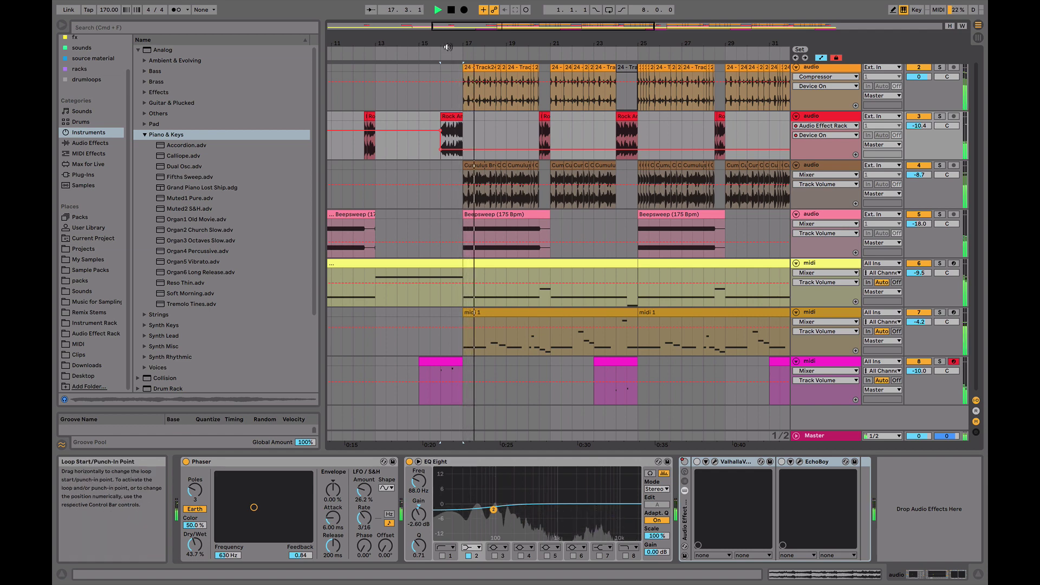
Add EQ Eight to the Cumulus Break on track 4 and boost its 100 Hz low shelf by 4.34 dB while soloed
left_click_drag(457, 46, 456, 68)
left_click(940, 165)
left_click(819, 164)
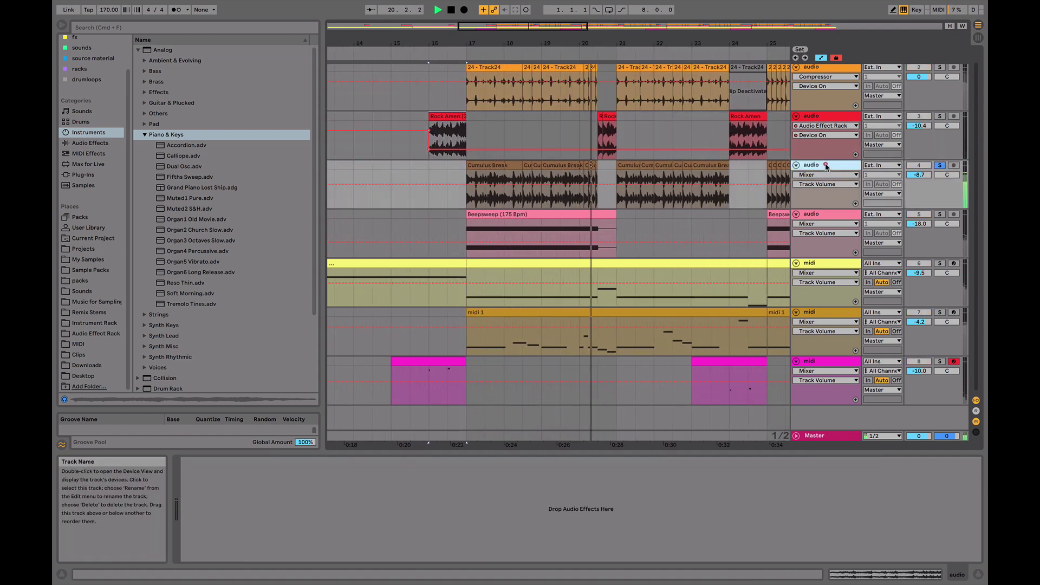
left_click(90, 142)
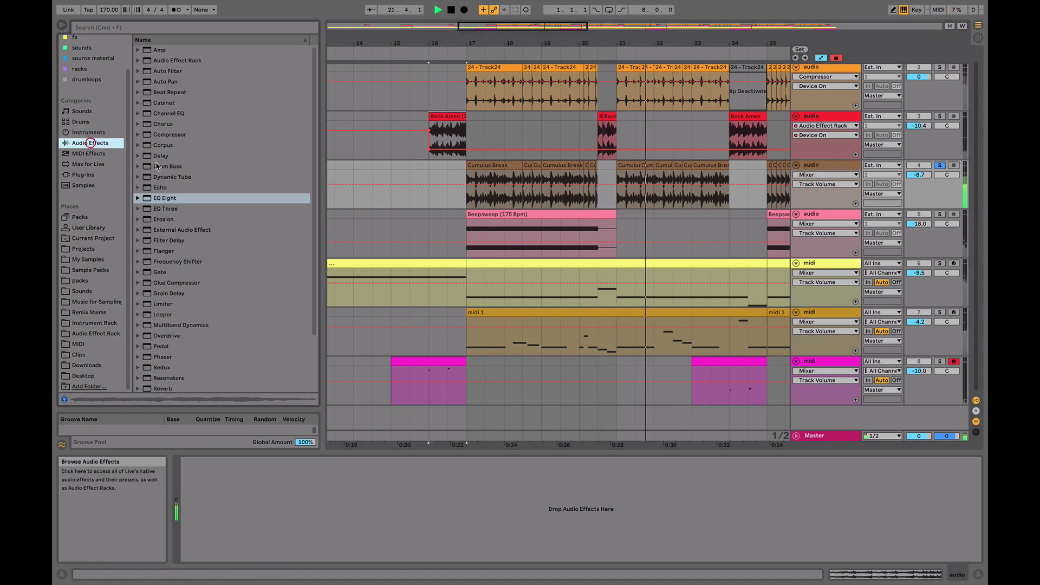
left_click_drag(166, 198, 273, 489)
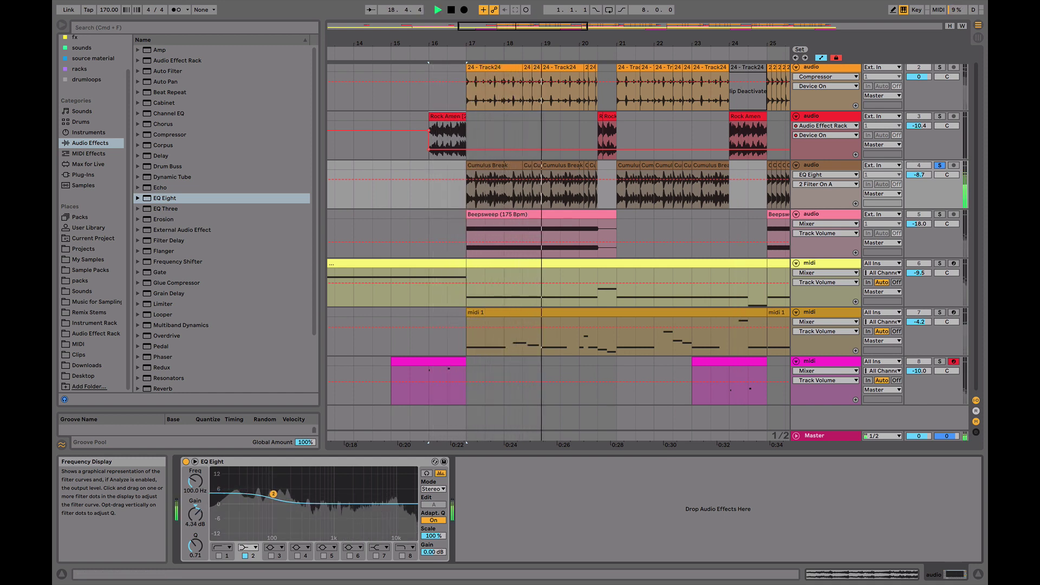
left_click(940, 166)
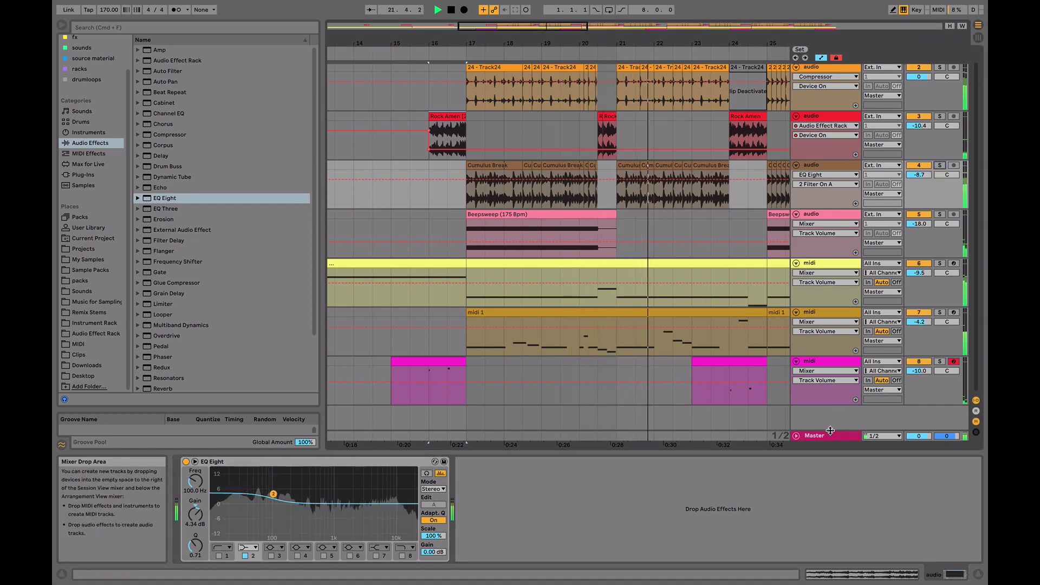
Replace track 6's MIDI clip at bar 41 with a copy of its bar 25 clip, and play briefly from the start
left_click_drag(668, 43, 518, 42)
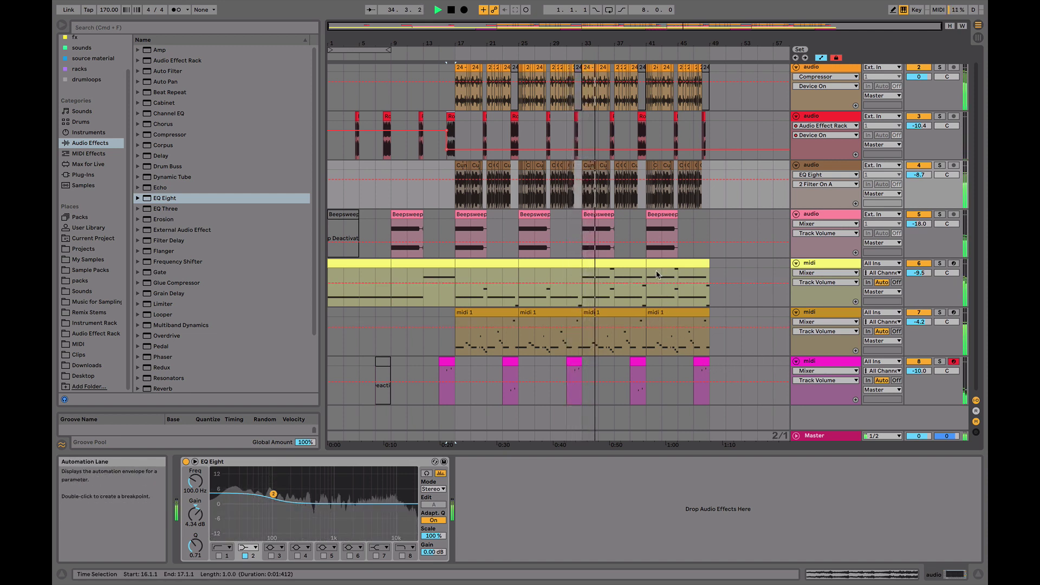
double_click(631, 261)
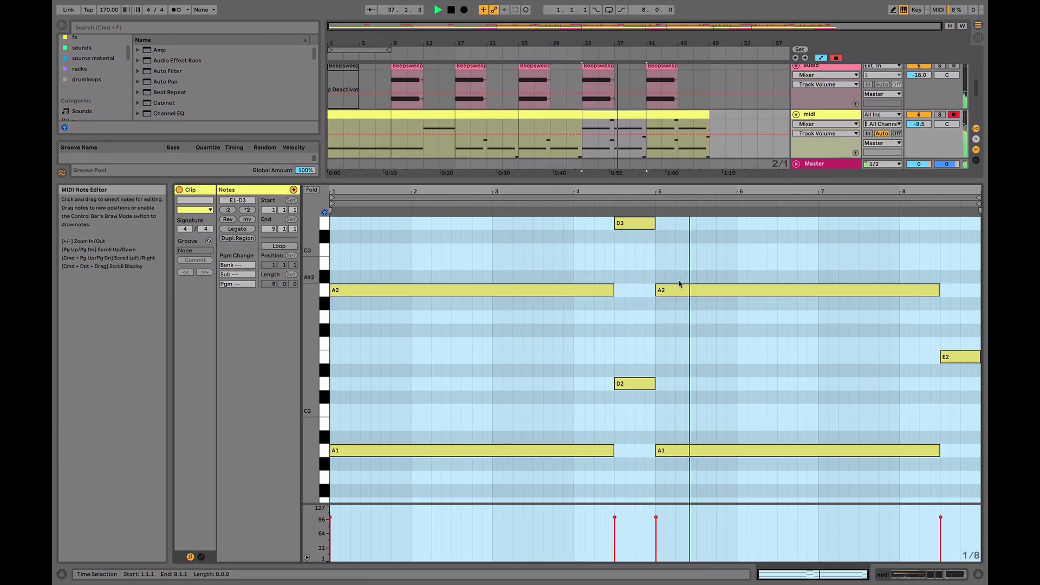
left_click(562, 115)
left_click(654, 115)
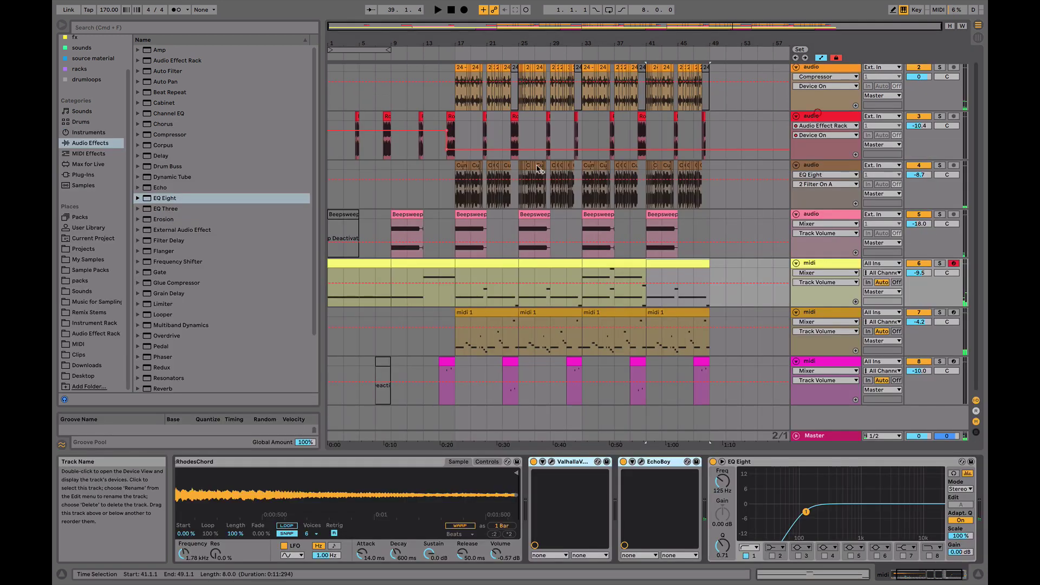
left_click(330, 197)
key("space")
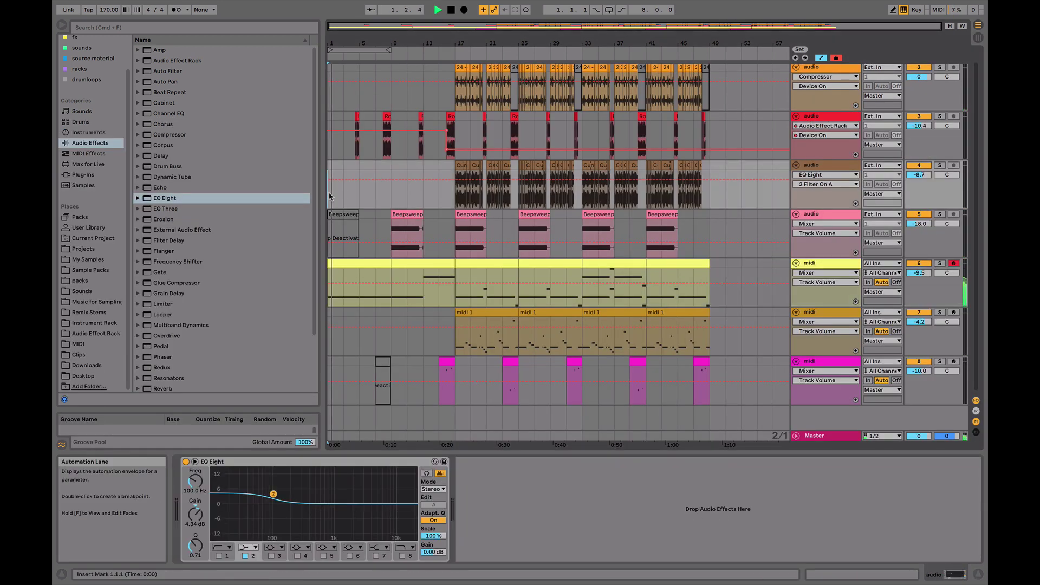
key("space")
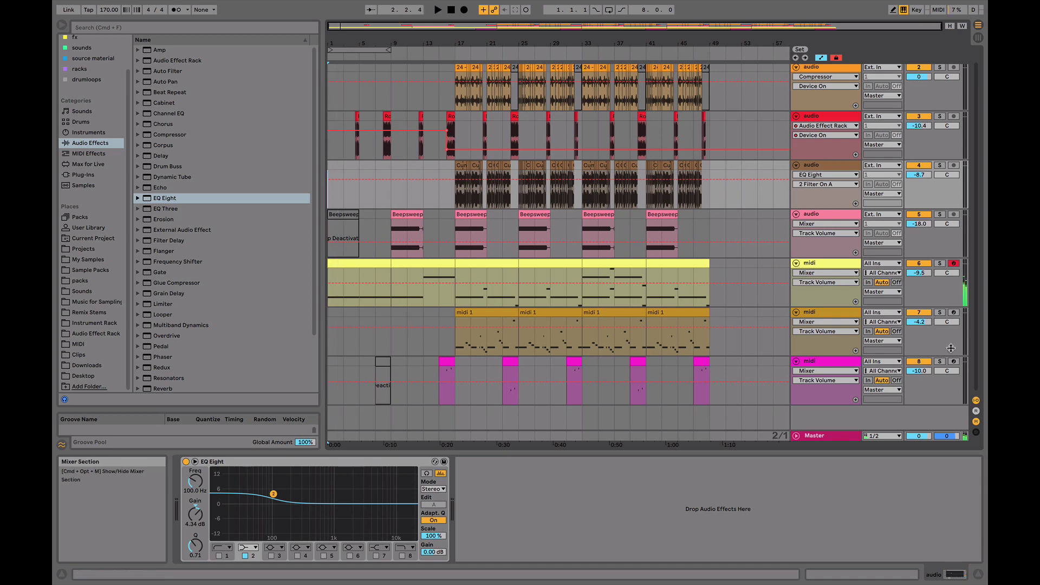
Insert a new audio track below track 8 and search the samples for "vinyl"
left_click(837, 366)
key("super+t")
left_click(220, 28)
type("viy")
key("BackSpace")
key("BackSpace")
type("ny")
left_click(102, 217)
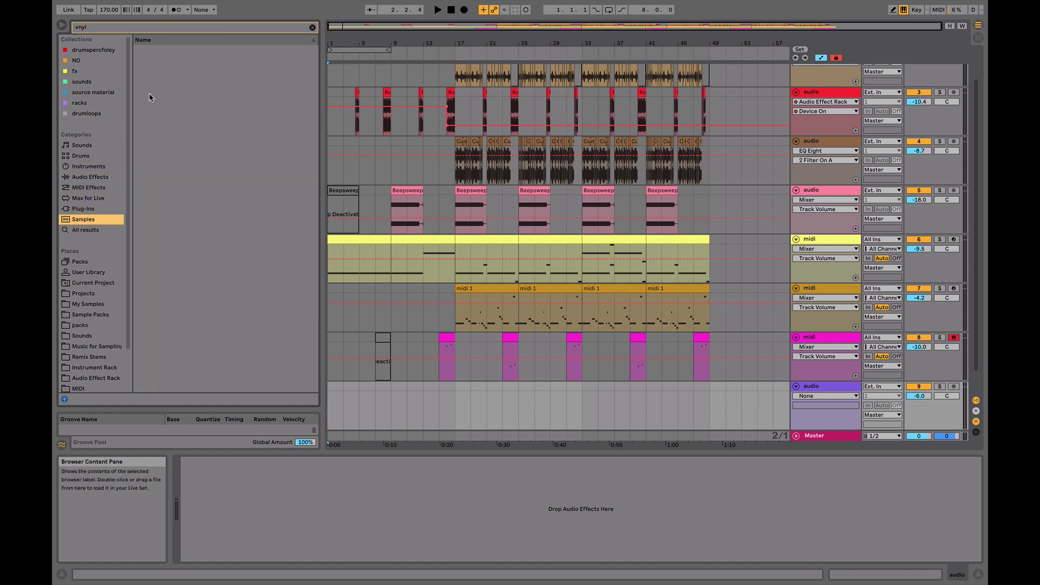
key("BackSpace")
key("BackSpace")
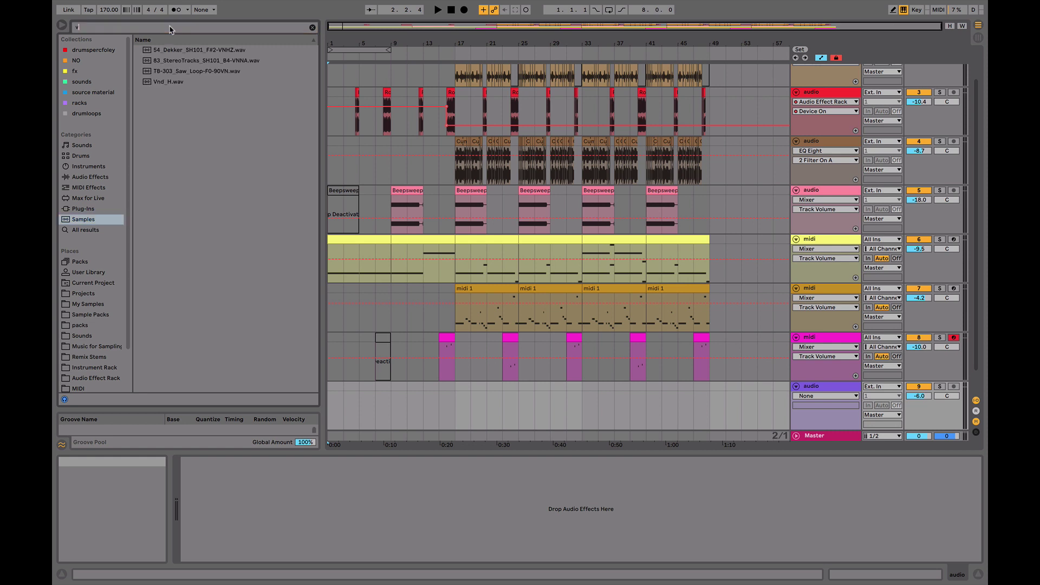
type("inyl")
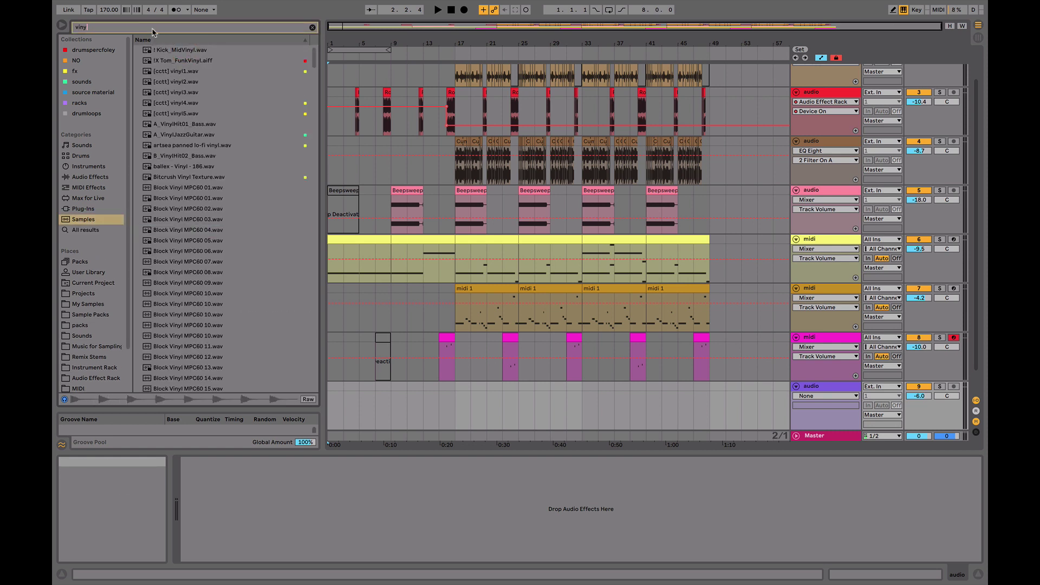
Limit the vinyl search to the fx collection and audition samples such as vinyl distortion.wav and vinyl storm atmos.wav
left_click(75, 71)
left_click(184, 166)
left_click(206, 220)
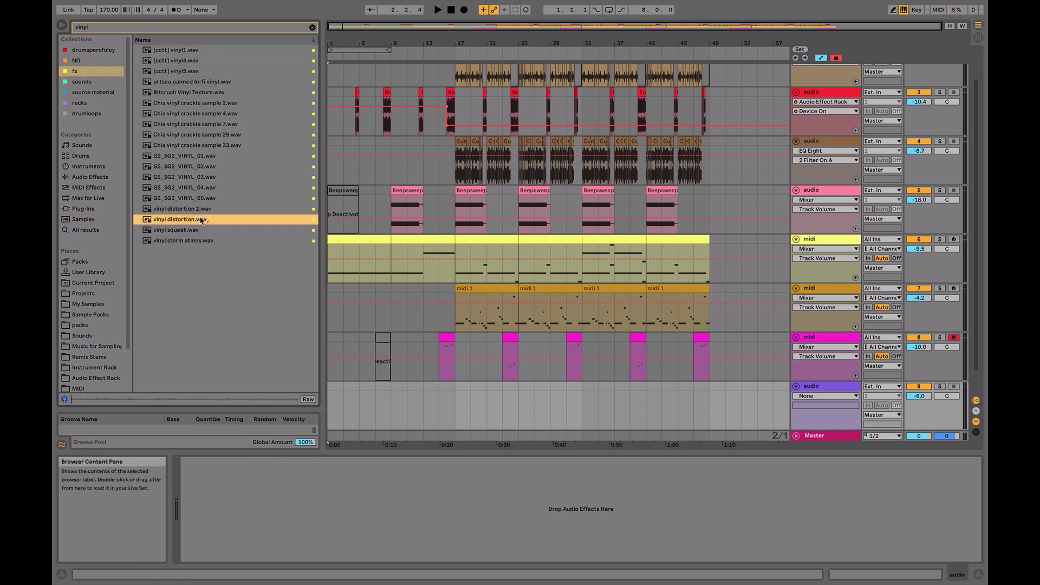
left_click(191, 241)
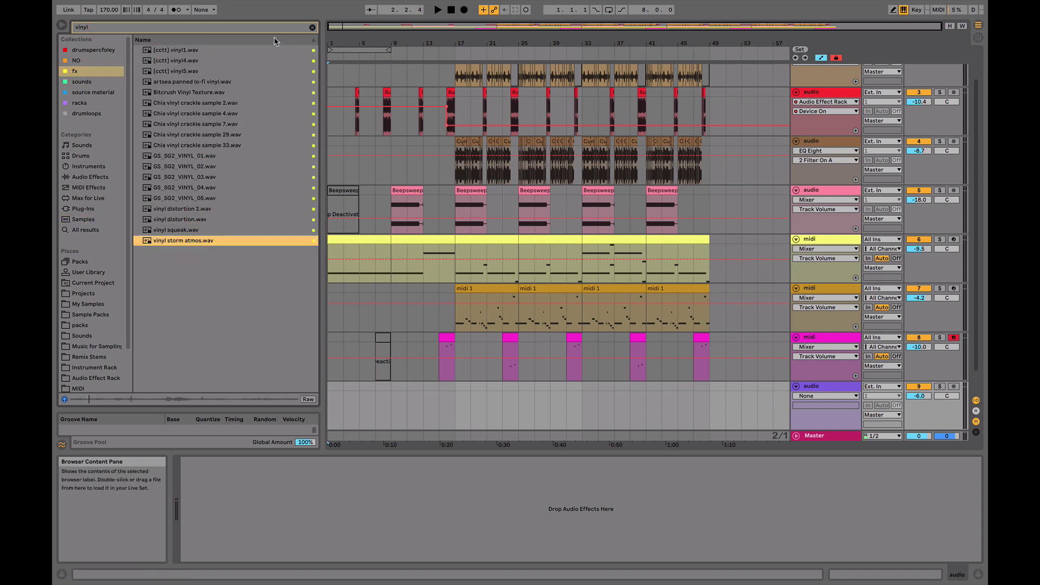
Search the fx collection for "cassette", place Cassette Noise 4.wav at bar 1 of track 9 and open the clip
left_click(311, 28)
type("cassette")
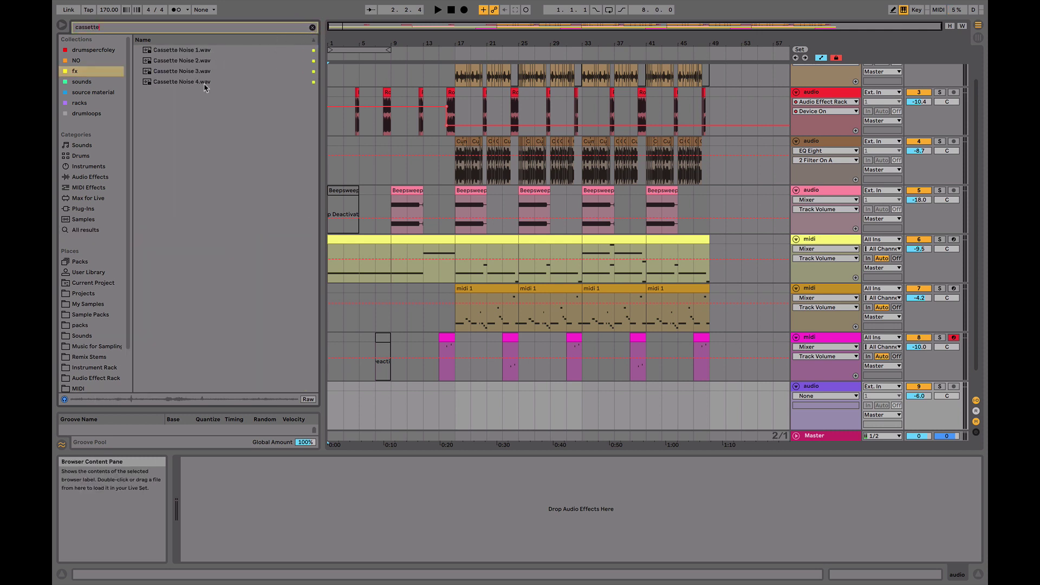
left_click(202, 84)
left_click_drag(293, 284, 332, 399)
double_click(334, 392)
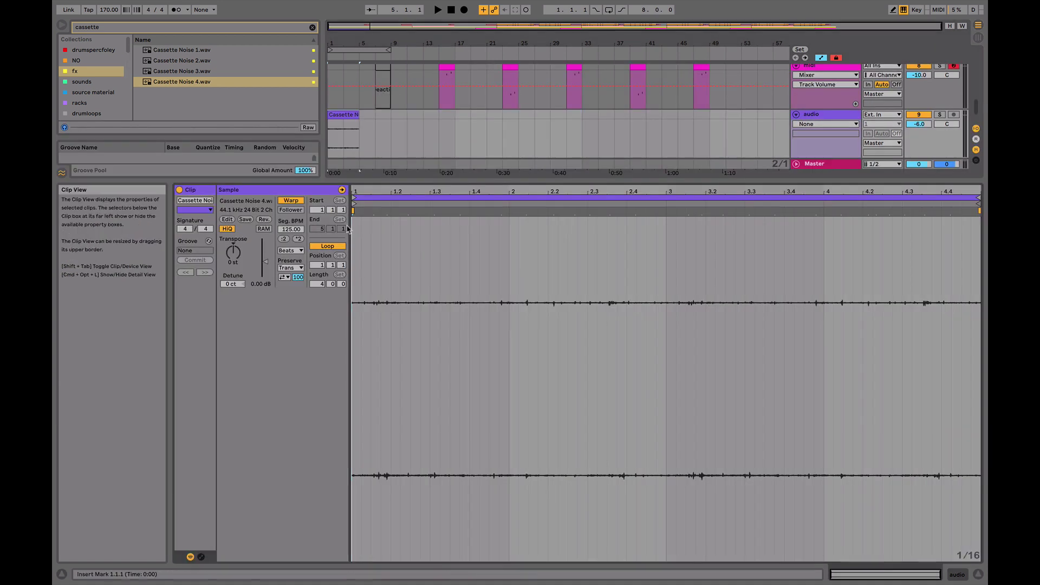
Rewarp the Cassette Noise 4 clip at 170 BPM, turn on looping and extend it to bar 57
left_click(291, 201)
left_click(291, 200)
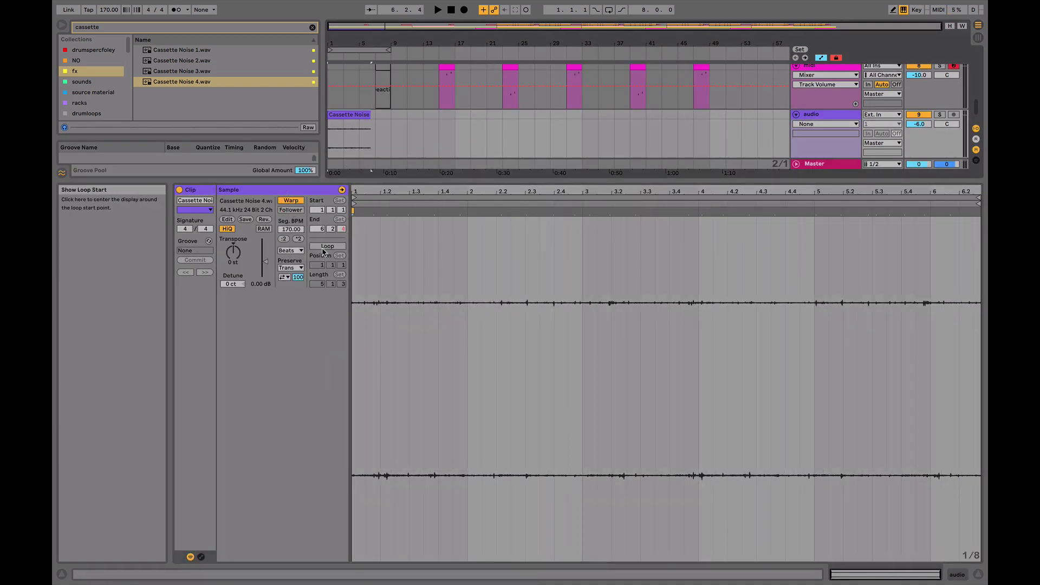
left_click(324, 249)
left_click_drag(367, 116, 745, 114)
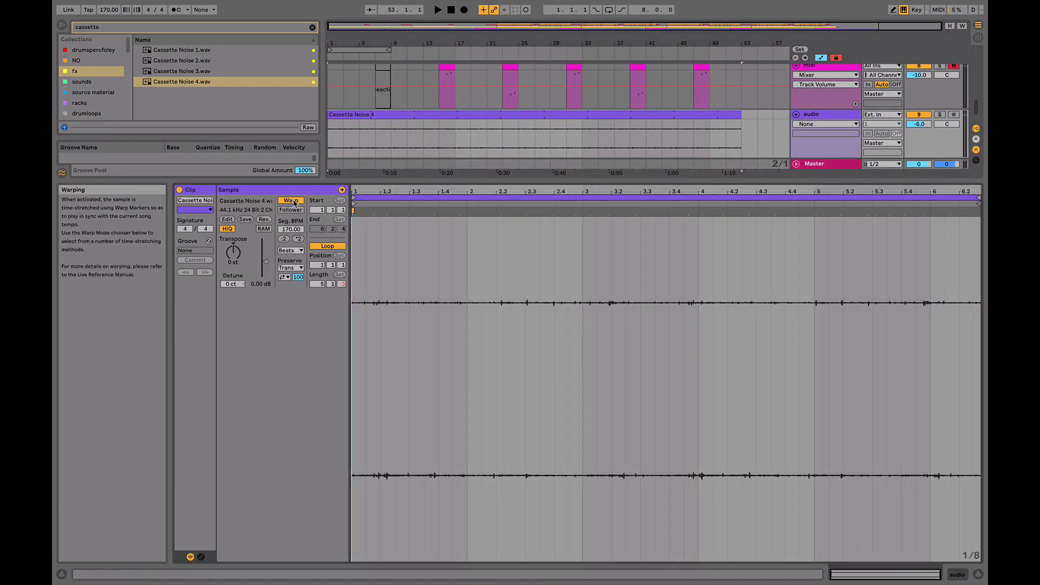
left_click(750, 111)
key("space")
Play the cassette noise against the section at bar 17 and the intro, lowering track 9's volume to -10.2 dB
left_click(808, 117)
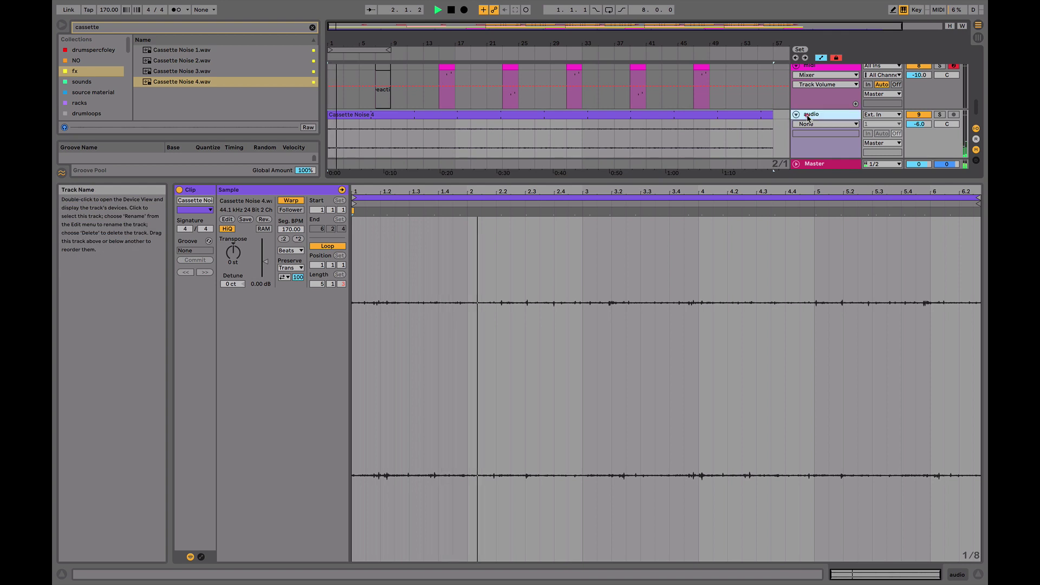
double_click(808, 117)
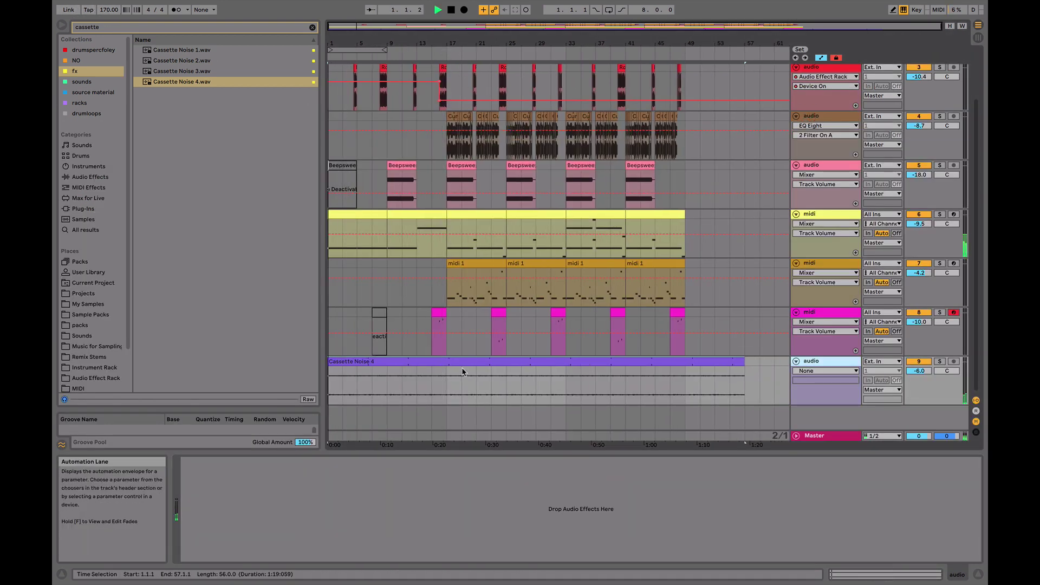
left_click(453, 347)
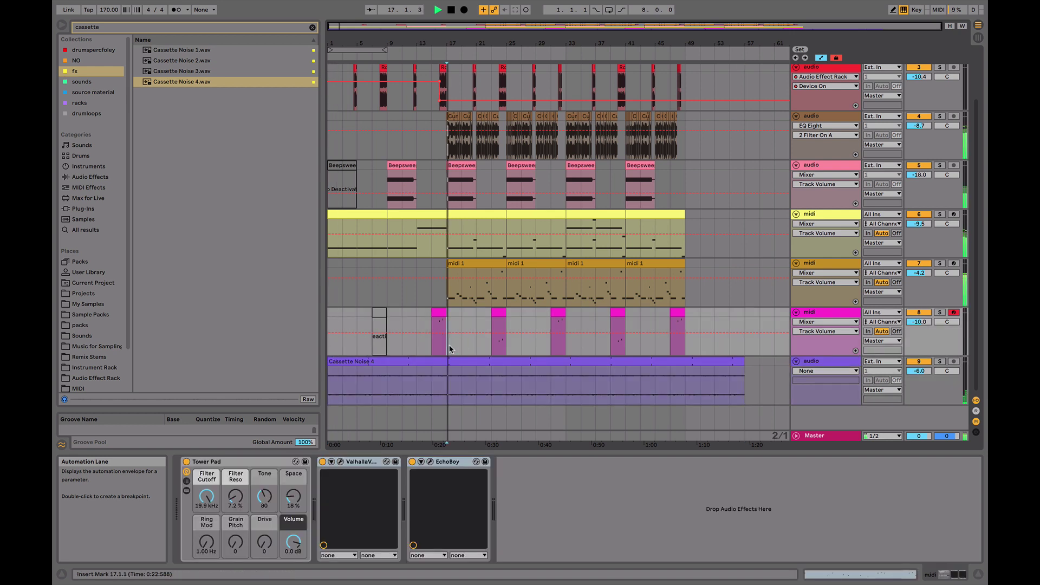
left_click_drag(919, 371, 919, 373)
key("space")
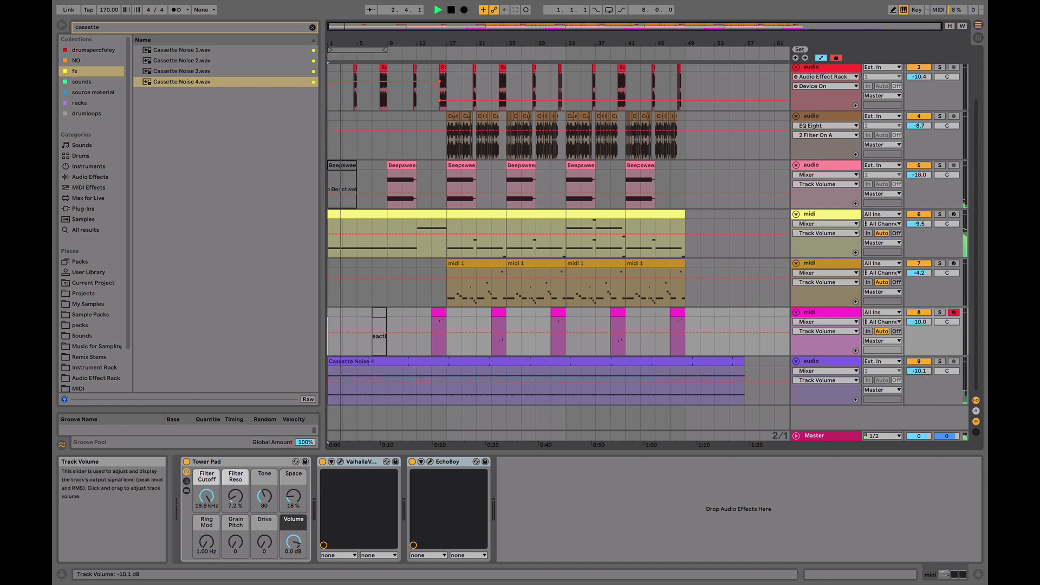
Clear the cassette search and insert a new audio track directly below track 6
left_click(312, 28)
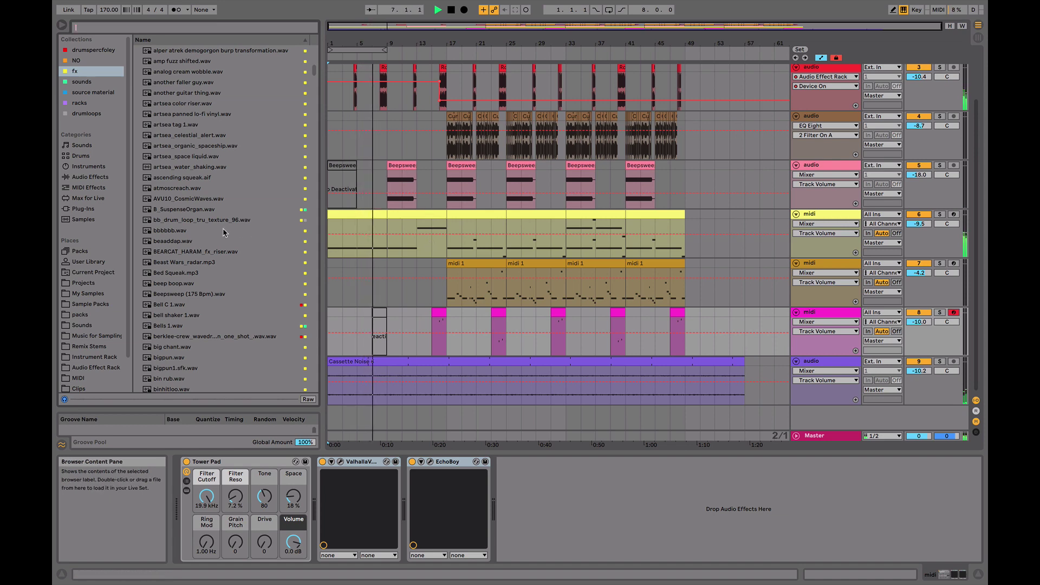
scroll(212, 243, "down", 10)
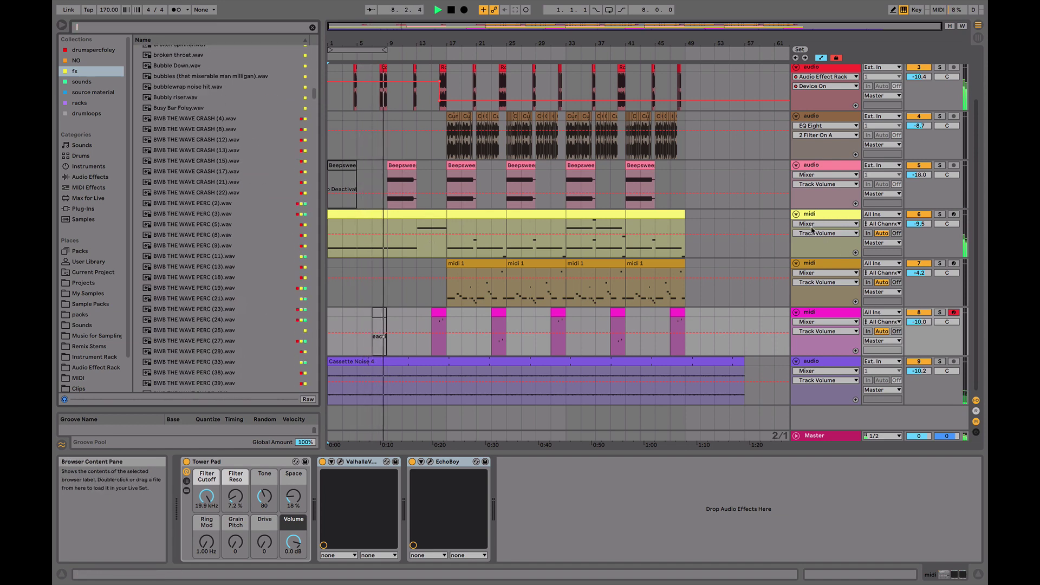
key("space")
left_click(827, 219)
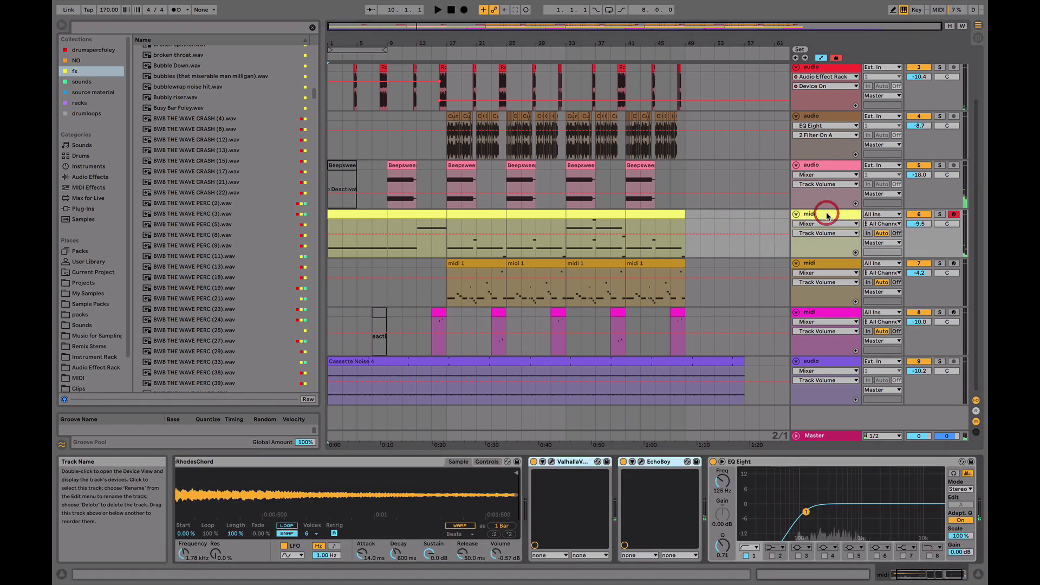
key("ctrl+t")
Browse the fx collection and audition sounds from lil glitch 9.wav back to K ROB P 00 57 09.wav
left_click(82, 82)
scroll(92, 98, "down", 2)
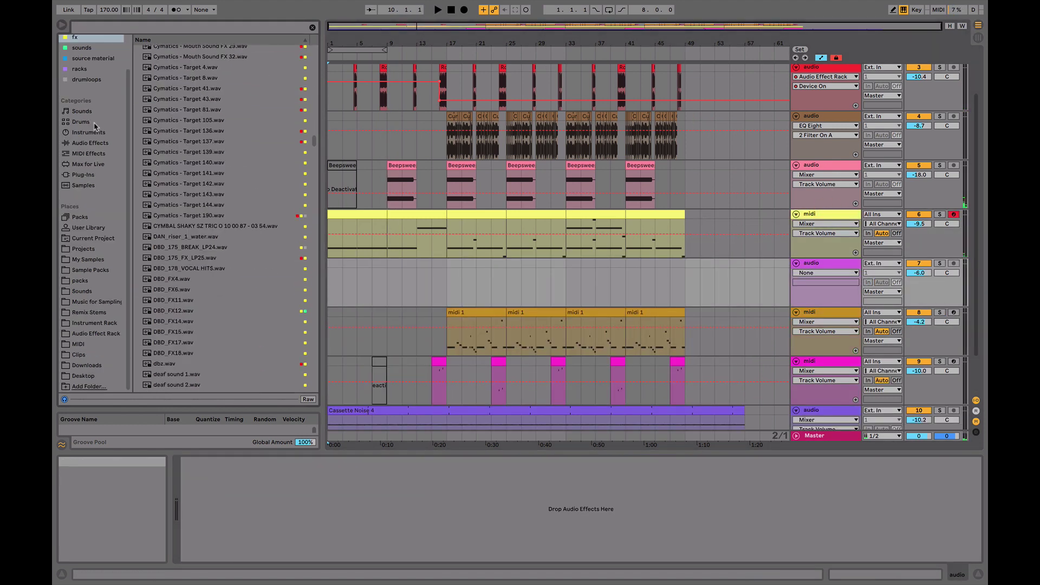
left_click(75, 38)
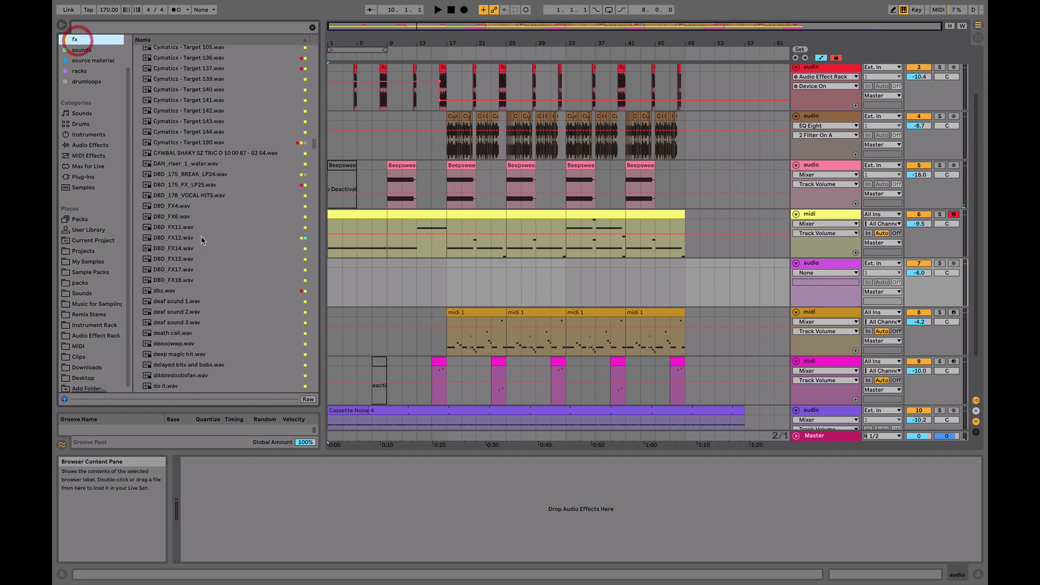
left_click(202, 240)
scroll(201, 259, "down", 10)
left_click(201, 259)
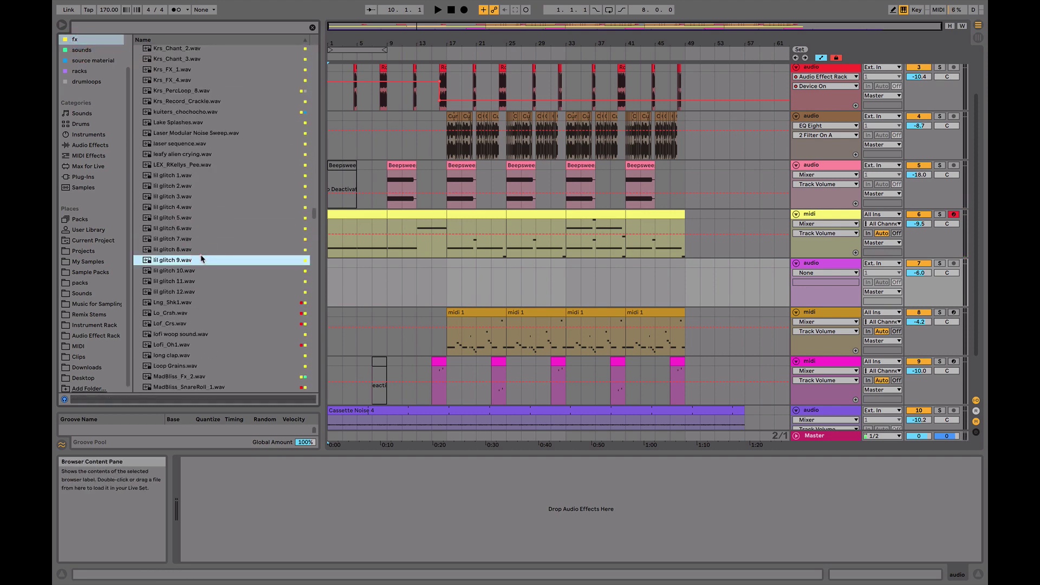
left_click(190, 186)
scroll(189, 166, "up", 10)
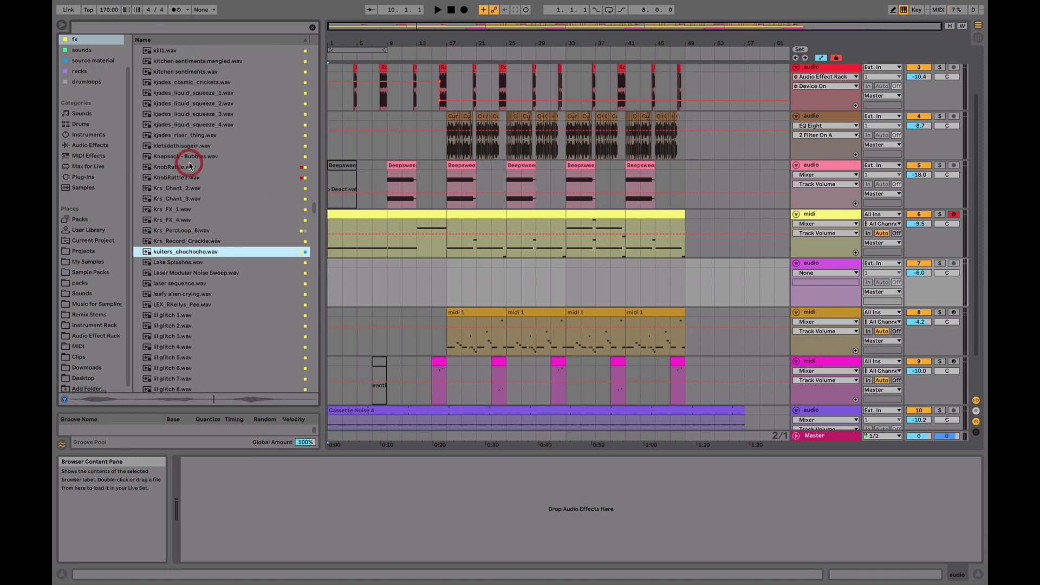
left_click(189, 170)
scroll(201, 345, "up", 5)
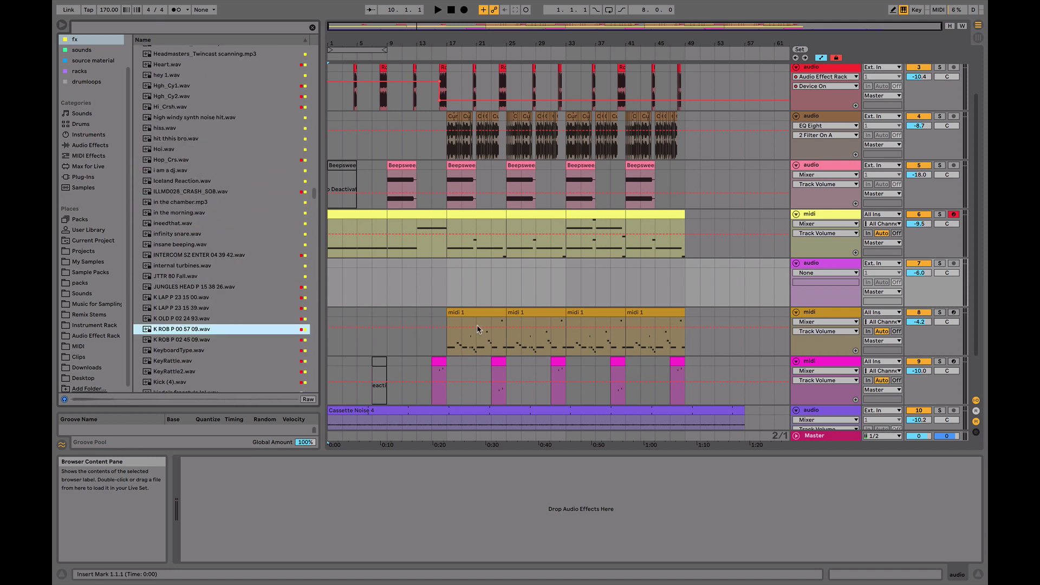
Play the arrangement from bar 1 while auditioning fx samples from ineedthat.wav down to internal turbines.wav
key("space")
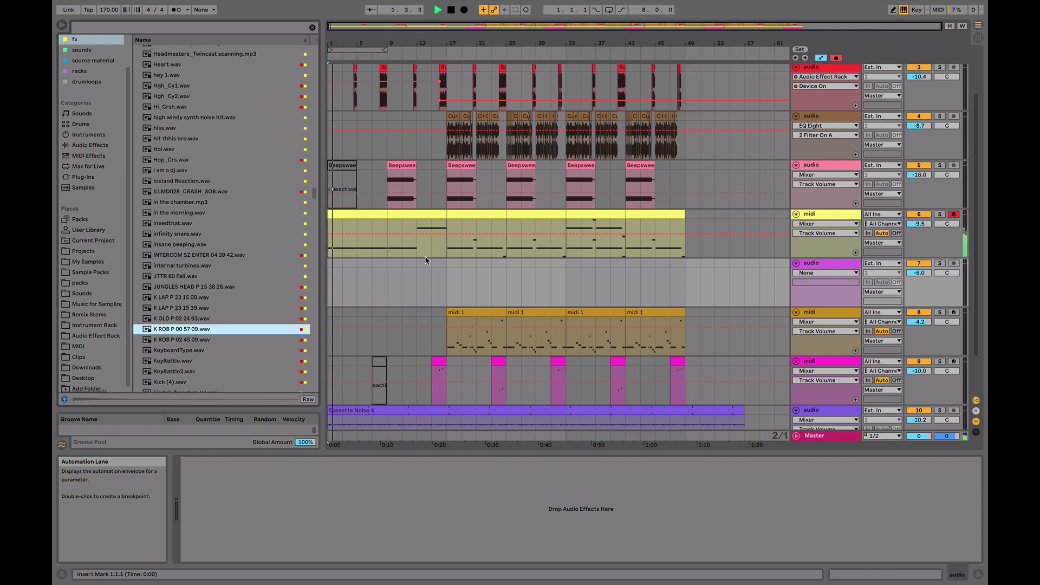
left_click(242, 30)
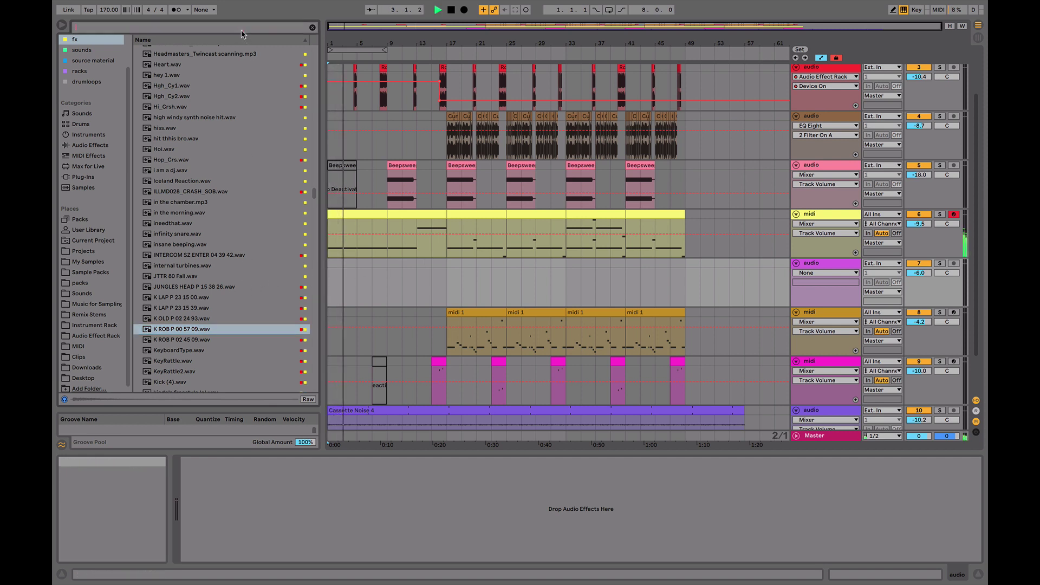
left_click(179, 223)
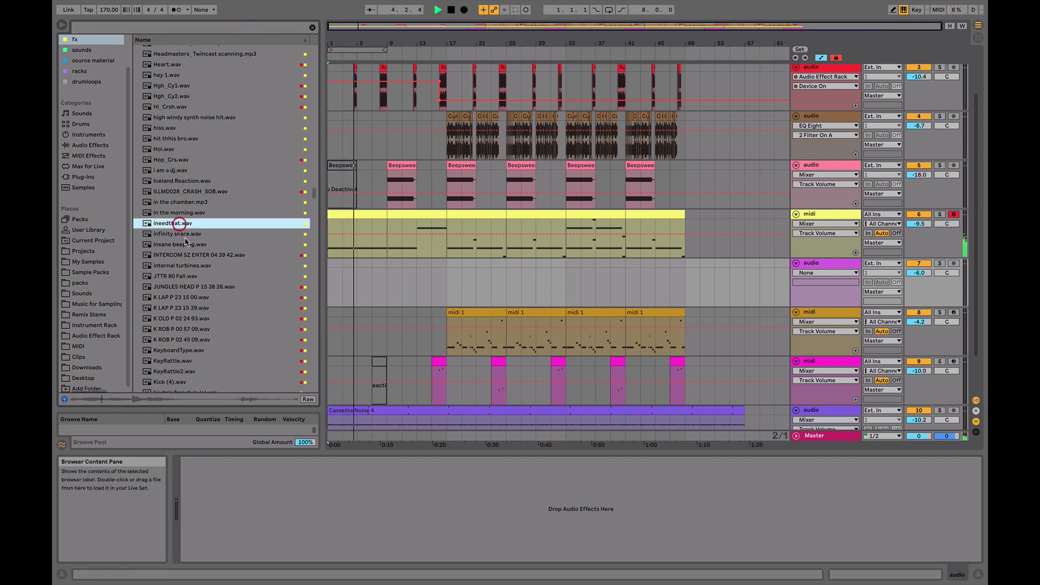
left_click(185, 238)
left_click(190, 247)
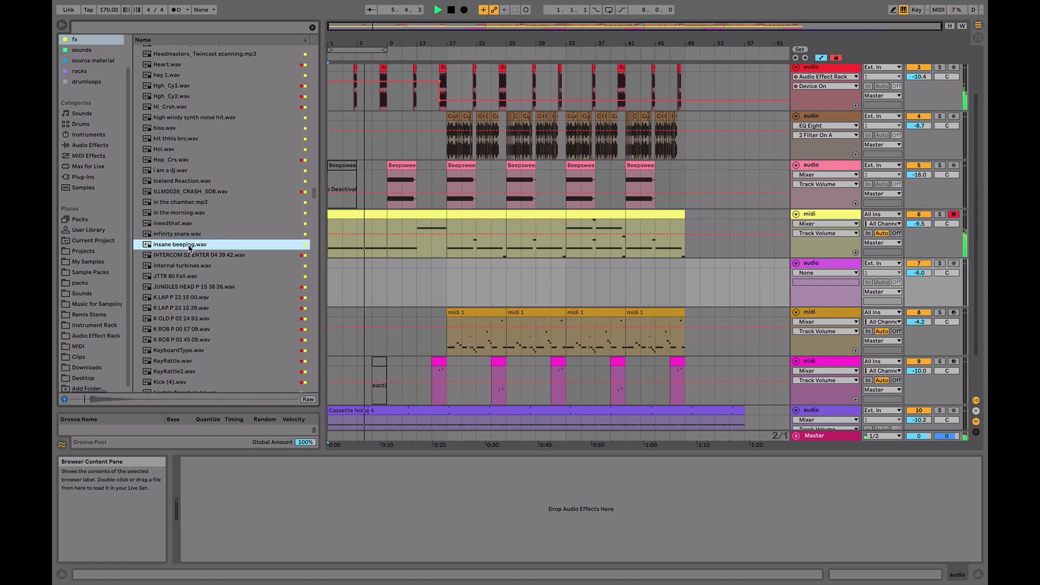
left_click(189, 255)
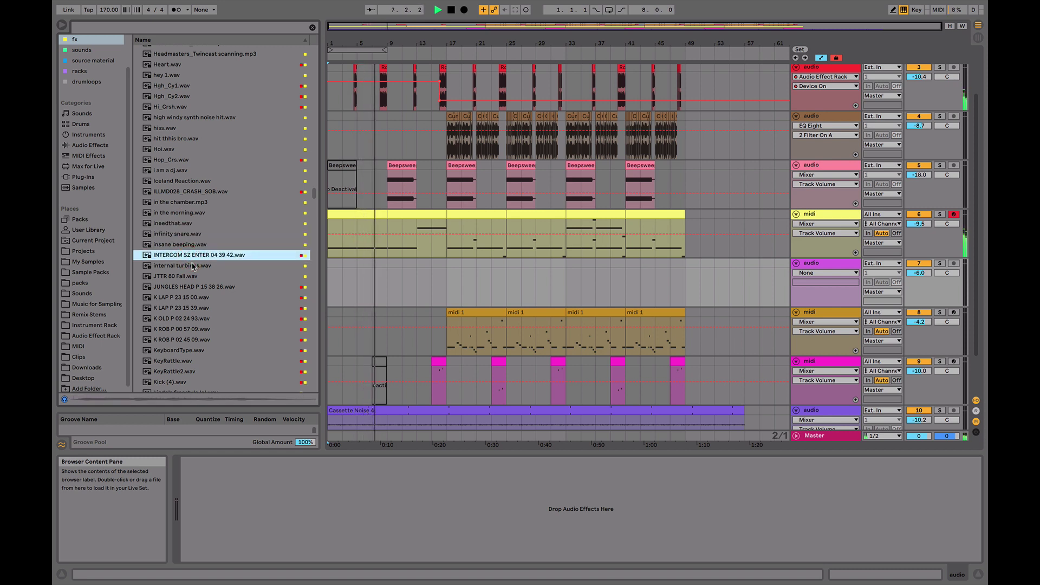
left_click(193, 267)
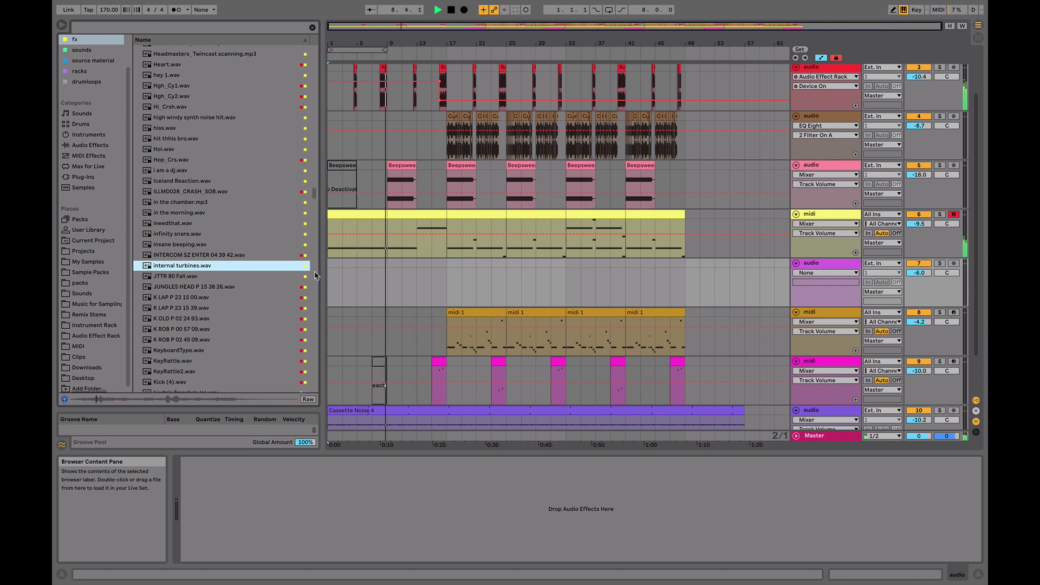
Place internal turbines.wav at bar 9 on track 7 and lower the track's volume to -17.3 dB
left_click_drag(179, 268, 398, 279)
left_click_drag(921, 273, 920, 278)
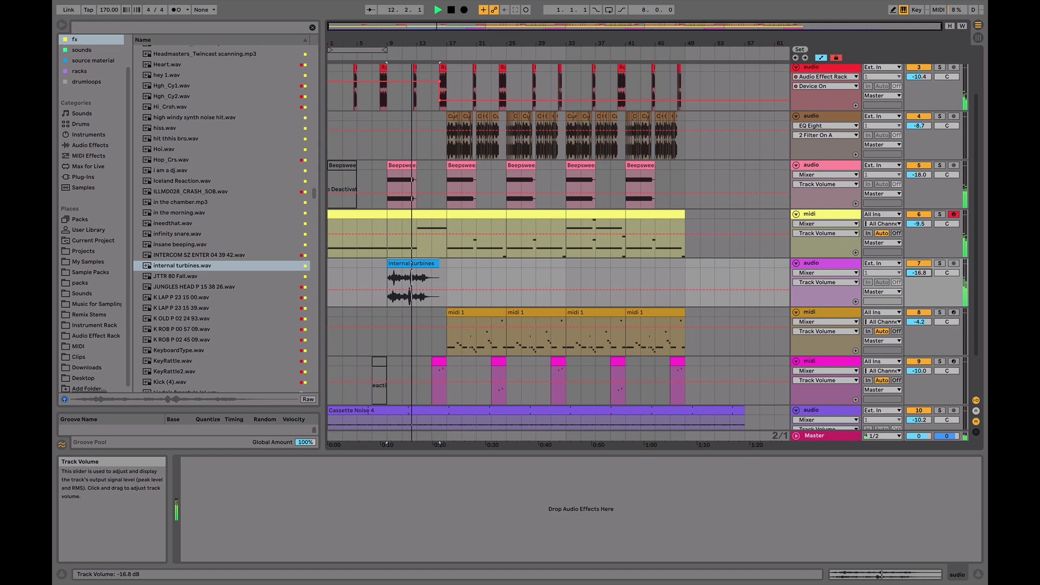
Solo the internal turbines track, add a Delay effect with Ping Pong enabled, and turn solo off again
left_click(940, 264)
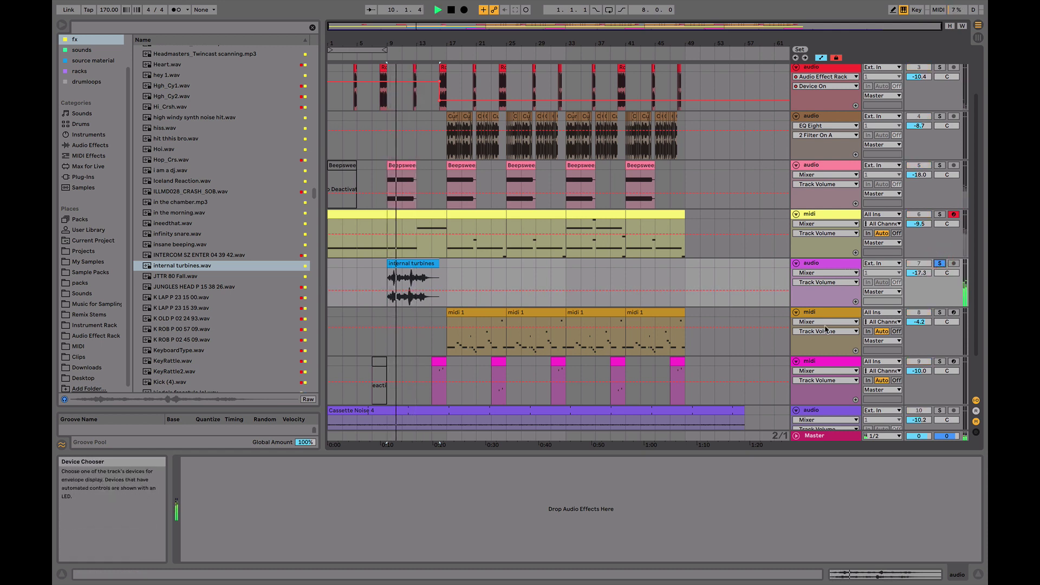
scroll(530, 213, "down", 1)
left_click(90, 146)
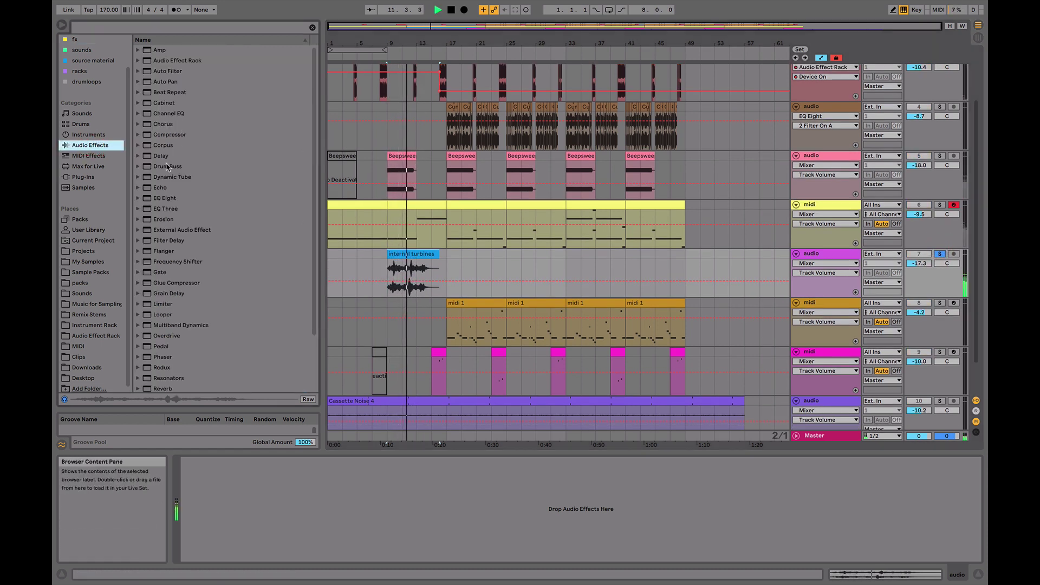
left_click(161, 156)
double_click(161, 156)
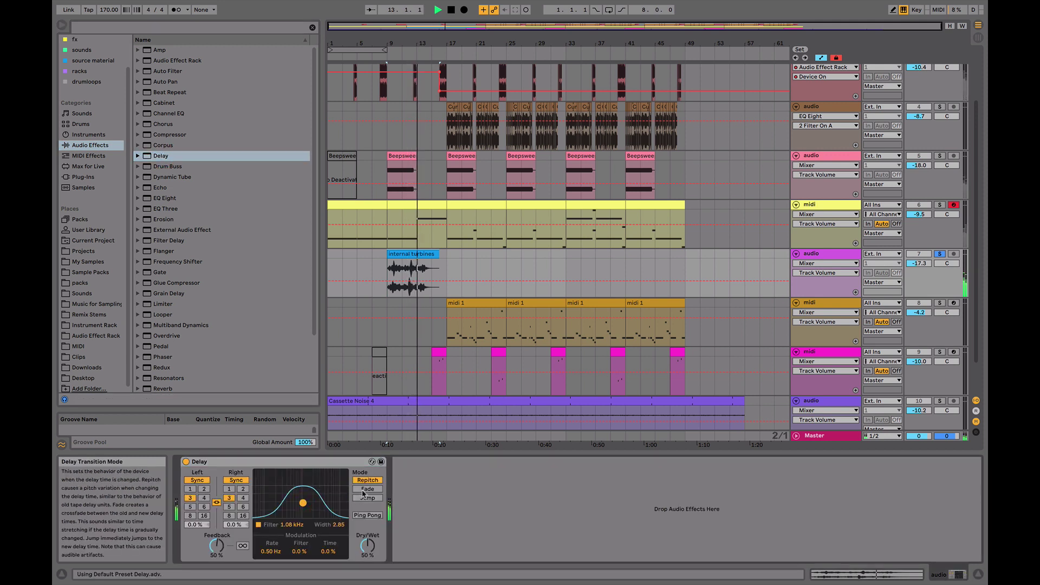
left_click(940, 253)
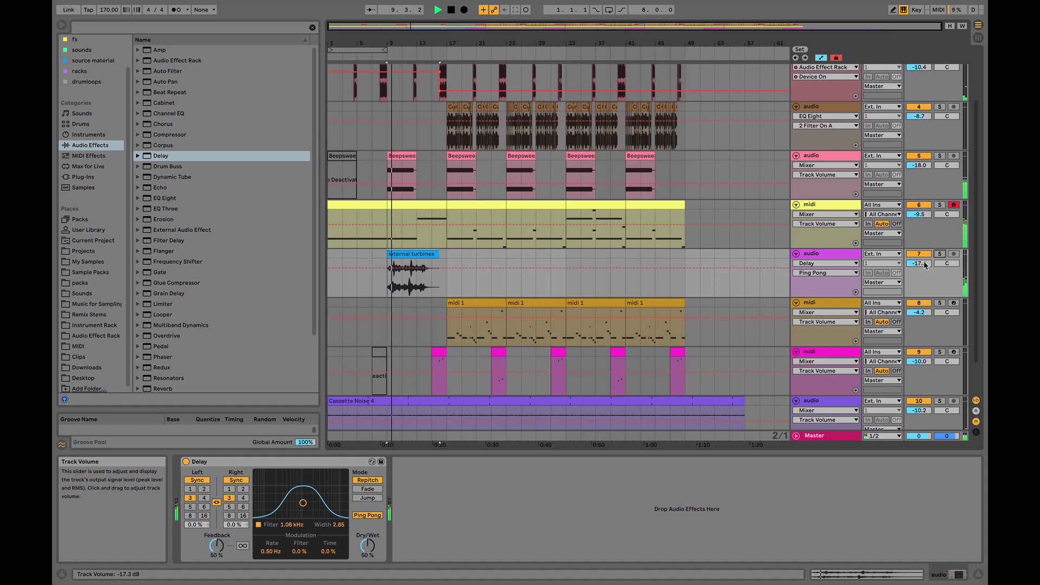
Copy the internal turbines clip to bars 25 and 41 and lower track 7's volume to -19.0 dB
left_click(509, 260)
key("super+v")
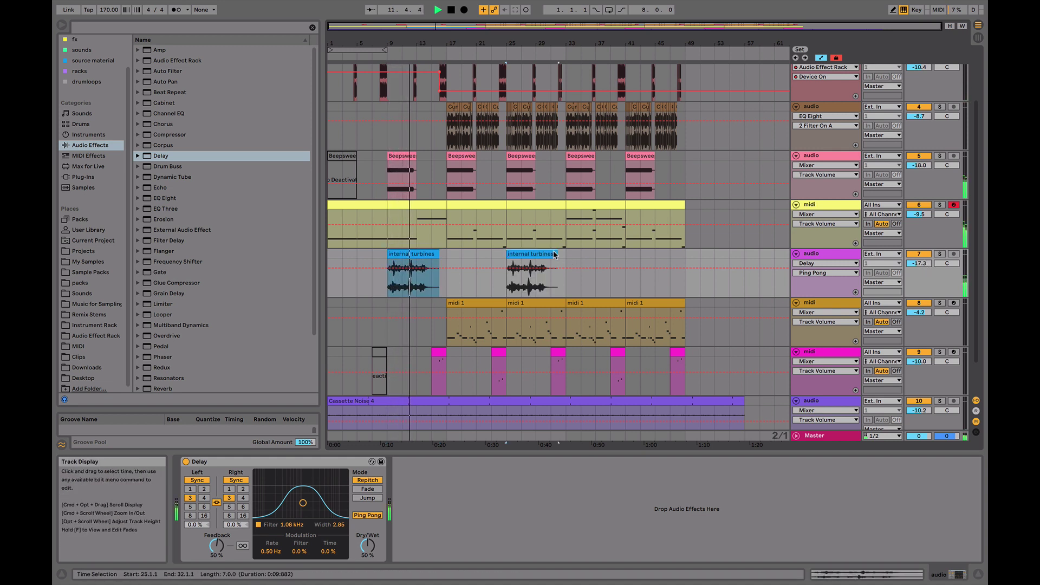
left_click(628, 252)
key("super+v")
left_click_drag(919, 263, 920, 268)
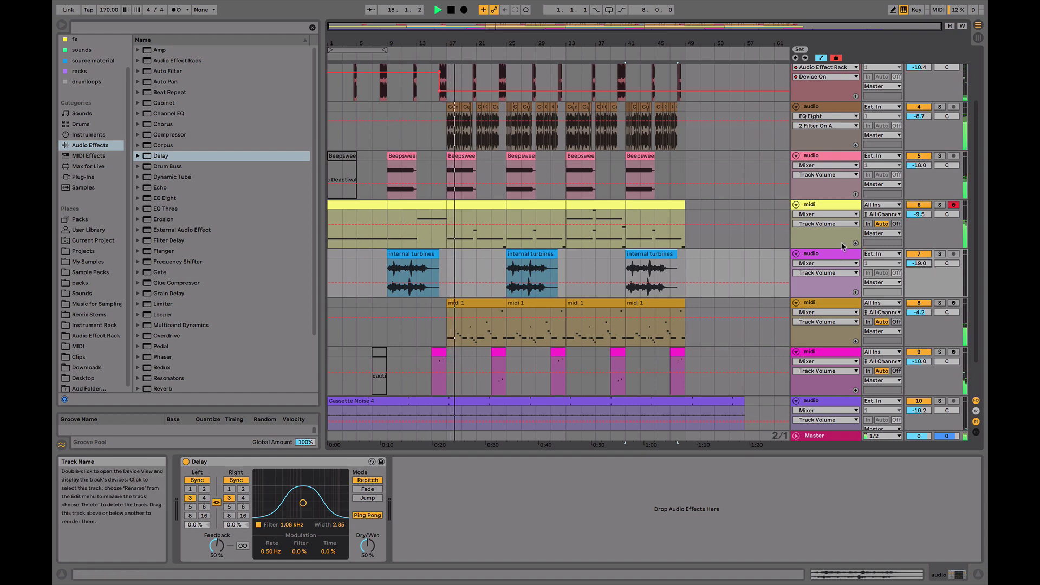
Set the volume of break track 2 to 1.0 dB and track 4 to -8.0 dB
scroll(843, 246, "up", 3)
left_click(941, 80)
left_click(941, 80)
left_click_drag(919, 89, 919, 84)
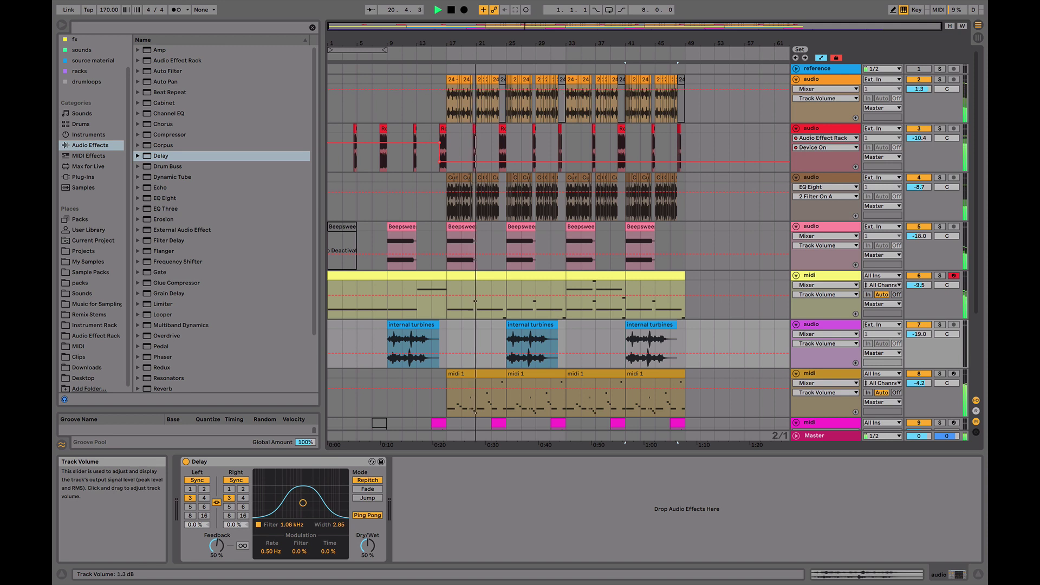
left_click_drag(919, 187, 919, 182)
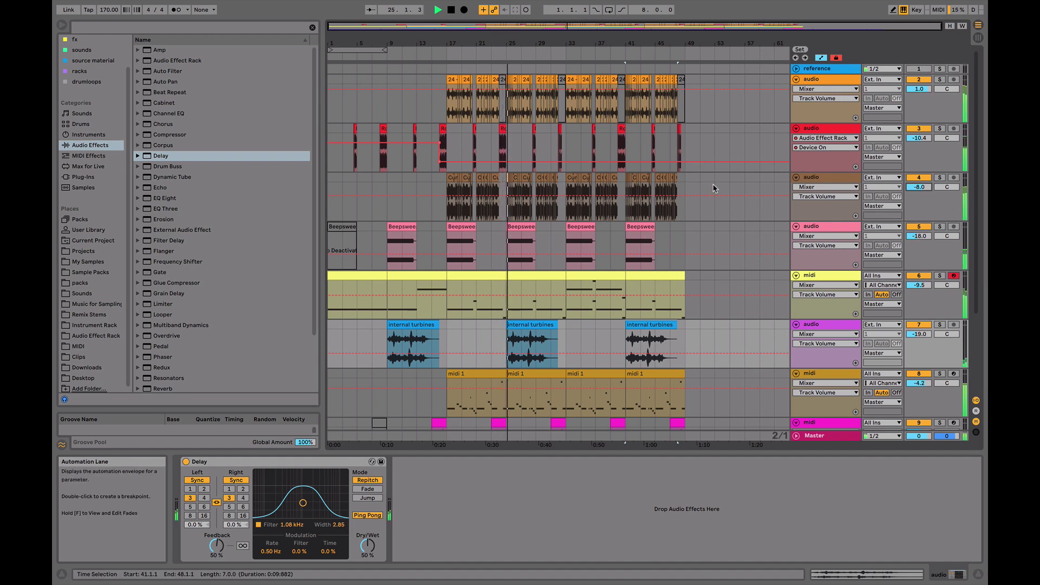
In the midi 1 clip at bar 25, add two short notes before clip bar 16's D#4 and shorten that D#4 to match
scroll(738, 243, "down", 4)
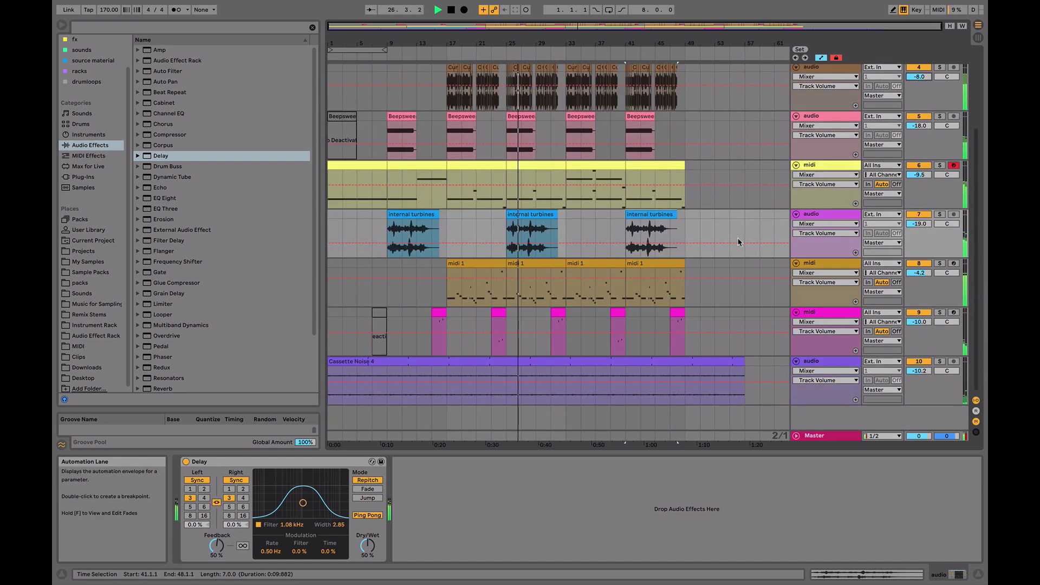
double_click(533, 282)
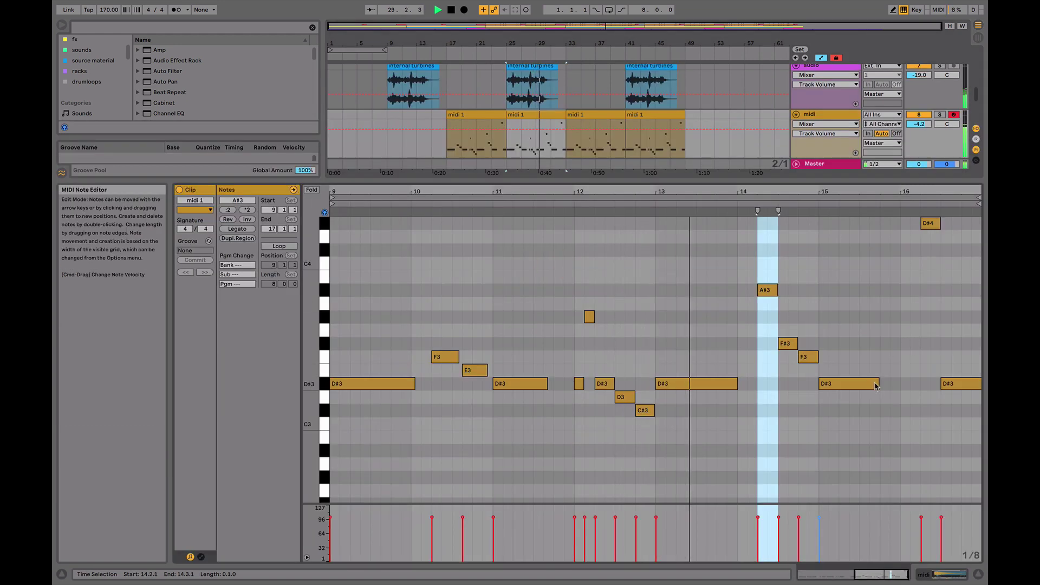
double_click(905, 224)
mouse_move(905, 225)
left_mouse_down()
mouse_move(927, 226)
mouse_move(911, 224)
left_mouse_up()
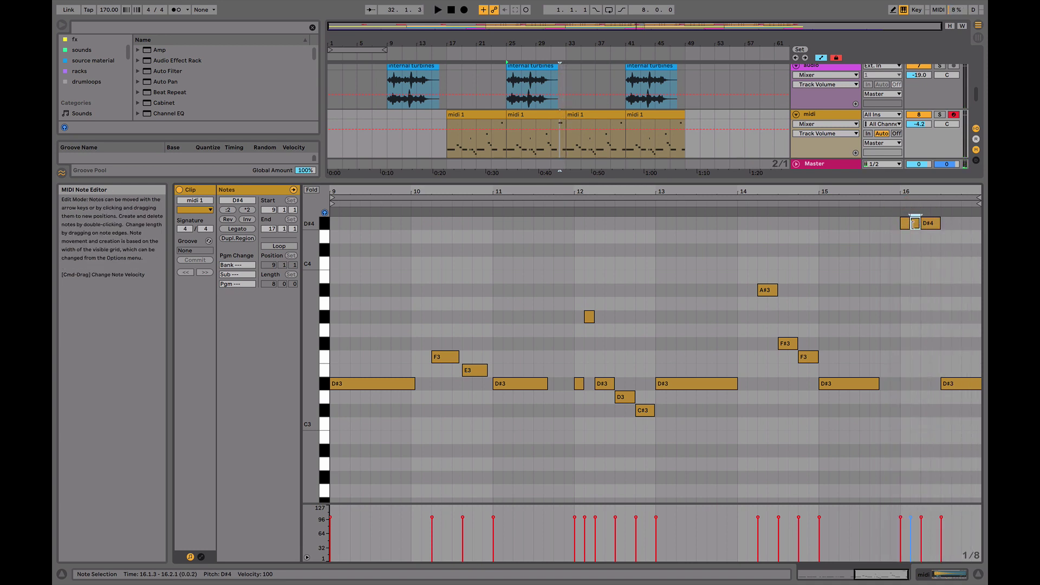
left_click_drag(939, 223, 930, 224)
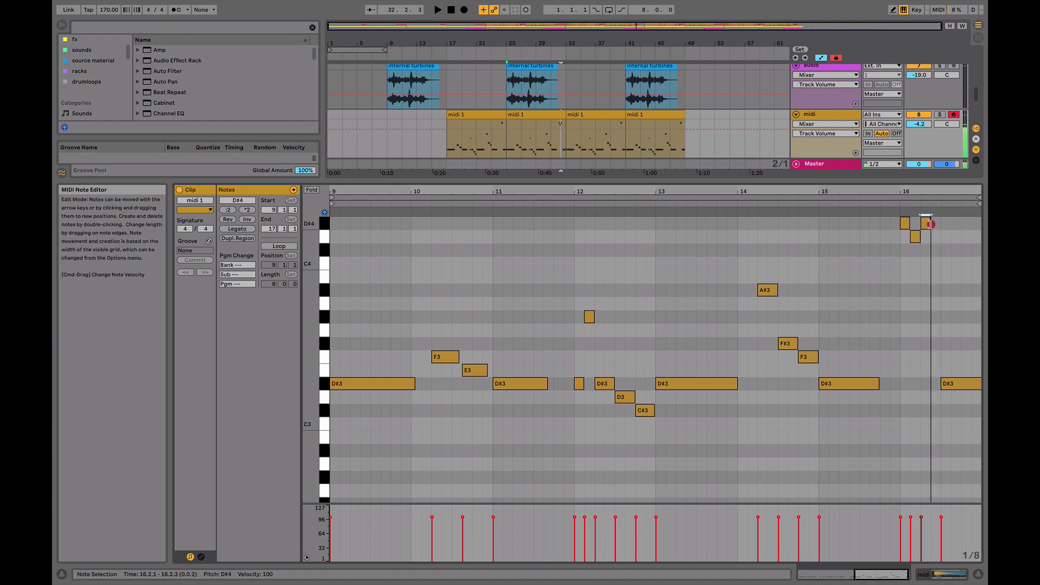
Extend the short notes in clip bar 16 into a descending semitone run down to A#3, removing the surplus last note
key("Down")
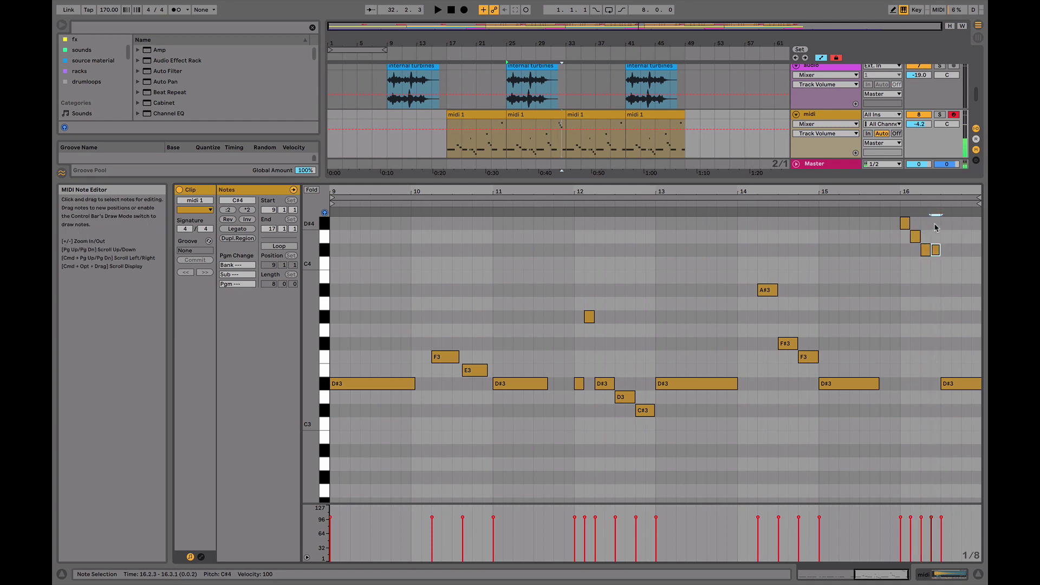
key("super+d")
key("Down")
key("super+d")
key("Down")
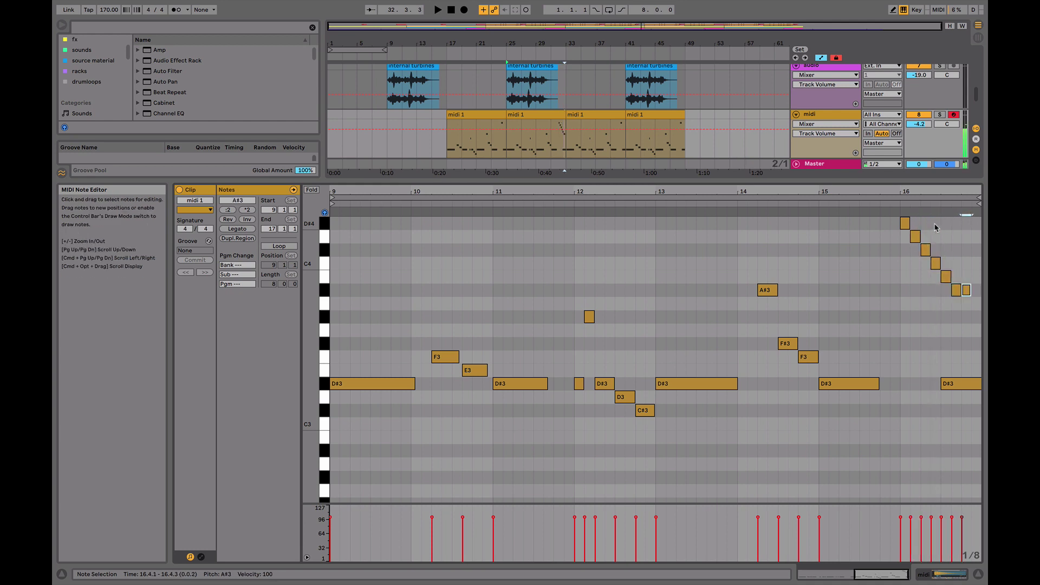
key("Delete")
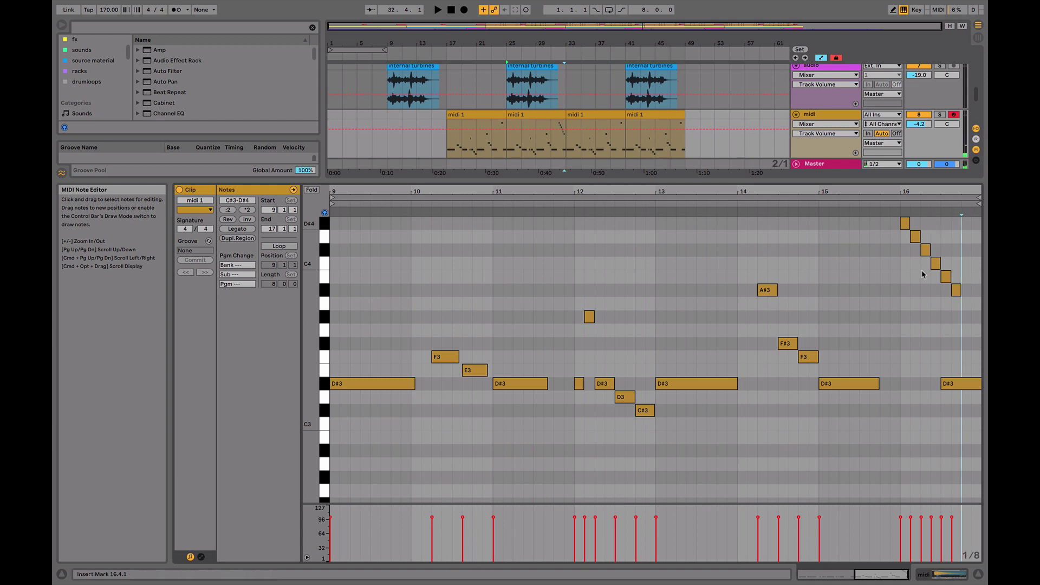
Make the closing D#3 note start at 16.4.1, copy the edited clip over the one at bar 41 and play the arrangement
left_click(962, 386)
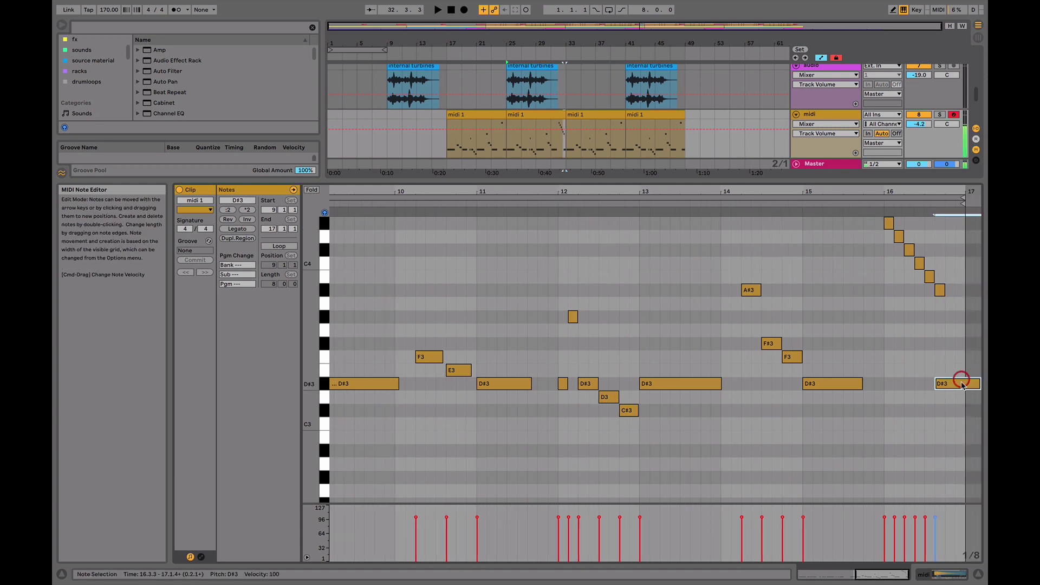
left_click(534, 113)
left_click(548, 57)
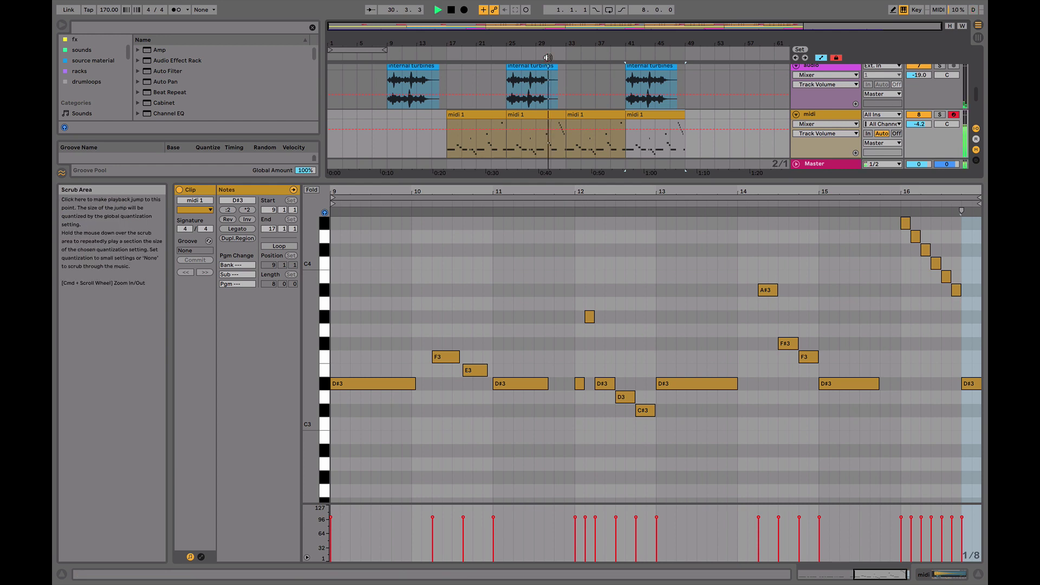
left_click_drag(555, 43, 555, 76)
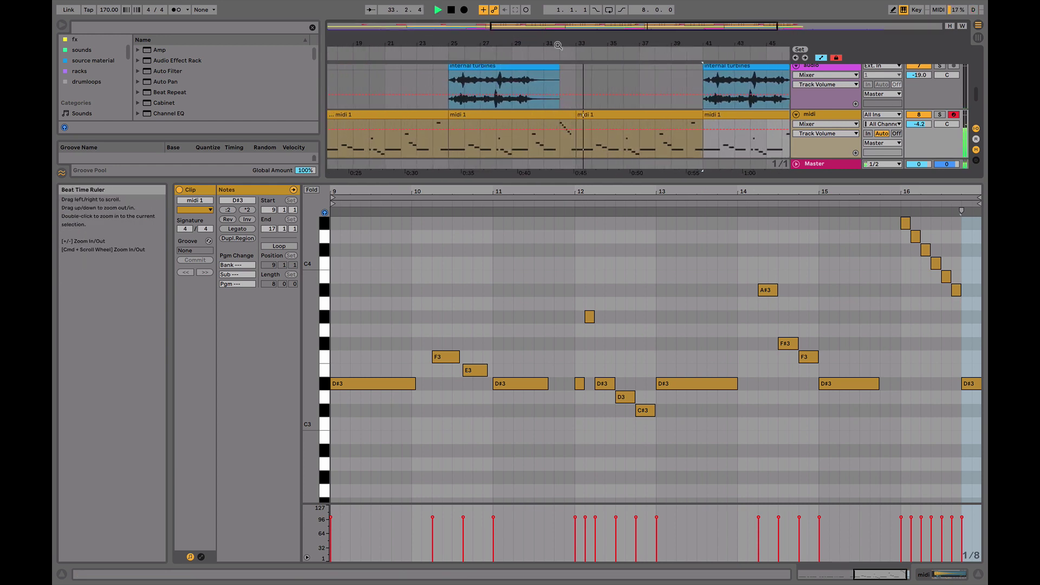
left_click_drag(558, 46, 558, 17)
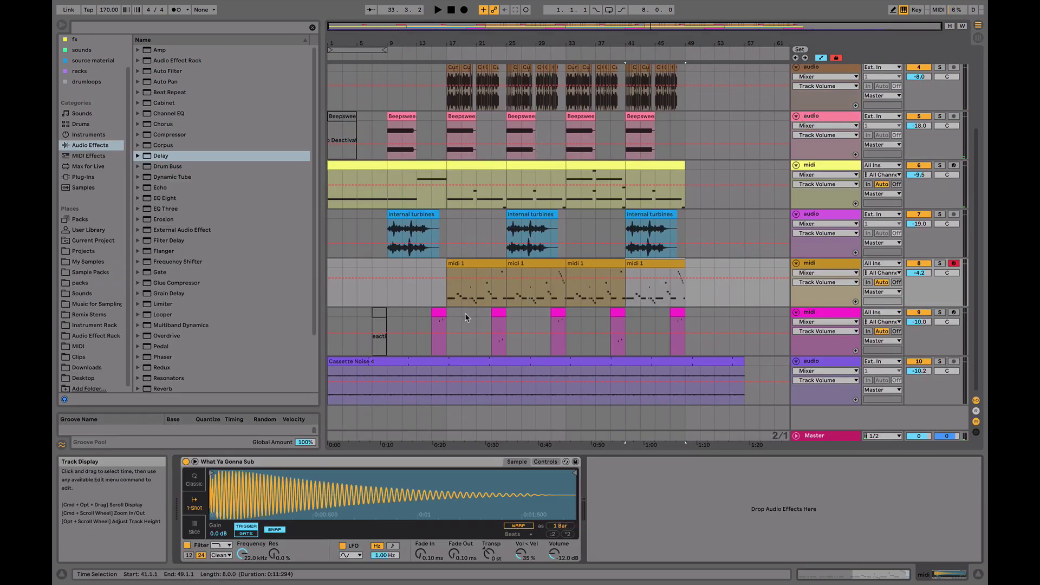
key("space")
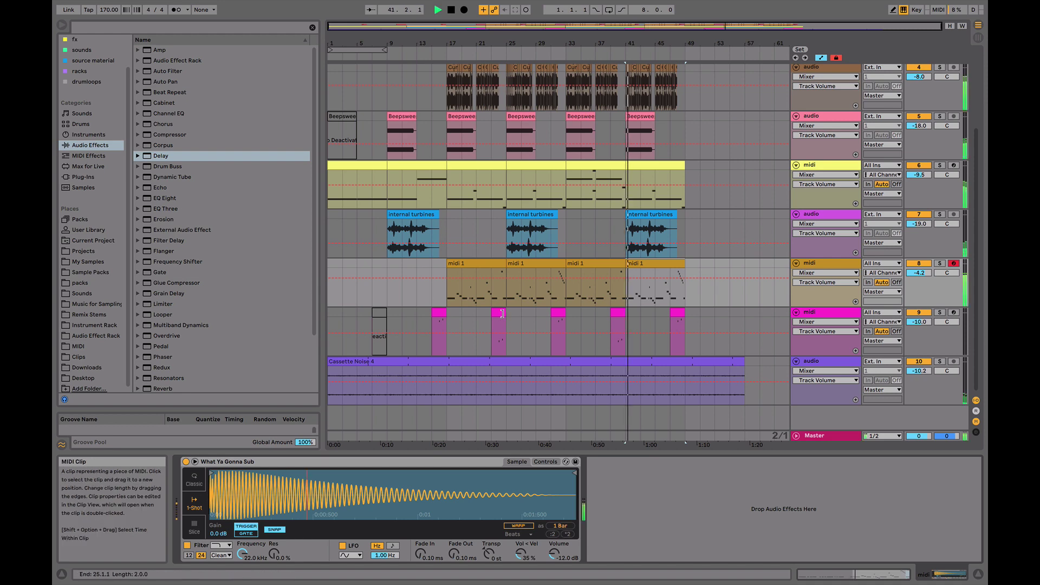
Lengthen the track 9 clips at bars 31, 47 and 15 to four bars each and play from bar 17
left_click(562, 312)
left_click_drag(566, 312, 580, 312)
left_click_drag(682, 313, 700, 312)
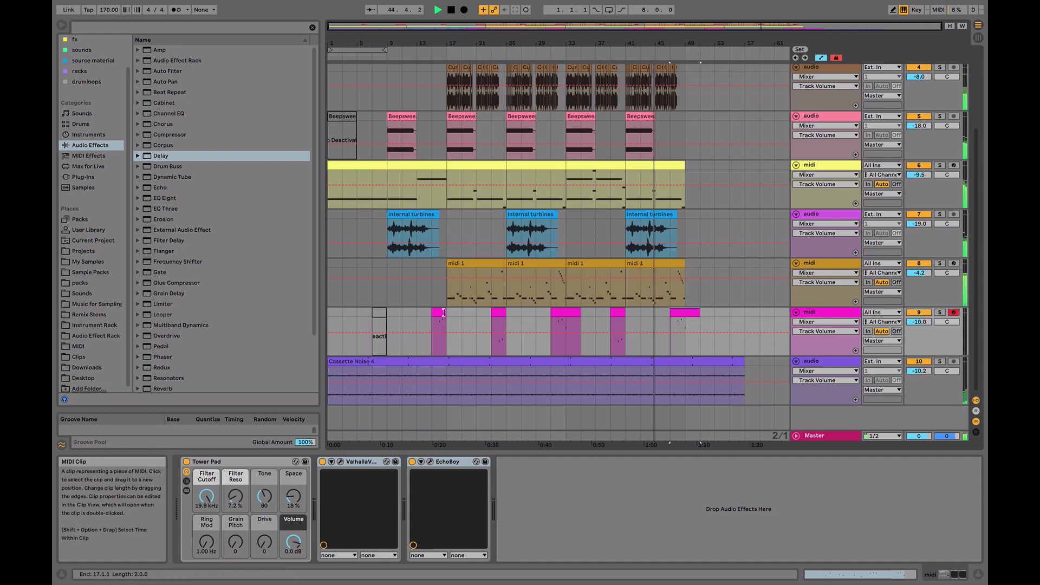
left_click_drag(447, 312, 456, 313)
left_click(447, 320)
key("space")
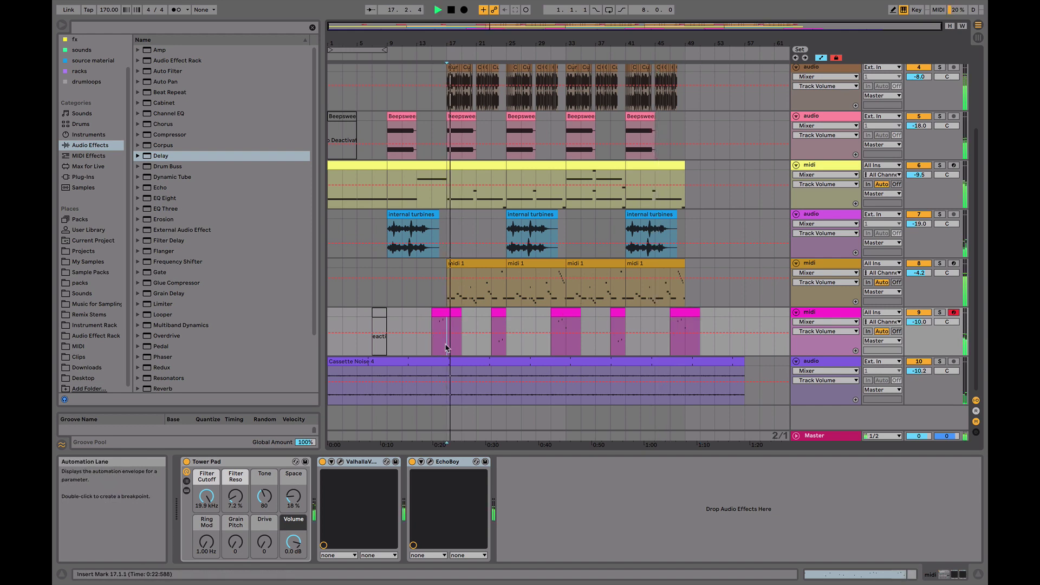
Lower the bar 17 note in track 9's first pink clip to D4 and play the passage
double_click(448, 320)
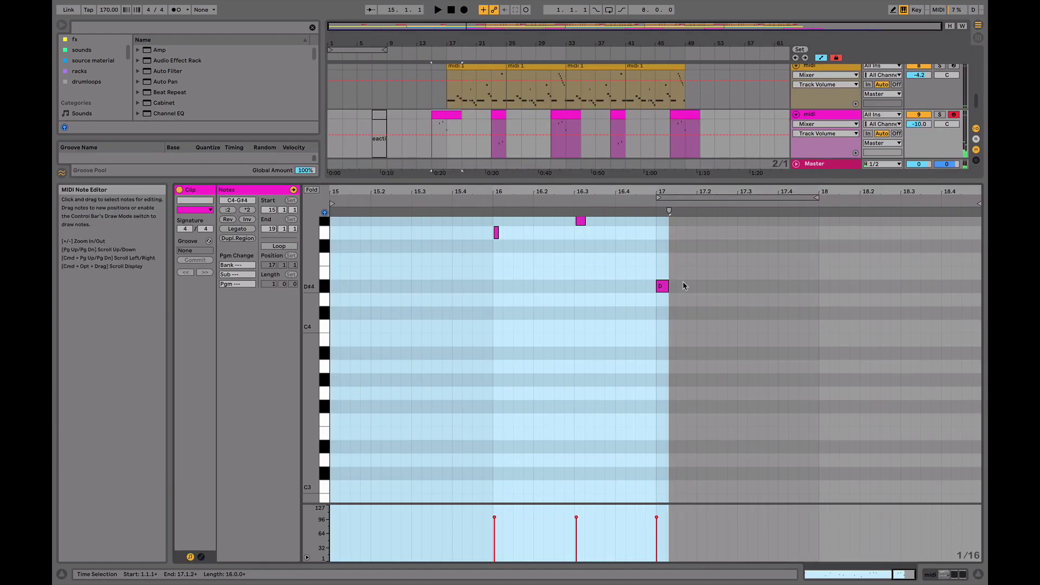
left_click(662, 286)
key("Down")
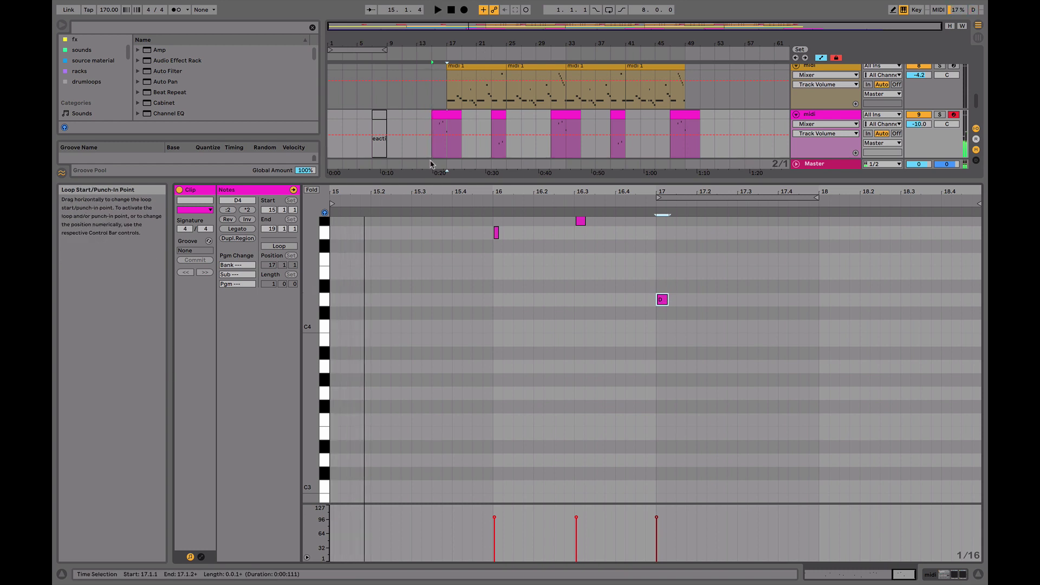
left_click(450, 154)
key("space")
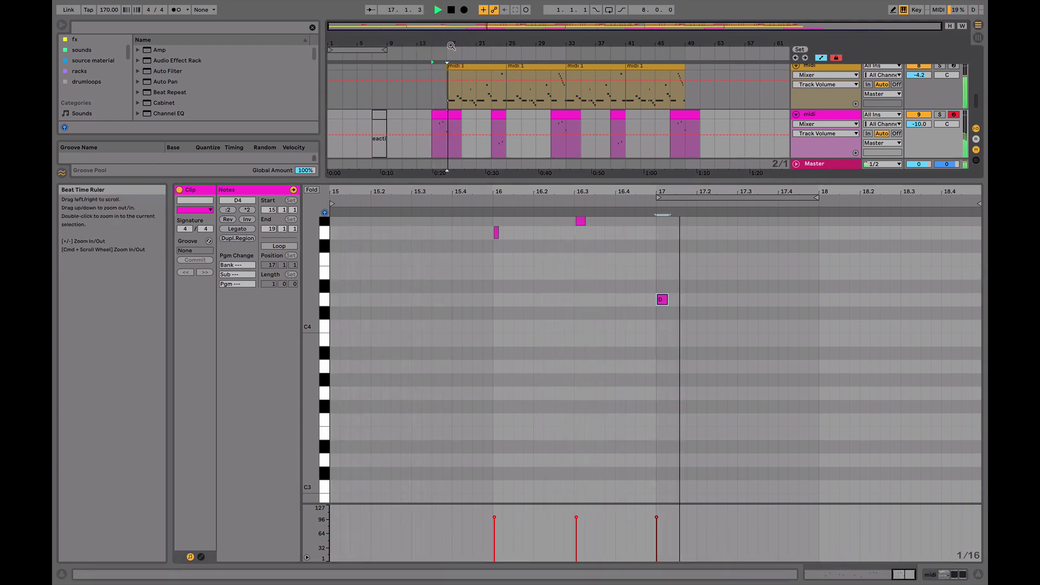
left_click_drag(451, 46, 453, 60)
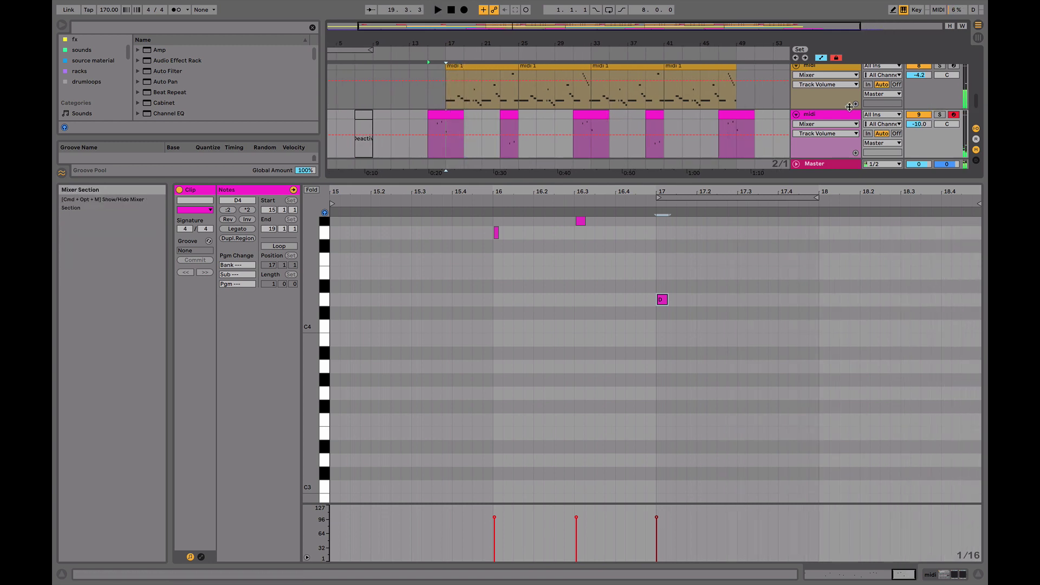
Lower Tower Pad's filter cutoff to 9.11 kHz, and set track 9's volume to -12.6 dB and track 5's to -18.7 dB
left_click(843, 110)
key("space")
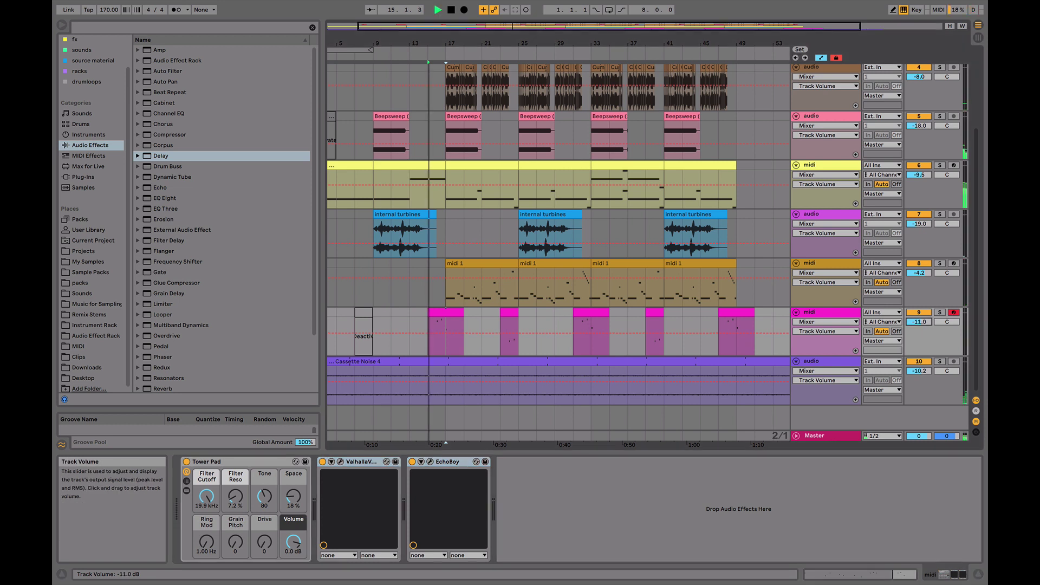
left_click_drag(206, 496, 206, 517)
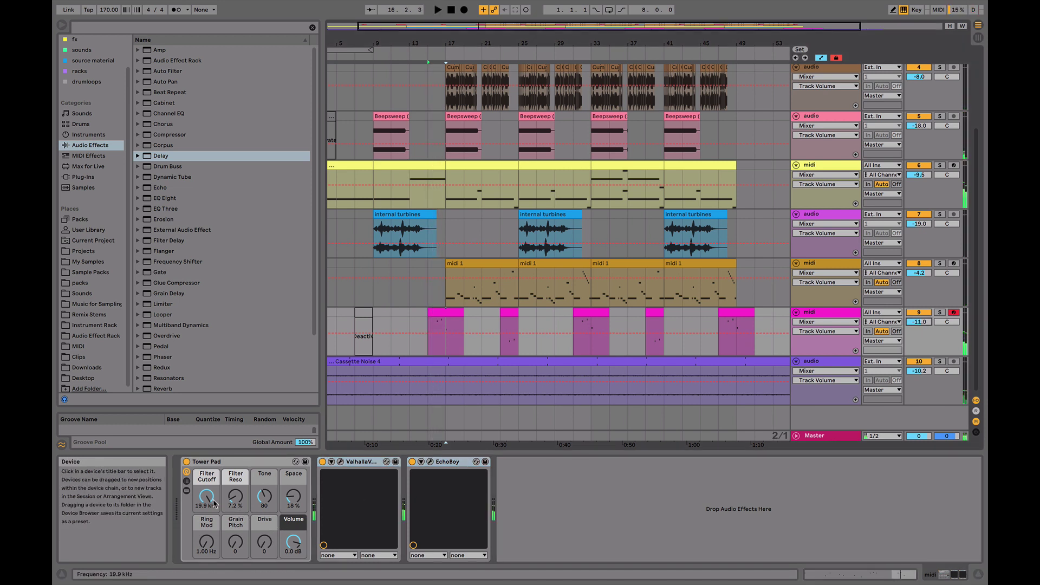
key("space")
key("space")
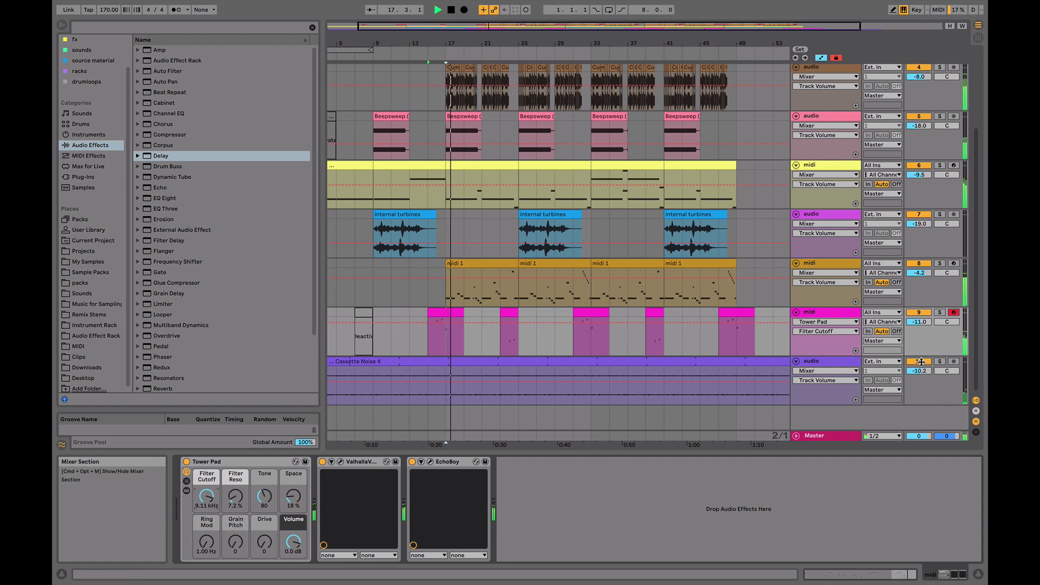
left_click_drag(920, 322, 920, 326)
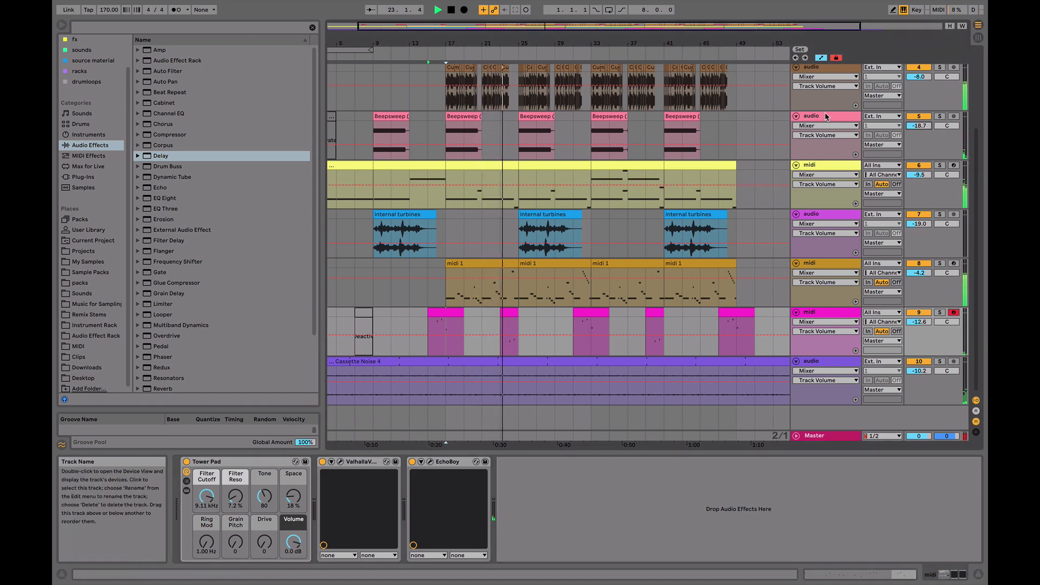
Insert a new audio track directly below track 5 and stop playback
left_click(831, 118)
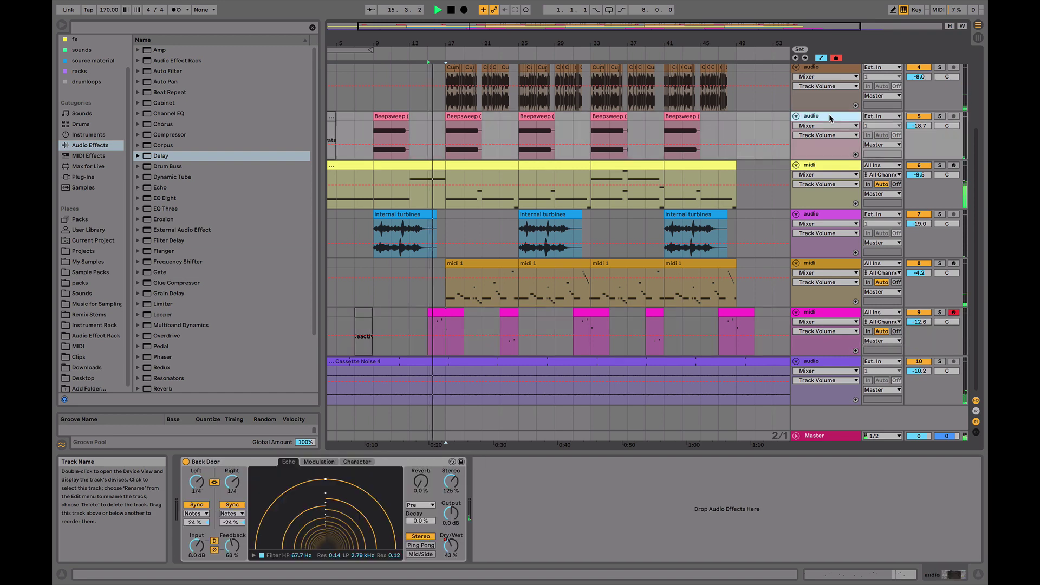
key("ctrl+t")
key("space")
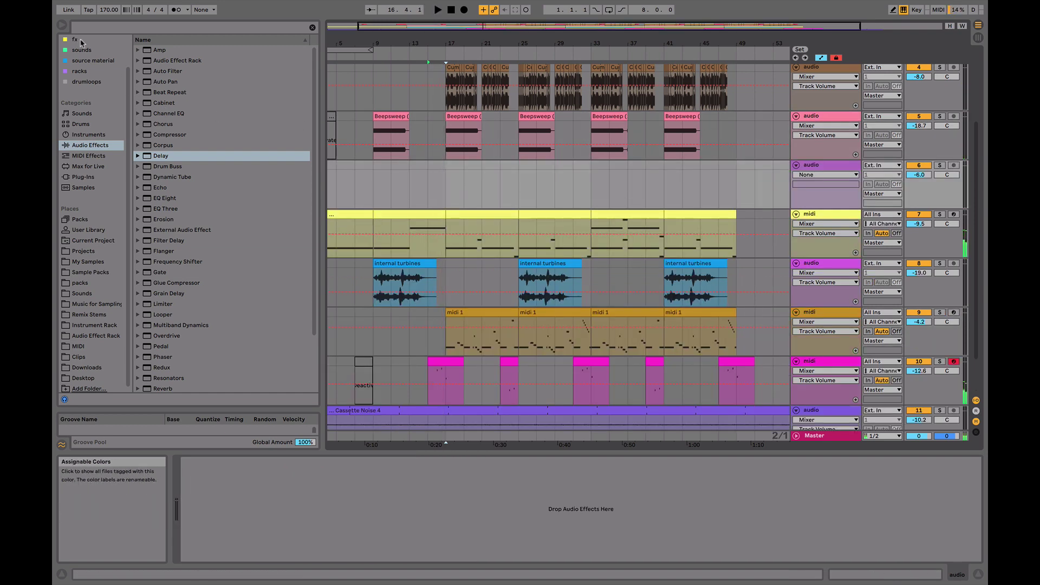
Audition the MC202 samples in the fx collection, then place MC202_15.wav on track 6 at bar 17 and play it
left_click(74, 39)
scroll(179, 217, "down", 10)
left_click(179, 213)
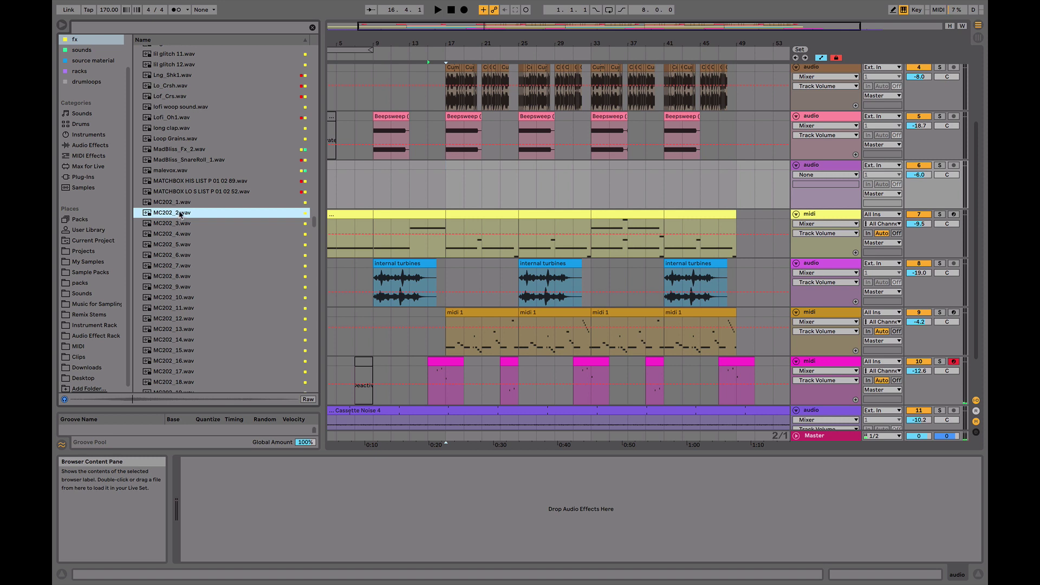
left_click(184, 234)
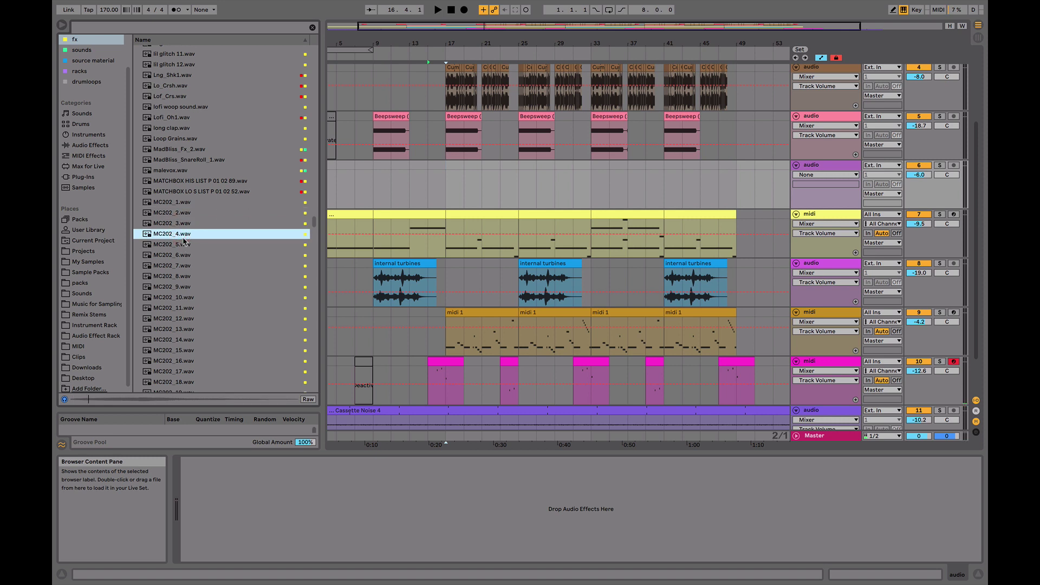
left_click(171, 278)
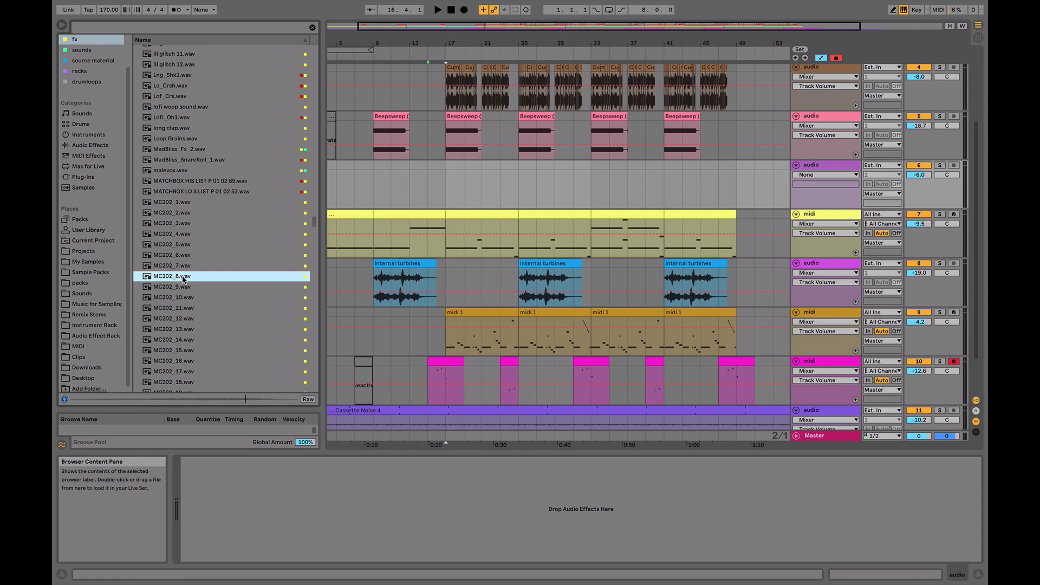
left_click(180, 287)
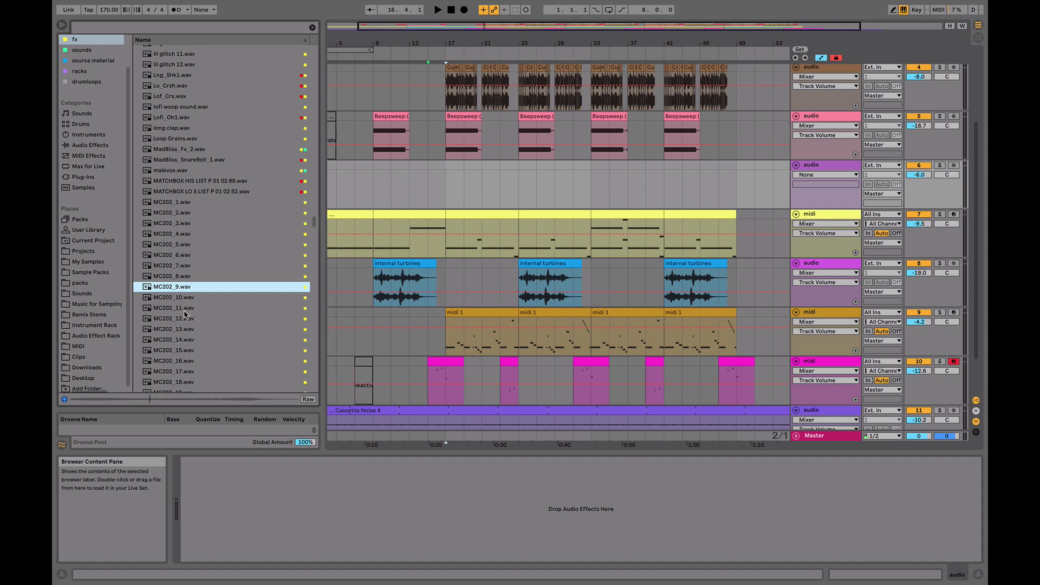
left_click(183, 330)
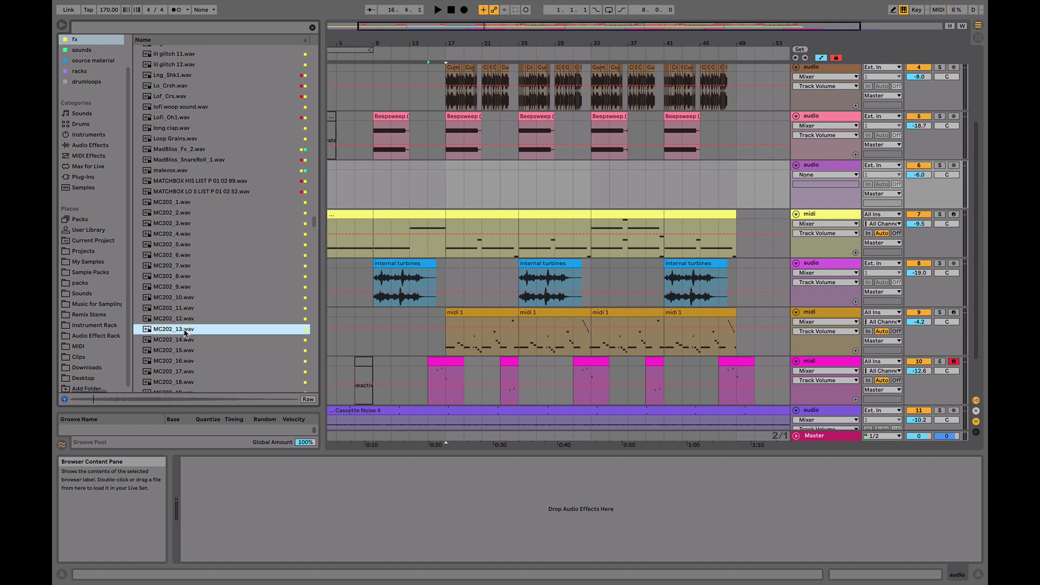
left_click(184, 350)
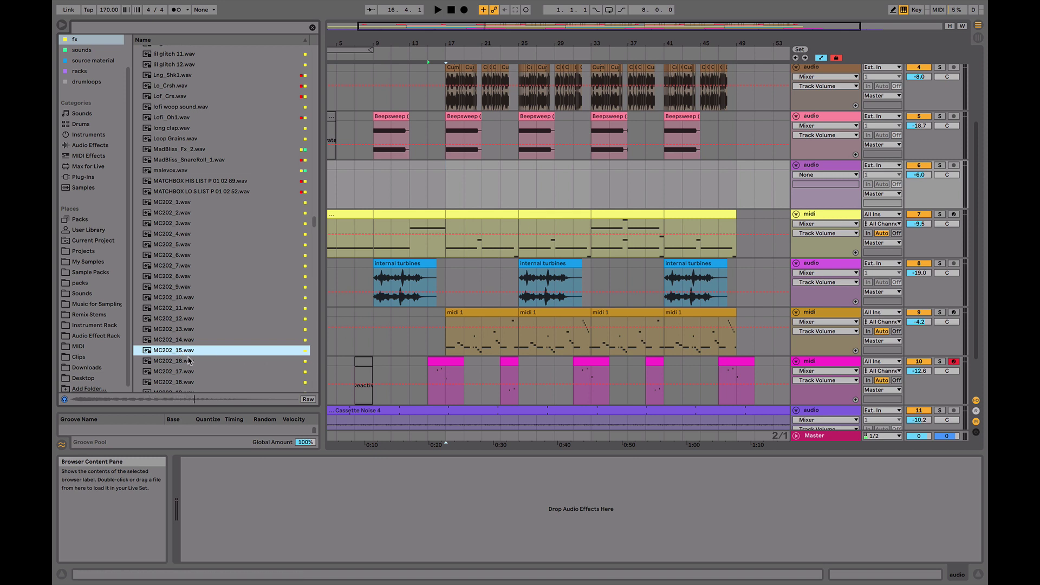
left_click_drag(184, 352, 454, 175)
key("super+d")
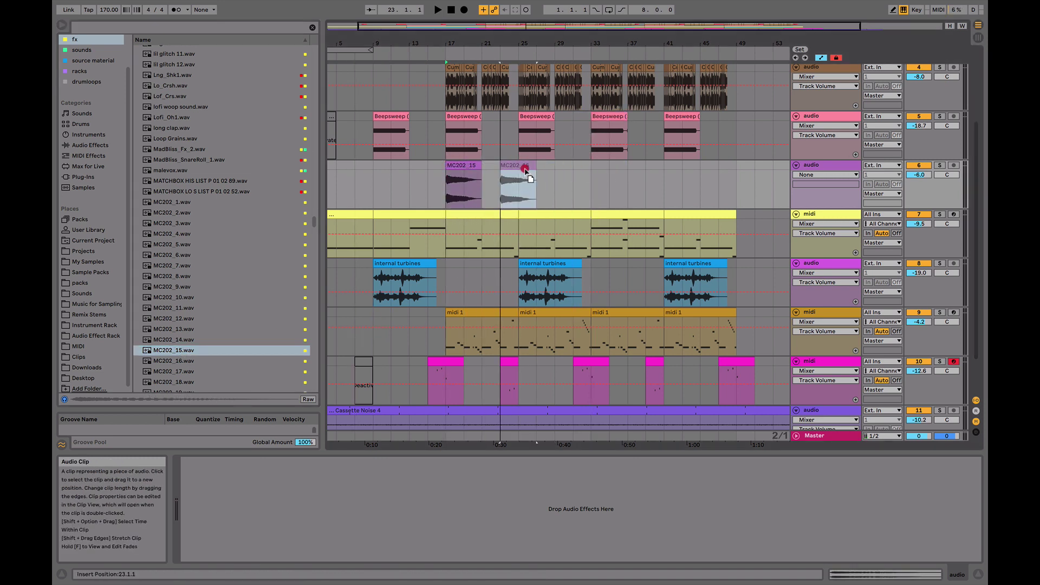
key("super+z")
key("space")
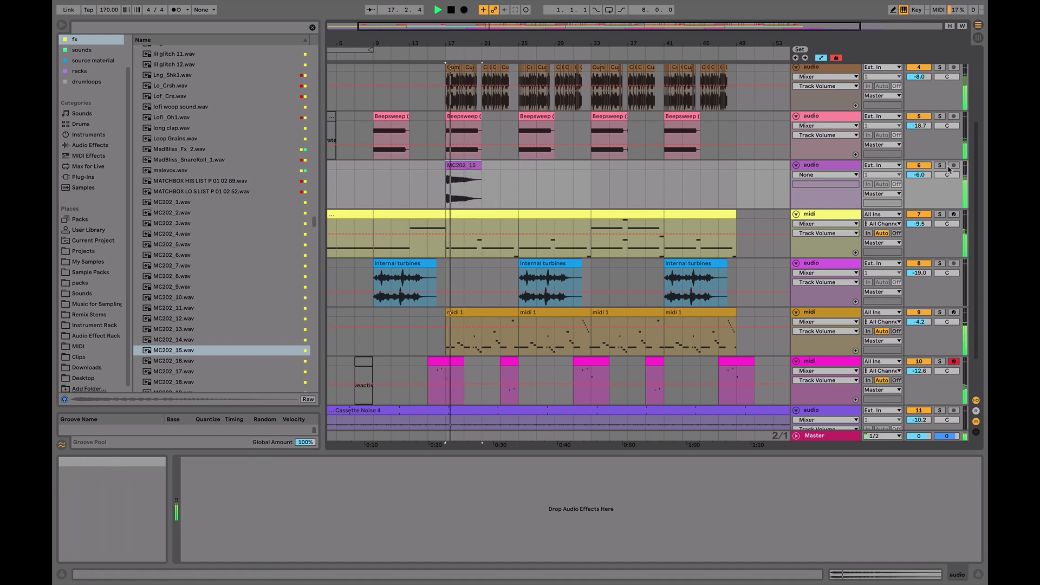
Turn off warping for the MC202_15 clip and set track 6's volume to -8.3 dB
key("shift+Tab")
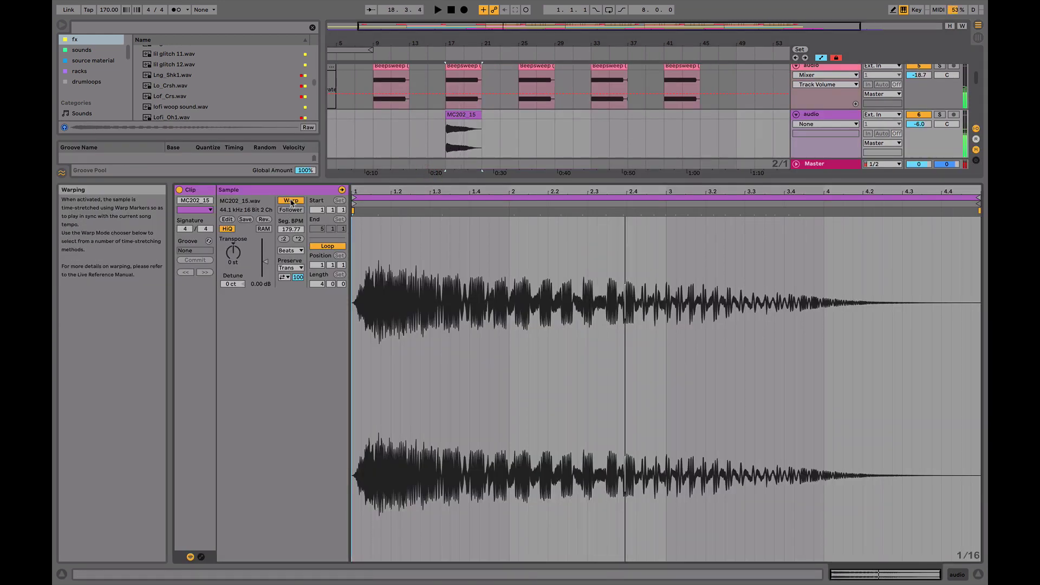
left_click(842, 120)
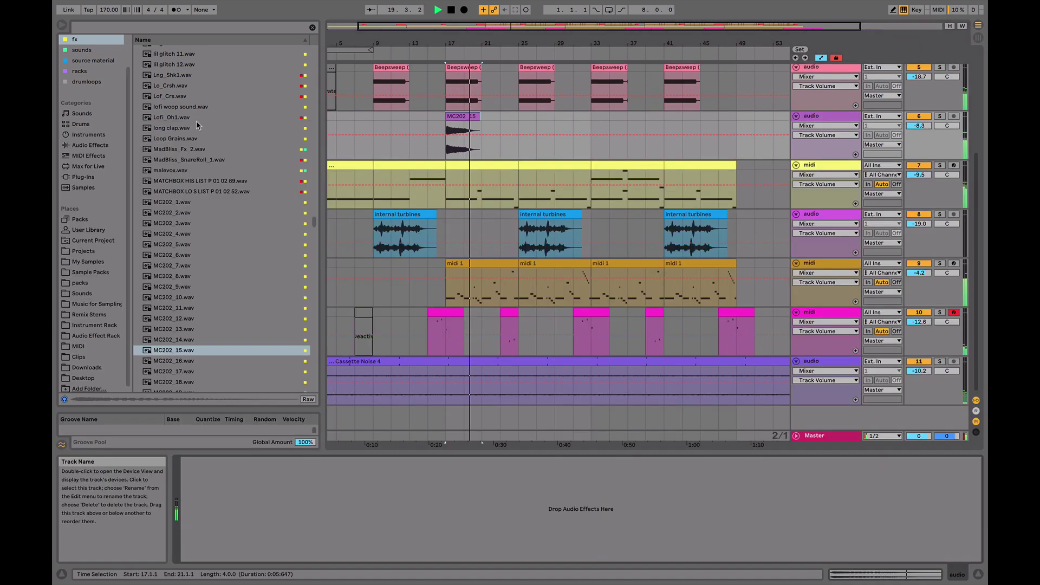
key("shift+Tab")
Add EQ Eight to track 6 with a low cut at 240 Hz and set the track's volume to -9.5 dB
left_click(102, 145)
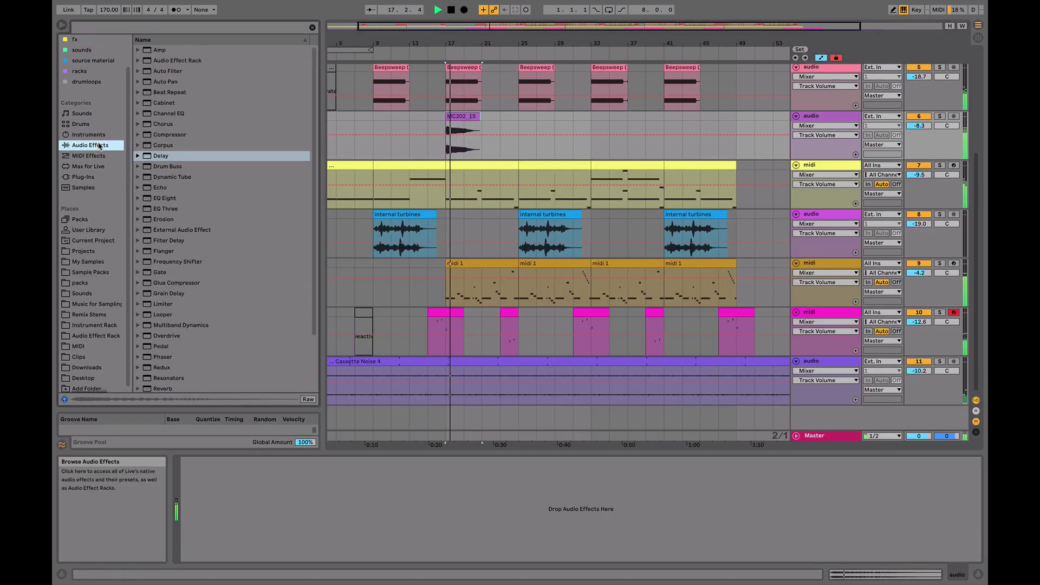
left_click(165, 198)
key("Return")
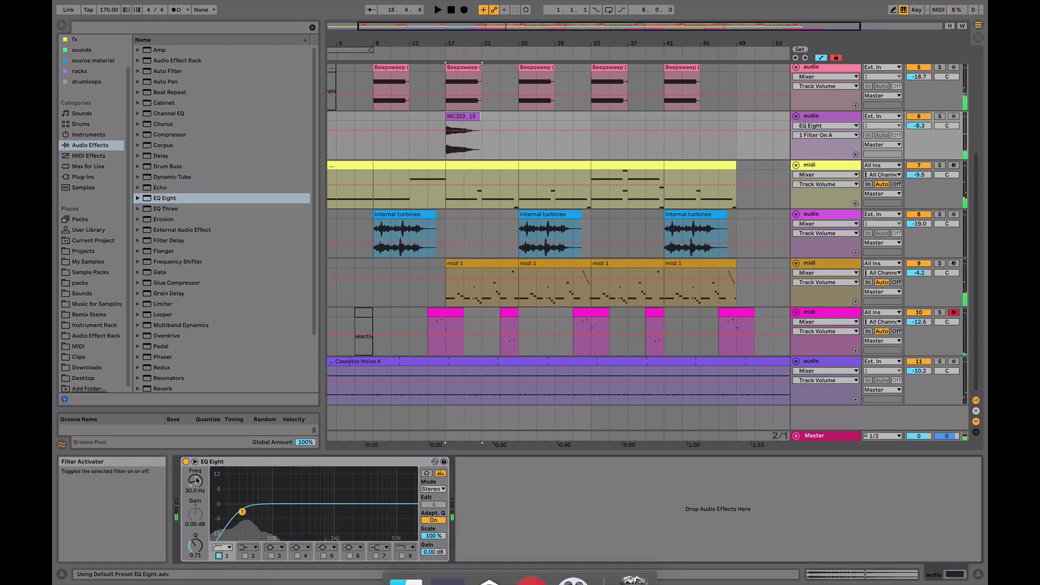
key("space")
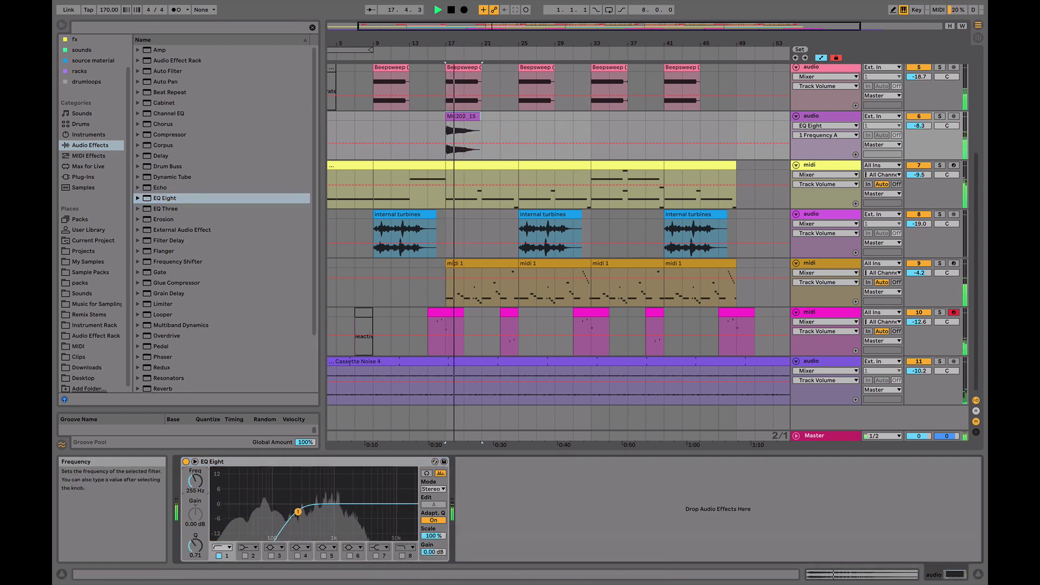
left_click_drag(921, 125, 926, 129)
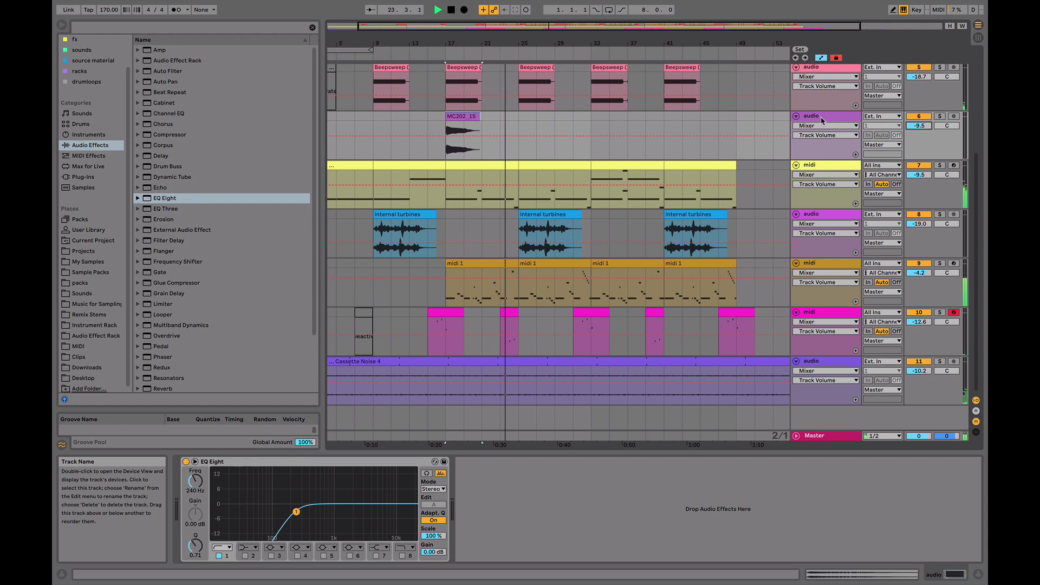
Add EQ Eight after the Delay on track 8, cut lows at 138 Hz, and set the track's volume to -23.4 dB
left_click_drag(518, 44, 518, 68)
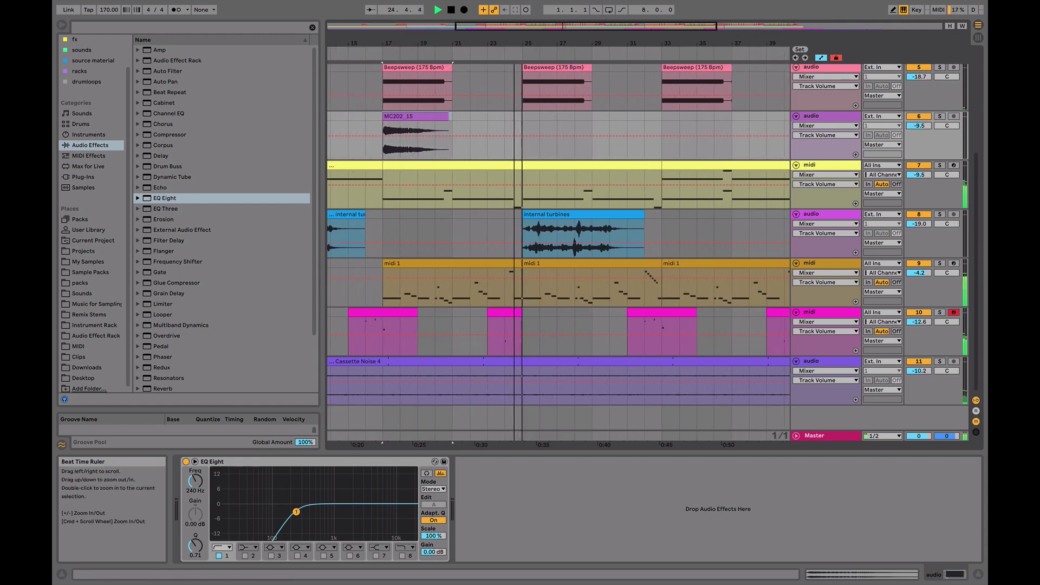
scroll(600, 124, "up", 5)
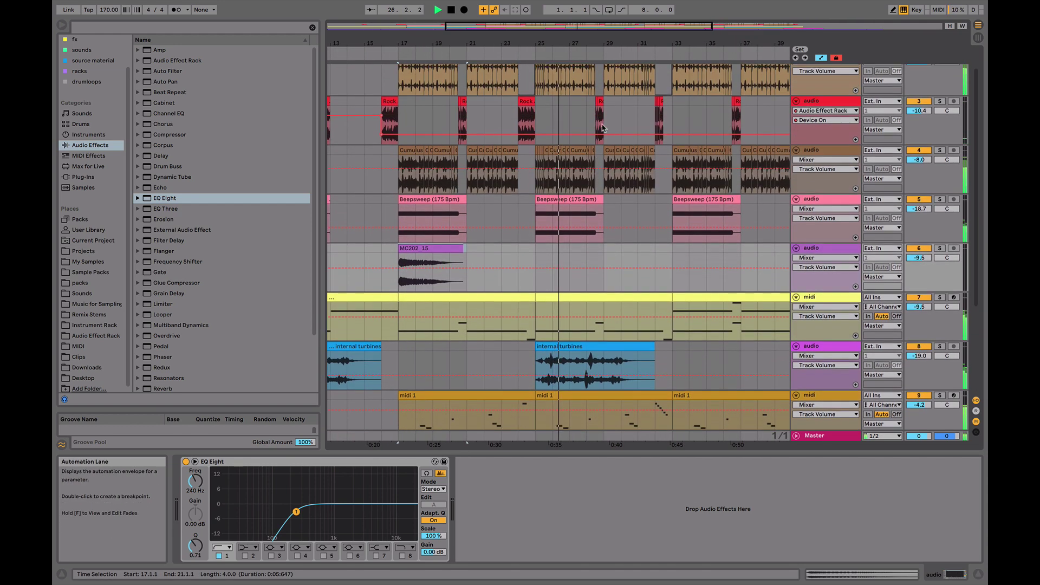
scroll(599, 123, "down", 4)
left_click(834, 252)
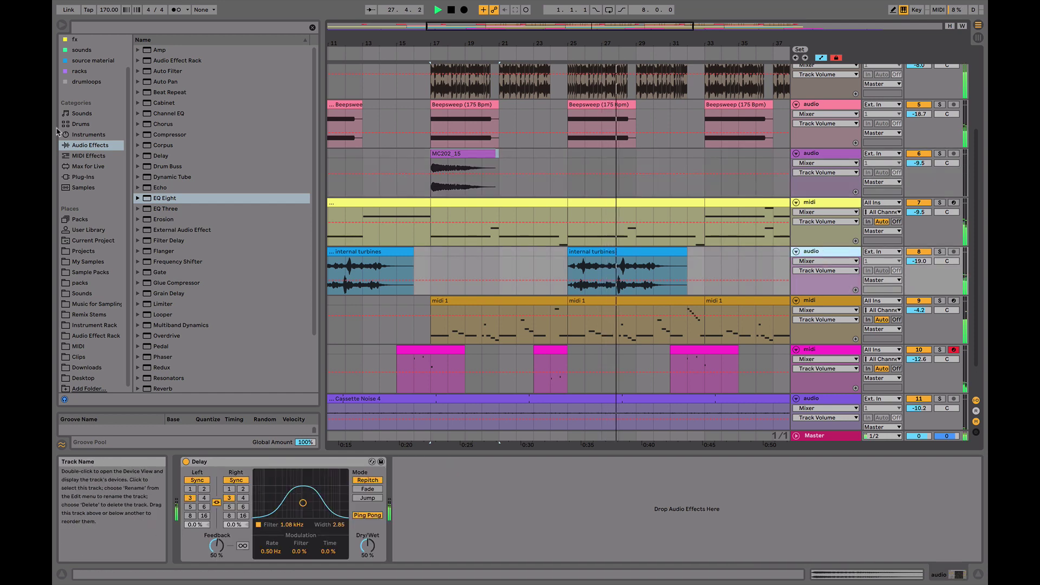
double_click(170, 198)
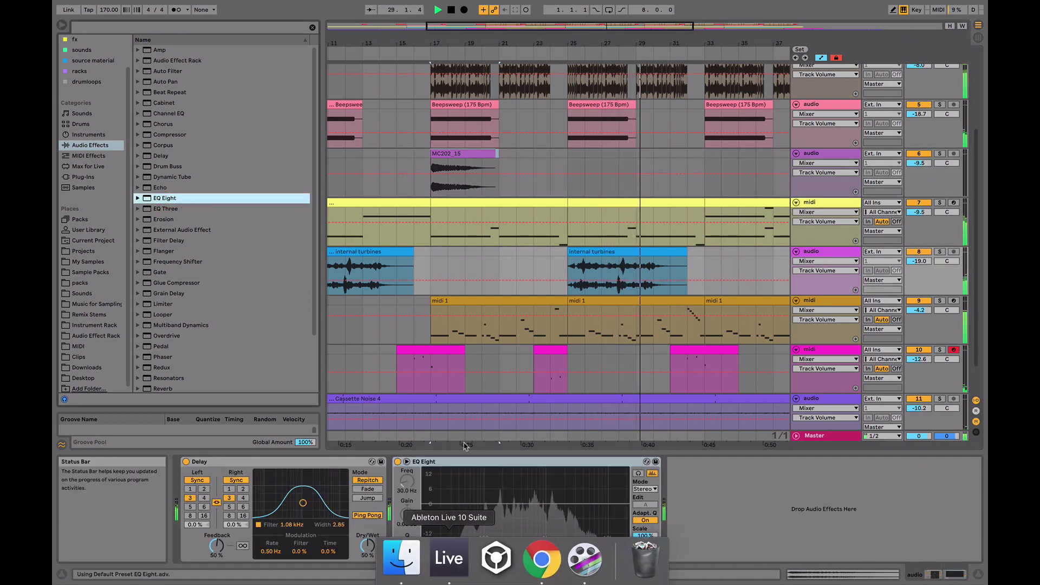
left_click_drag(452, 504, 494, 512)
left_click_drag(920, 261, 919, 267)
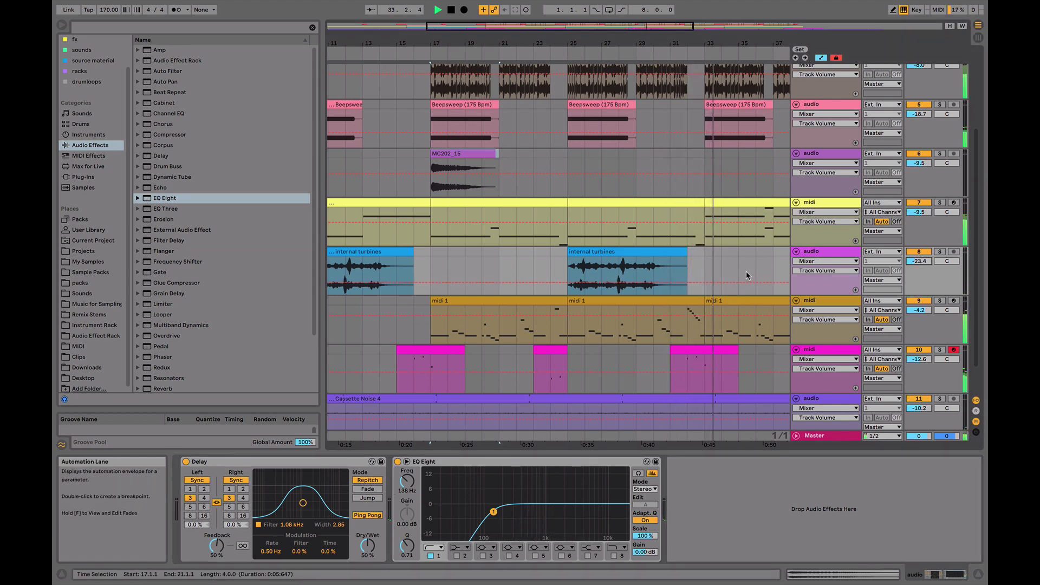
Lower the final note of track 10's clip at bar 31 to D4 and return to the track's devices
double_click(669, 350)
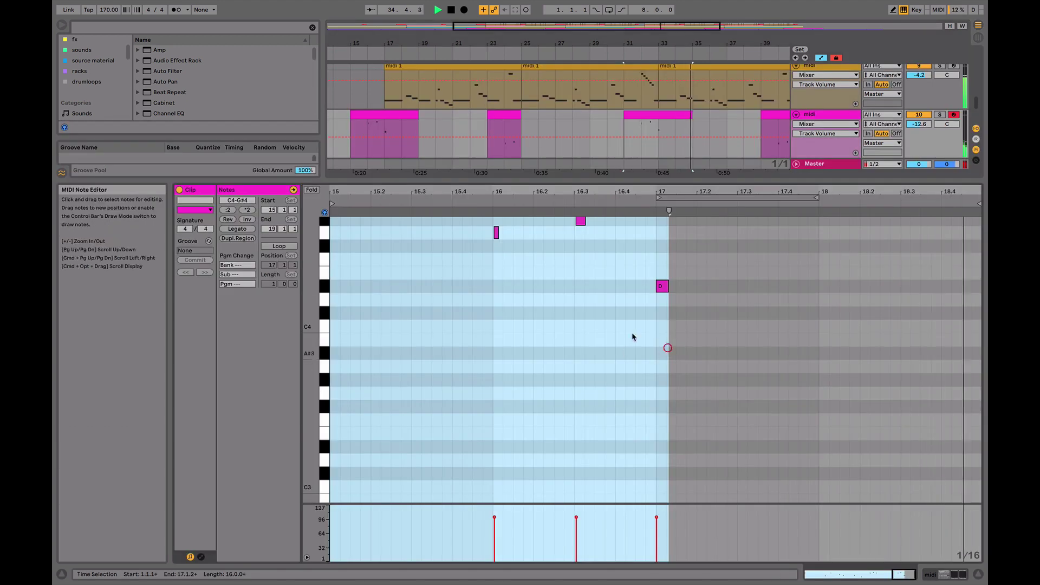
left_click_drag(661, 286, 661, 299)
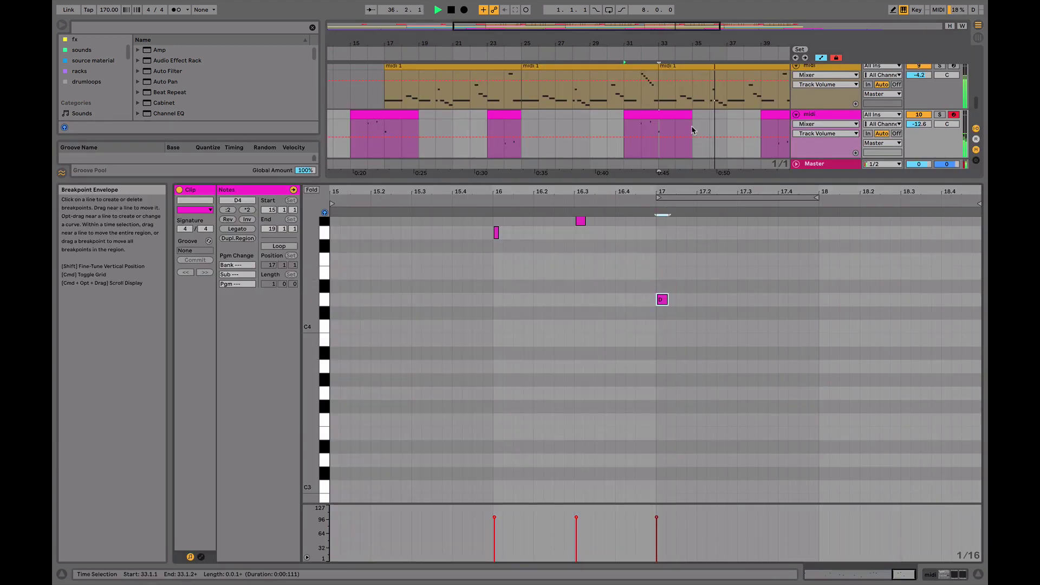
scroll(716, 119, "down", 1)
left_click(623, 105)
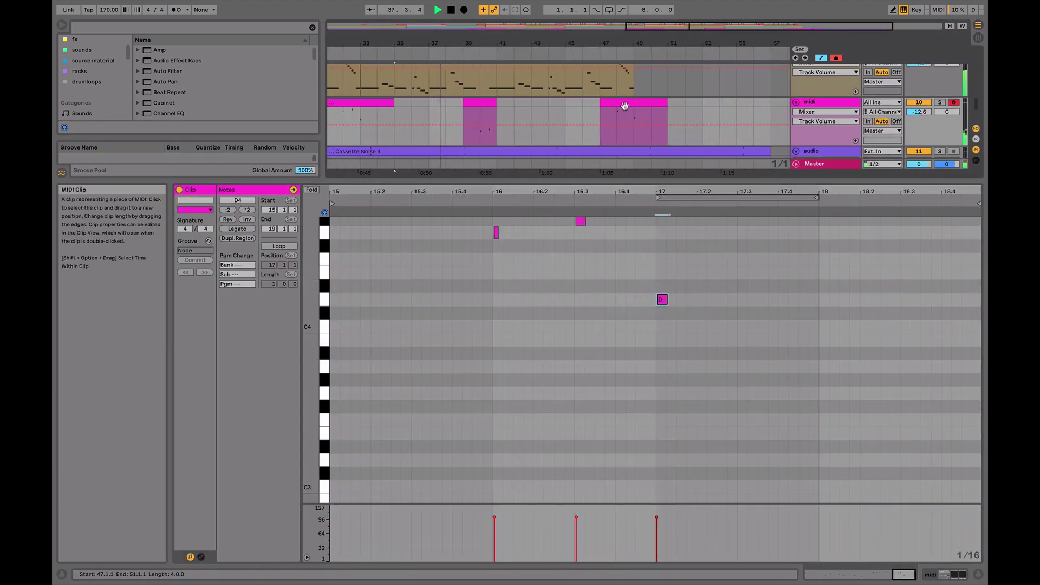
left_click(815, 102)
left_click(736, 119)
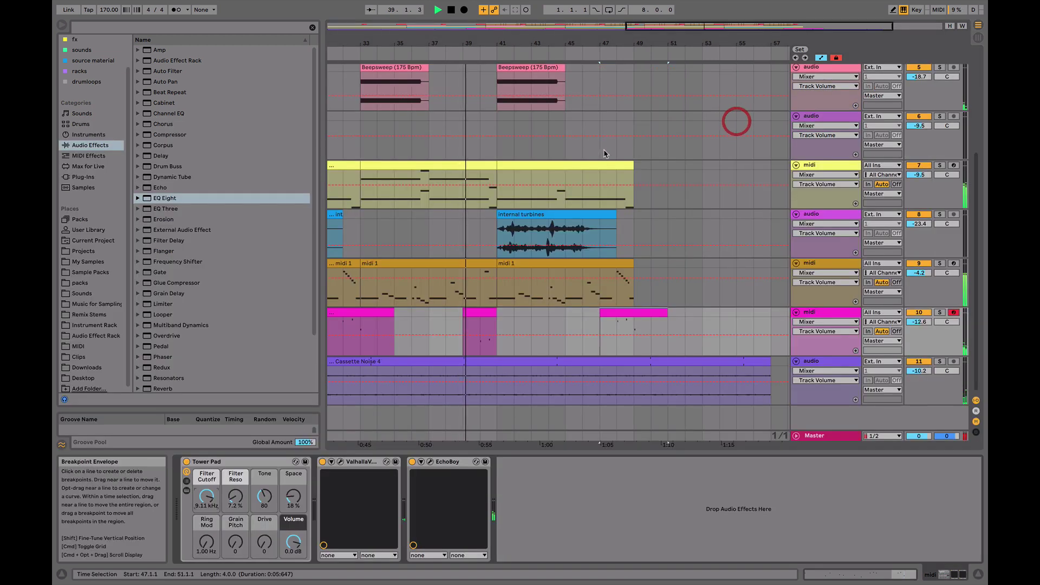
Insert a new MIDI track directly below track 9 and stop playback
scroll(614, 152, "up", 5)
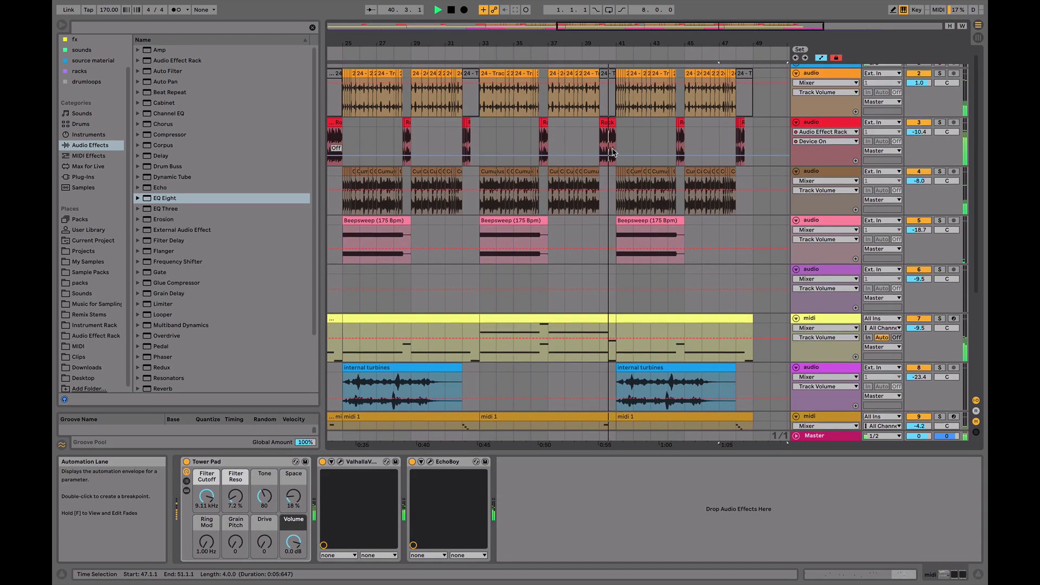
scroll(596, 163, "left", 10)
scroll(573, 174, "down", 6)
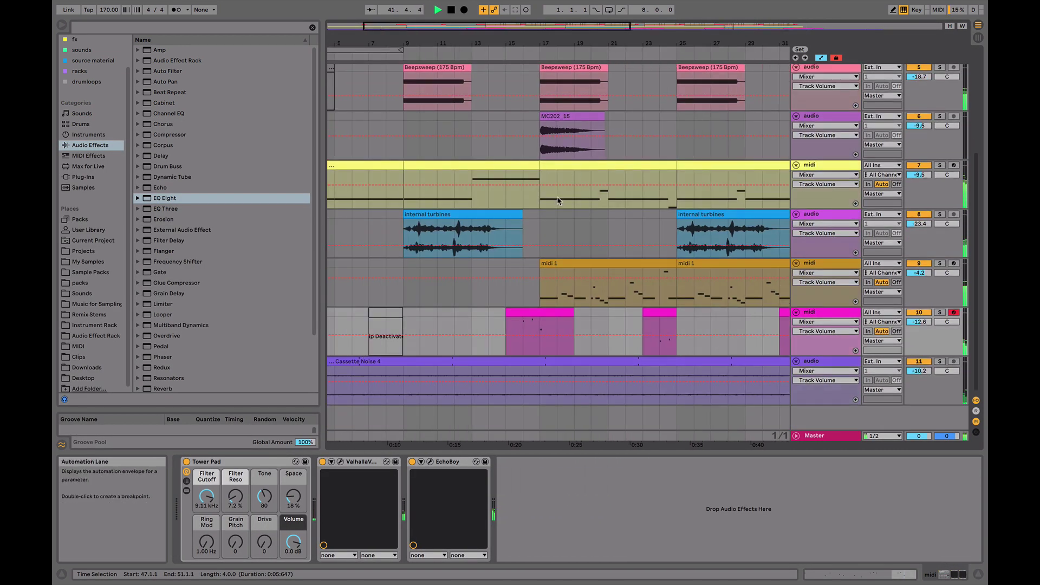
left_click(831, 265)
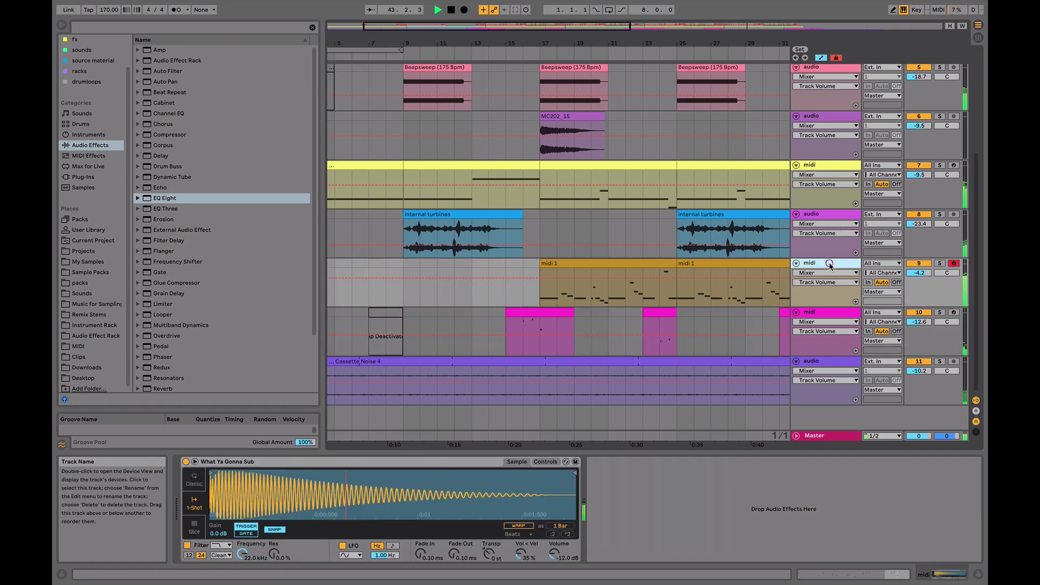
key("ctrl+shift+t")
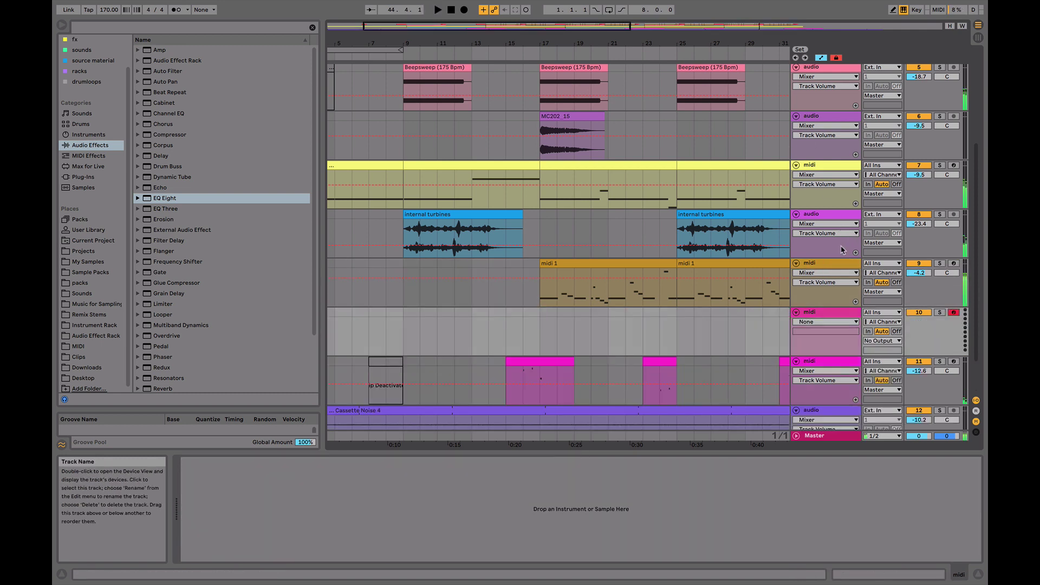
Set the insert marker at bar 17 on the new track 10 and audition samples in the sounds collection, including malevox.wav
scroll(87, 56, "up", 2)
left_click(544, 314)
left_click(82, 81)
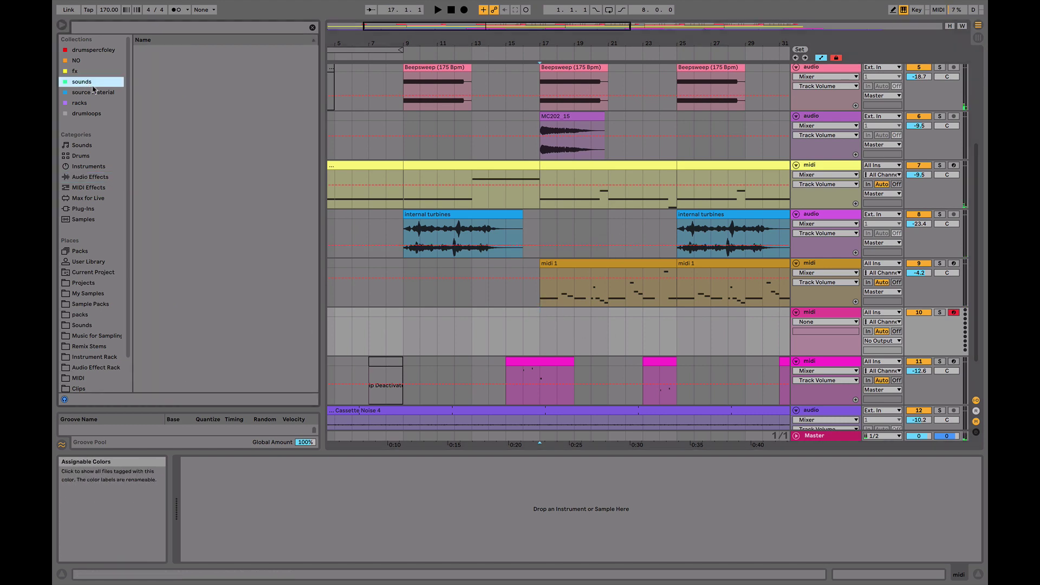
scroll(225, 228, "down", 20)
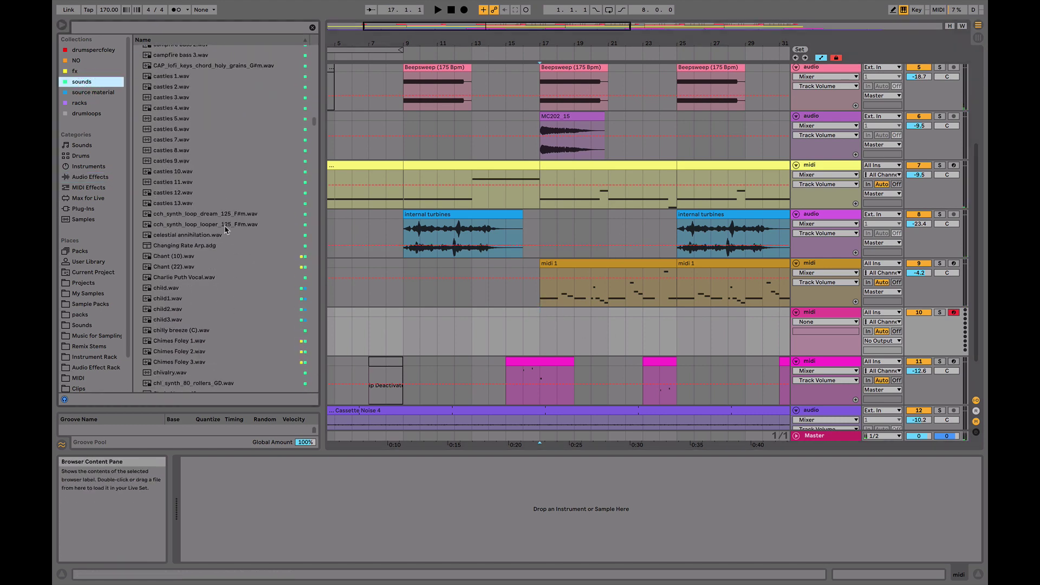
left_click(225, 223)
scroll(223, 230, "down", 10)
left_click(219, 230)
scroll(217, 238, "down", 1)
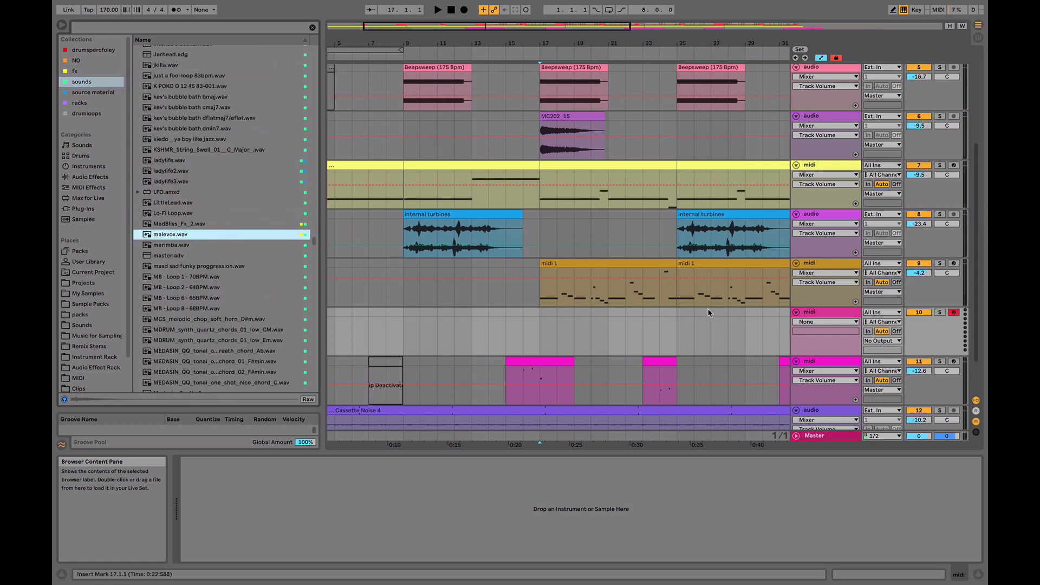
Select the empty MIDI track 10, browse the Instruments and Instrument Rack content, and audition Analog's organ and key presets down to Tremolo Tines
left_click(818, 312)
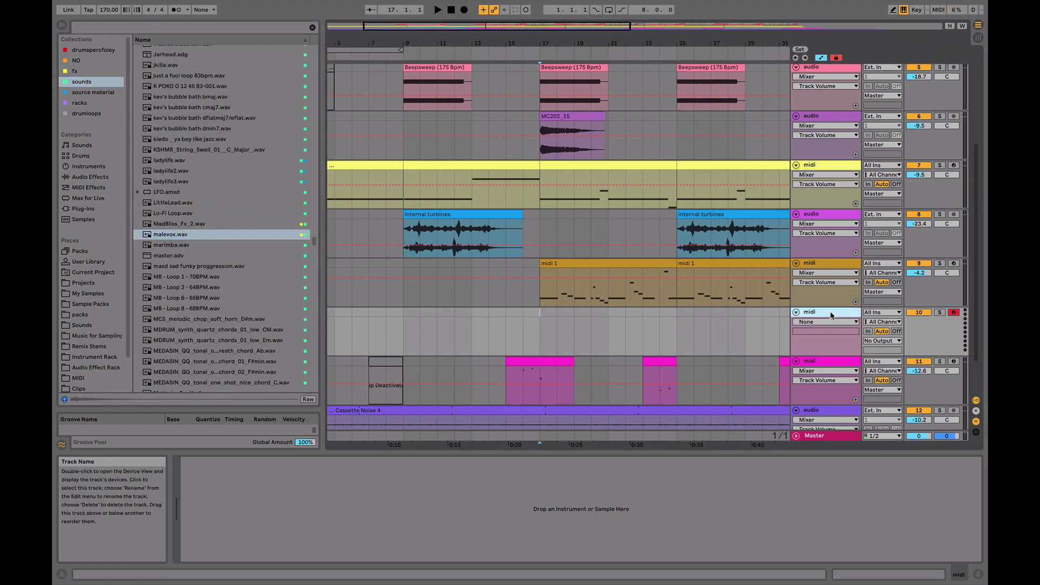
left_click(107, 167)
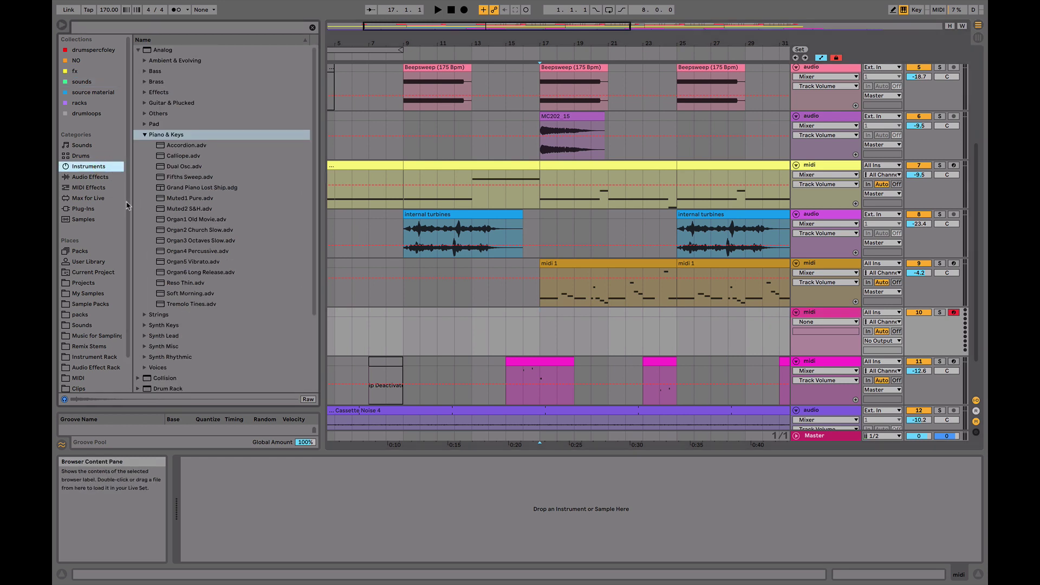
left_click(81, 368)
left_click(85, 357)
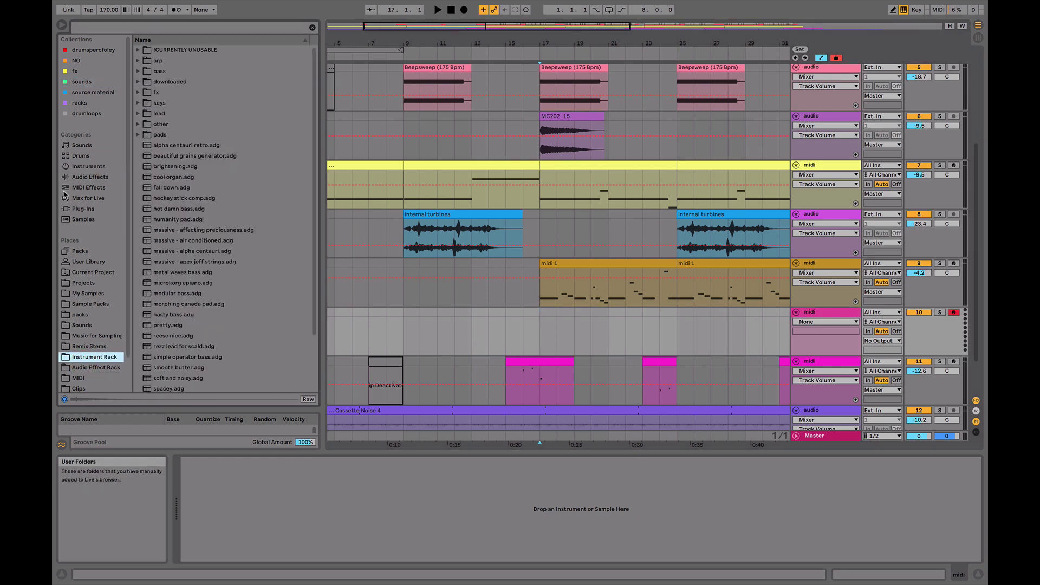
left_click(107, 164)
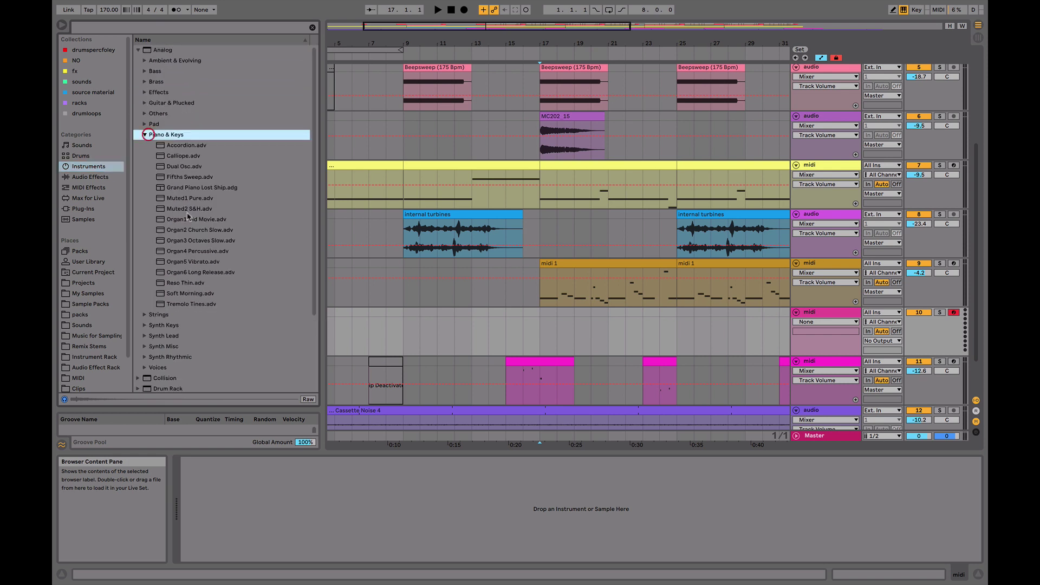
left_click(189, 219)
left_click(212, 231)
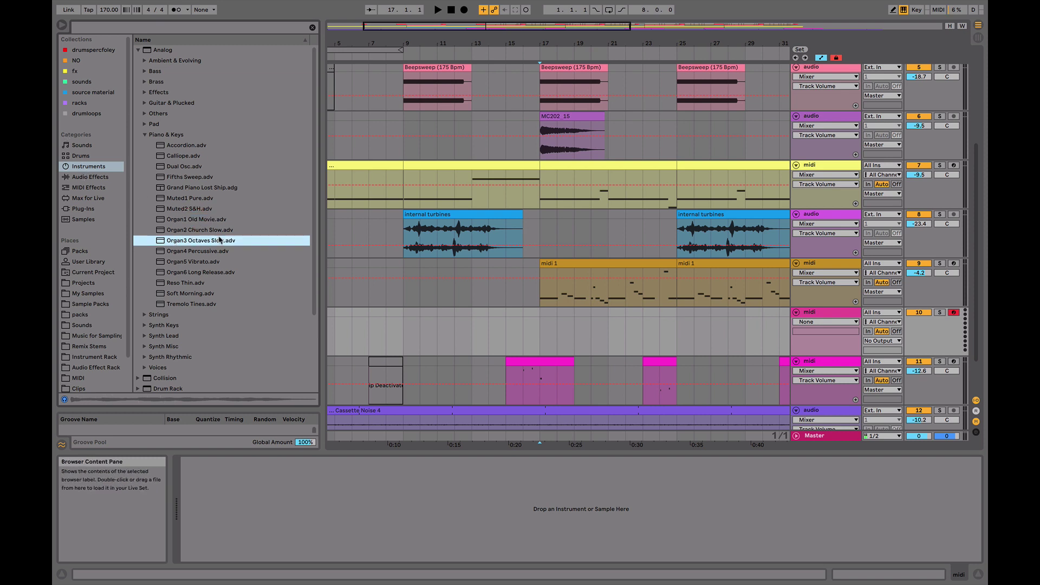
left_click(215, 262)
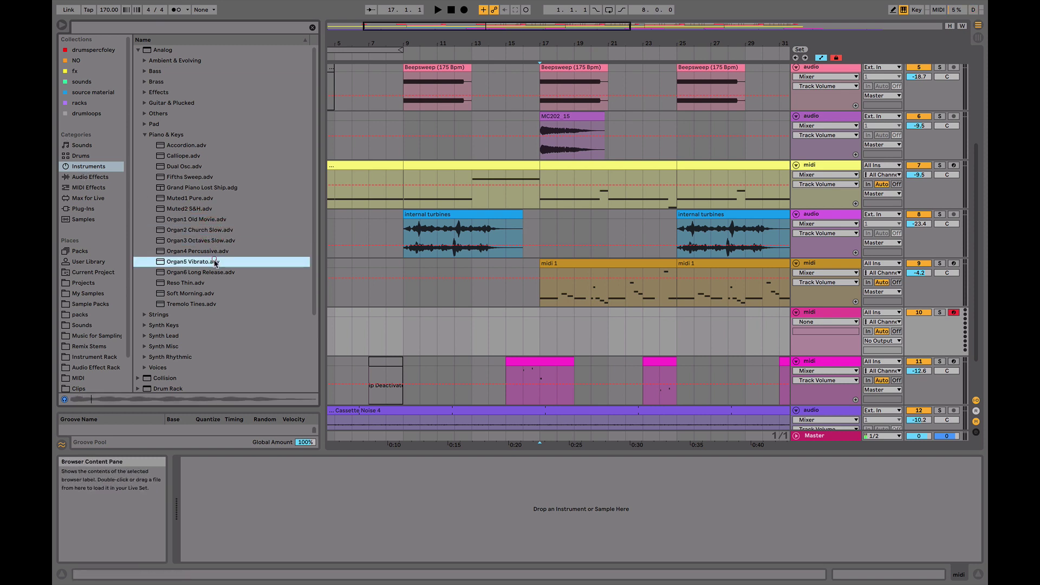
left_click(207, 274)
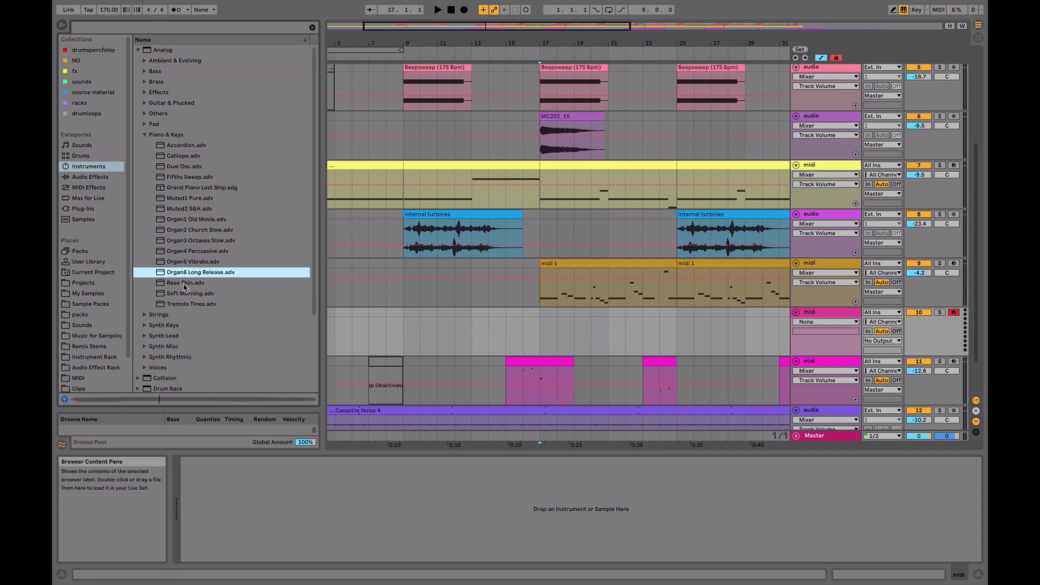
left_click(184, 284)
left_click(188, 295)
left_click(191, 305)
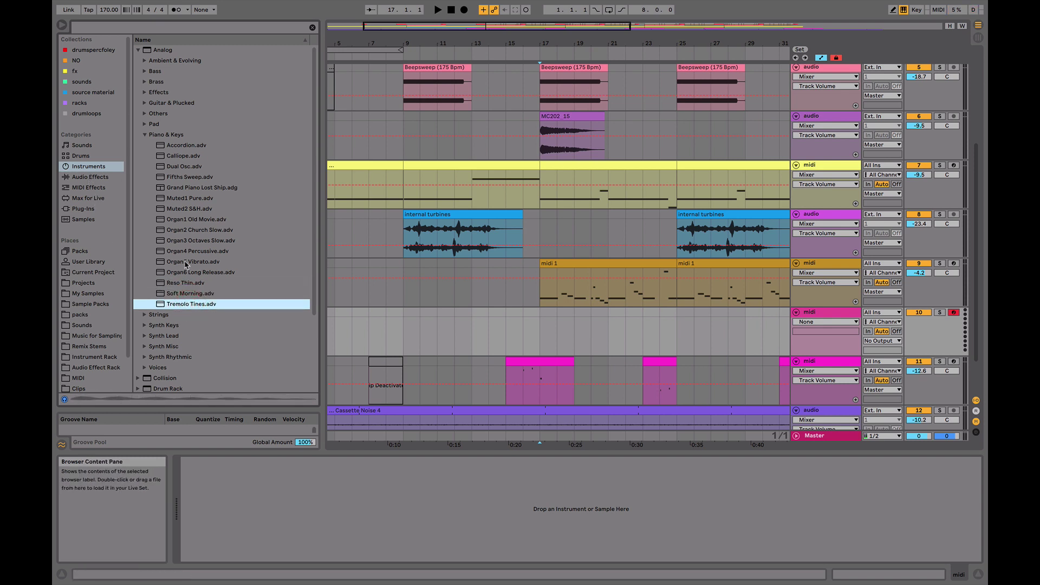
Audition the first Piano & Keys presets under Sounds, including Cheap Electronic Piano, Celeste Rolls, ARP 5th and Accordion
left_click(84, 146)
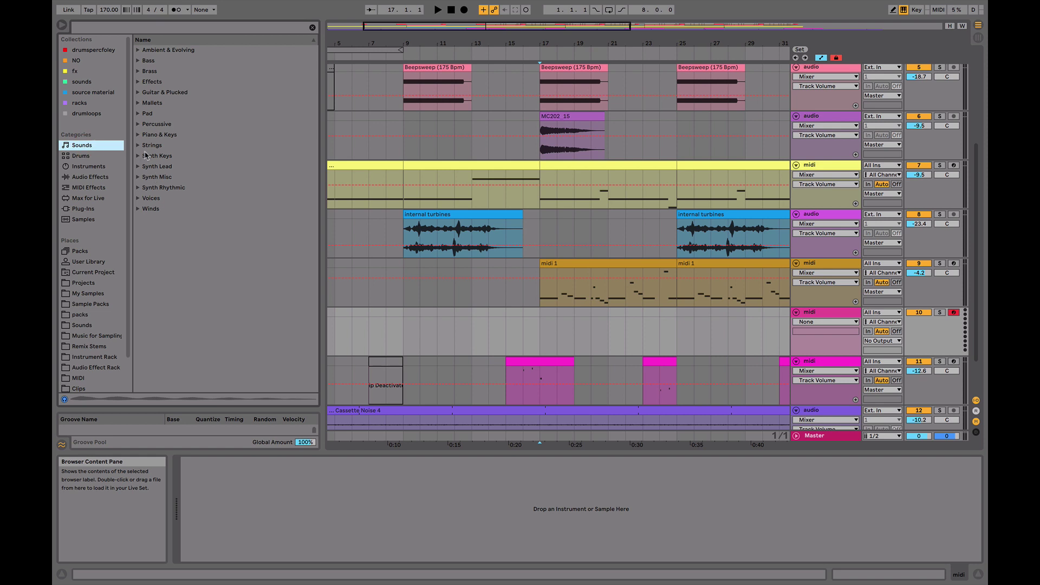
left_click(139, 135)
left_click(174, 243)
left_click(199, 273)
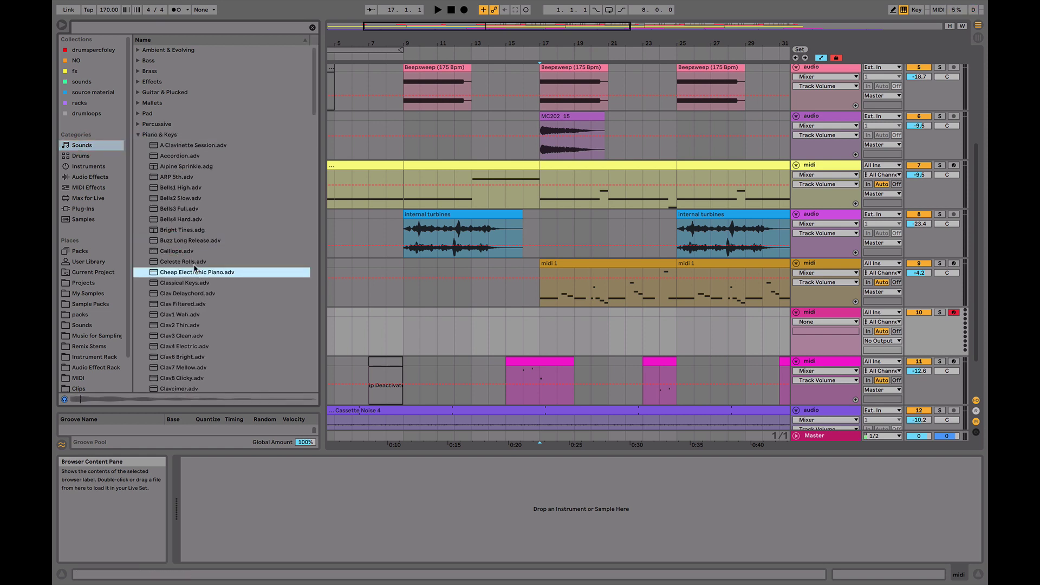
left_click(187, 252)
left_click(195, 262)
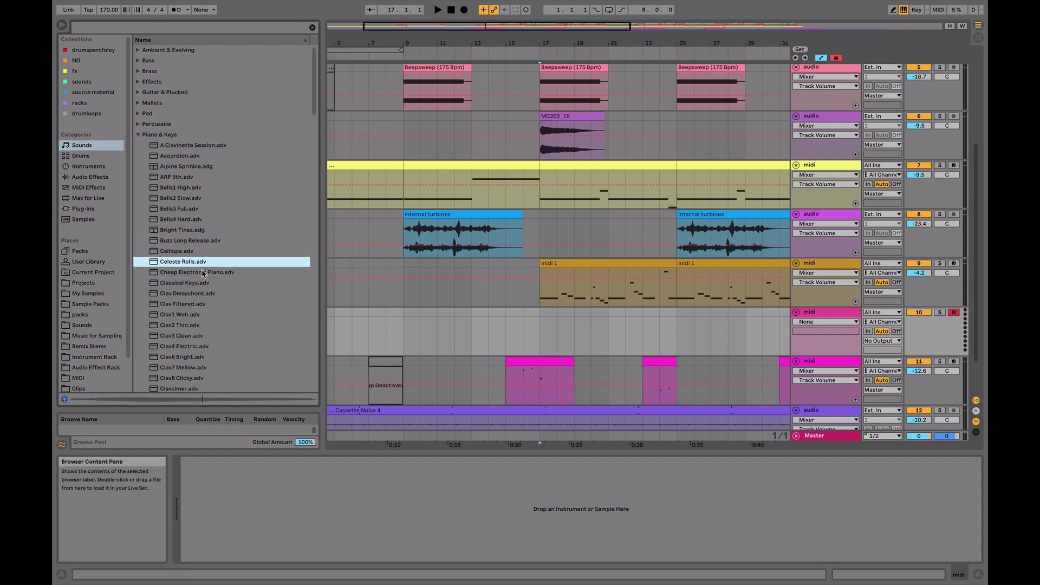
left_click(192, 178)
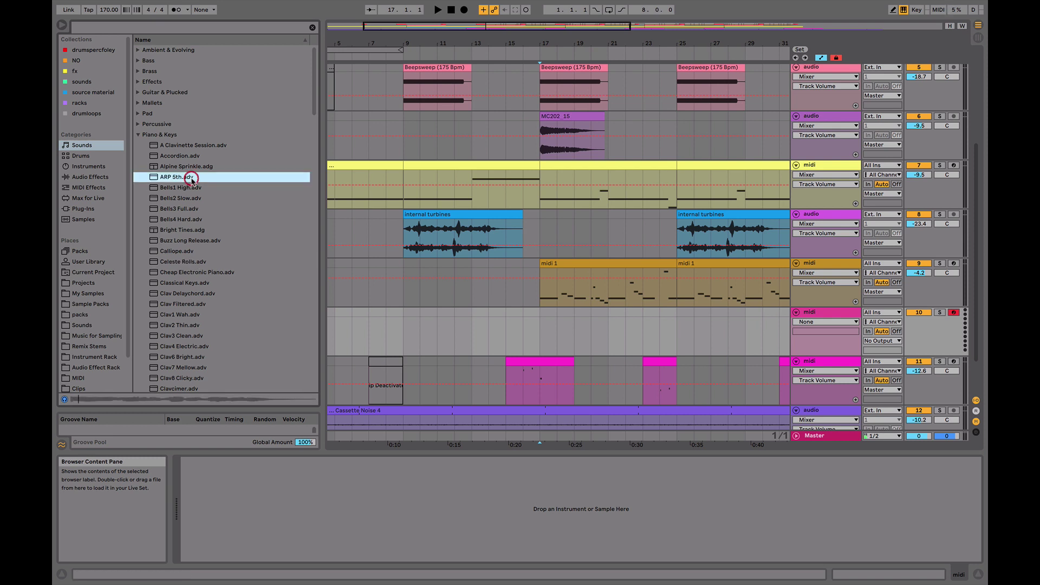
left_click(192, 168)
left_click(188, 157)
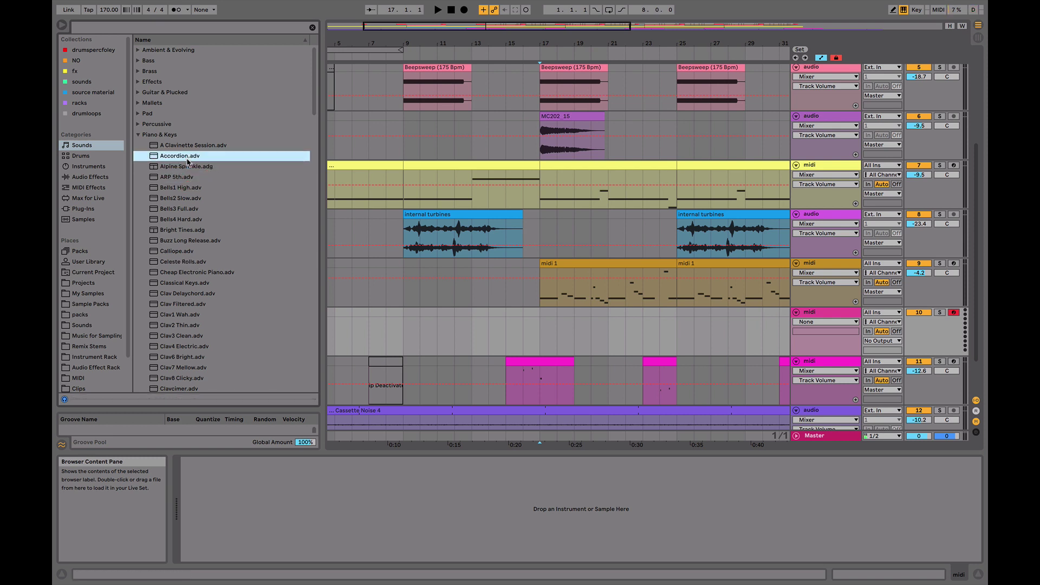
Audition further Piano & Keys presets, from the Clav sounds and Dance Dot Org to the E-Piano CMaj7 and Cmin7 chords
left_click(206, 231)
left_click(190, 335)
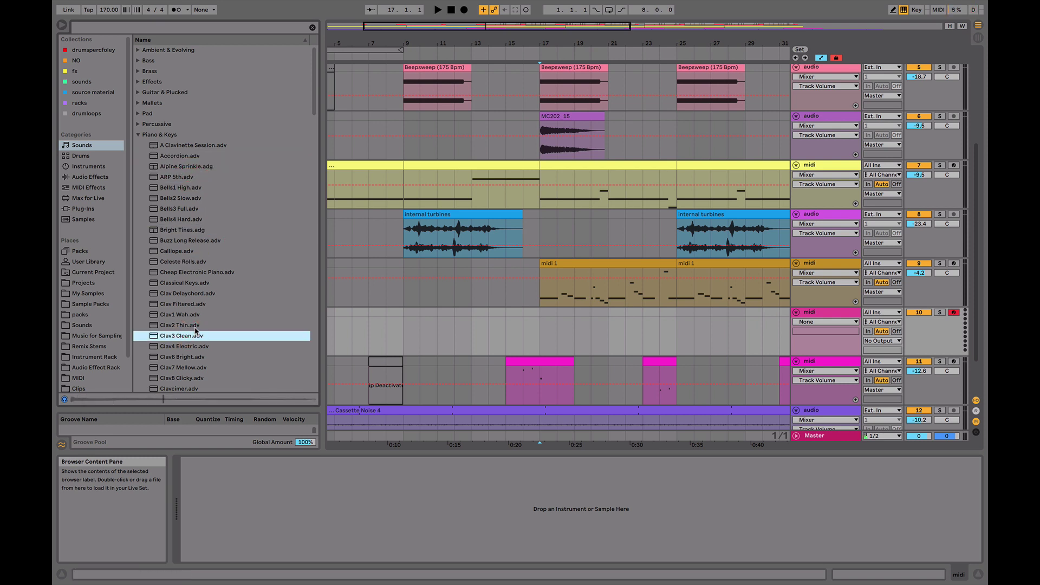
left_click(194, 327)
left_click(195, 355)
left_click(211, 368)
scroll(204, 370, "down", 4)
left_click(190, 350)
scroll(192, 347, "down", 4)
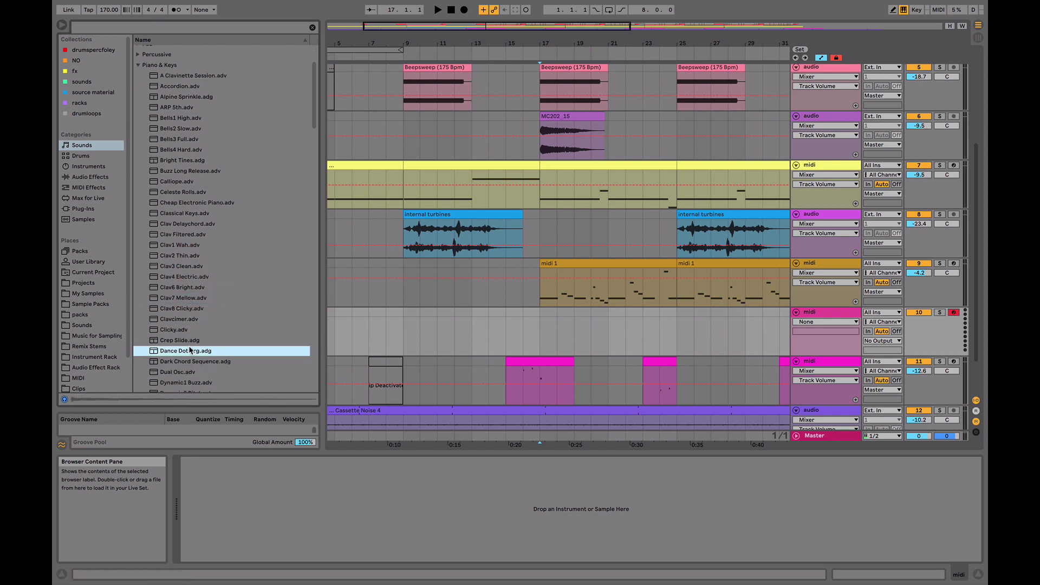
left_click(199, 324)
left_click(204, 337)
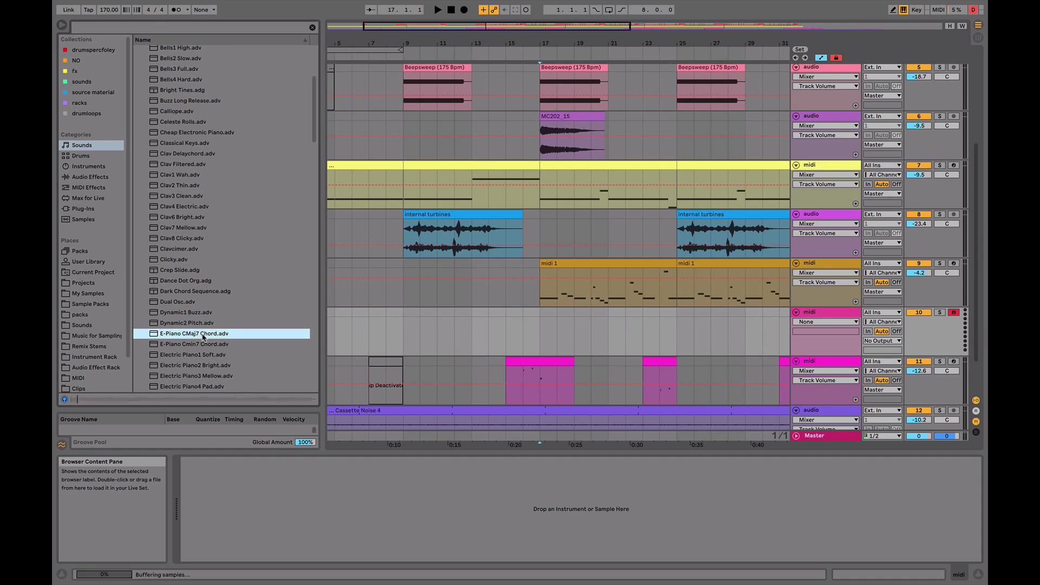
left_click(215, 347)
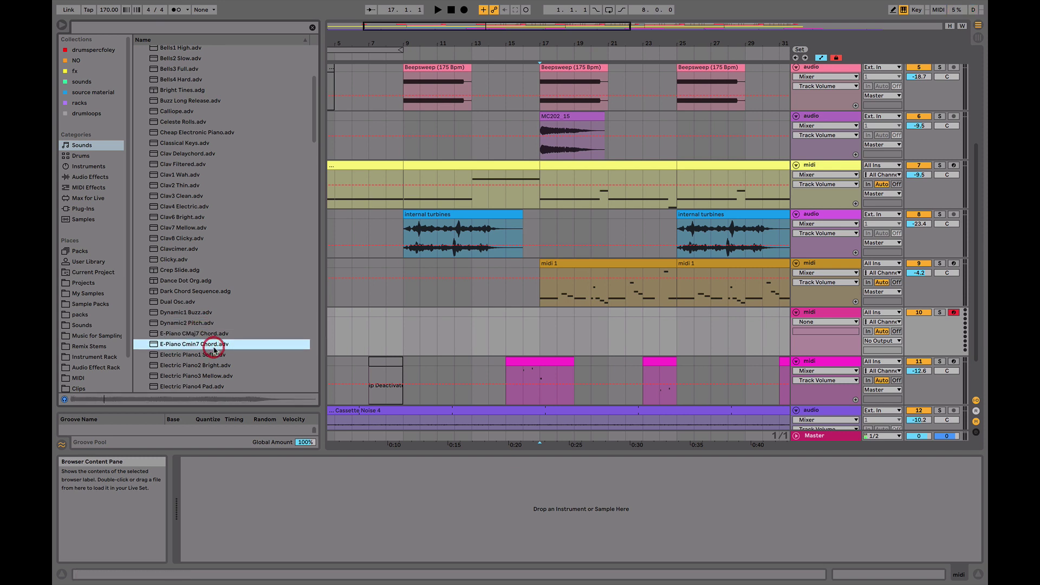
Play the arrangement from bar 17, show the yellow MIDI track 7's devices and solo that track
left_click(541, 329)
key("space")
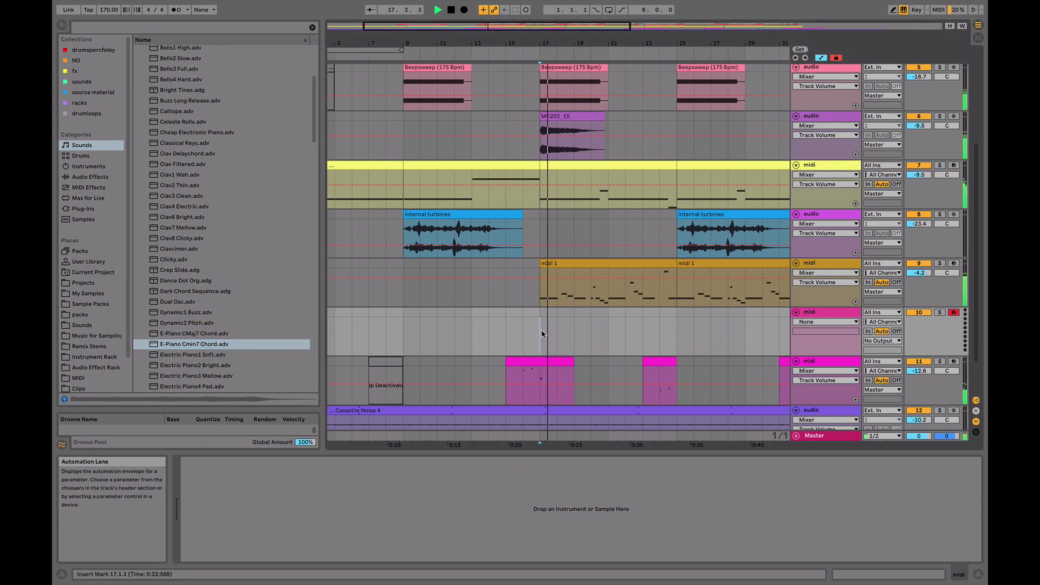
scroll(885, 371, "down", 2)
scroll(856, 325, "up", 6)
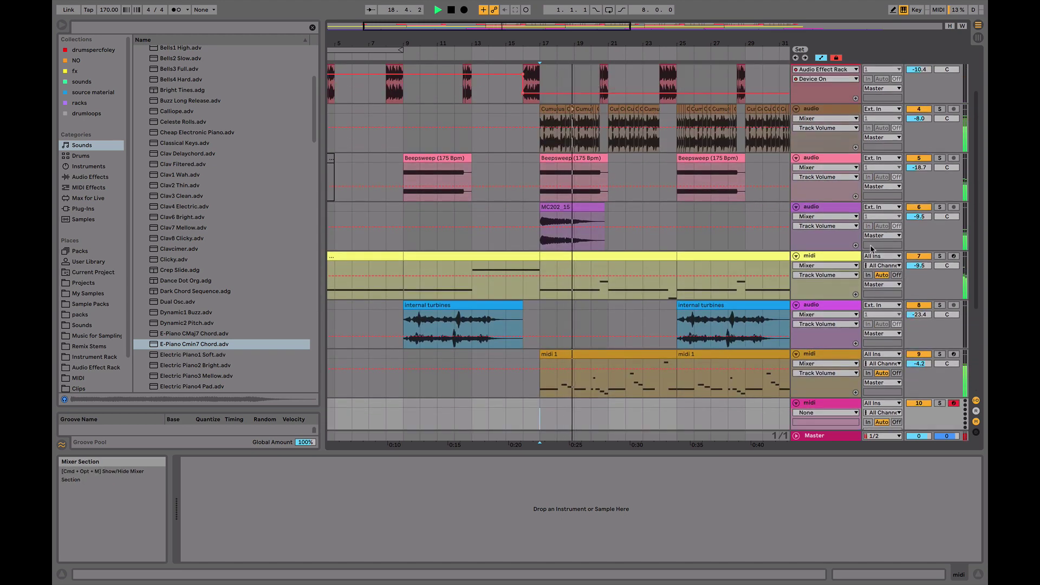
left_click(828, 260)
left_click(828, 259)
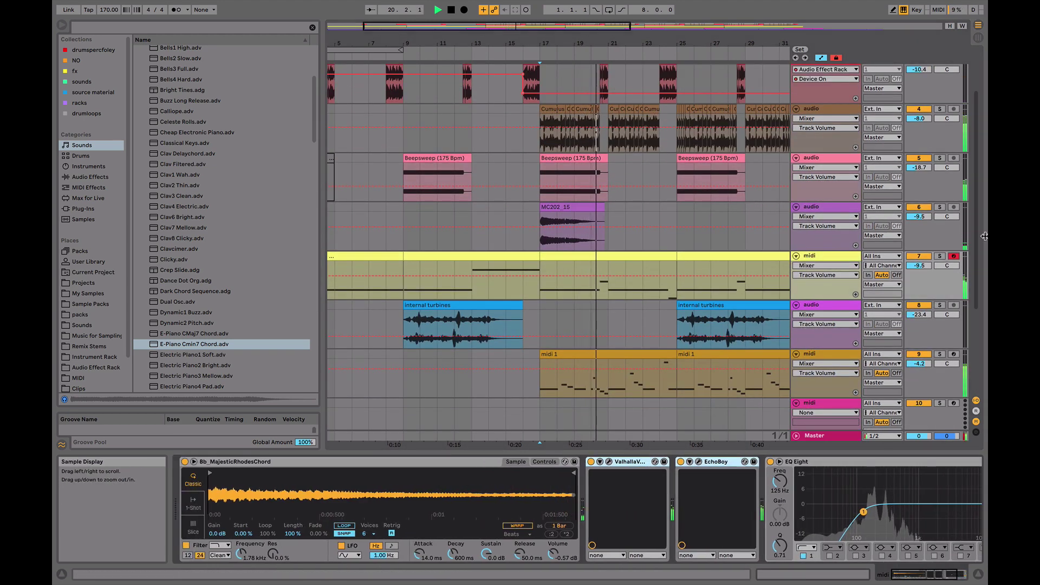
left_click(940, 255)
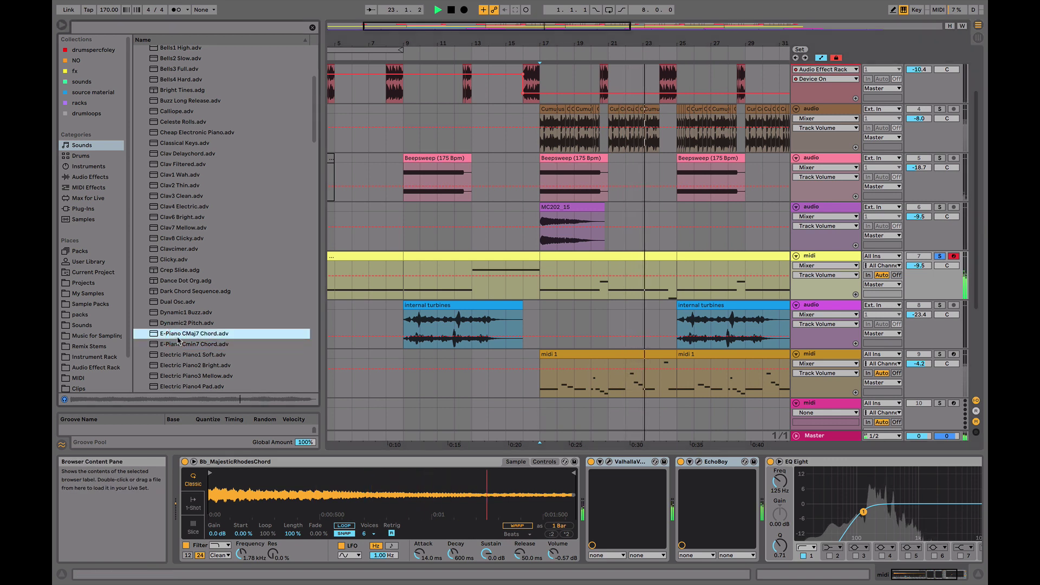
Audition the electric and FM piano presets, continuing to Grand Piano Equal Bright Solo
left_click(190, 355)
scroll(189, 354, "down", 3)
left_click(196, 329)
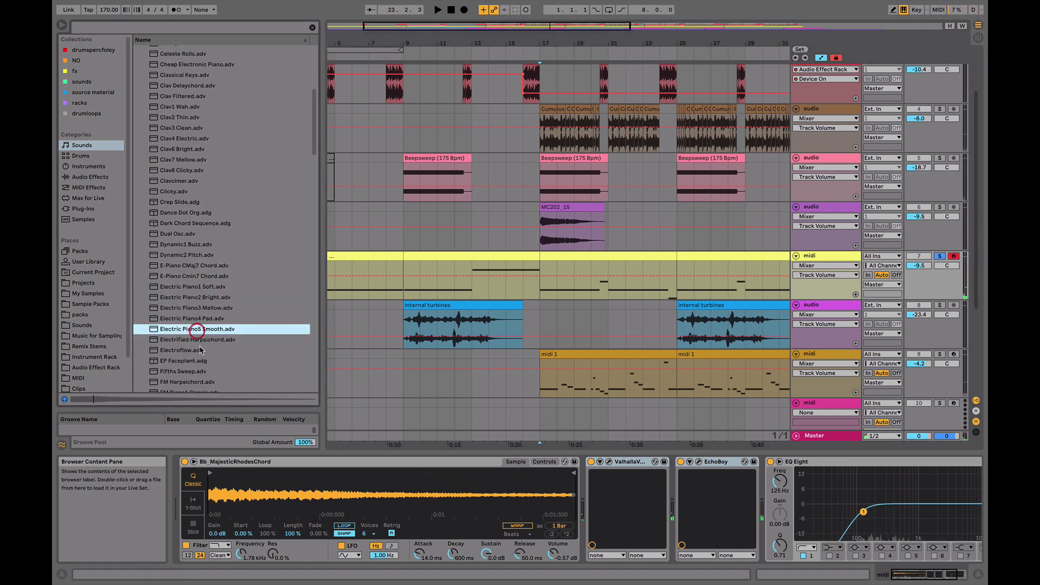
left_click(200, 340)
left_click(200, 350)
scroll(200, 350, "down", 3)
left_click(199, 351)
scroll(199, 351, "down", 3)
left_click(198, 324)
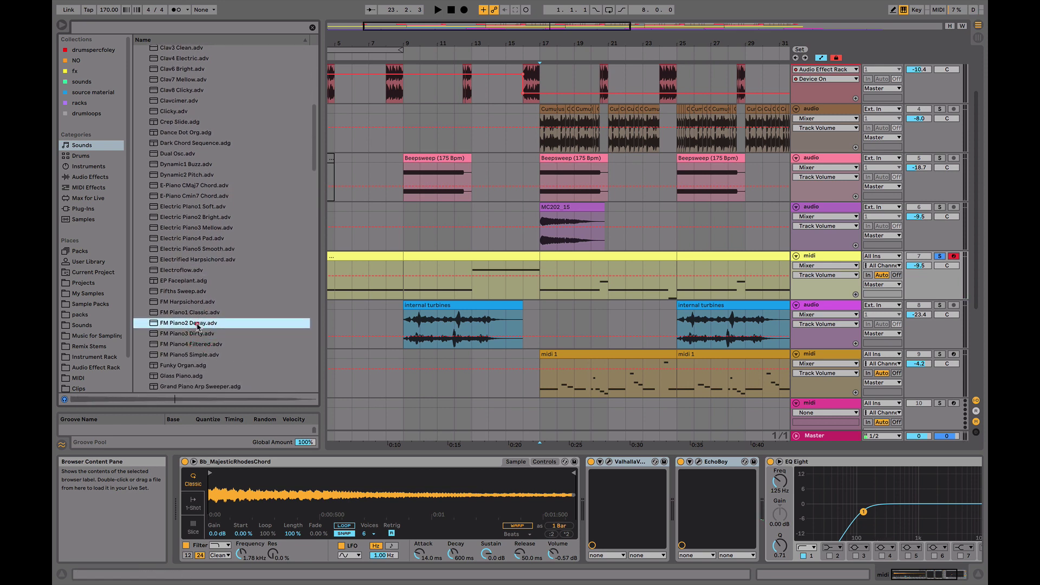
left_click(204, 367)
scroll(204, 367, "down", 3)
left_click(206, 366)
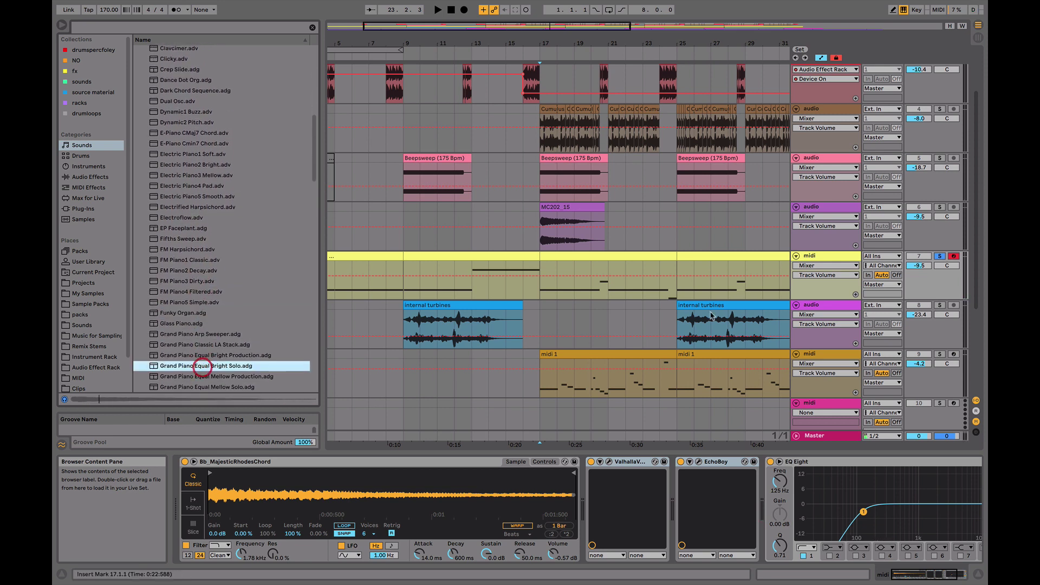
Audition the remaining grand piano presets, including Piano Harp Time, Equal Production, Equal Solo and Filter Arp
scroll(242, 374, "down", 5)
left_click(223, 345)
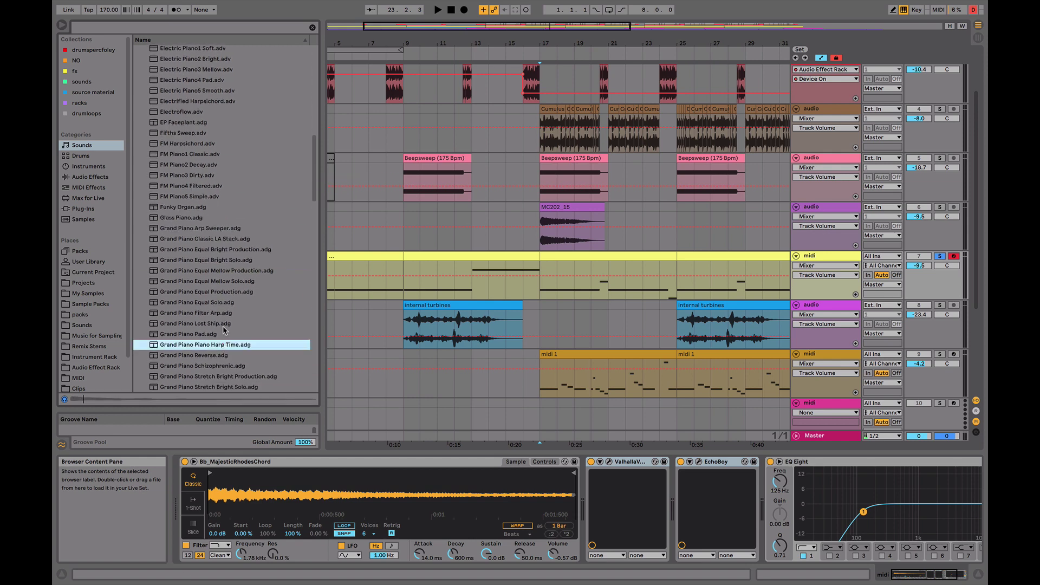
left_click(231, 262)
left_click(230, 292)
left_click(230, 303)
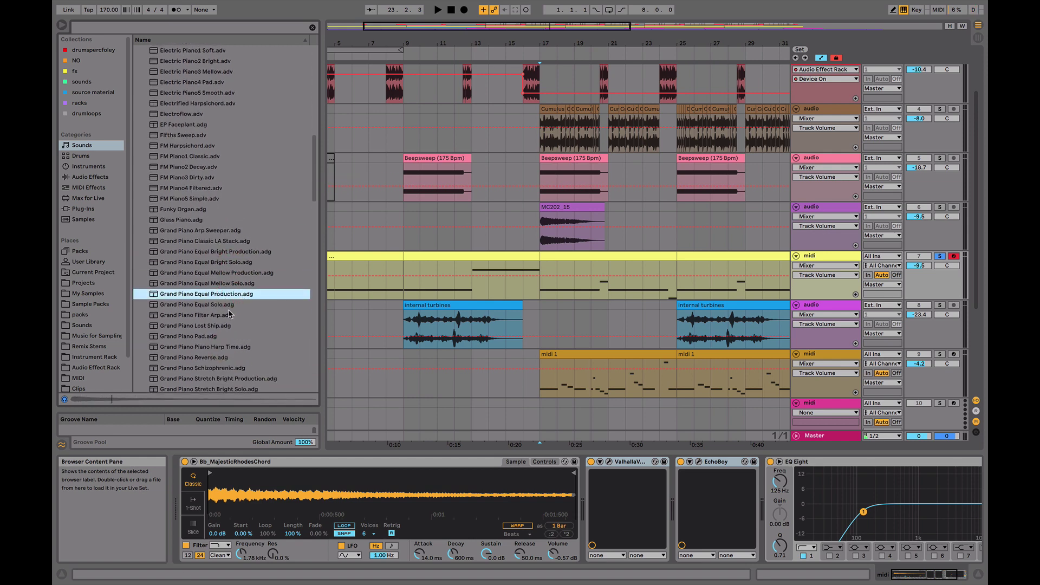
left_click(229, 313)
left_click(225, 305)
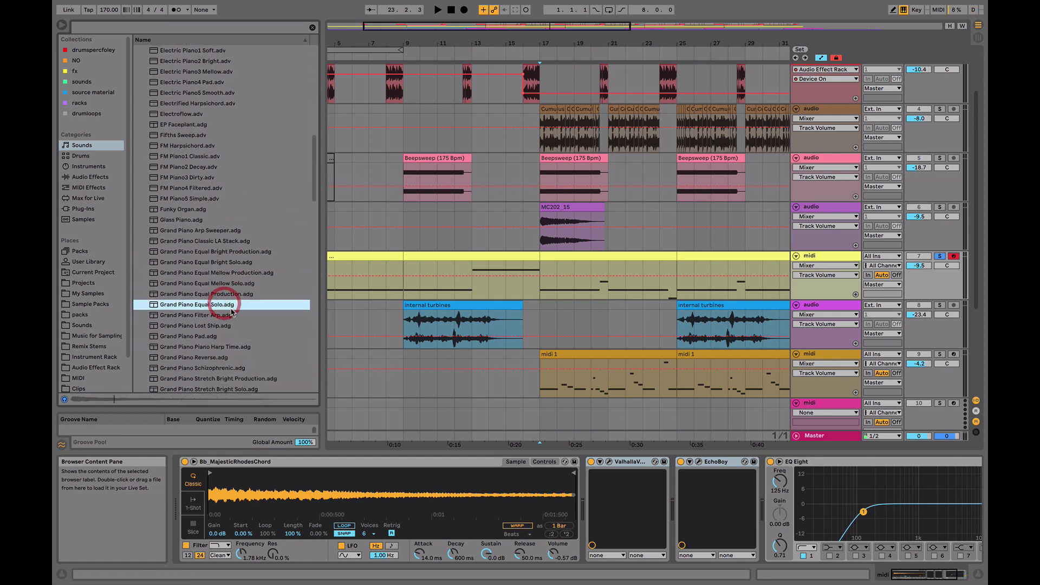
left_click(231, 314)
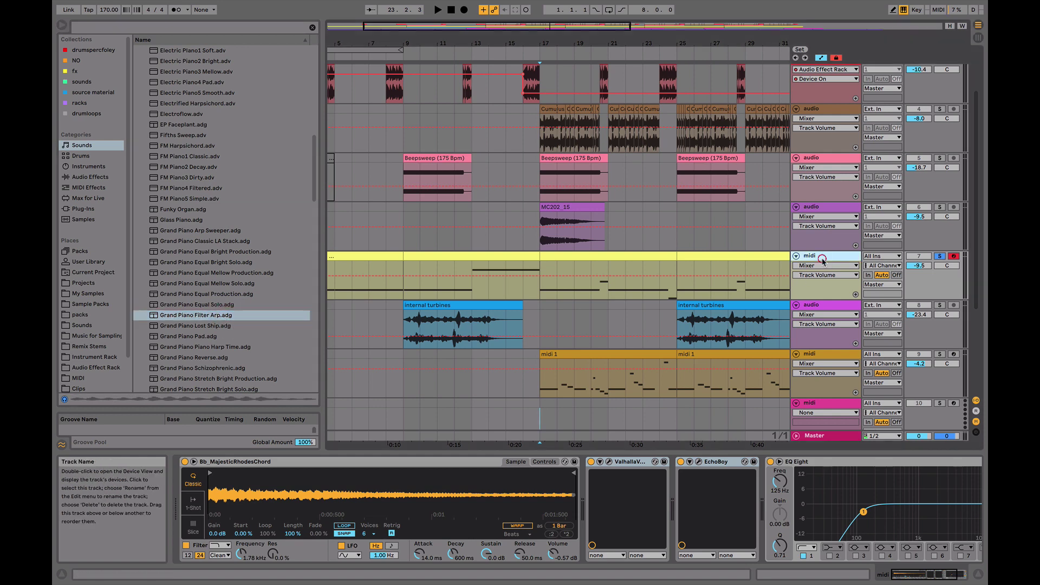
Load Grand Piano Lost Ship.adg onto the empty MIDI track 10 and turn off the automation display
scroll(812, 336, "down", 3)
left_click(813, 336)
left_click(220, 327)
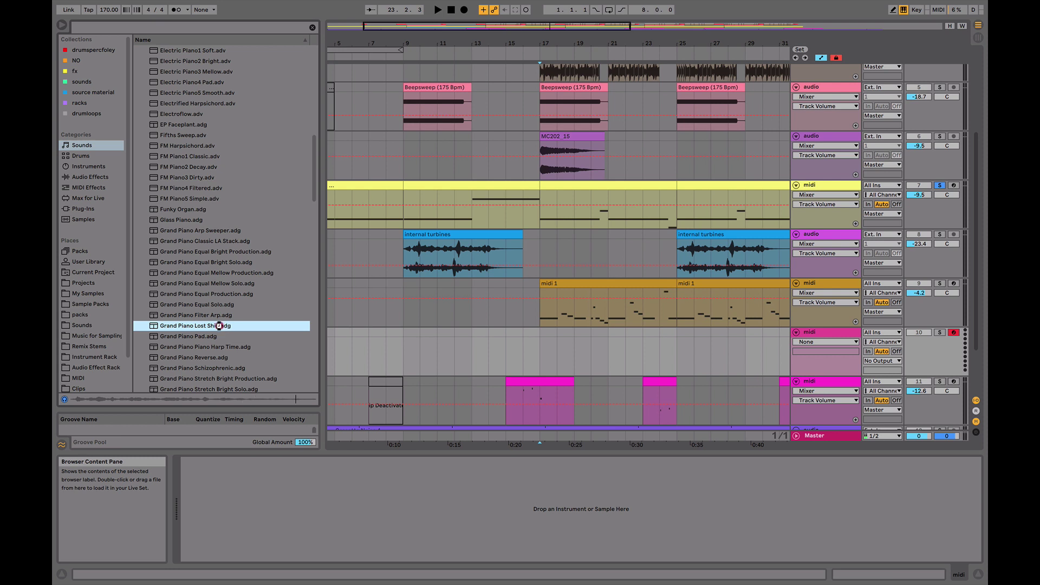
left_click_drag(523, 392, 569, 373)
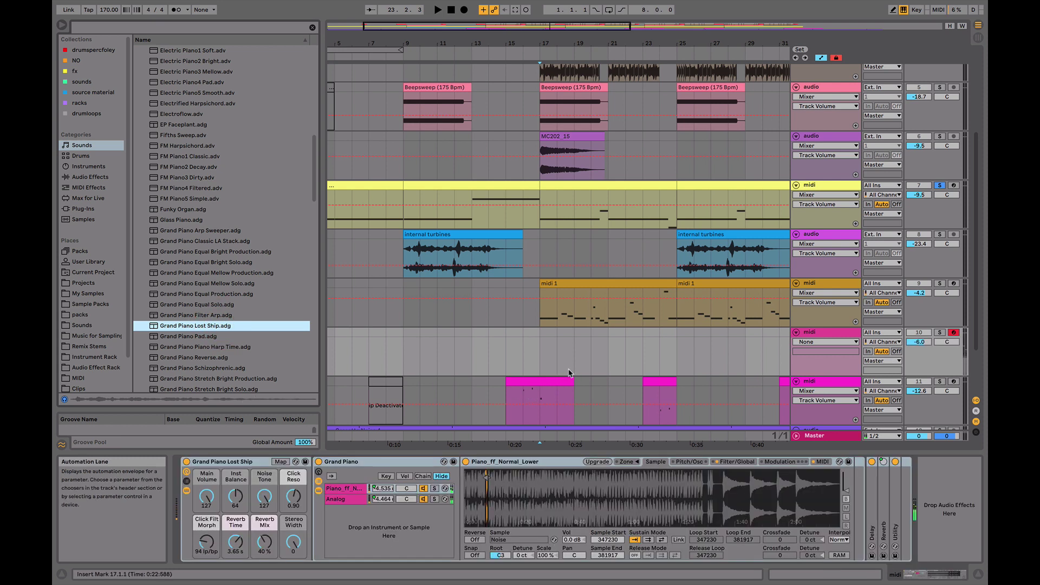
key("a")
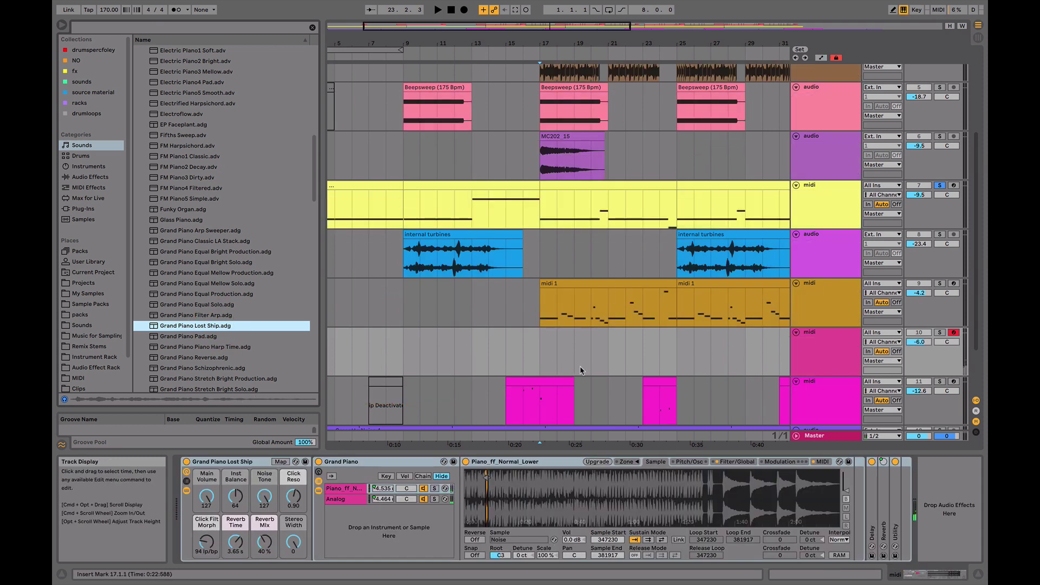
Play track 10's new piano soloed from bar 17, and unsolo it to hear it with the full mix
left_click(941, 333)
key("space")
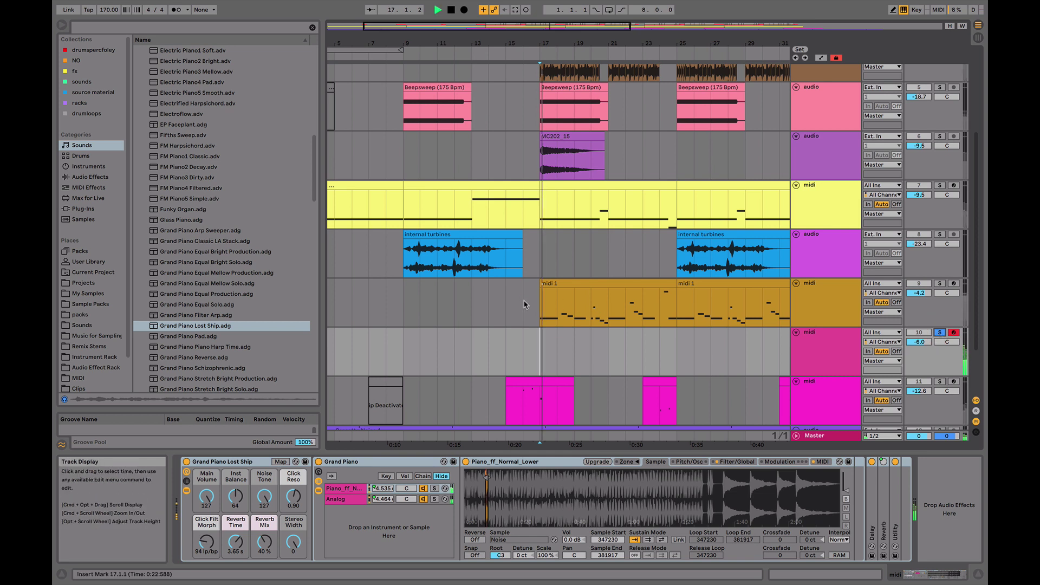
left_click(940, 333)
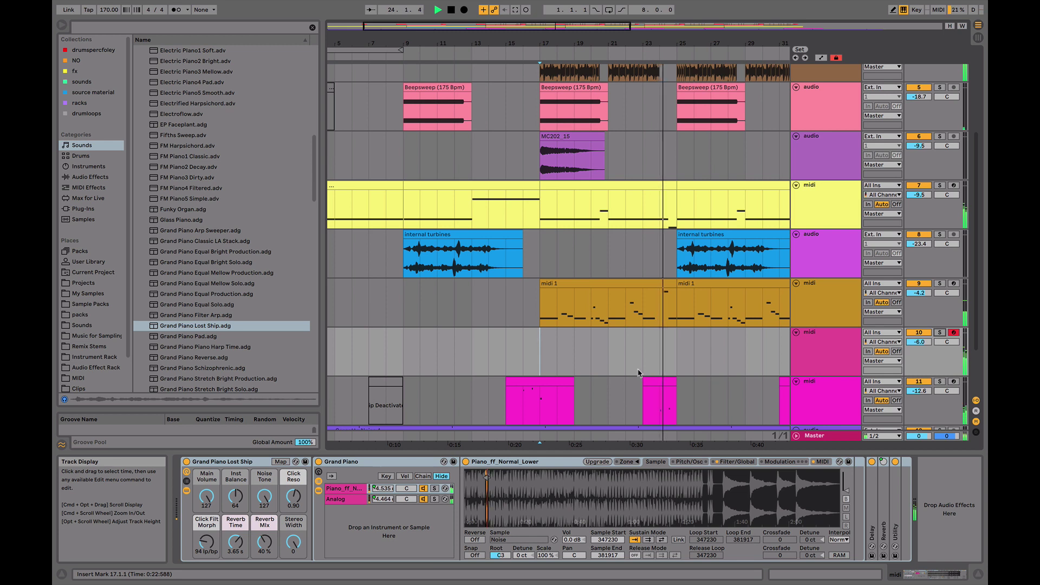
Solo tracks 7, 9 and 10 together and raise track 10's volume to -4.4 dB
left_click(940, 186)
left_click(939, 283)
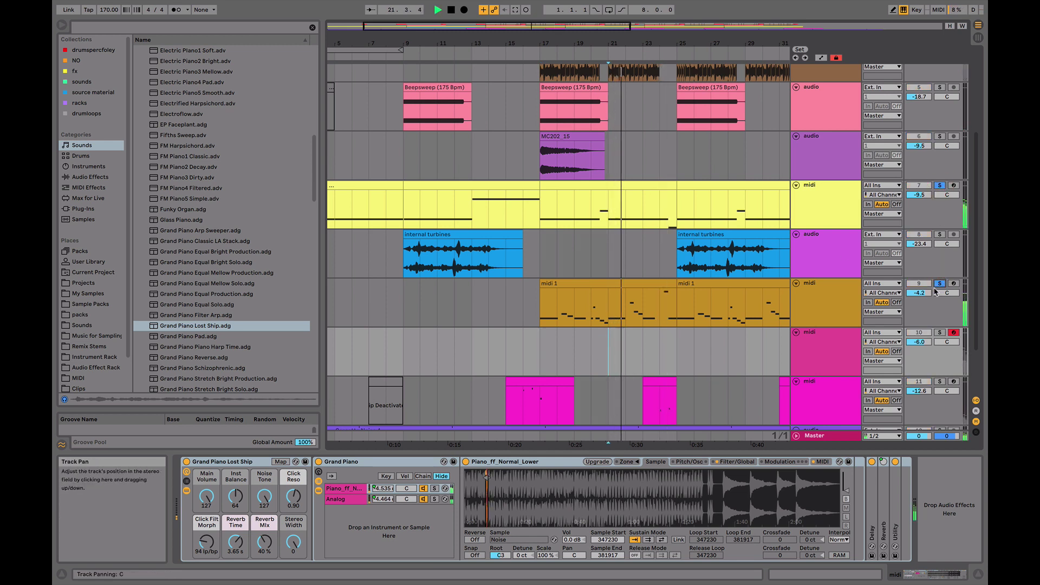
left_click(941, 333)
left_click_drag(922, 342, 922, 333)
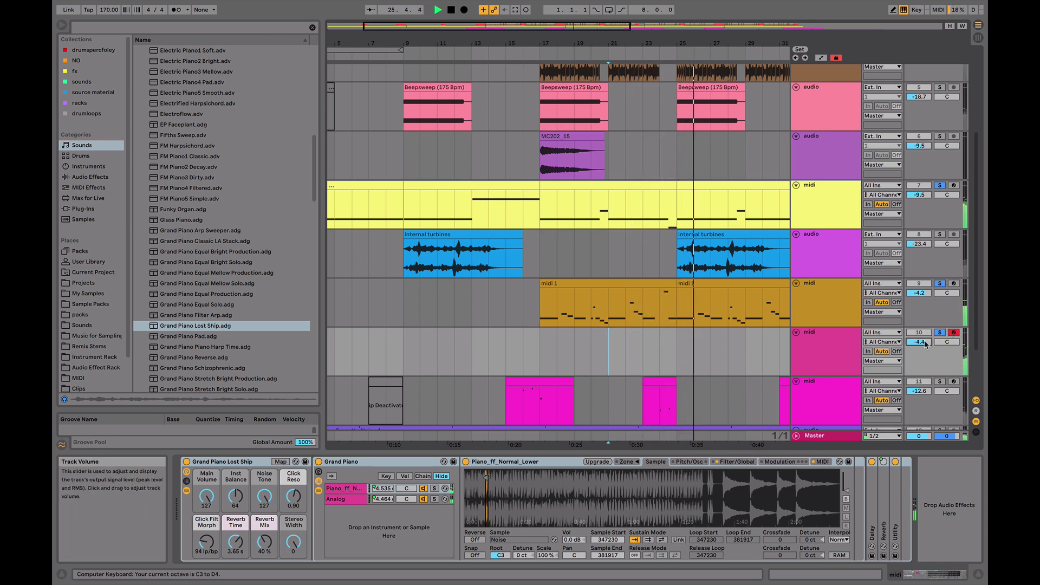
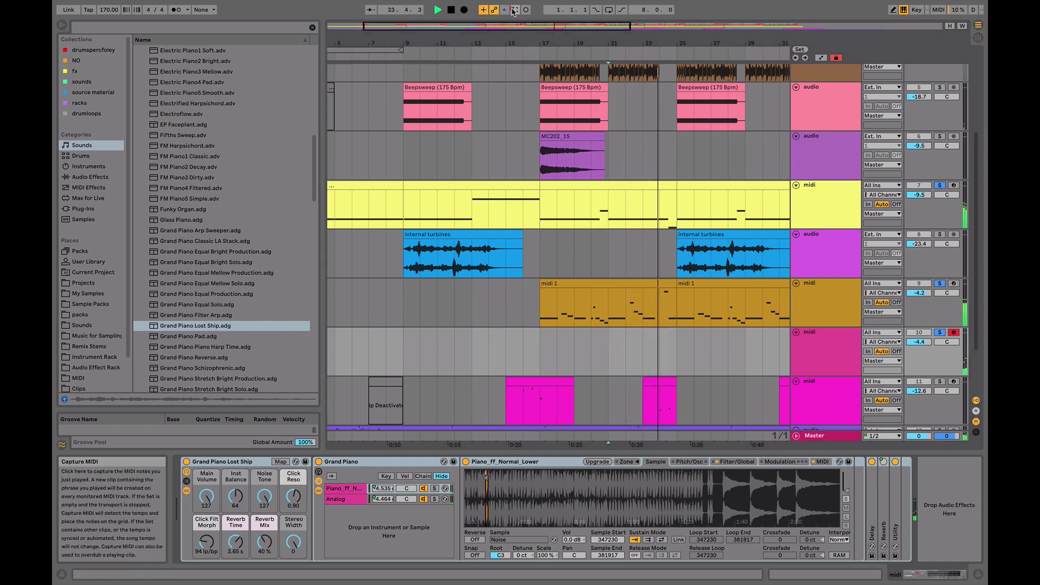
Capture the played piano notes as a two-bar MIDI clip at bar 21 on track 10 and play it from bar 20
key("ctrl+shift+c")
key("space")
left_click(602, 360)
key("space")
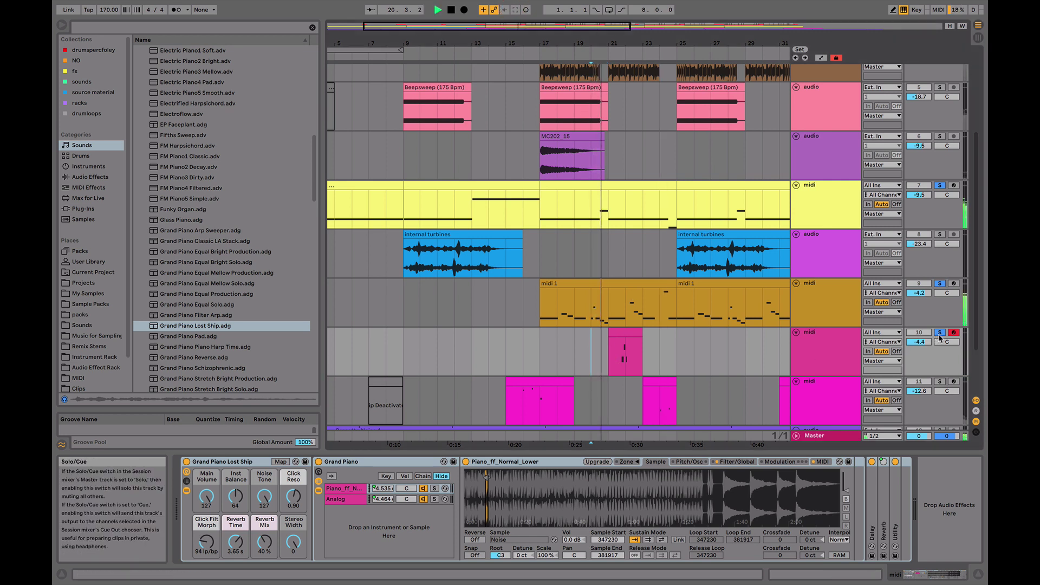
Unsolo the tracks and lower track 10's volume to -7.0 dB while replaying the piano clip
left_click_drag(920, 342, 919, 352)
key("space")
key("space")
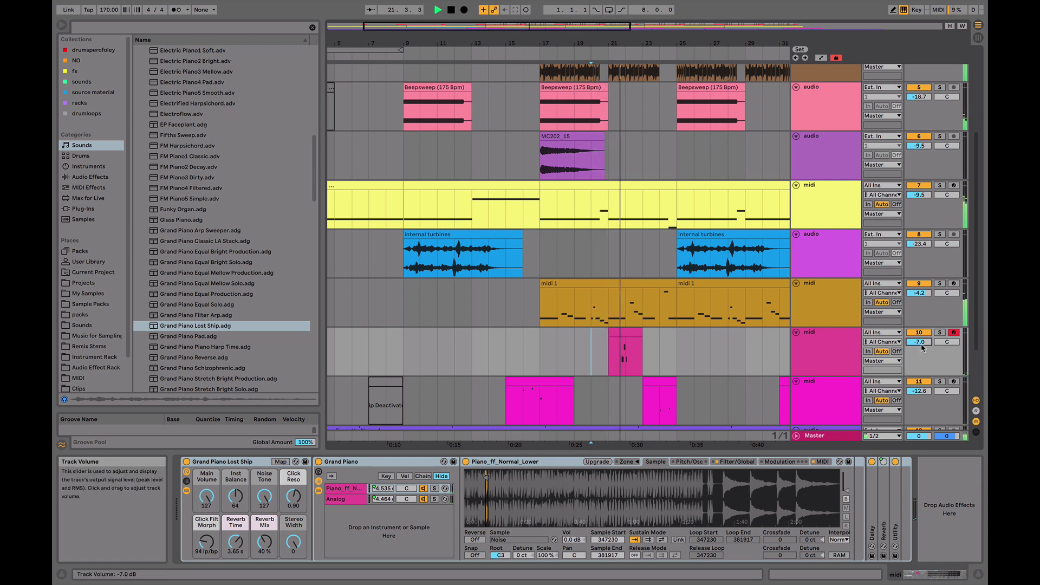
Audition the soloed grand piano's macros, trying Noise Tone around 88, returning it to 127, and setting Click Reso to 1.01
left_click_drag(265, 496, 264, 515)
key("space")
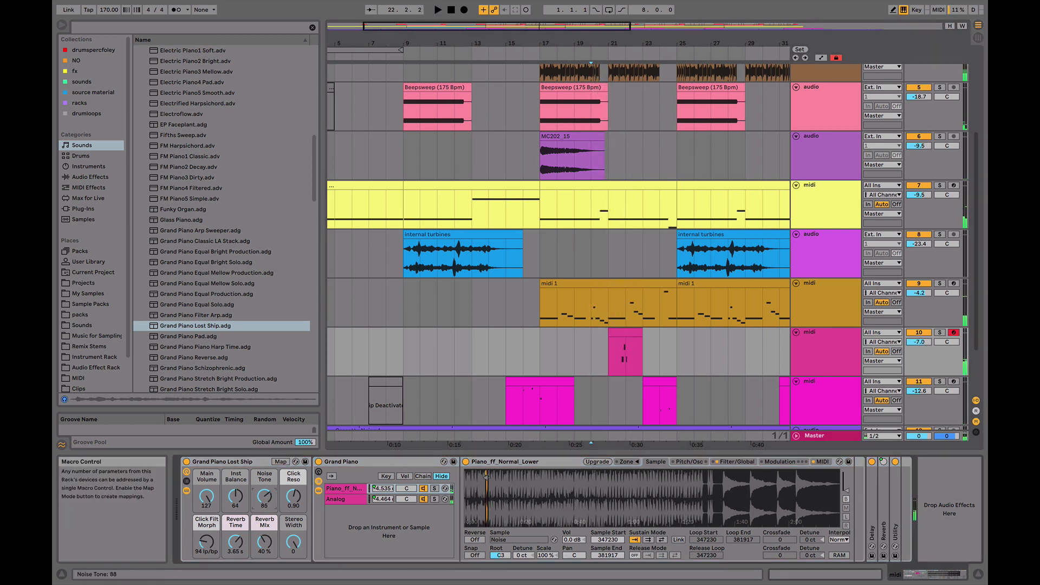
key("space")
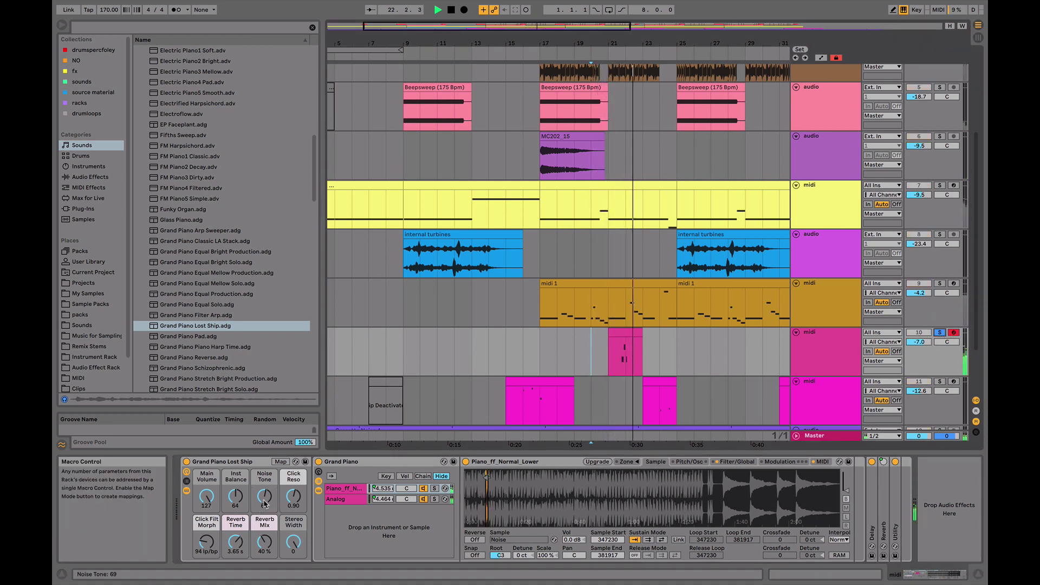
left_click_drag(265, 504, 265, 477)
key("space")
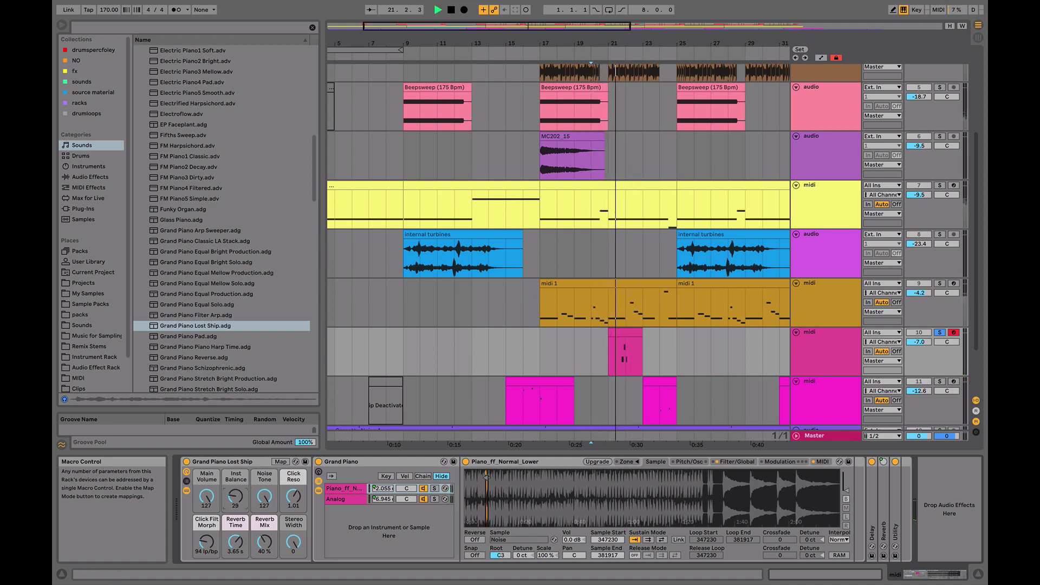
Set the piano's Inst Balance to 127, unsolo track 10 and lower its volume to -8.3 dB
left_click(588, 362)
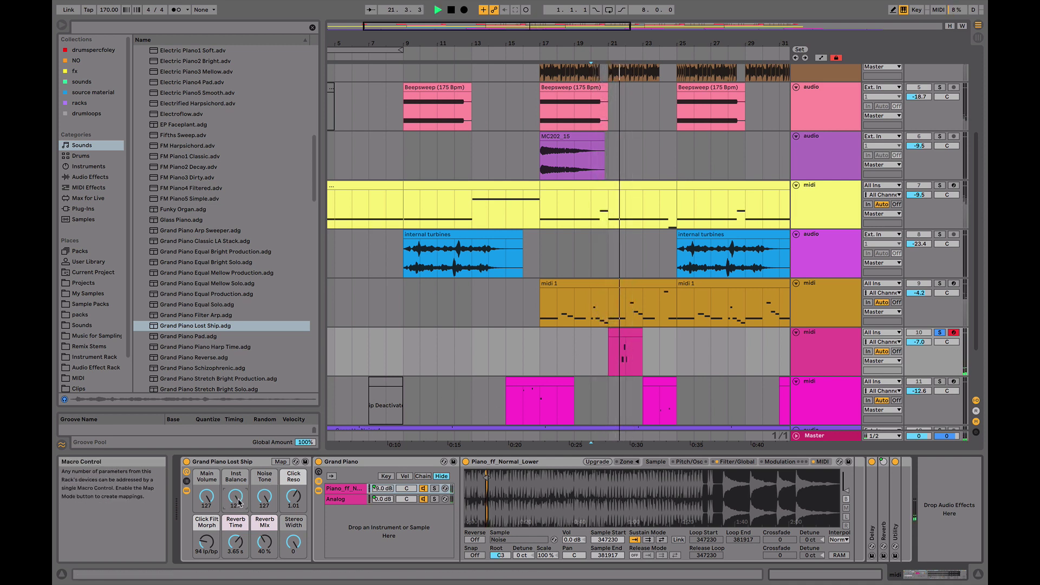
left_click(938, 332)
left_click_drag(919, 342, 919, 352)
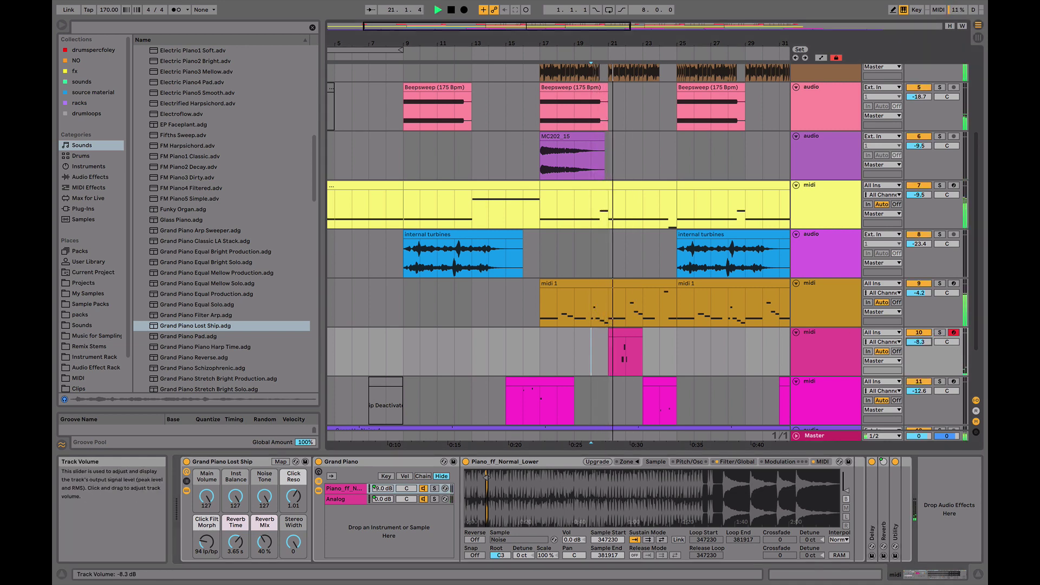
Shift the three notes in track 10's bar 21 clip earlier to start at 1.4.1, 1.4.3 and 2.1.1, and replay them
double_click(626, 353)
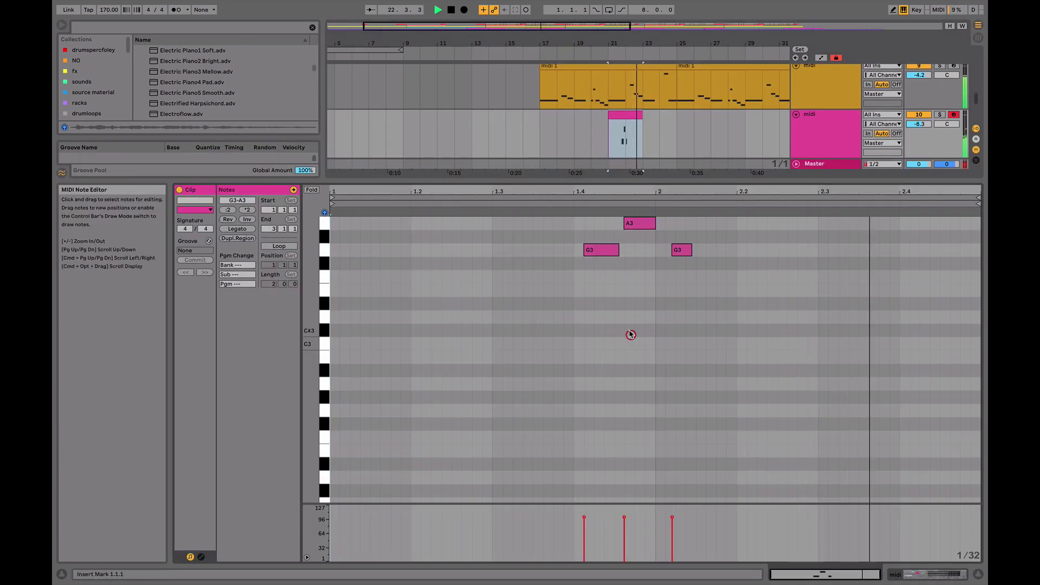
left_click(598, 255)
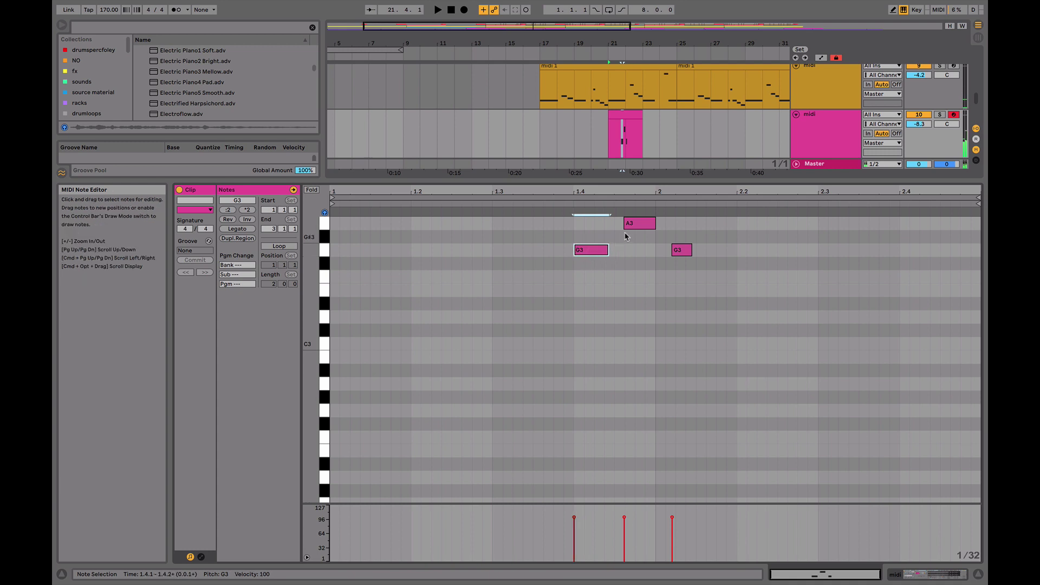
left_click(639, 223)
key("Left")
left_click(686, 250)
key("Left")
left_click_drag(684, 250, 678, 250)
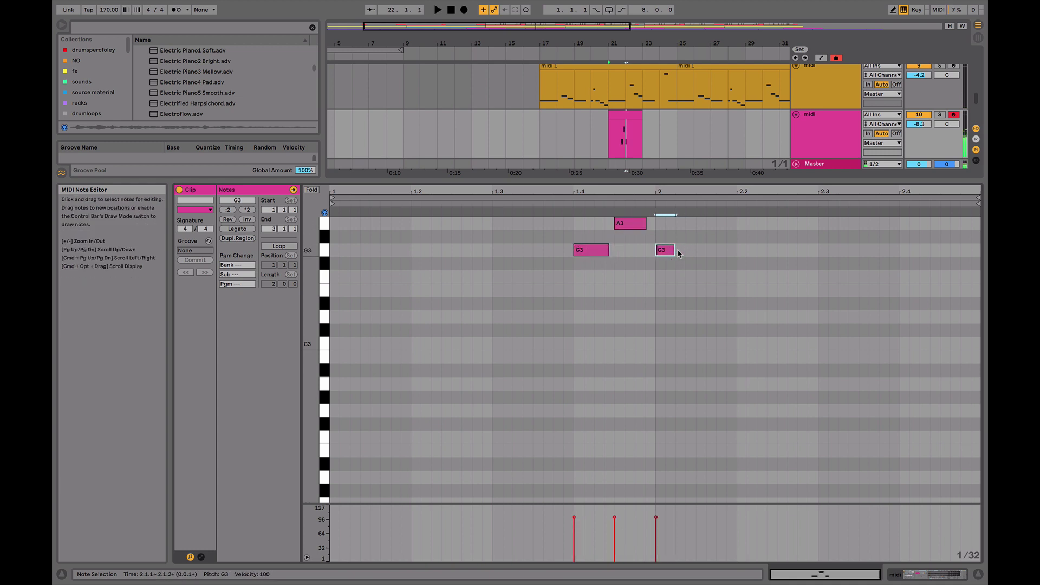
key("space")
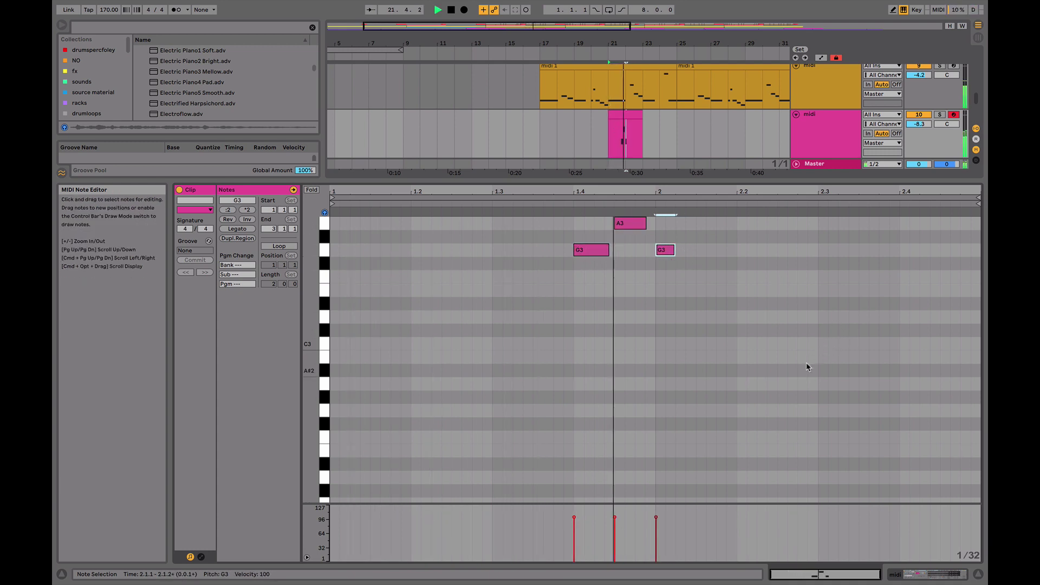
Add a one-beat D3 note just before 2.3 in the bar 21 piano clip, checking its pitch and timing in playback
double_click(782, 413)
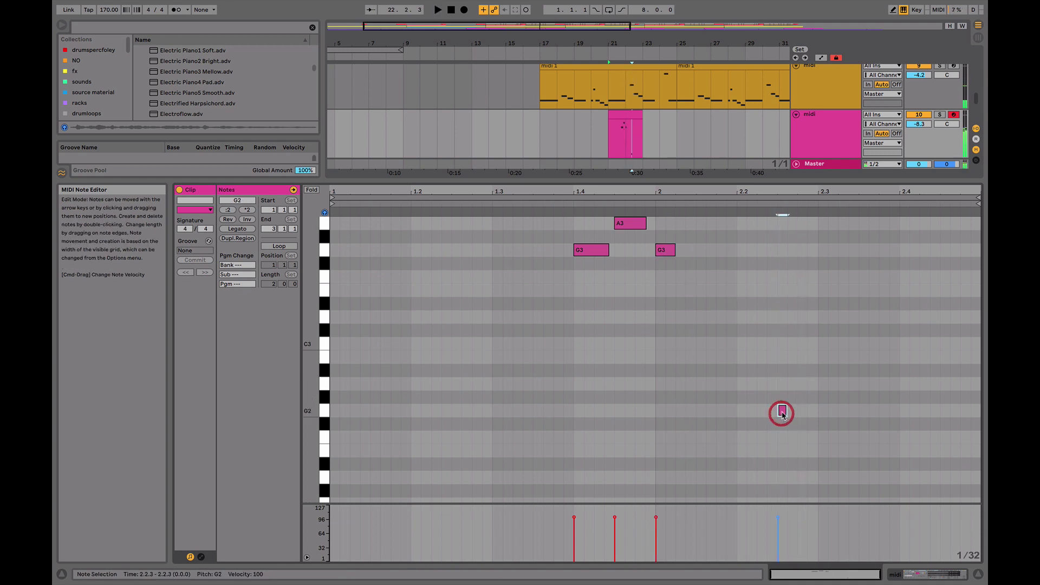
key("Up")
key("Up")
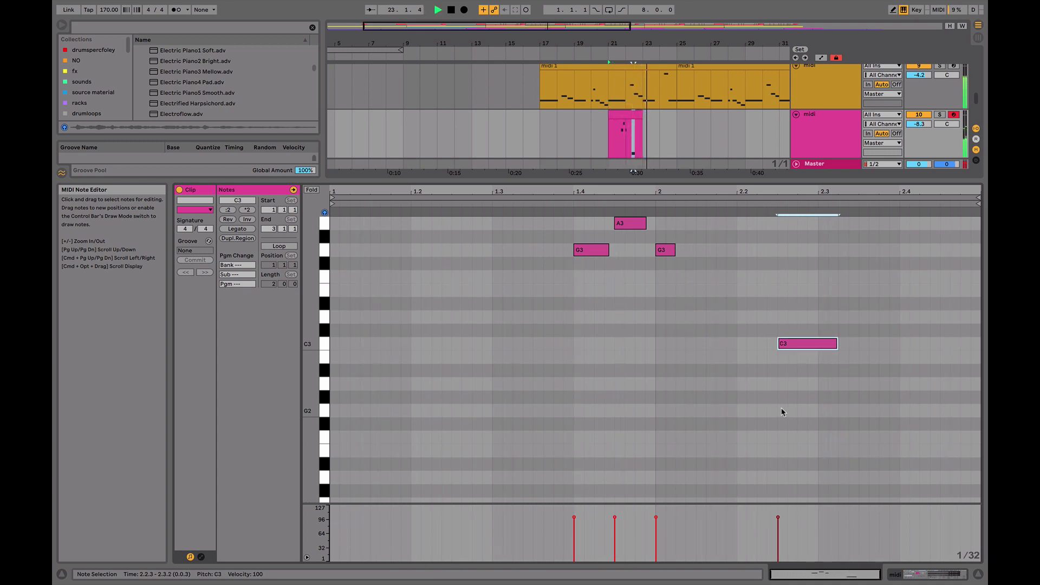
key("Right")
key("space")
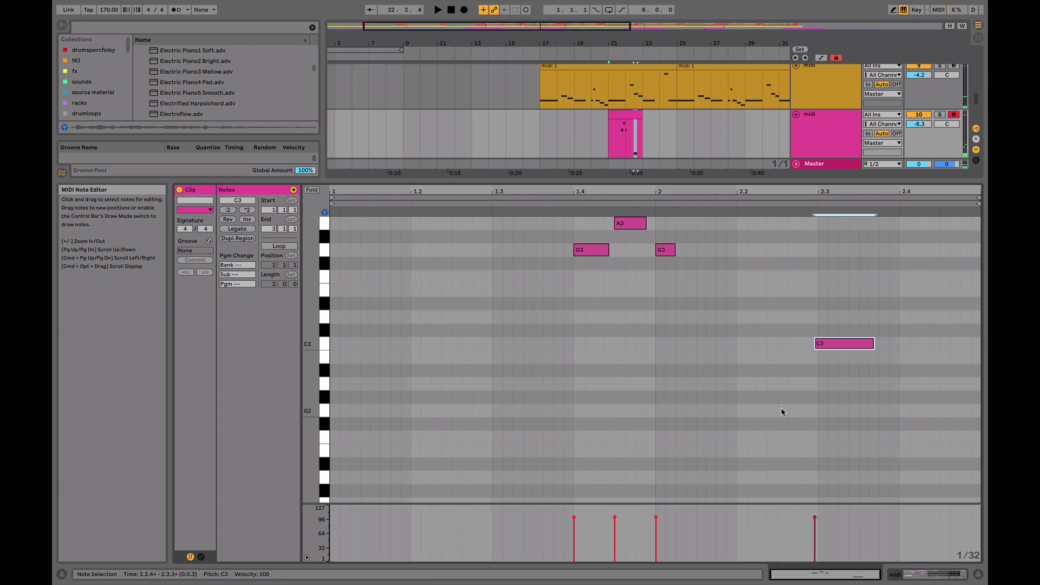
key("space")
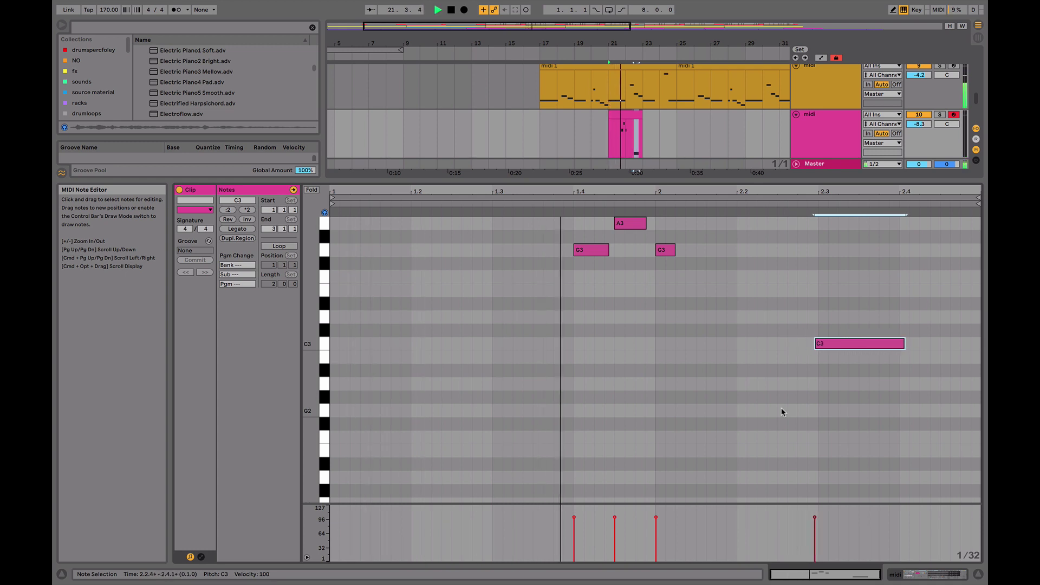
key("Up")
key("Up")
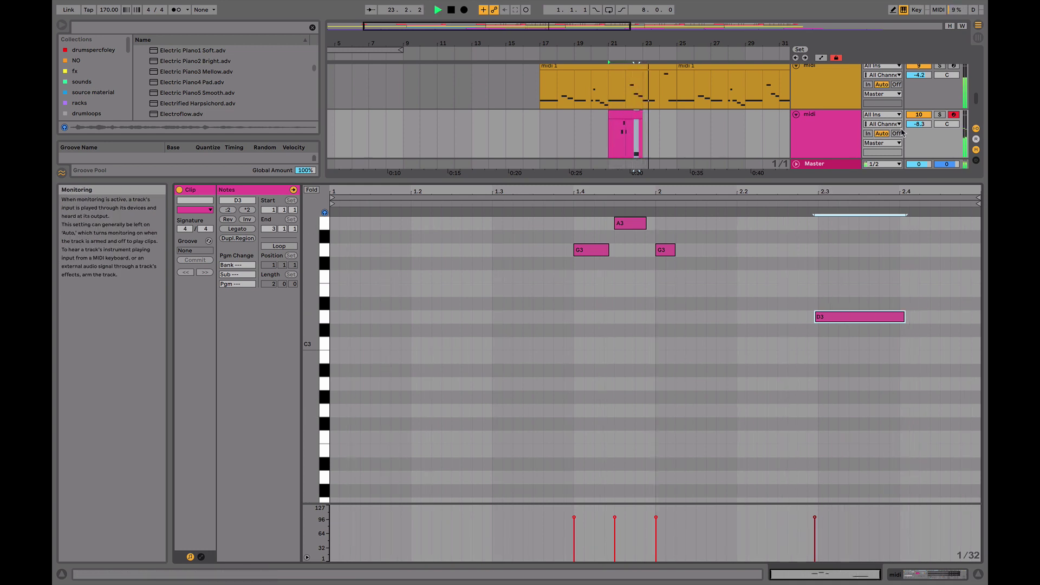
Lower track 10's volume to -10.4 dB and duplicate the bar 21 piano clip to bar 29
double_click(833, 133)
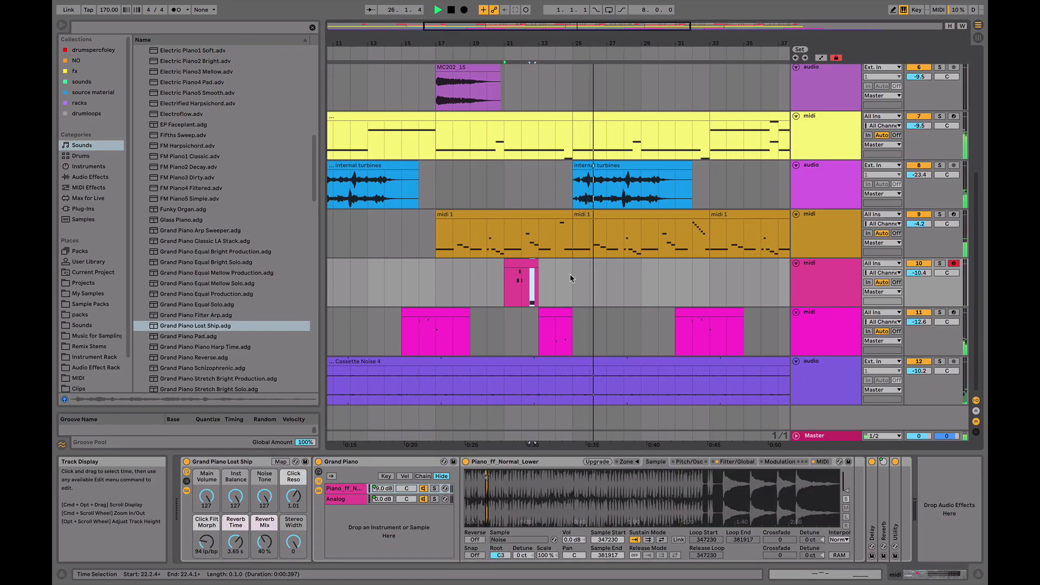
left_click_drag(570, 278, 436, 282)
key("ctrl+d")
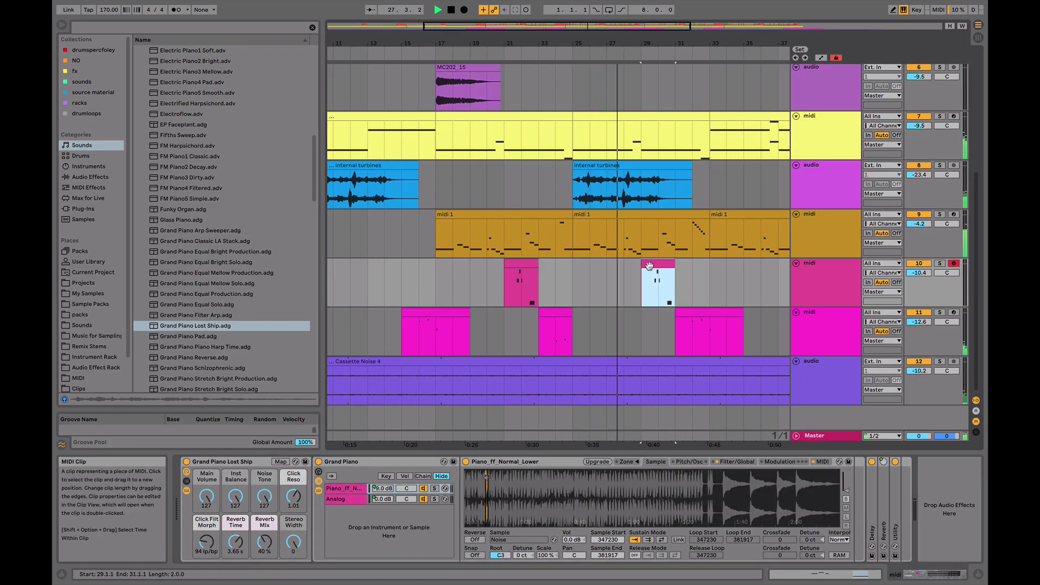
Add a one-beat G3 note at 1.2.1 to the piano clip at bar 29 and compare it with the bar 21 clip
double_click(649, 265)
double_click(415, 237)
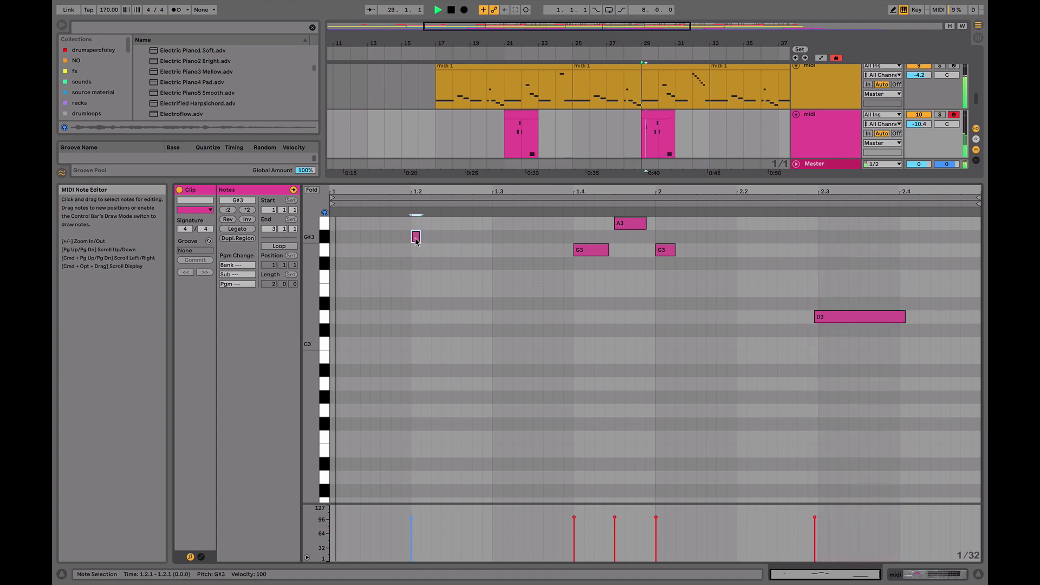
key("Down")
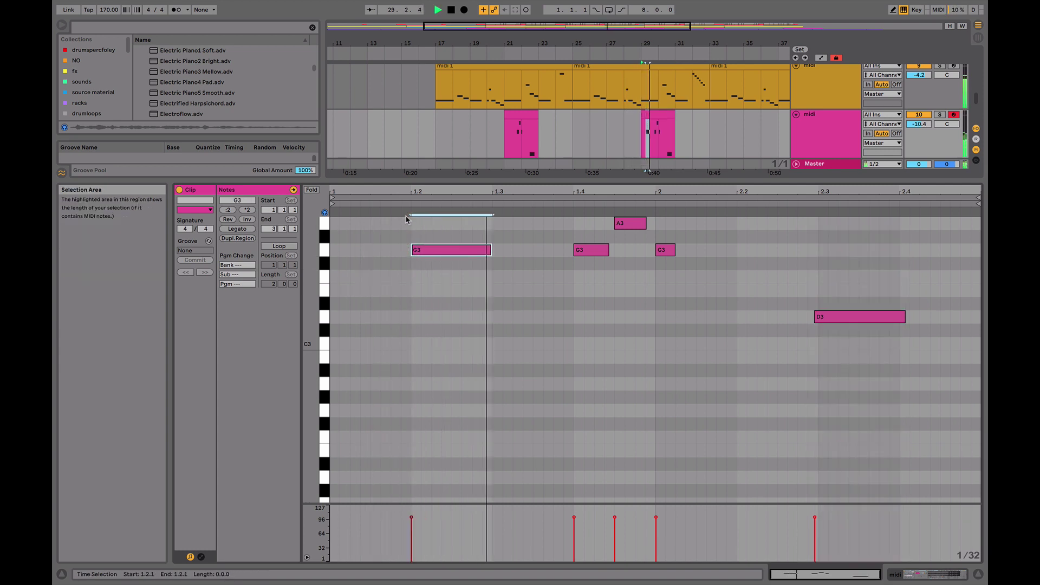
left_click(629, 225)
key("ctrl+z")
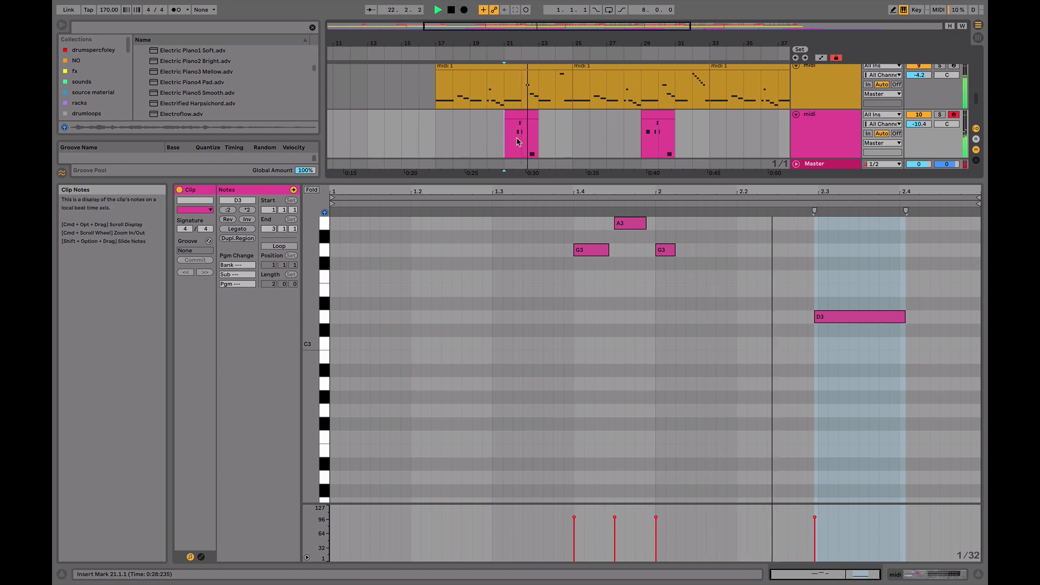
key("ctrl+shift+z")
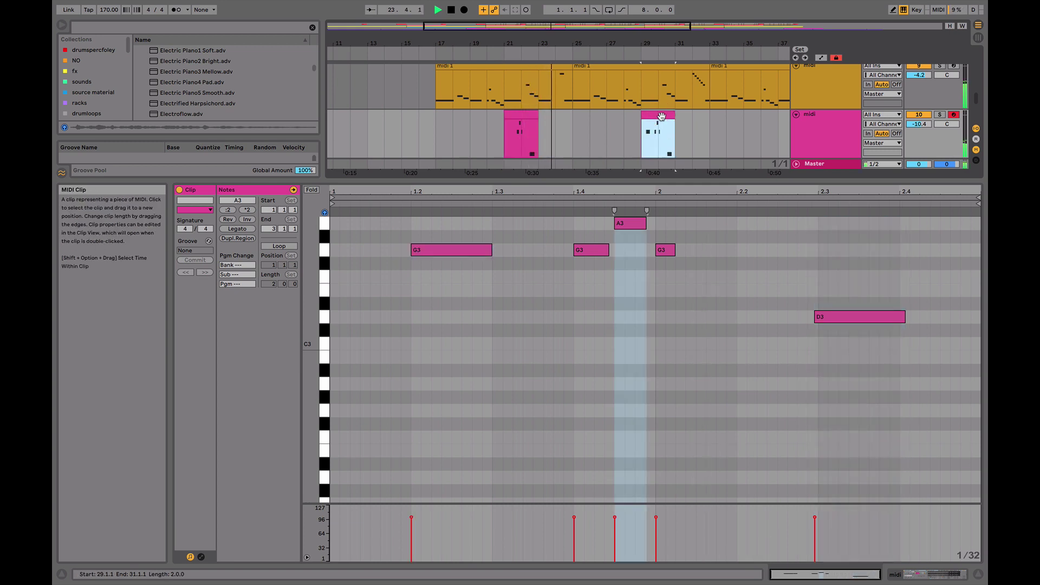
Raise the G#3 note at 16.3 to A3 in track 11's clip at bar 23 and play it back
key("space")
scroll(644, 116, "down", 3)
scroll(560, 99, "up", 1)
left_click(560, 99)
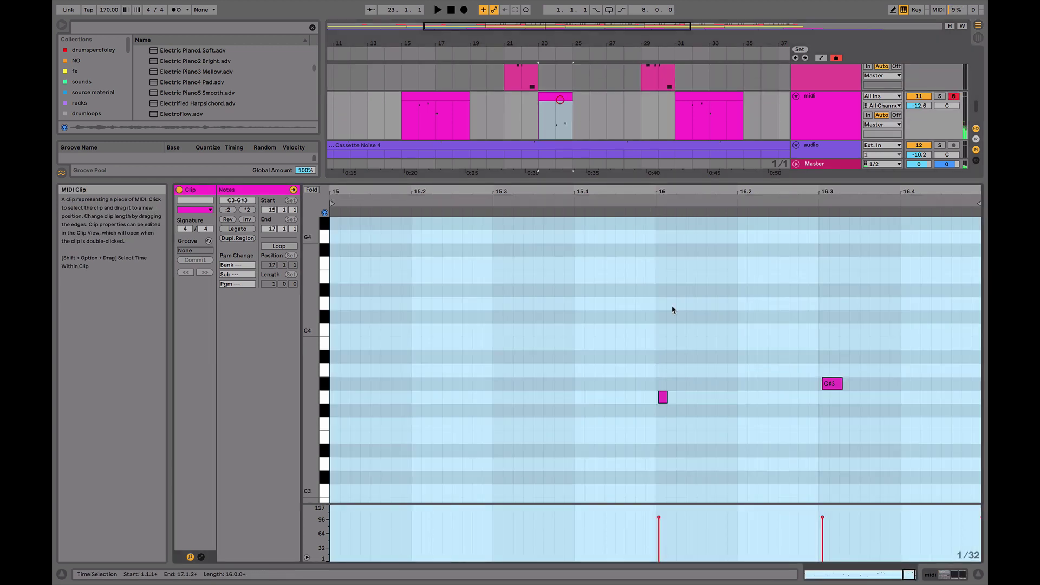
left_click(829, 371)
key("space")
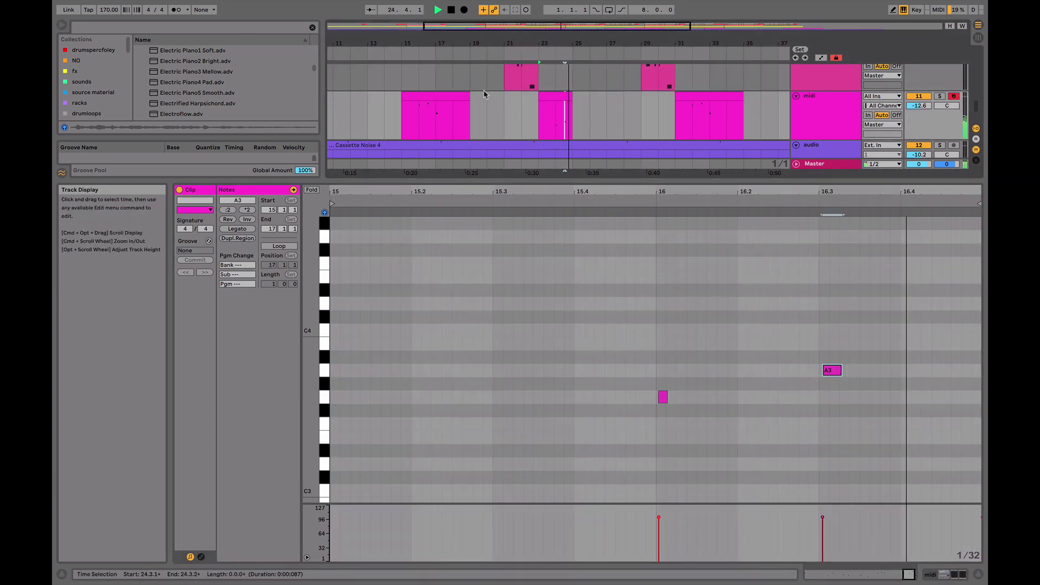
Raise the G#4 note at 16.3 to A4 in track 11's clip at bar 15
left_click(442, 96)
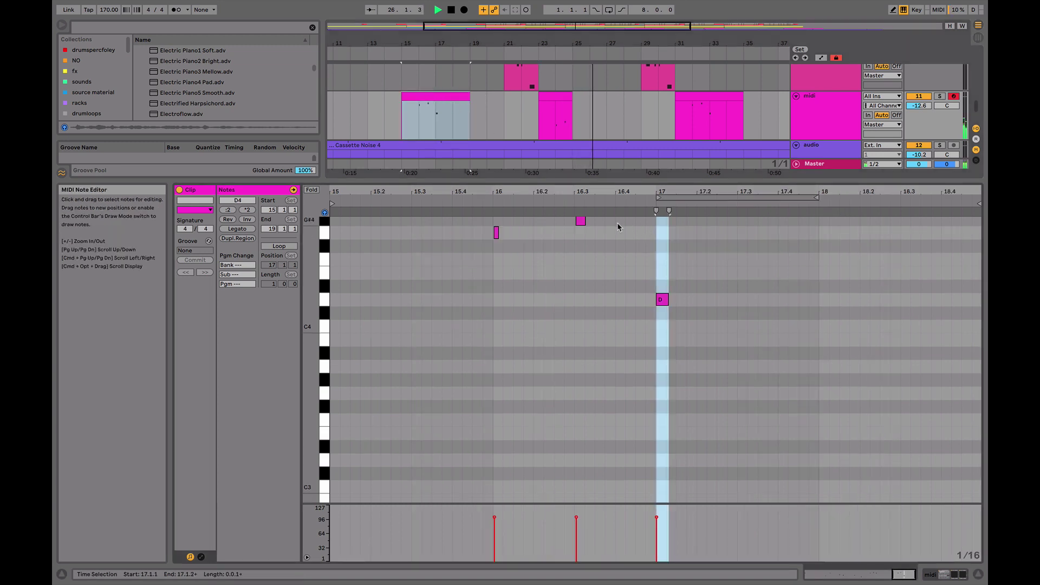
left_click(580, 221)
key("Up")
Raise the note at 16.3 to A4 in track 11's bar 31 clip and to A3 in its bar 39 clip
left_click(701, 116)
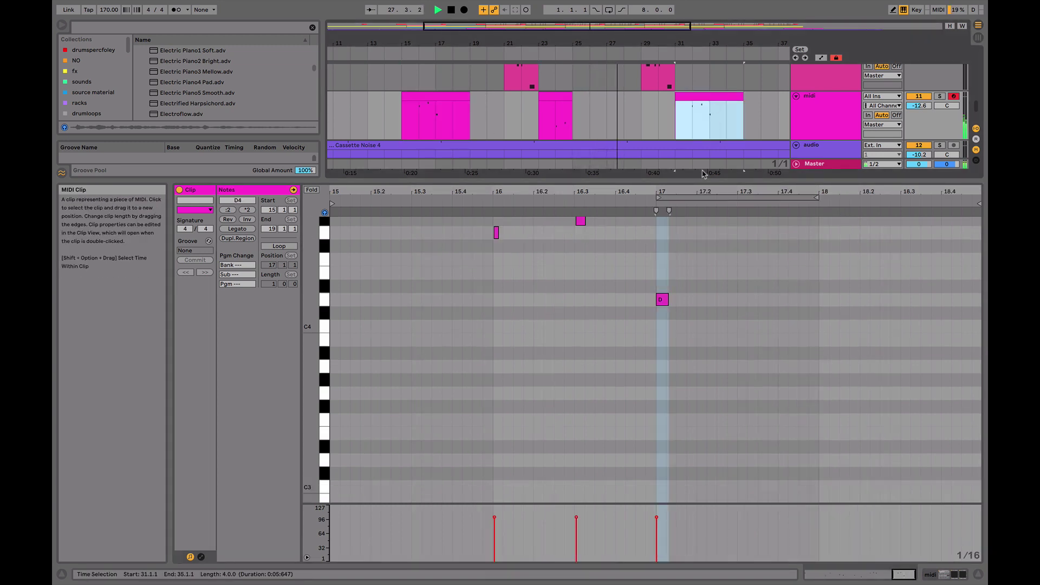
scroll(653, 122, "right", 5)
scroll(653, 123, "down", 1)
left_click(734, 84)
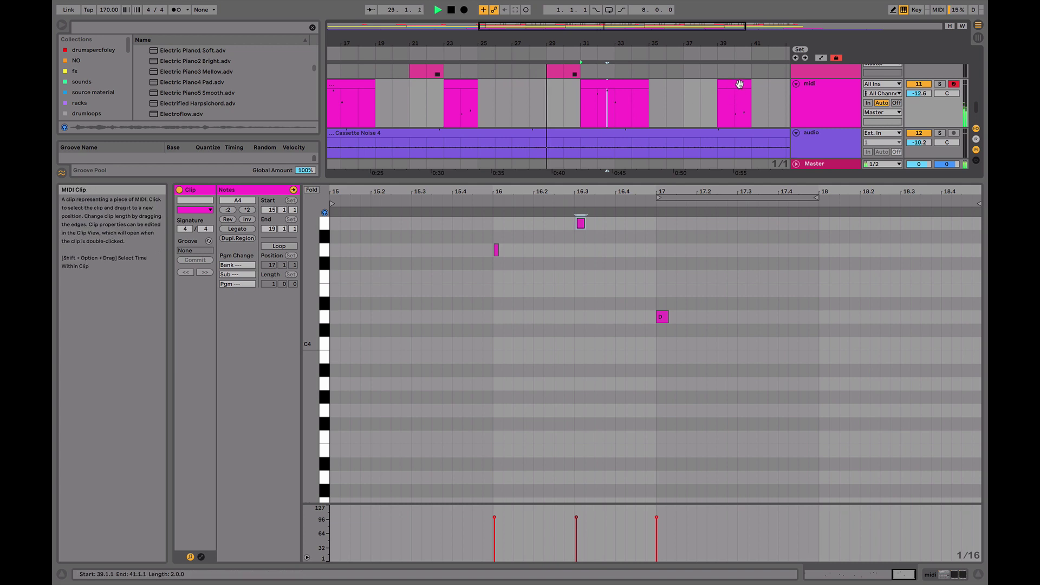
key("Up")
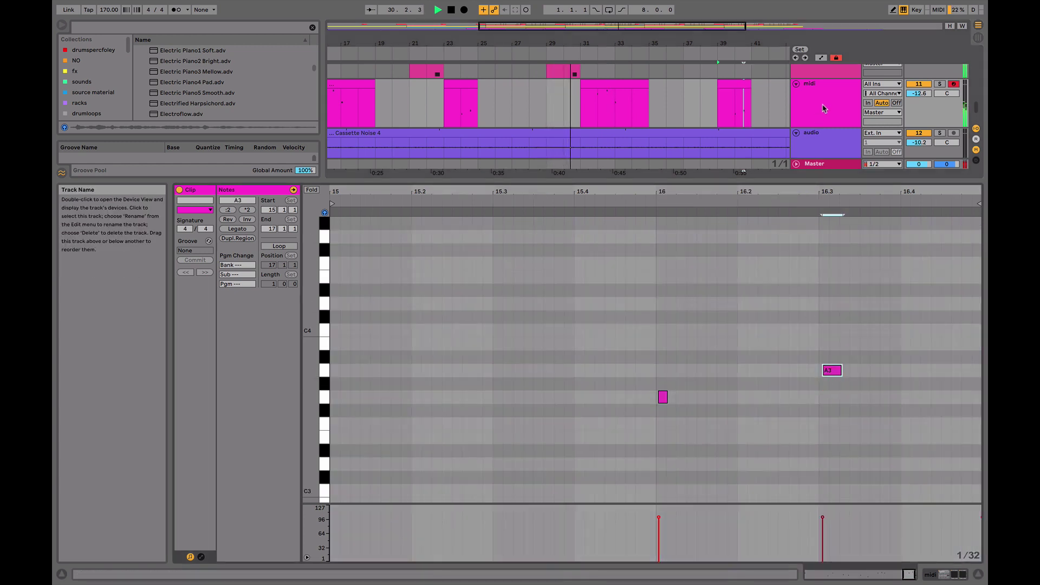
Check the notes in track 11's bar 15 clip and play the arrangement from bar 17
key("shift+Tab")
scroll(554, 291, "left", 10)
double_click(611, 311)
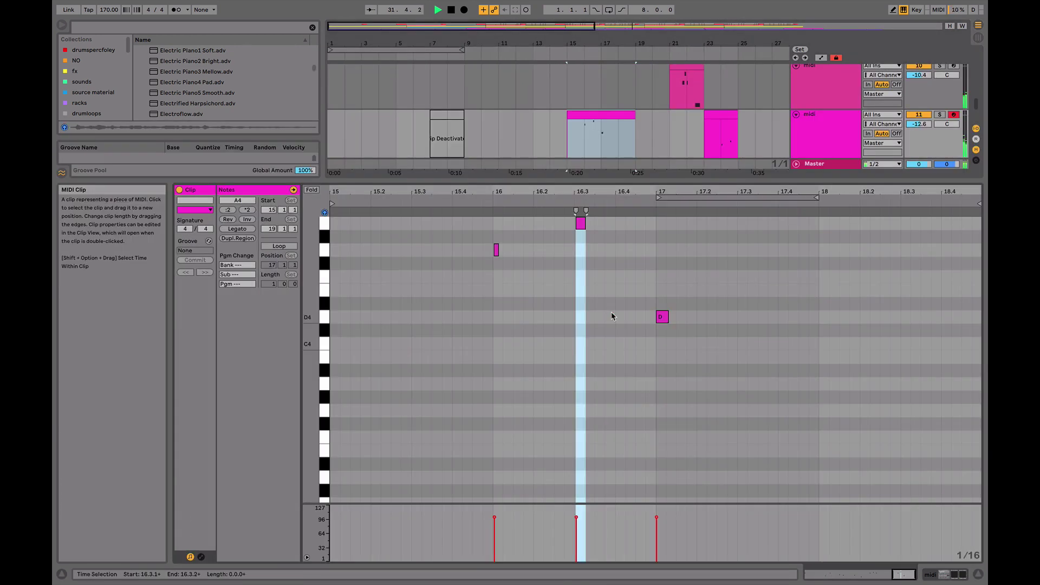
key("shift+Tab")
scroll(564, 248, "right", 8)
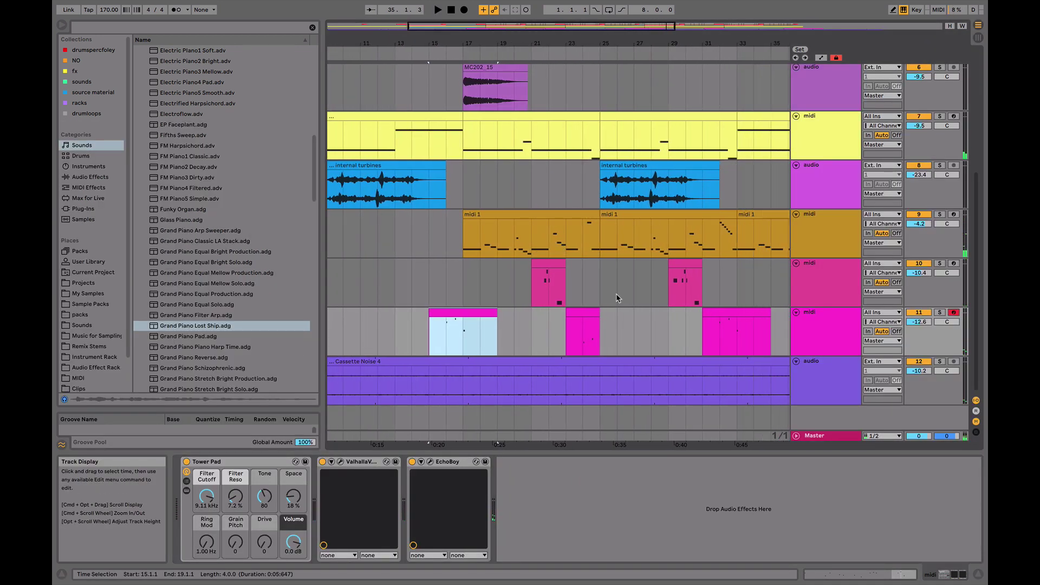
left_click(462, 239)
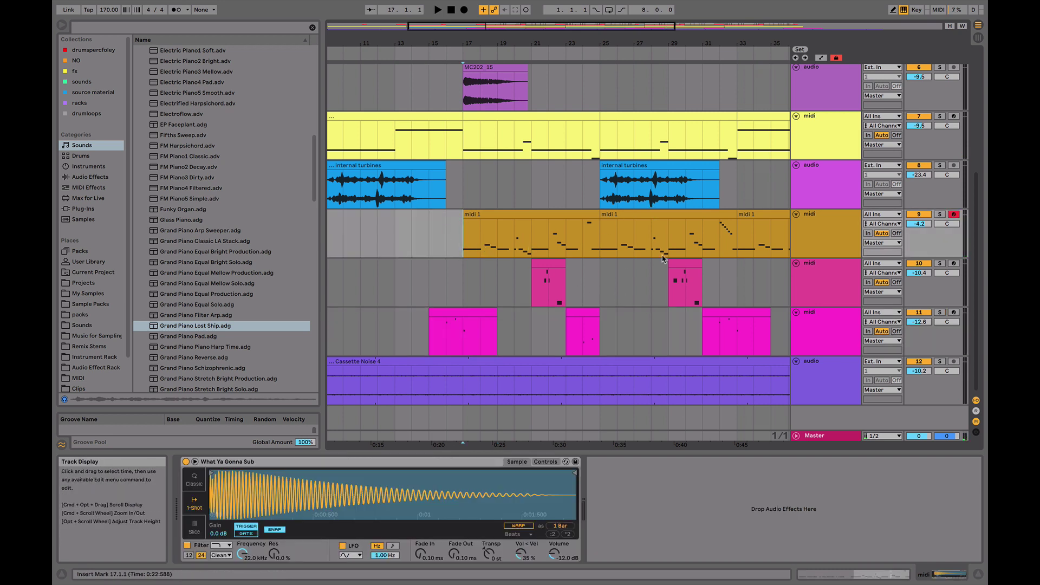
left_click(558, 271)
key("space")
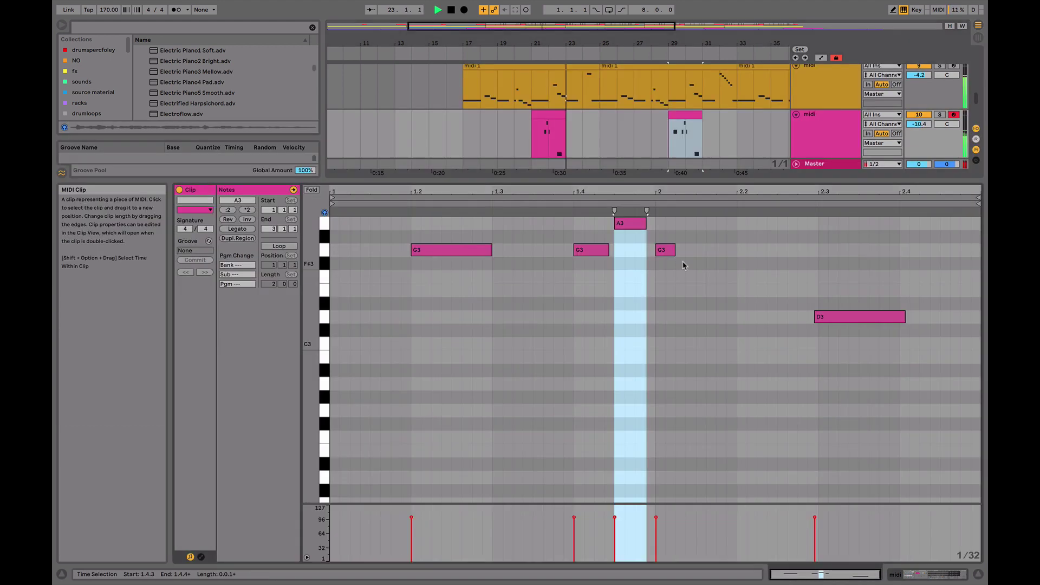
Lower the G3 note at 1.2.1 to D3 in track 10's piano clip at bar 29
double_click(684, 282)
left_click(423, 218)
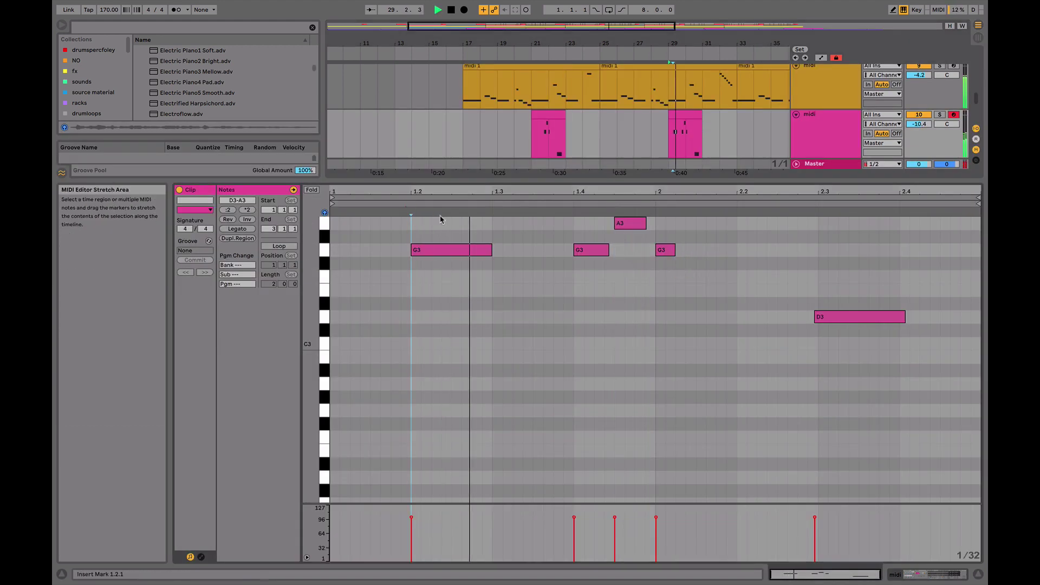
left_click(465, 252)
key("Down")
key("Down")
key("Down")
key("Down")
key("Down")
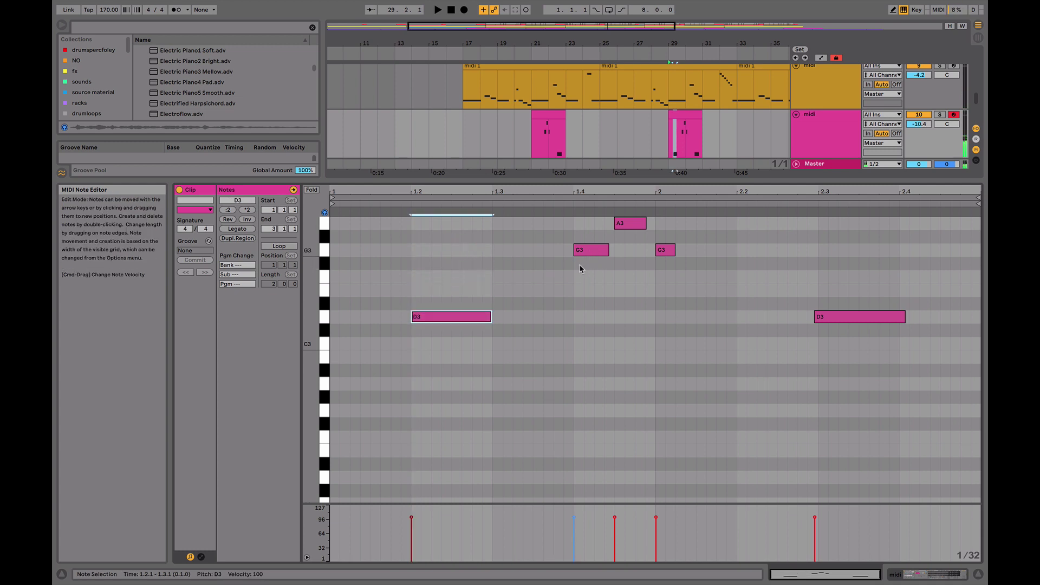
Add an E3 note from 1.4.1 to 2.1.1 in track 10's bar 29 clip and delete the G3 and A3 notes above it
left_click(579, 302)
left_click_drag(579, 302, 582, 296)
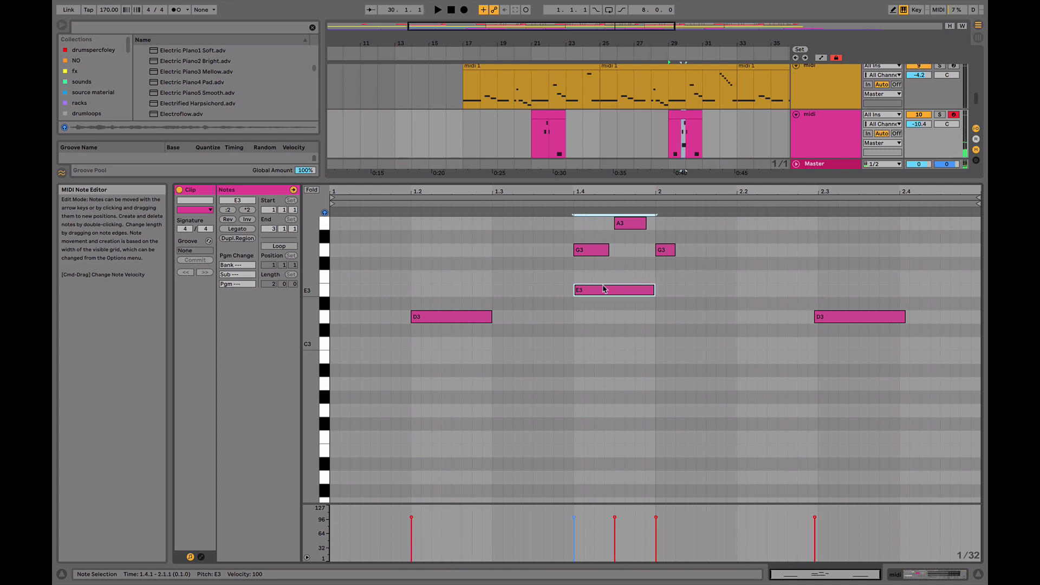
left_click_drag(708, 255, 558, 247)
key("Delete")
Lower the D3 note near 2.3 to A2 in track 10's bar 29 clip and play the arrangement from there
left_click(444, 317)
left_click(603, 291)
left_click(849, 322)
key("Down")
key("Down")
key("Down")
key("Down")
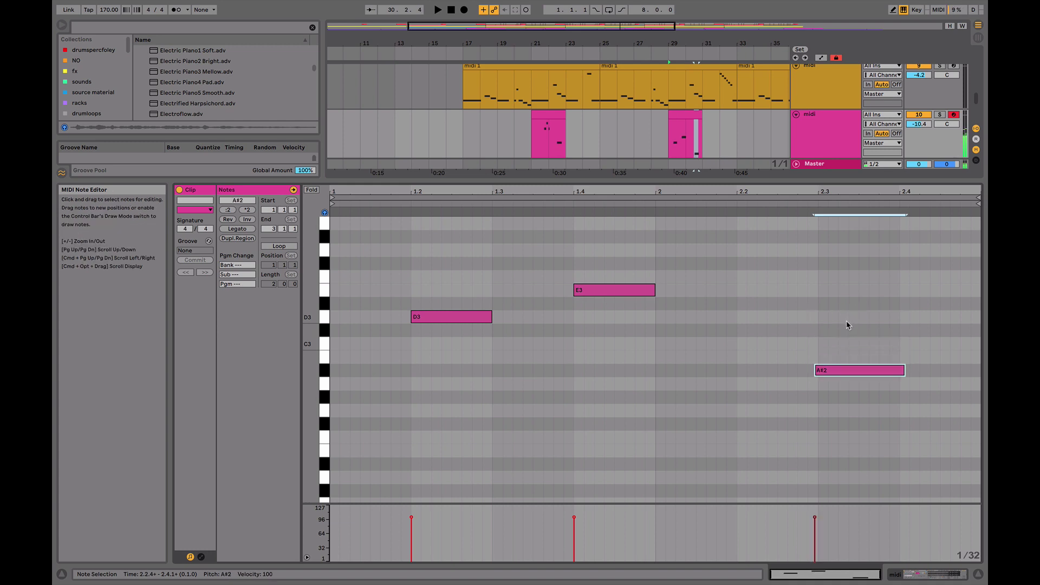
key("Down")
left_click(668, 57)
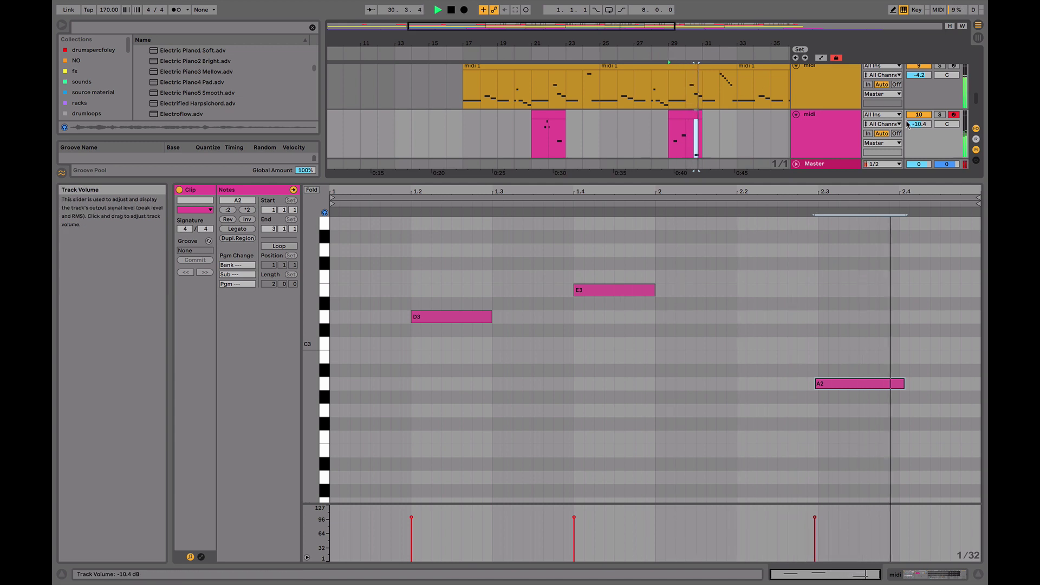
Duplicate track 10's bars 17–32 to bars 33–48 and return to the device view
left_click_drag(736, 133, 455, 122)
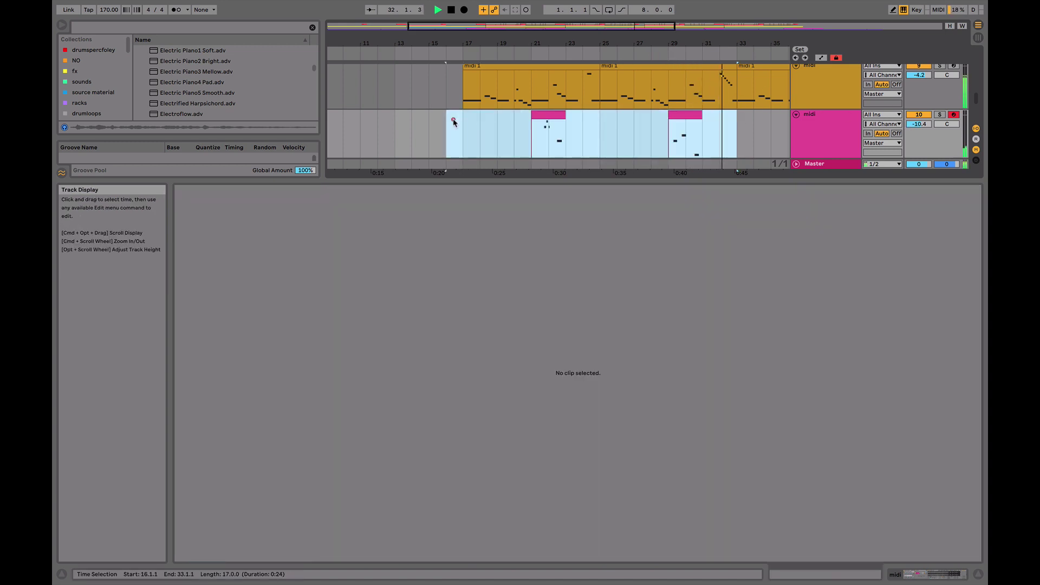
key("super+d")
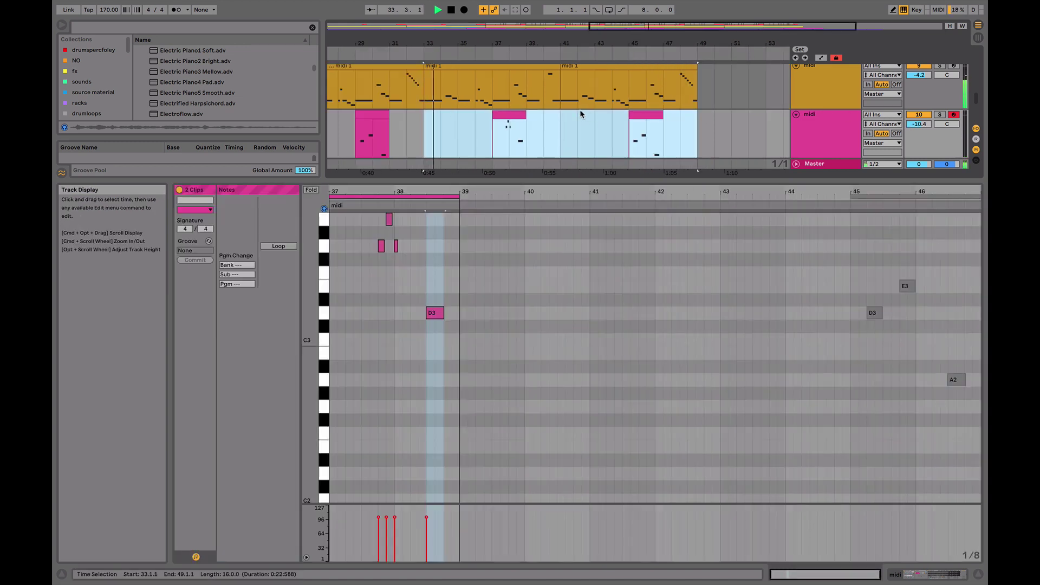
key("shift+Tab")
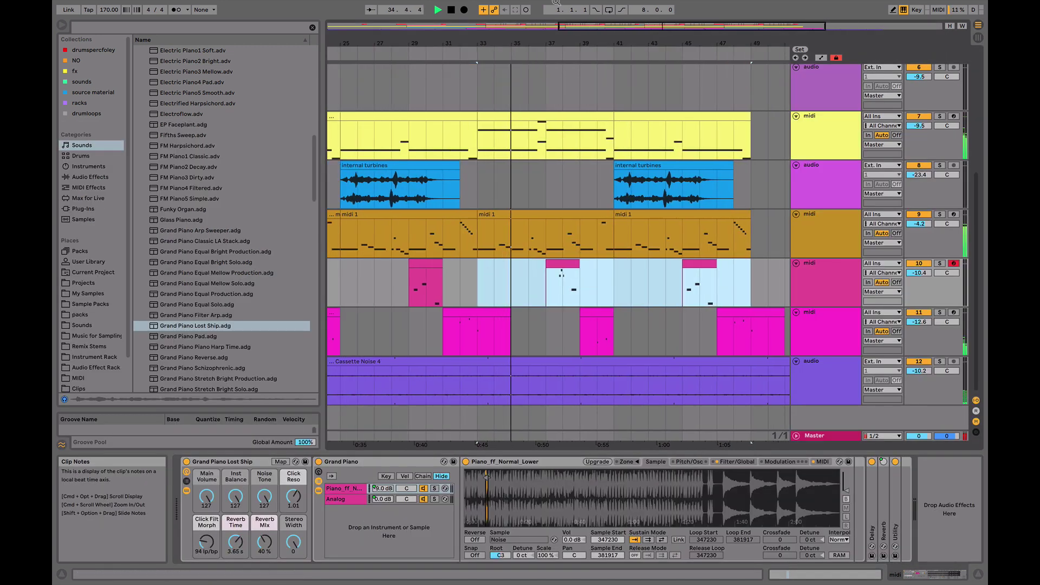
Check the G#4 note at 16.3 in track 11's clip at bar 47
key("minus")
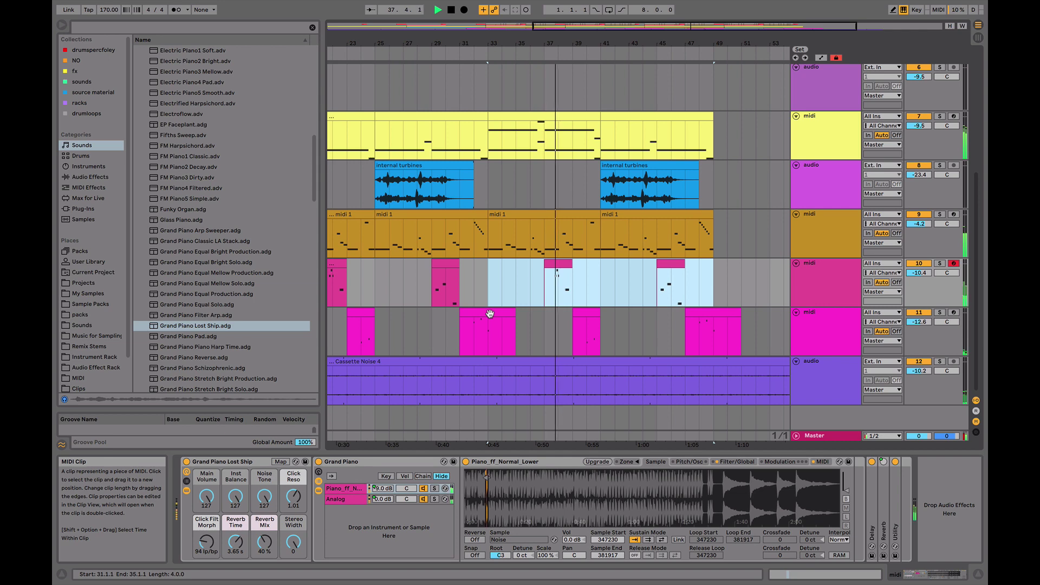
scroll(490, 314, "left", 5)
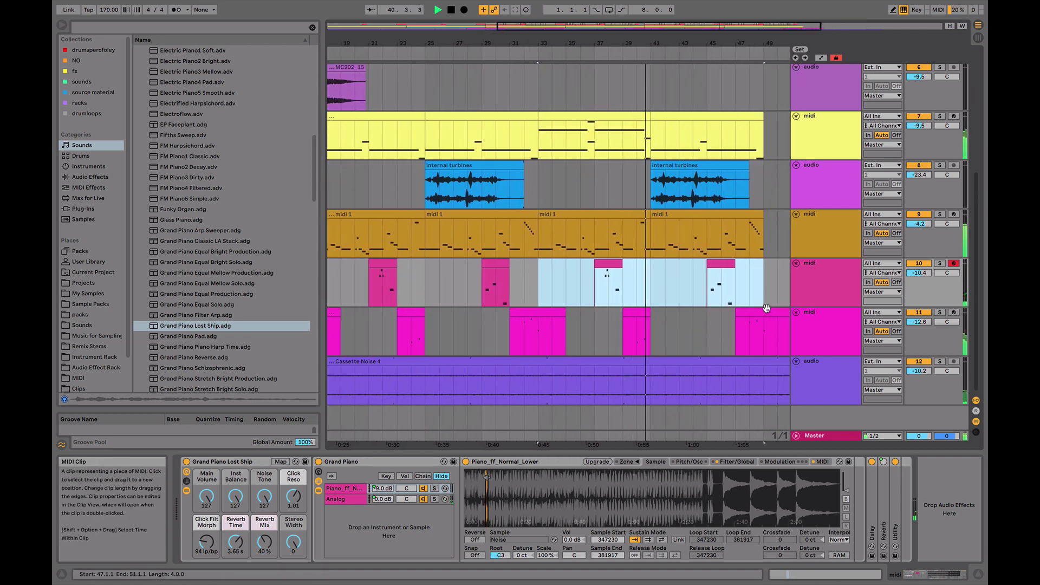
double_click(766, 311)
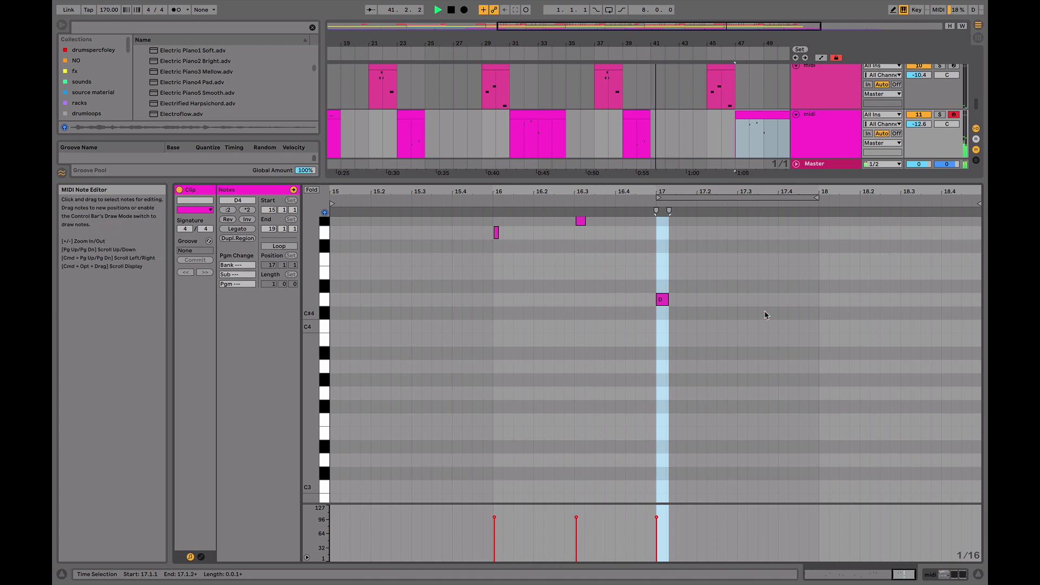
left_click(580, 221)
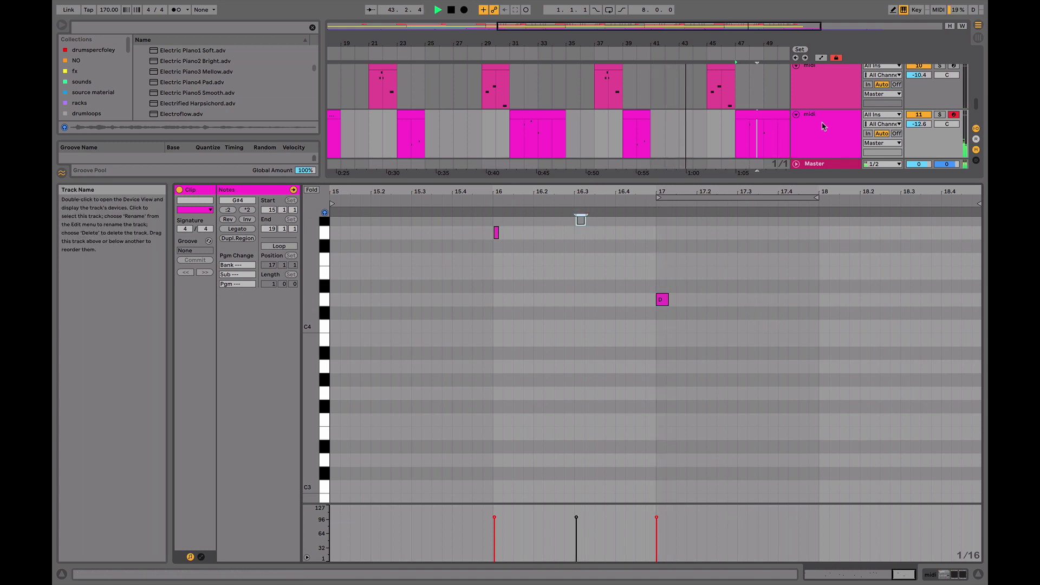
Set track 10's volume to -12.3 dB and play the arrangement from bar 17
key("shift+Tab")
left_click_drag(720, 39, 697, 39)
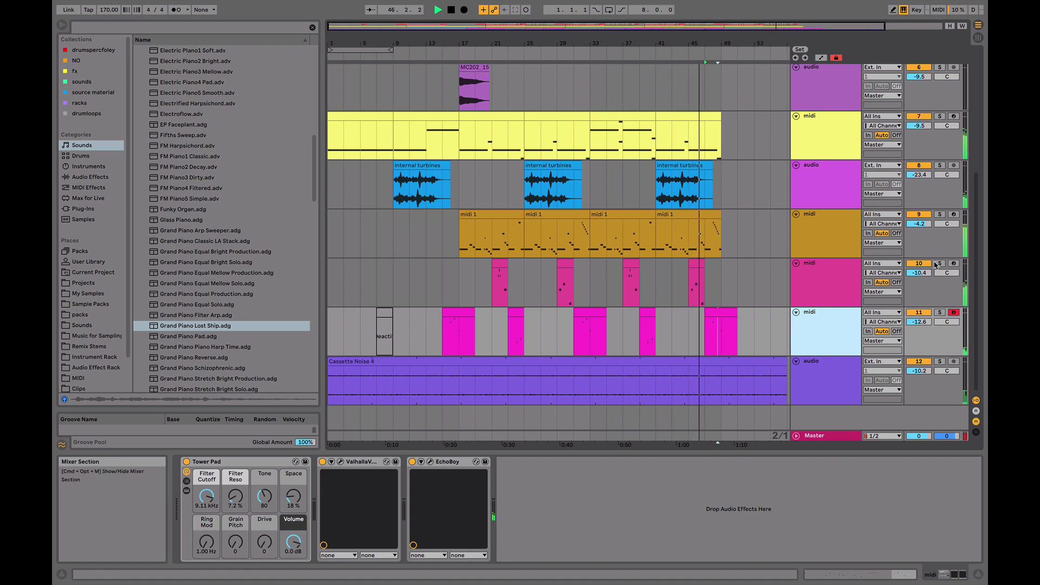
left_click_drag(919, 273, 919, 281)
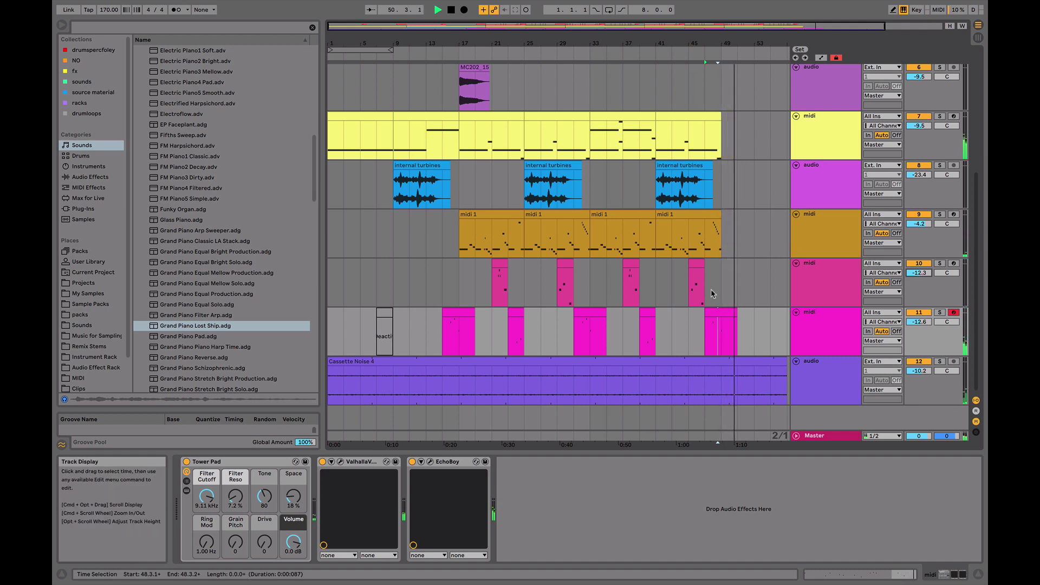
left_click(454, 281)
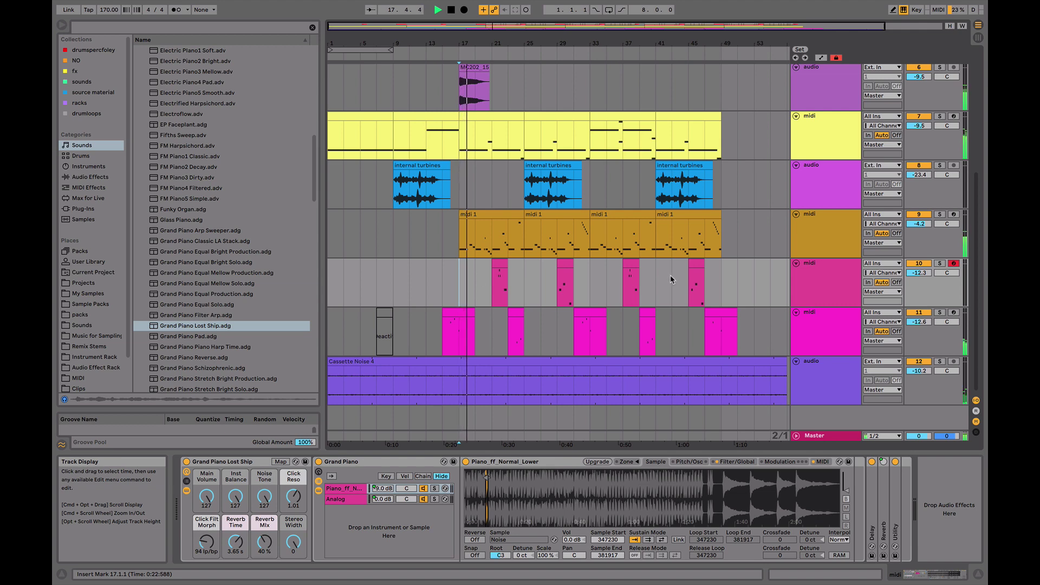
Copy track 6's MC202_15 clip and track 5's Beepsweep clip to bar 49 on their own tracks
scroll(574, 216, "up", 3)
left_click(484, 157)
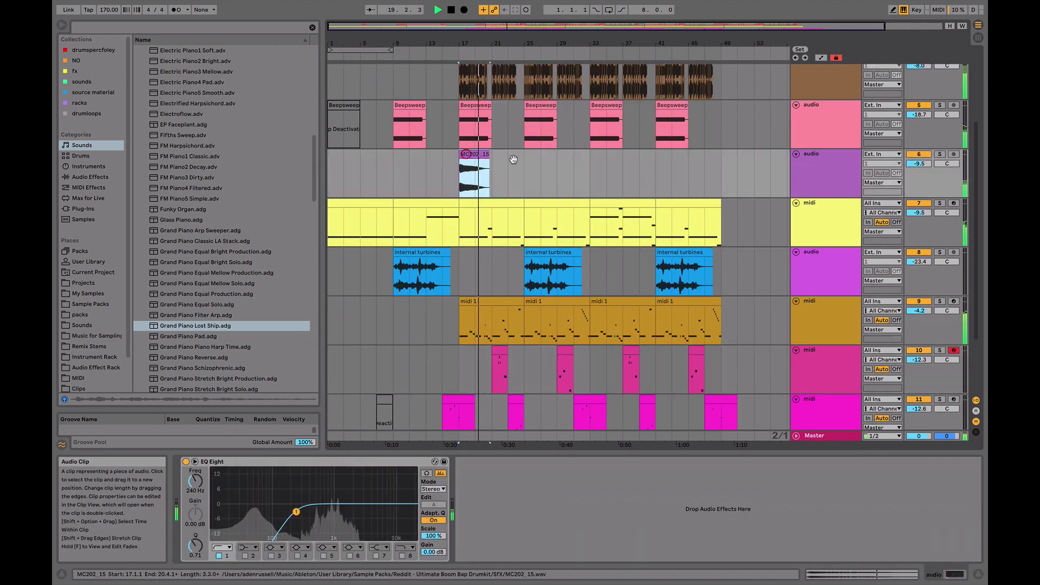
left_click(724, 163)
key("super+v")
left_click(670, 106)
left_click(721, 115)
key("super+v")
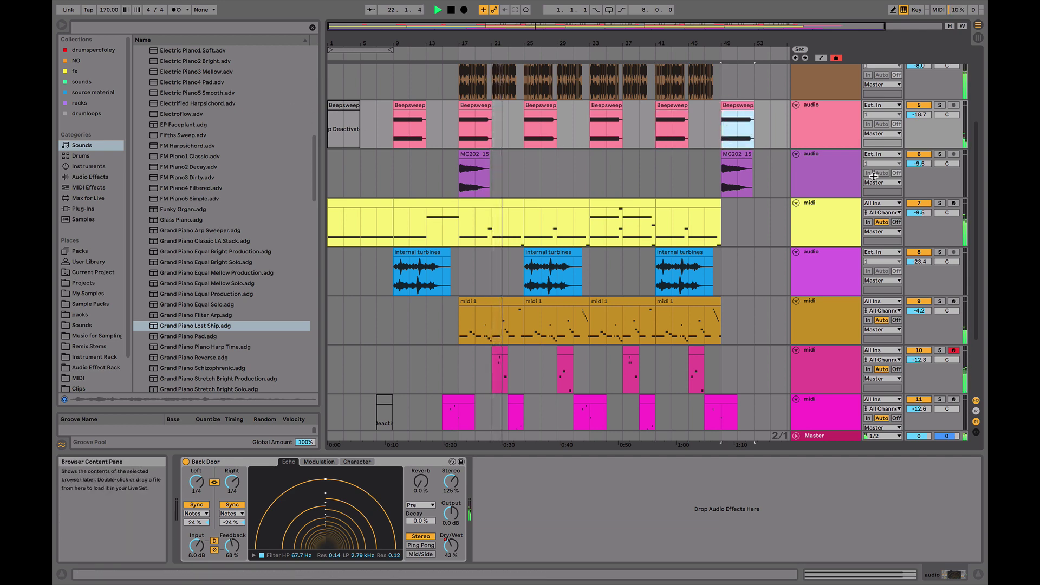
Insert an audio track below track 6, stop playback and audition samples in the drumspercfoley collection
left_click(819, 170)
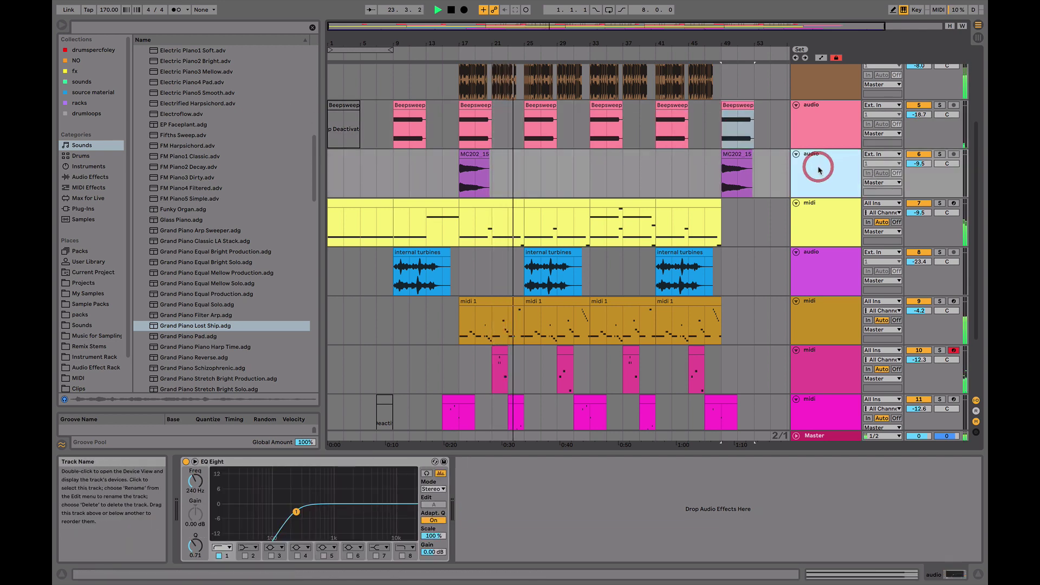
key("super+t")
left_click(93, 50)
key("space")
scroll(182, 183, "down", 10)
left_click(184, 182)
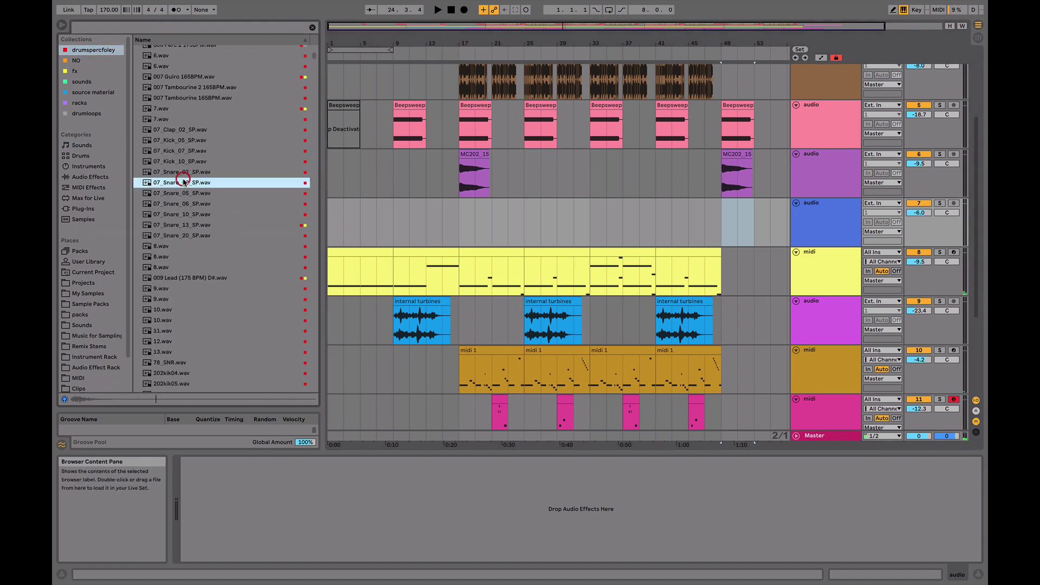
scroll(184, 183, "down", 5)
left_click(183, 182)
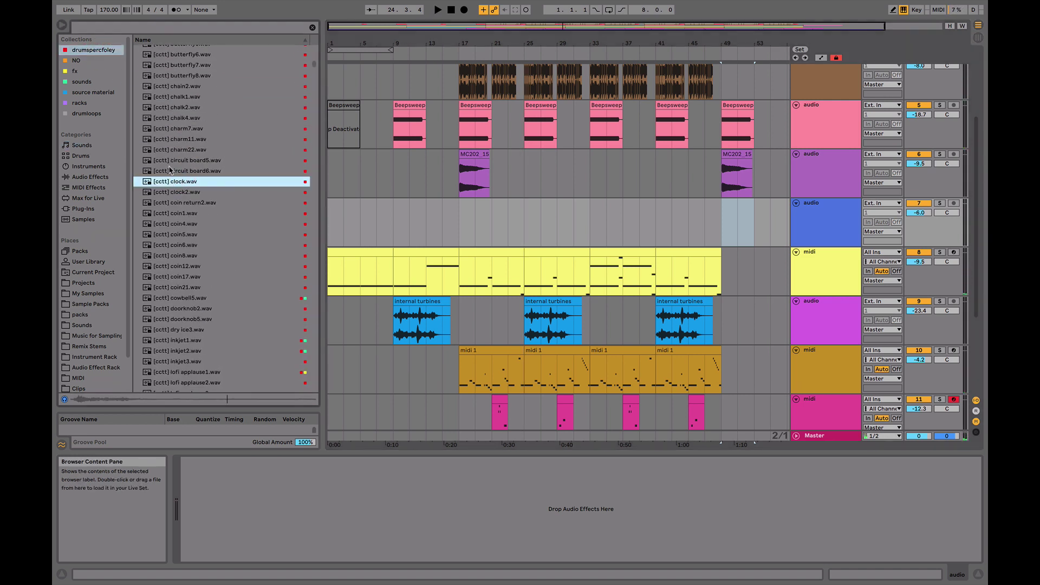
Audition samples in the fx collection, including Mohini Riser.wav, MoneyScrape2.wav, pcp_fx01.wav and pcp_fx02.wav
left_click(76, 71)
left_click(173, 182)
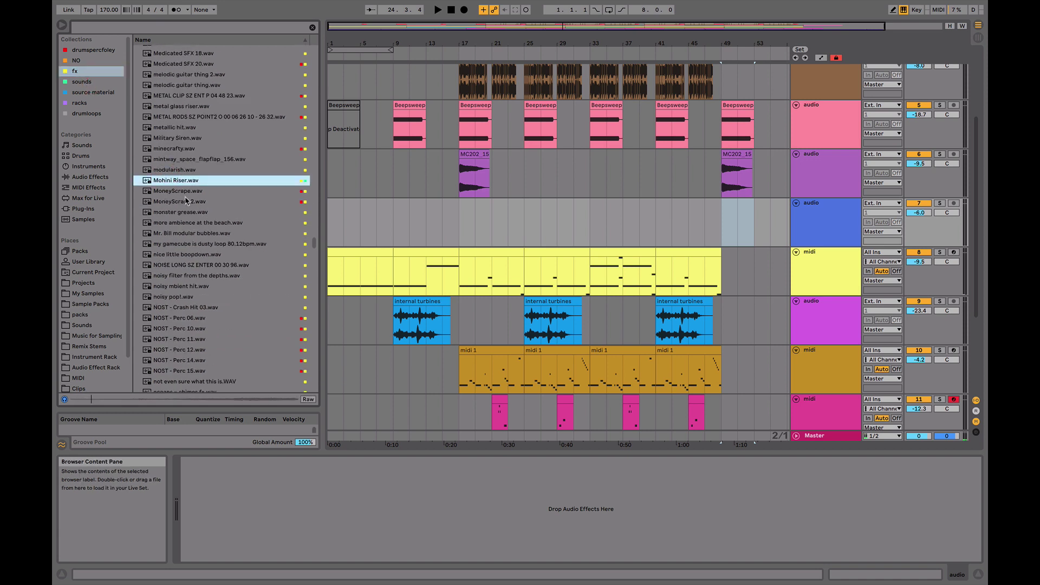
left_click(186, 201)
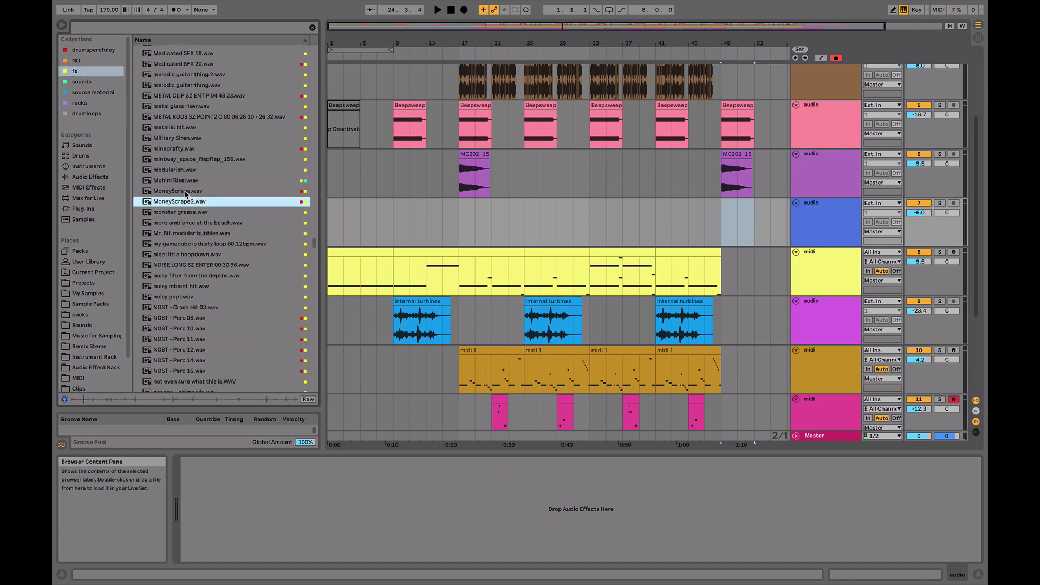
scroll(185, 192, "down", 6)
left_click(186, 193)
scroll(185, 194, "down", 3)
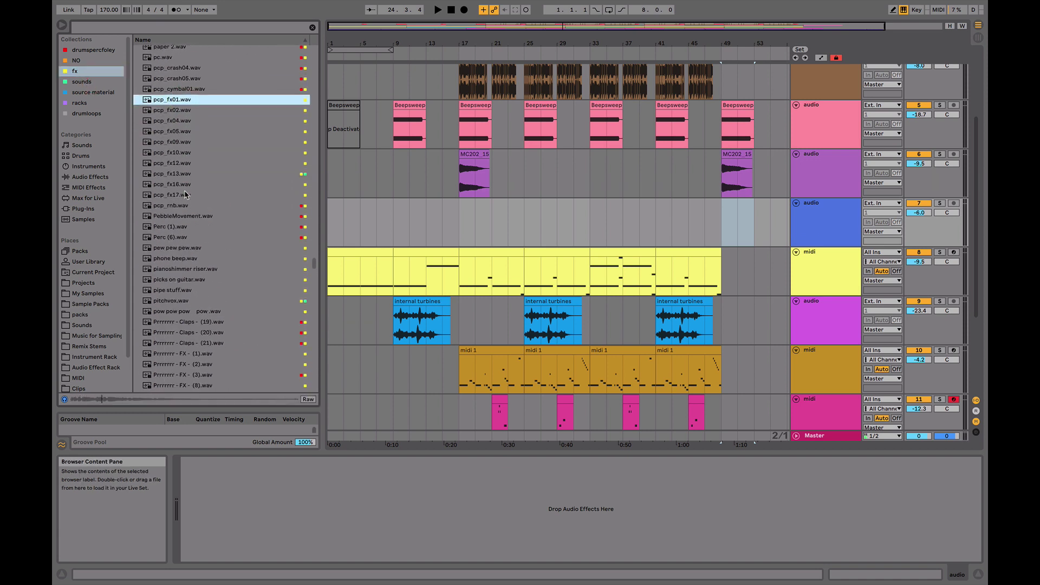
left_click(174, 143)
left_click(173, 102)
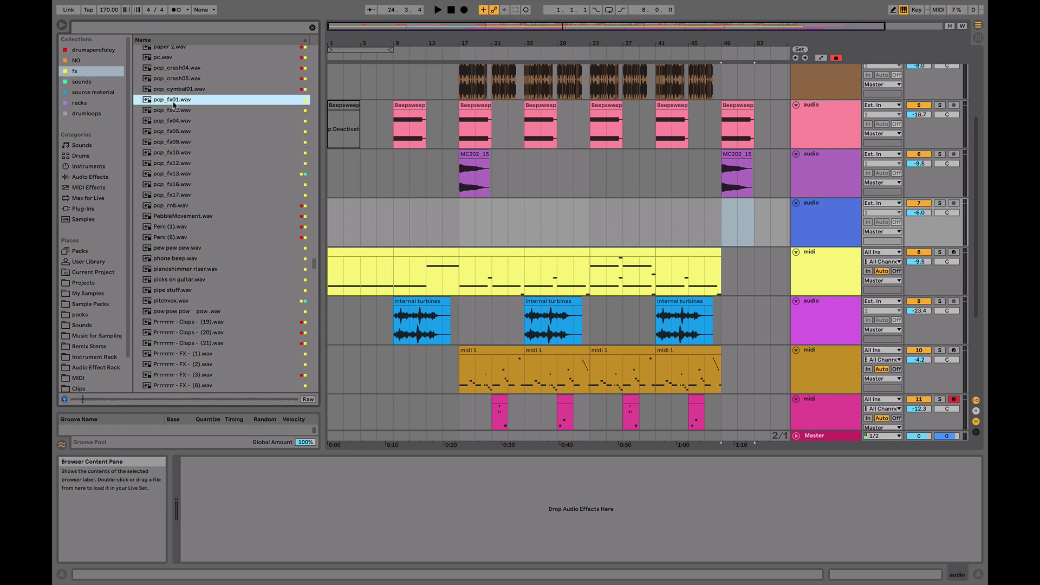
left_click(177, 111)
left_click(176, 101)
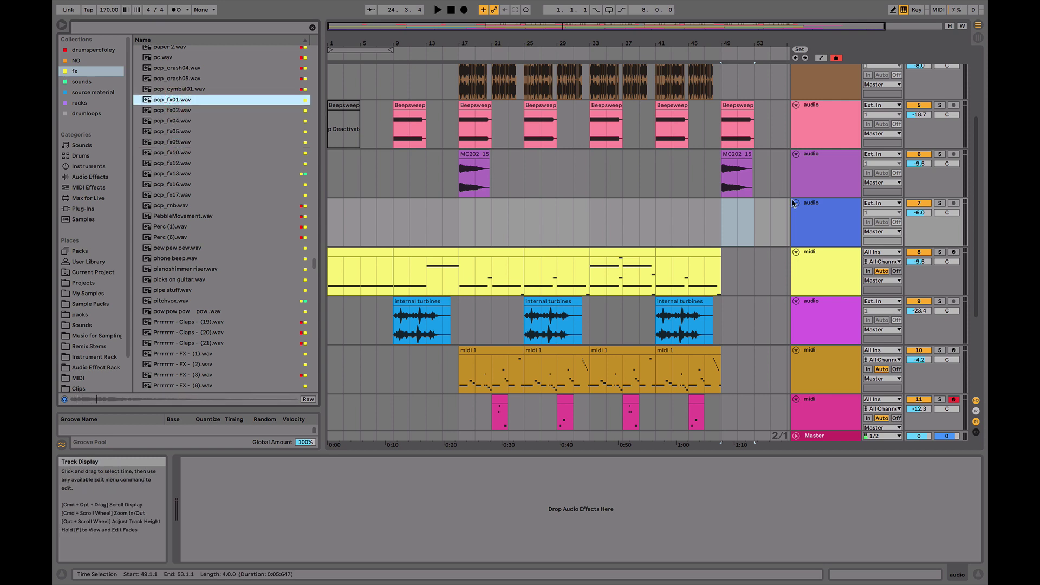
Place pcp_fx01.wav on track 7 at 29.4.1 and play the arrangement from bar 29
left_click(461, 218)
left_click(555, 52)
key("plus")
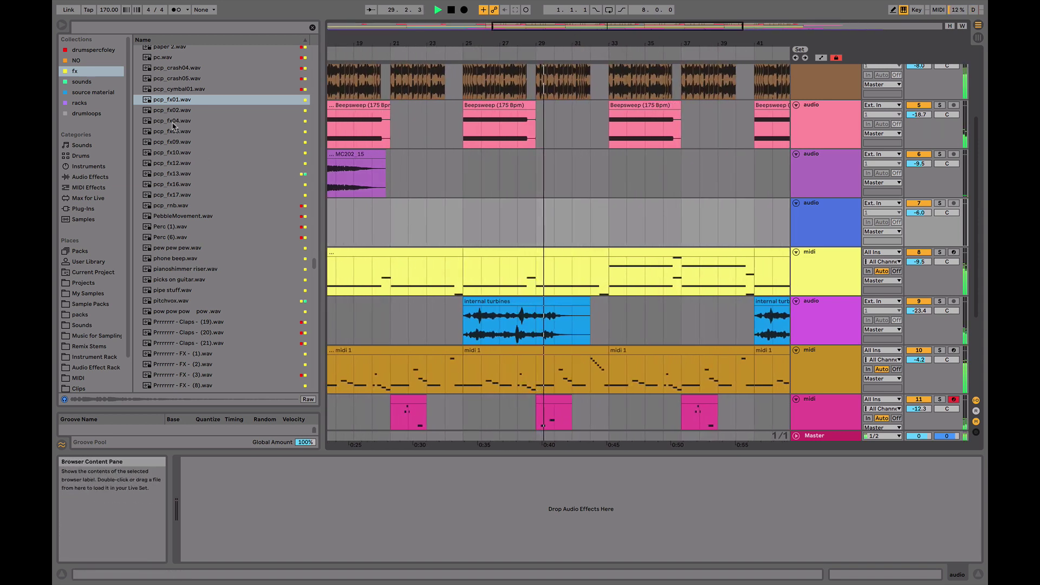
left_click_drag(183, 100, 552, 201)
left_click(538, 213)
key("space")
key("plus")
left_click(498, 205)
key("space")
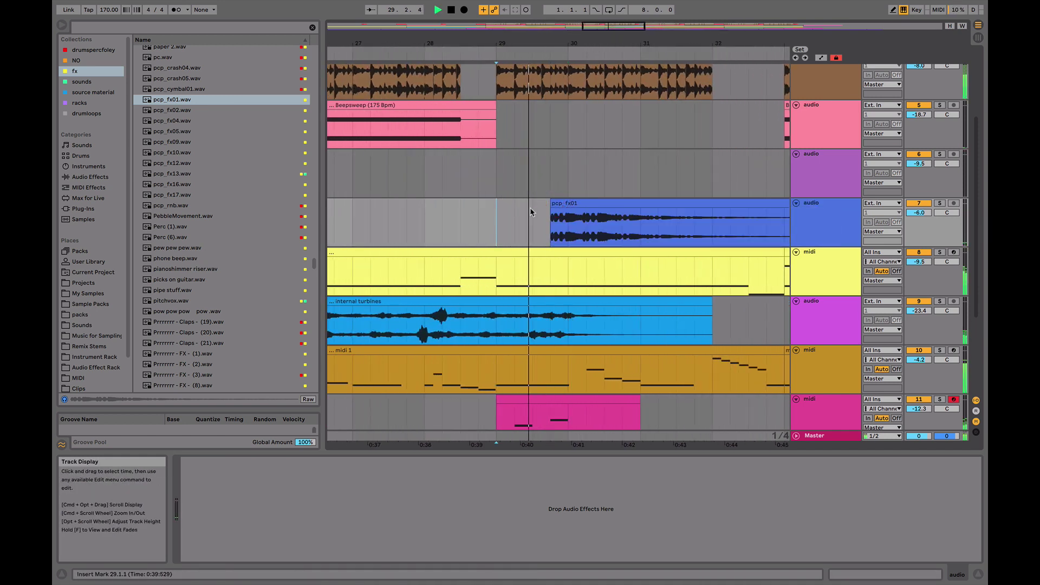
Set track 7's volume to -12 dB and stop playback
left_click_drag(920, 212, 920, 214)
left_click(817, 217)
left_click(783, 208)
key("space")
Add EQ Eight to track 7 with band 8 enabled as a high cut at about 5.7 kHz
left_click(91, 178)
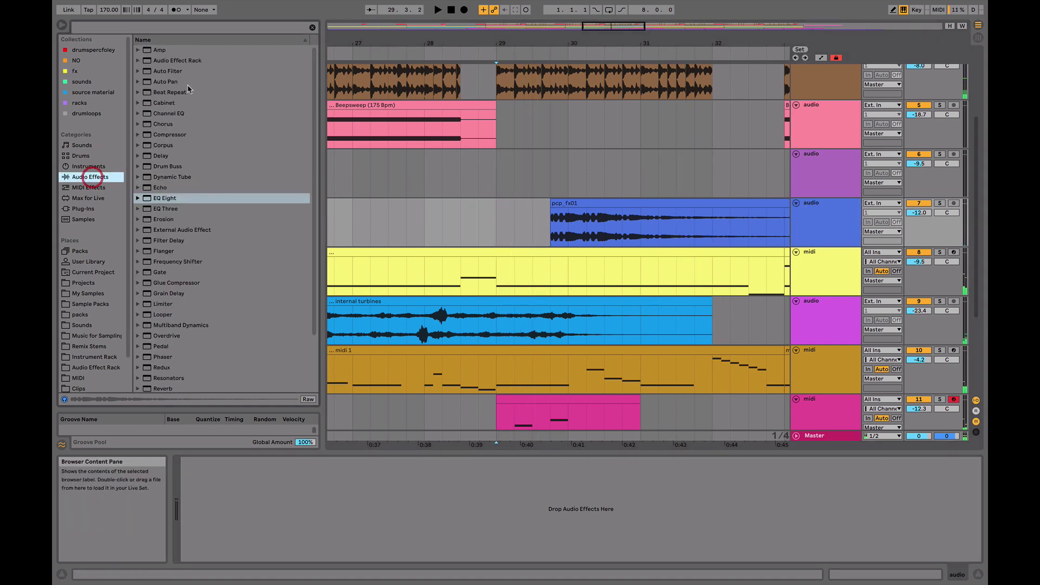
double_click(172, 199)
left_click(402, 556)
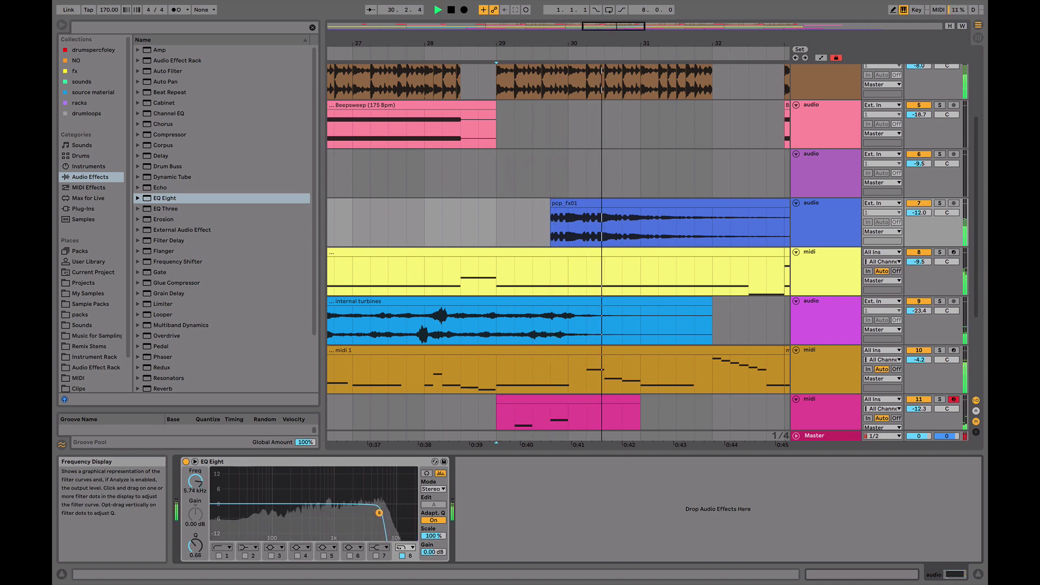
Replay the pcp_fx01 clip and enable track 7's EQ Eight band 1 as a low cut at 634 Hz
double_click(664, 204)
key("space")
left_click_drag(525, 181, 525, 453)
key("shift+Tab")
key("space")
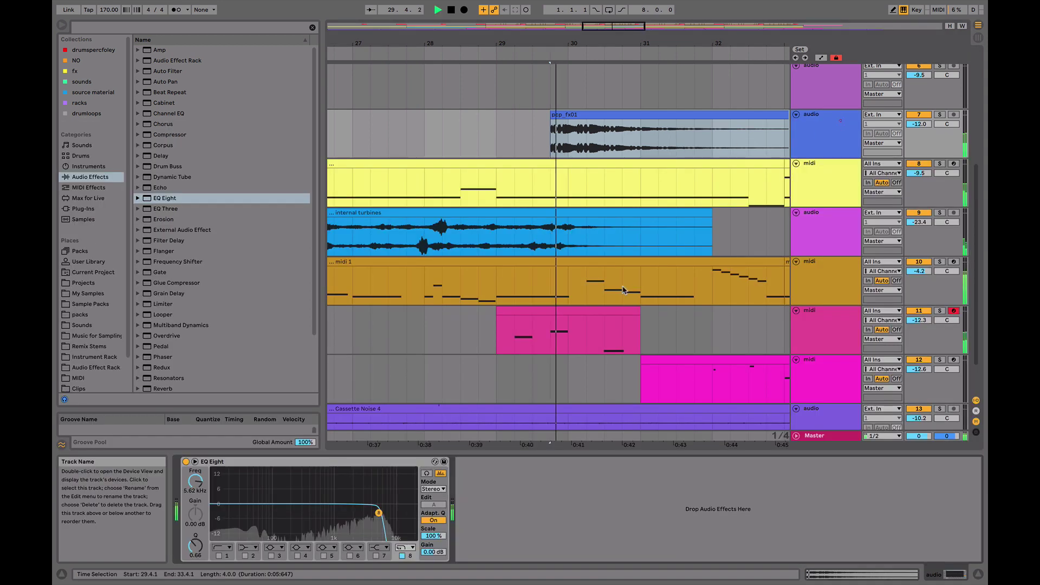
left_click(219, 556)
left_click_drag(196, 480, 196, 464)
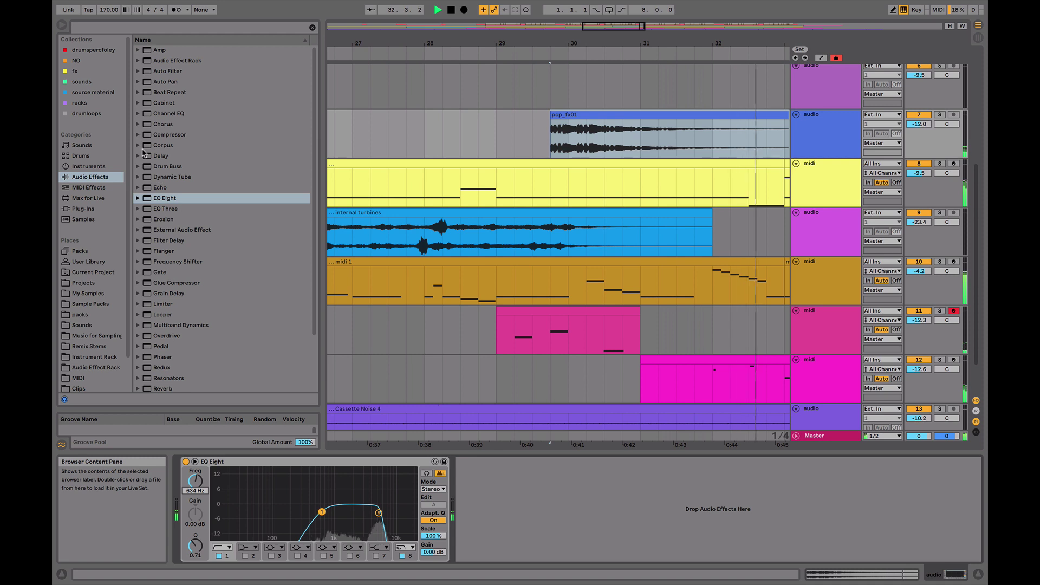
Add the Dark Fade Analog preset from Echo's Vintage Delay folder to track 7 and play the pcp_fx01 clip
left_click(138, 187)
left_click(145, 220)
left_click(145, 230)
scroll(185, 310, "down", 5)
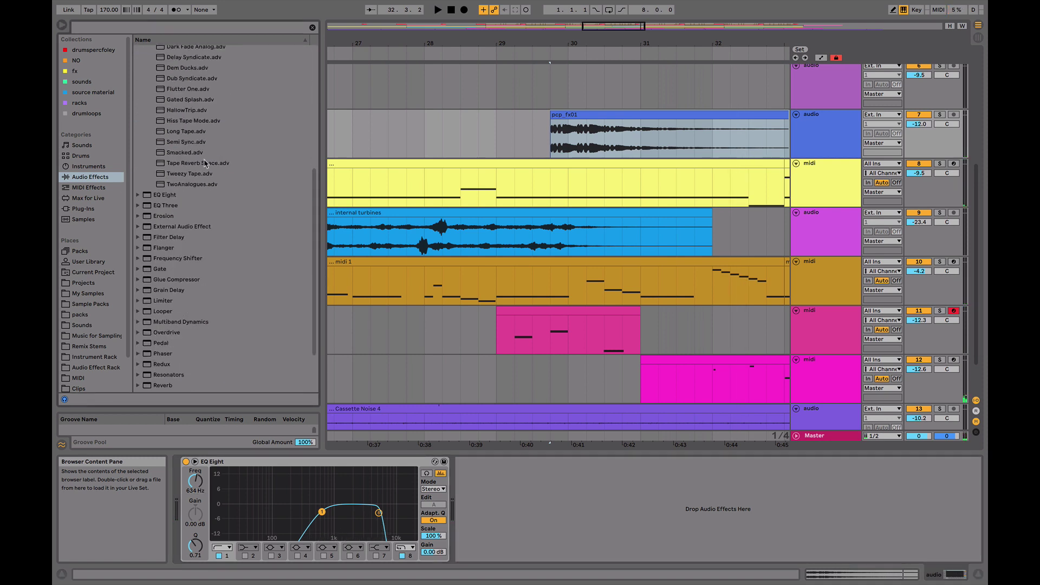
scroll(186, 121, "up", 5)
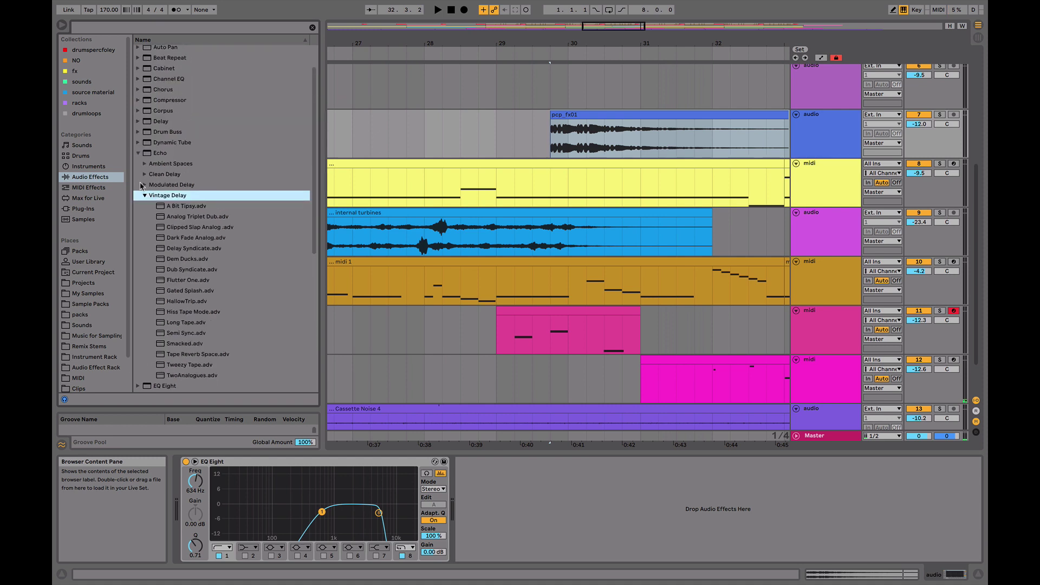
double_click(203, 237)
key("space")
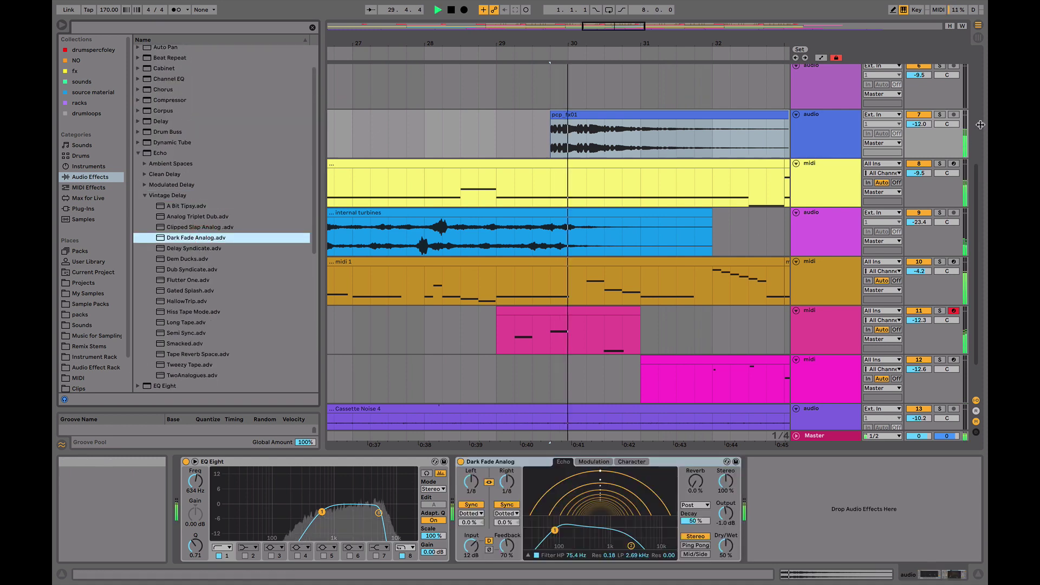
Lower track 7's volume to -17.5 dB and its EQ Eight high cut to 3.91 kHz while replaying the clip
left_click(938, 115)
left_click_drag(920, 123, 920, 136)
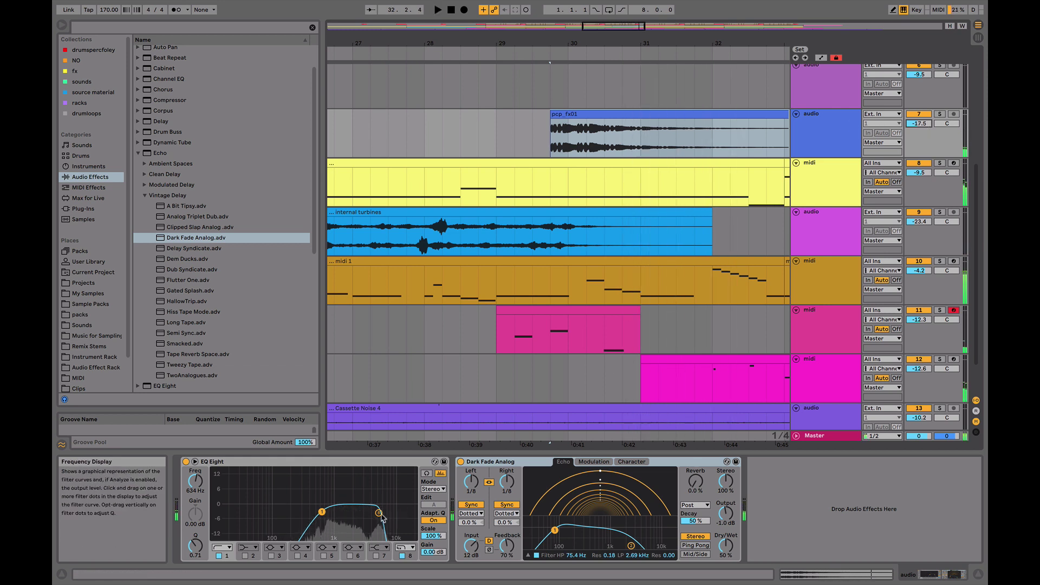
left_click_drag(378, 513, 368, 512)
key("space")
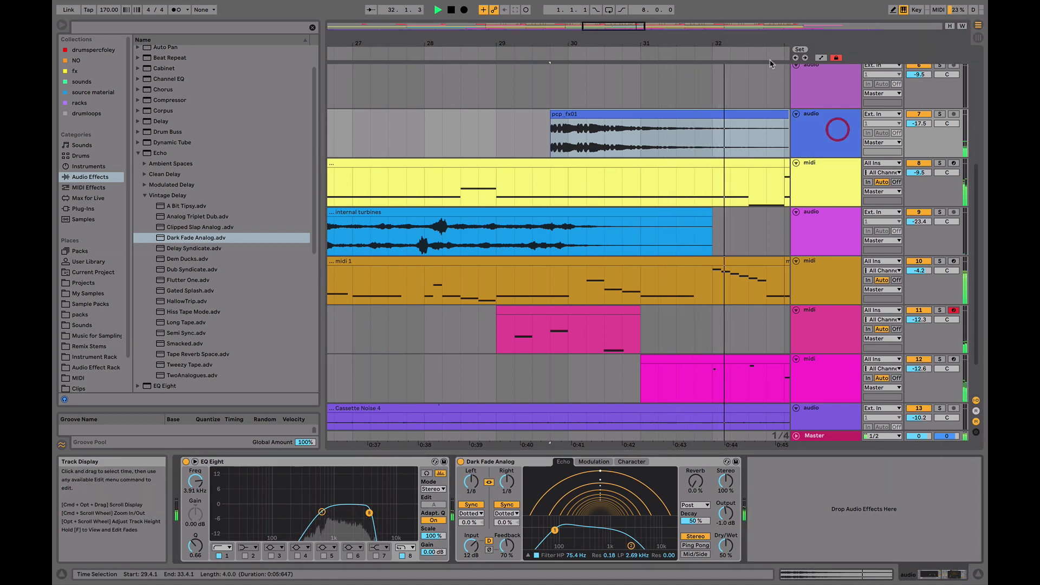
left_click_drag(551, 52, 601, 90)
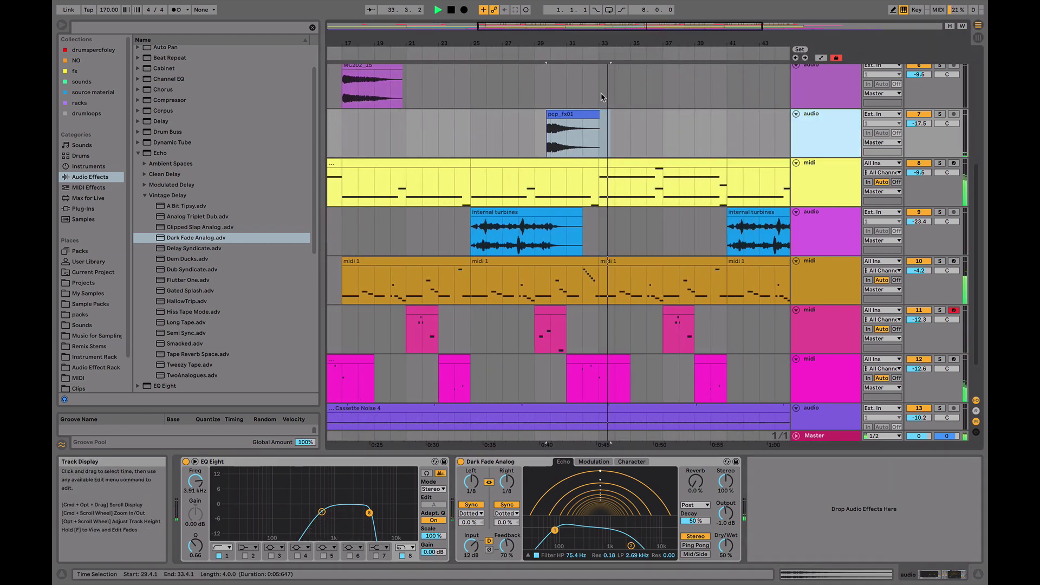
Duplicate bars 17 to 33 of track 7 so the pcp_fx01 clip repeats up to bar 49, and play from bar 17
left_click(603, 152)
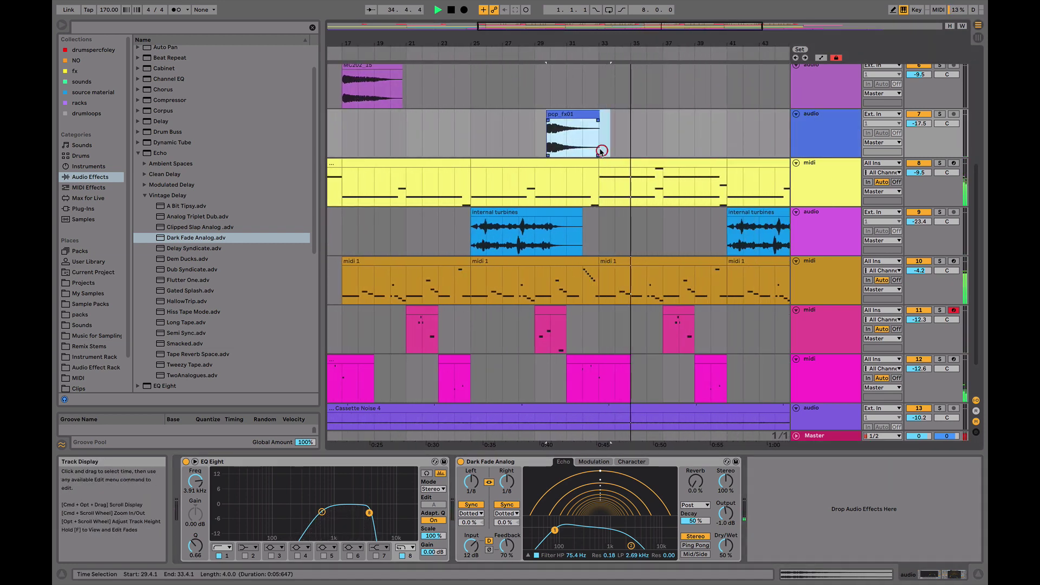
left_click_drag(599, 142, 583, 142)
left_click_drag(509, 144, 342, 143)
key("super+d")
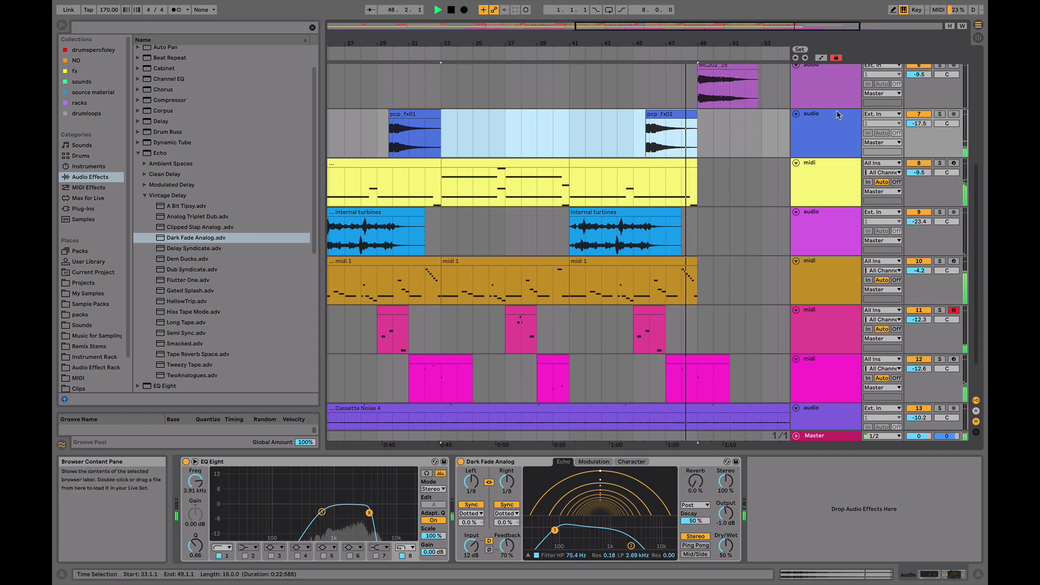
left_click_drag(688, 40, 681, 42)
scroll(676, 174, "down", 2)
key("space")
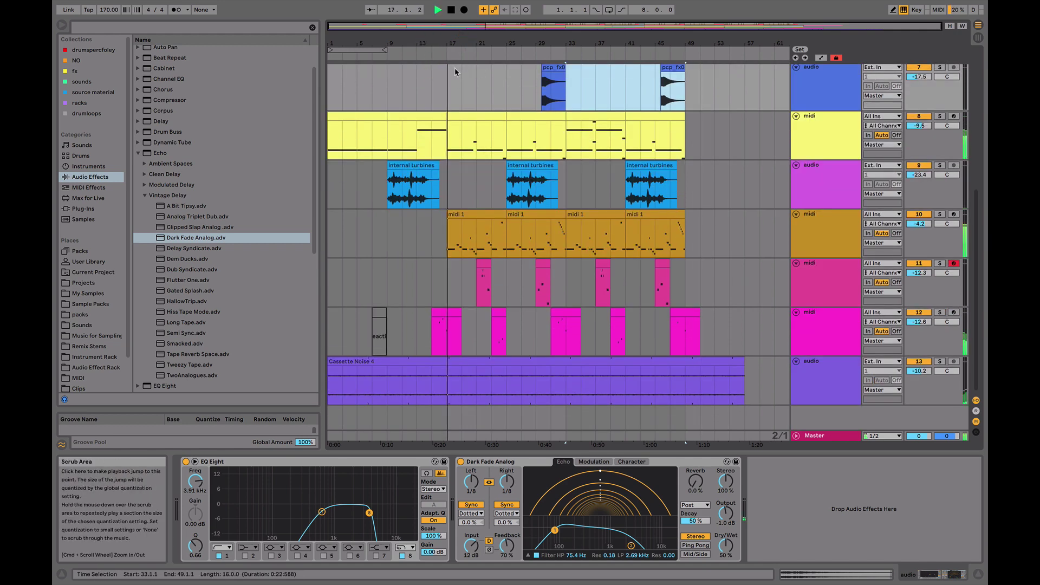
Copy the bars 15 to 17 section of track 3 to bars 47 to 49 and play the transition
scroll(606, 120, "up", 3)
scroll(606, 119, "up", 3)
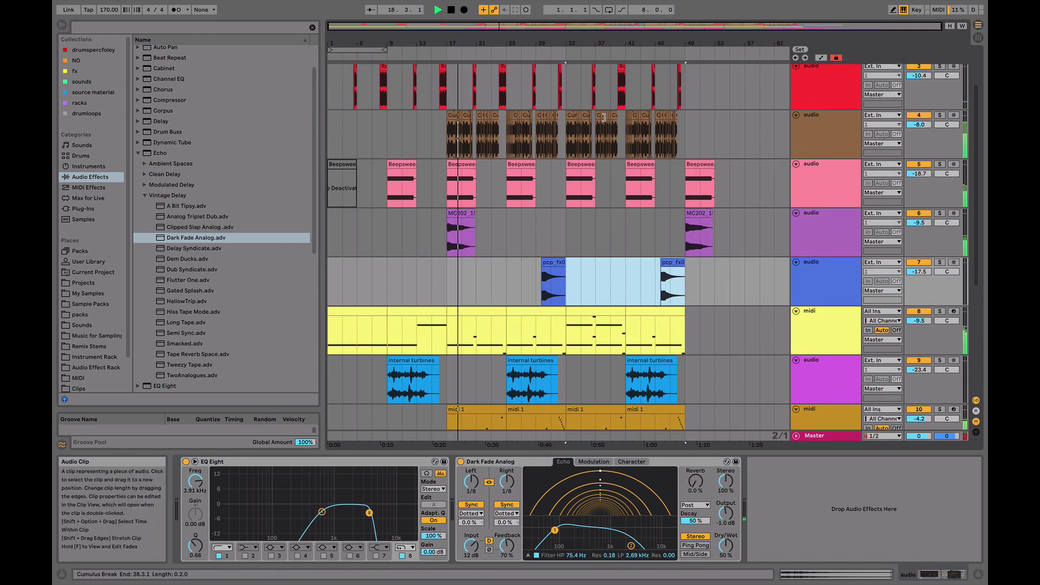
scroll(450, 103, "up", 1)
left_click(441, 92)
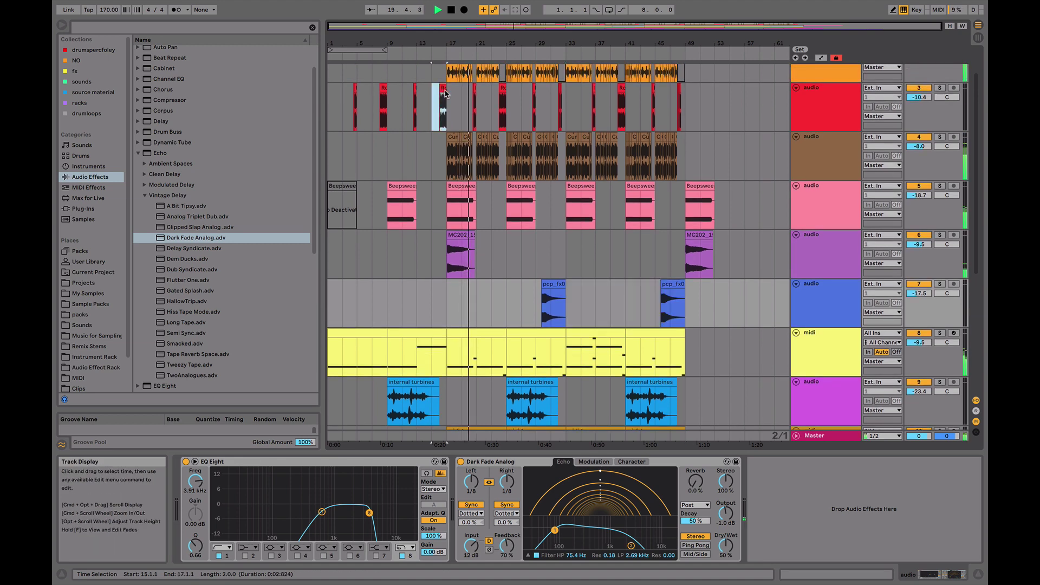
left_click(672, 110)
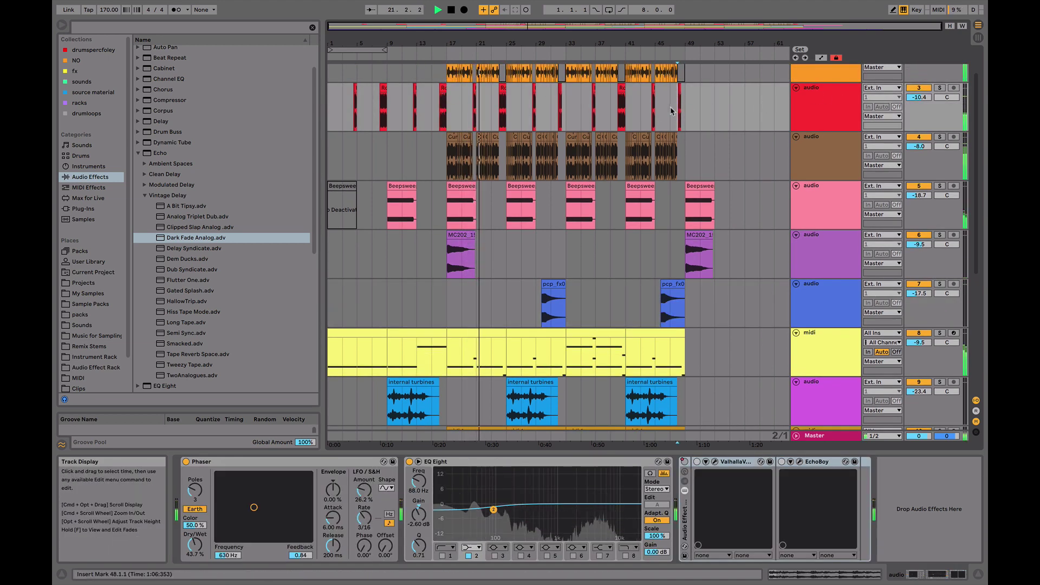
left_click(672, 110)
left_click_drag(700, 45, 700, 64)
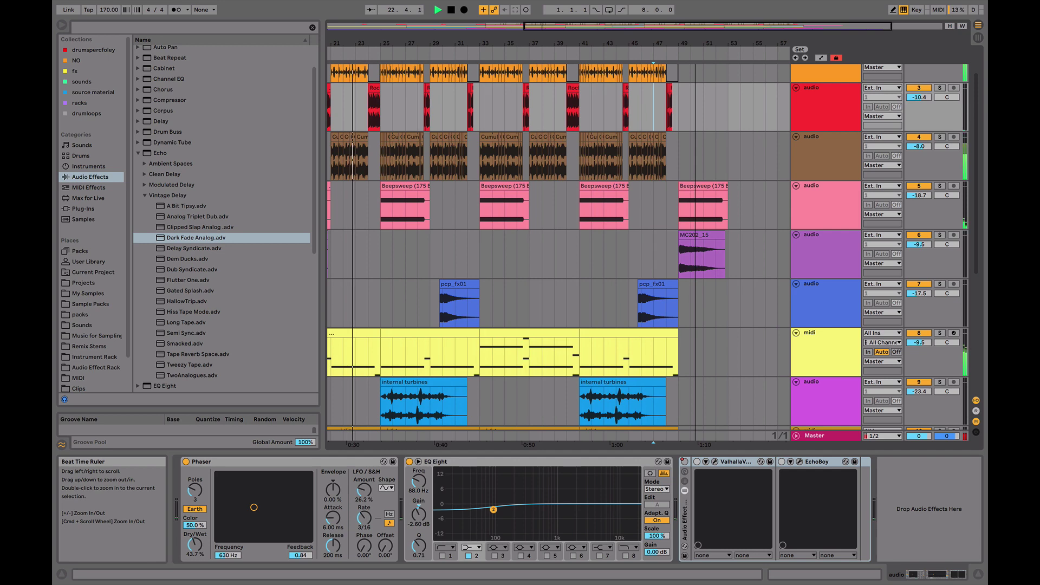
left_click(670, 47)
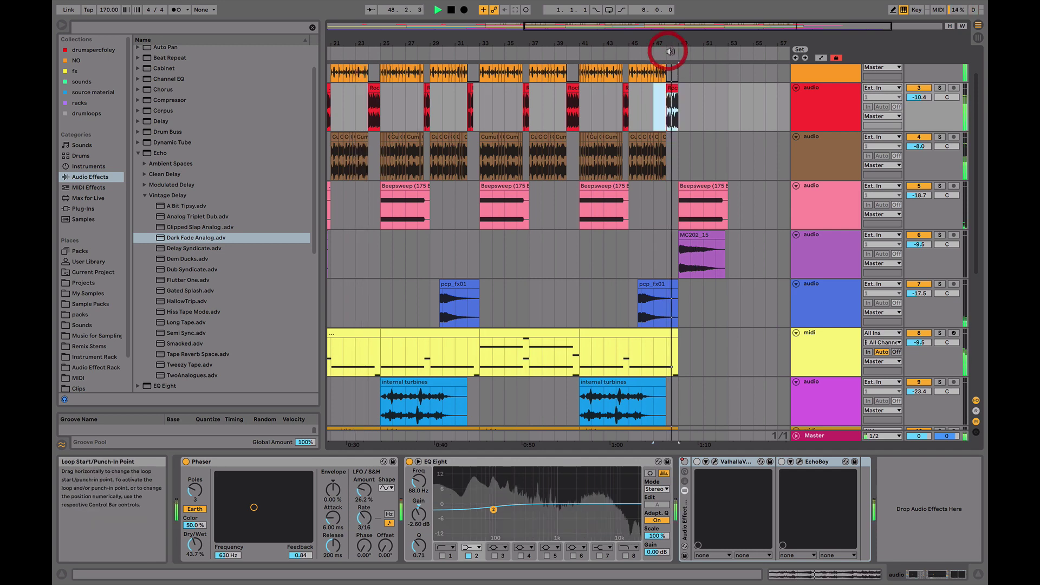
Replay the arrangement from bar 17 and lower track 11's volume to -13.8 dB
left_click_drag(676, 46, 675, 28)
left_click(444, 54)
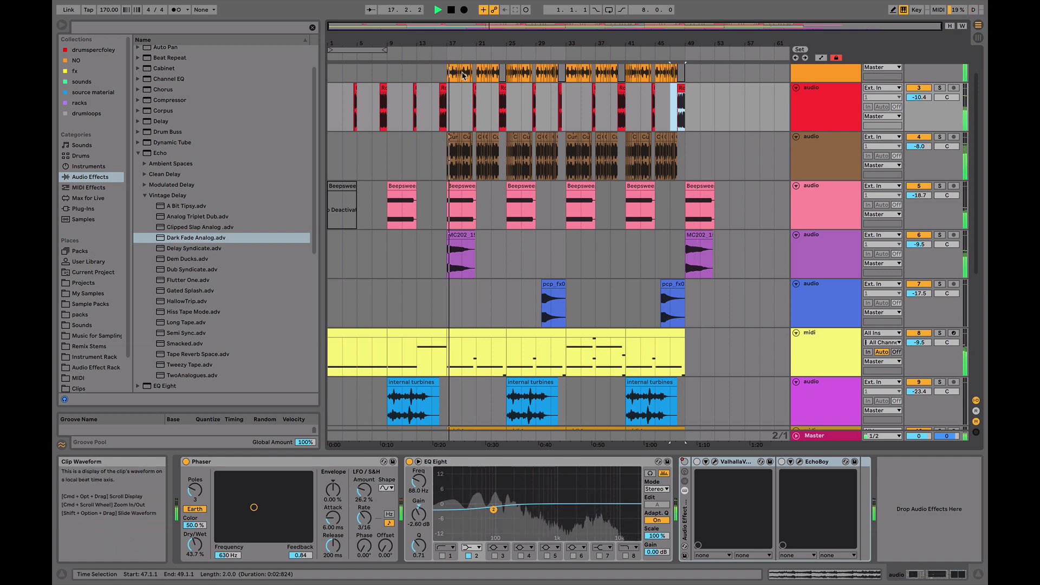
scroll(476, 103, "down", 5)
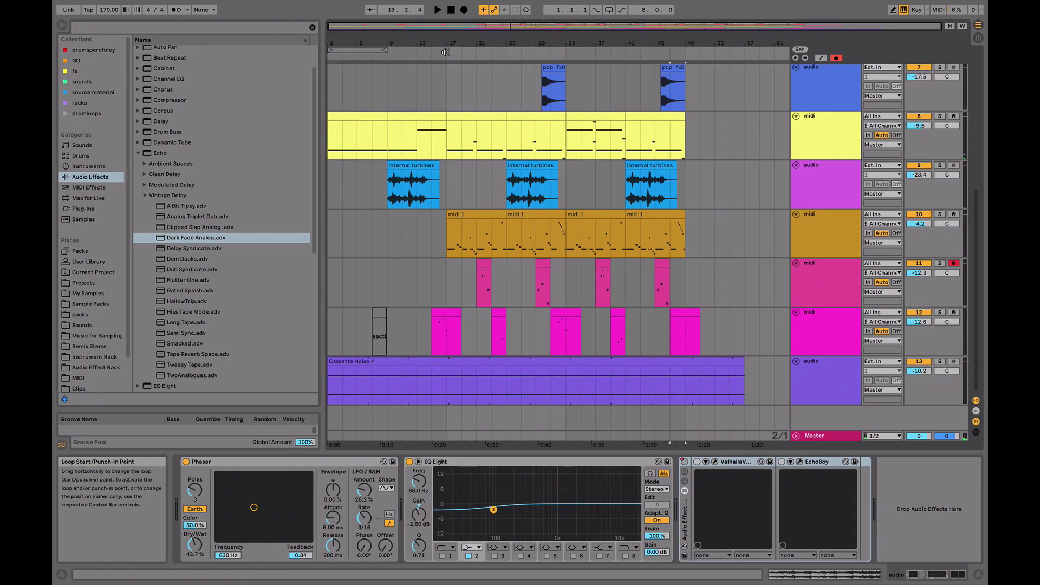
key("space")
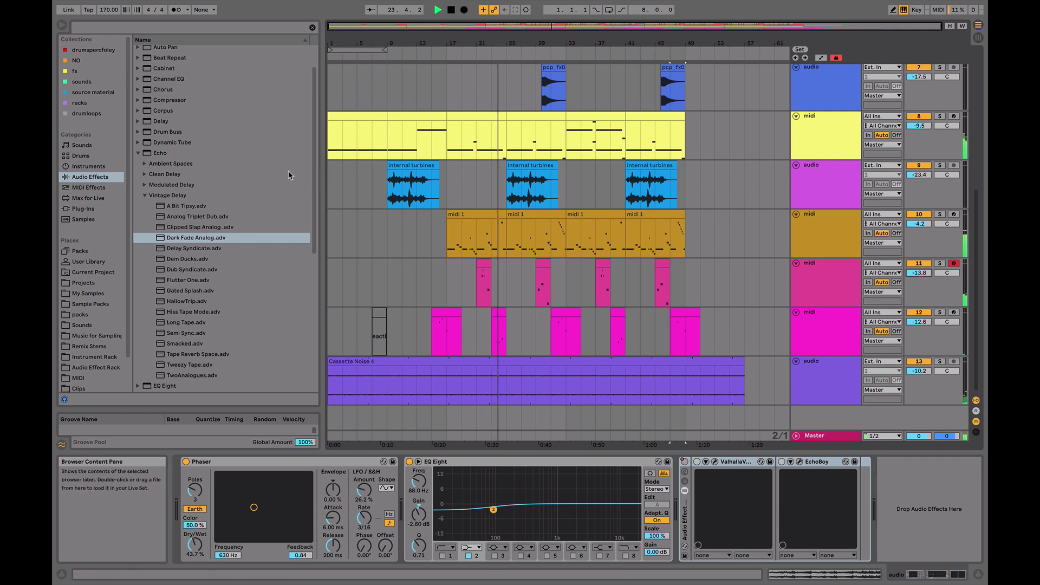
Preview Lo-Fi Loop.wav from the sounds collection and insert a new audio track below track 8
left_click(81, 81)
left_click(180, 214)
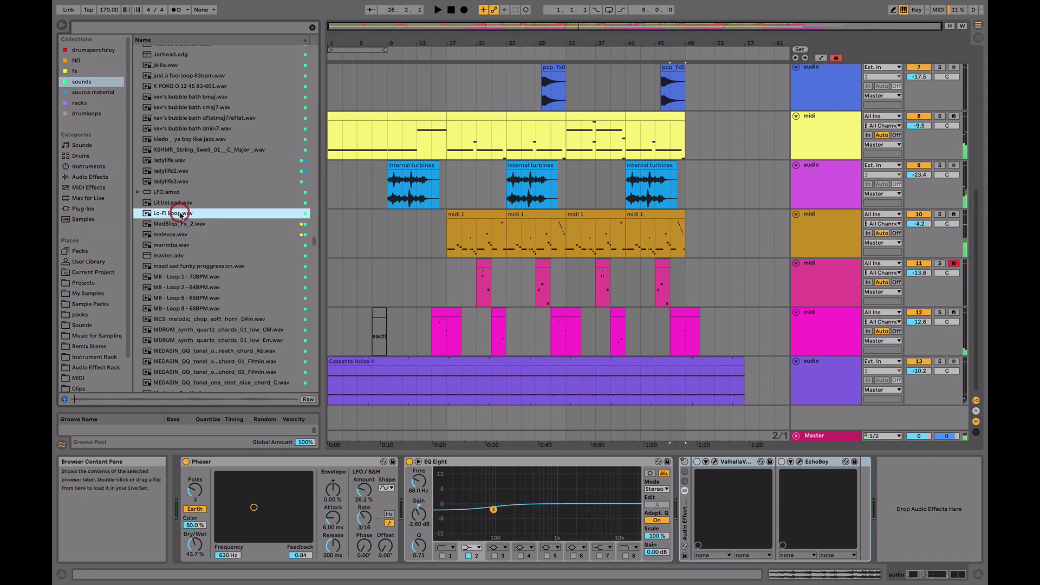
left_click(837, 137)
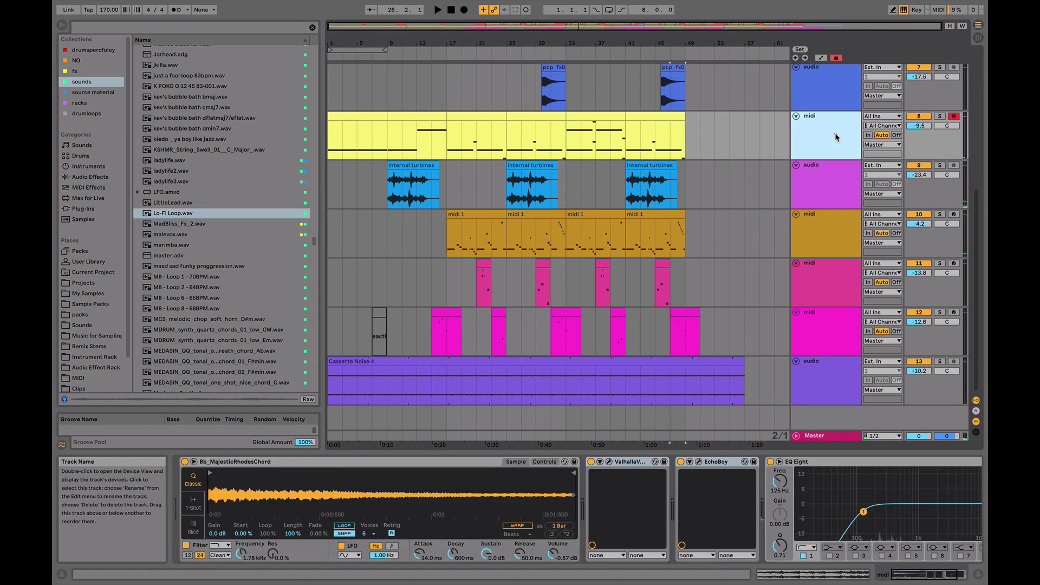
key("ctrl+t")
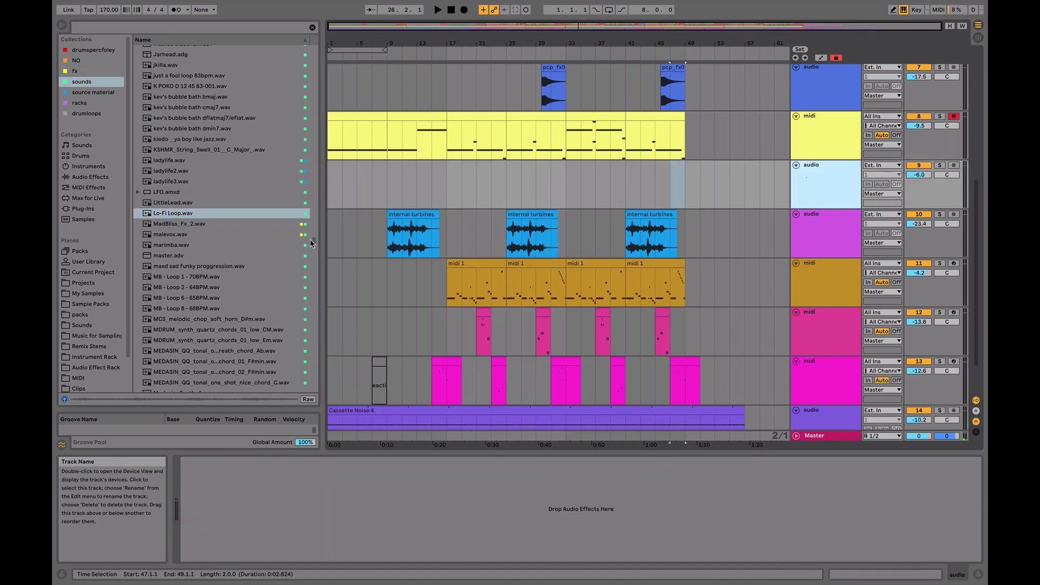
Audition the MEDASIN_QQ tonal chord samples in the sounds collection
scroll(227, 120, "down", 8)
scroll(227, 121, "up", 2)
left_click(228, 118)
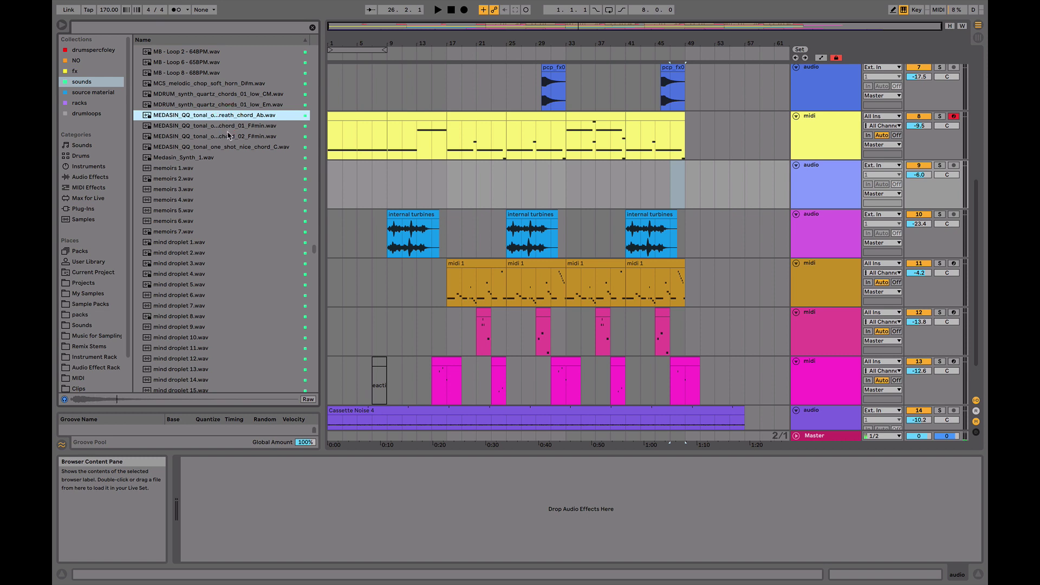
left_click(223, 128)
left_click(227, 137)
left_click(227, 149)
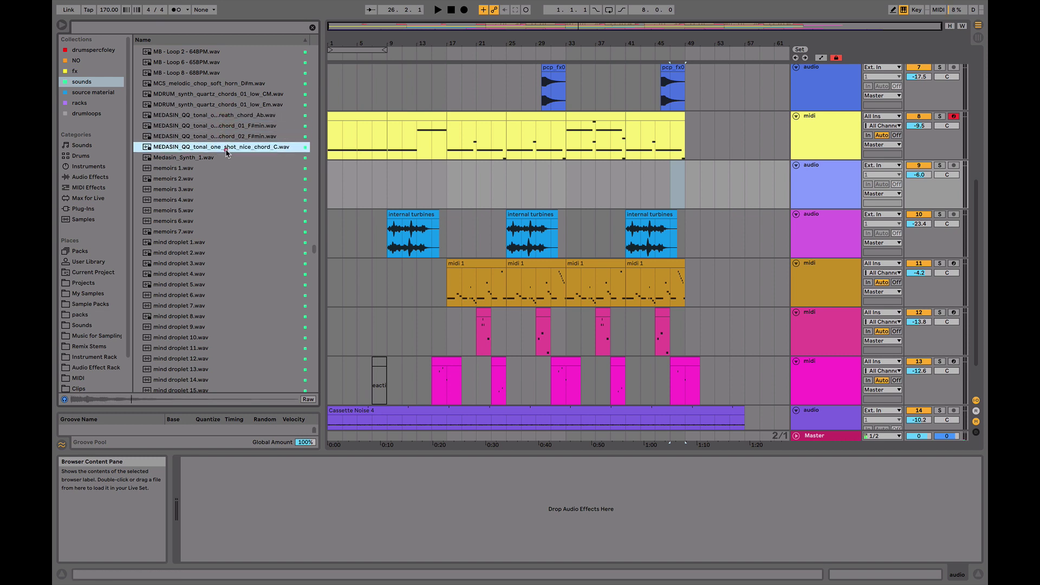
Audition memoirs samples 1 to 5 to compare them for the new audio track
left_click(186, 169)
left_click(191, 210)
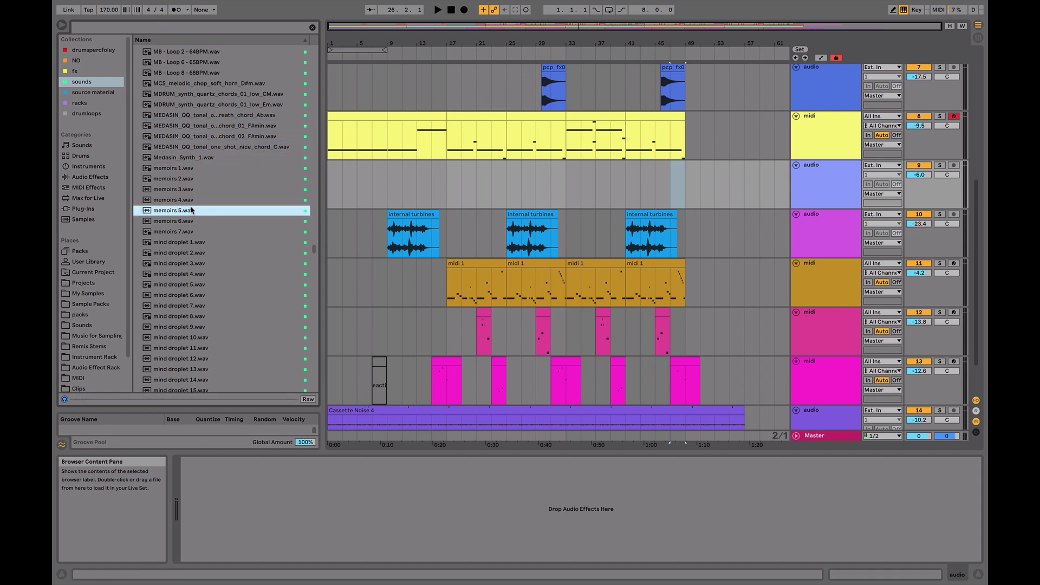
left_click(181, 200)
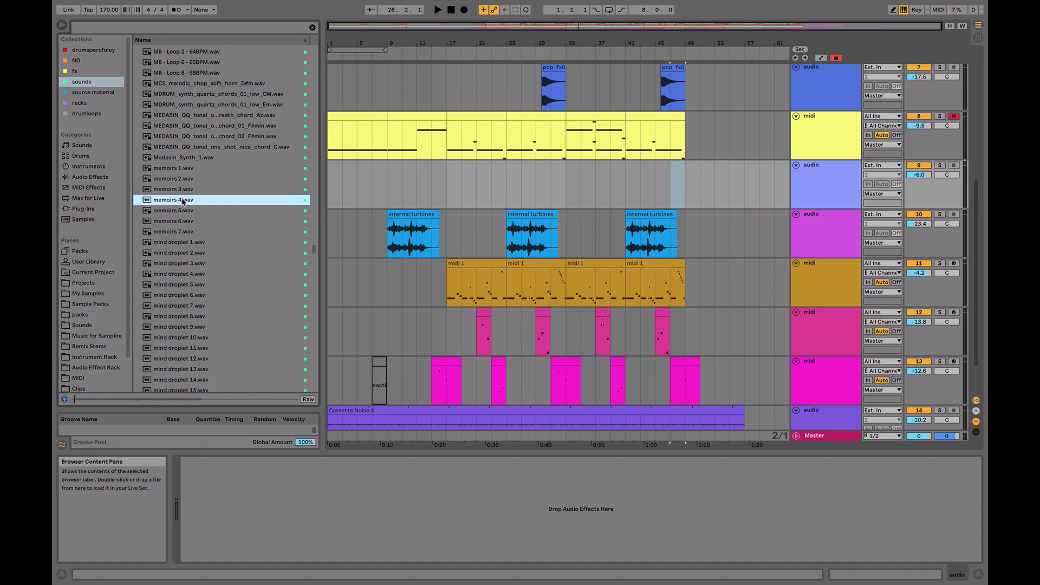
left_click(180, 189)
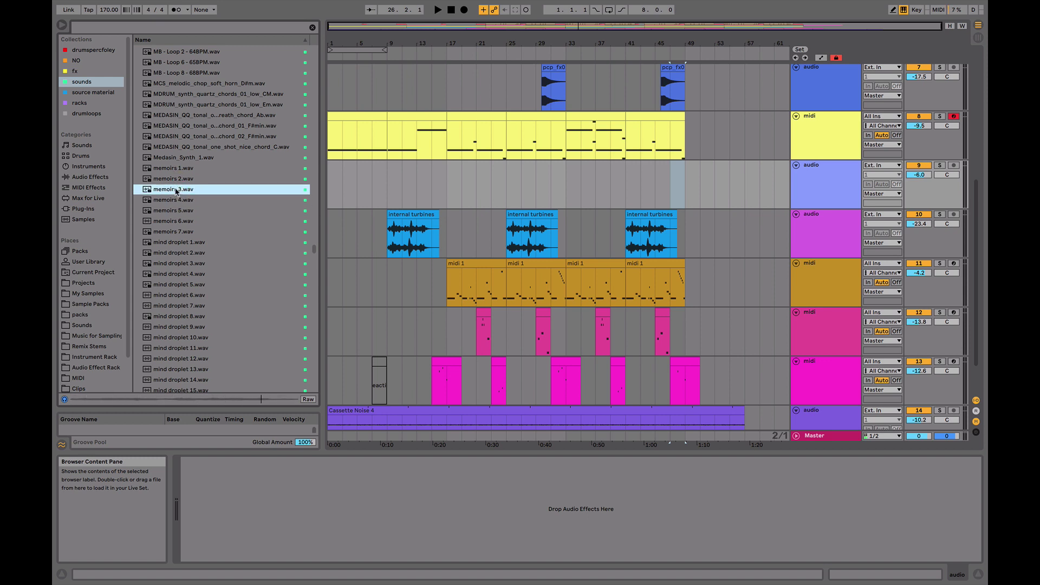
left_click(174, 180)
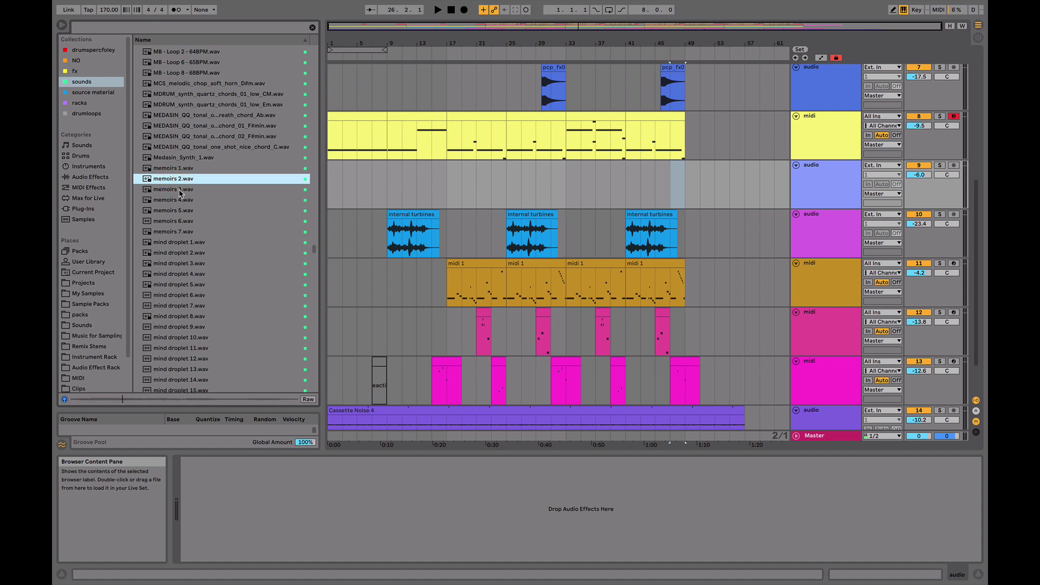
left_click(179, 169)
left_click(181, 190)
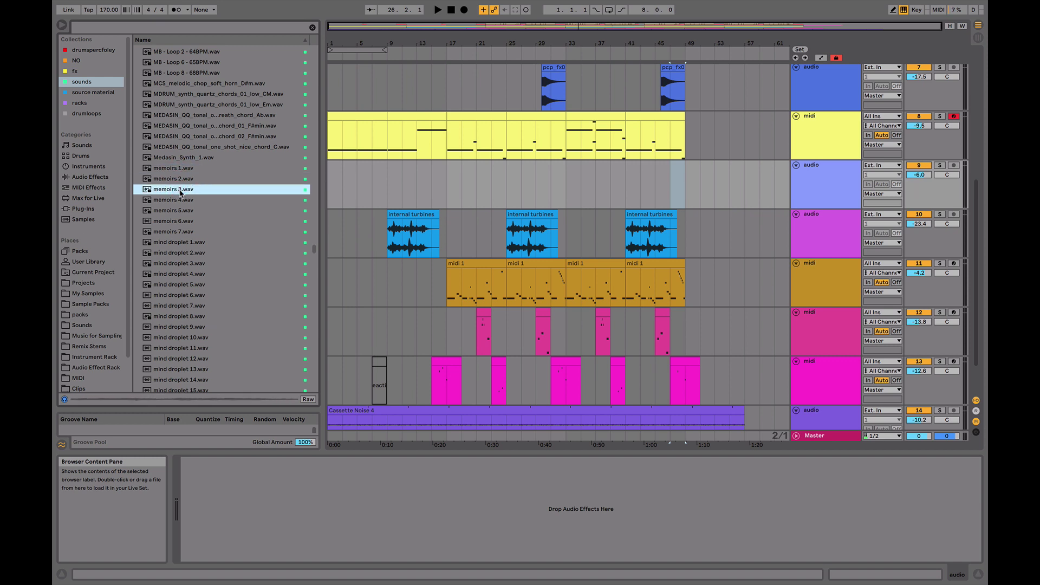
left_click(181, 200)
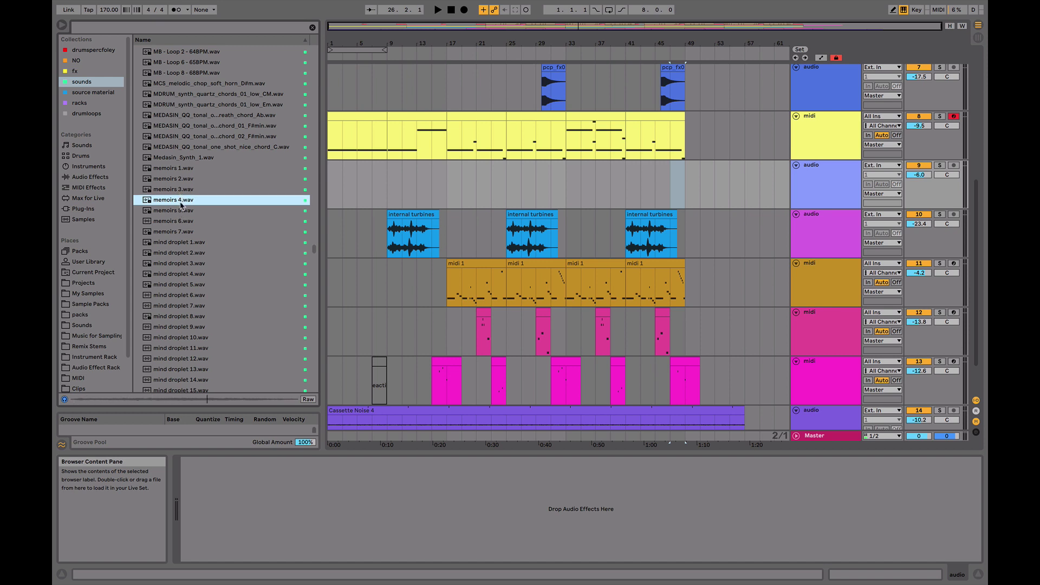
Place memoirs 4.wav on track 9 at bar 27, play it and turn off the clip's warping
left_click_drag(181, 203, 531, 173)
key("space")
key("space")
double_click(537, 185)
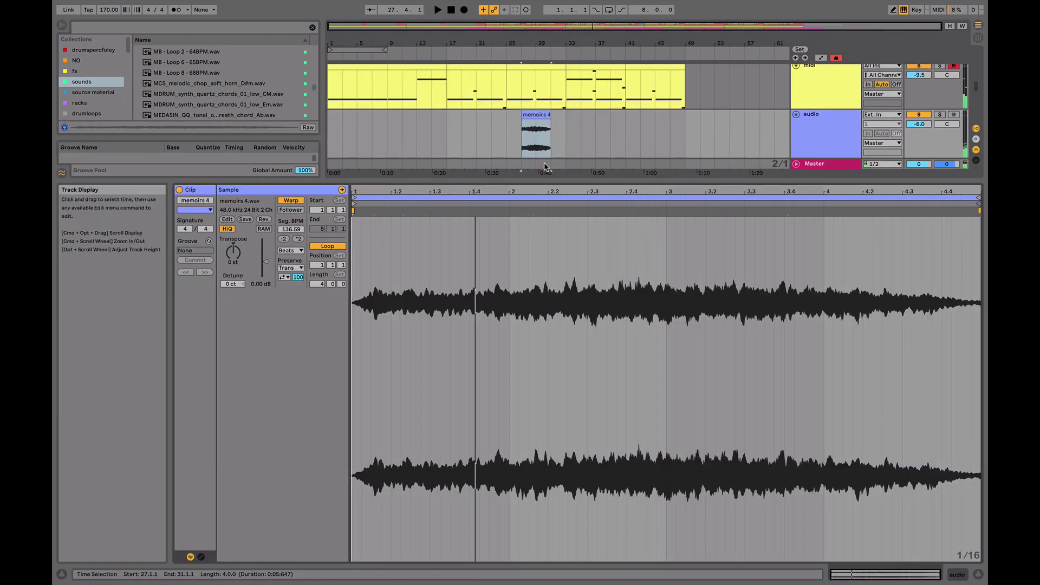
left_click(291, 200)
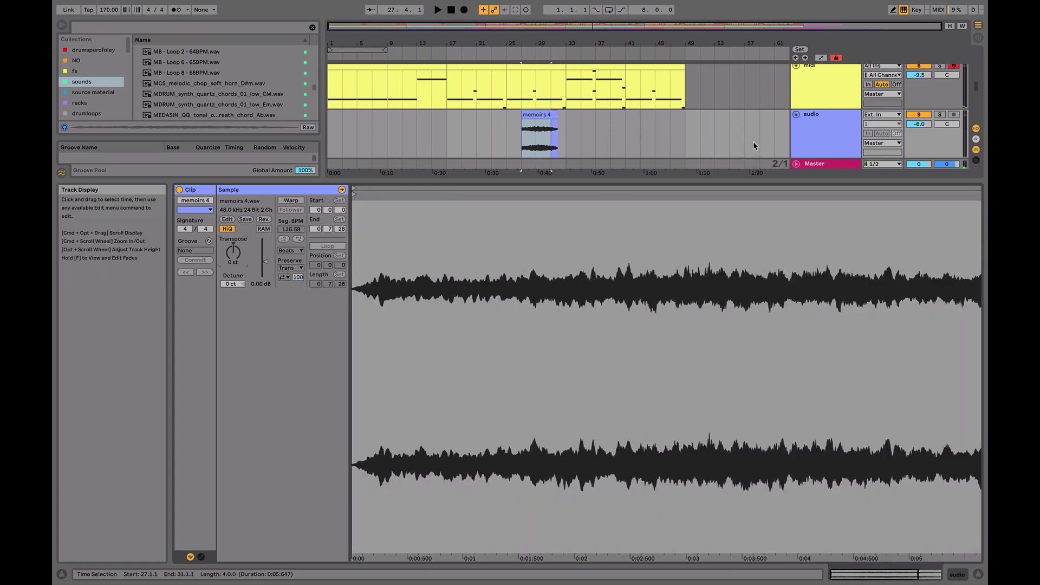
Lower track 9's volume to -10.1 dB and transpose the memoirs 4 clip to -6 st during playback
left_click_drag(919, 124, 920, 129)
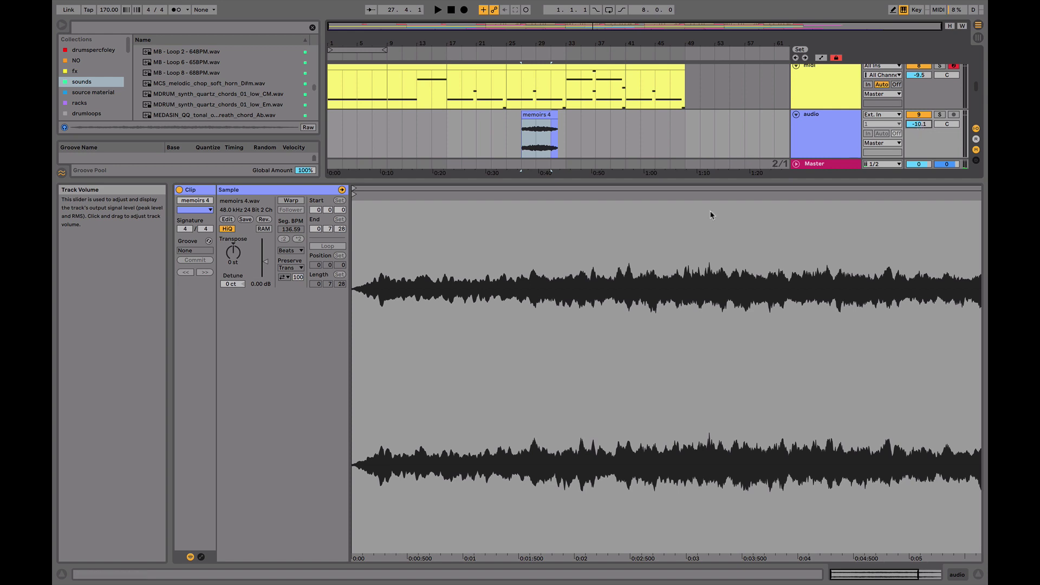
key("space")
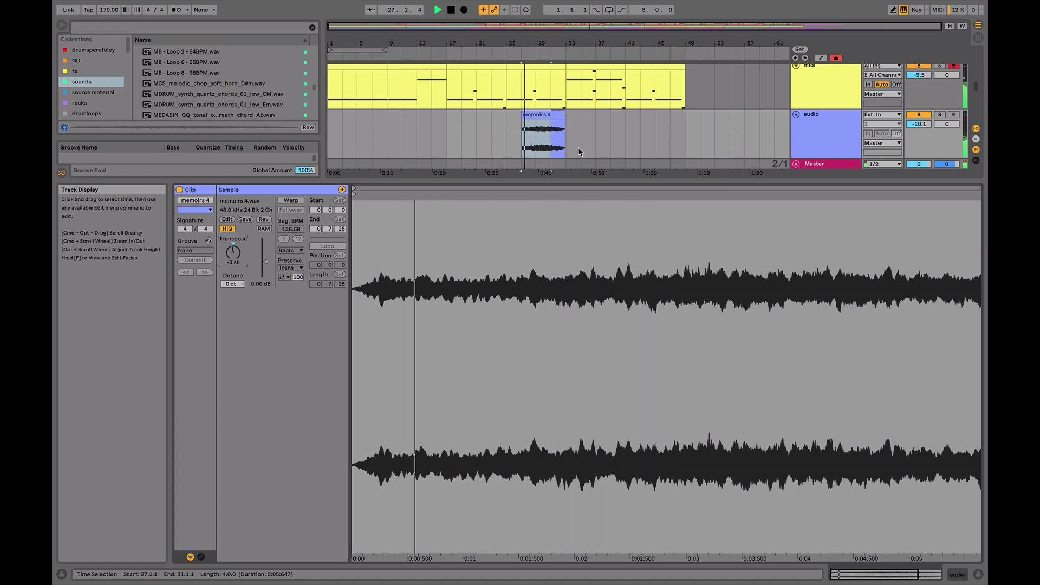
key("shift+Down")
type("-5")
key("Return")
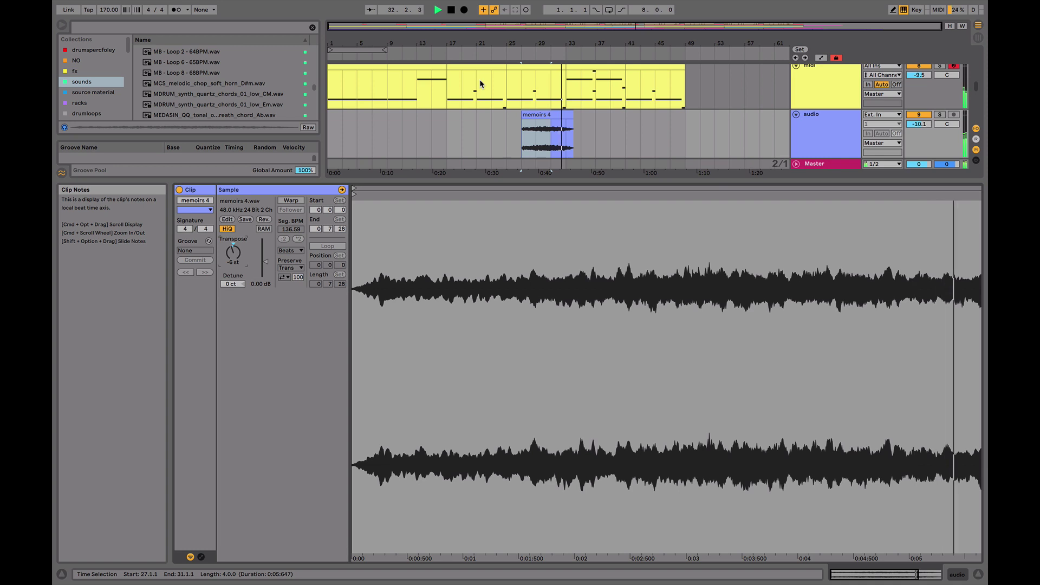
Replay the memoirs 4 clip and lower track 9's volume to -15.5 dB
left_click(530, 115)
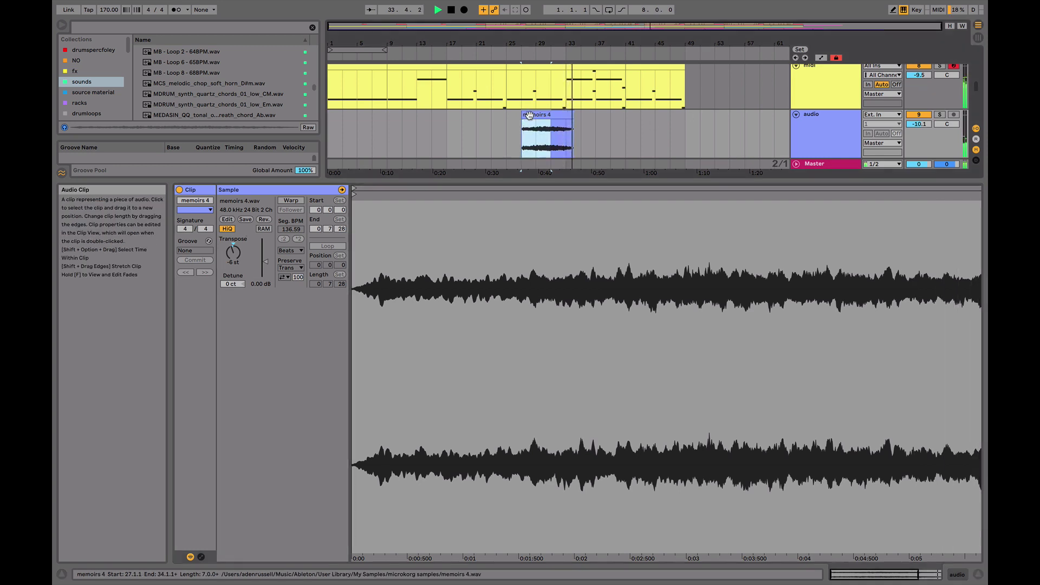
left_click(529, 115)
left_click_drag(474, 44, 474, 70)
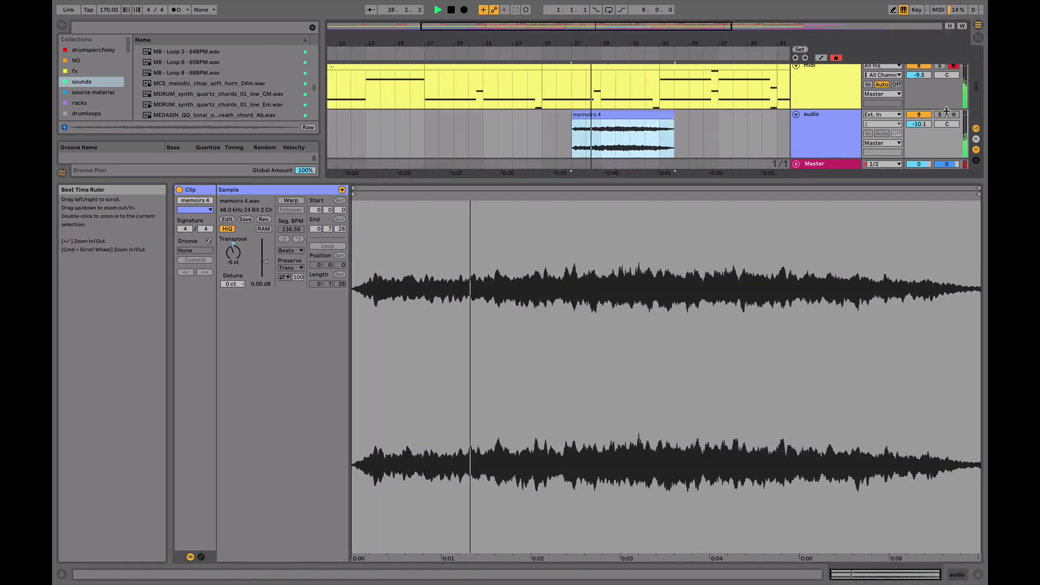
left_click_drag(919, 124, 920, 133)
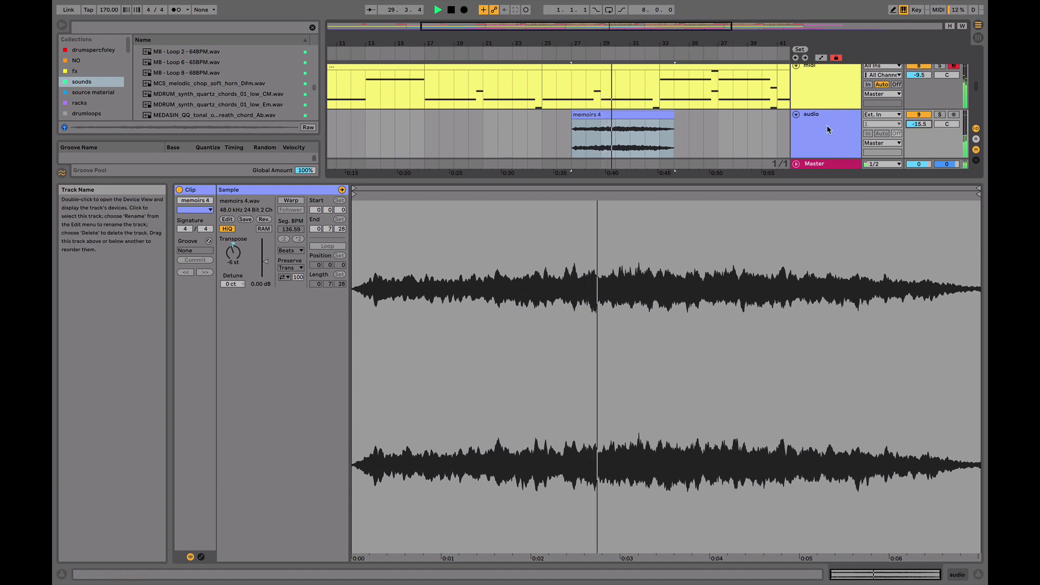
Move the memoirs 4 clip to bar 25 and give it a long fade-in and fade-out
left_click(834, 128)
scroll(726, 168, "up", 3)
left_click_drag(603, 202, 572, 204)
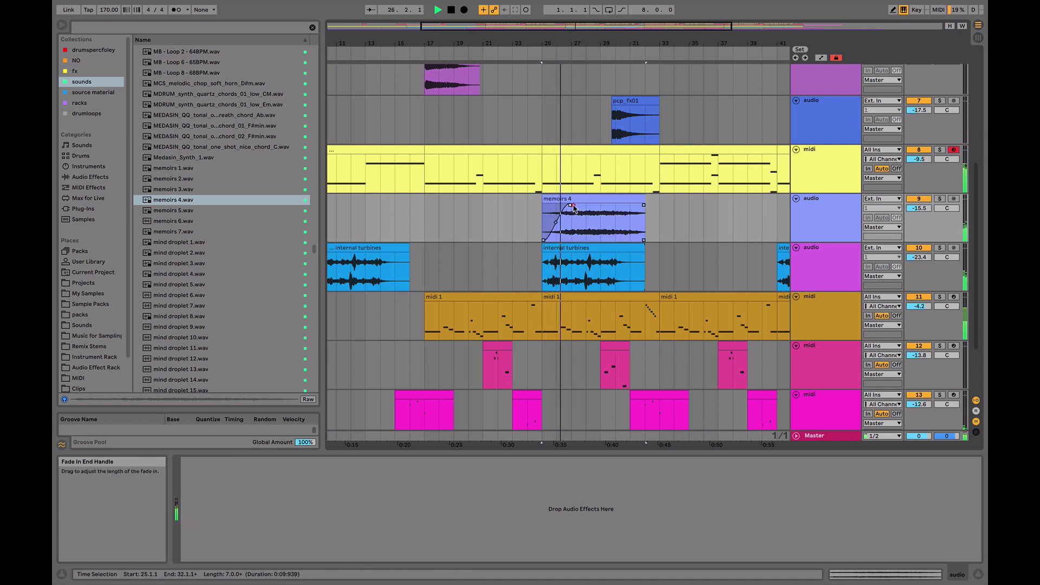
left_click_drag(574, 207, 590, 207)
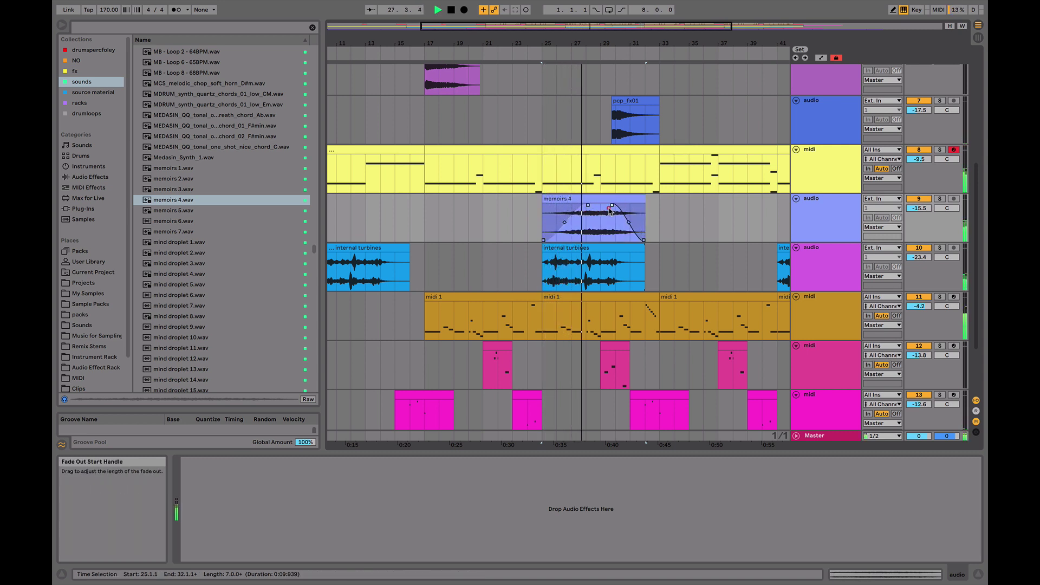
Add Channel EQ to track 9, set its High gain to -6.1 dB and replay the memoirs 4 clip
left_click(834, 215)
left_click(90, 176)
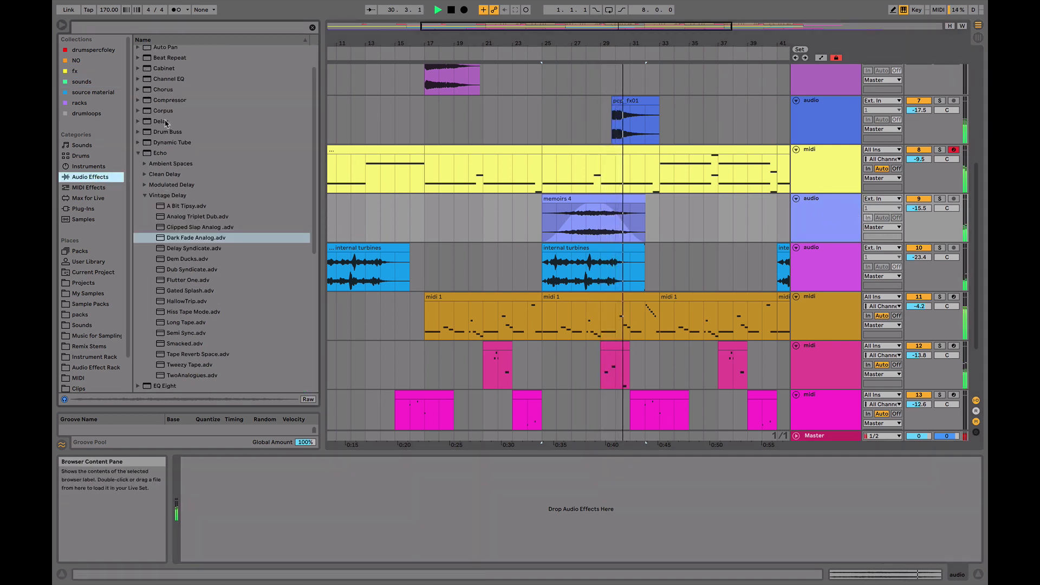
left_click_drag(162, 79, 355, 558)
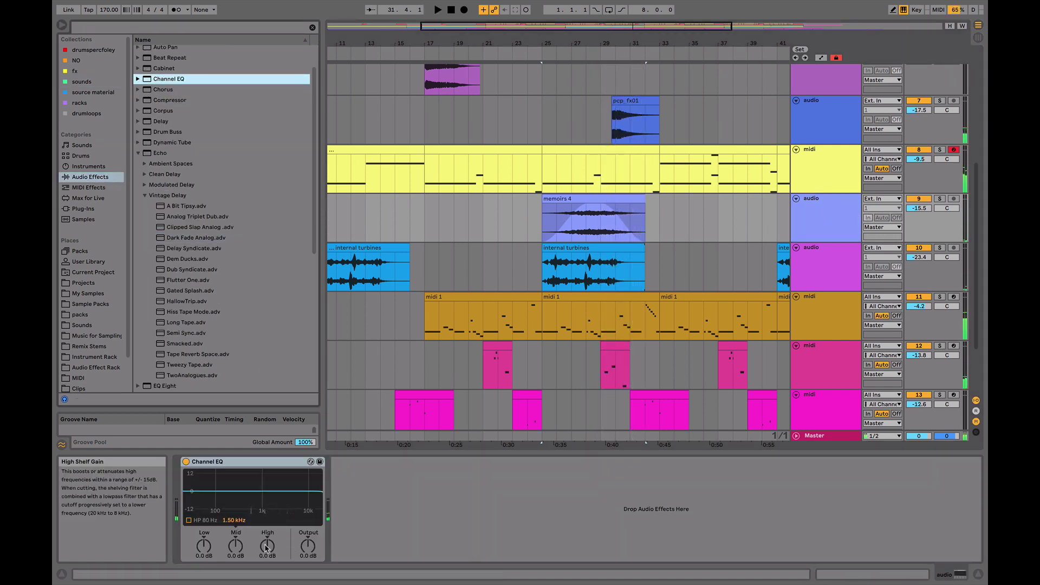
left_click_drag(266, 548, 266, 561)
key("space")
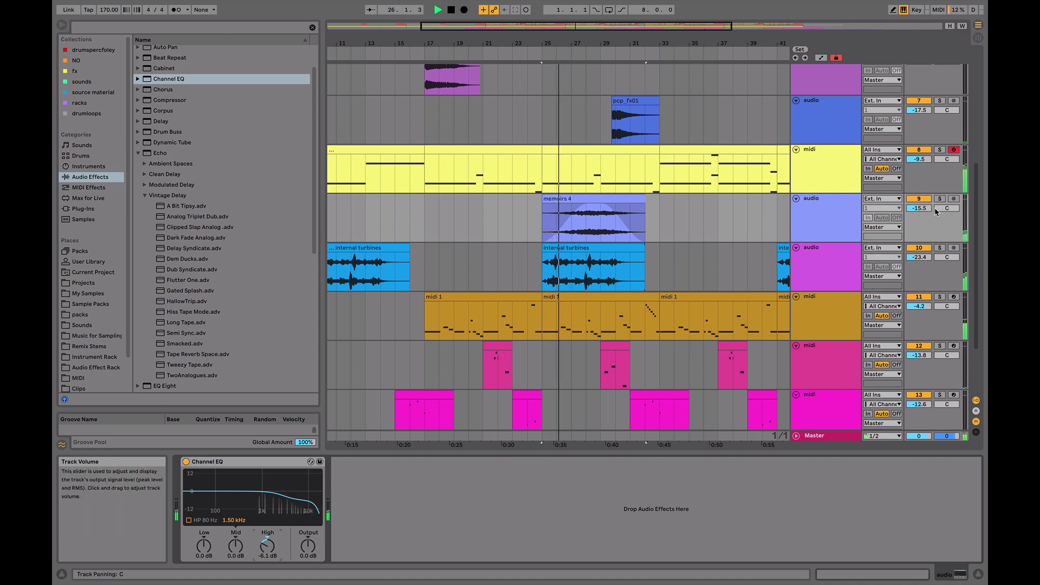
Add Auto Pan to track 9 with Amount 33.3% and Rate 0.34 Hz, and lower the track's volume to -16.0 dB
scroll(181, 104, "up", 3)
double_click(166, 81)
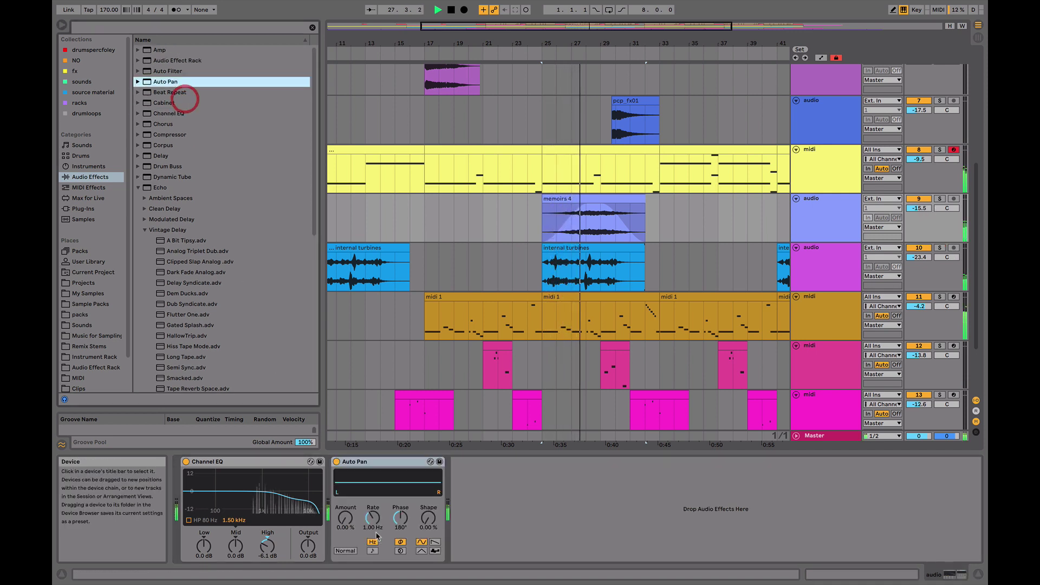
left_click_drag(373, 518, 373, 528)
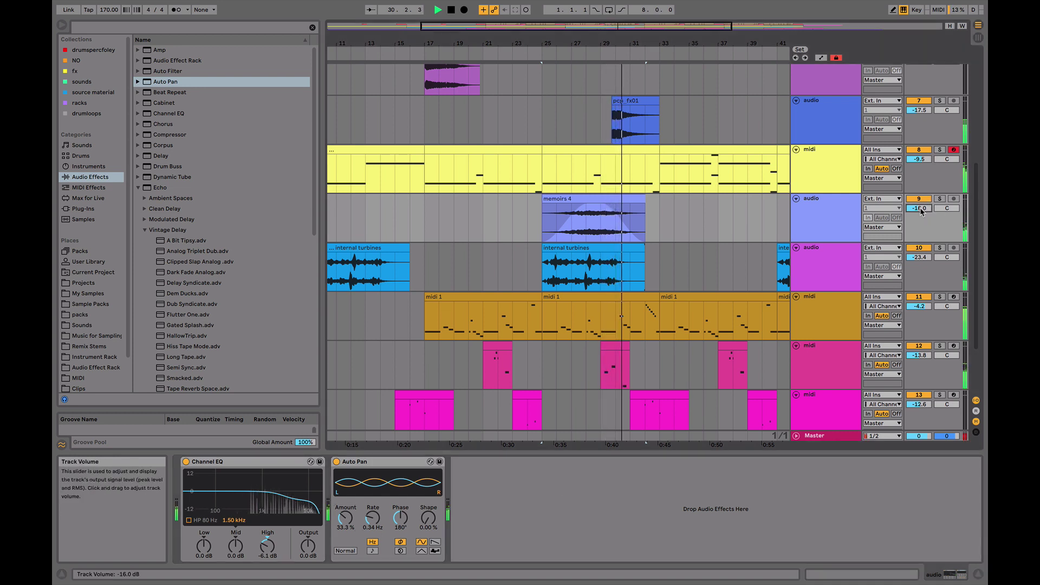
Replay the track from bar 25 and review how the memoirs 4 clip sits against the breaks and other parts
key("space")
left_click(545, 215)
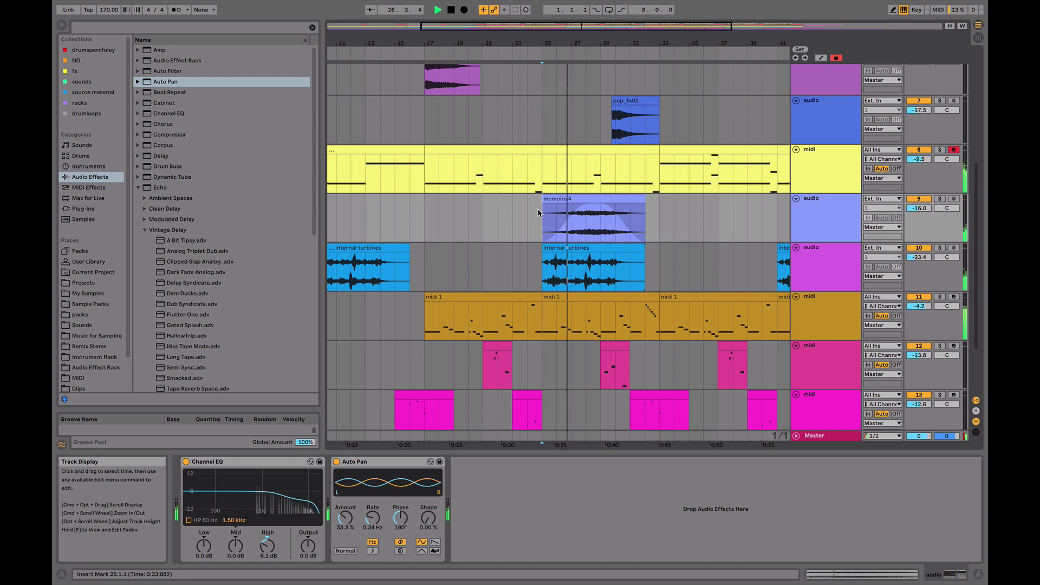
key("space")
scroll(537, 209, "up", 5)
left_click_drag(561, 46, 434, 152)
left_click(435, 153)
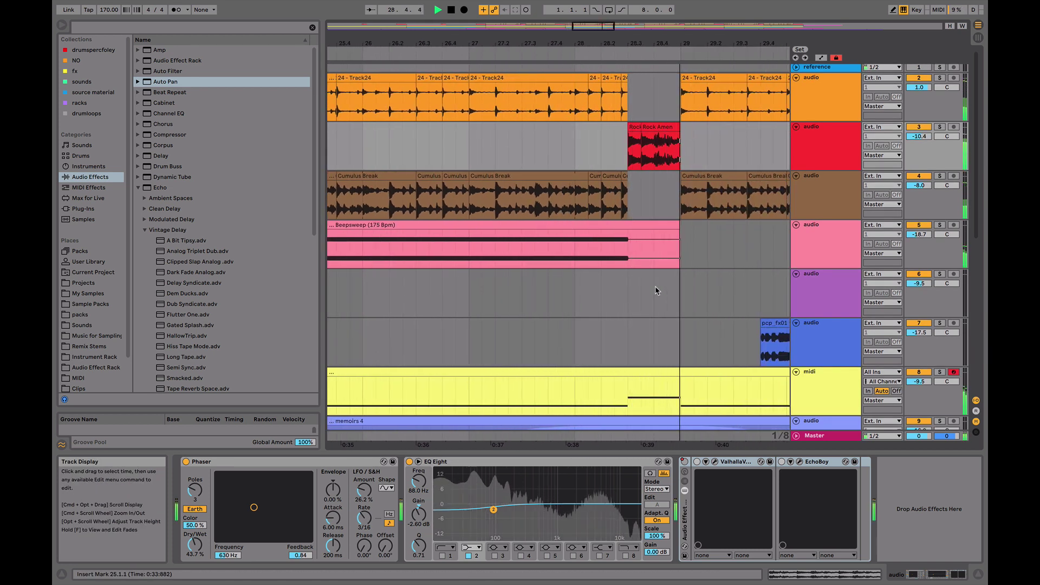
left_click_drag(603, 46, 603, 64)
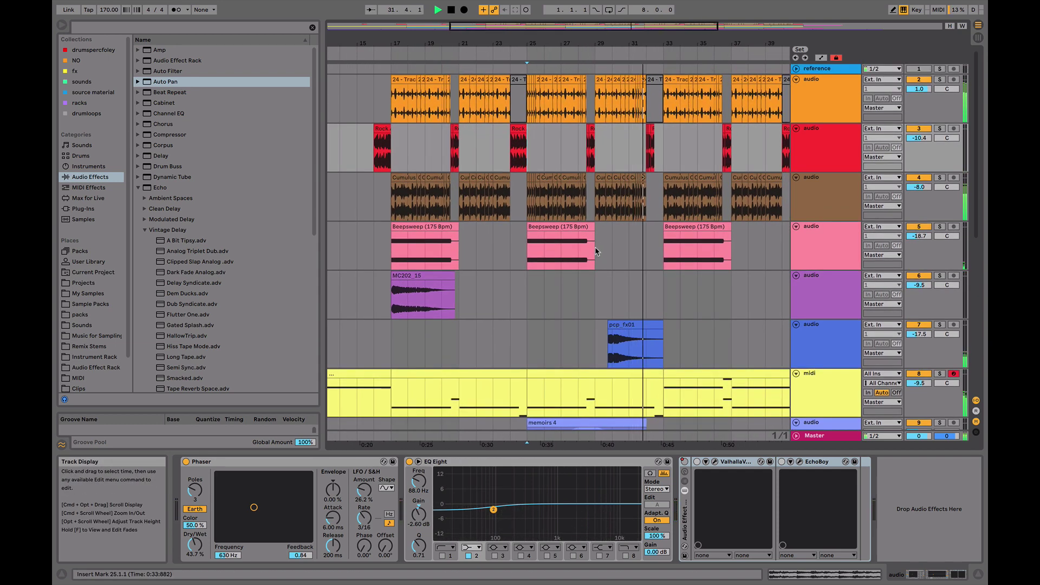
scroll(598, 251, "left", 5)
scroll(591, 254, "down", 5)
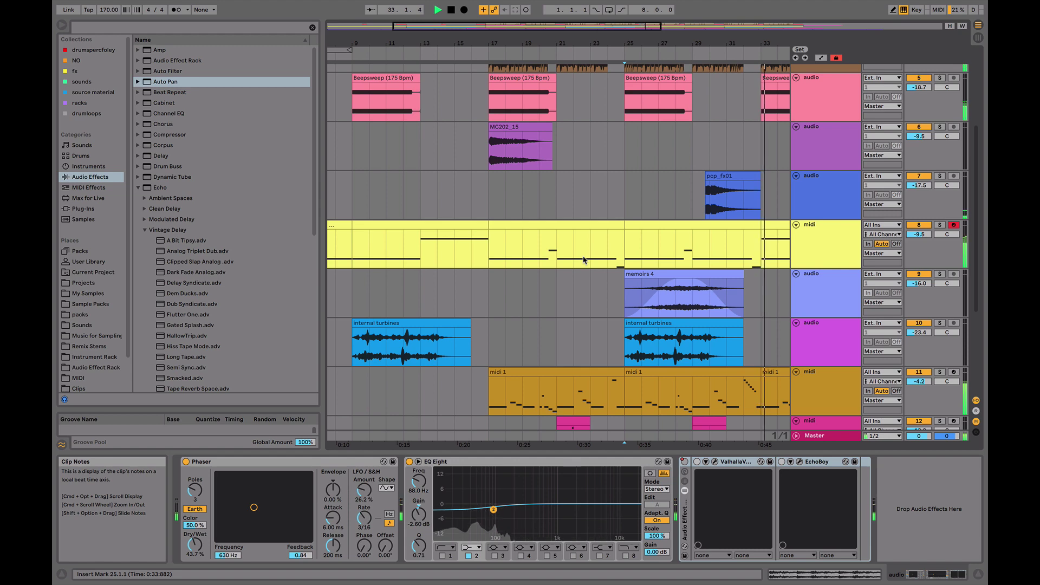
Play from bar 16 and look over the whole arrangement across all tracks
left_click(472, 190)
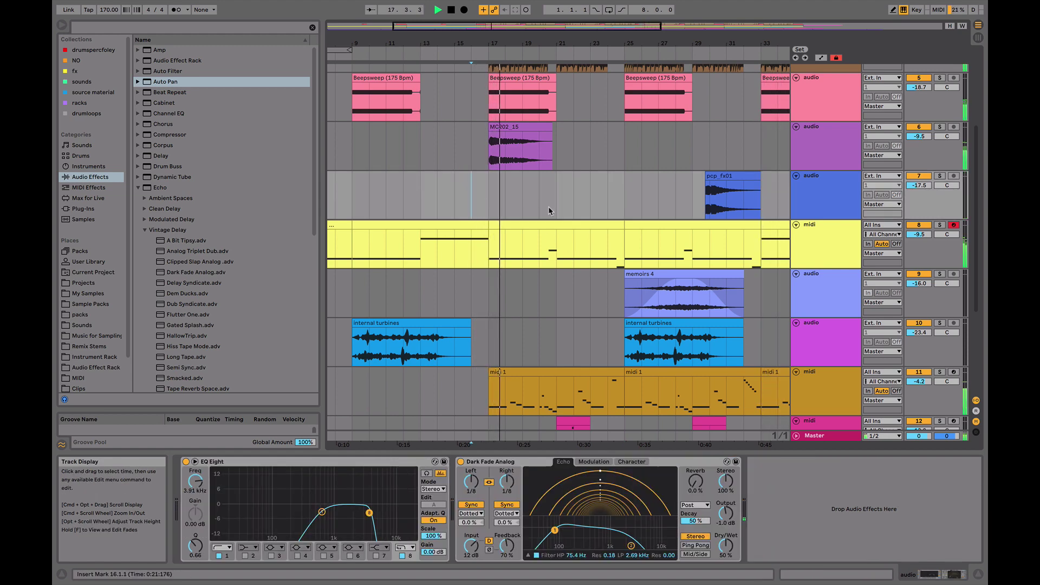
scroll(555, 209, "up", 5)
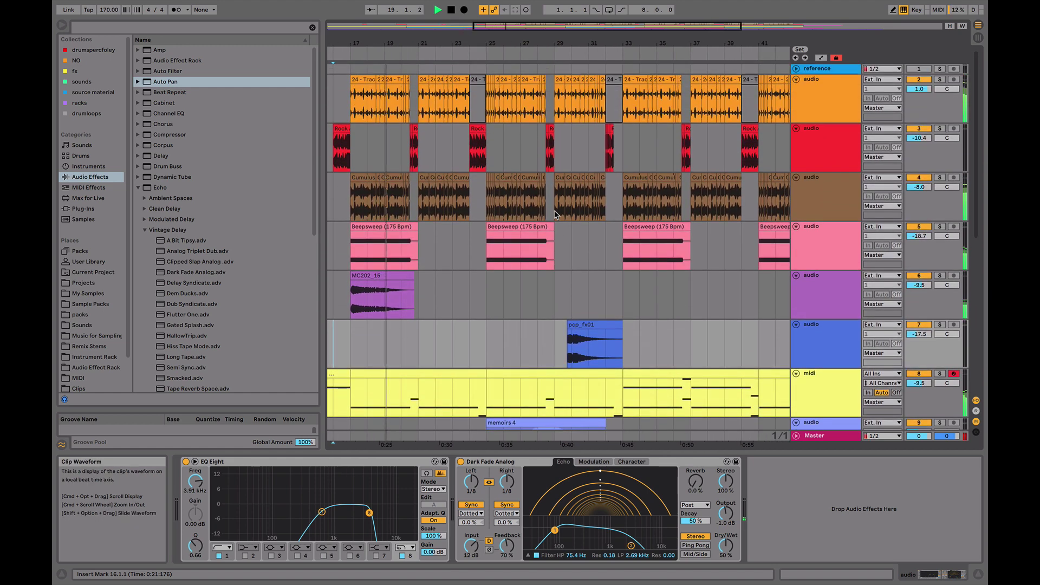
scroll(575, 215, "down", 8)
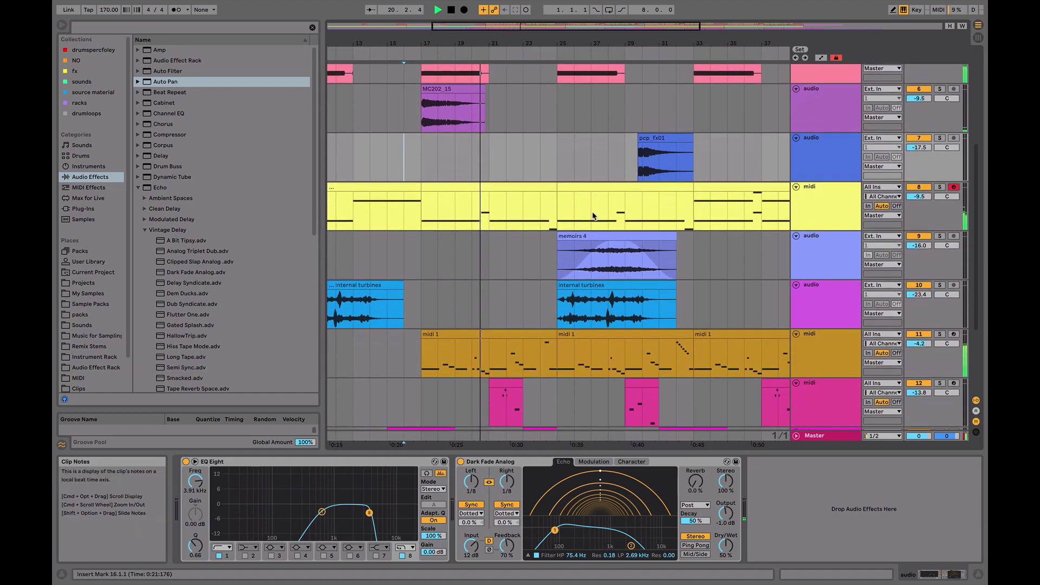
scroll(593, 213, "right", 10)
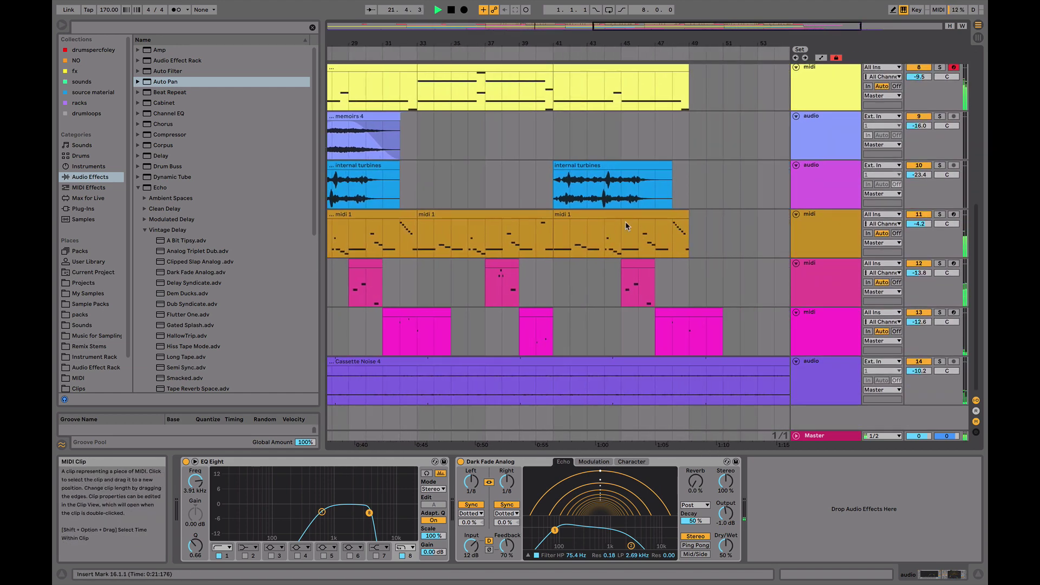
scroll(659, 49, "down", 5)
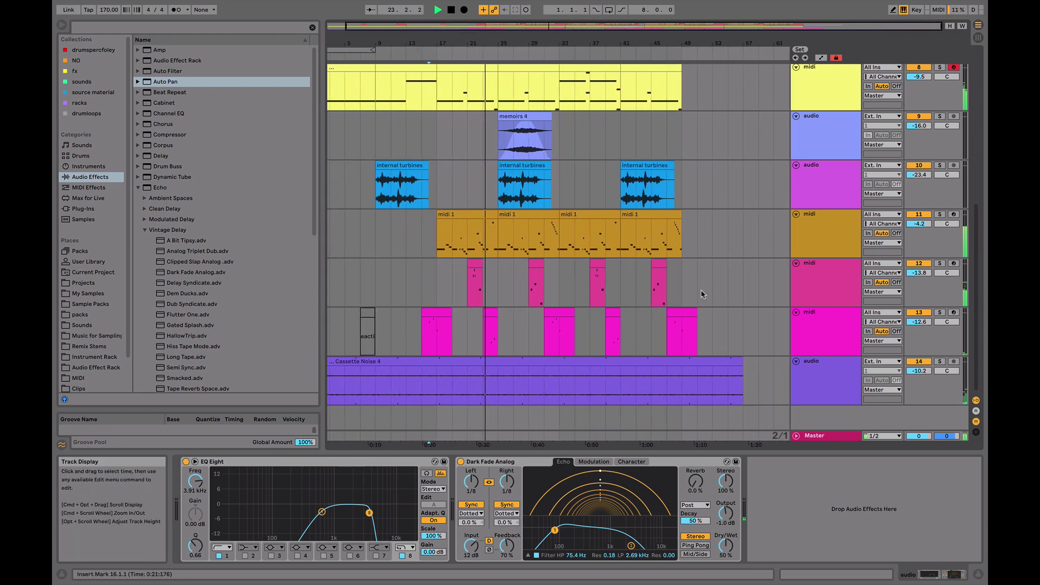
scroll(682, 292, "up", 8)
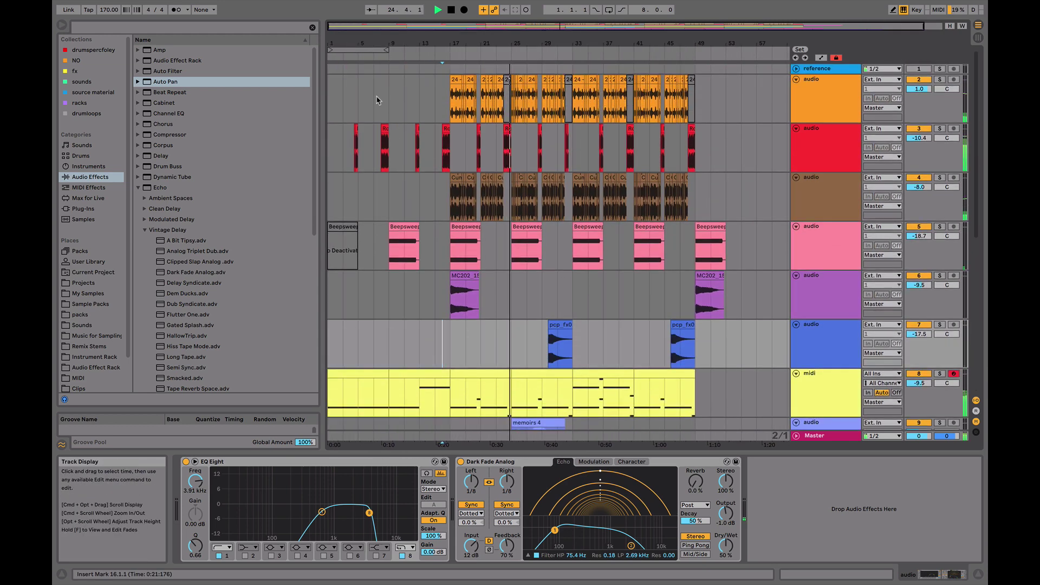
Copy the intro section from bar 1 to bar 17 on tracks 2 to 13 and paste it at bar 49
left_click(369, 372)
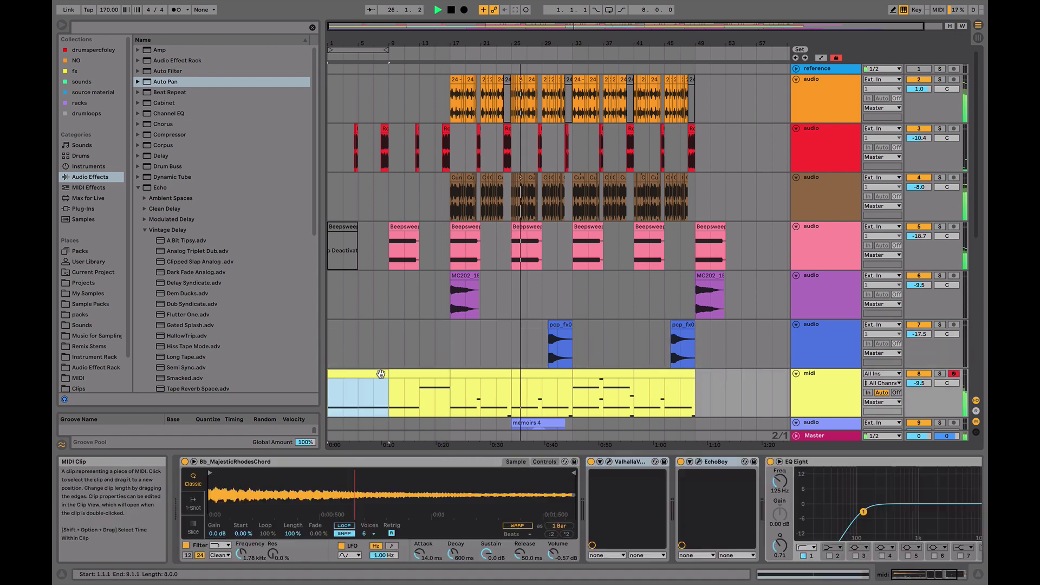
left_click(432, 374, "shift")
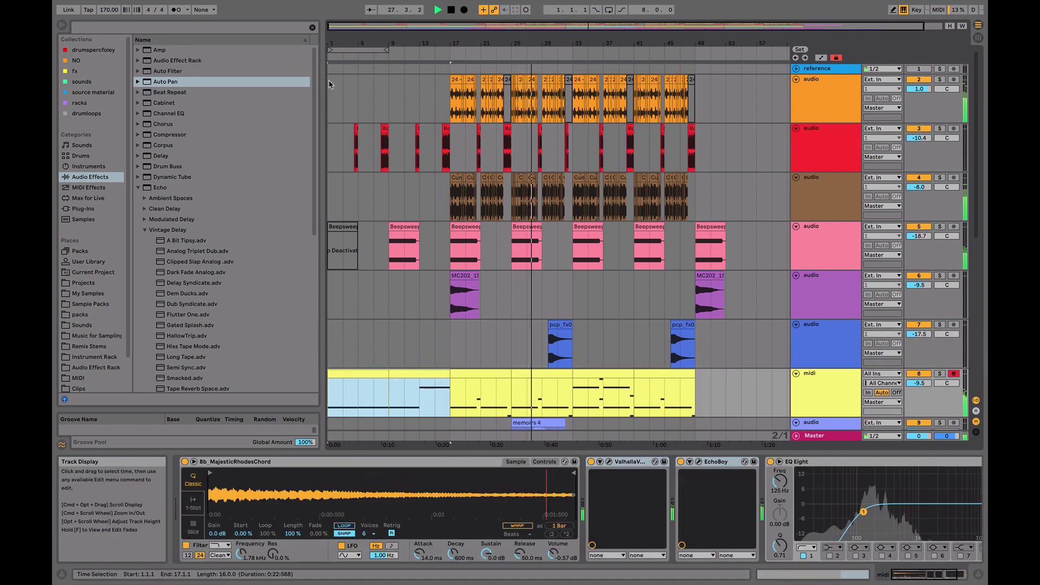
left_click(331, 82)
scroll(332, 82, "down", 10)
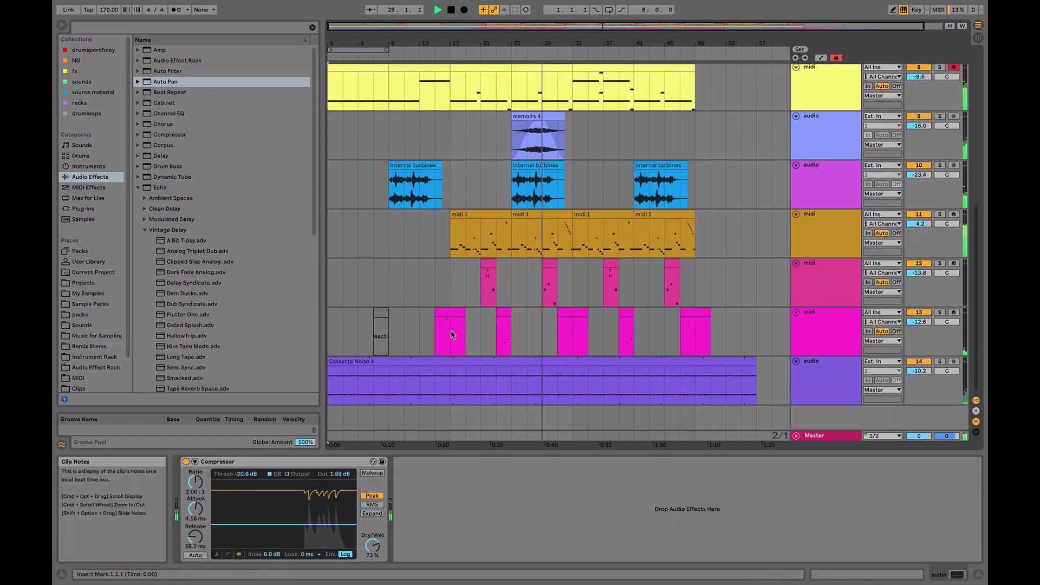
left_click(448, 320, "shift")
scroll(727, 100, "up", 10)
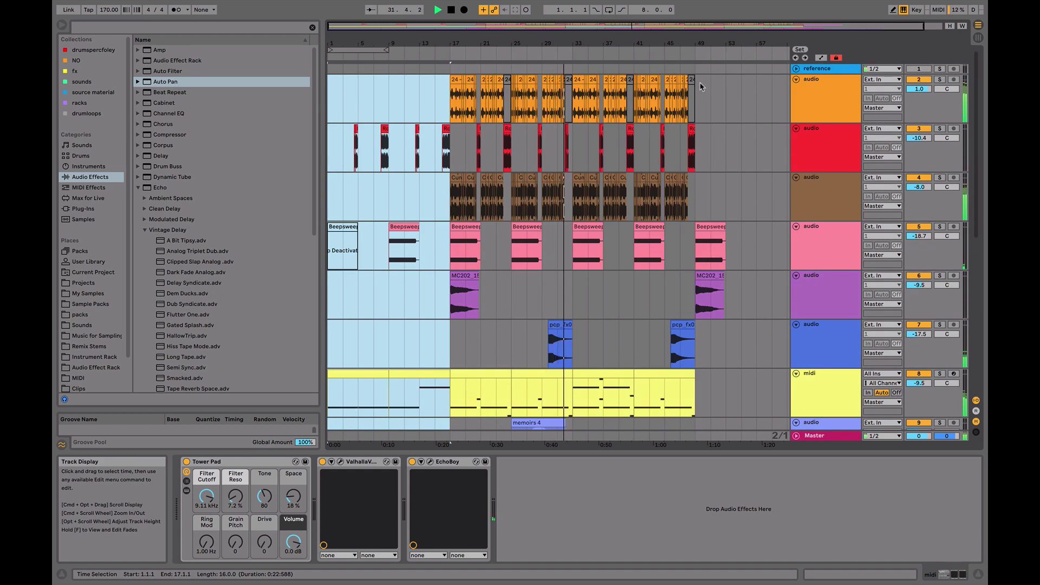
left_click(702, 87)
key("super+a")
key("super+d")
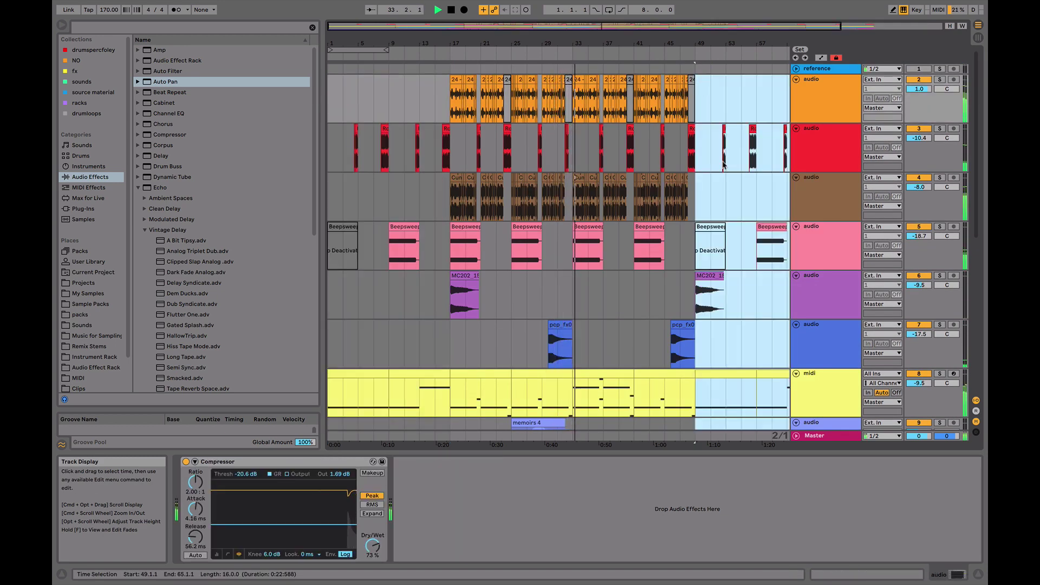
Put an active Beepsweep clip in place of the deactivated one at bar 49 and extend the Cassette Noise 4 clip to bar 81
left_click(410, 226)
left_click(714, 247)
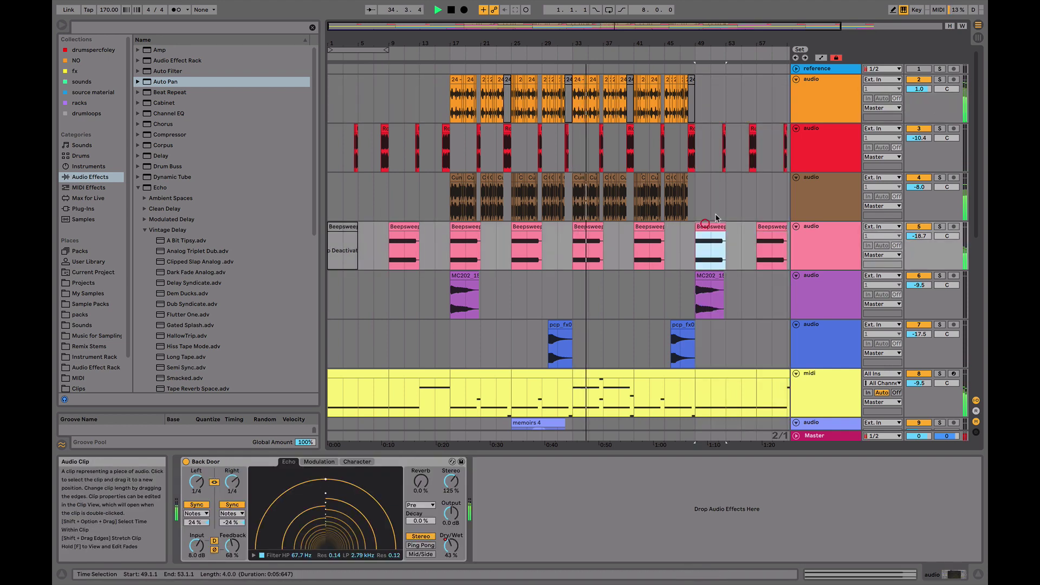
scroll(724, 217, "down", 5)
scroll(724, 210, "down", 5)
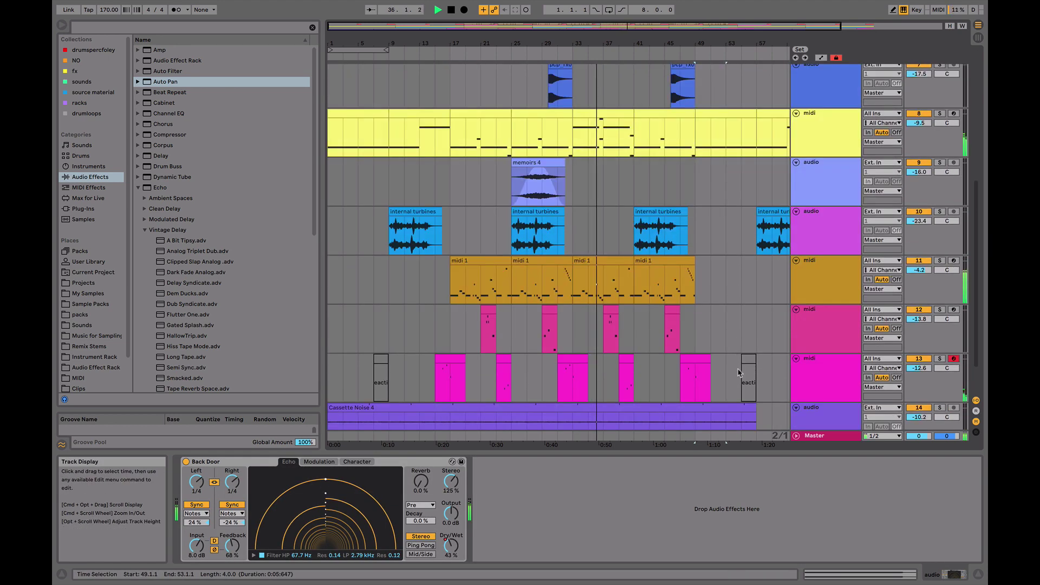
mouse_move(757, 417)
left_mouse_down()
mouse_move(835, 407)
mouse_move(749, 412)
left_mouse_up()
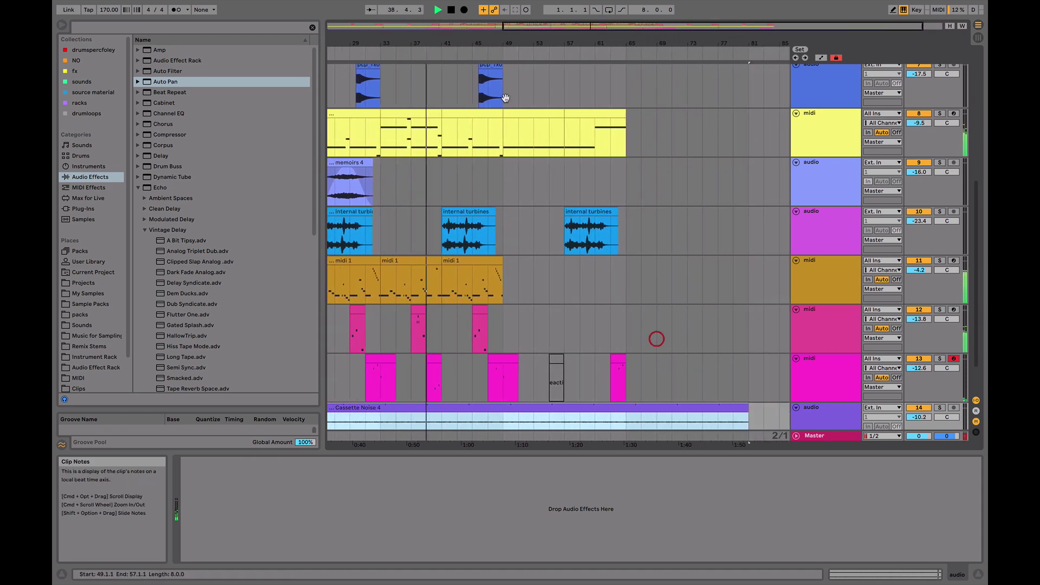
Duplicate track 12's MIDI section between bars 33 and 49 so it fills bars 49 to 65
scroll(624, 329, "left", 5)
left_click_drag(629, 313, 504, 314)
key("super+d")
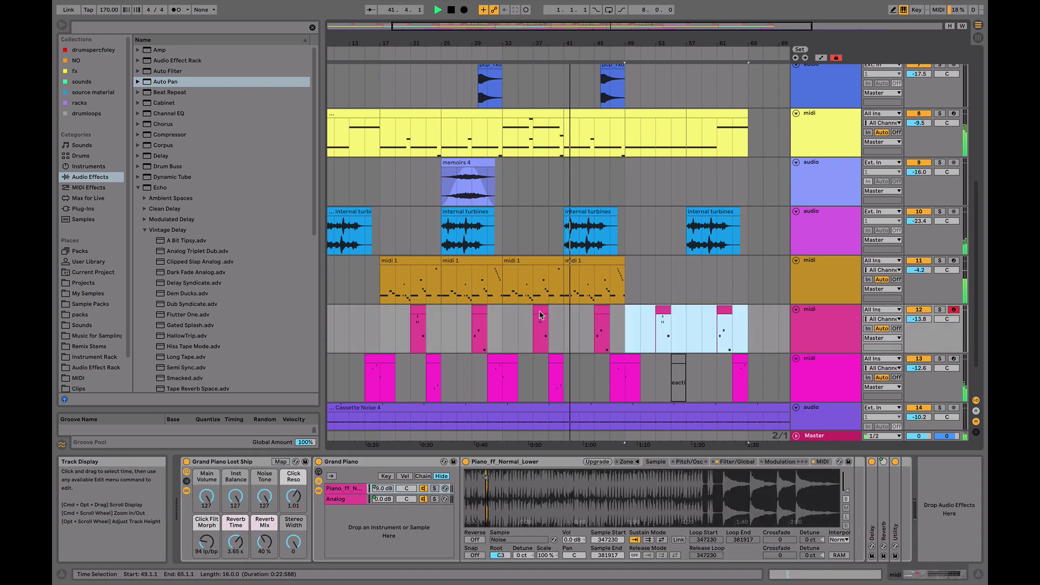
Duplicate track 9's bars 17 to 33 twice, repeating the memoirs 4 clip at bars 41 and 57
left_click_drag(501, 172, 446, 174)
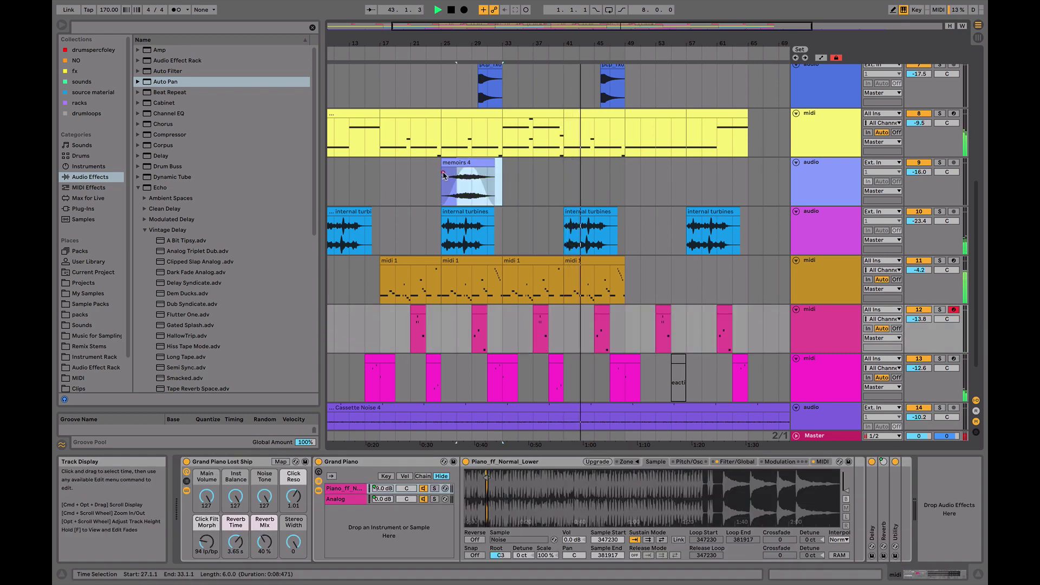
left_click(452, 174)
left_click_drag(507, 187, 383, 181)
key("super+d")
key("super+d")
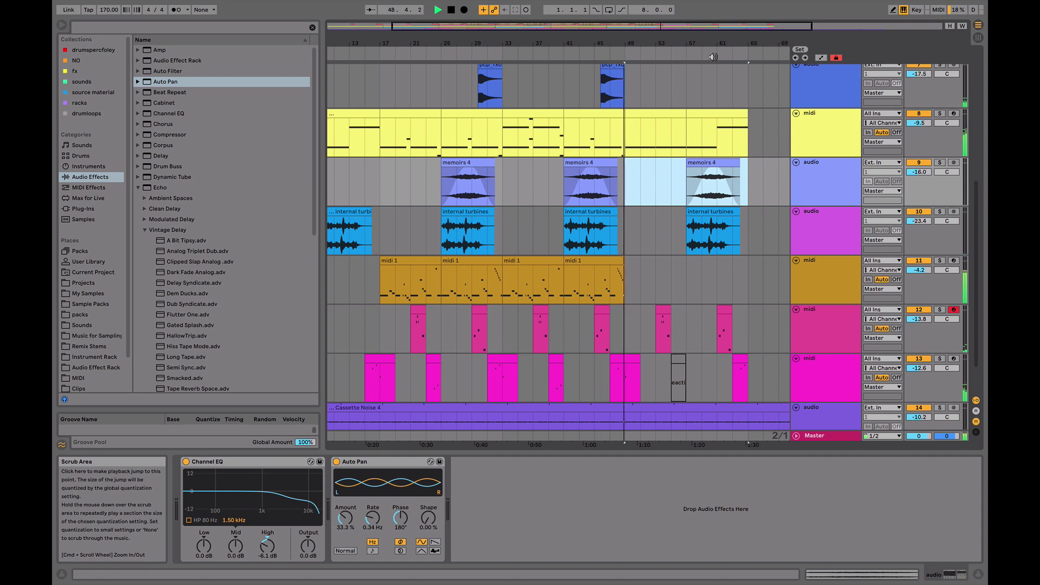
Lower track 6's volume to -10.0 dB during playback
scroll(960, 191, "up", 6)
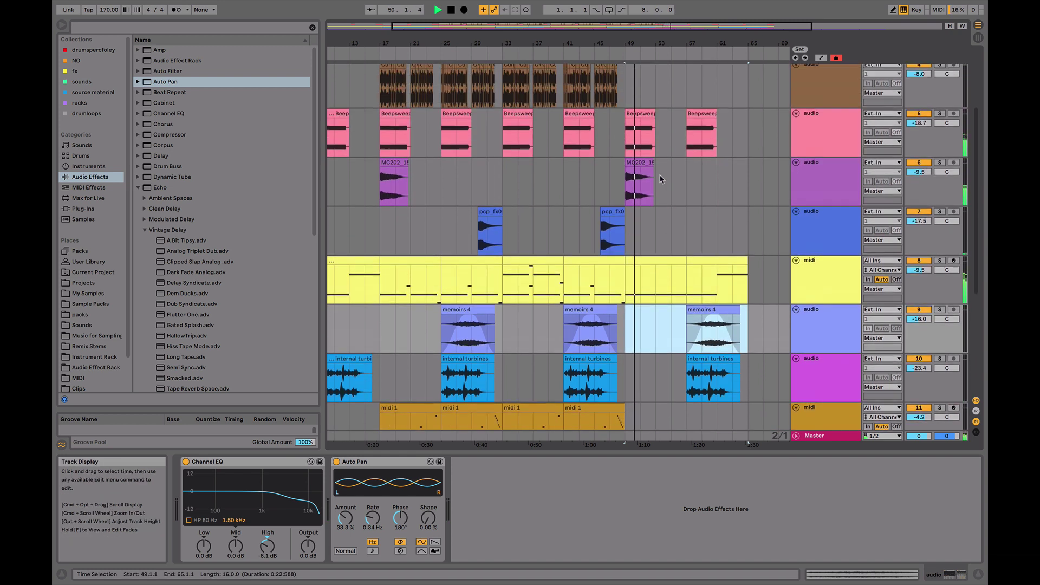
left_click_drag(919, 178, 920, 181)
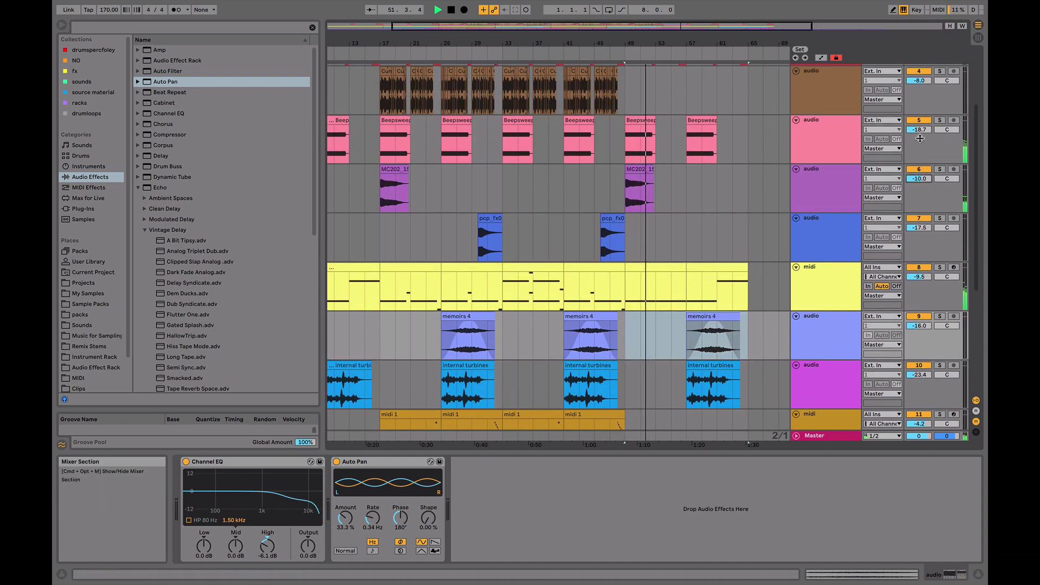
Review the new section from bar 49 to bar 65 across all tracks while it plays
scroll(718, 229, "down", 7)
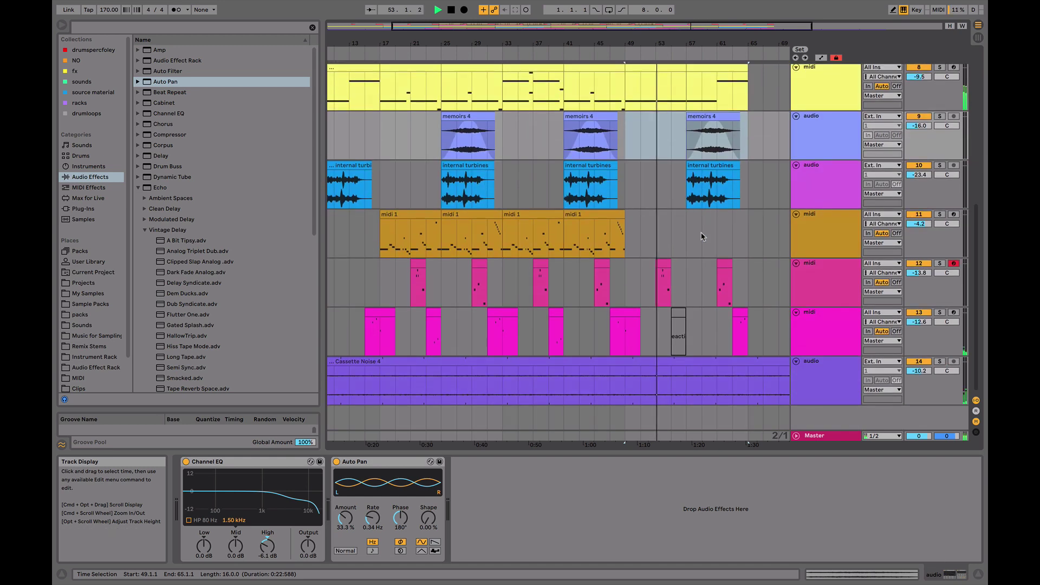
scroll(702, 236, "up", 10)
left_click(755, 129)
scroll(756, 129, "left", 2)
scroll(645, 148, "up", 2)
scroll(645, 148, "right", 1)
scroll(644, 147, "up", 1)
scroll(644, 149, "left", 2)
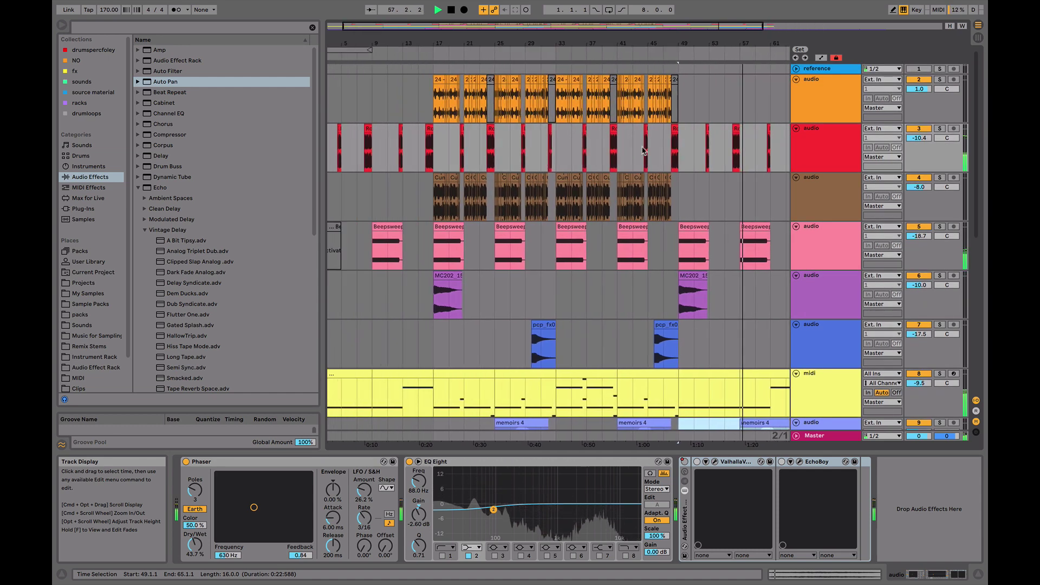
scroll(644, 150, "right", 2)
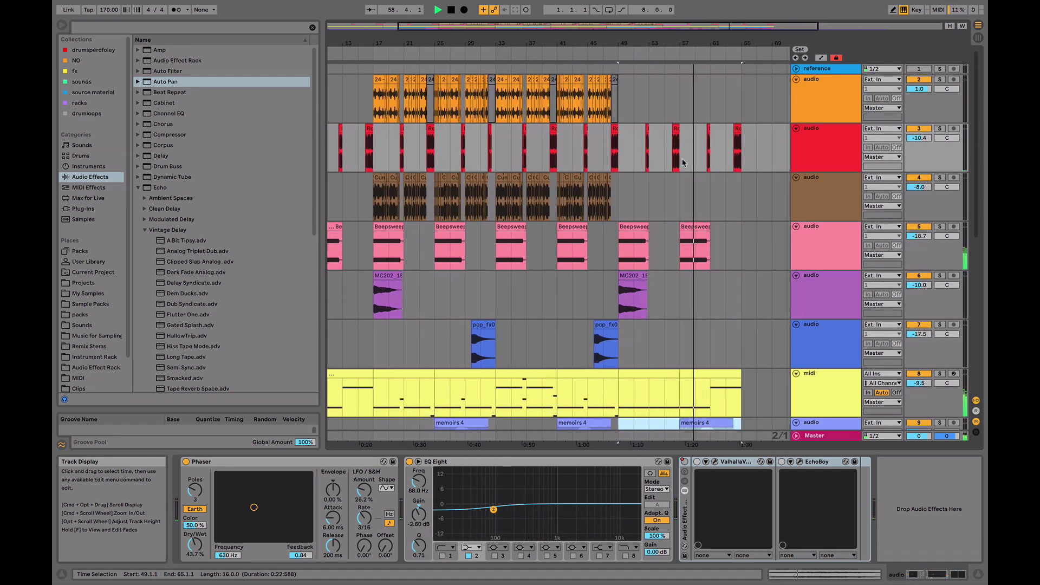
scroll(721, 173, "down", 10)
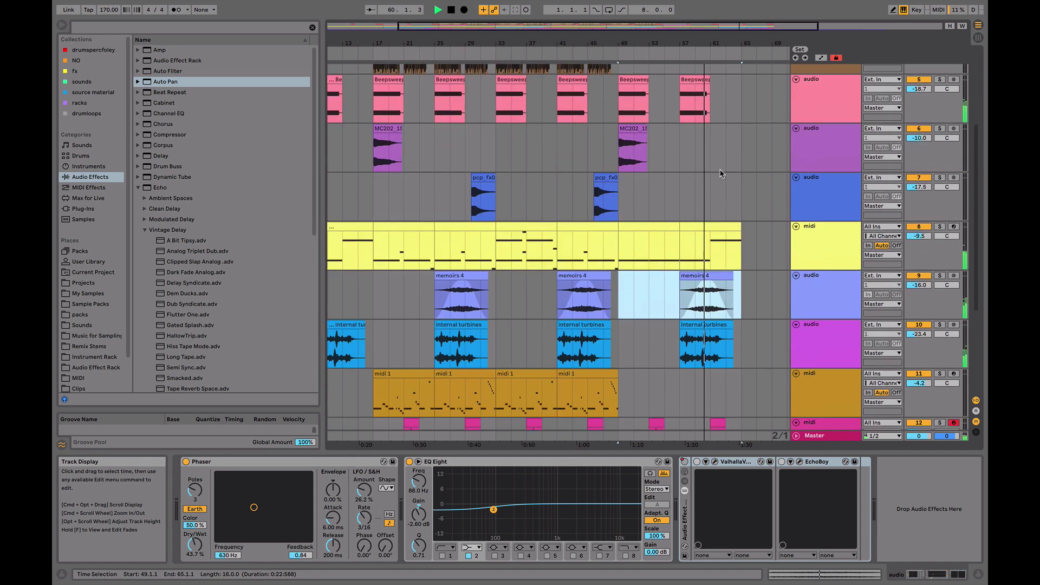
Copy track 11's last midi 1 clip to bar 57 and trim the copy's start to bar 64
left_click(588, 233)
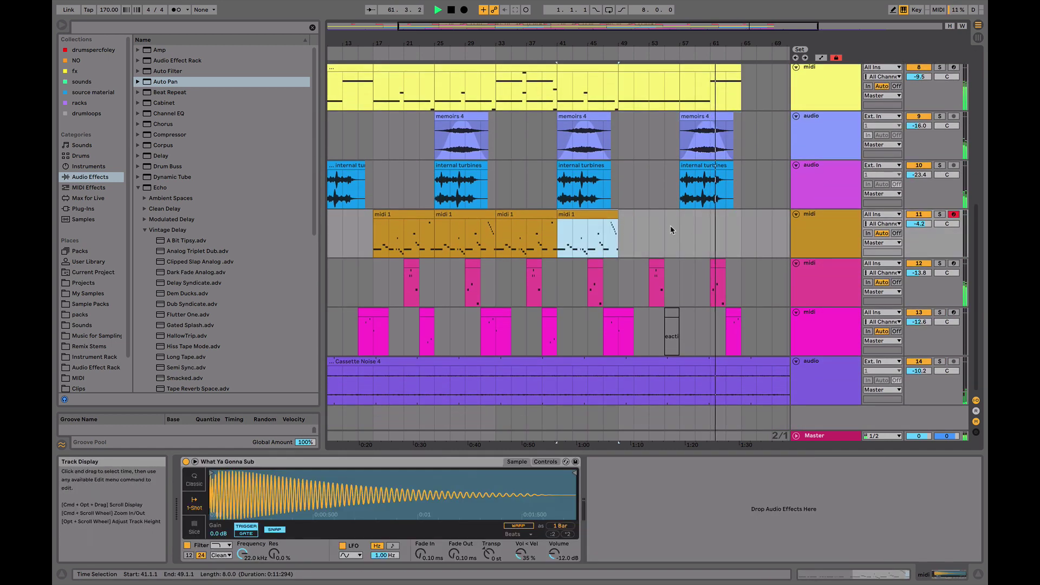
left_click(677, 228)
left_click_drag(599, 217, 722, 217)
key("z")
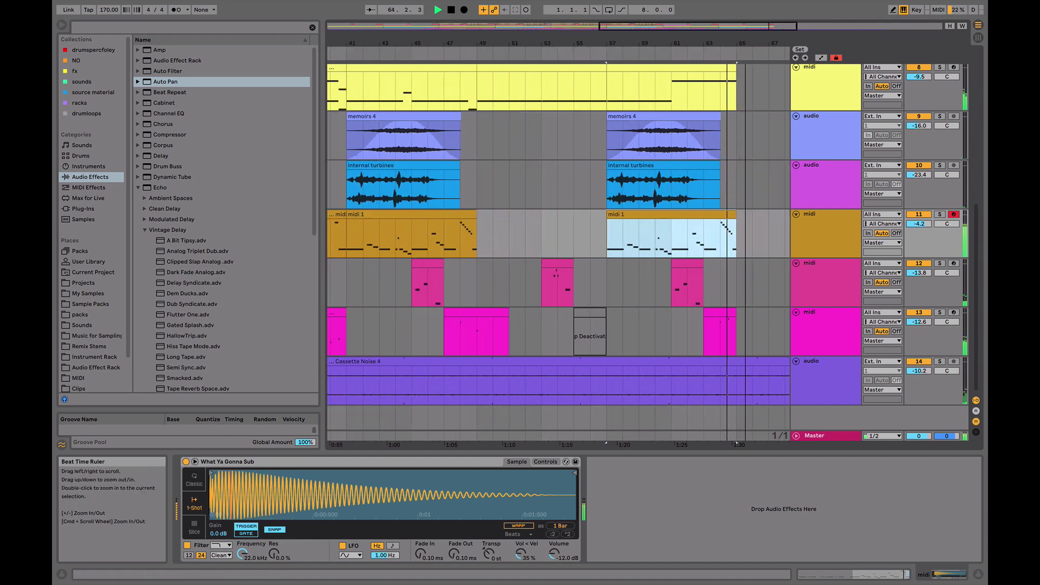
left_click_drag(422, 216, 686, 215)
Copy bars 17 to 49 of tracks 2 through 13 and paste them at bar 65
scroll(703, 106, "up", 10)
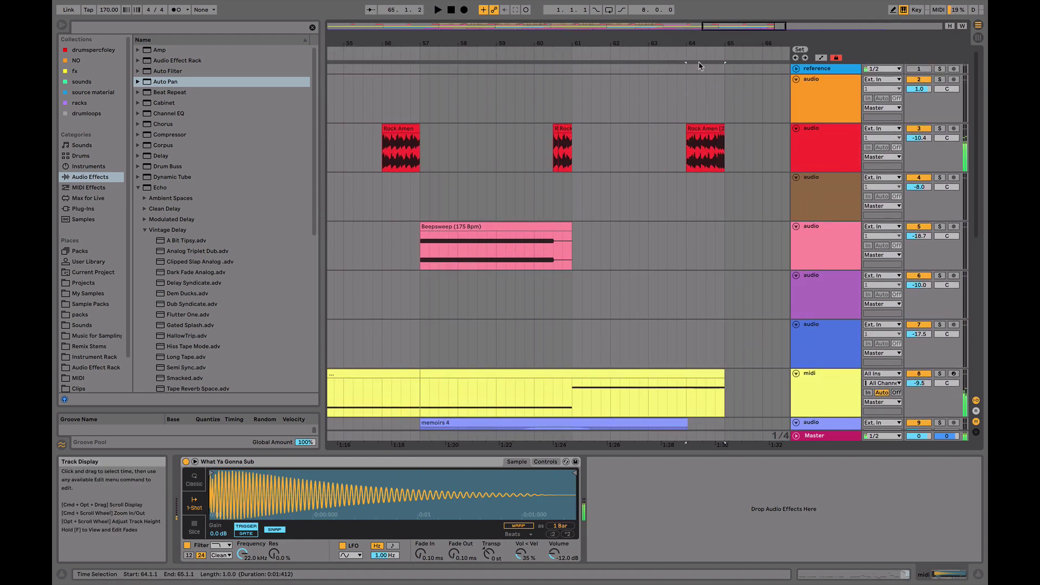
key("x")
key("space")
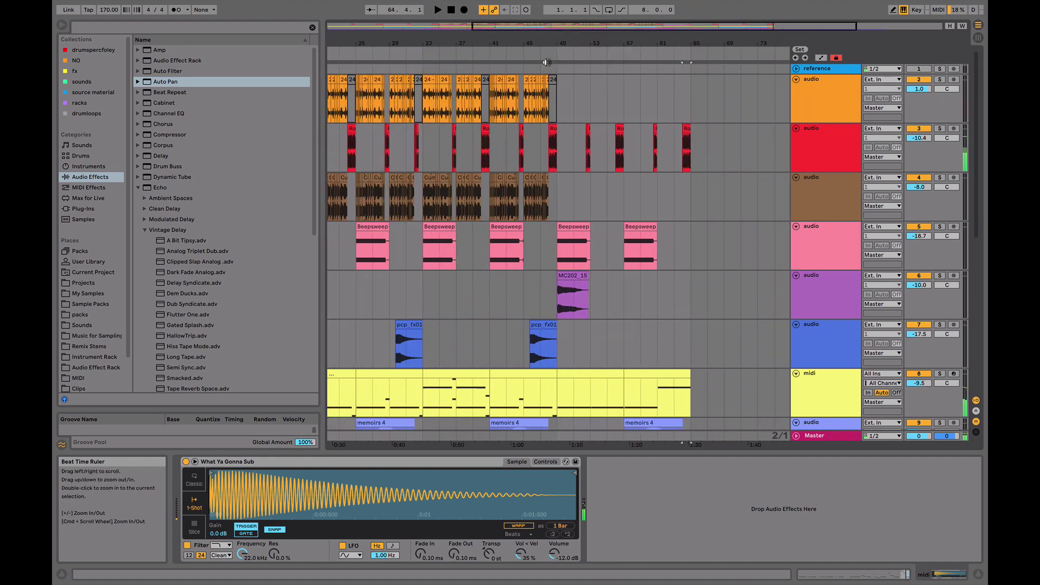
left_click(440, 75)
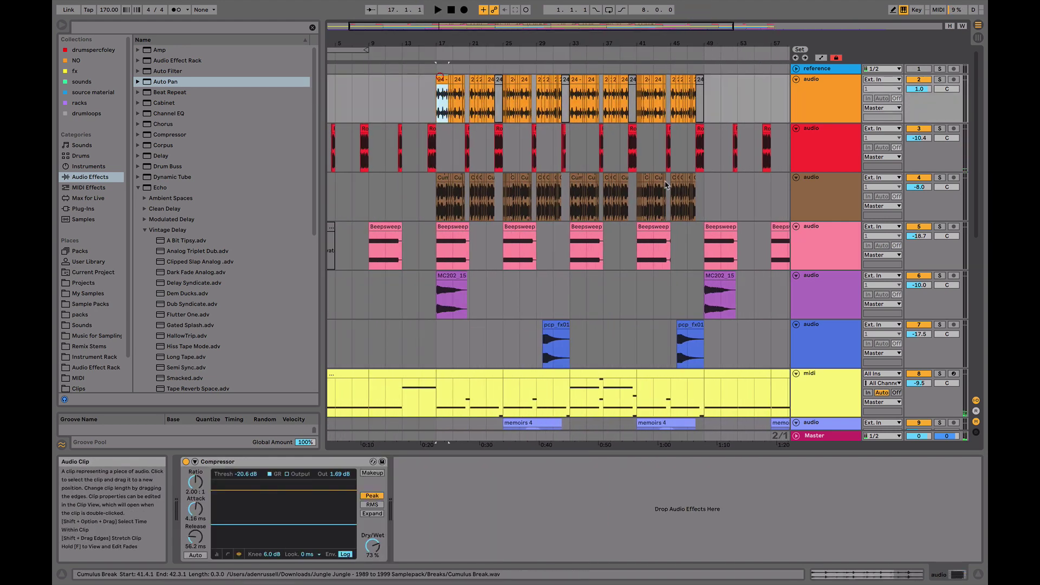
scroll(699, 244, "down", 8)
left_click(704, 340, "shift")
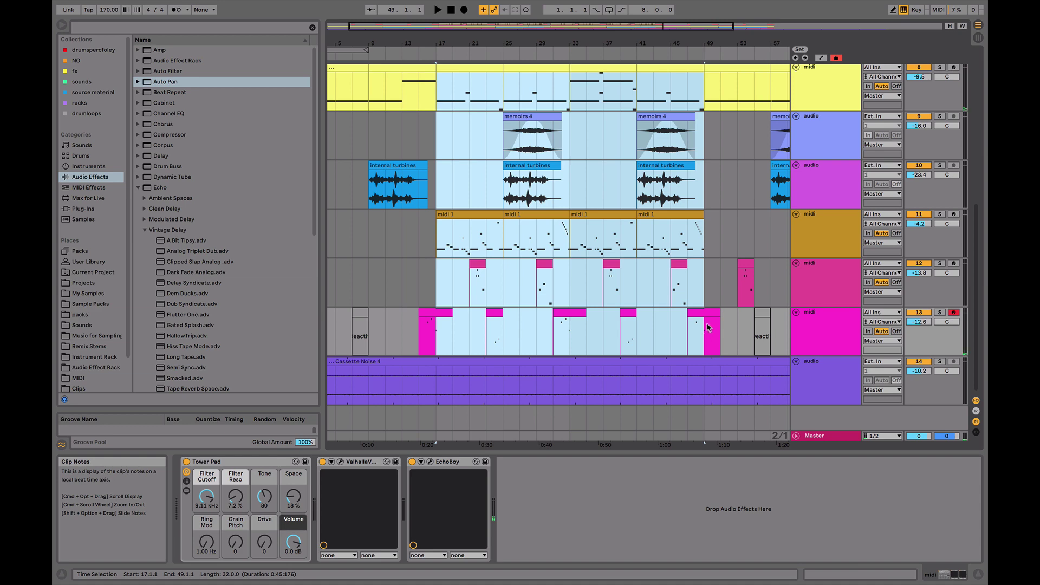
scroll(712, 308, "right", 10)
scroll(650, 217, "up", 7)
left_click(589, 96)
key("super+v")
scroll(593, 105, "down", 8)
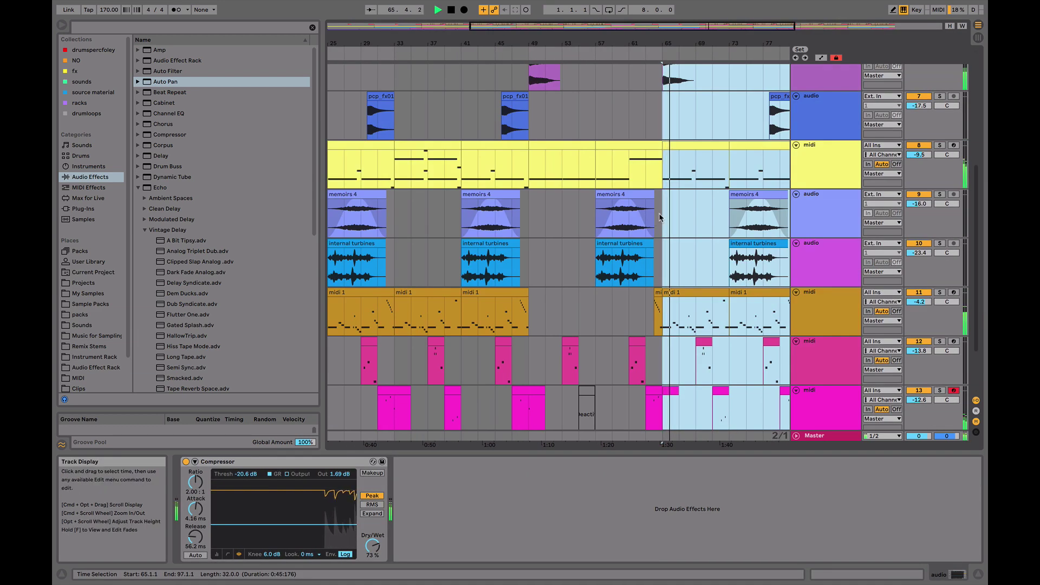
Stop playback and deactivate track 8's two MIDI clips between bars 65 and 81
scroll(575, 141, "right", 4)
key("space")
left_click(572, 146)
left_click(646, 145, "shift")
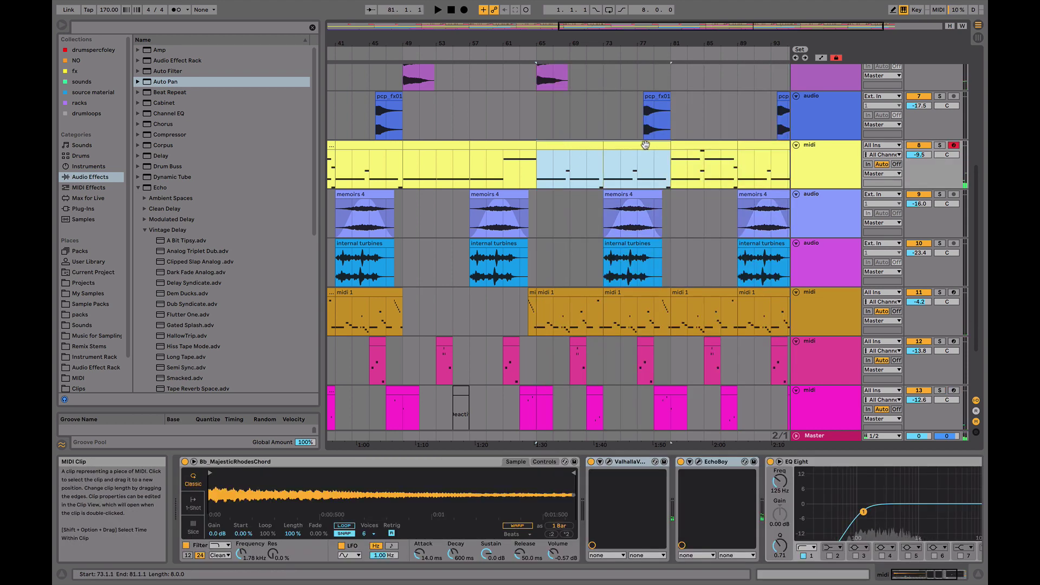
key("0")
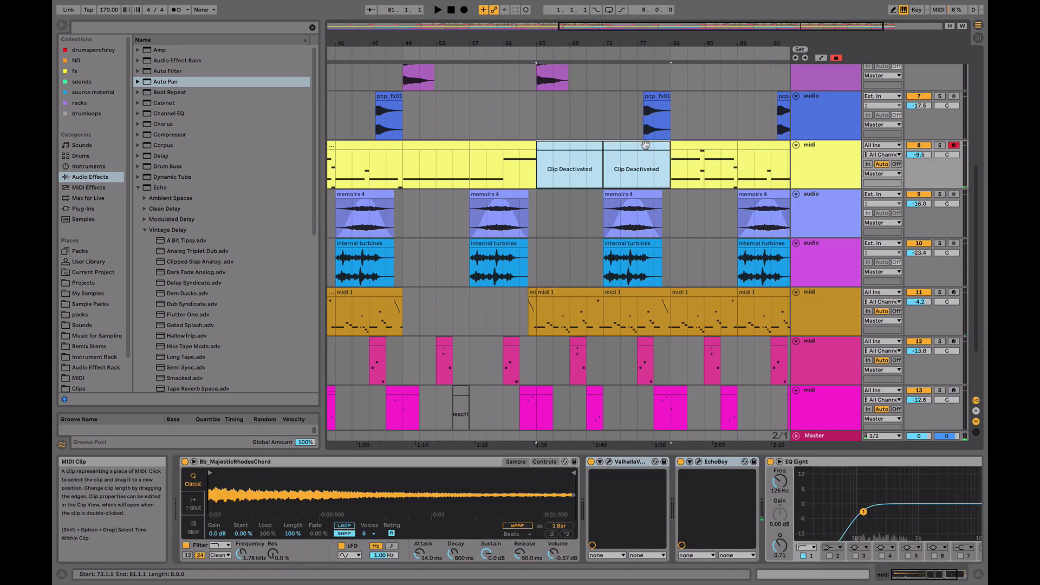
Play from bar 65 and deactivate track 12's clips at bars 69 and 77 and track 13's clip at bar 71
left_click(535, 114)
key("space")
scroll(564, 169, "down", 3)
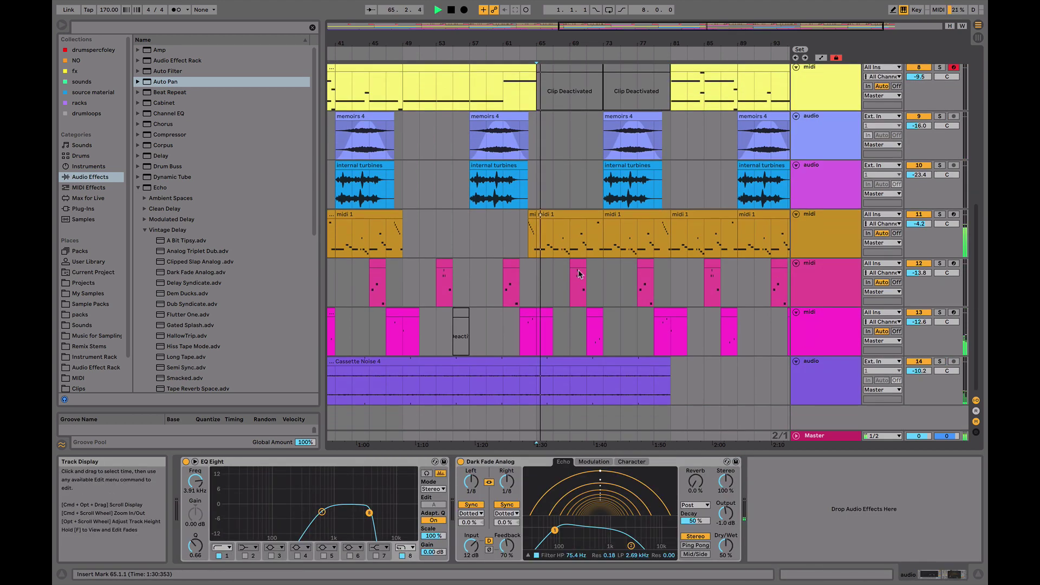
left_click(578, 264)
key("0")
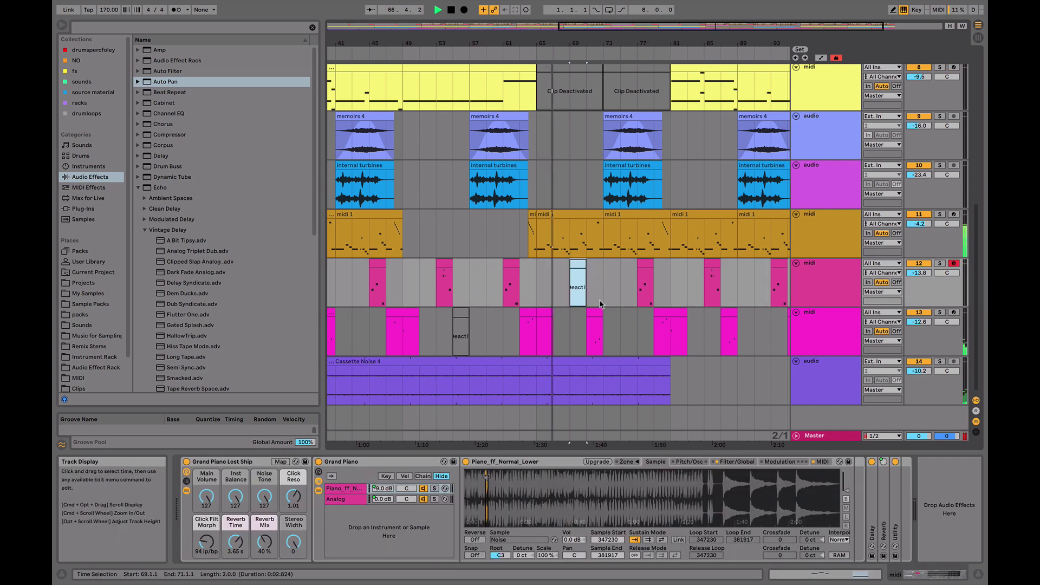
left_click(595, 313)
key("0")
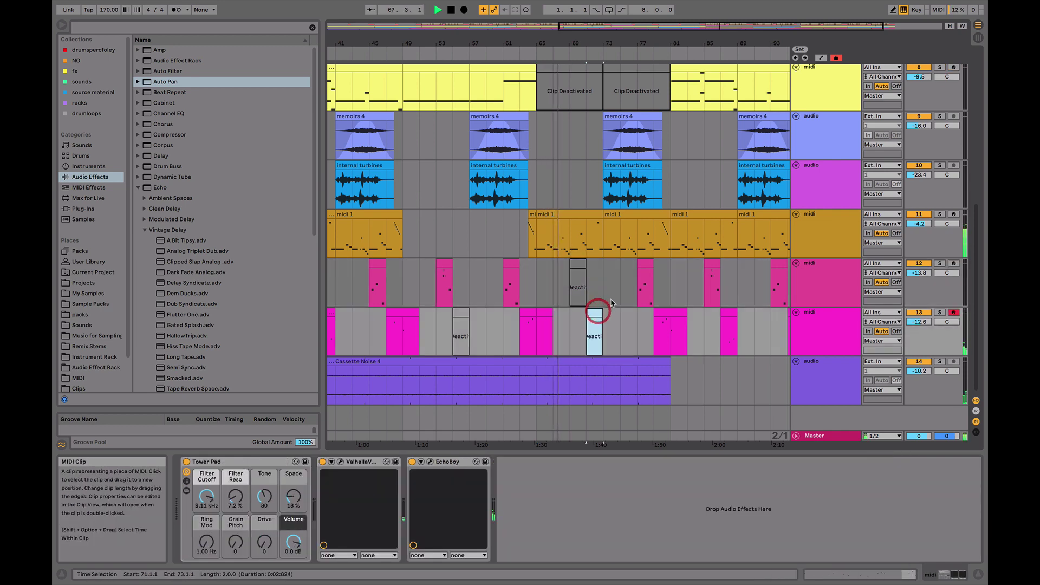
left_click(646, 274)
key("0")
Review the pasted section from bar 65 onward across all tracks while it plays
scroll(669, 302, "up", 1)
scroll(669, 302, "up", 3)
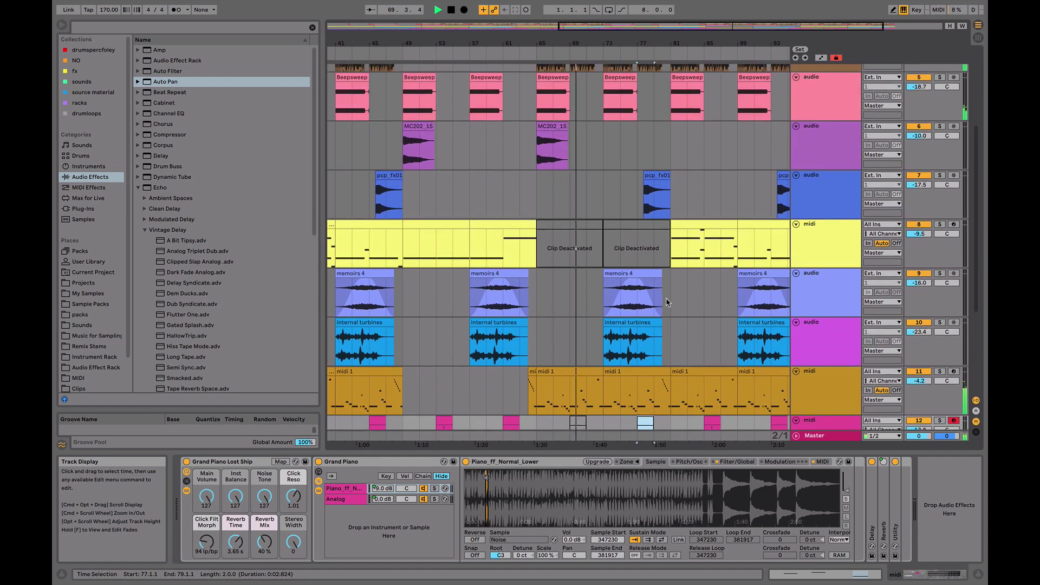
scroll(667, 305, "down", 3)
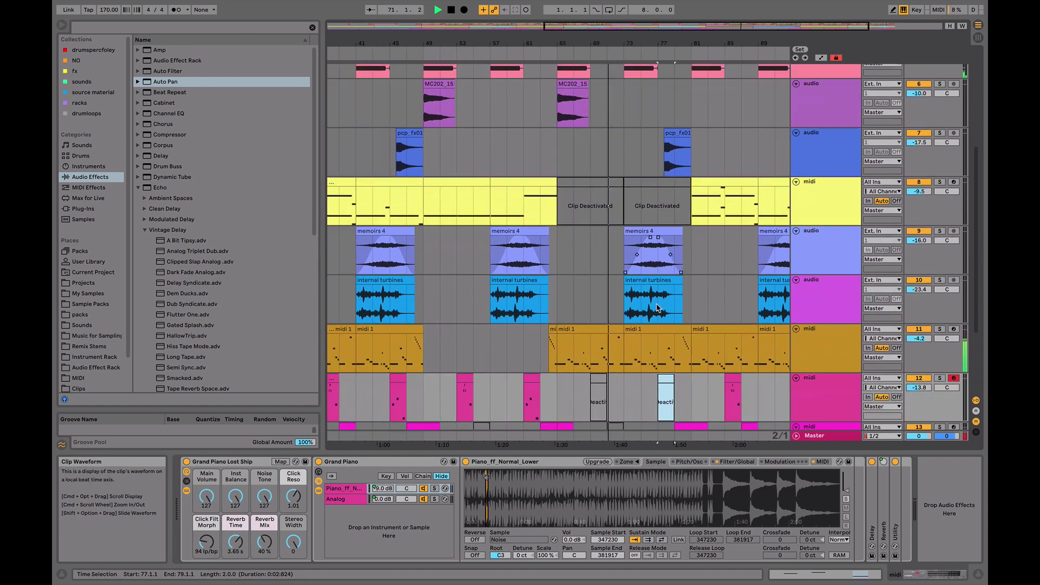
scroll(658, 306, "up", 1)
scroll(656, 306, "up", 3)
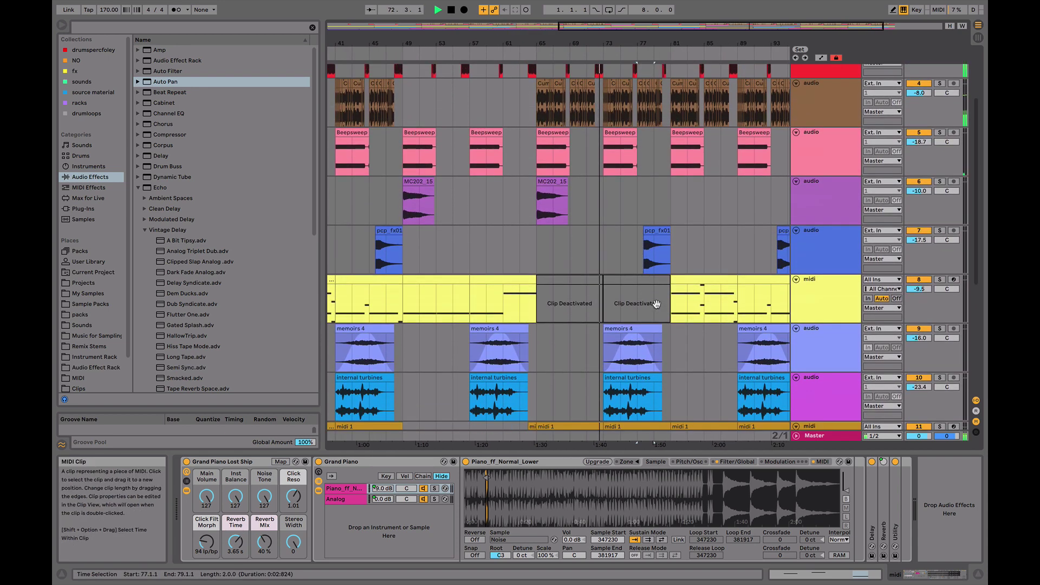
scroll(653, 303, "down", 3)
scroll(649, 301, "up", 3)
scroll(607, 282, "up", 2)
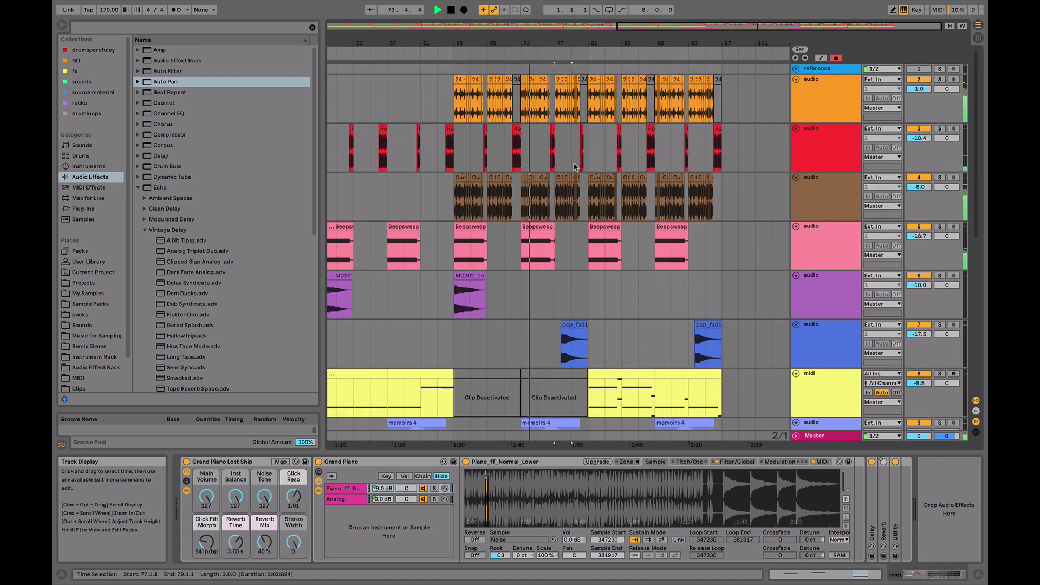
scroll(579, 181, "down", 4)
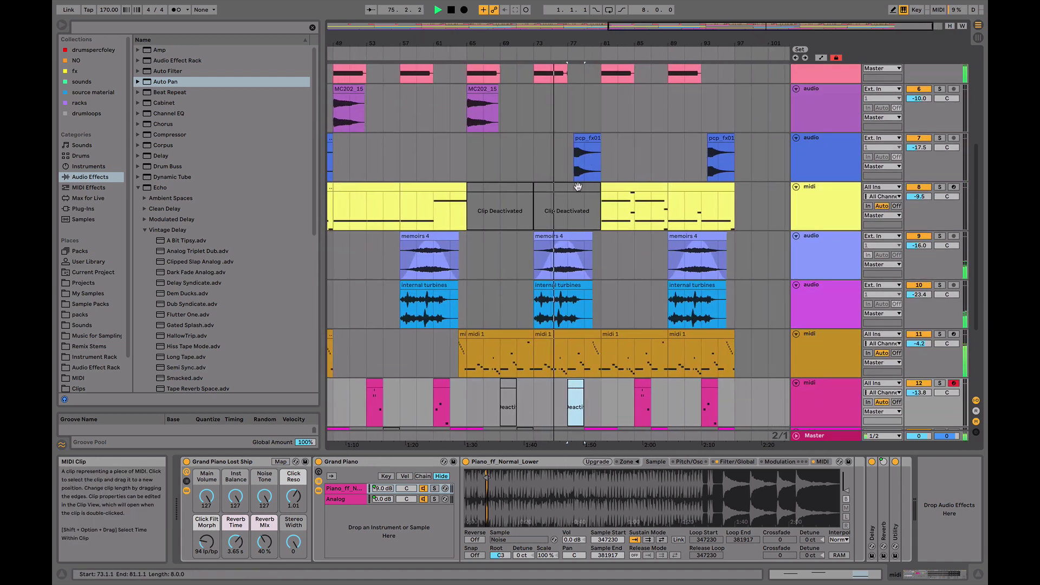
scroll(578, 193, "down", 2)
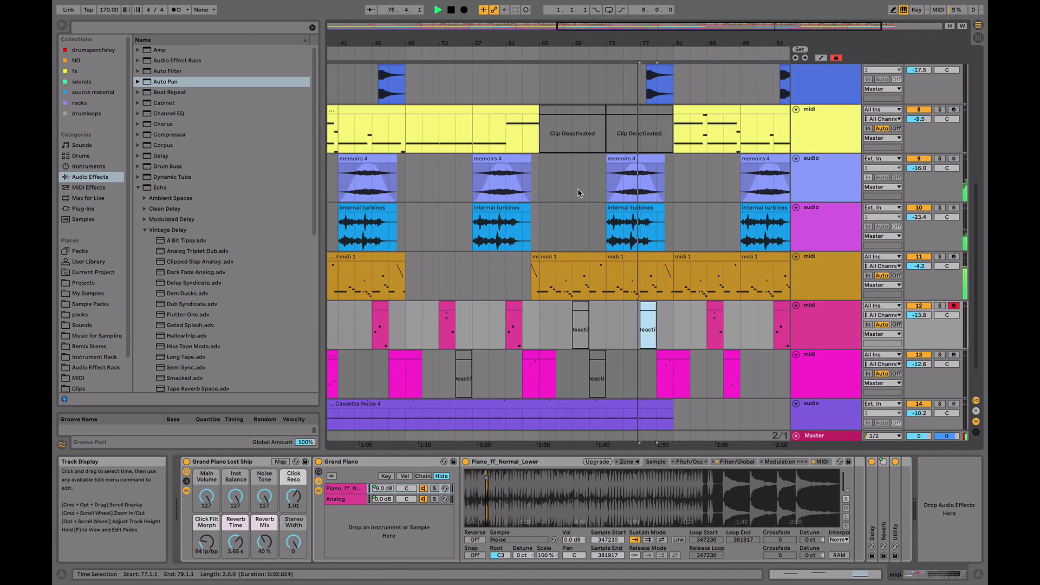
scroll(579, 193, "up", 6)
scroll(580, 192, "down", 6)
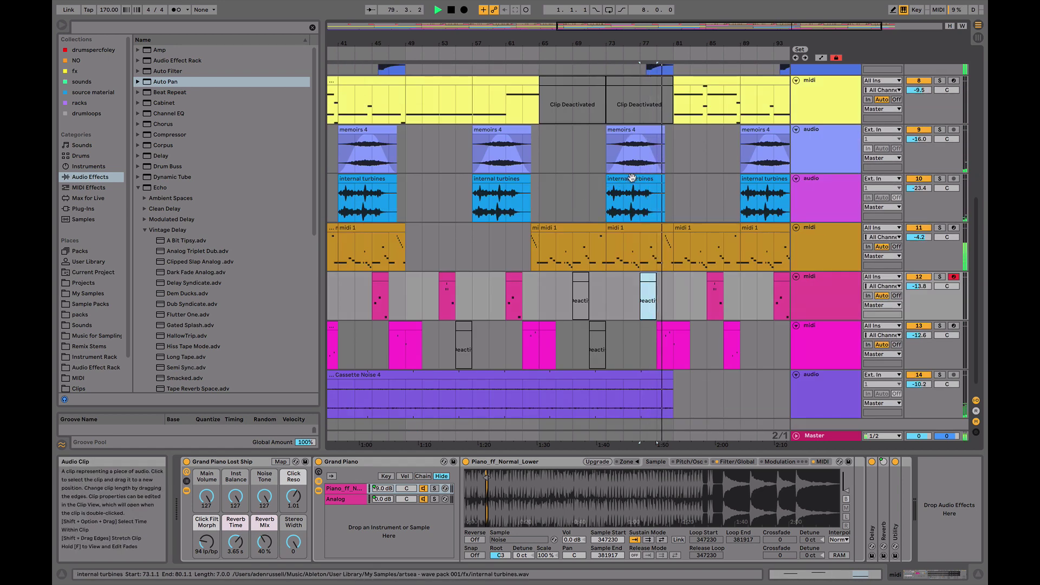
Stop playback and audition the drum section starting at bar 65, framing its clips in the arrangement
scroll(632, 178, "up", 1)
scroll(632, 181, "up", 7)
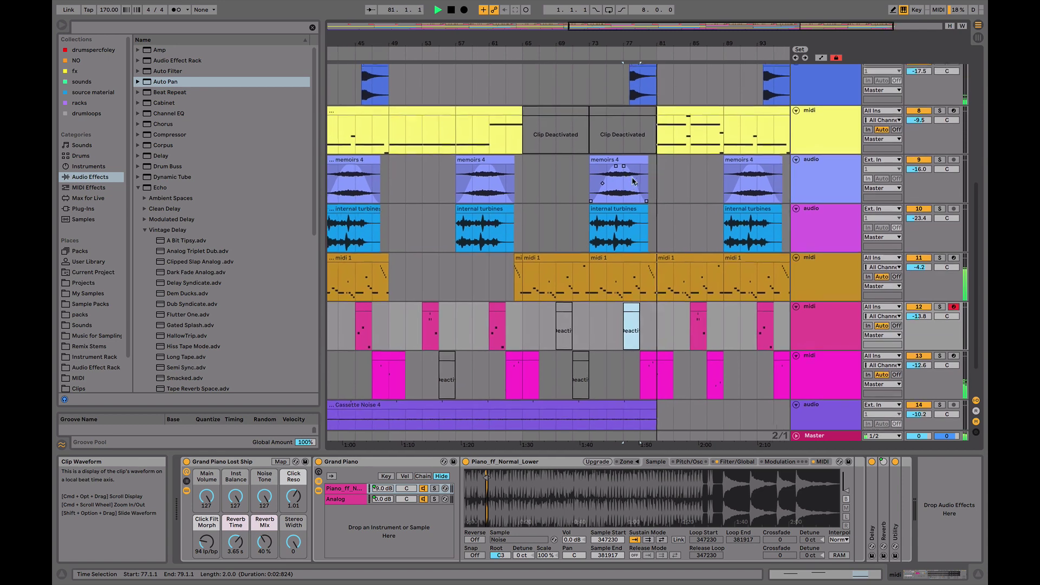
key("space")
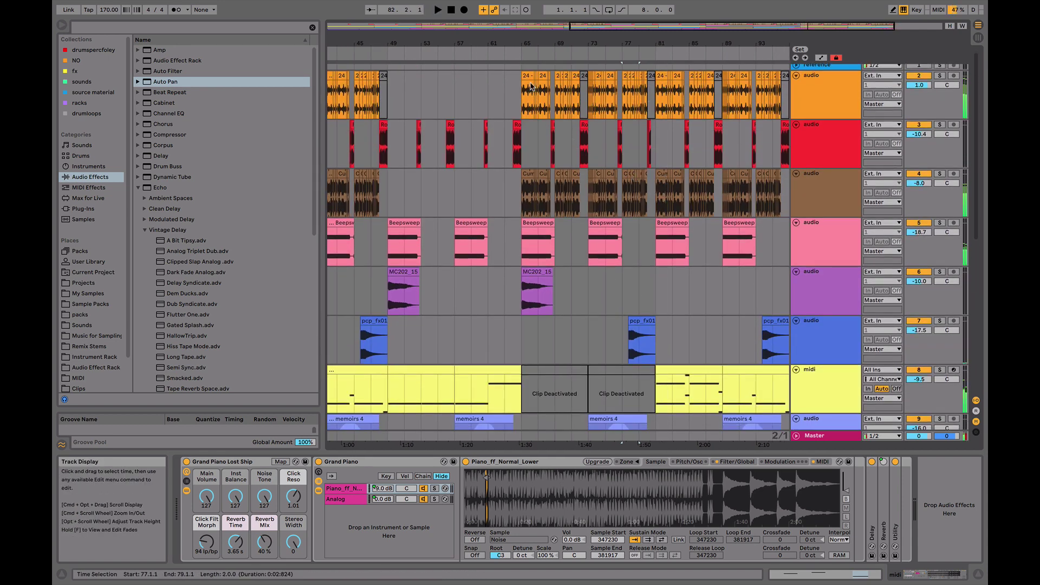
scroll(493, 87, "up", 4)
left_click(493, 87)
key("space")
left_click_drag(516, 43, 516, 97)
key("space")
Move the Cumulus Break track above the red Rock Amen track so it sits directly under the 24 - Track24 drums
left_click(833, 180)
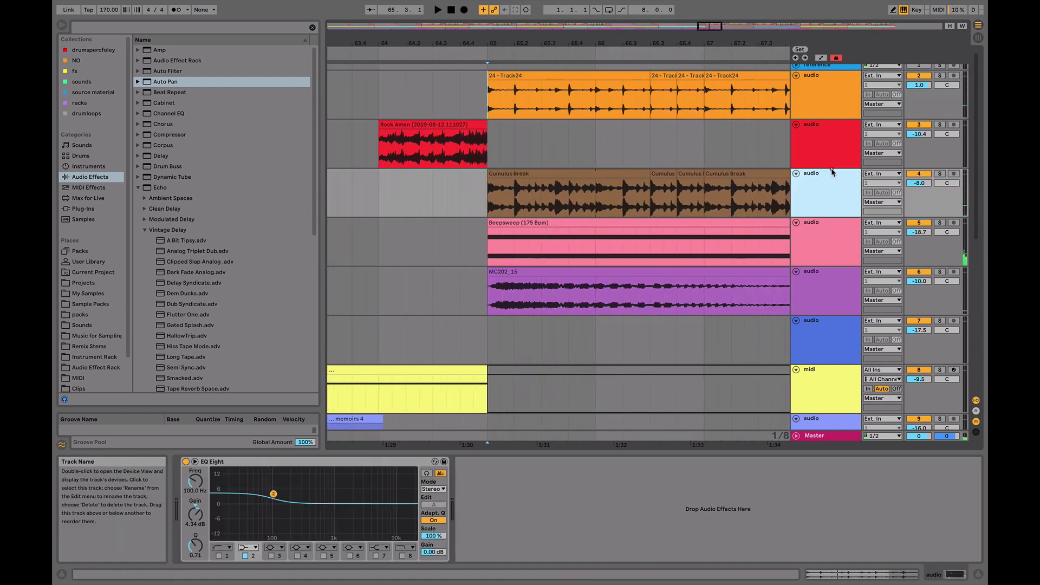
left_click_drag(636, 137, 596, 142)
left_click(518, 150)
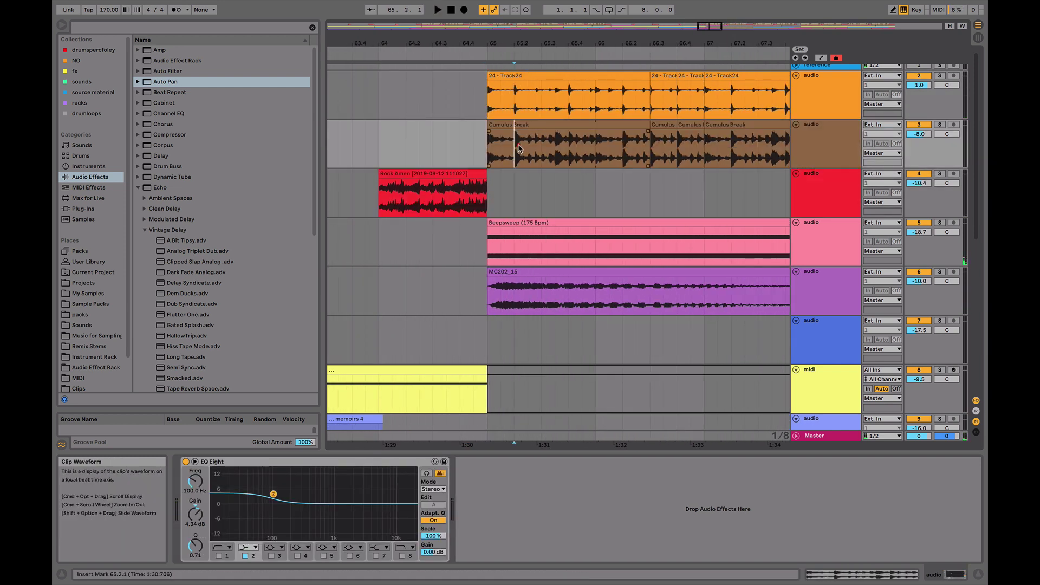
Duplicate the 65.2.1–65.2.2 hit three times across the 24 - Track24 and Cumulus Break tracks, and play it from bar 65
left_click(524, 144)
scroll(515, 139, "up", 5)
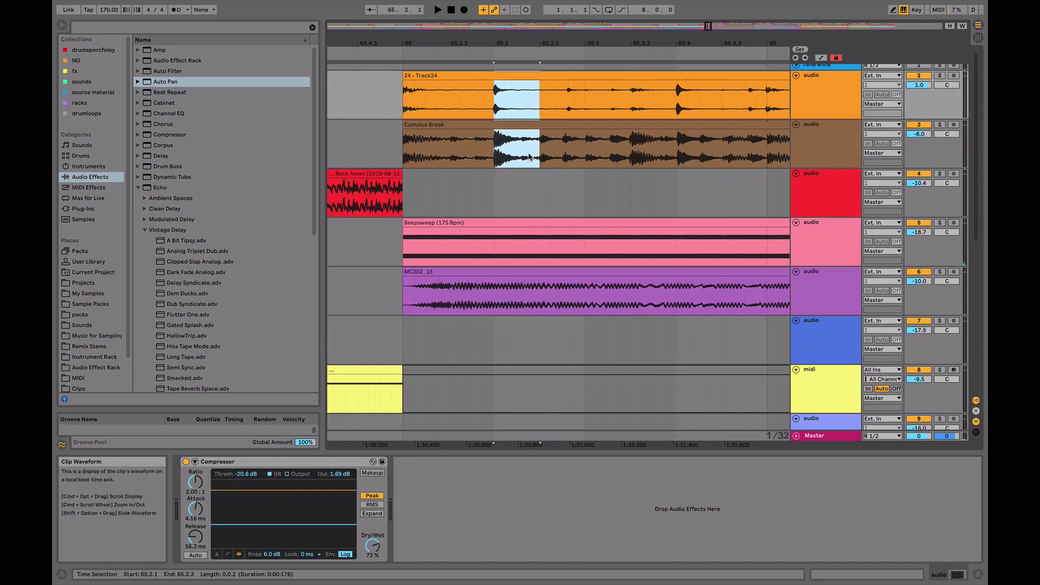
left_click_drag(517, 144, 499, 97)
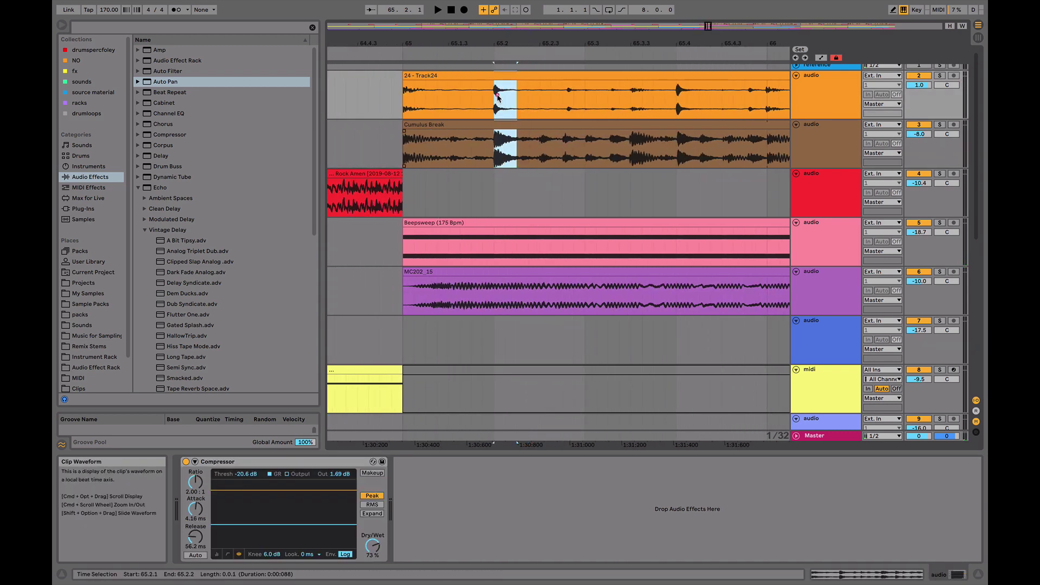
key("super+d")
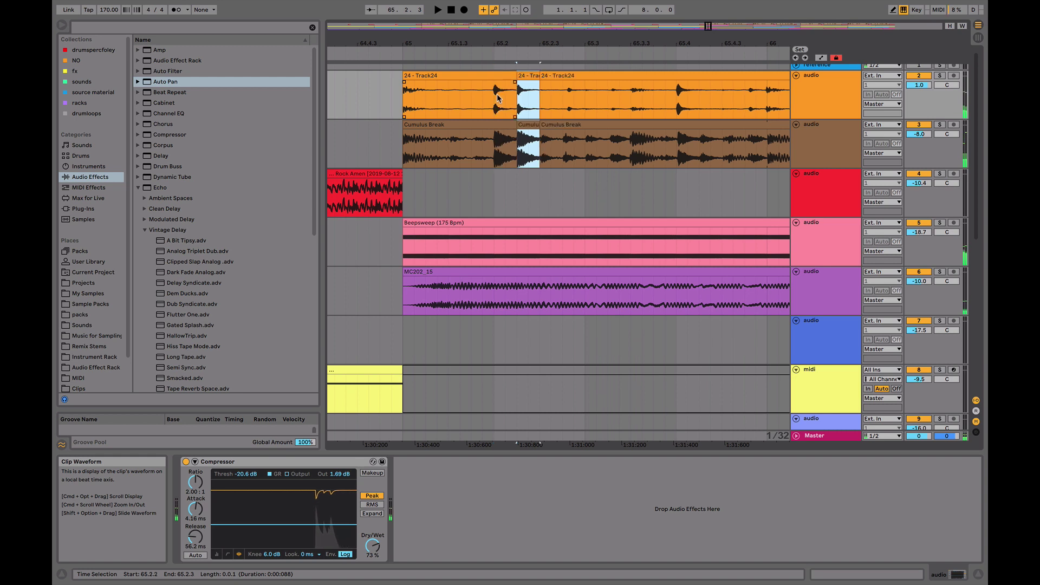
key("super+d")
key("super+d")
left_click(409, 75)
key("space")
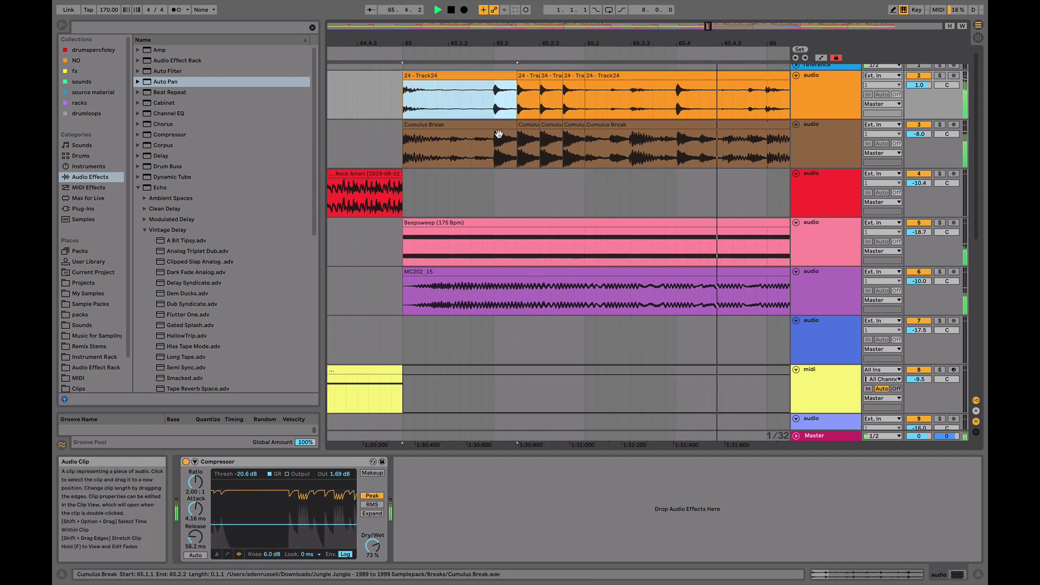
Duplicate the first 1/32 note of the 65.2.1 hit twice on both drum tracks and audition the roll
left_click_drag(510, 145, 497, 107)
key("super+d")
key("super+d")
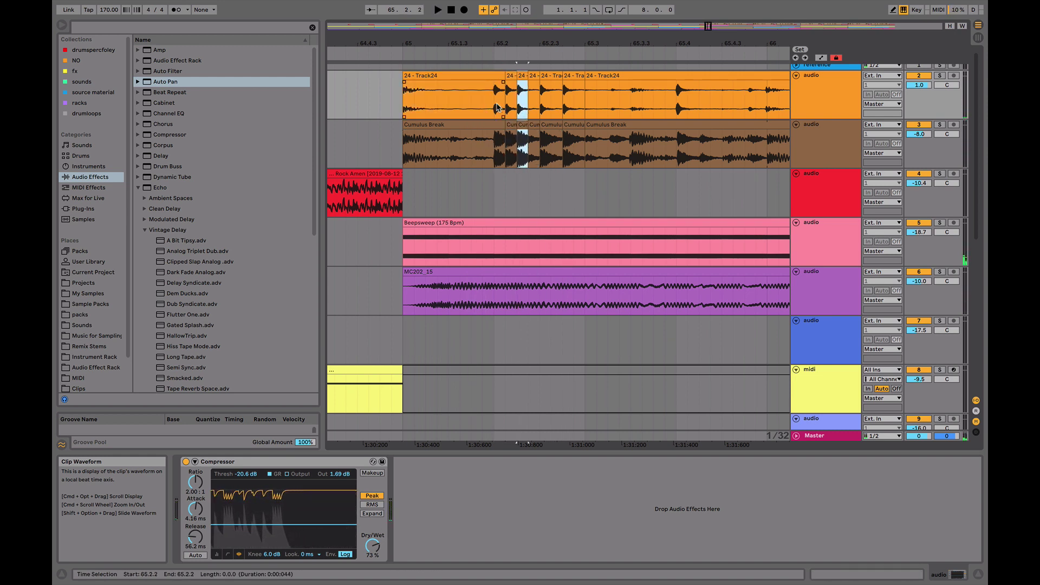
left_click(469, 88)
key("space")
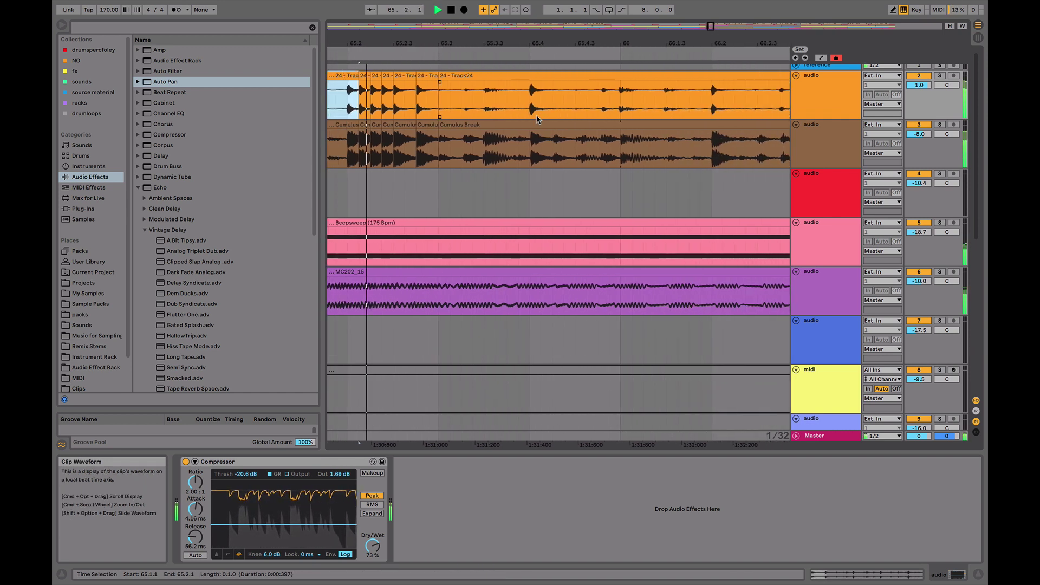
key("space")
left_click_drag(563, 146, 479, 98)
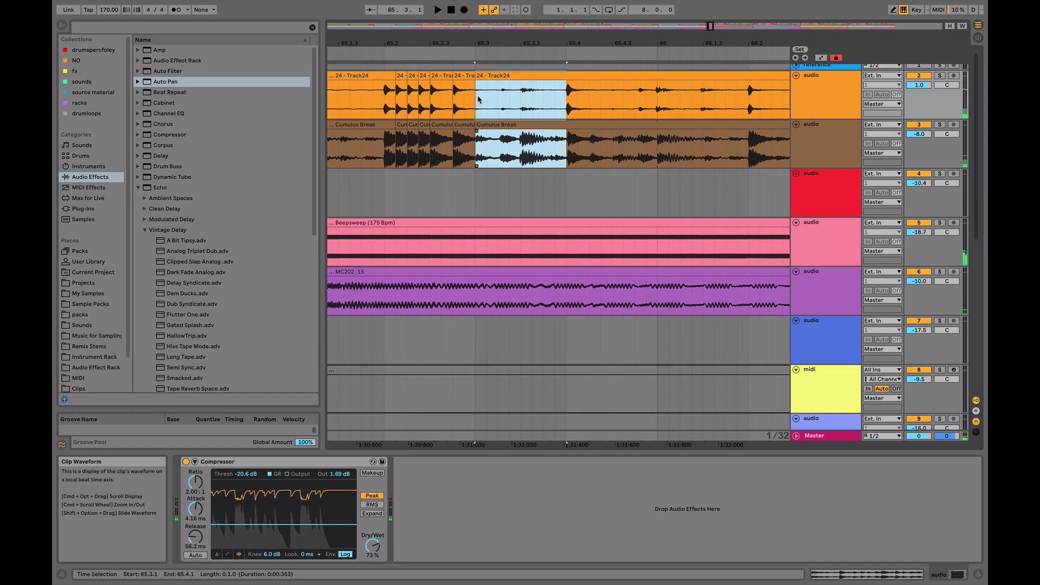
key("super+d")
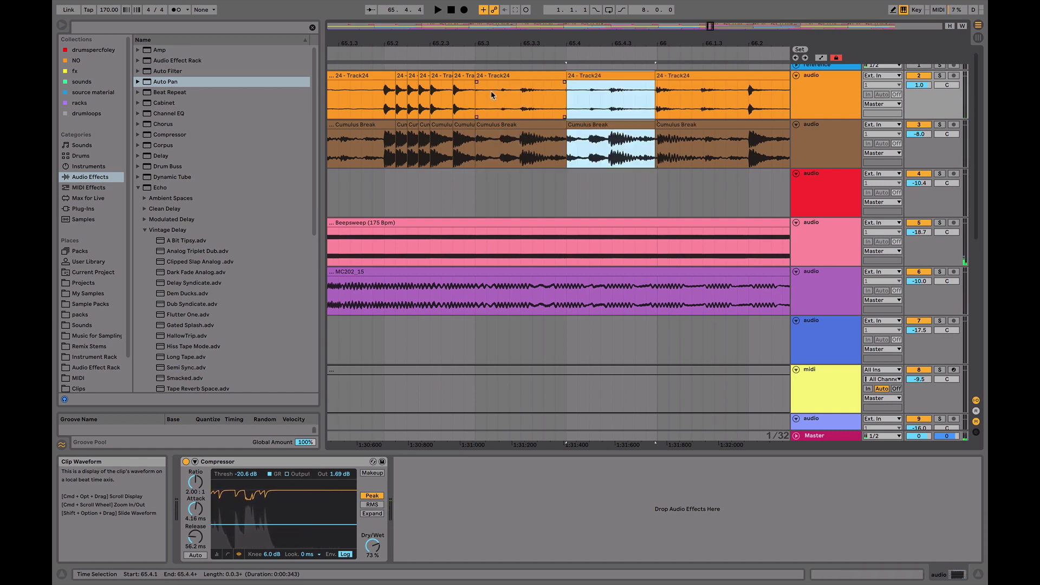
key("super+z")
Duplicate the one-beat segment 65.3.1–65.4.1 on both drum tracks to fill up to bar 66, and play it back
left_click_drag(564, 136, 484, 88)
key("super+d")
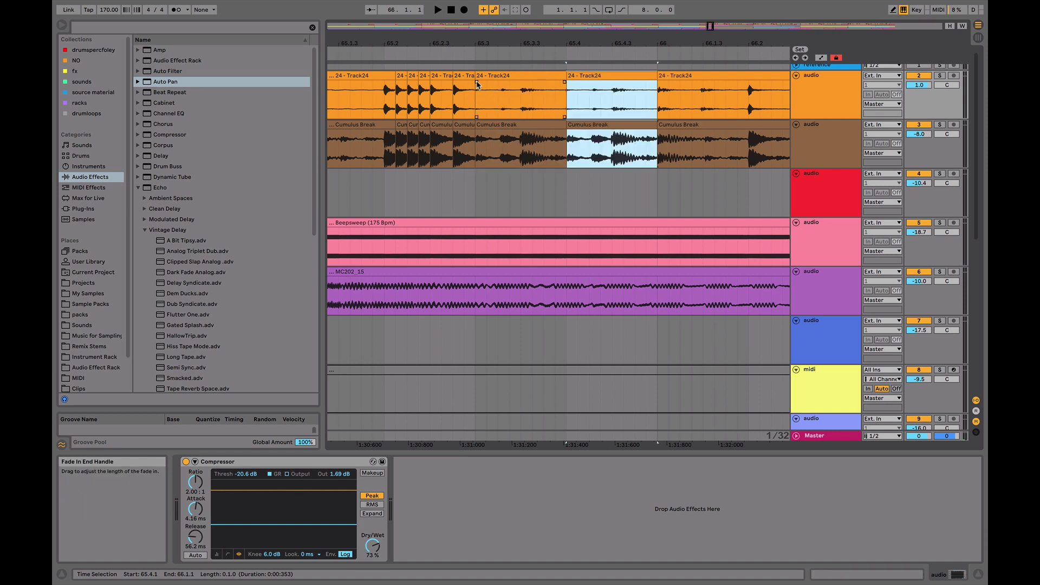
left_click(477, 79)
scroll(396, 78, "left", 2)
left_click(396, 78)
key("space")
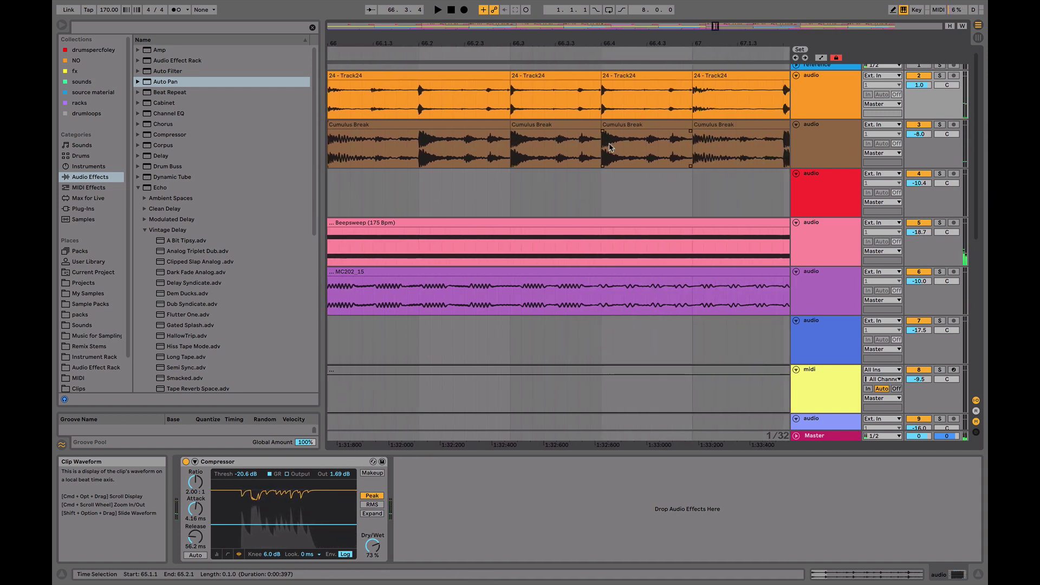
Duplicate the half-beat segment 66.4.1–66.4.3 on both drum tracks up to bar 67, and play from 66.3.1
left_click_drag(595, 151, 550, 85)
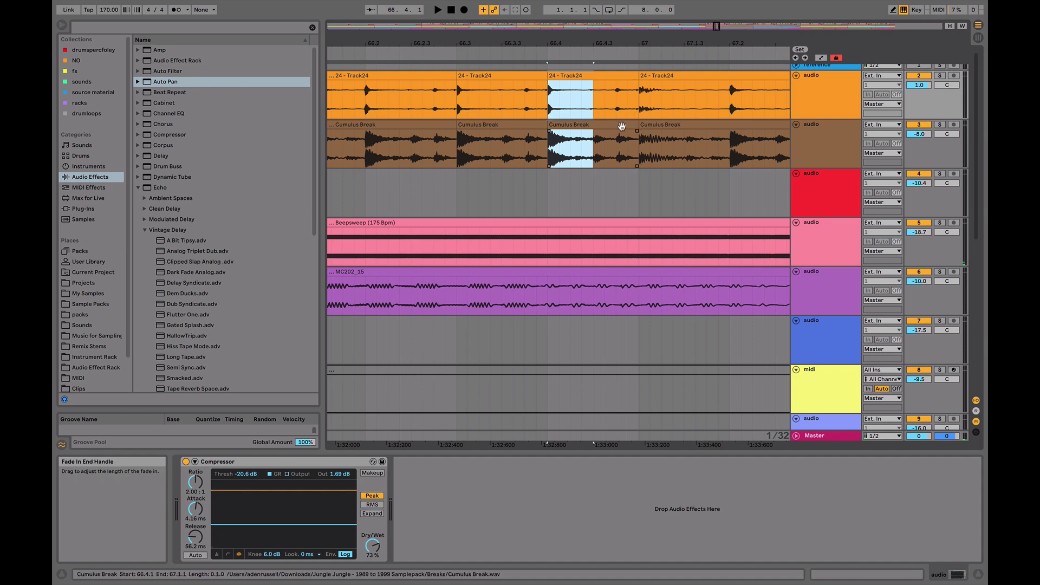
left_click(644, 104)
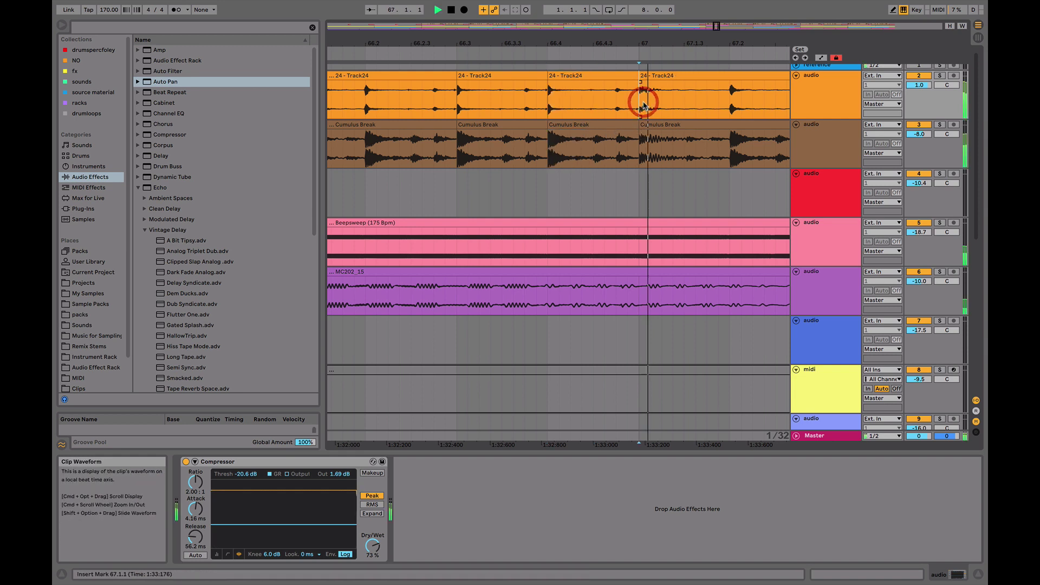
left_click(586, 149)
key("space")
left_click_drag(589, 152, 608, 104)
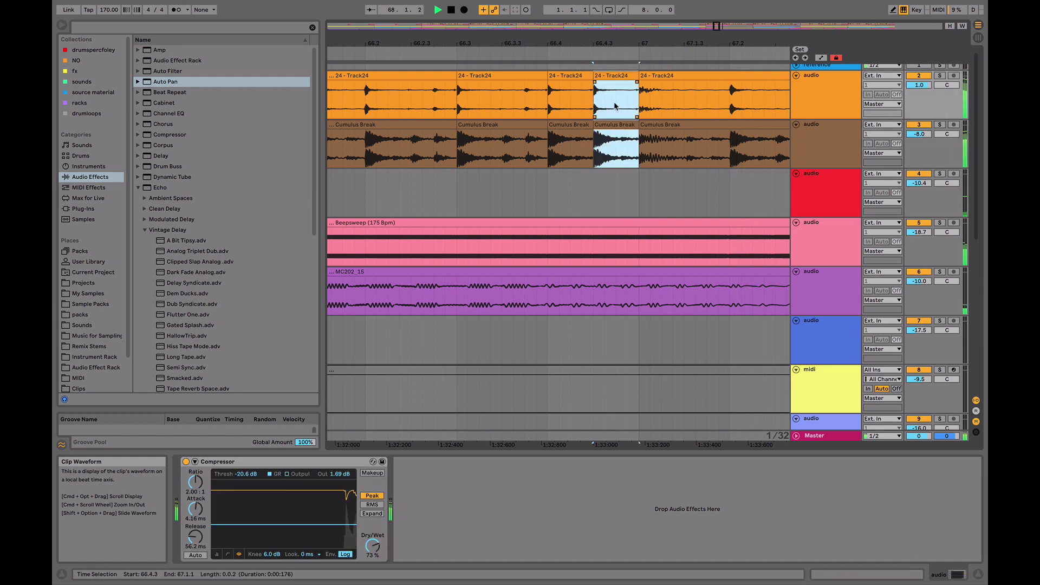
left_click(622, 140)
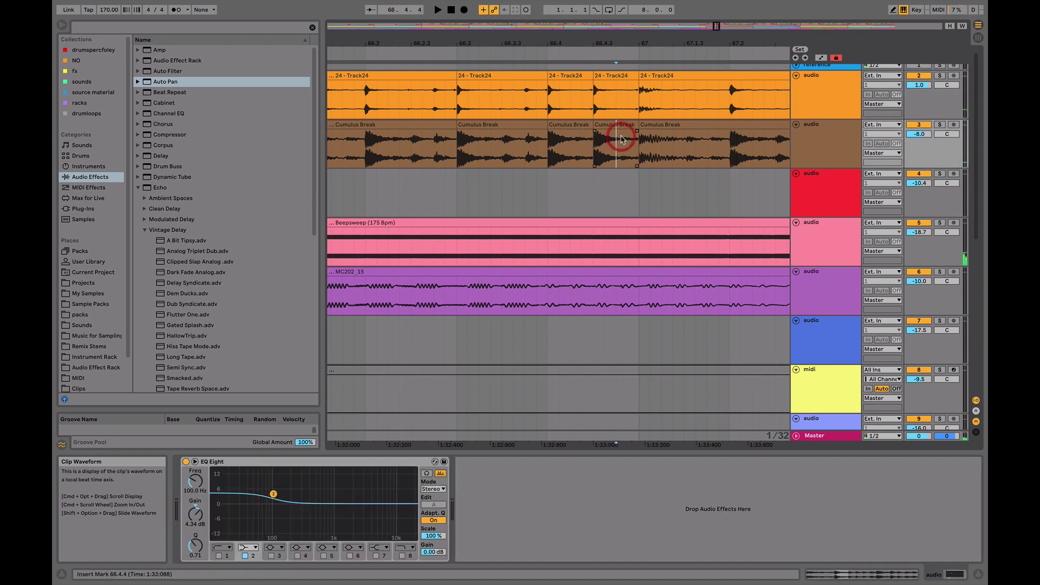
left_click(491, 76)
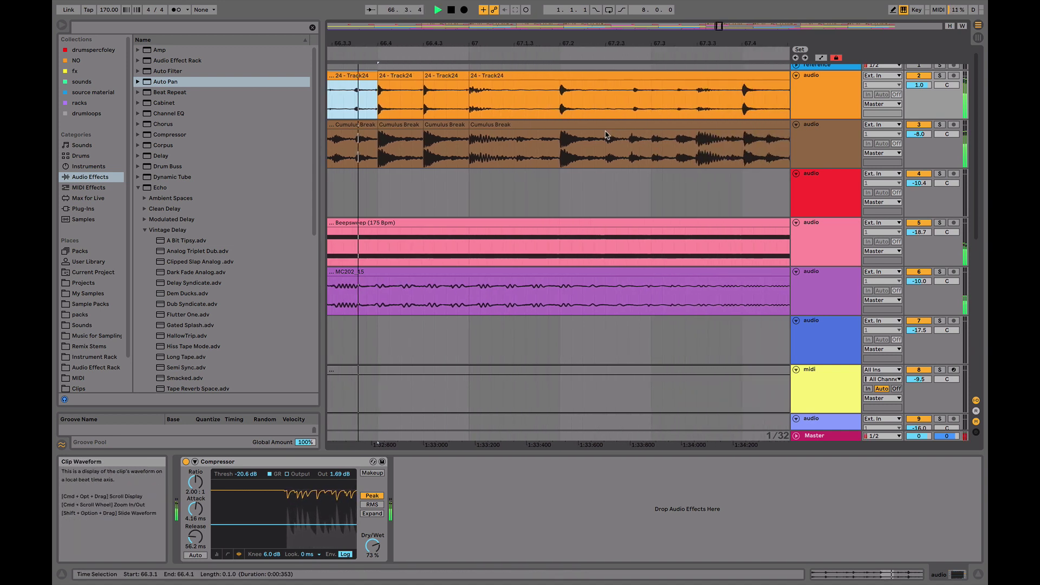
Duplicate the 67.2.1–67.2.4 segment on both drum tracks and play back from bar 67 into bar 68
left_click_drag(577, 155, 508, 87)
key("ctrl+d")
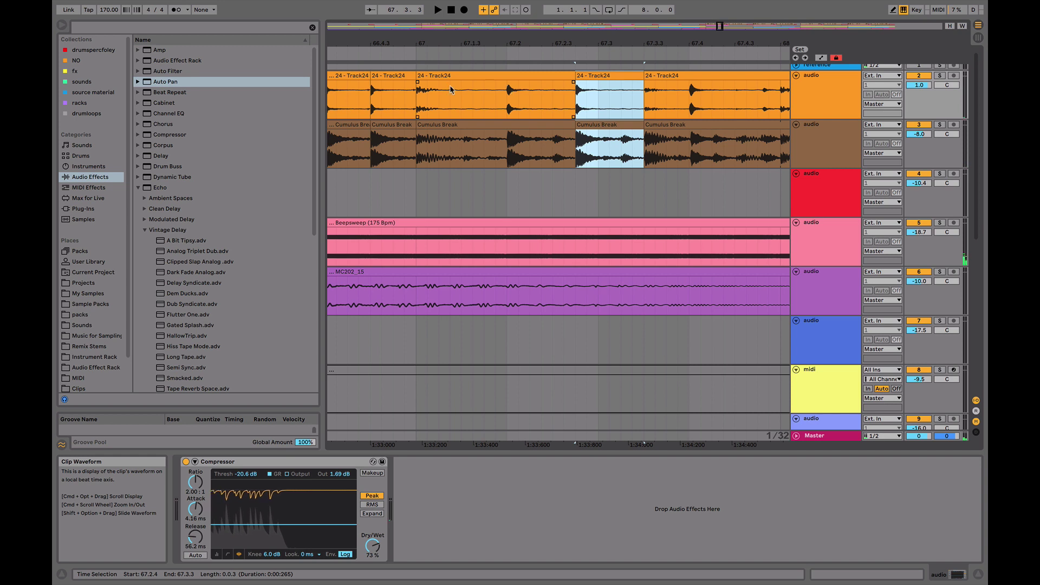
left_click(420, 96)
left_click(635, 139)
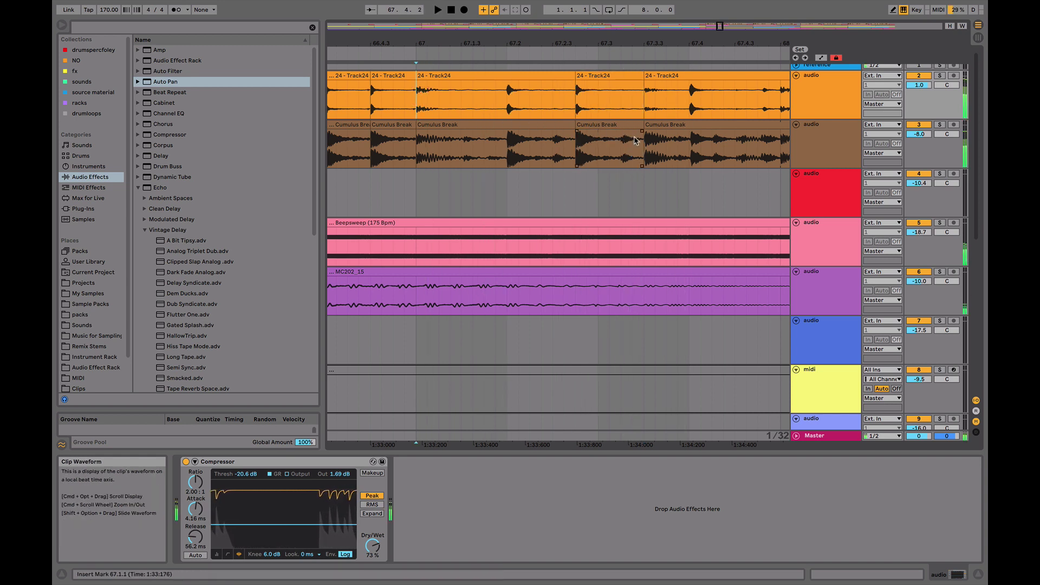
left_click(632, 118, "shift")
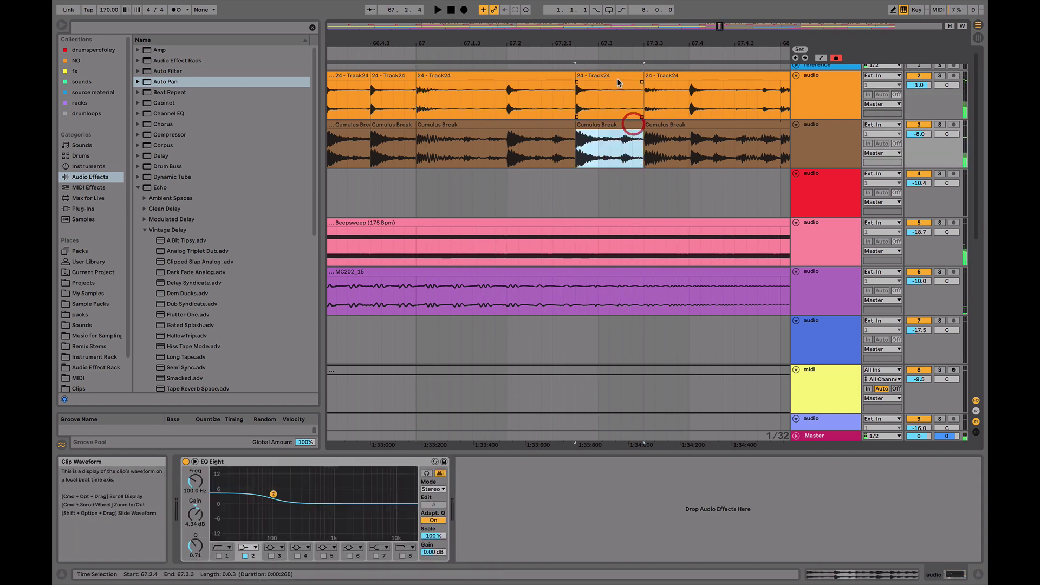
left_click(445, 75)
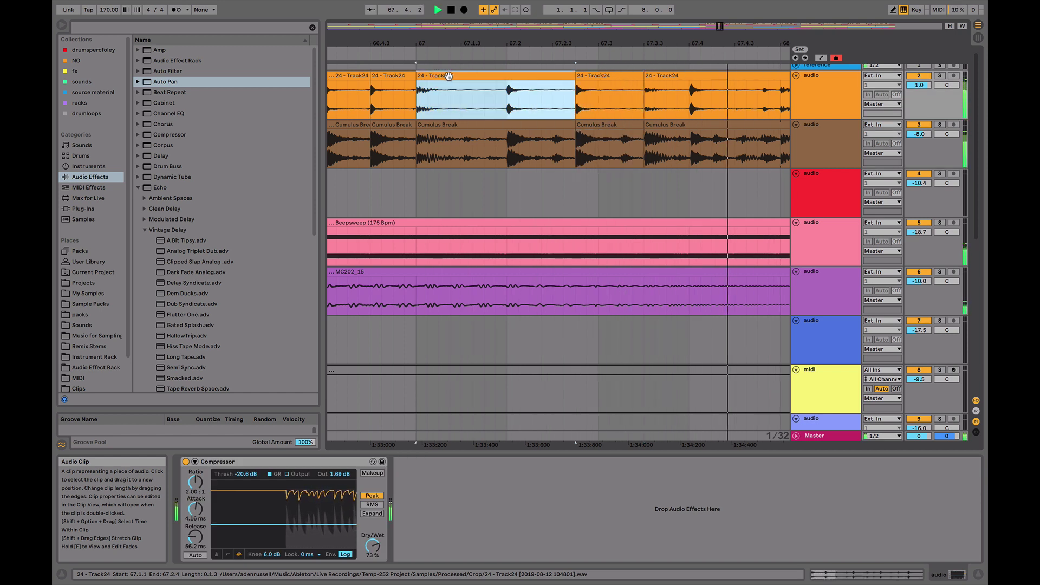
scroll(510, 95, "right", 3)
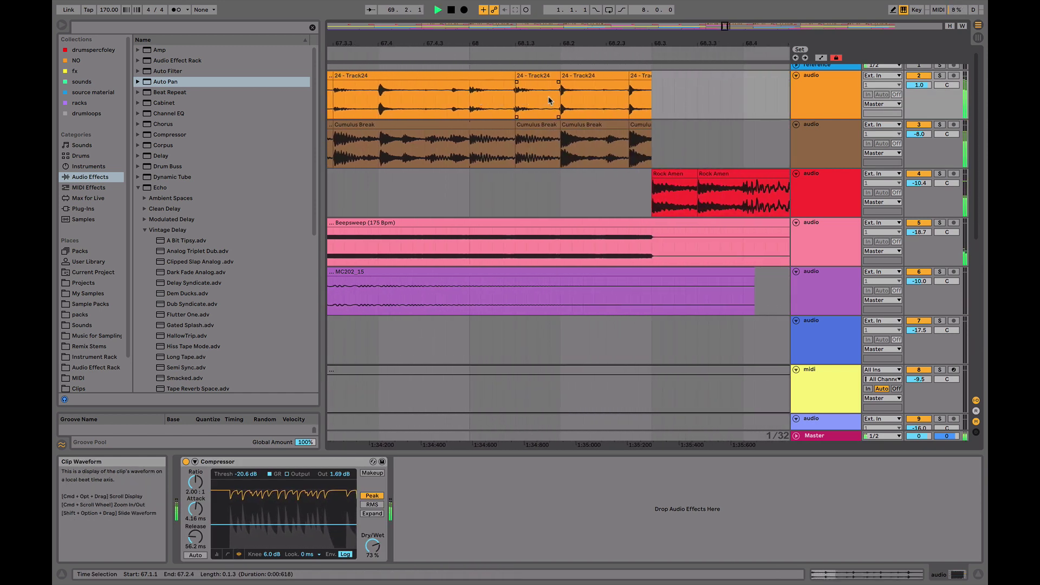
key("space")
Trim the Rock Amen clip at 68.3.1 to a 1/32 note and duplicate it three times
left_click_drag(598, 179, 563, 174)
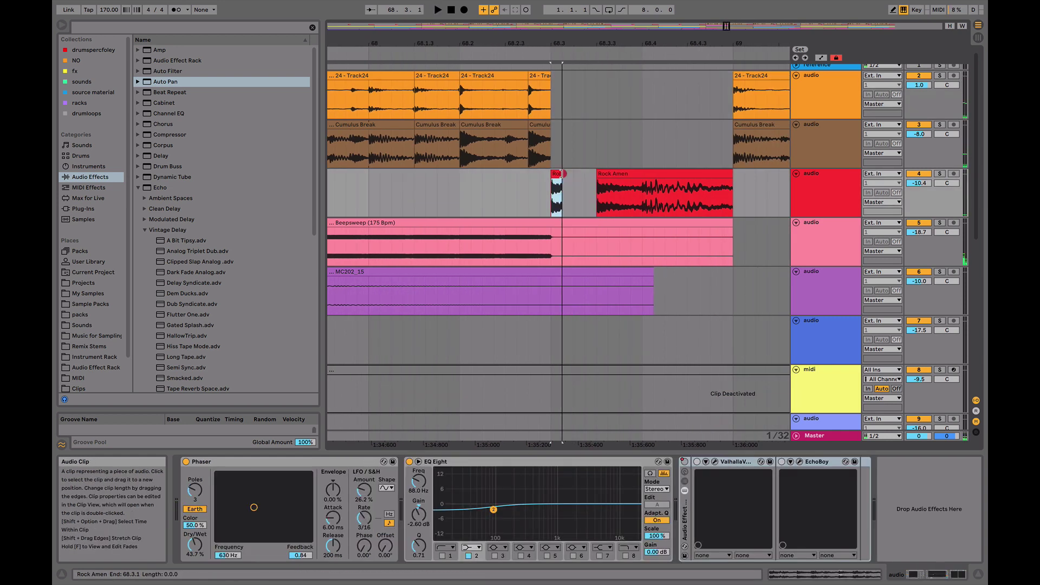
key("super+d")
key("super+d")
key("super+d")
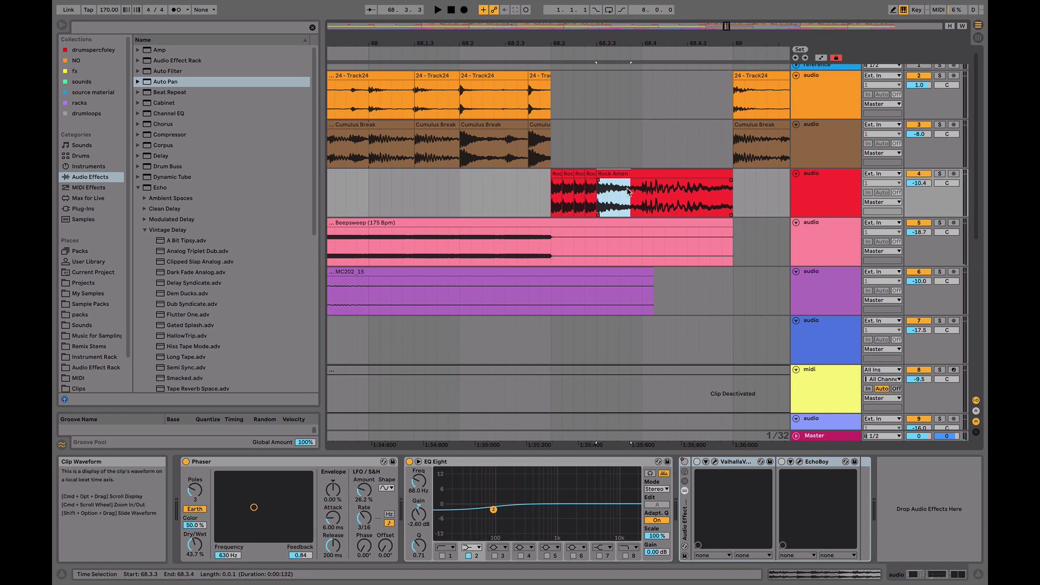
Repeat the short segment starting at 68.3.3 of the second Rock Amen clip up to bar 69, and audition the fill
key("super+d")
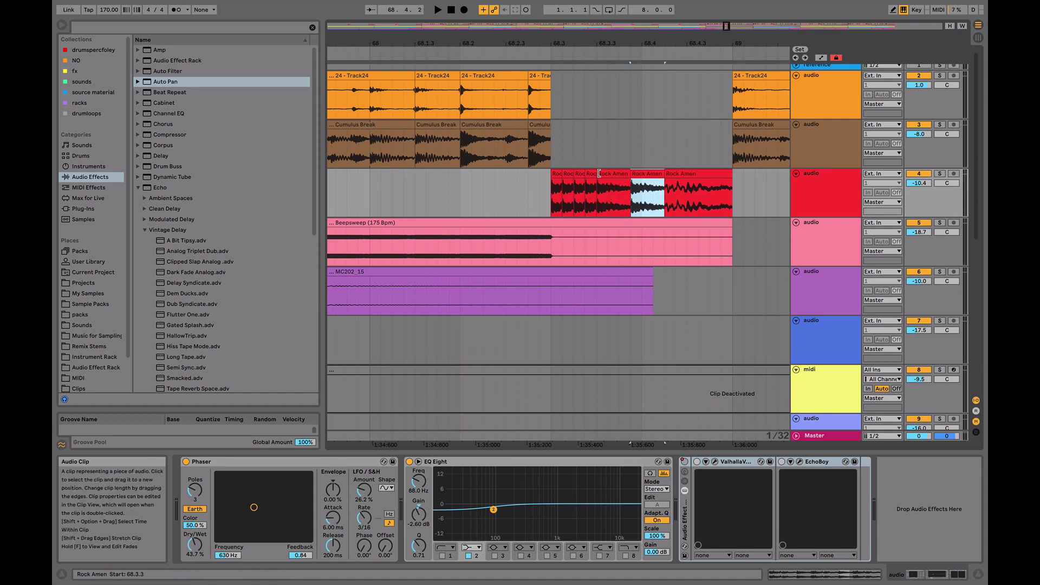
key("super+d")
left_click_drag(574, 184, 552, 185)
key("space")
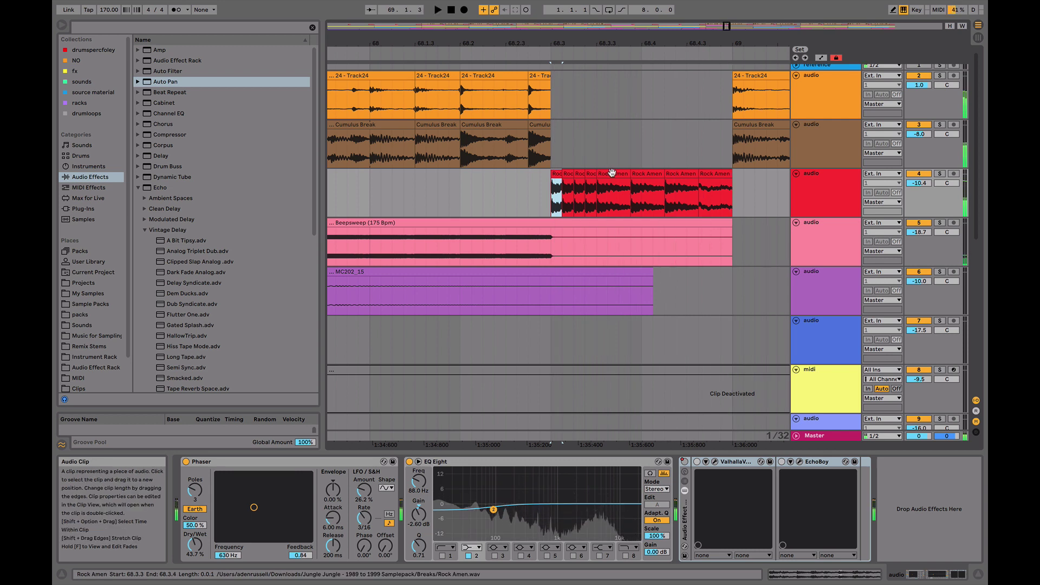
key("space")
Replace the short Rock Amen repeats with one duplicate of the 68.3.3–68.4.2 segment, and audition the fill
key("super+z")
key("super+z")
key("super+z")
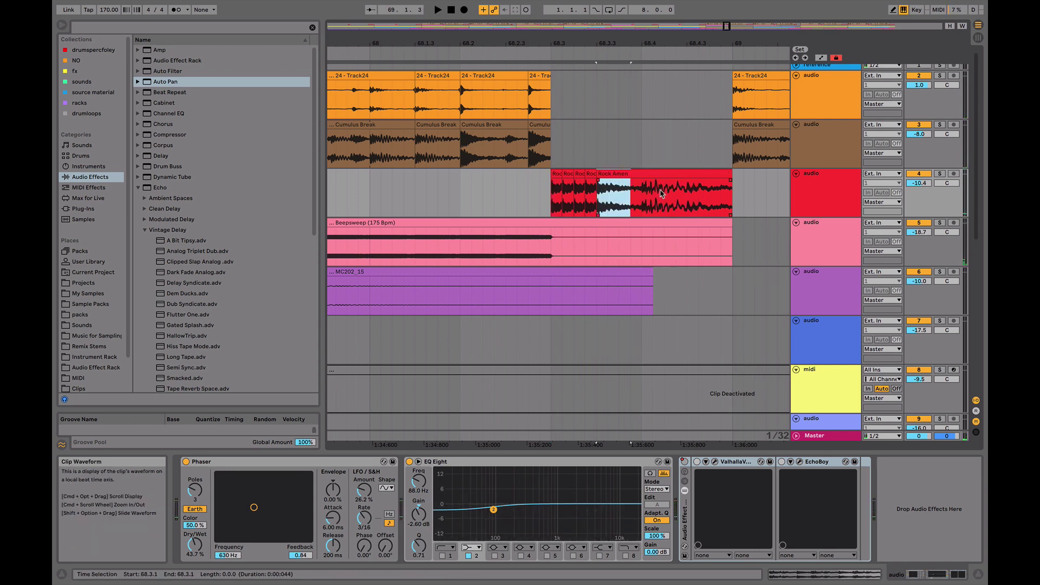
key("super+z")
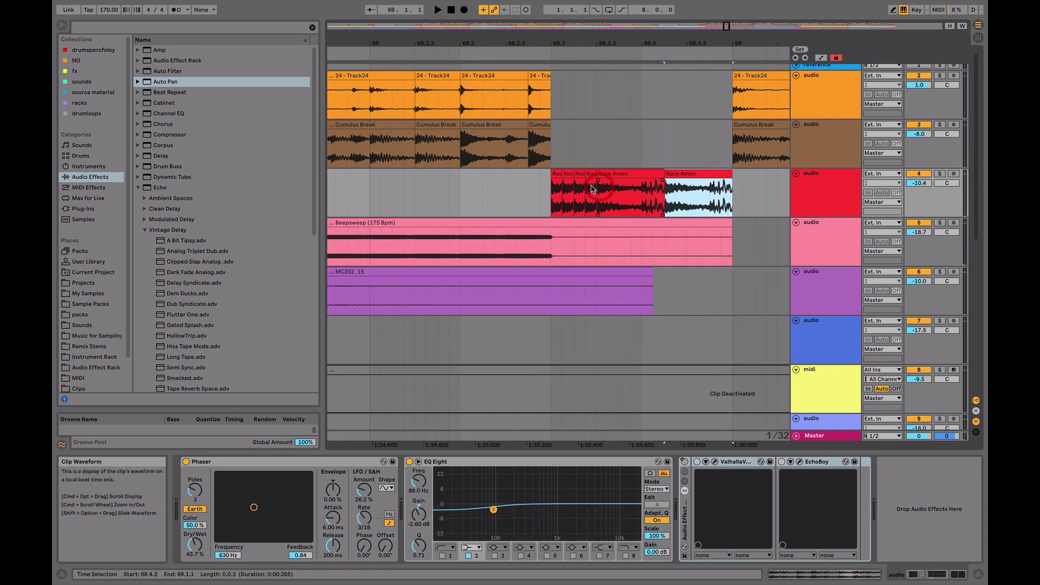
left_click(557, 174)
key("space")
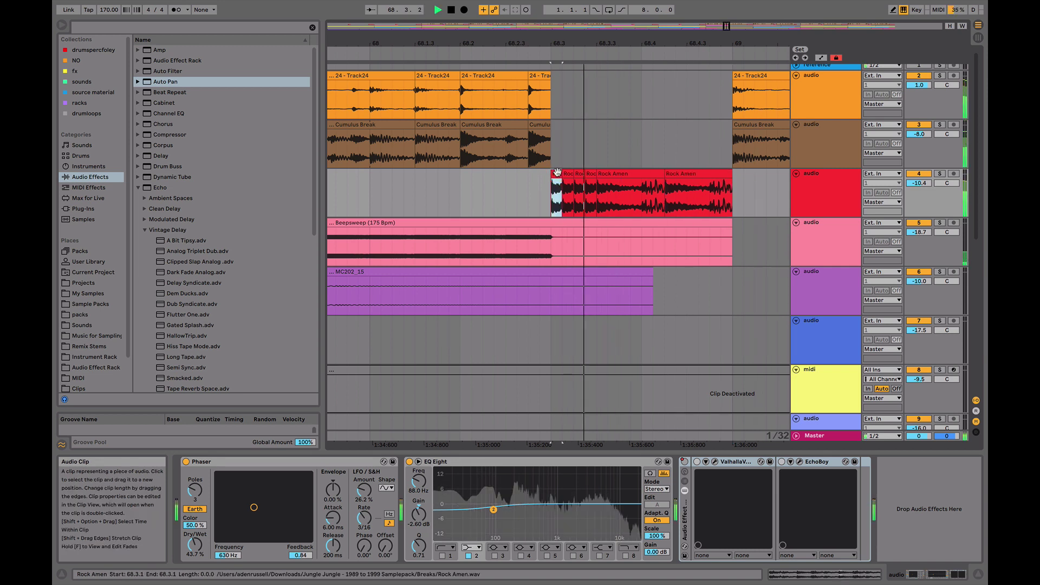
key("space")
Shorten each of the two long Rock Amen clips by a sixteenth note at its end, and play the fill
left_click(654, 173)
left_click_drag(654, 174, 641, 173)
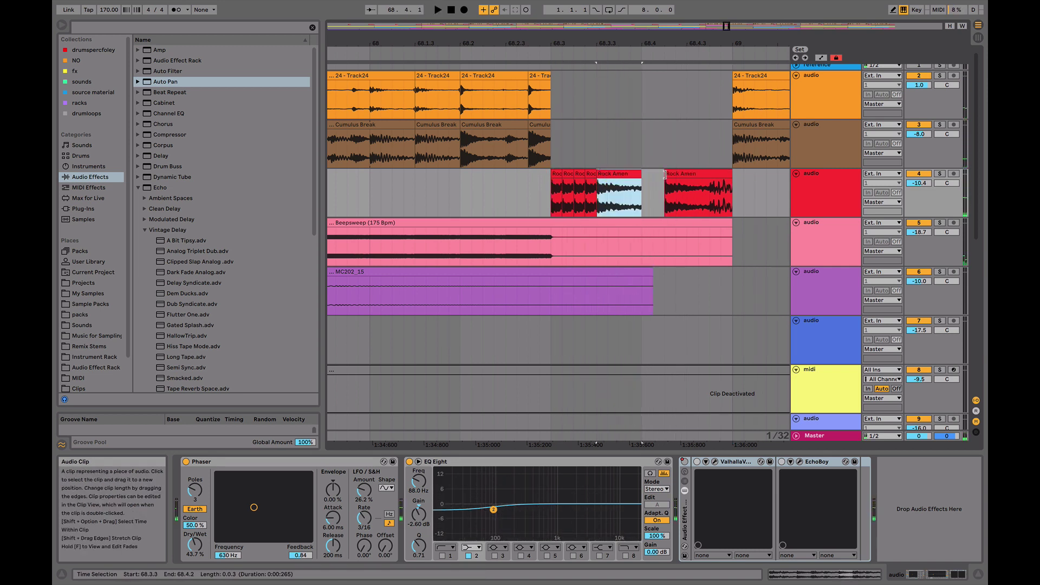
left_click_drag(733, 174, 715, 176)
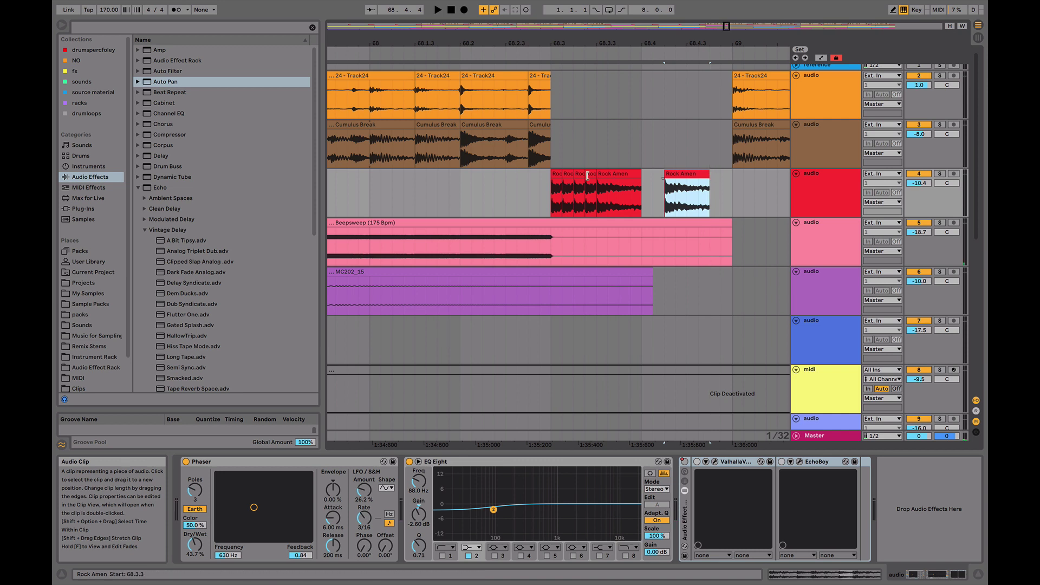
left_click(557, 173)
Undo the trims and duplications of the Rock Amen fill back to its original two clips
key("super+z")
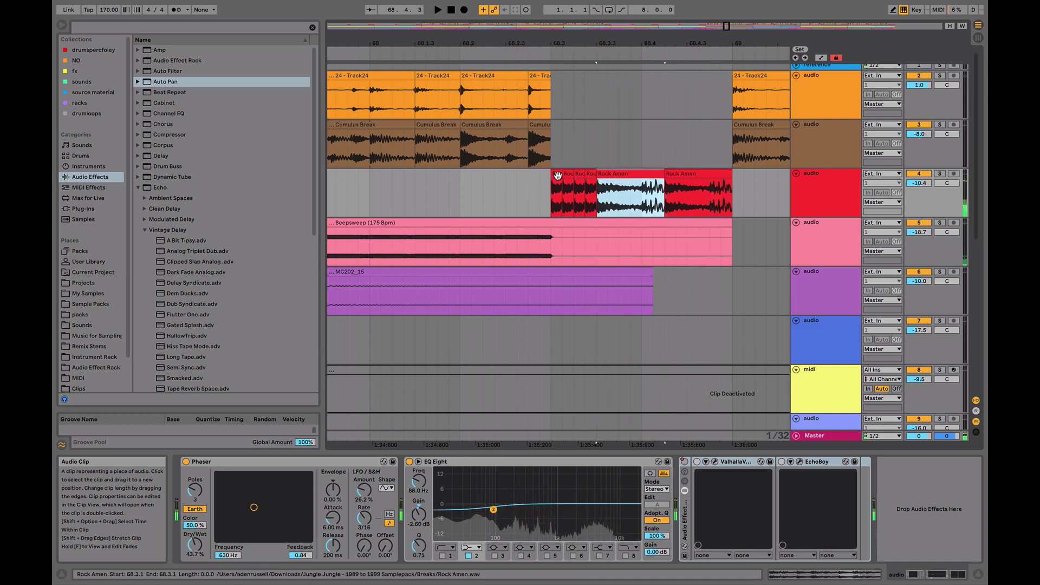
key("super+z")
key("super+z")
key("super+z")
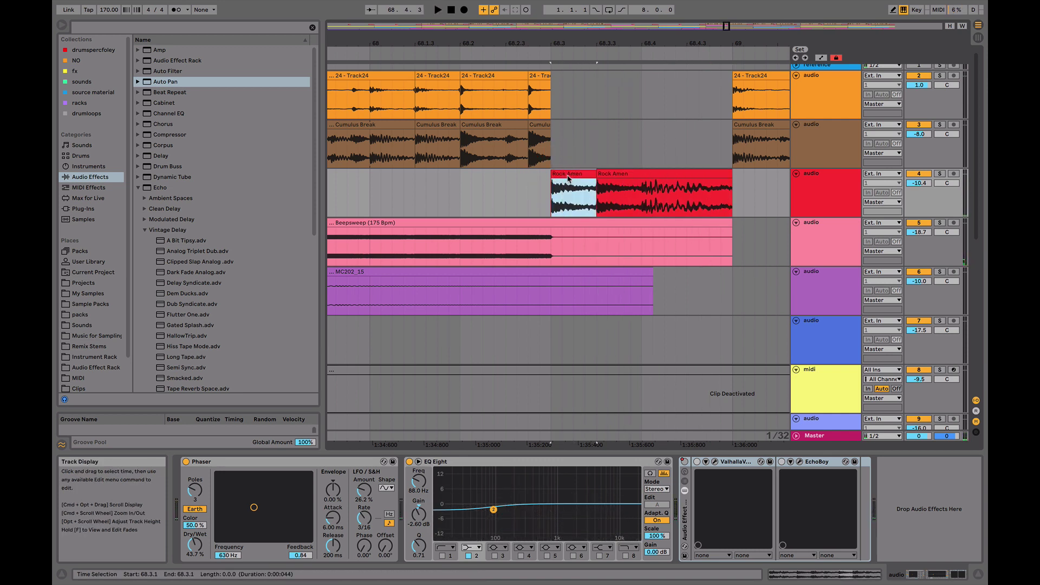
Repeat the first sixteenth of the Rock Amen fill at 68.3.2, add short repeats just before bar 69, and audition the fill
key("super+z")
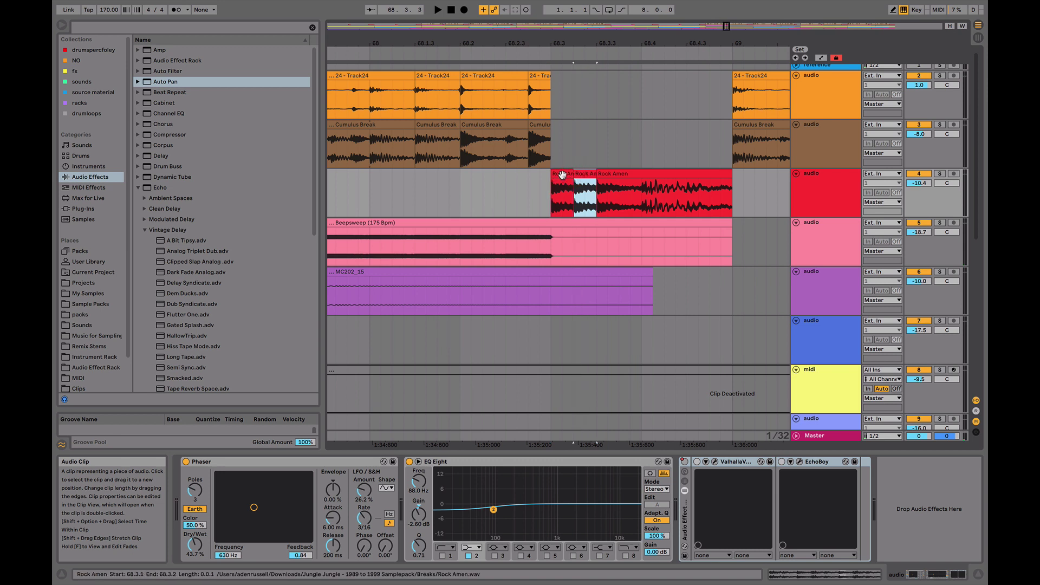
key("space")
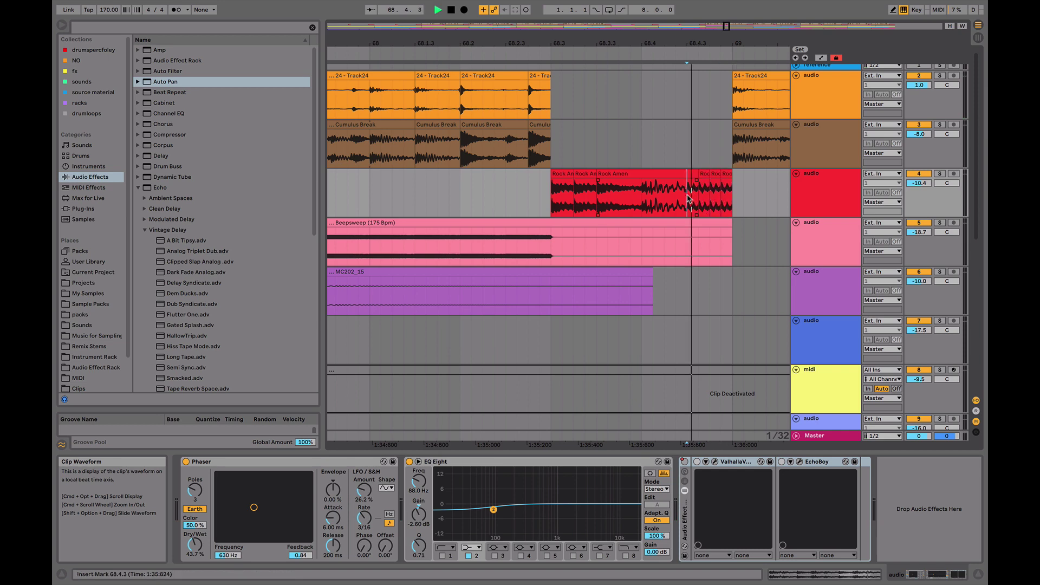
Transpose the last of the short Rock Amen repeats before bar 69 to 3 st, and audition the fill
double_click(704, 198)
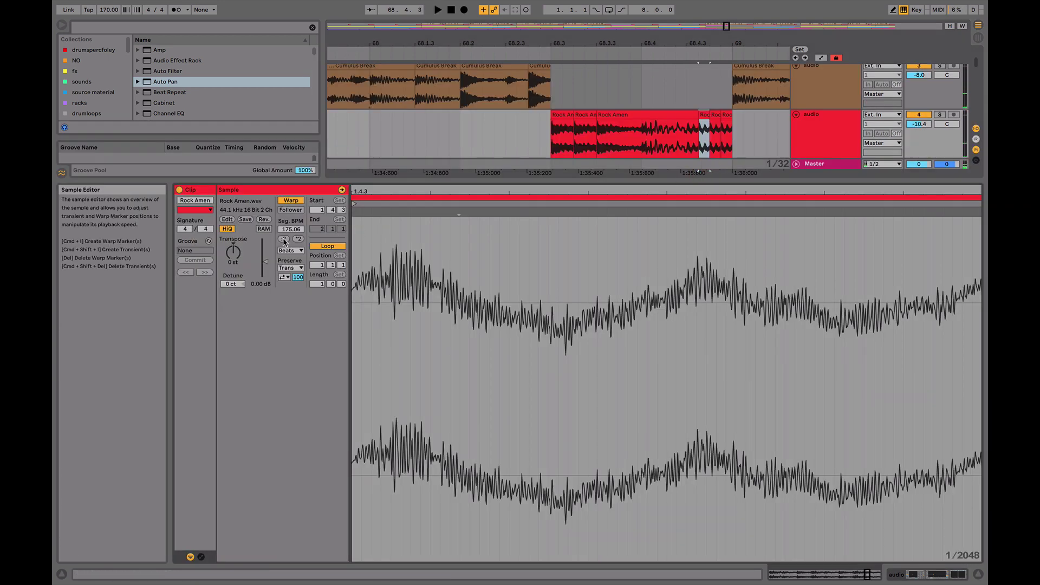
left_click(713, 116)
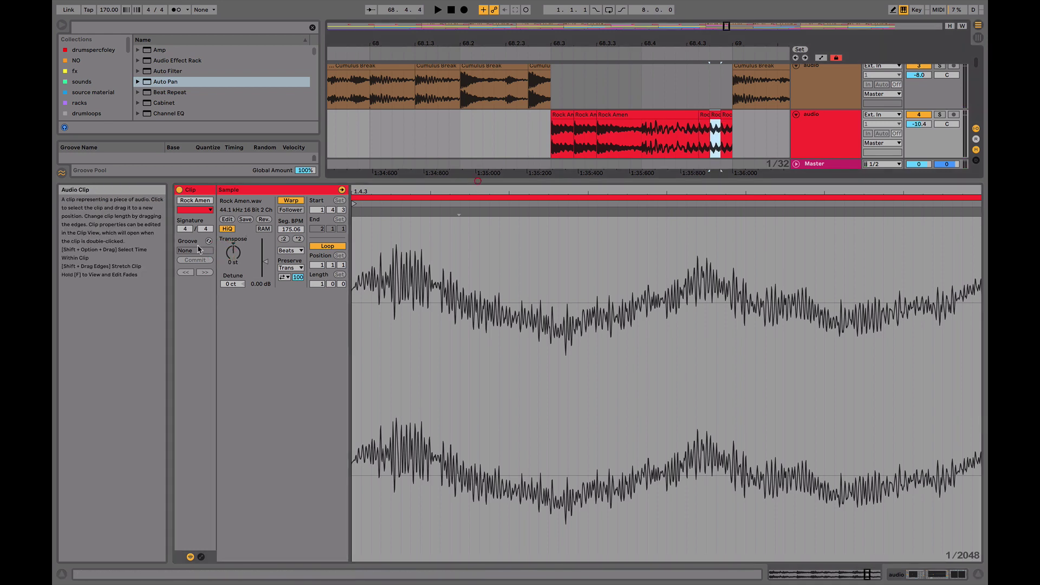
key("Right")
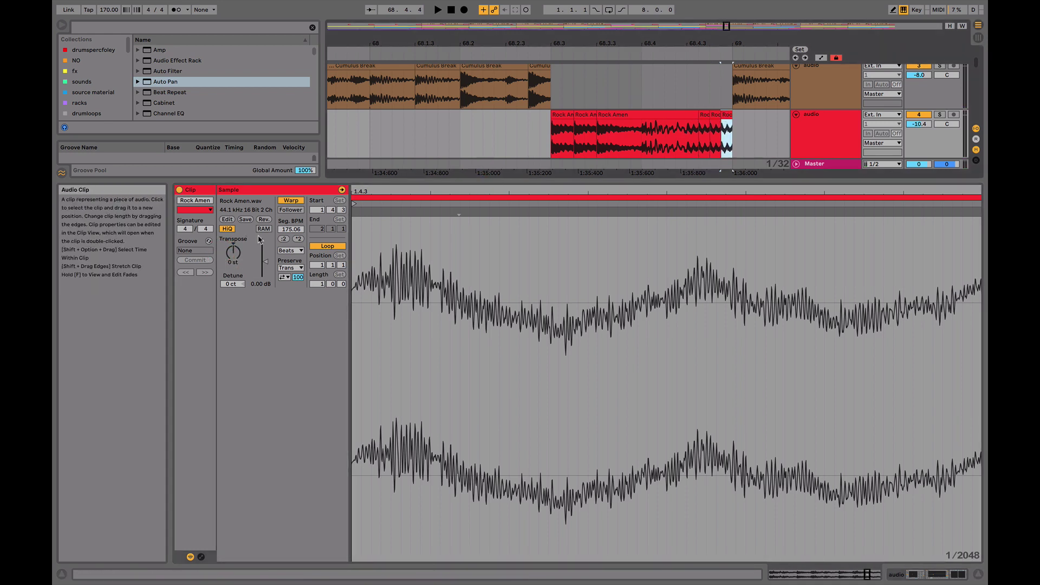
key("Up")
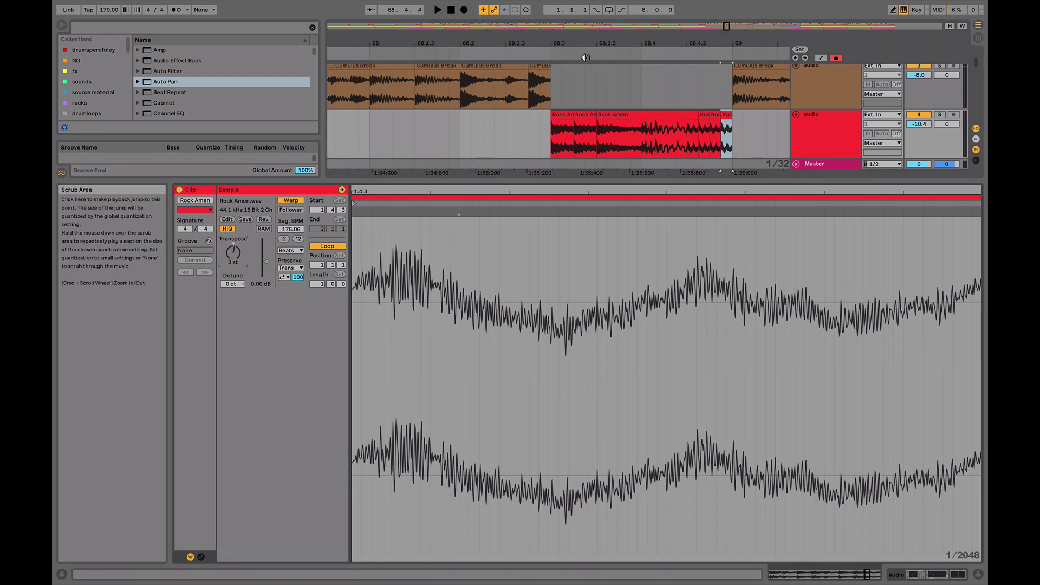
left_click(576, 55)
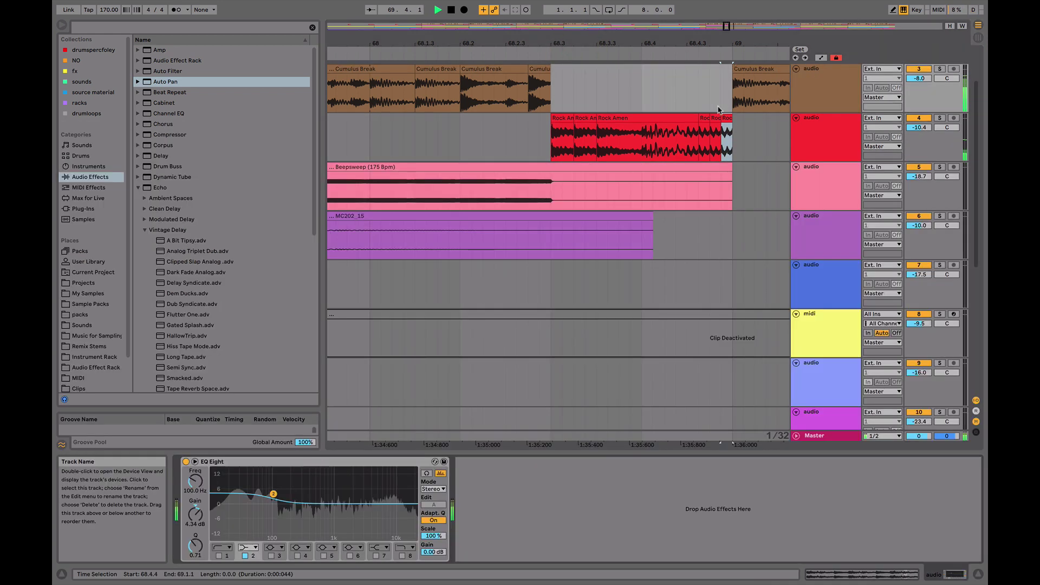
key("space")
Duplicate the 69.1.1–69.1.3 segment of the Track24 and Cumulus Break tracks three times, up to 69.3.1, and audition the roll
left_click(613, 48)
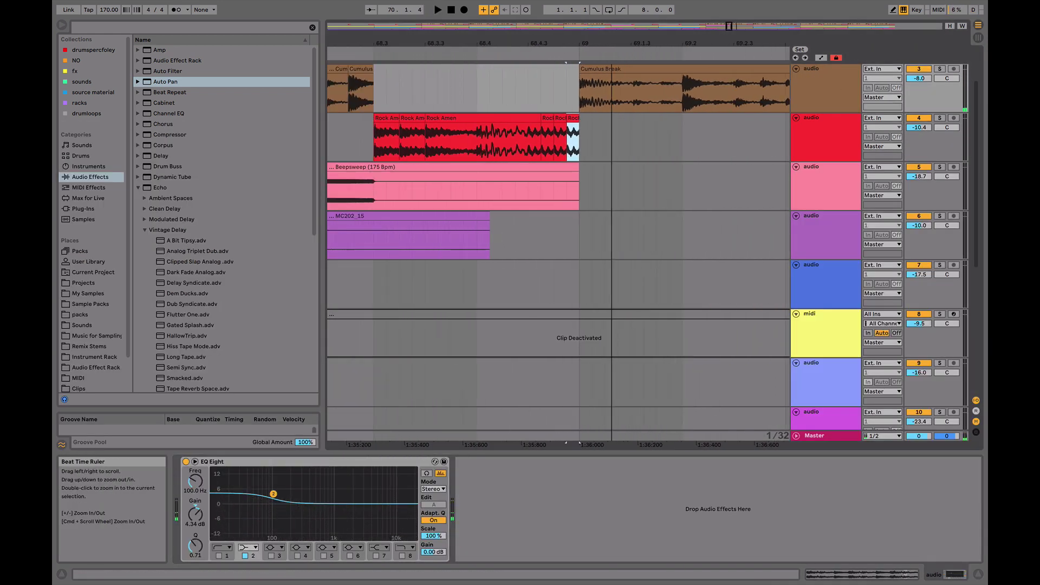
scroll(594, 112, "up", 3)
left_click(593, 109)
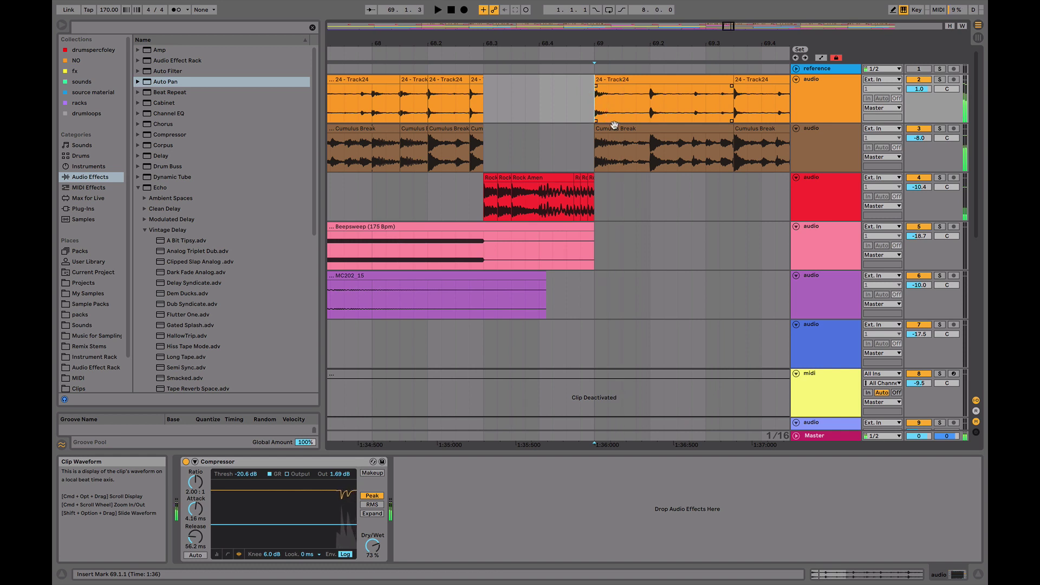
left_click_drag(622, 149, 594, 101)
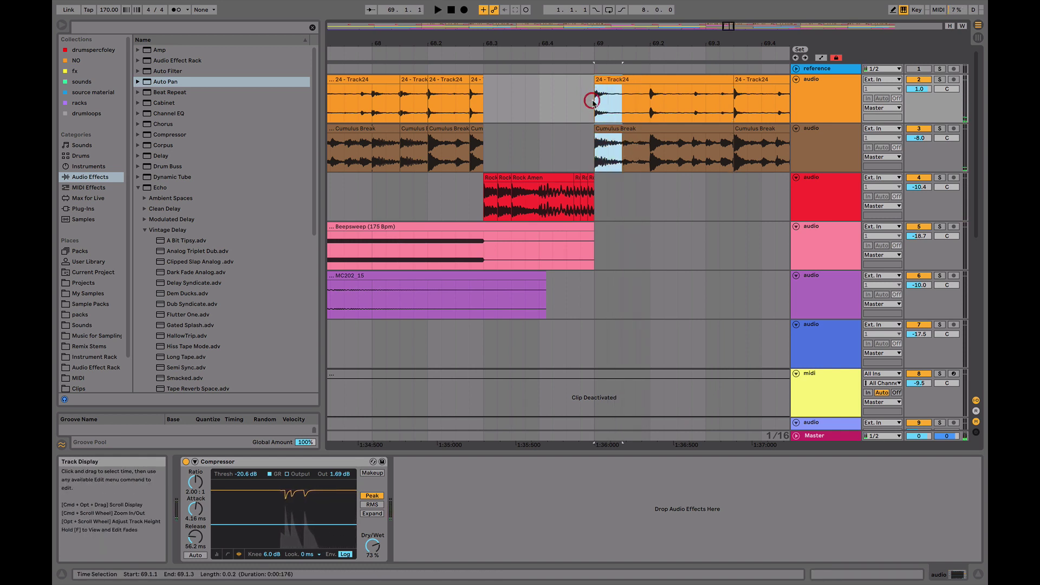
key("super+d")
key("super+d")
key("super+d")
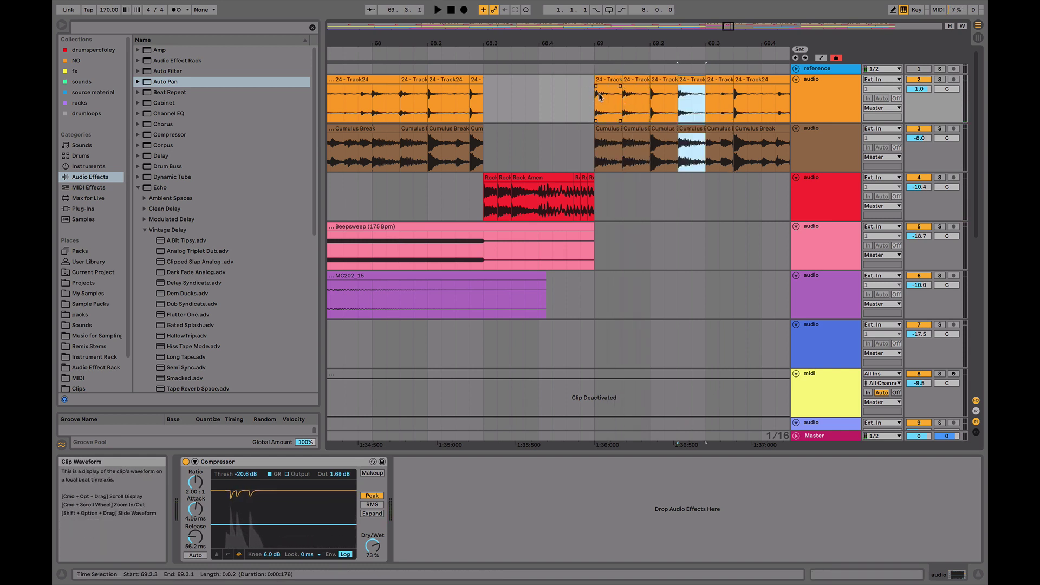
left_click(605, 80)
key("space")
scroll(542, 93, "right", 8)
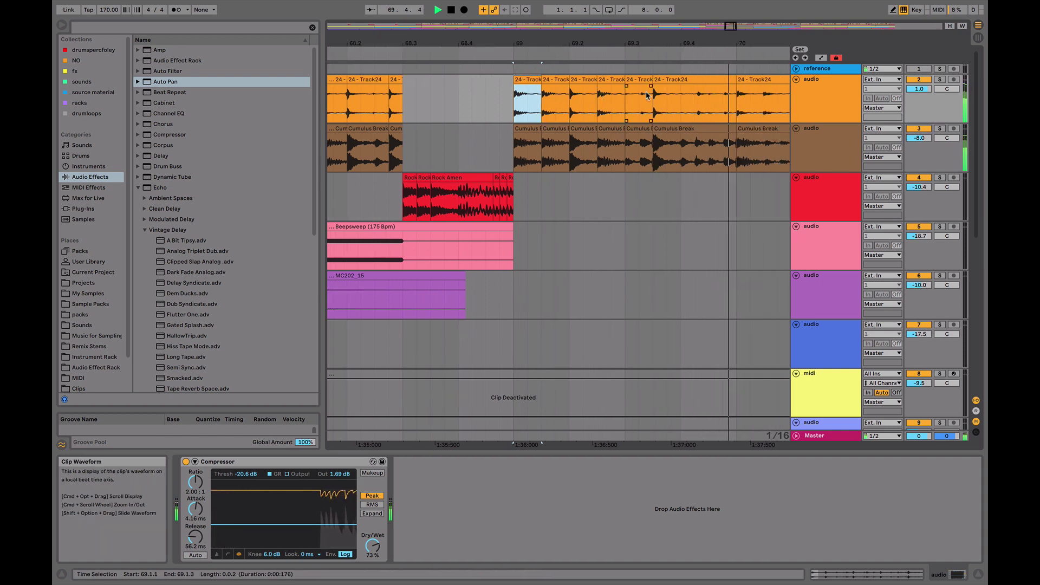
scroll(466, 119, "right", 4)
key("space")
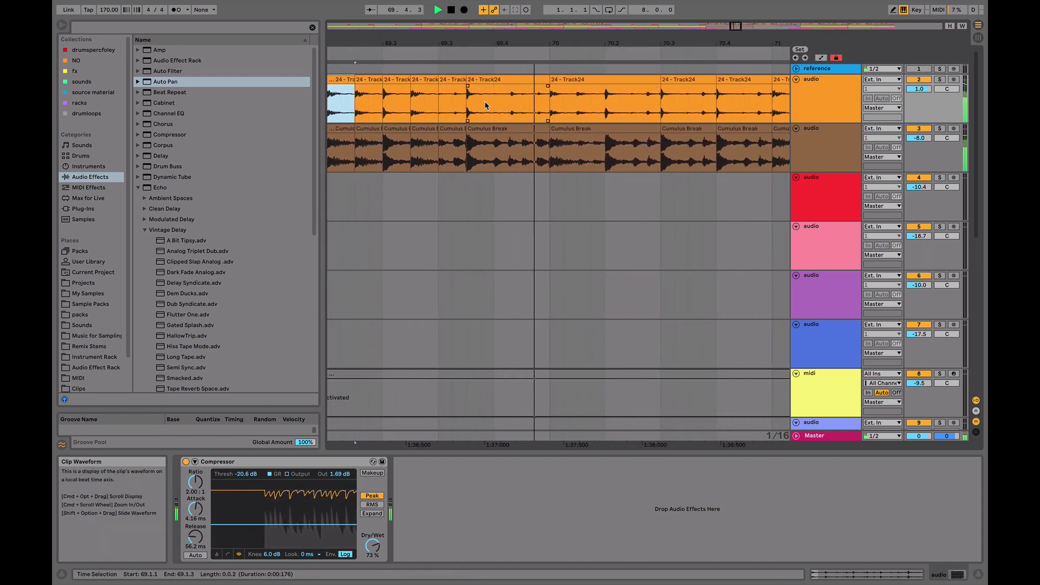
Try repeating the 69.3.3–69.4.2 segment of both breaks up to bar 70, audition it, and undo the duplication
left_click(454, 146)
left_click_drag(460, 151, 422, 107)
key("space")
left_click(417, 96)
key("super+e")
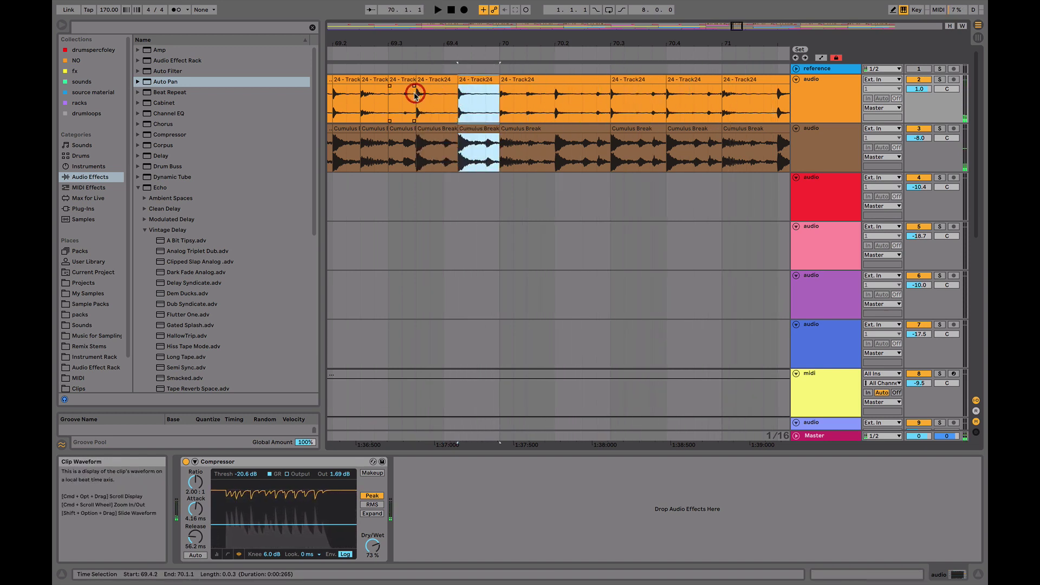
left_click(424, 82)
key("space")
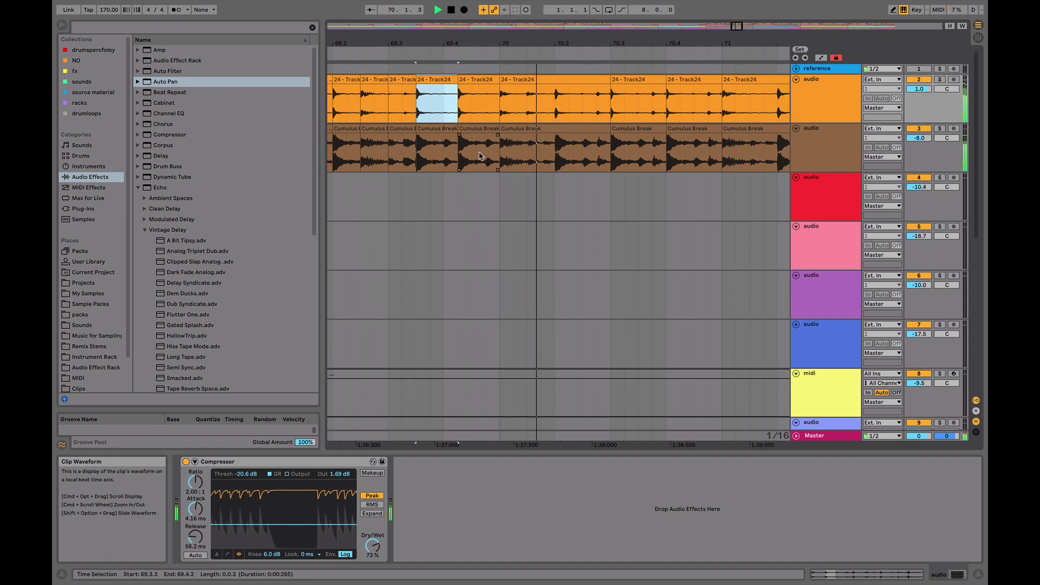
key("super+z")
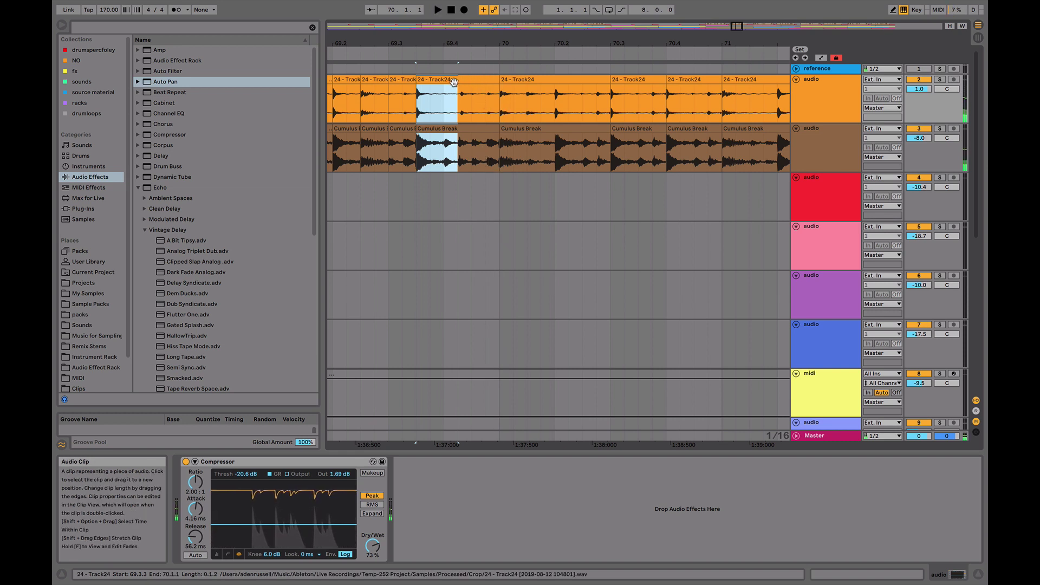
Duplicate the 69.3.3–70.1.1 clips of both breaks twice, filling up to 70.4.1, and audition the repeats
left_click(479, 77)
left_click(458, 128, "shift")
key("ctrl+d")
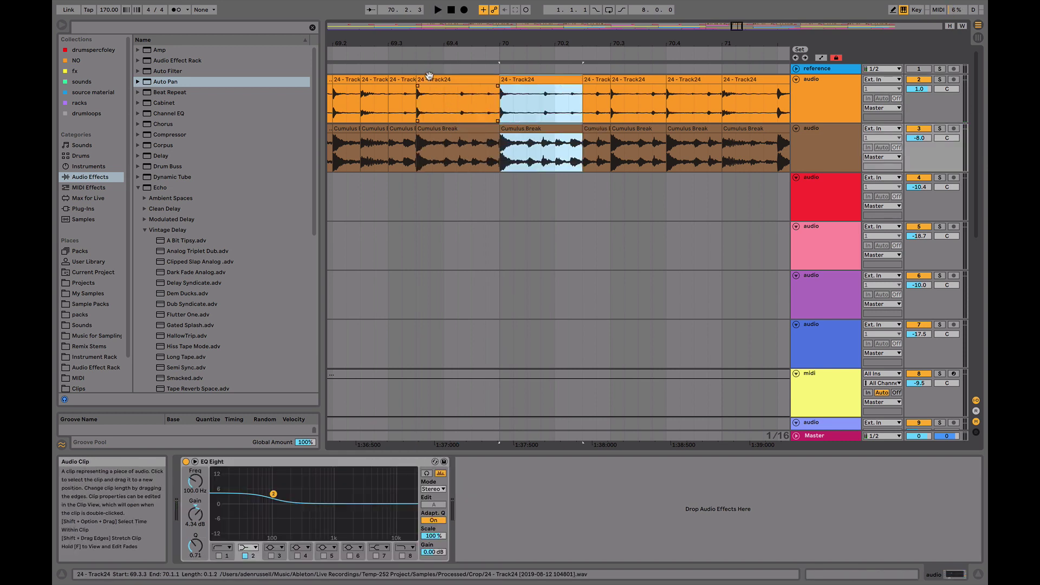
left_click(430, 75)
key("space")
key("space")
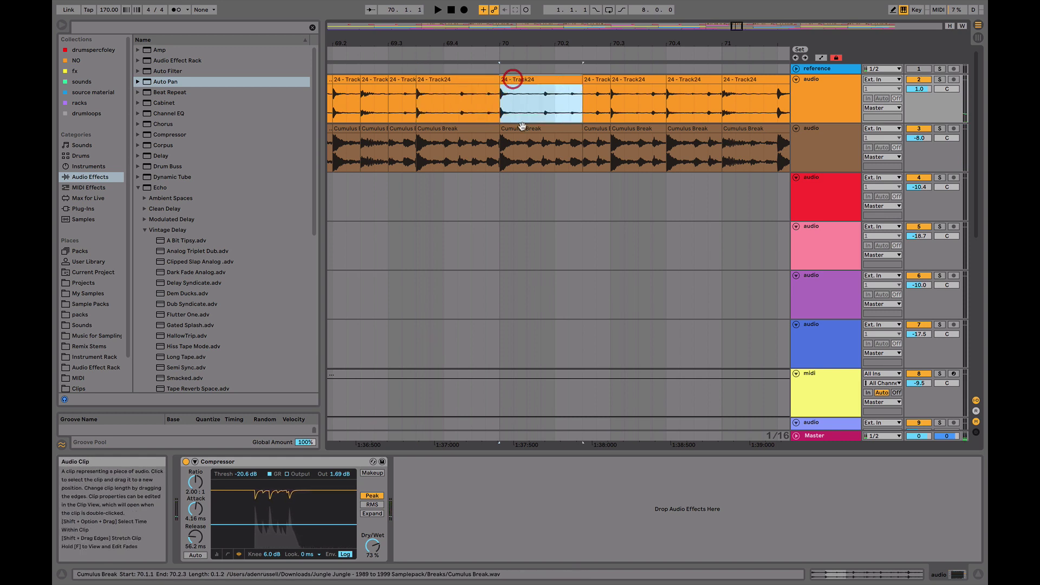
key("ctrl+d")
left_click(455, 79)
key("space")
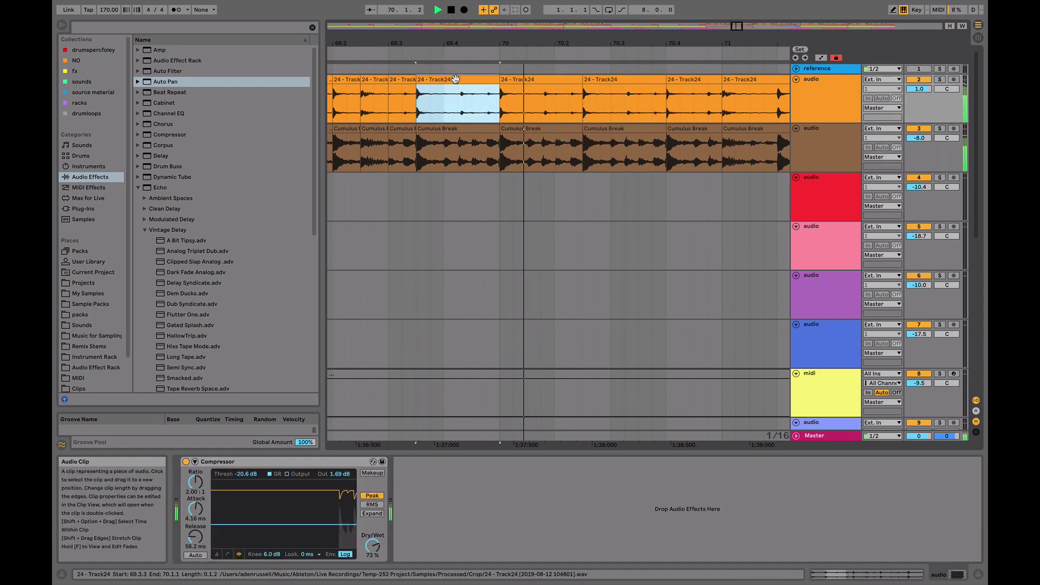
Adjust the transposition of the break copies at 70.1.1 and 70.2.3 on both tracks, and audition the section from 69.3.3
left_click(541, 80)
left_click(536, 129, "shift")
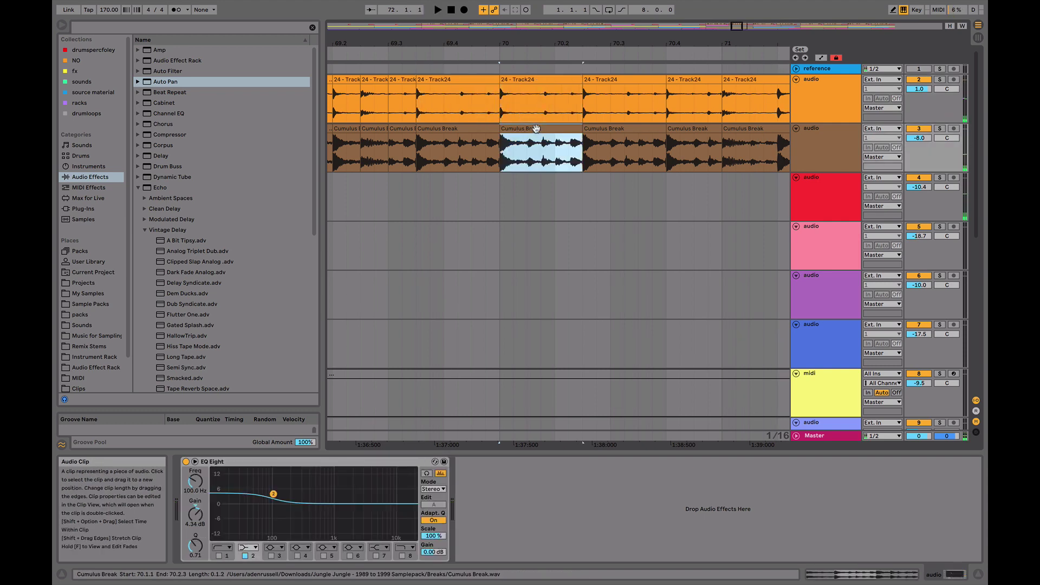
double_click(537, 129)
left_click(515, 88, "shift")
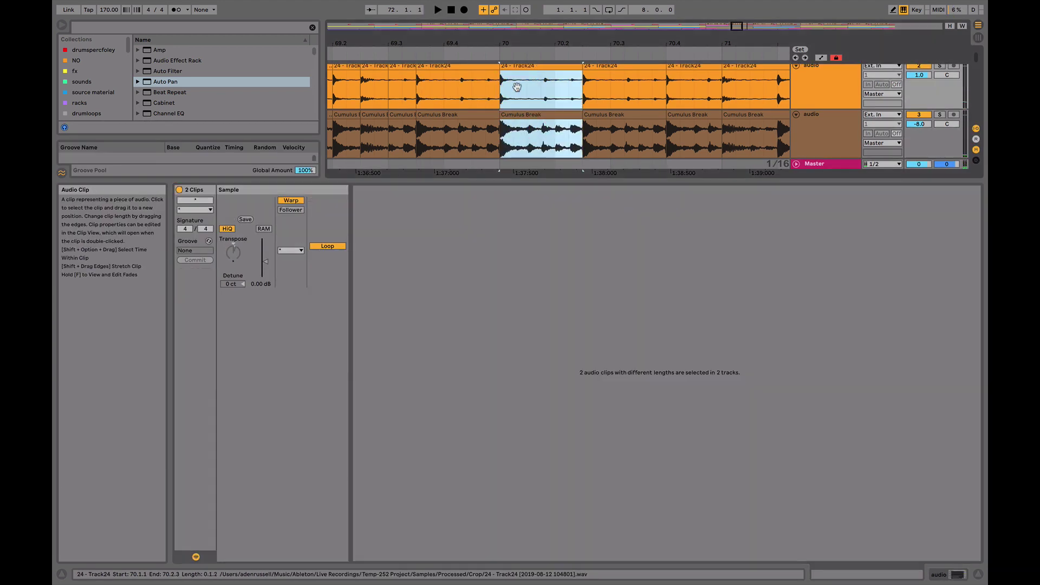
left_click(237, 257)
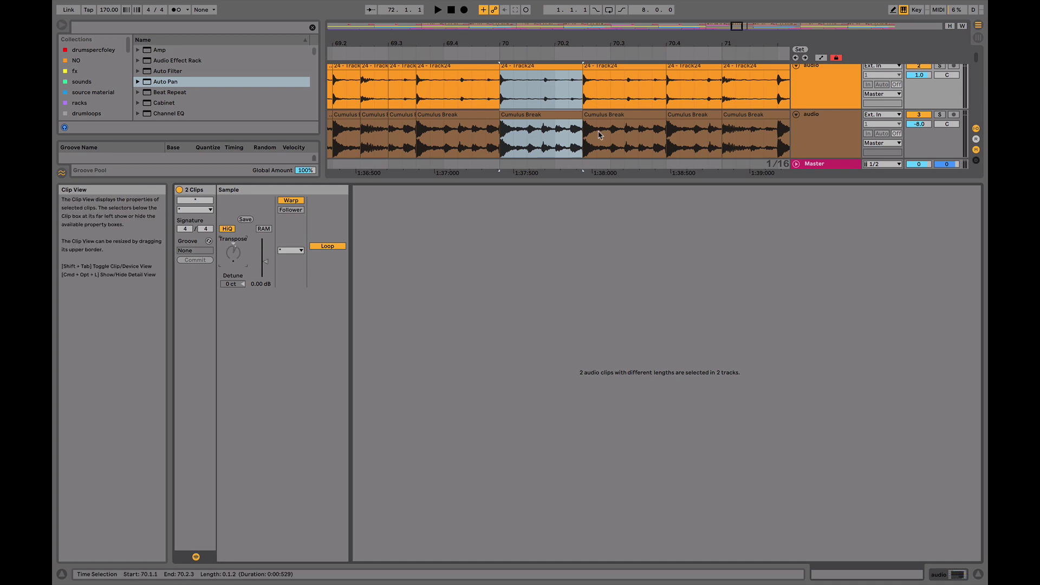
left_click(619, 115)
scroll(621, 120, "up", 1)
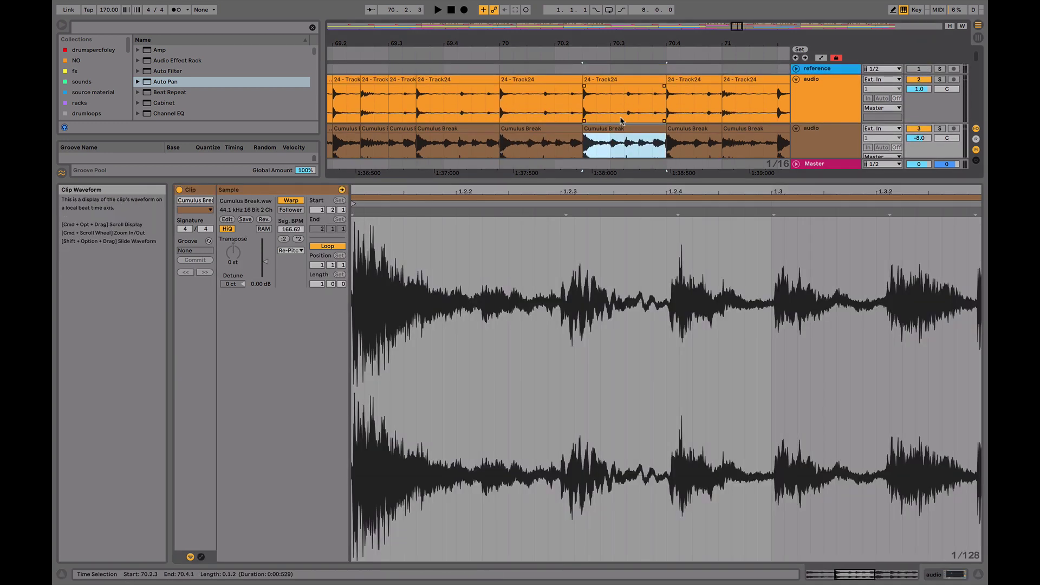
left_click(623, 81, "shift")
left_click(234, 260)
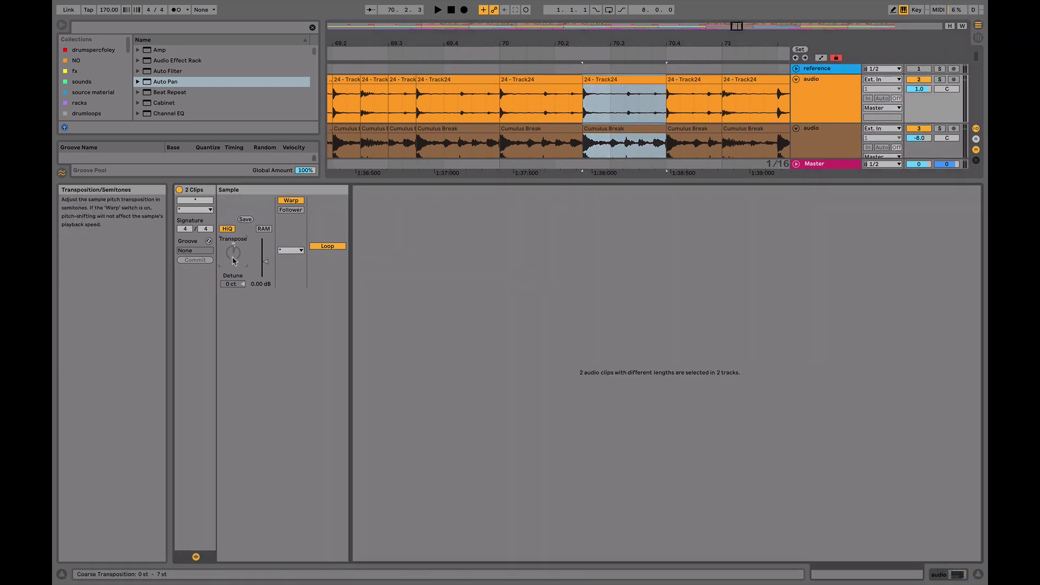
left_click(473, 81)
key("space")
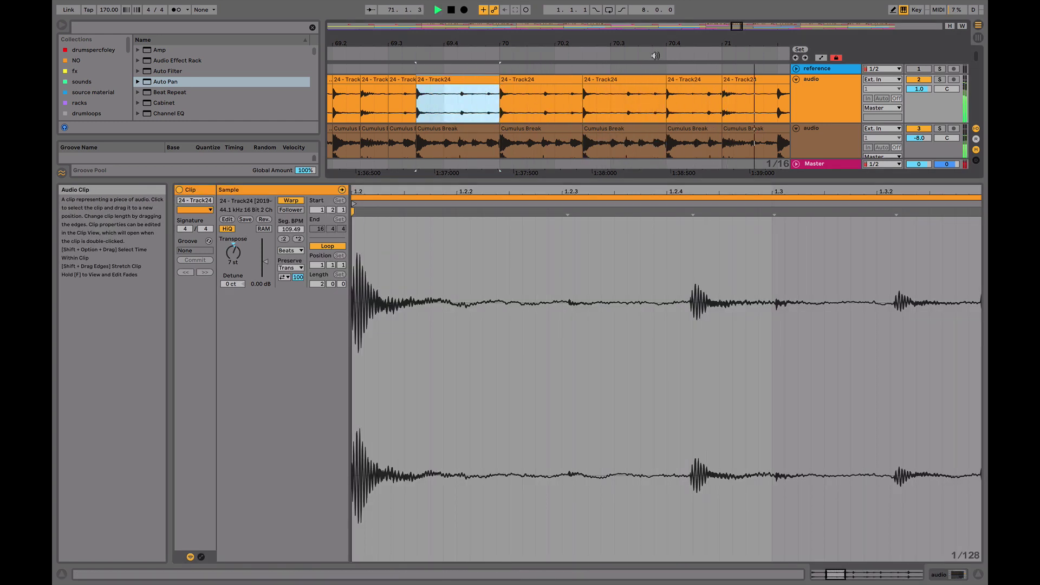
Duplicate the first 1/32 note of both breaks at 73.3.1 three times to form a roll, and audition it
mouse_move(576, 51)
left_mouse_down()
mouse_move(576, 22)
mouse_move(576, 43)
left_mouse_up()
left_click(823, 98)
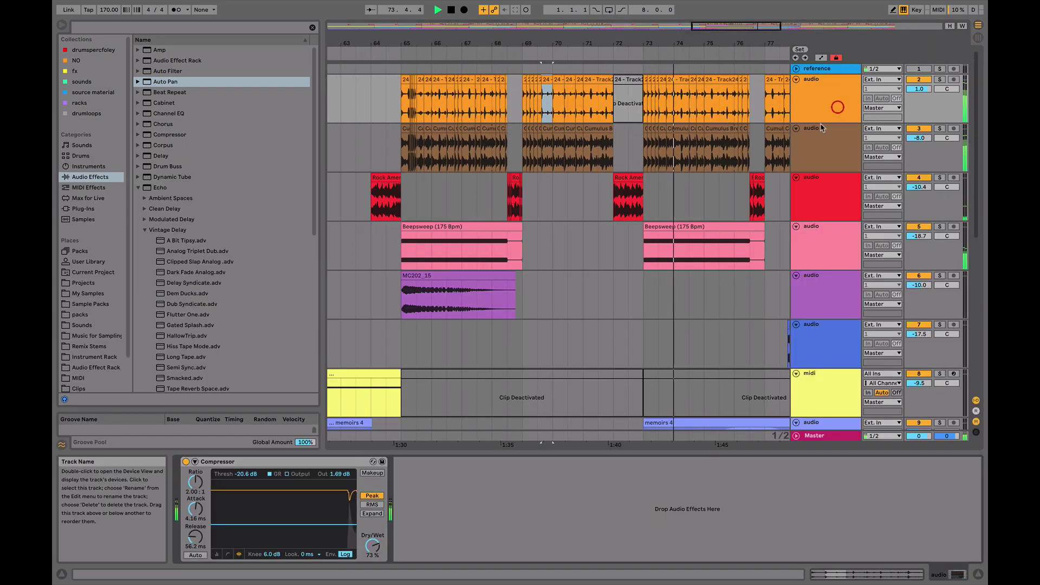
left_click_drag(667, 42, 600, 173)
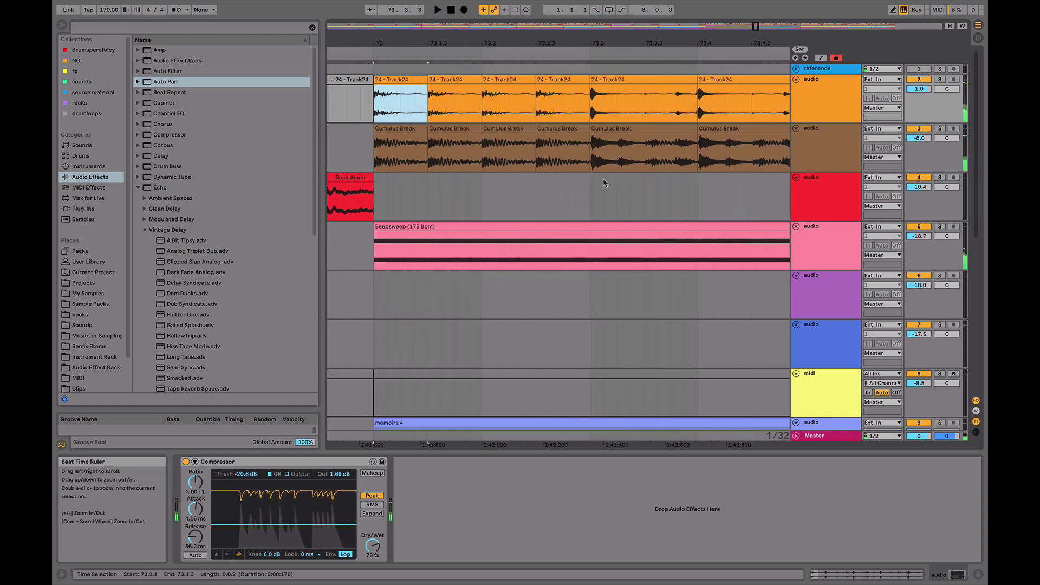
key("space")
left_click(592, 109)
key("super+d")
key("super+d")
key("super+d")
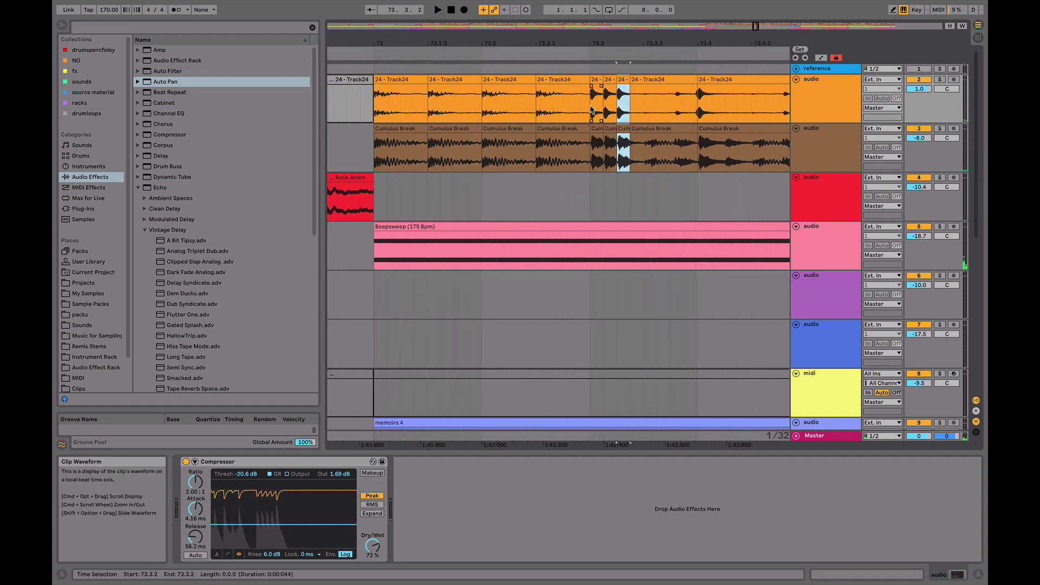
left_click(593, 80)
key("space")
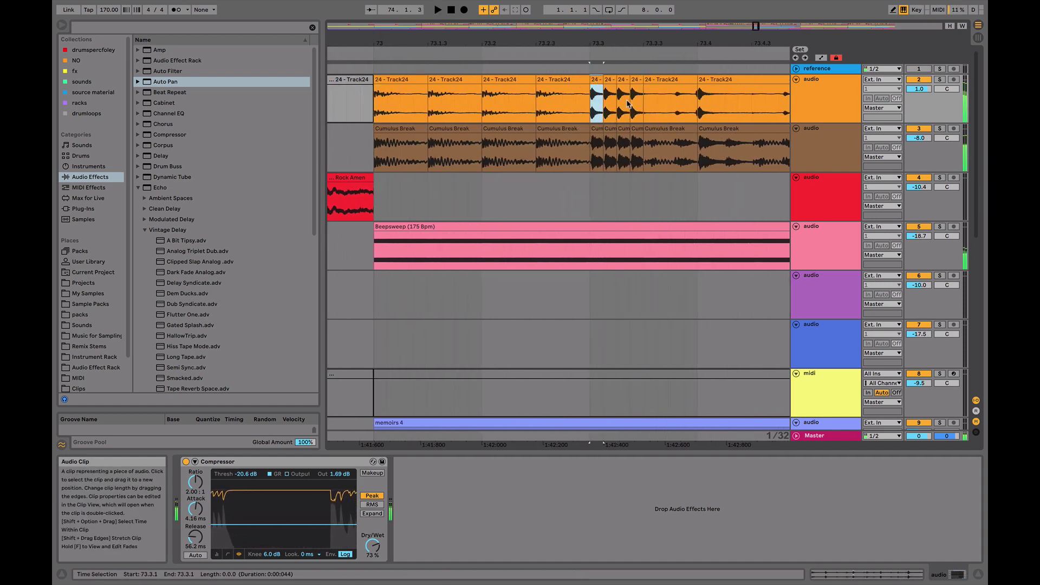
Extend the 1/32-note roll on both break tracks up to 73.4.1 with further duplicates, auditioning it from 73.3.1
left_click(638, 130)
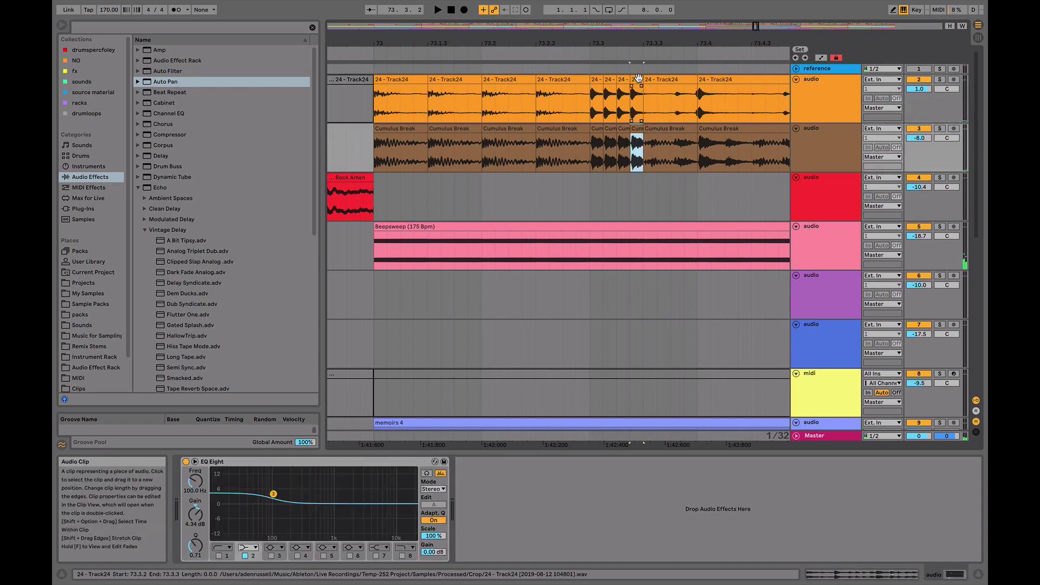
left_click(639, 79, "shift")
key("super+d")
left_click(594, 79)
key("space")
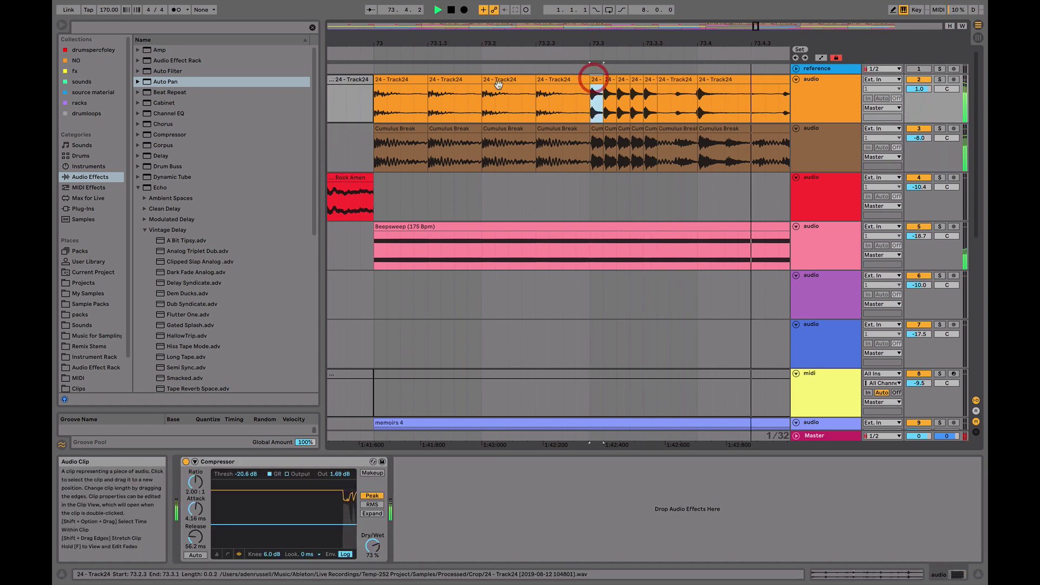
left_click(650, 92)
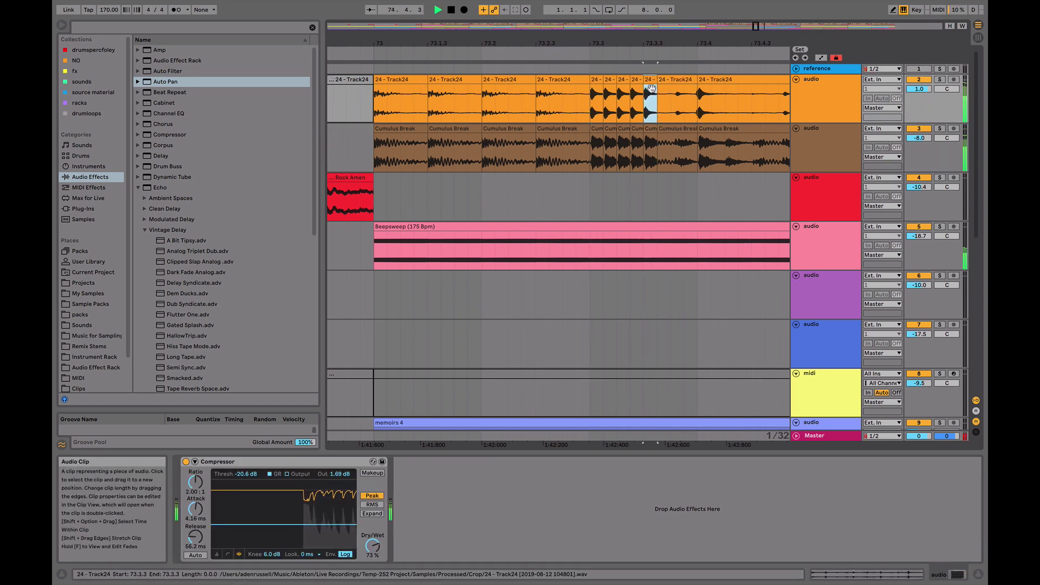
left_click(653, 137, "shift")
key("super+d")
key("super+d")
left_click(383, 81)
Duplicate the 74.4.1–74.4.3 segment of both breaks, and repeat the first 1/32 note of the copy at 74.4.3 once
left_click_drag(434, 53, 309, 36)
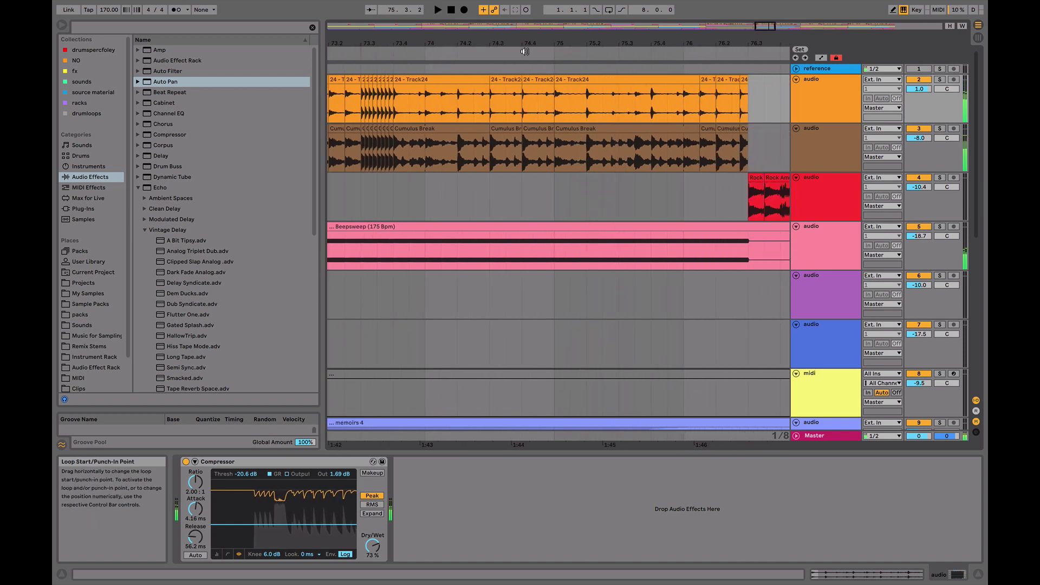
left_click_drag(477, 51, 520, 99)
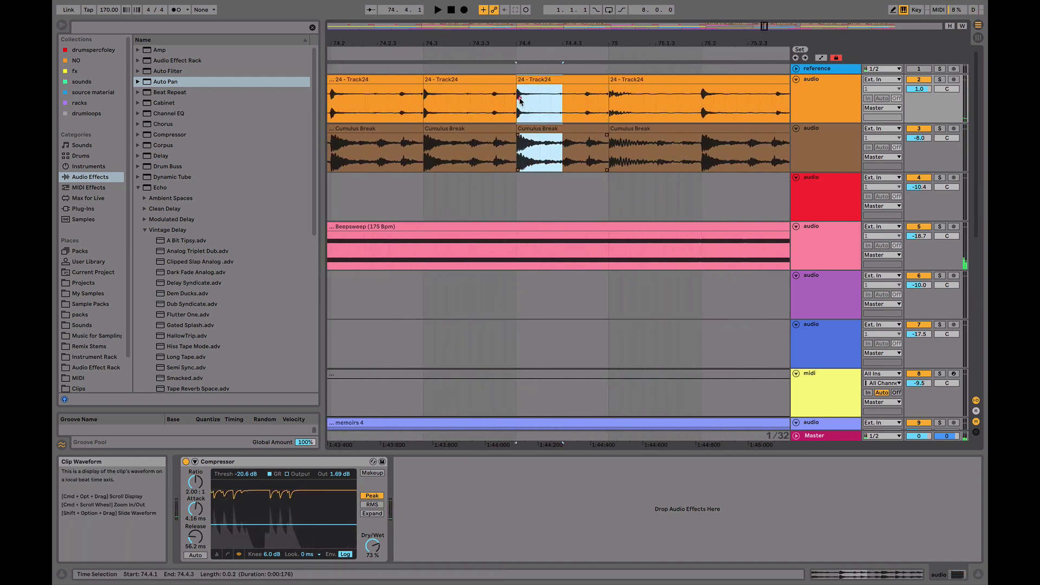
key("super+e")
left_click_drag(598, 142, 574, 142)
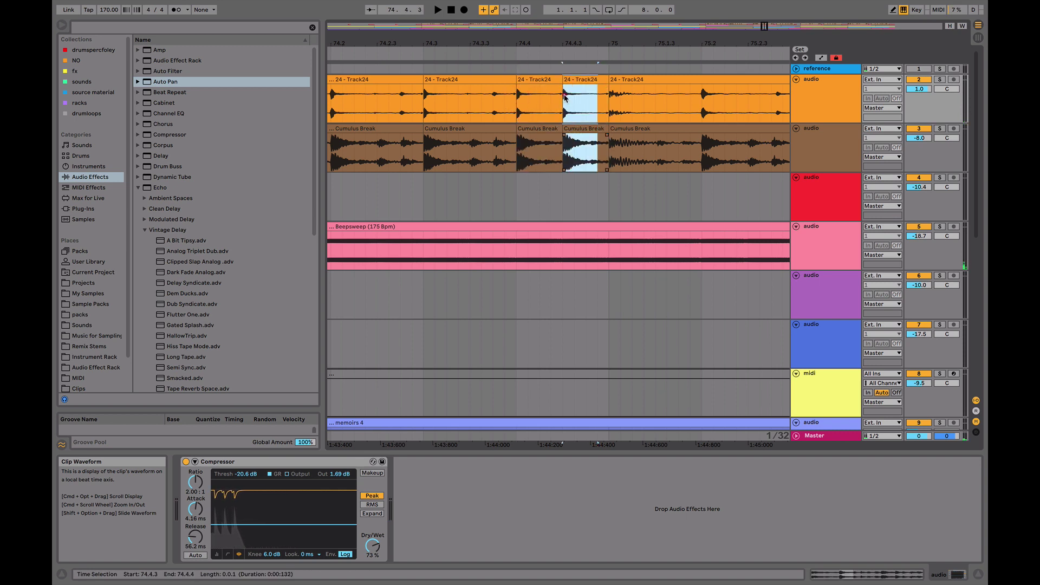
left_click(584, 155)
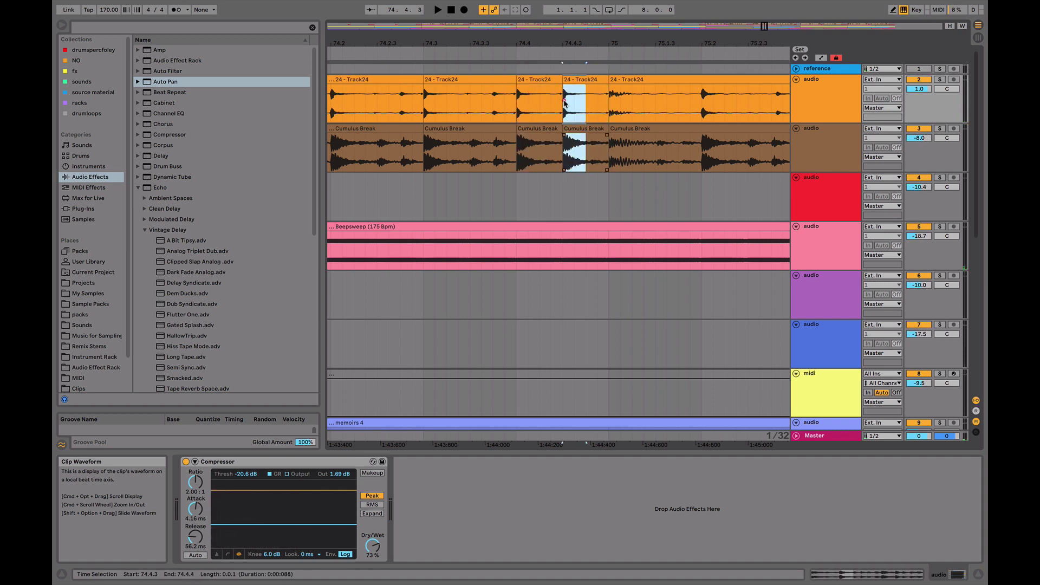
key("super+d")
key("super+d")
key("super+d")
key("super+d")
key("super+d")
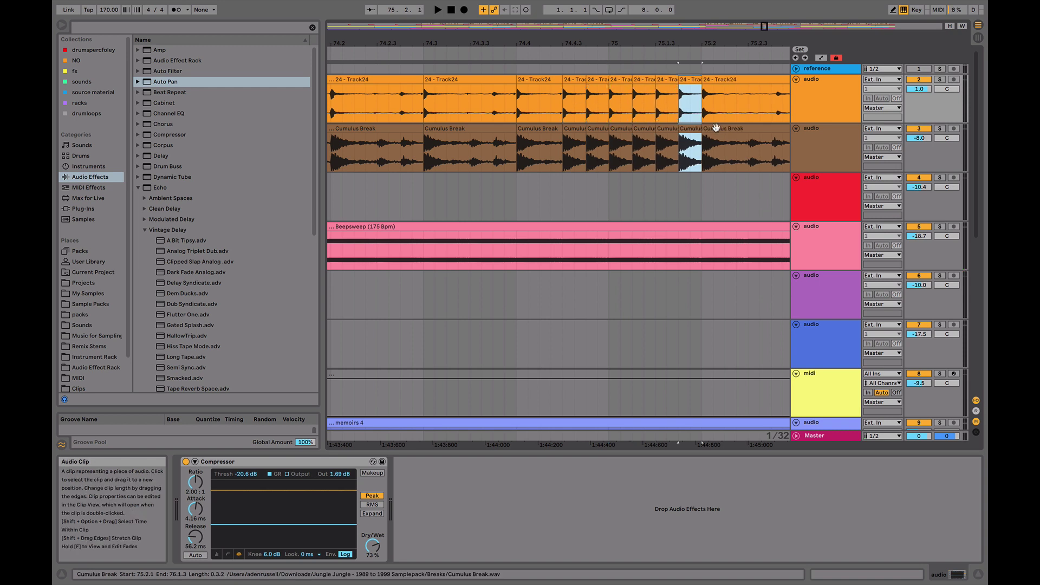
key("super+z")
key("super+z")
key("super+z")
key("super+z")
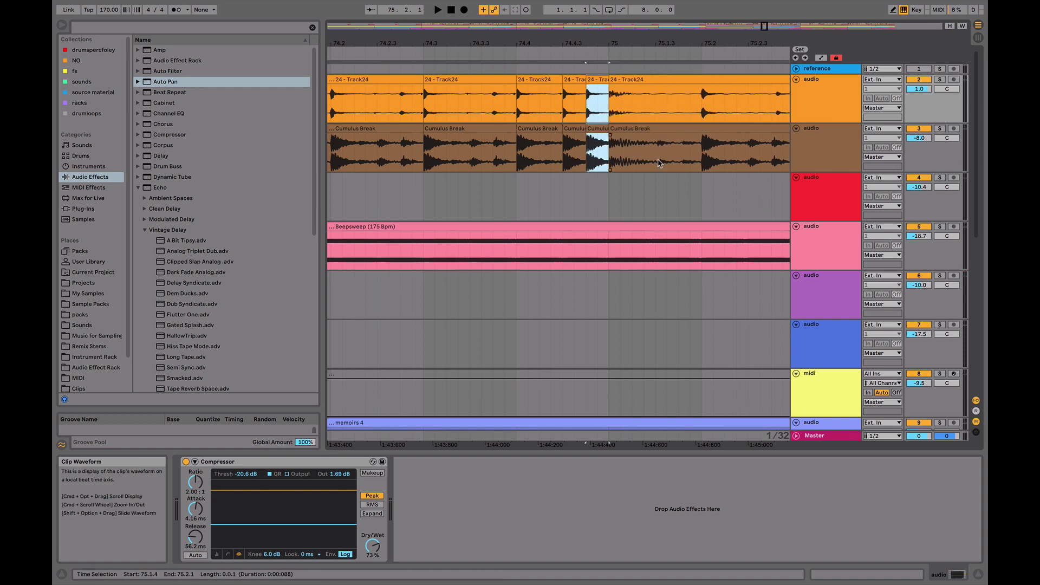
Duplicate the 75.1.1–75.1.3 segment of both breaks onto 75.1.3
left_click(658, 162)
left_click_drag(643, 126, 584, 119)
key("super+d")
Duplicate the 1/32-note clips of both breaks at 74.4.3 three times up to 75.1.3, and audition the roll from 74.4.1
left_click(581, 129, "shift")
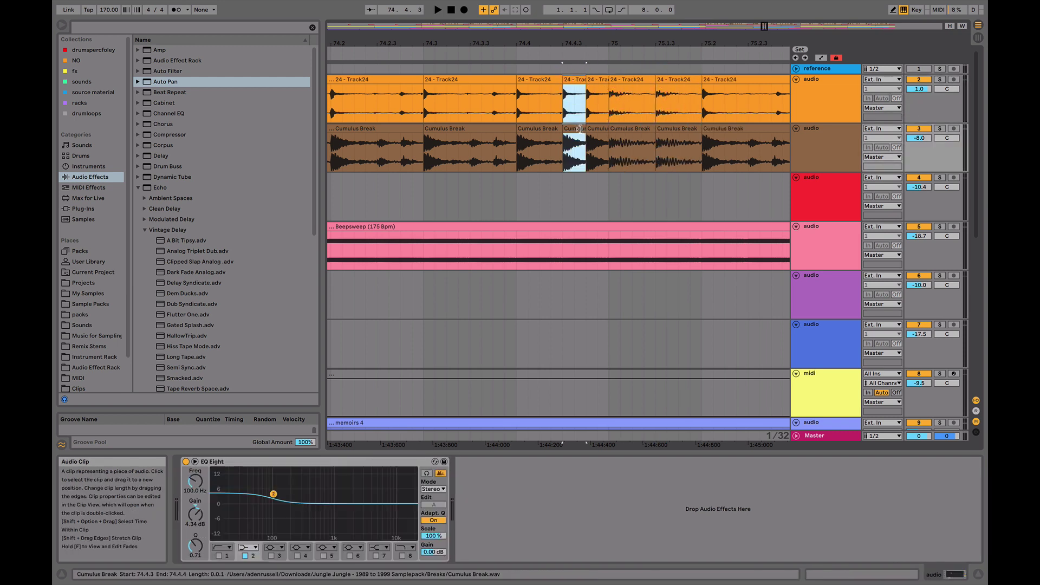
key("super+d")
key("super+d")
key("super+d")
left_click(524, 79)
key("space")
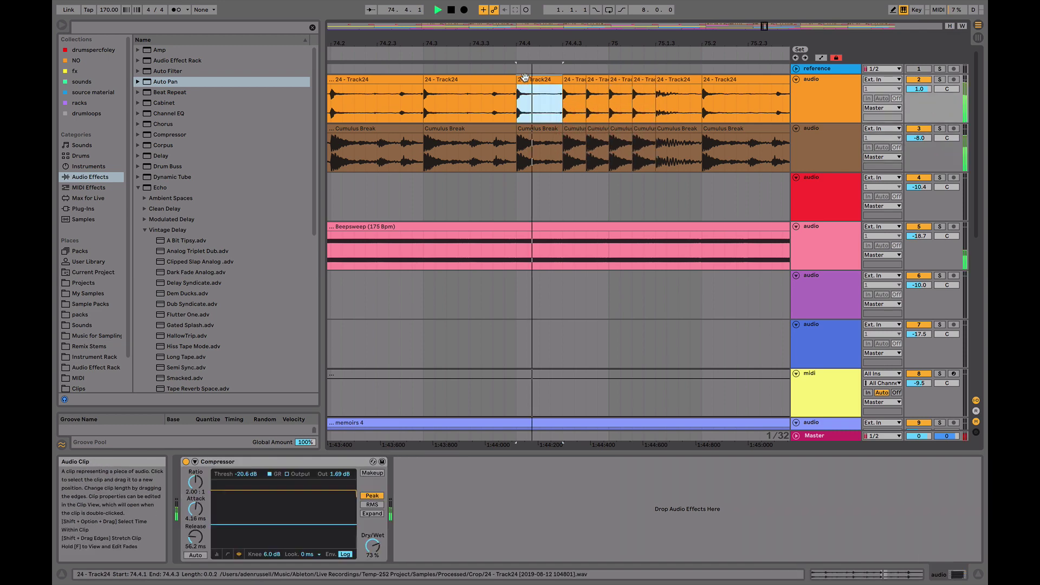
Duplicate the 75.2.3–75.4.1 segment of both breaks onto 75.4.1, and audition the passage
left_click_drag(699, 47, 661, 98)
key("space")
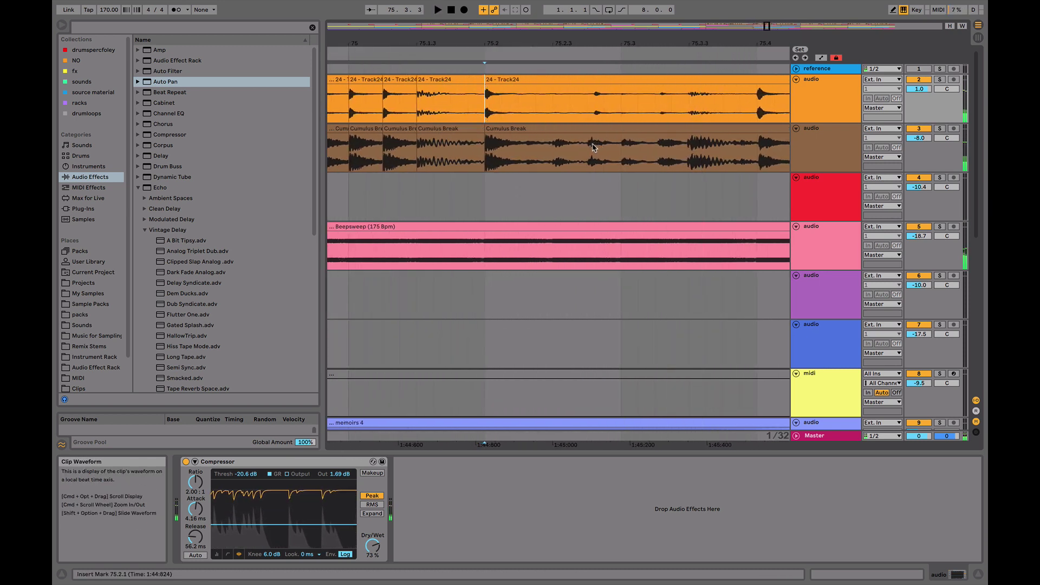
left_click_drag(560, 142, 753, 103)
scroll(427, 83, "right", 2)
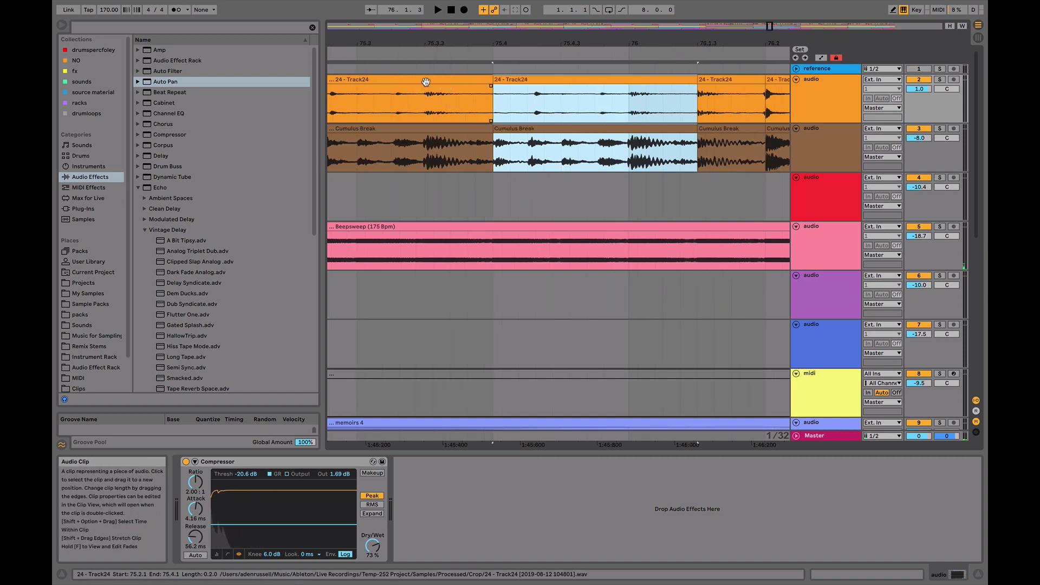
key("super+d")
left_click(470, 80)
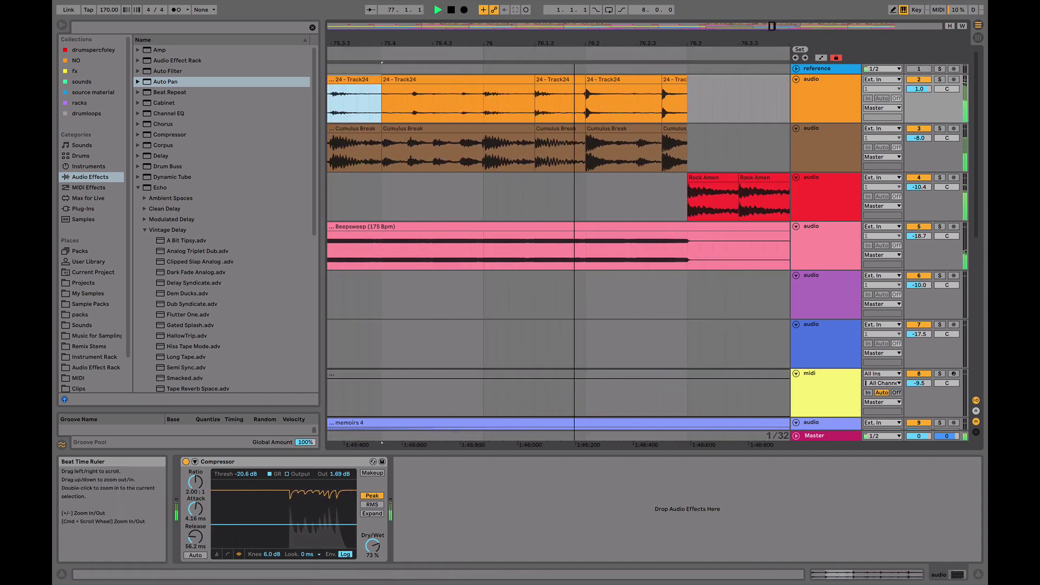
key("space")
Duplicate the Rock Amen clip at 76.3.1 three times up to 77.1.1, repeat the first half of the last copy, and audition the fill
key("minus")
key("plus")
left_click(614, 179)
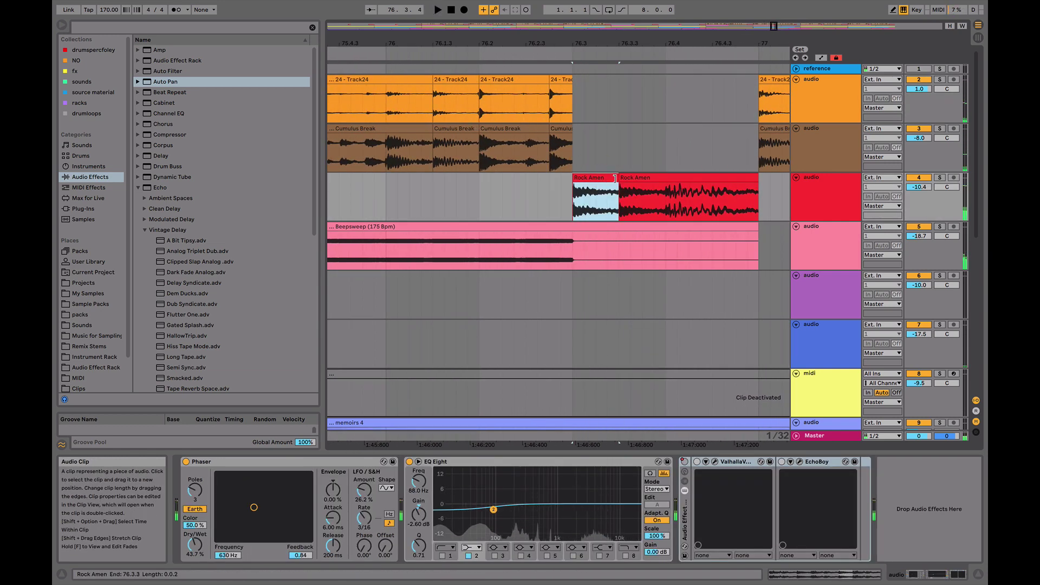
key("super+d")
key("super+d")
key("super+d")
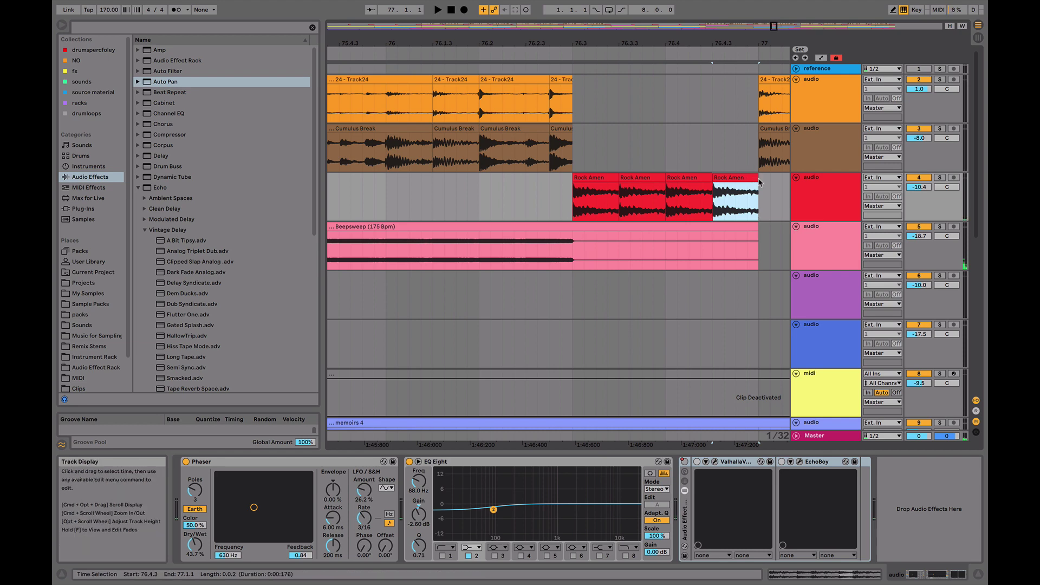
key("super+d")
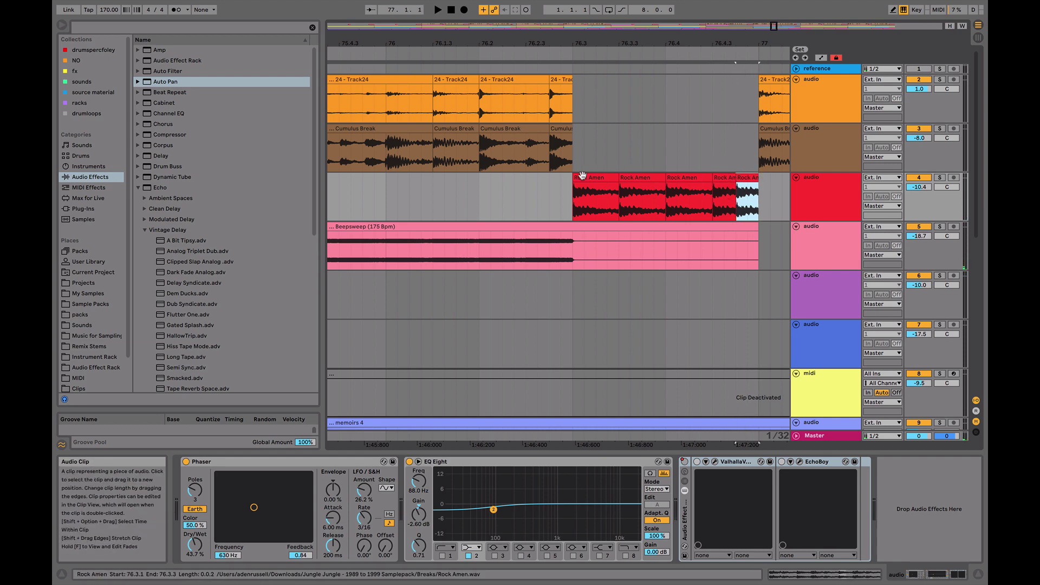
left_click(550, 183)
key("space")
Play back the edited arrangement from 65.1.1 to check the new rolls and fills
left_click_drag(576, 43, 643, 24)
left_click(579, 92)
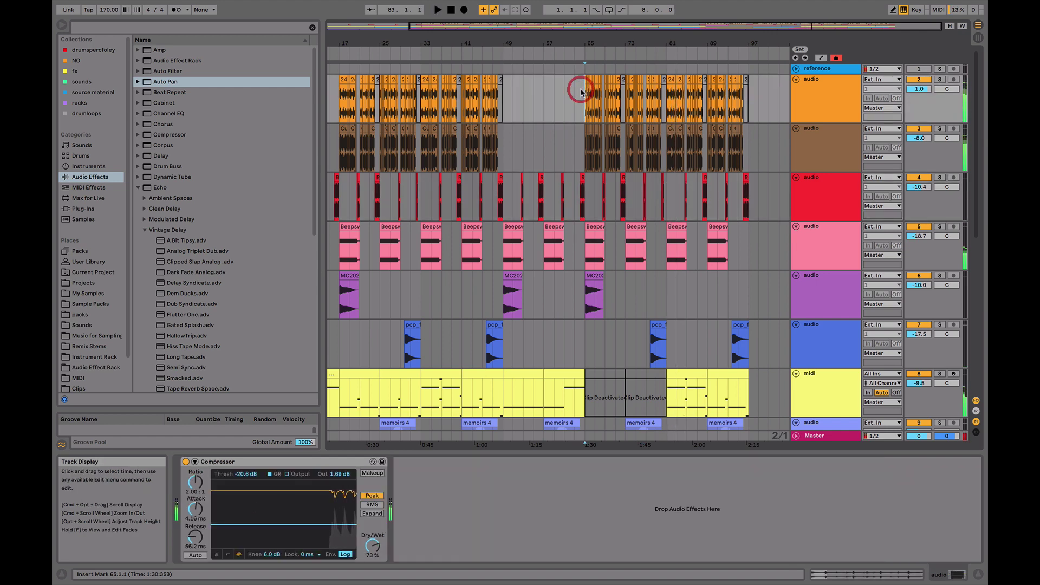
left_click_drag(629, 49, 629, 73)
left_click(441, 51)
left_click_drag(455, 44, 456, 42)
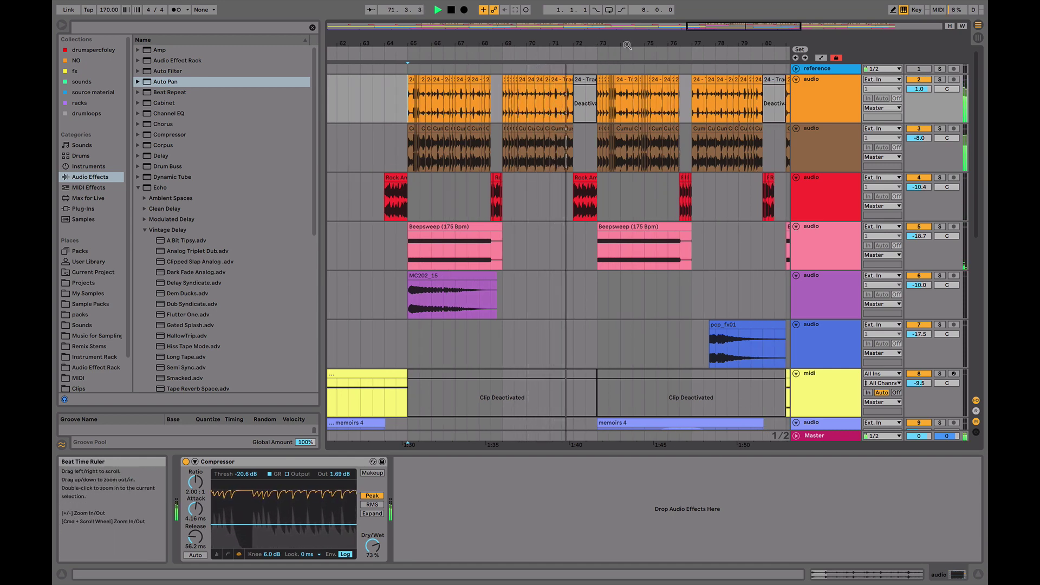
left_click_drag(609, 44, 609, 60)
key("space")
Duplicate the first beat of the Rock Amen clip at 72.1.1 onto 72.2.1, and audition the fill from 72.1.1
left_click(493, 202)
key("space")
key("space")
key("space")
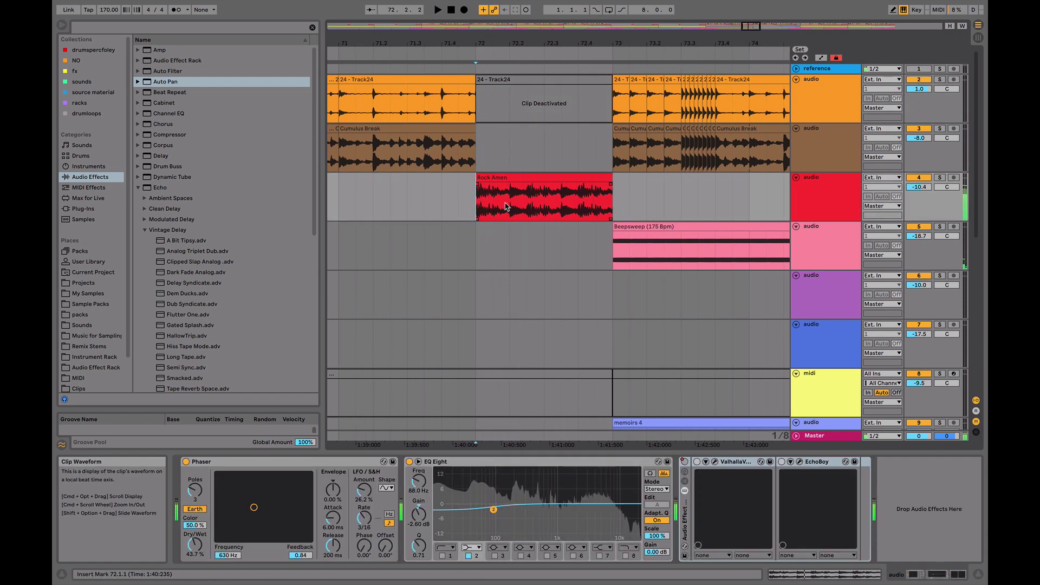
key("space")
left_click_drag(506, 206, 470, 203)
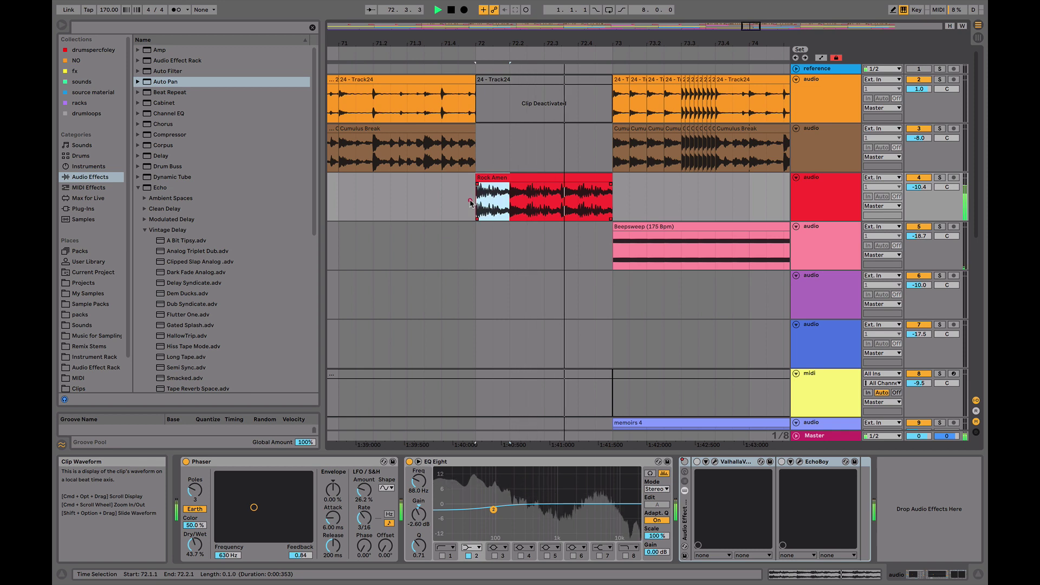
scroll(472, 200, "left", 1)
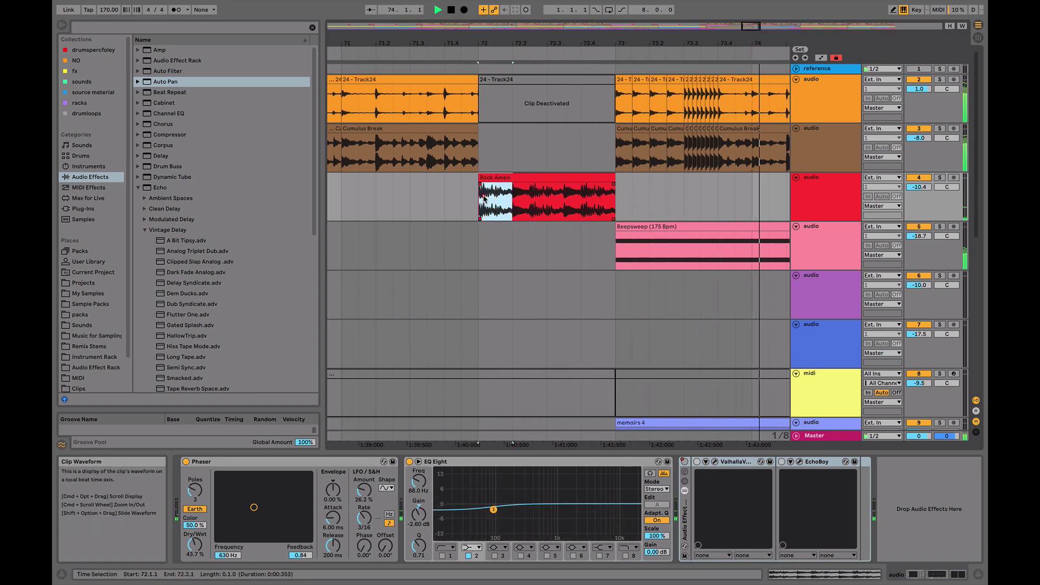
key("super+d")
left_click(484, 199)
key("space")
key("space")
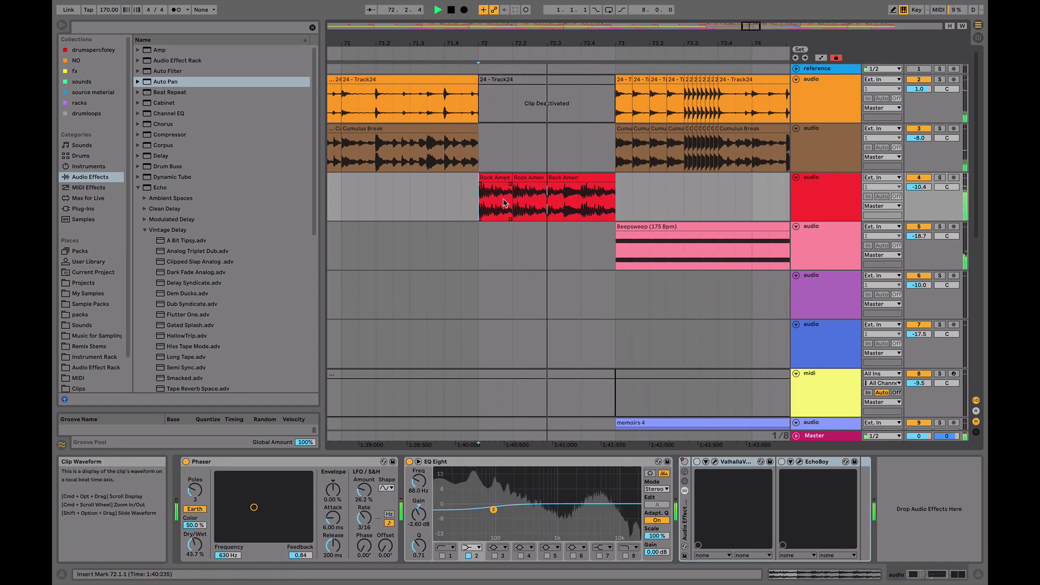
key("space")
Repeat the one-beat Rock Amen clip from 72.2.1 onto 72.3.1, and audition the fill
left_click(530, 177)
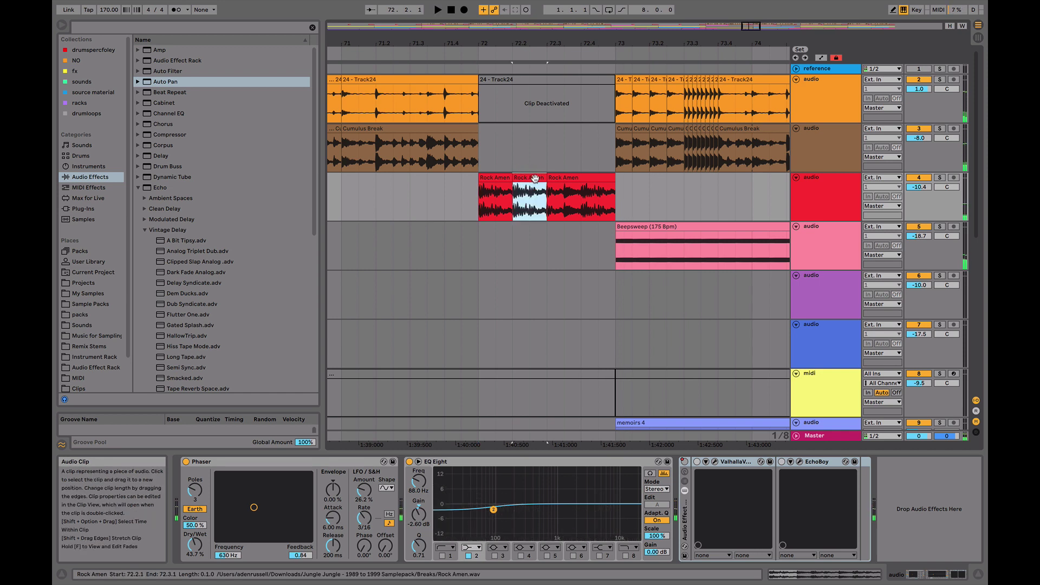
left_click(582, 201)
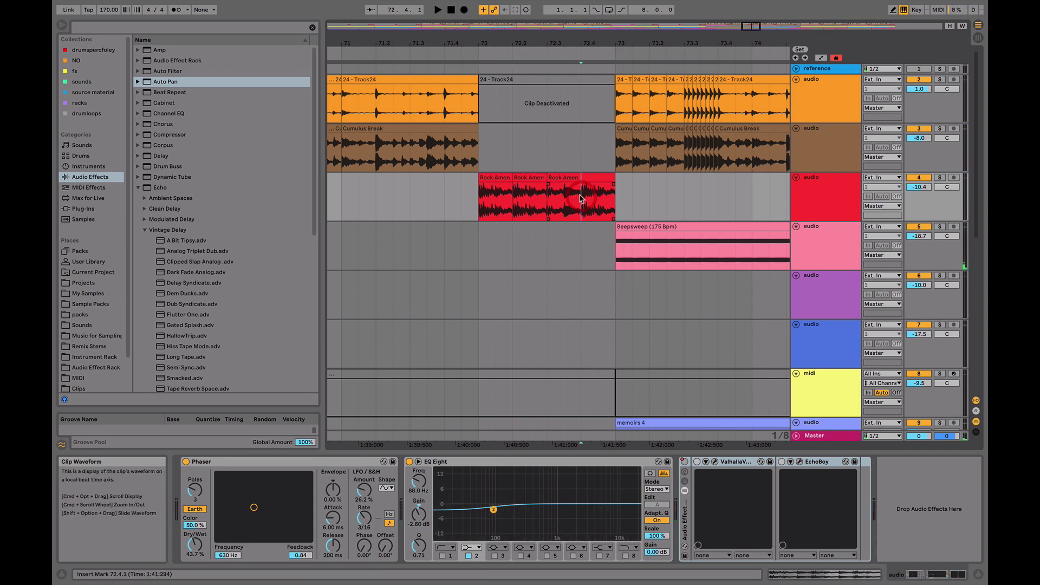
key("super+e")
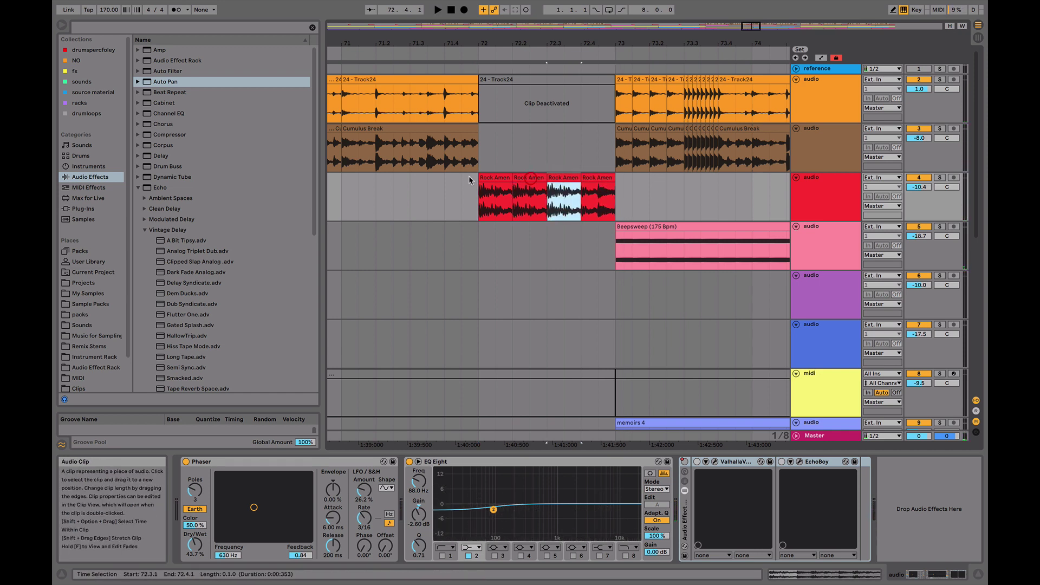
left_click(469, 179)
key("space")
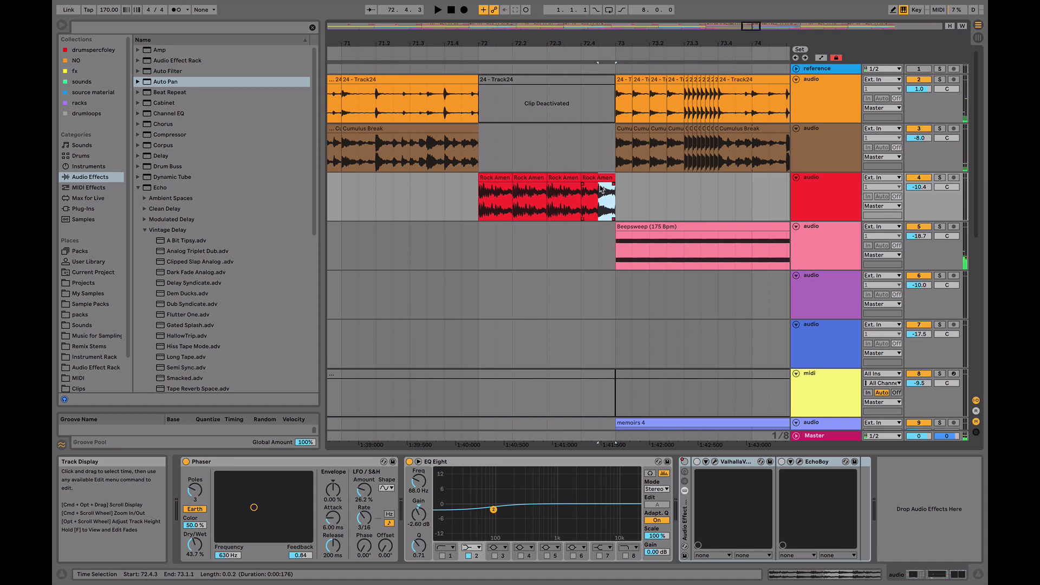
Duplicate the 72.4.3–73.1.1 part of Rock Amen onto 73.1.1, and delete both break clips at 73.1.1–73.1.3
key("Up")
key("Up")
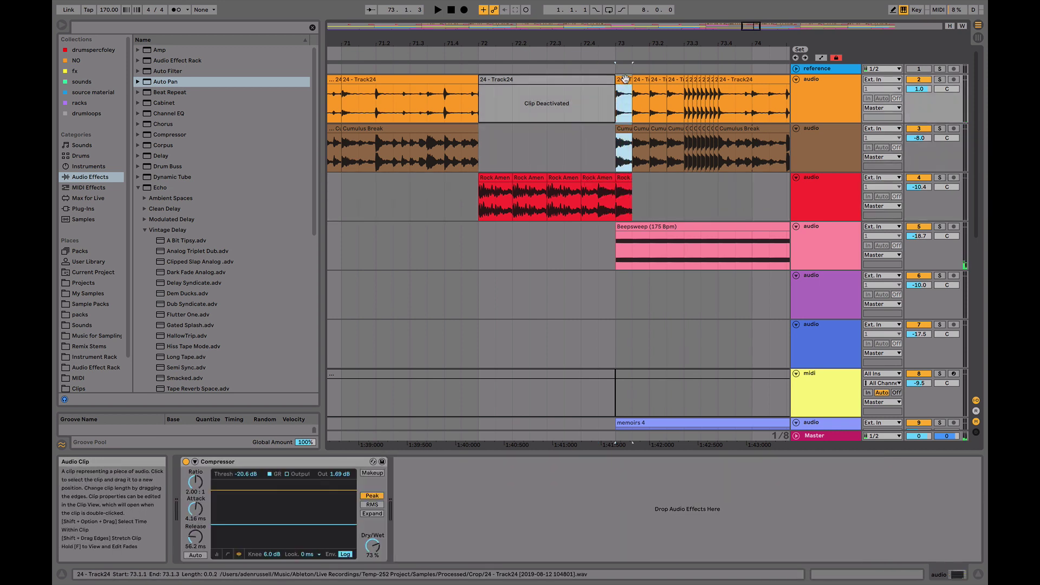
key("shift+Down")
left_click(476, 50)
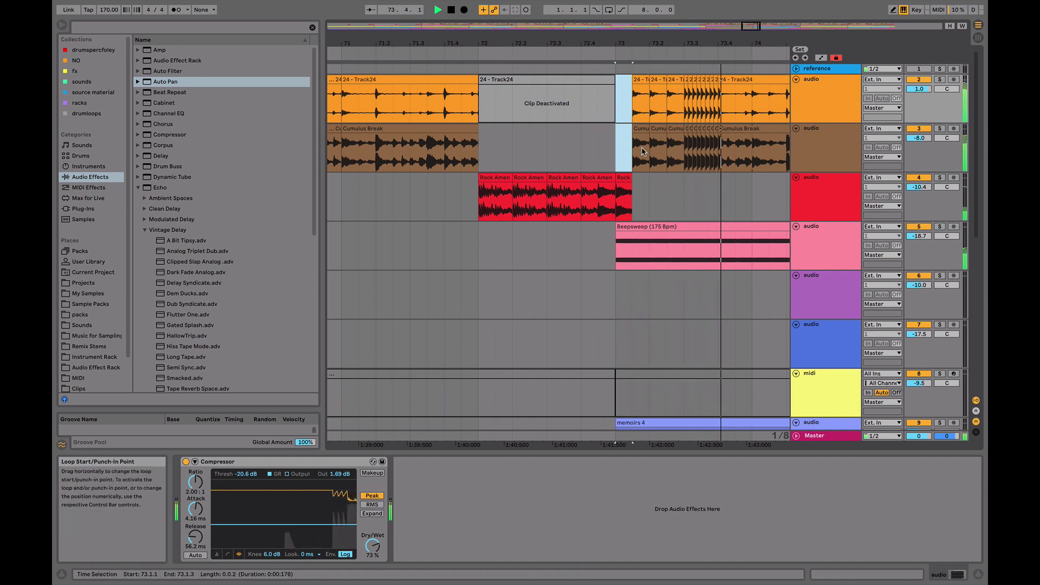
Duplicate the Rock Amen clip at 73.1.1 onto 73.1.3, delete both break clips at 73.1.3–73.2.1, and play from bar 72
left_click(623, 177)
key("ctrl+d")
left_click(642, 130)
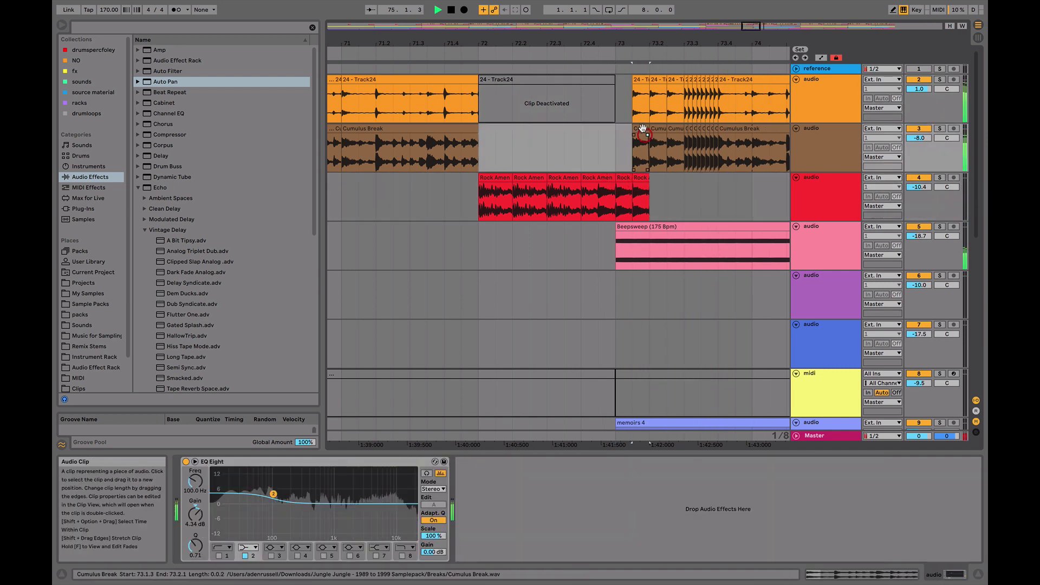
left_click(644, 83)
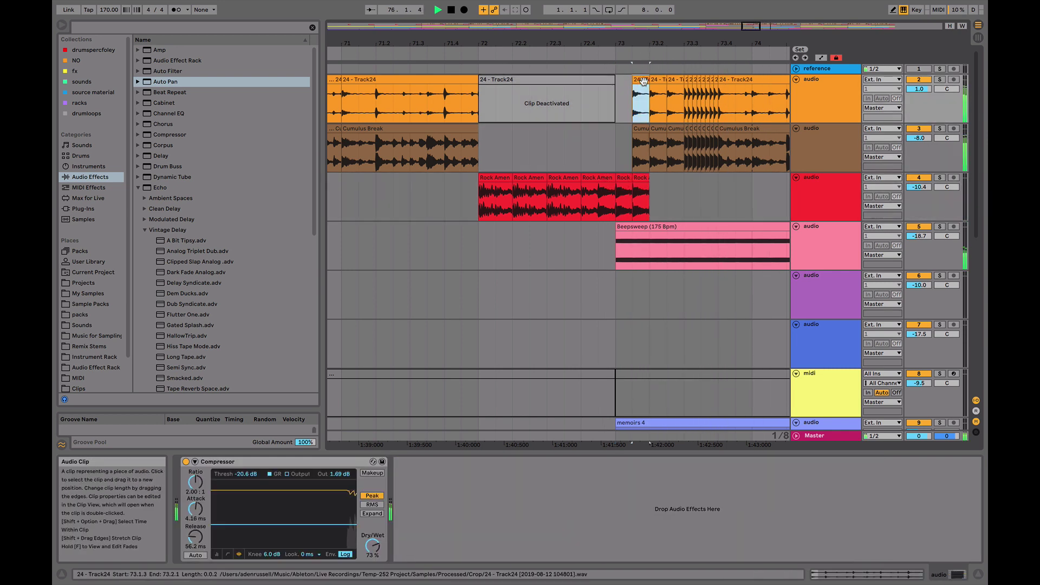
left_click(643, 125, "shift")
key("Delete")
left_click(478, 51)
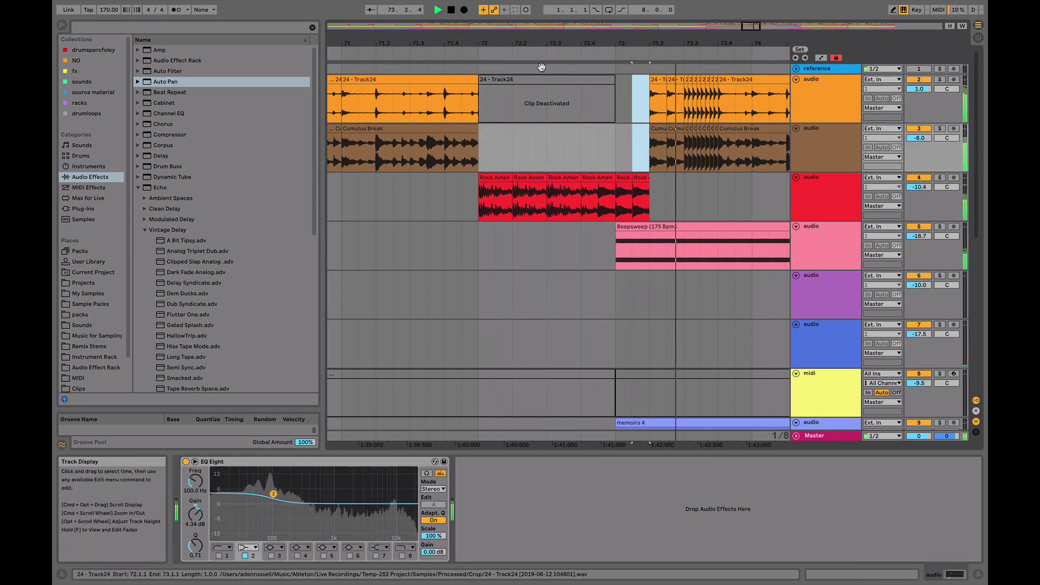
Fill the 73.1.1–73.2.1 gap on both break tracks with copies of their 73.2.1 clips, and audition the arrangement
left_click_drag(521, 54, 490, 191)
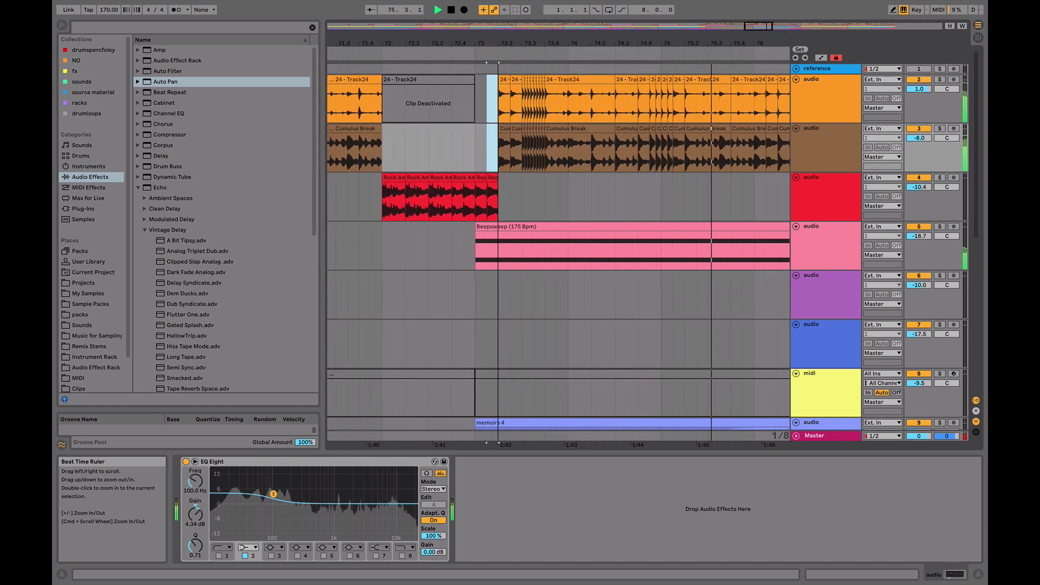
left_click(481, 178)
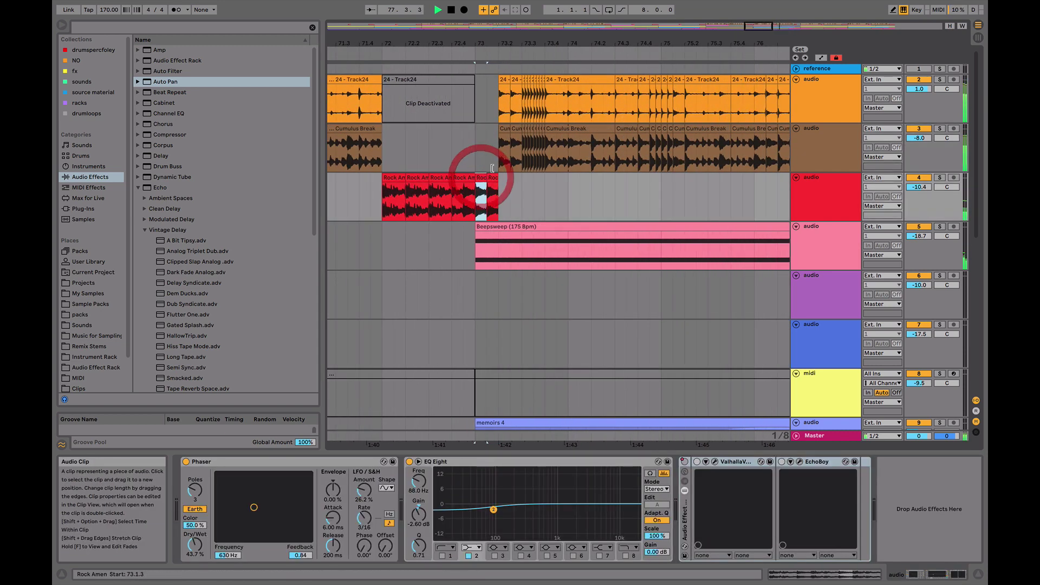
left_click(504, 81)
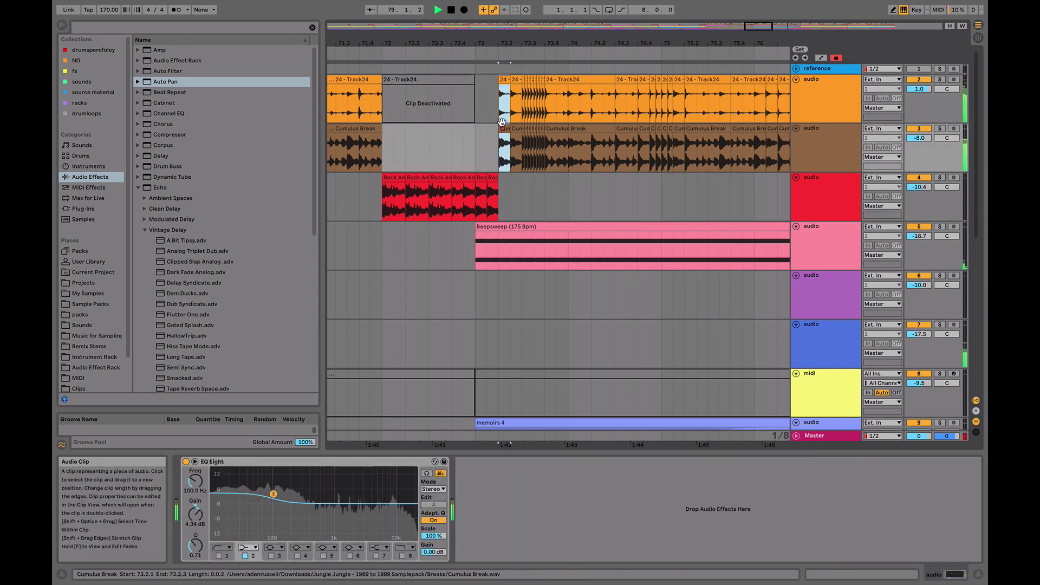
mouse_move(499, 129)
left_mouse_down()
mouse_move(478, 81)
mouse_move(504, 46)
mouse_move(528, 38)
mouse_move(475, 38)
left_mouse_up()
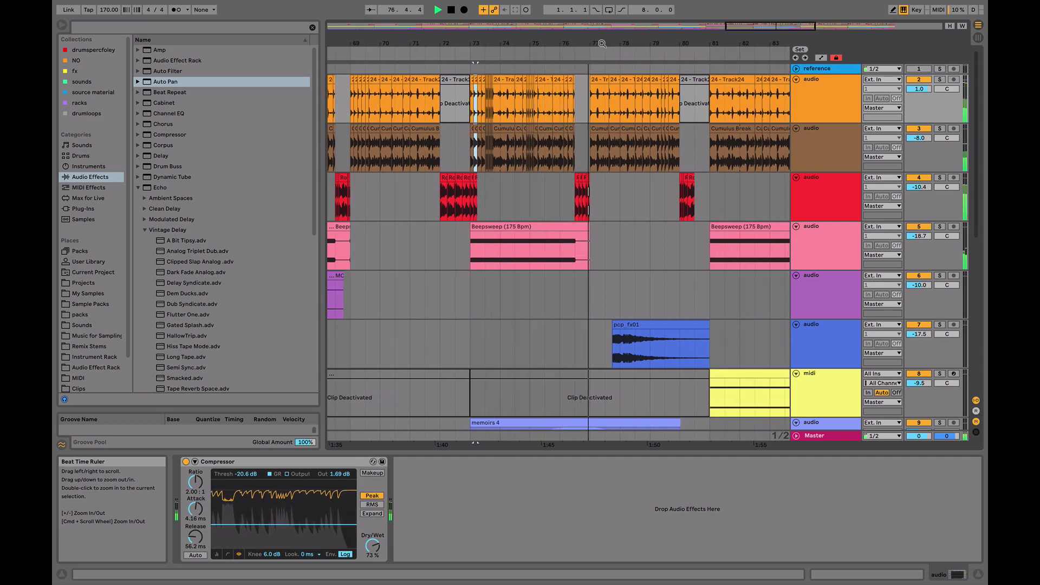
left_click_drag(612, 43, 612, 22)
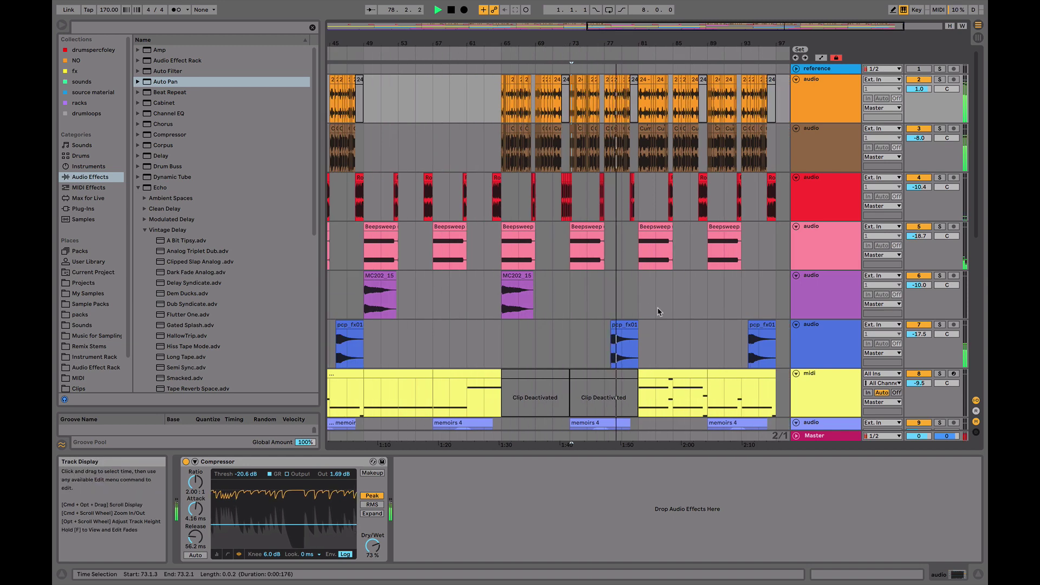
scroll(659, 312, "down", 5)
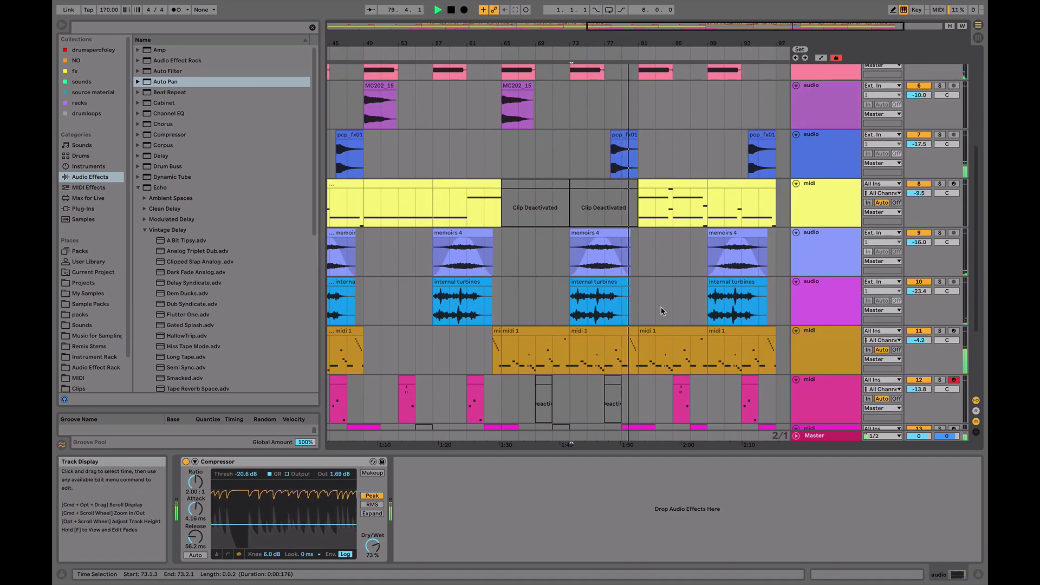
In the midi 1 clip at bar 65, shorten the D#3 at 13.1 to one beat, follow it with one-beat D#4, D4 and C#4 notes, and audition
scroll(666, 302, "down", 3)
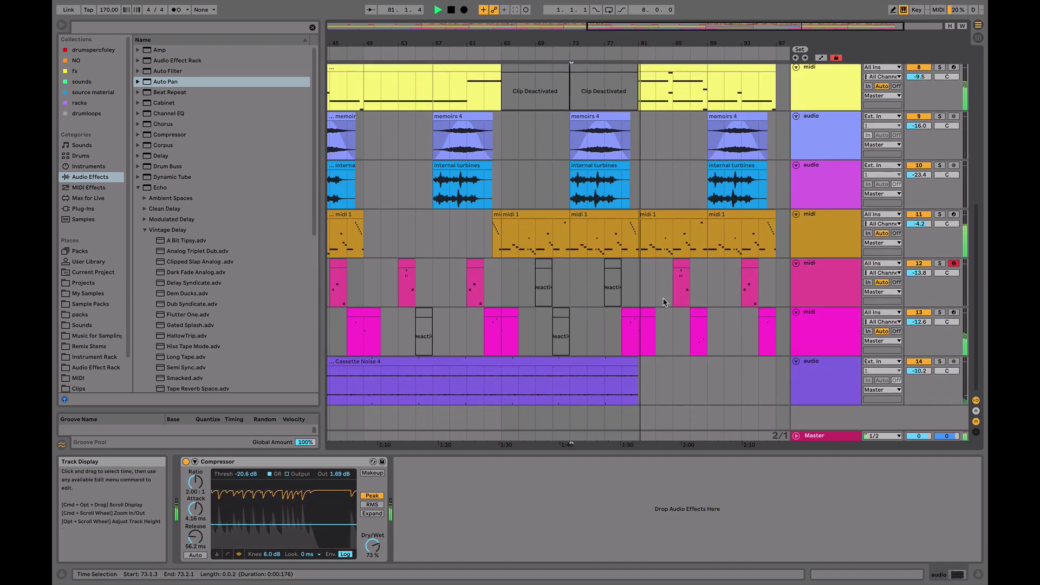
left_click(507, 214)
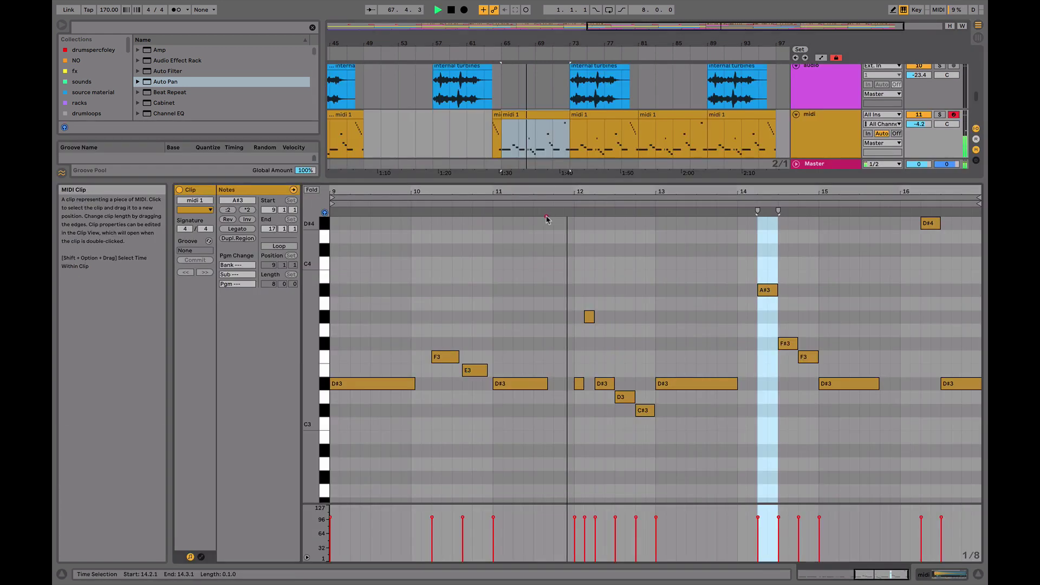
double_click(522, 222)
left_click_drag(736, 388, 681, 388)
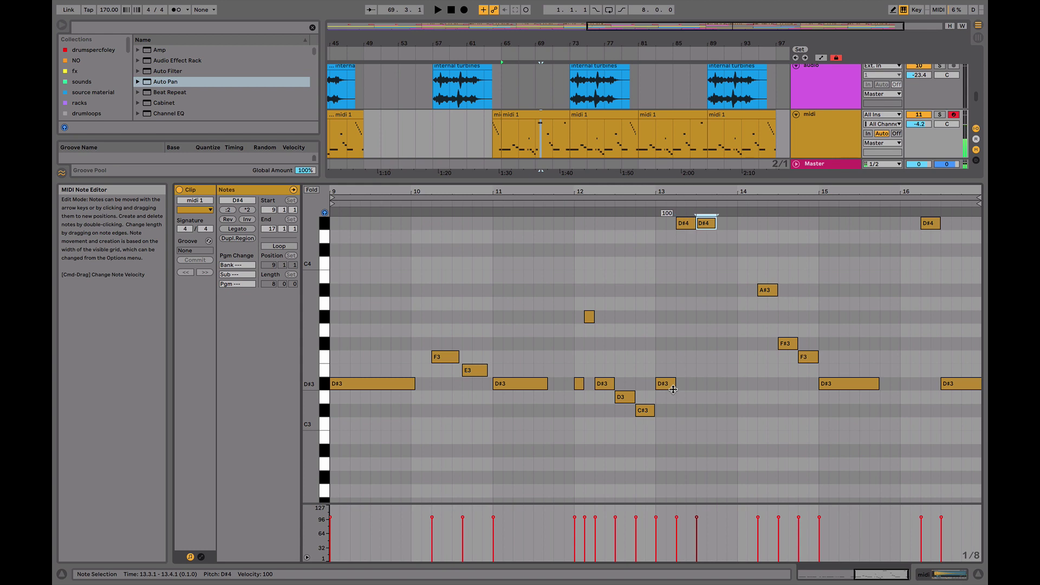
left_click(705, 223)
key("Down")
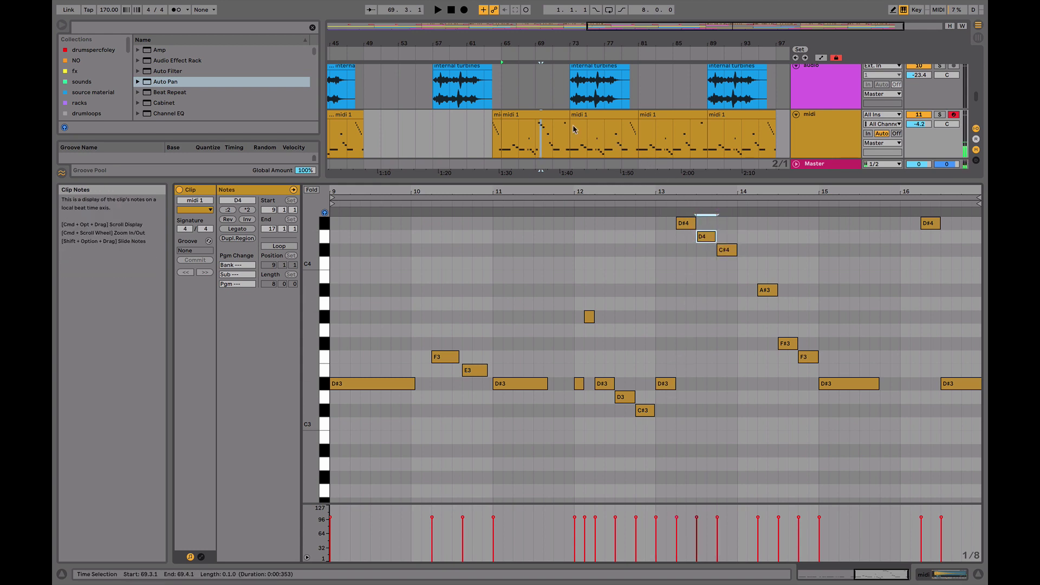
key("space")
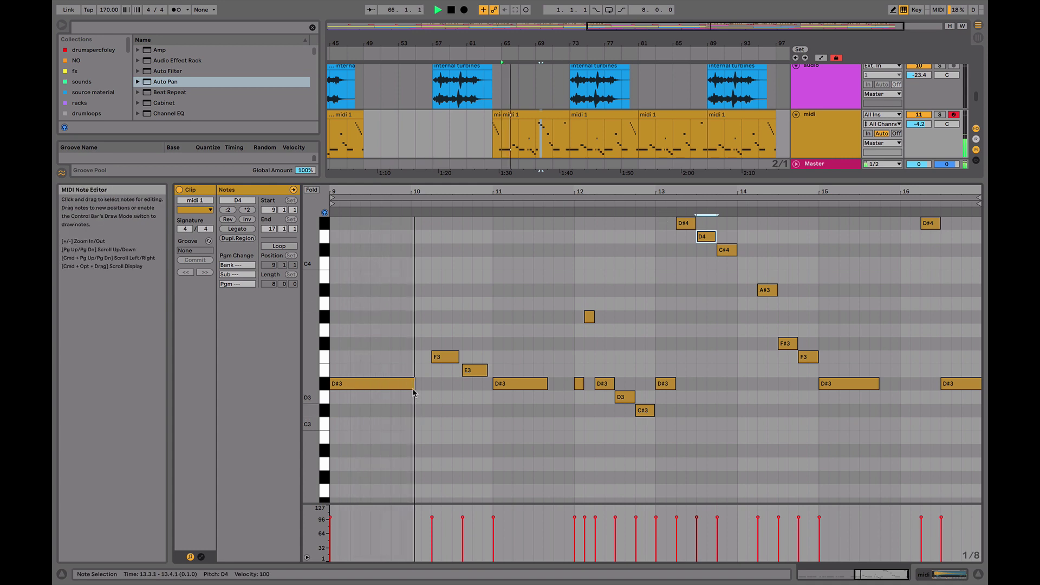
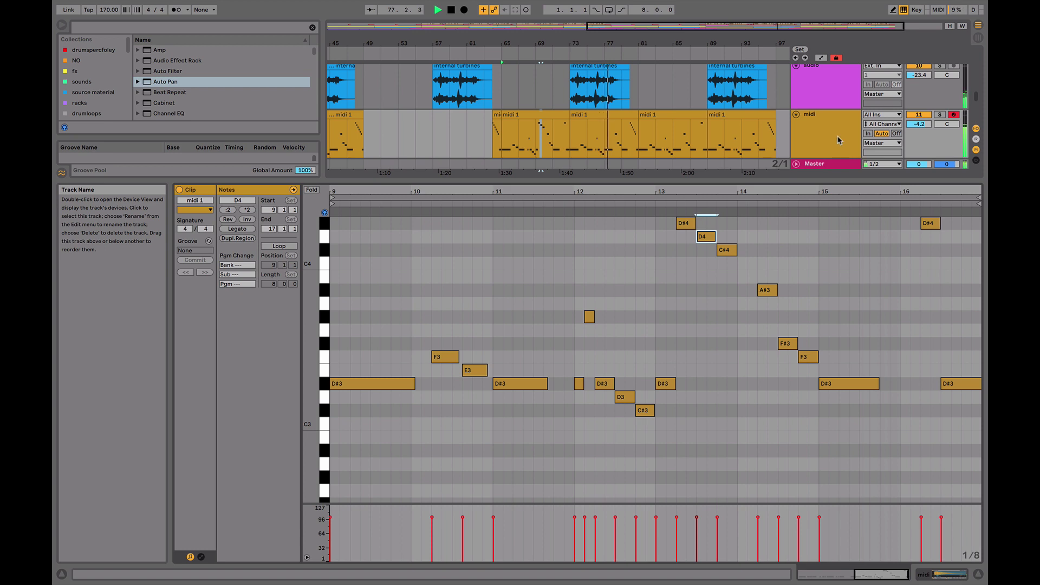
Copy bars 17 to 33 across all tracks from the orange break track down to Cassette Noise, and stop playback
left_click(827, 90)
scroll(696, 144, "up", 3)
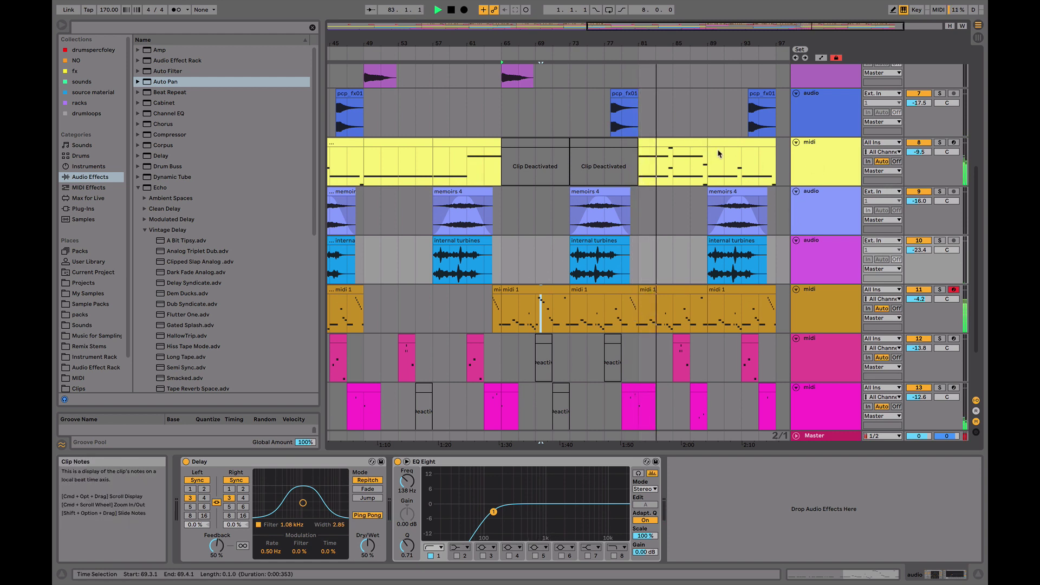
scroll(476, 147, "left", 8)
scroll(447, 164, "up", 1)
scroll(448, 163, "up", 4)
scroll(447, 163, "left", 3)
left_click(438, 78)
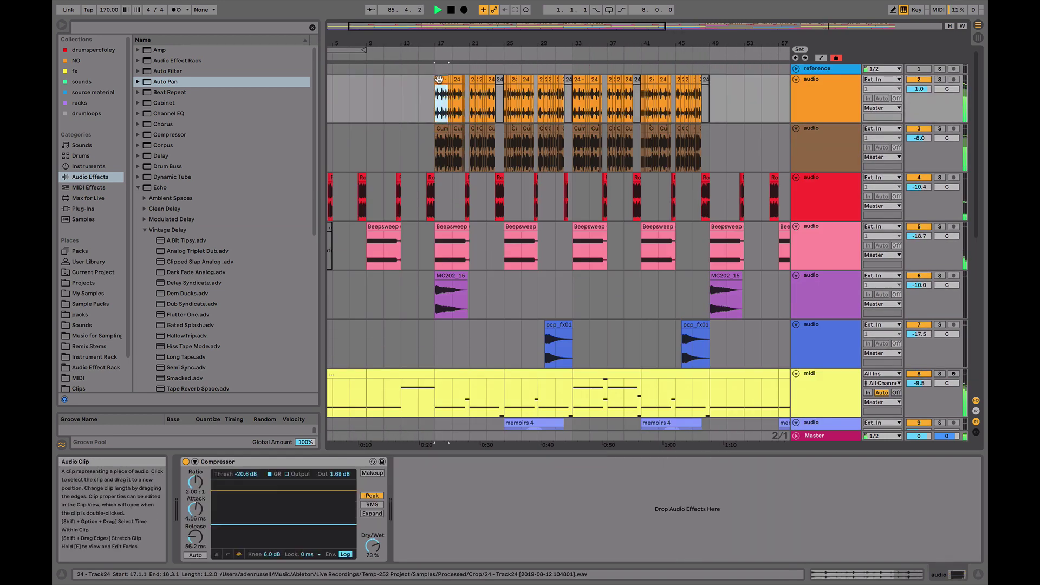
scroll(565, 244, "down", 6)
left_click(571, 340, "shift")
scroll(569, 325, "right", 2)
scroll(537, 163, "left", 3)
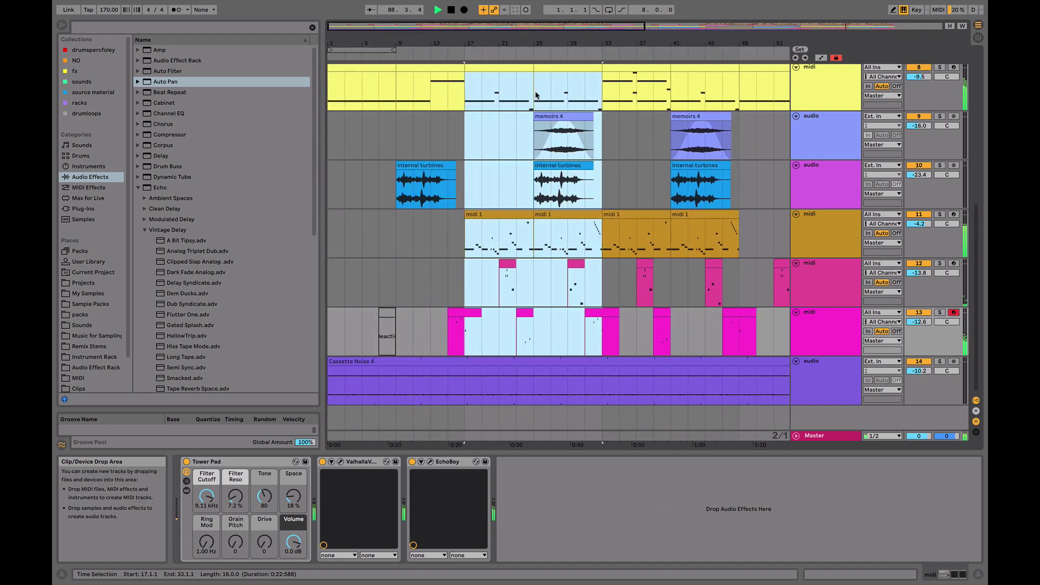
scroll(619, 87, "up", 3)
scroll(716, 62, "down", 5)
key("space")
Insert 16 bars of empty time into the arrangement at 81.1.1
left_click(684, 145)
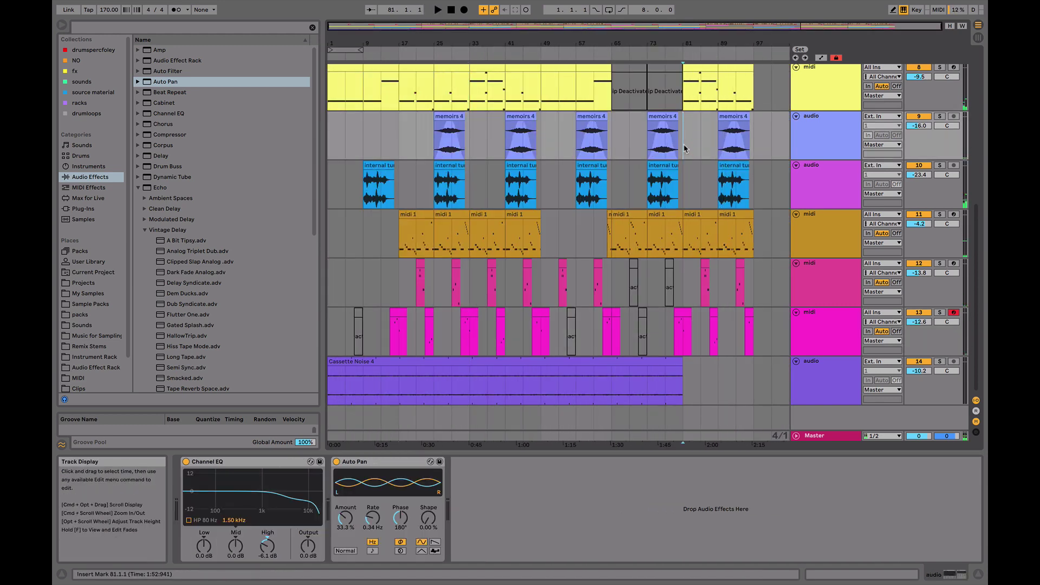
key("super+i")
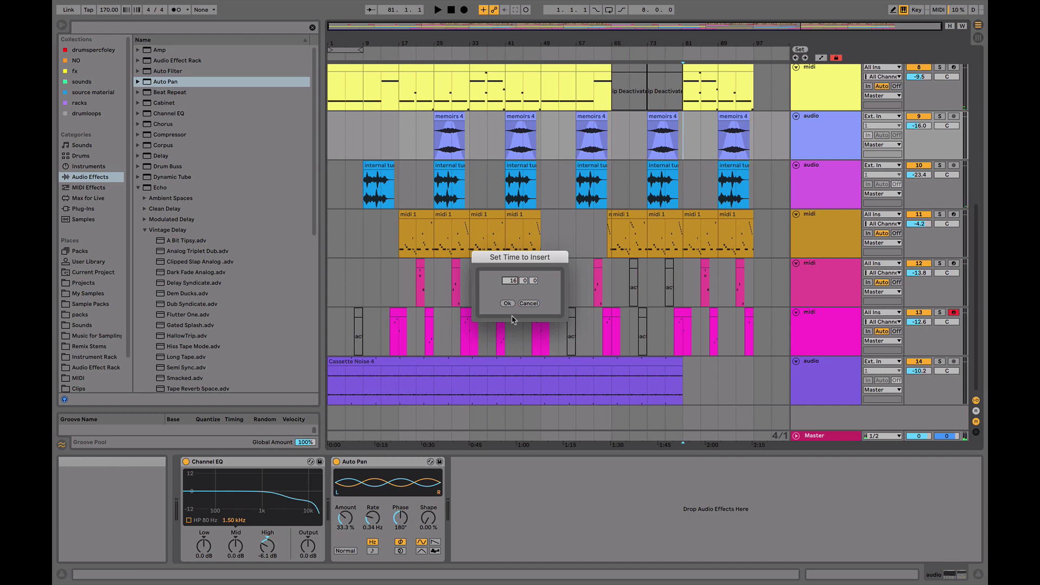
left_click(512, 303)
Paste the copied 16-bar section at 81.1.1, starting on the orange break track, and briefly play it
scroll(701, 111, "up", 5)
left_click(688, 105)
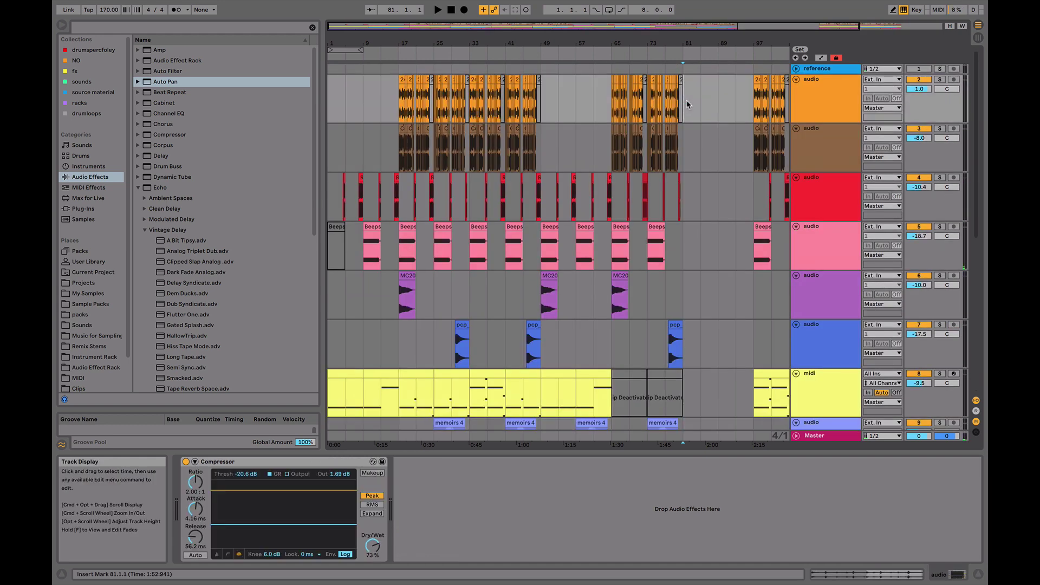
key("super+v")
key("space")
key("space")
Insert a new audio track below the pink Beepsweep track
left_click(819, 163)
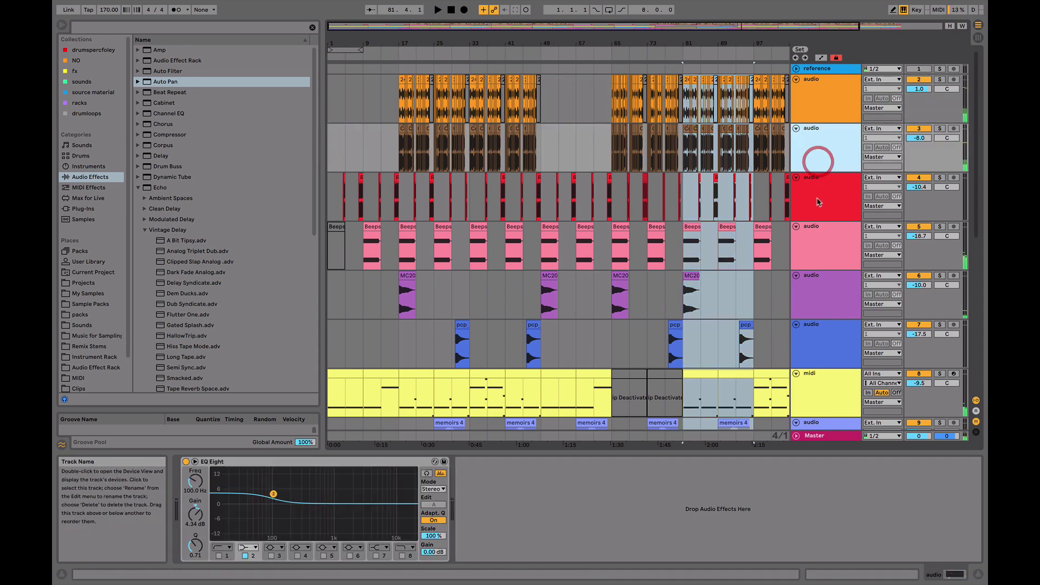
left_click(827, 234)
key("super+t")
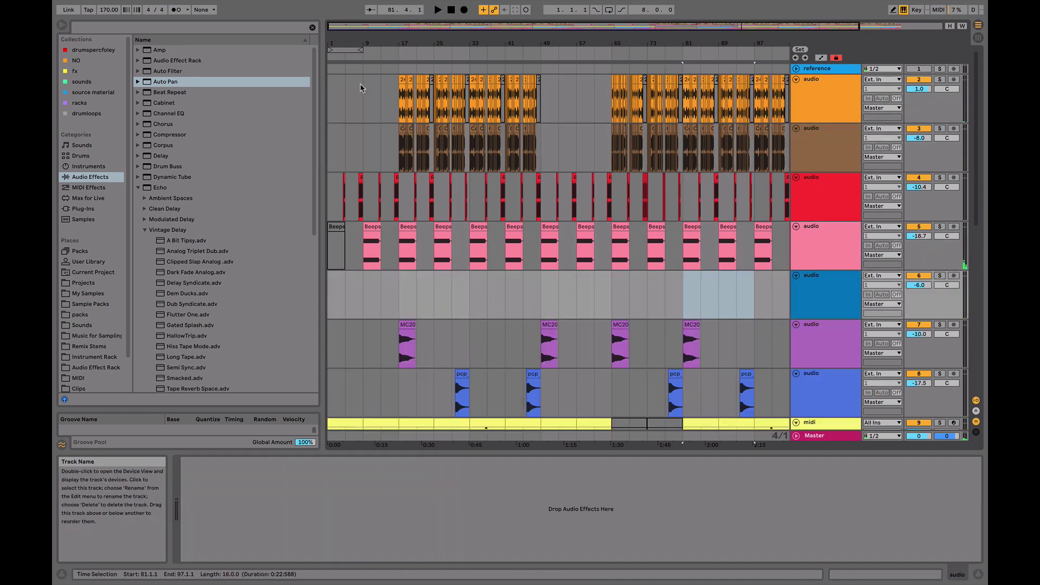
Search the sample library for "crowd", audition a few of the crowd samples, and clear the search
left_click(169, 25)
type("crowd")
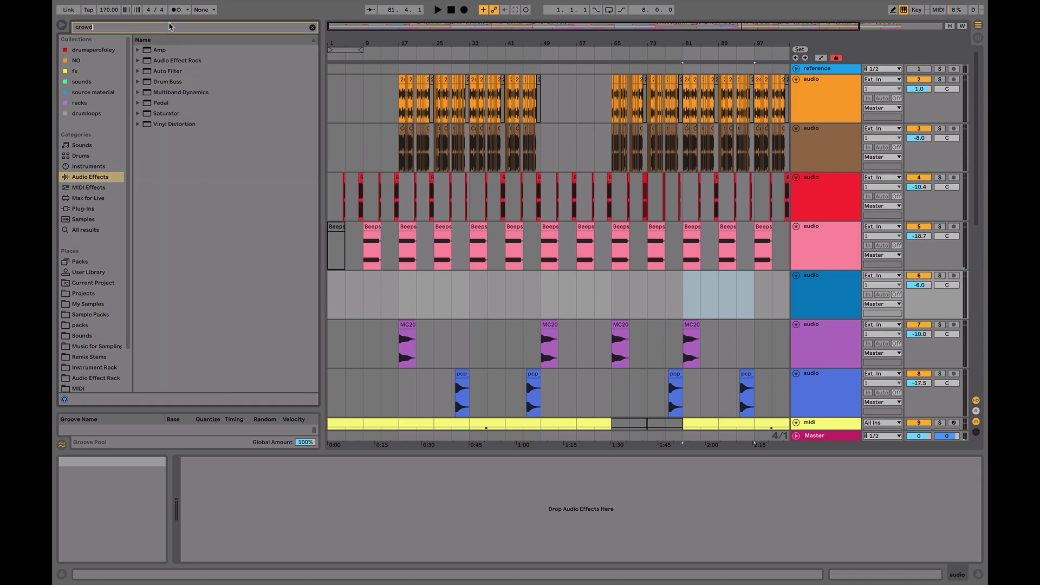
left_click(104, 69)
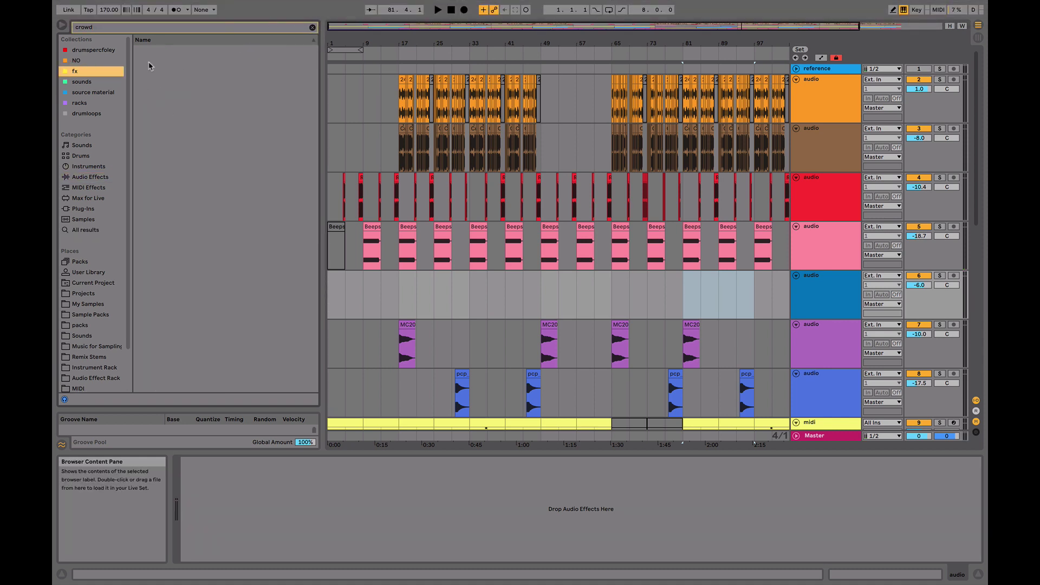
left_click(83, 219)
left_click(171, 138)
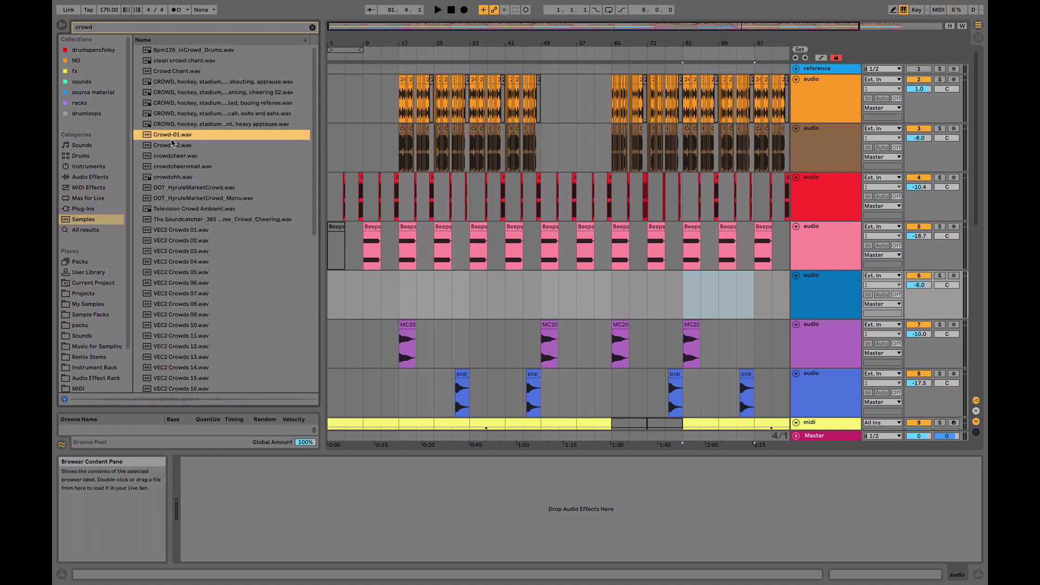
left_click(196, 188)
scroll(196, 190, "down", 10)
left_click(196, 186)
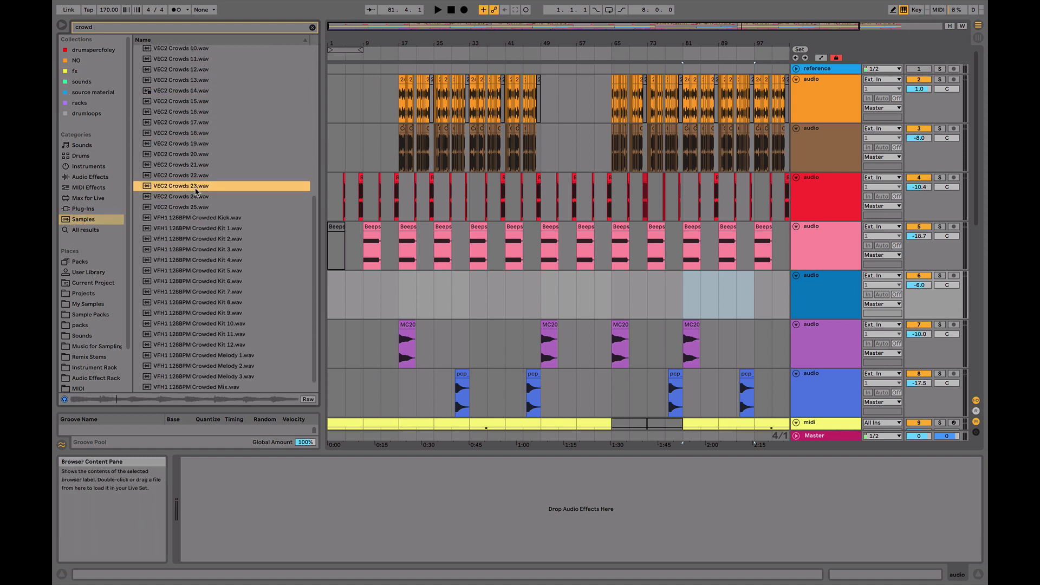
left_click(242, 251)
scroll(242, 252, "down", 1)
left_click(241, 250)
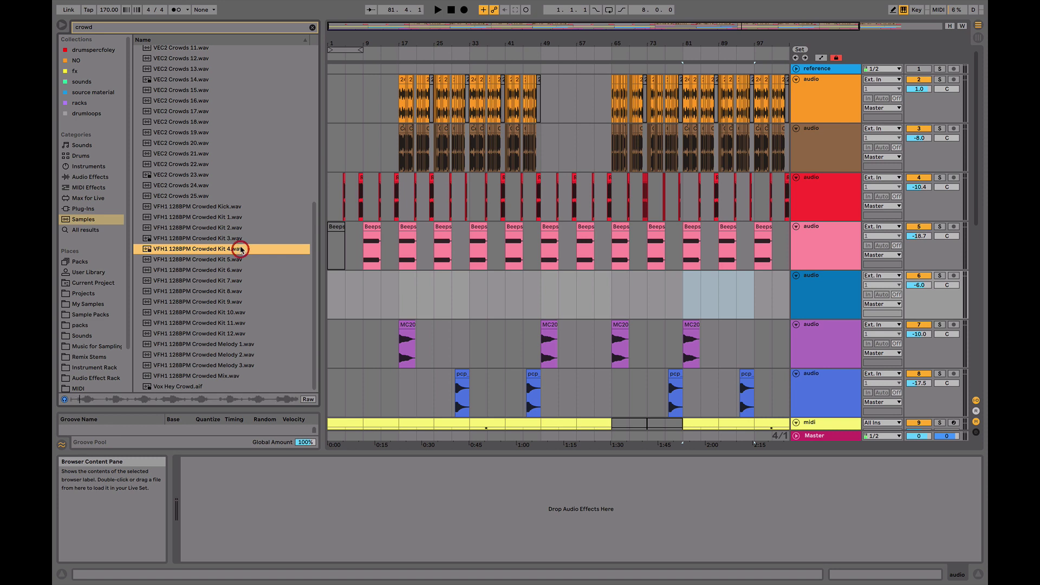
left_click(312, 27)
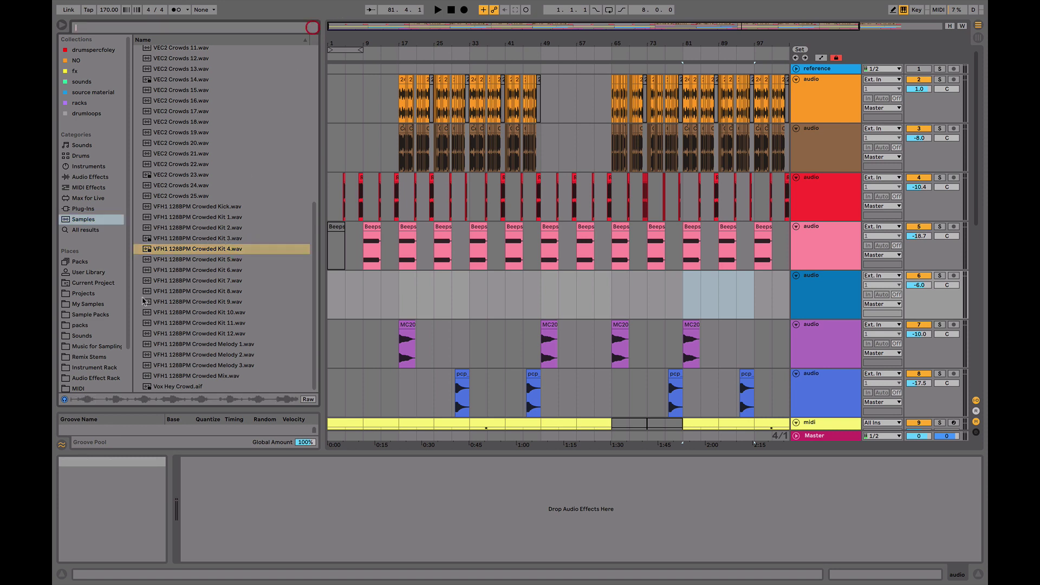
Browse the completed track projects and examine the tracks inside latte (version 1) (10.1) try new hats.als for reusable sounds
left_click(91, 282)
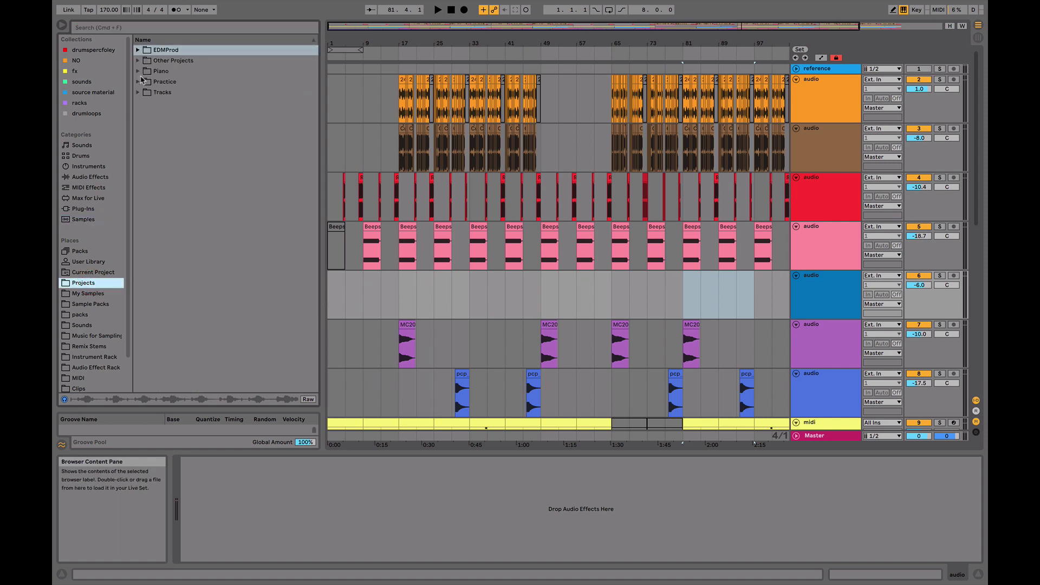
left_click(138, 93)
left_click(145, 113)
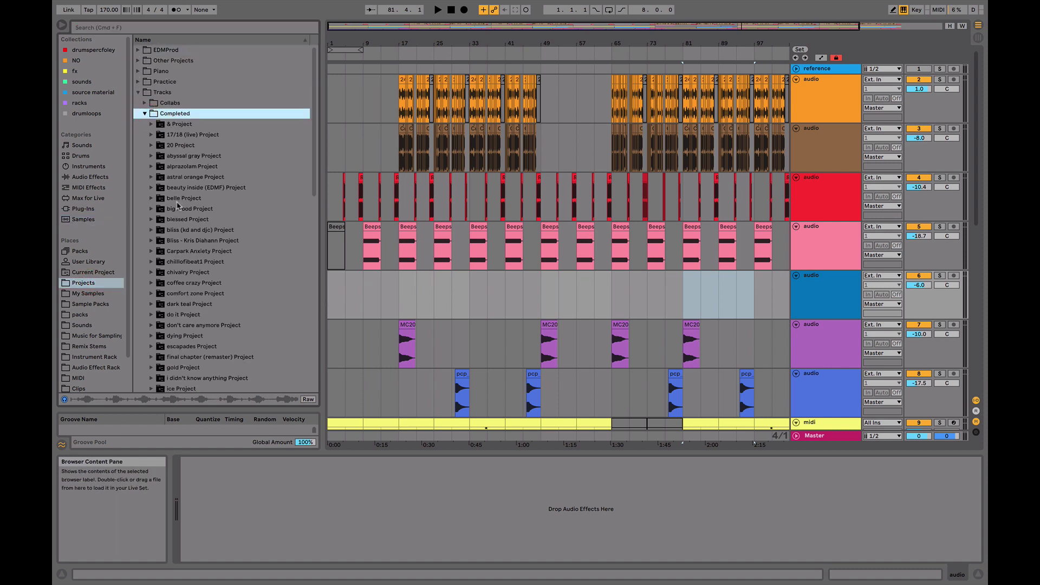
scroll(178, 205, "down", 10)
left_click(151, 135)
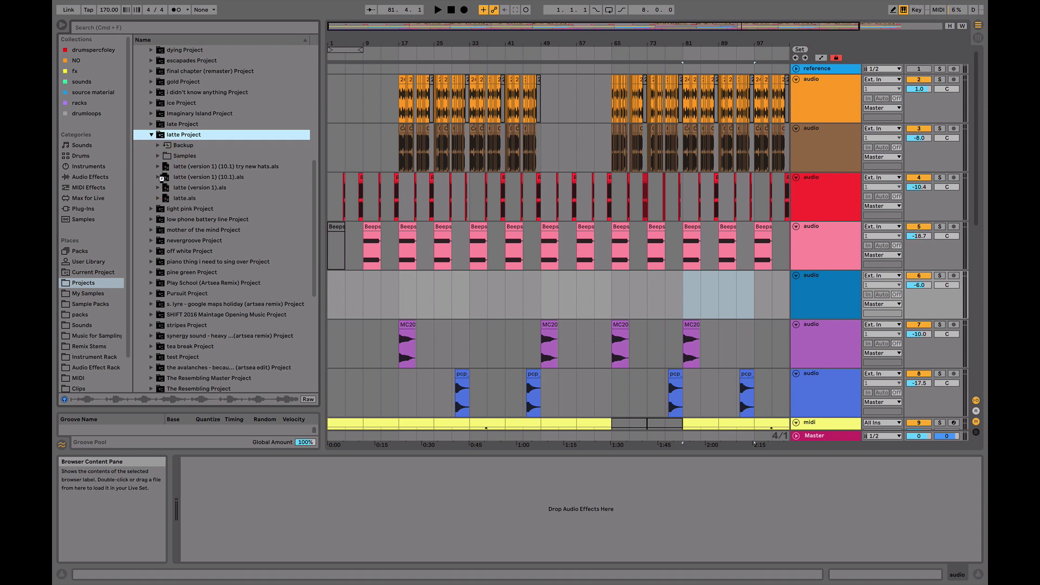
left_click(157, 166)
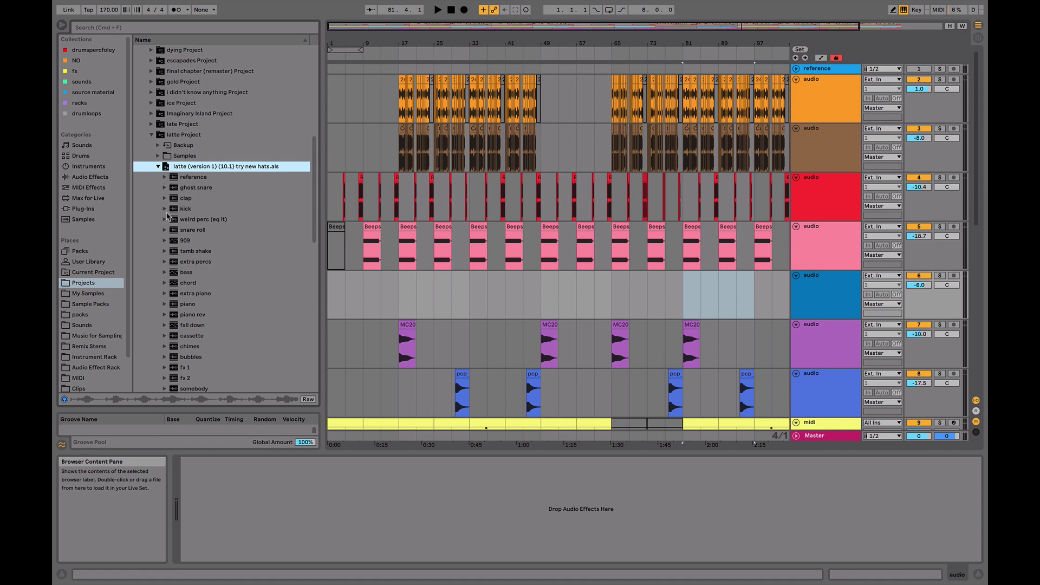
scroll(201, 266, "down", 2)
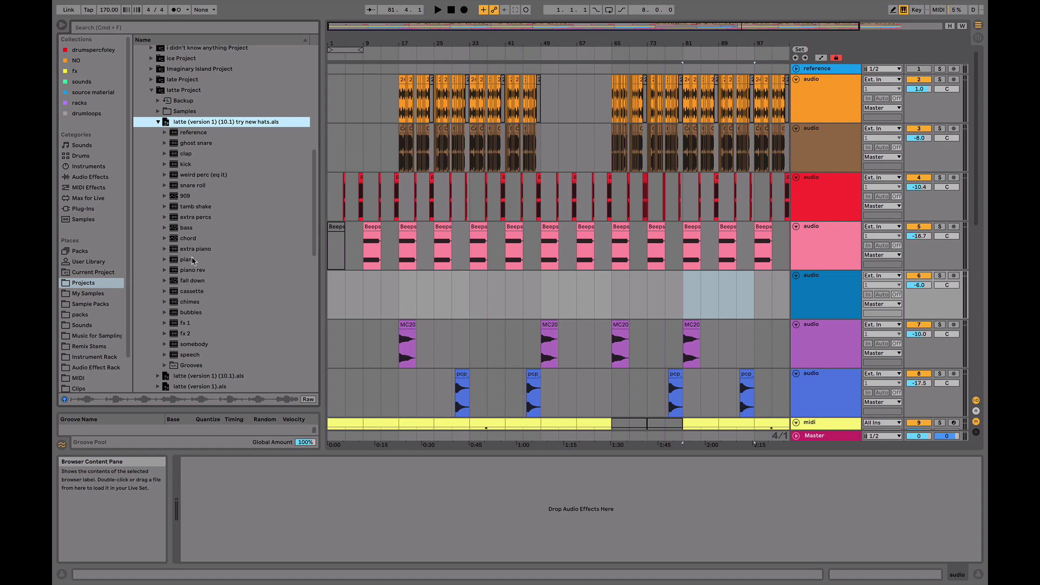
left_click(158, 122)
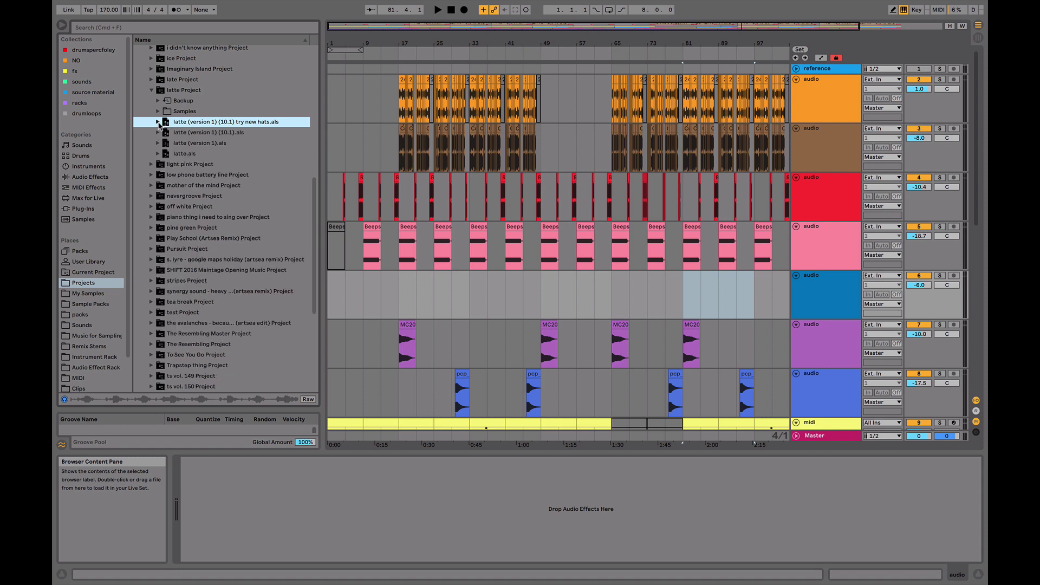
left_click(154, 91)
scroll(153, 139, "up", 8)
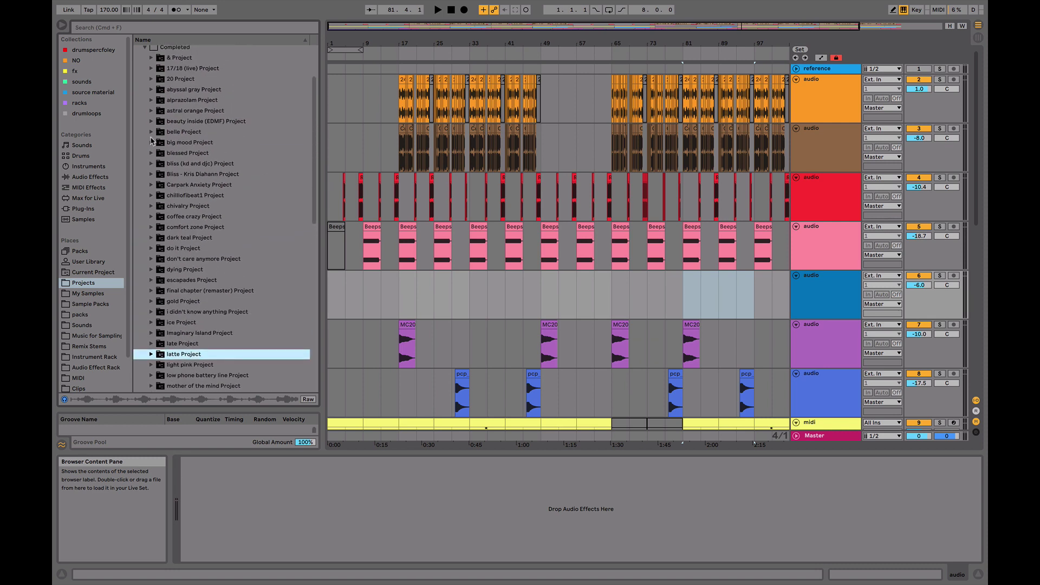
Import the last audio track listed in blessed.als from the blessed Project, placing it above the new empty audio track
left_click(151, 154)
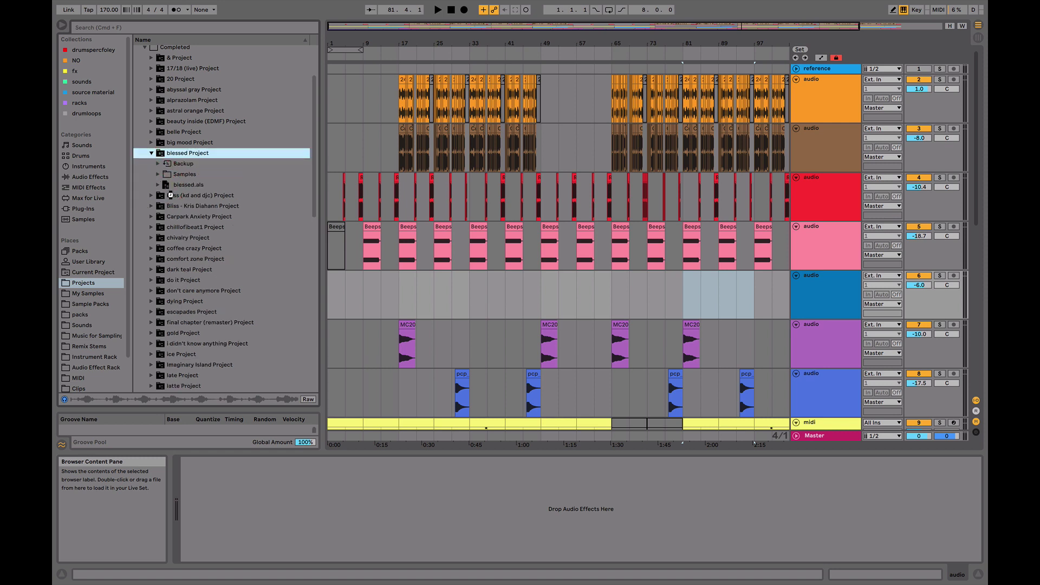
left_click(159, 185)
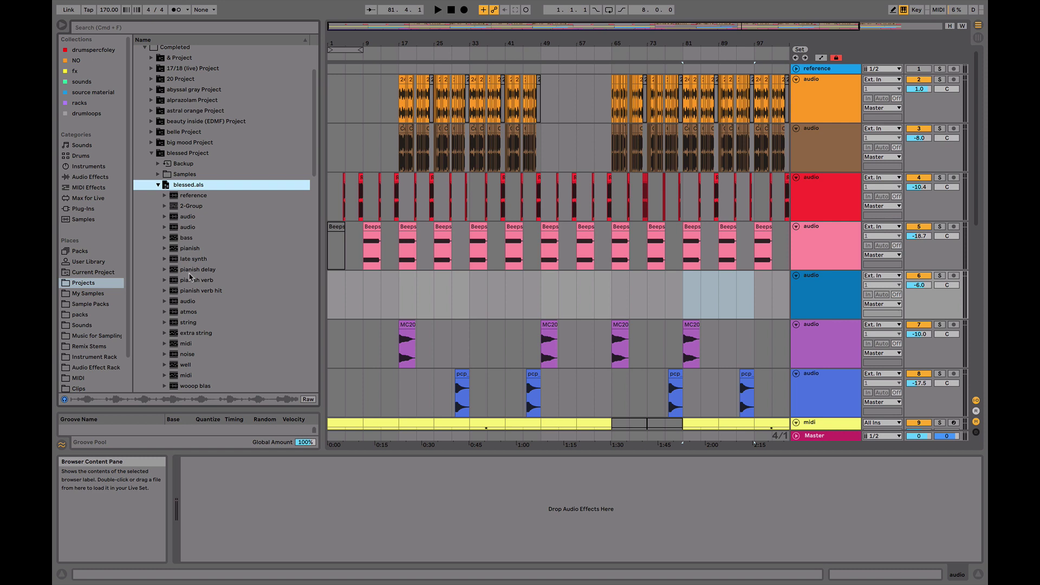
scroll(190, 276, "down", 5)
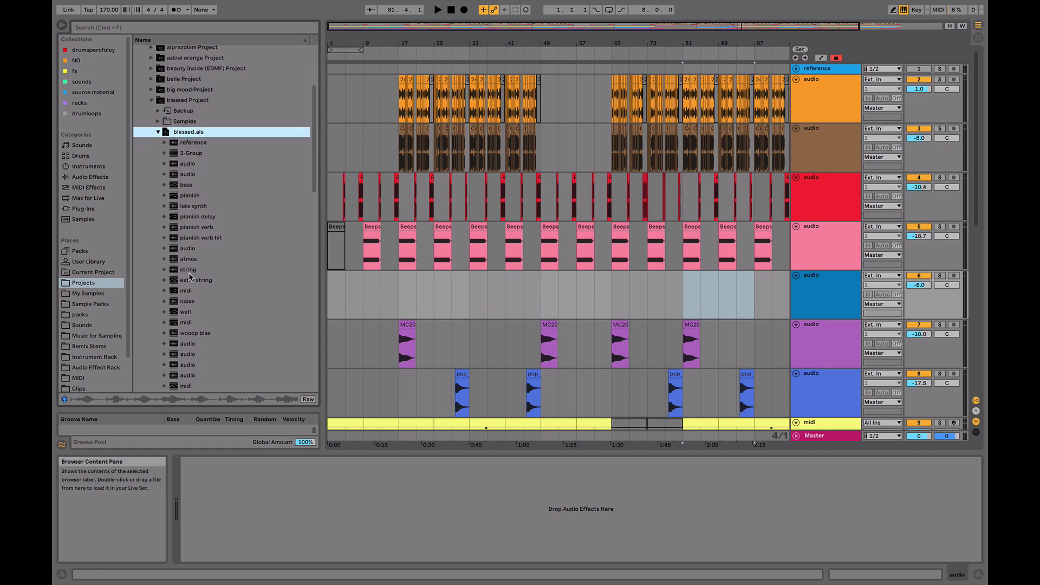
scroll(190, 276, "down", 5)
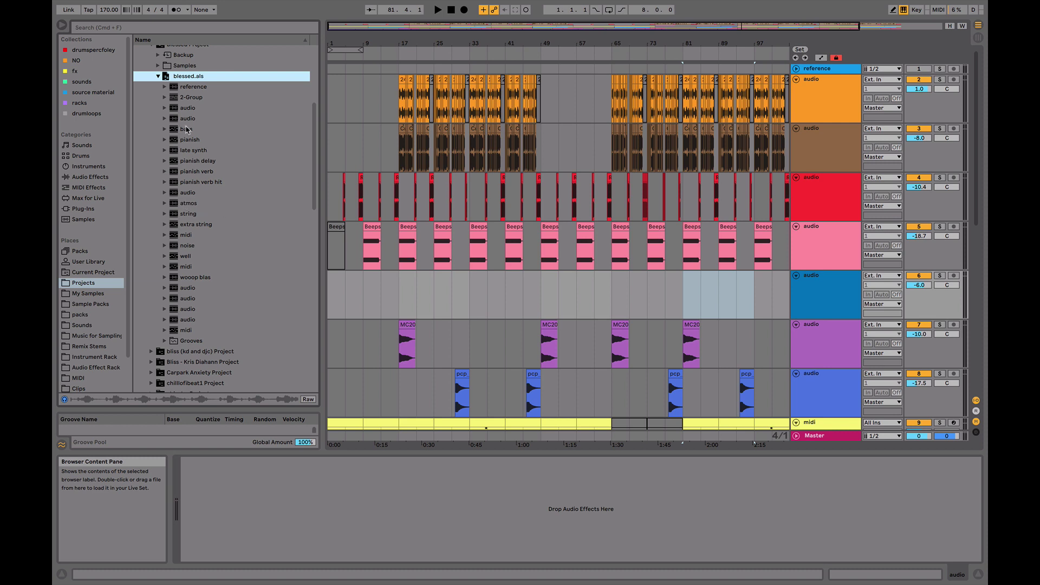
left_click(194, 321)
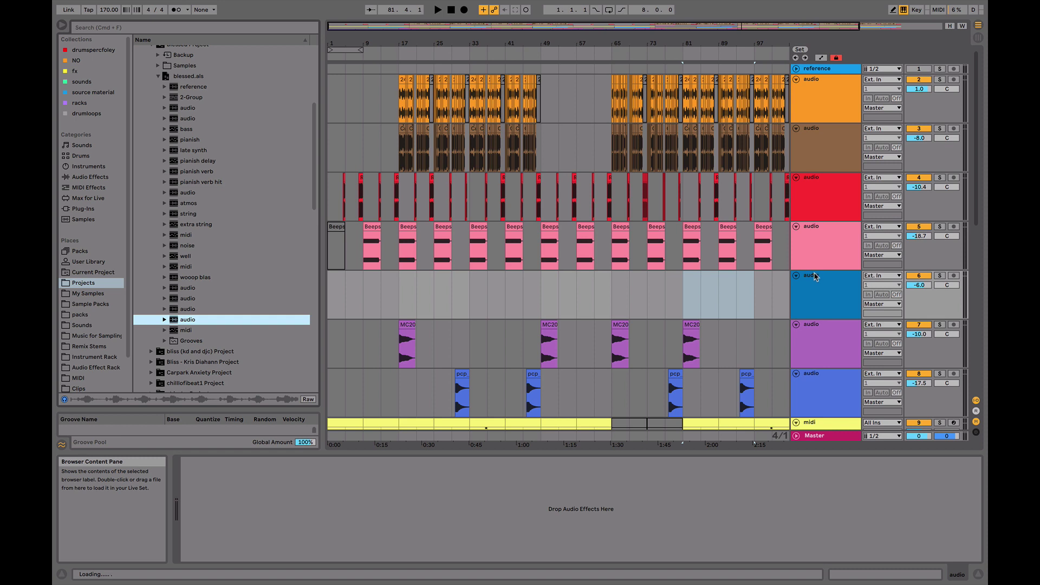
left_click_drag(815, 275, 815, 276)
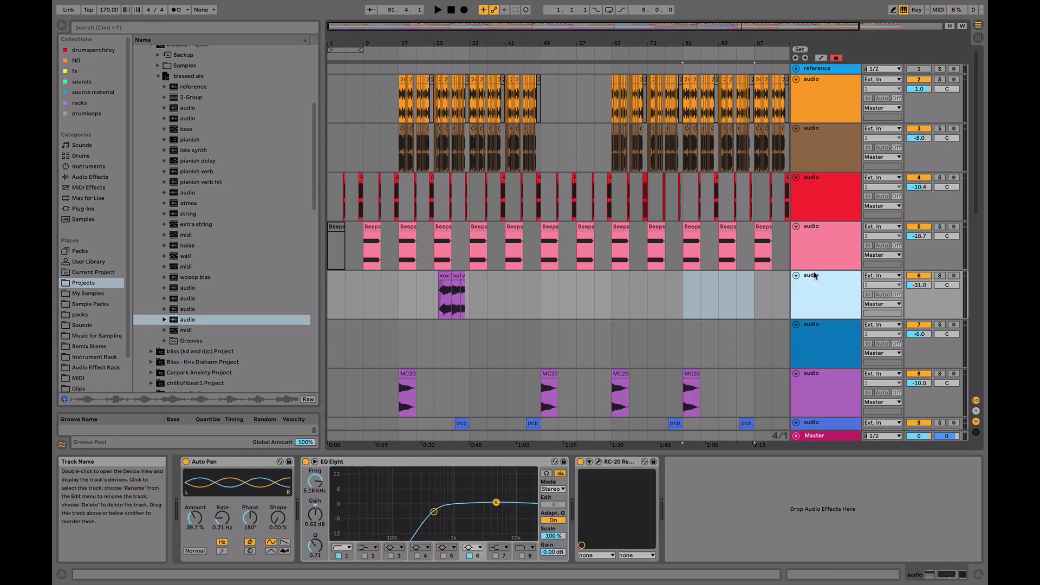
Solo the imported vox track and audition its clips over bars 25 to 33
key("space")
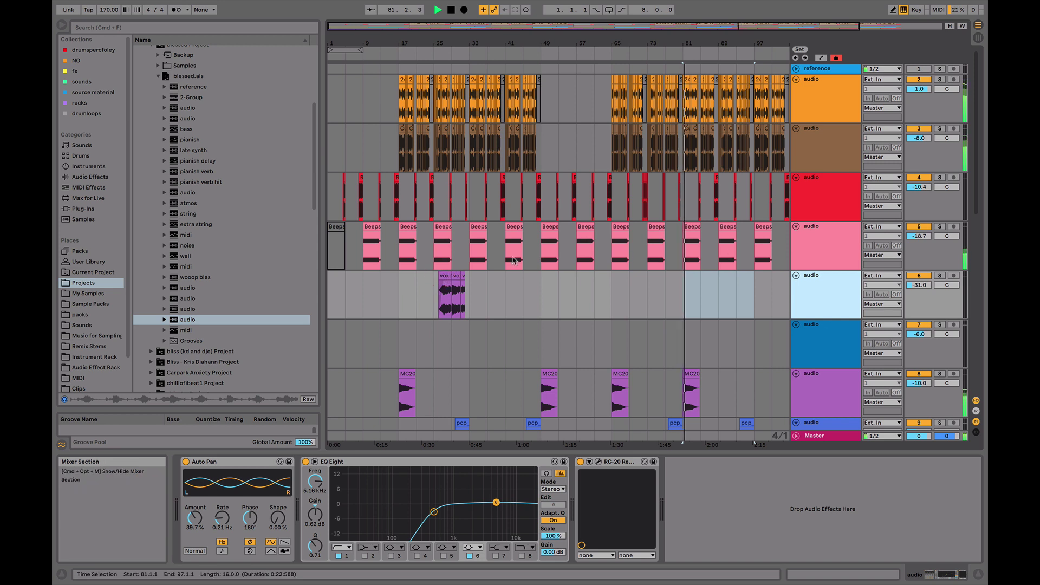
left_click(443, 273)
left_click(941, 276)
left_click_drag(474, 300, 432, 304)
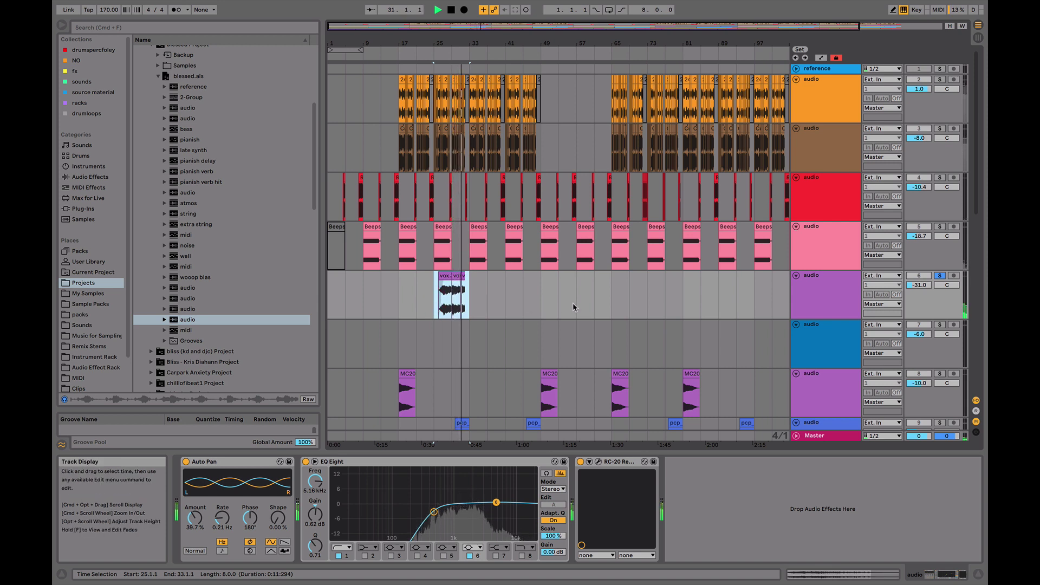
Move a vox 3 clip onto the start of the repeated section at bar 81, trying it at bar 78 first
left_click(461, 277)
left_click_drag(467, 276, 678, 282)
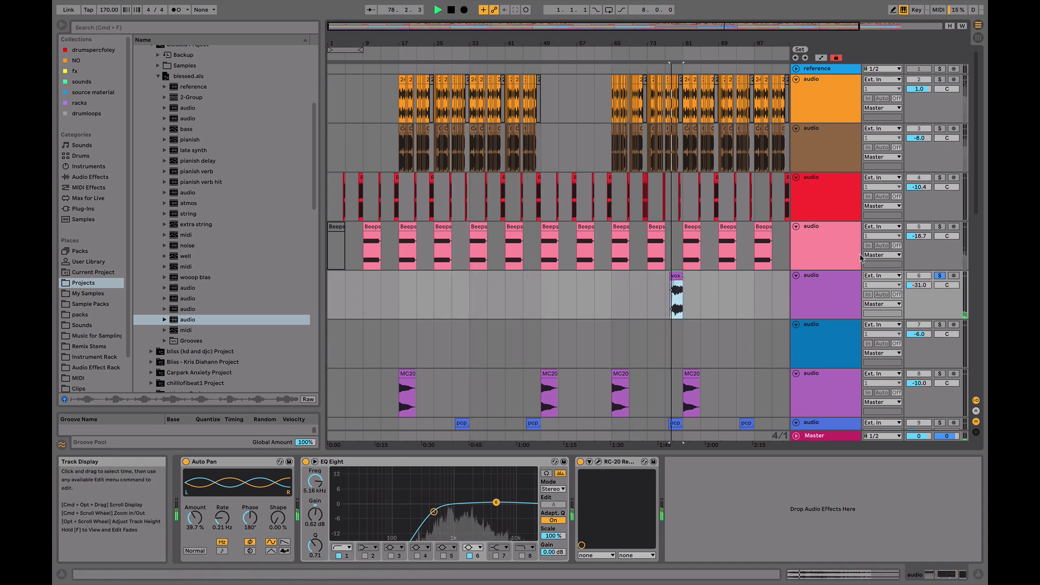
left_click_drag(722, 42, 704, 66)
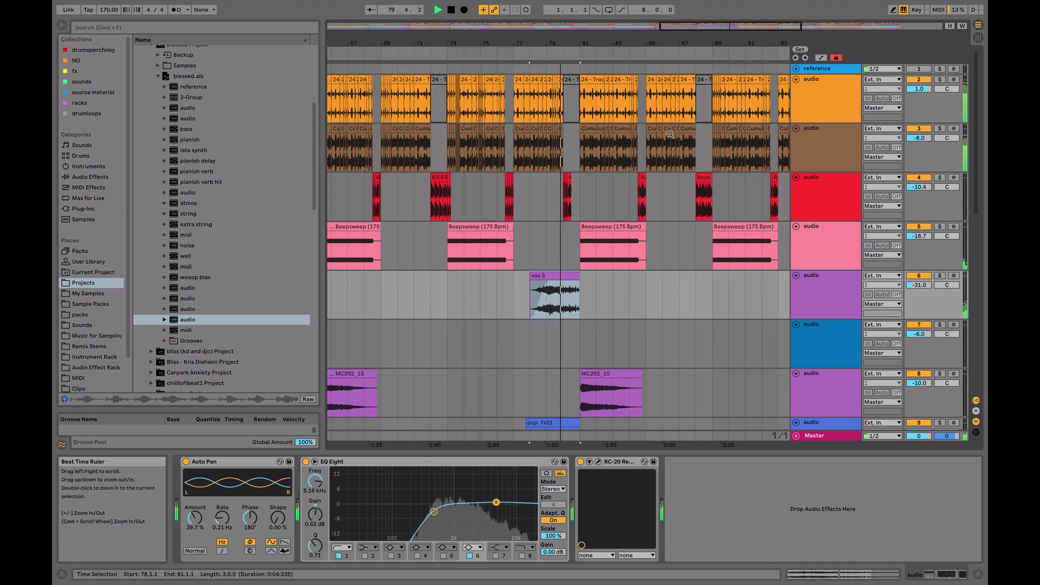
left_click_drag(559, 278, 648, 283)
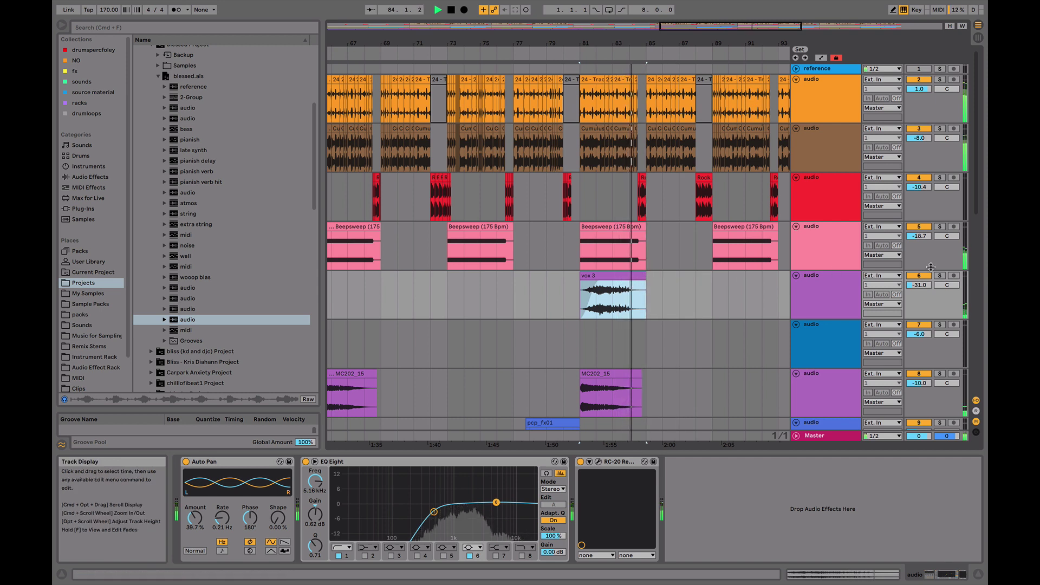
Set the imported vox track's volume to -17.8 dB and solo the track while playing from bar 81
mouse_move(920, 285)
left_mouse_down()
mouse_move(920, 273)
mouse_move(920, 284)
left_mouse_up()
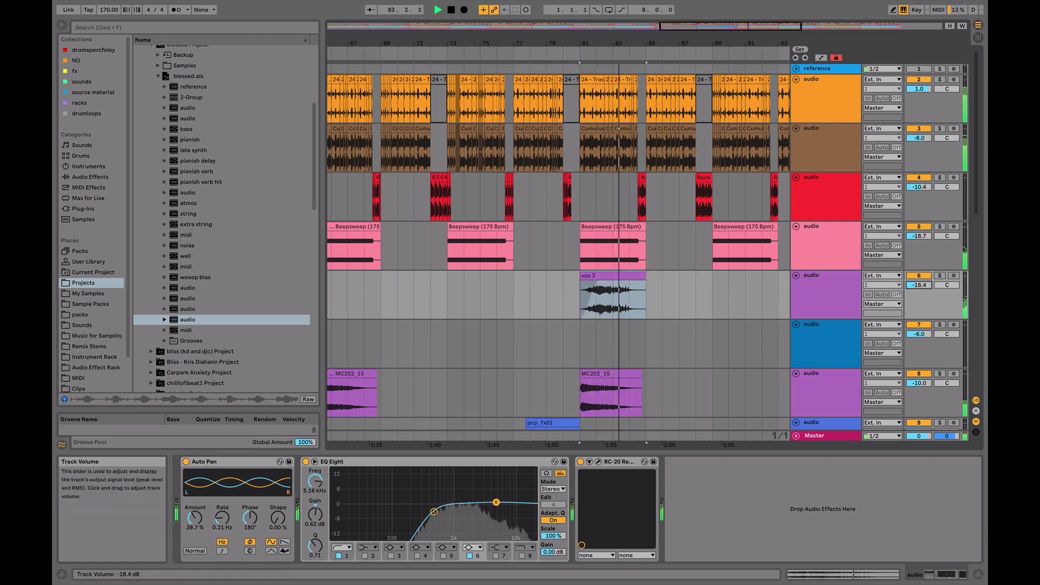
left_click(940, 276)
key("space")
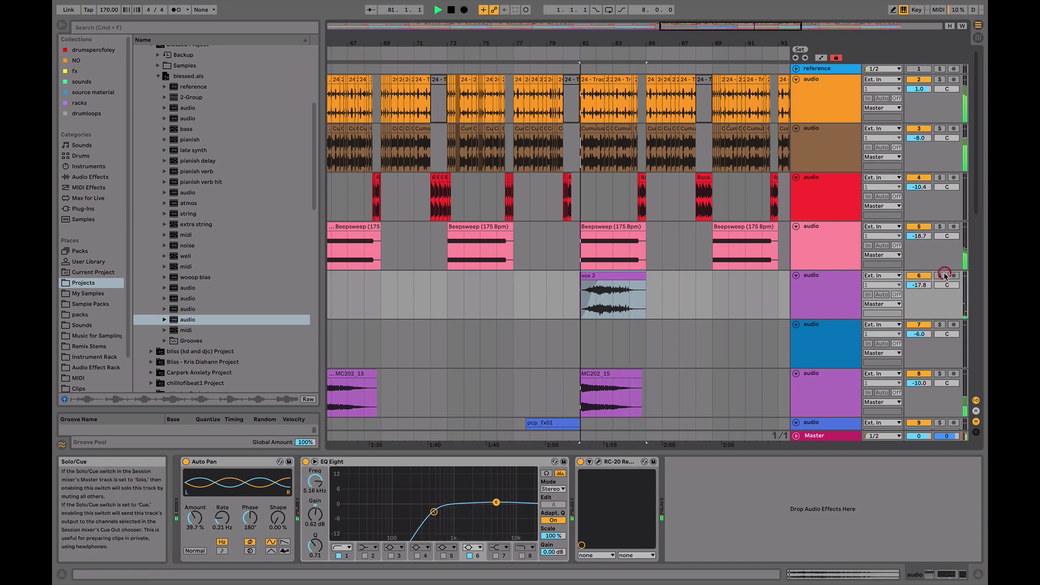
left_click(826, 277)
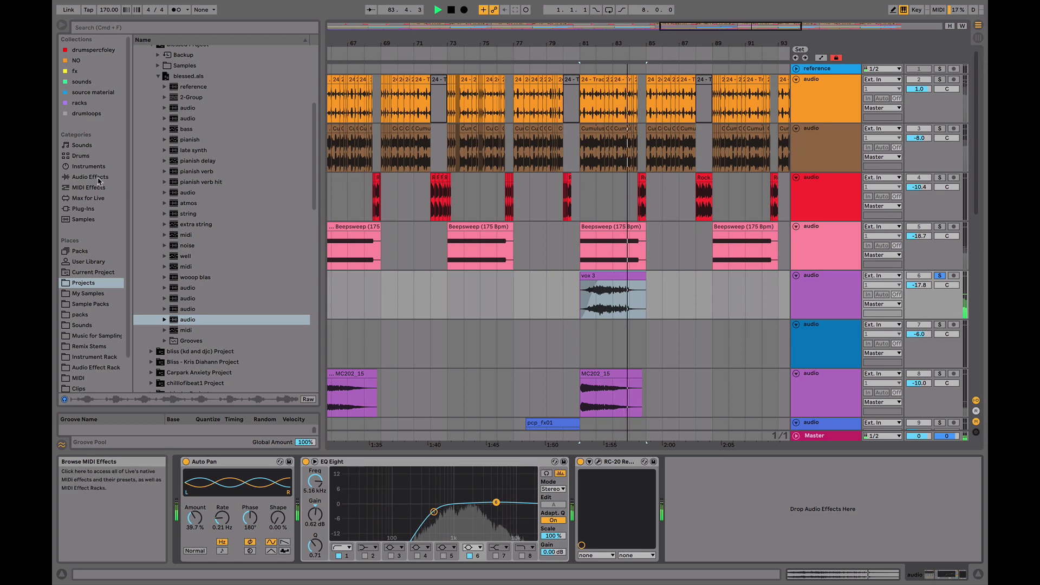
Add the Delay audio effect at the end of the vox track's device chain with 63% feedback and play it back
left_click(90, 177)
key("space")
left_click(138, 155)
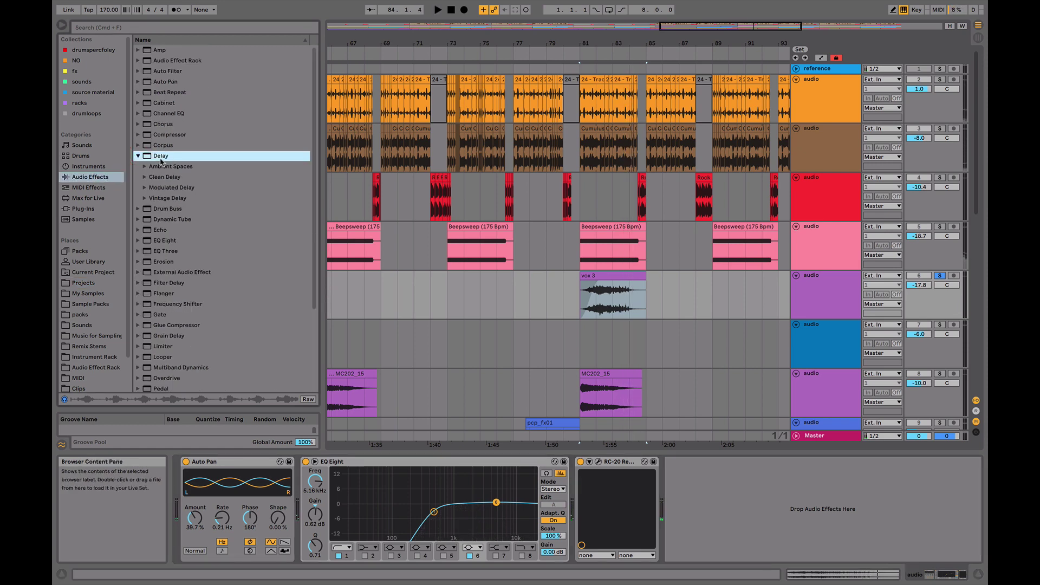
left_click_drag(926, 545, 924, 543)
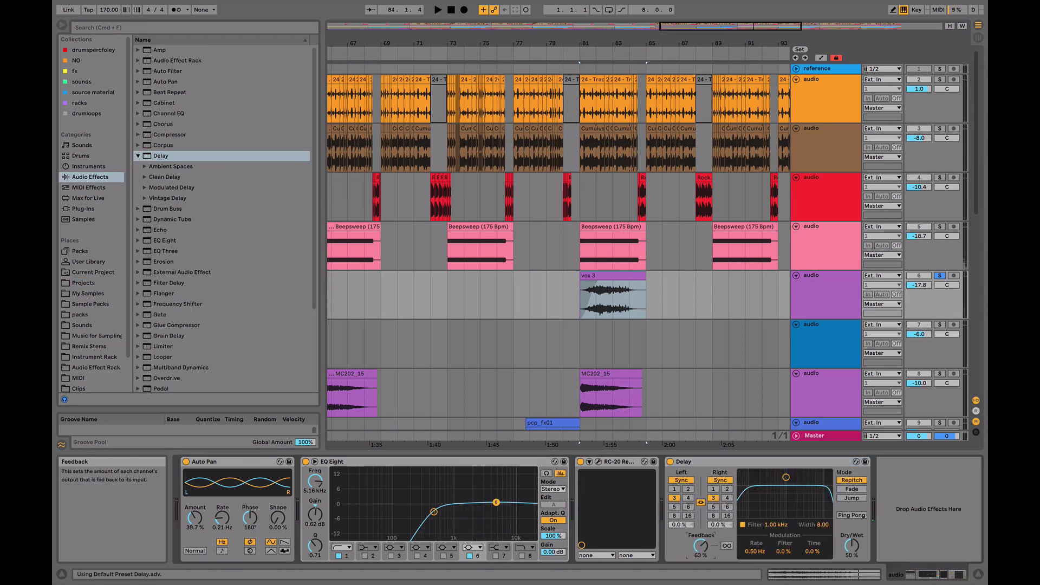
key("space")
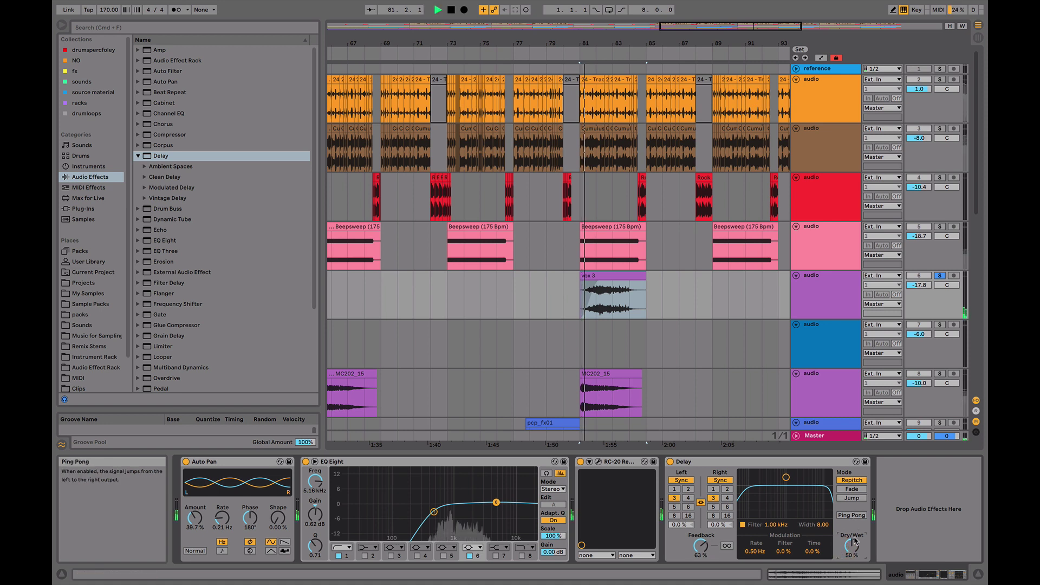
Set the vox track's Delay to beat division 5, 80% feedback and 57% dry/wet, and take the track off solo
left_click_drag(853, 550, 853, 545)
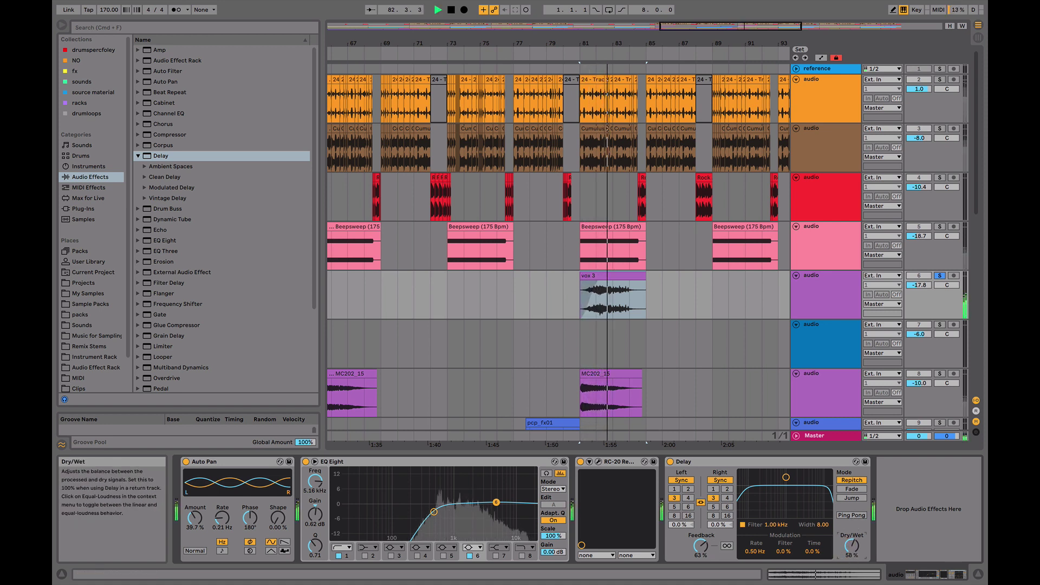
left_click(677, 507)
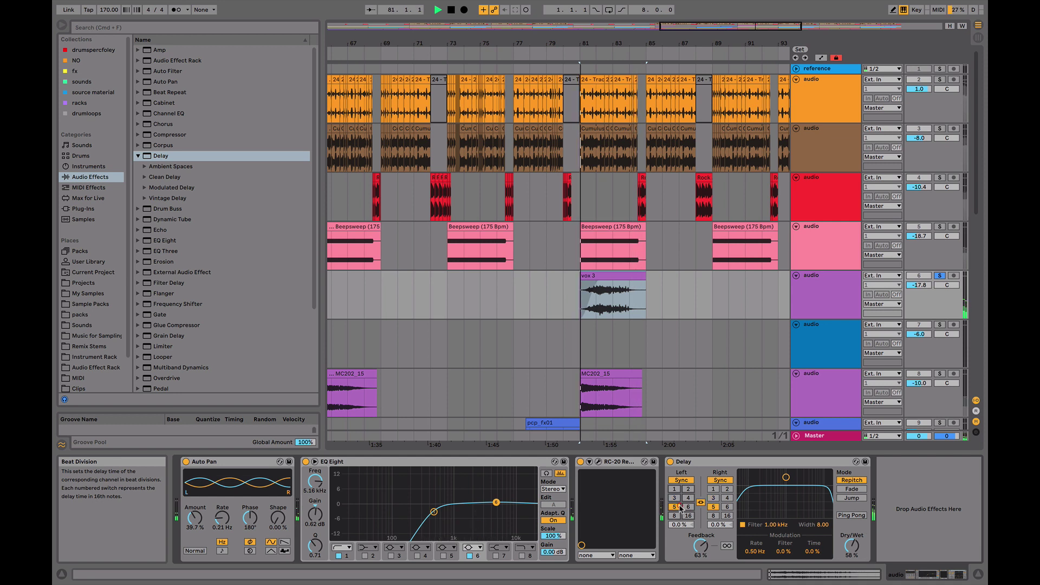
left_click(940, 276)
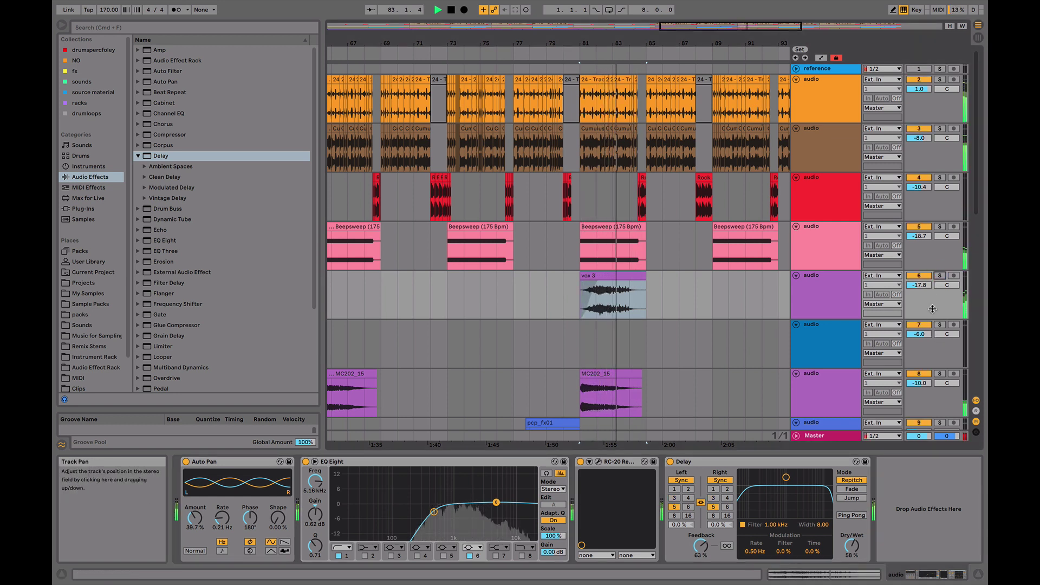
left_click_drag(640, 43, 634, 34)
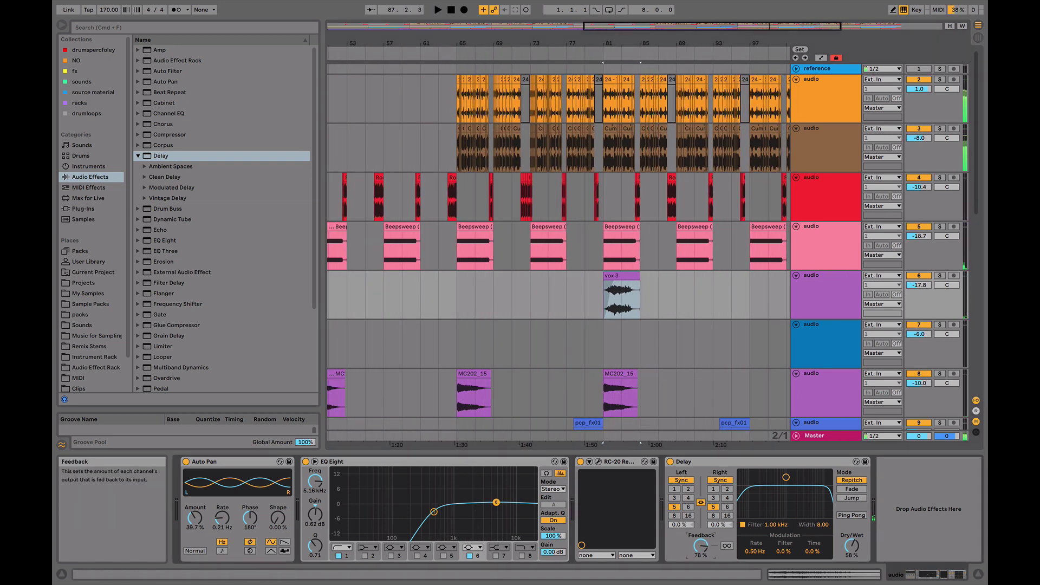
left_click_drag(701, 546, 702, 537)
left_click_drag(852, 547, 852, 548)
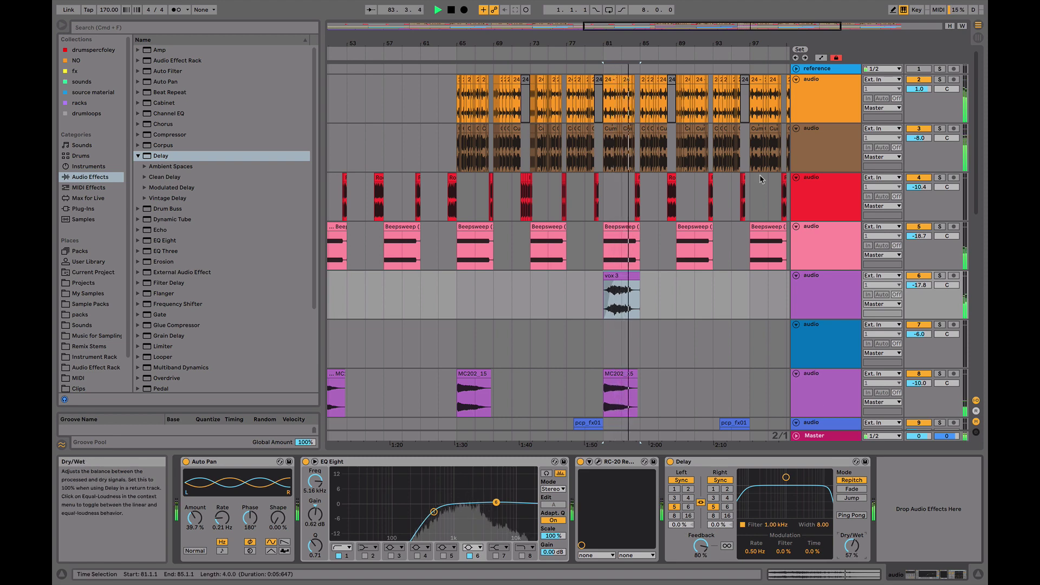
Play on from bar 81 and examine all tracks of the arrangement to plan the section after bar 113
left_click_drag(639, 52, 640, 27)
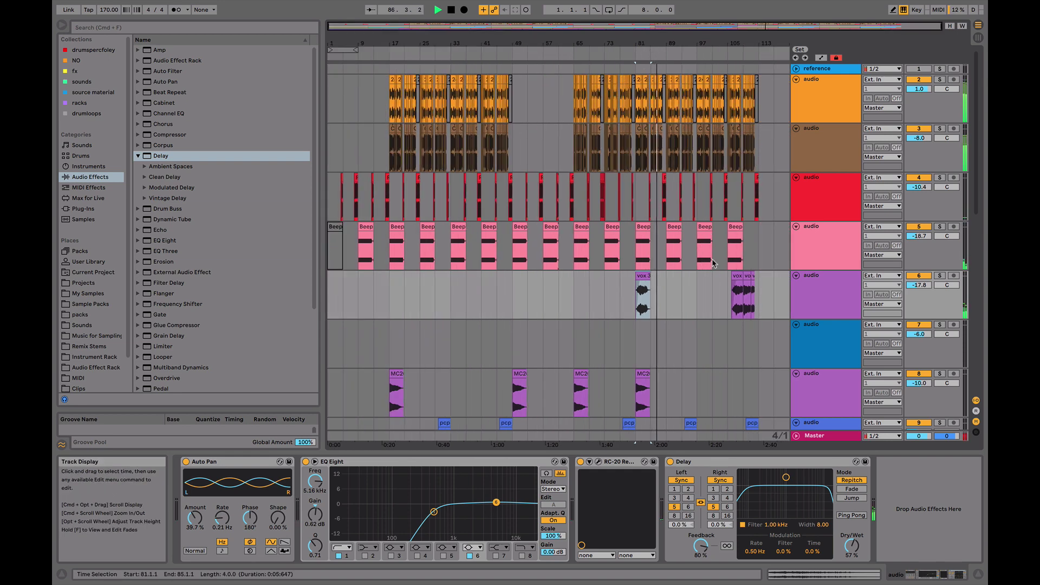
scroll(712, 264, "down", 10)
scroll(713, 264, "up", 8)
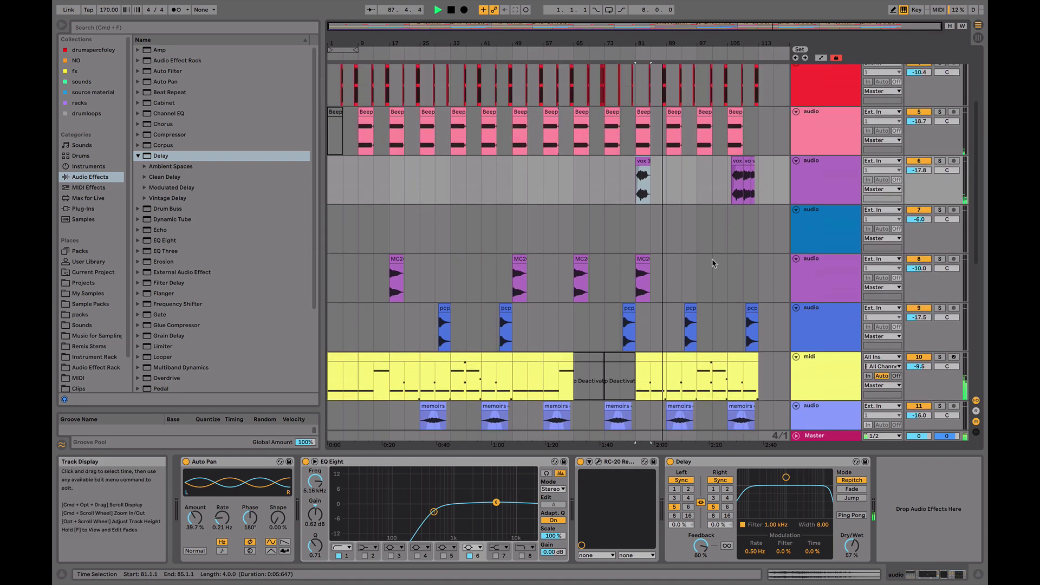
scroll(712, 264, "up", 3)
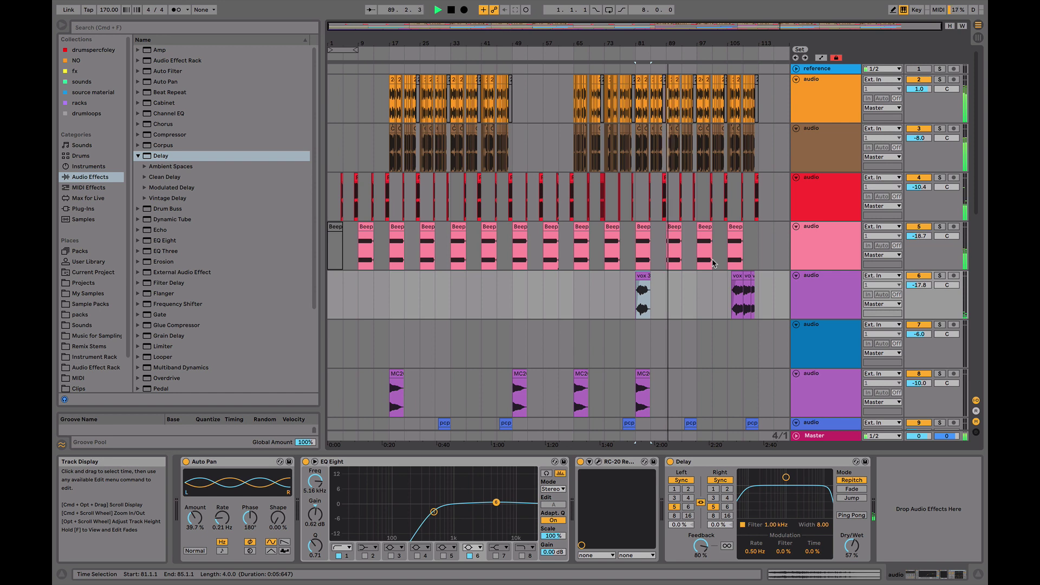
mouse_move(711, 262)
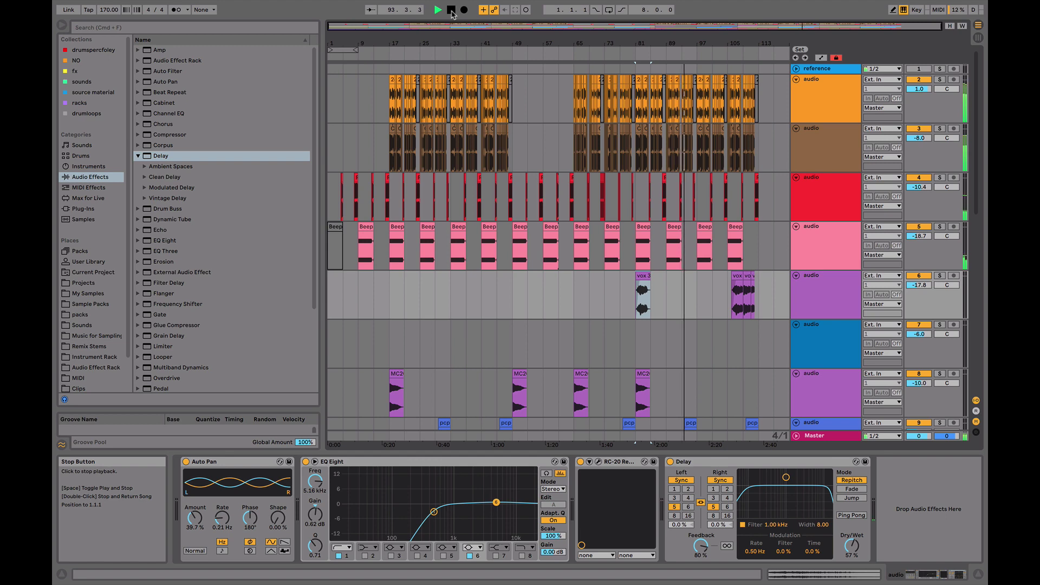
scroll(757, 250, "down", 5)
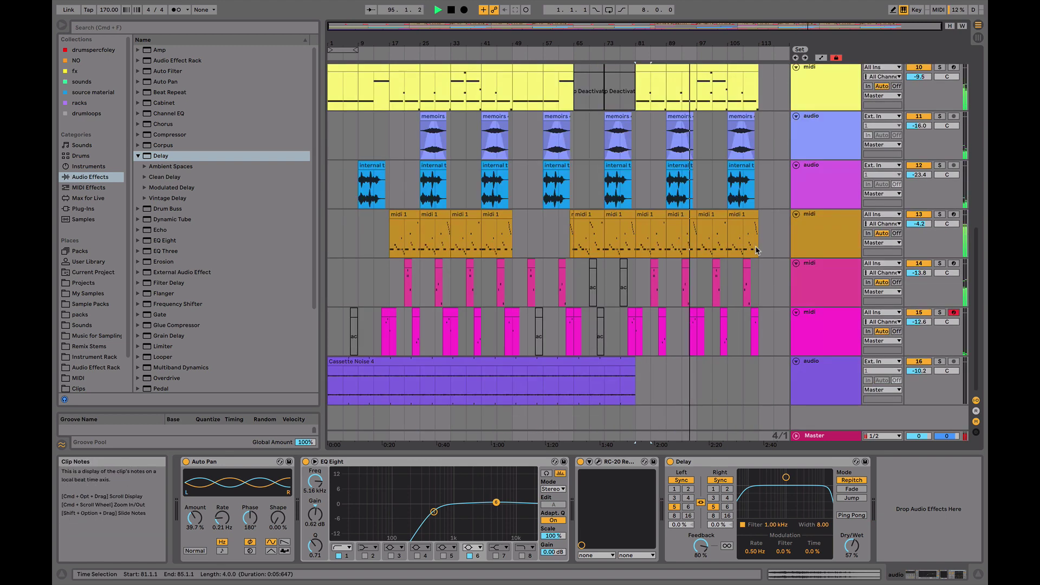
scroll(757, 250, "up", 6)
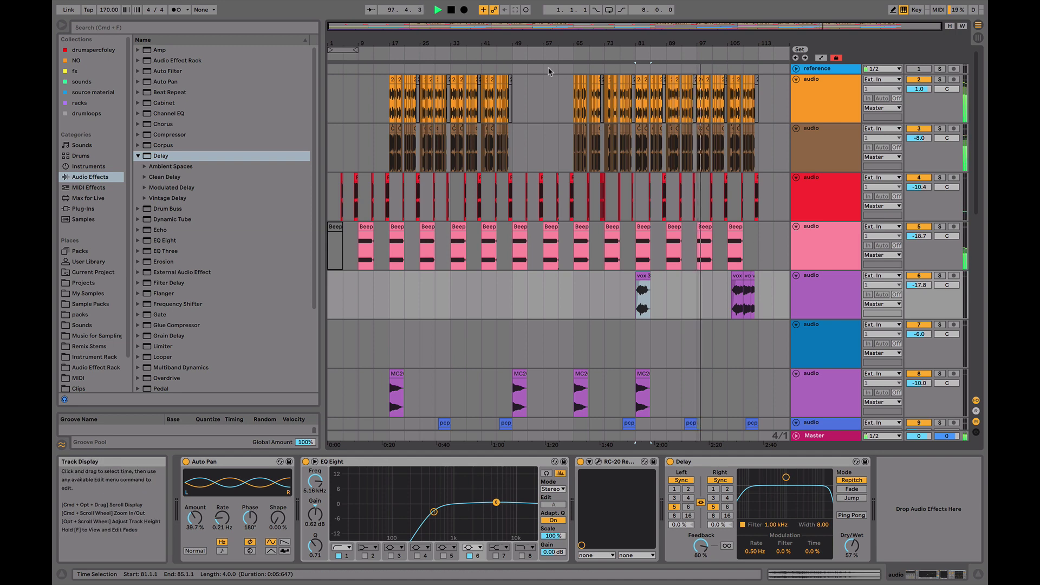
Copy bars 65 to 81 across all tracks and paste the section at bar 113
scroll(548, 75, "up", 3)
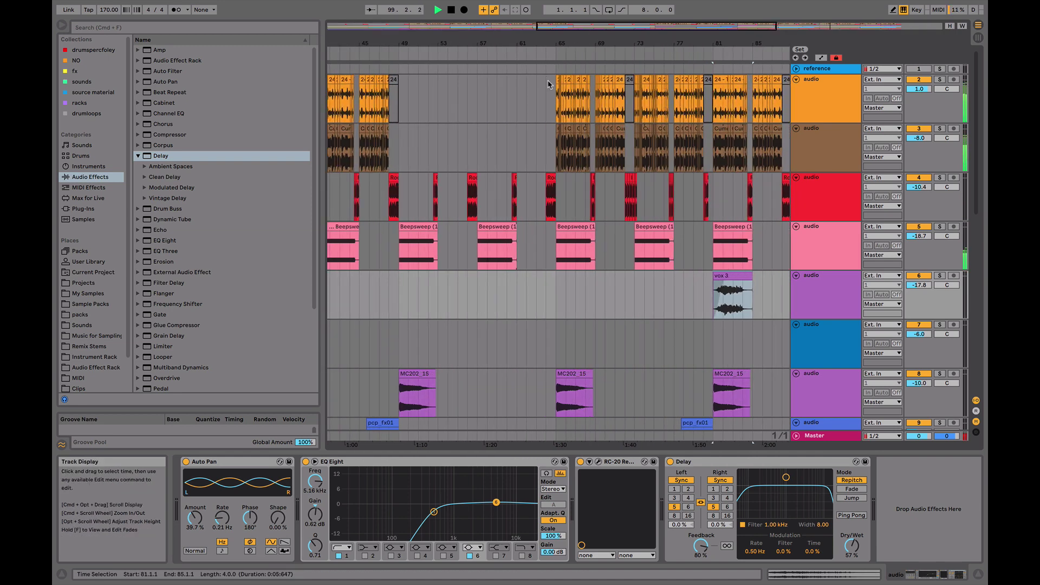
left_click(548, 83)
scroll(618, 375, "down", 10)
scroll(619, 376, "right", 5)
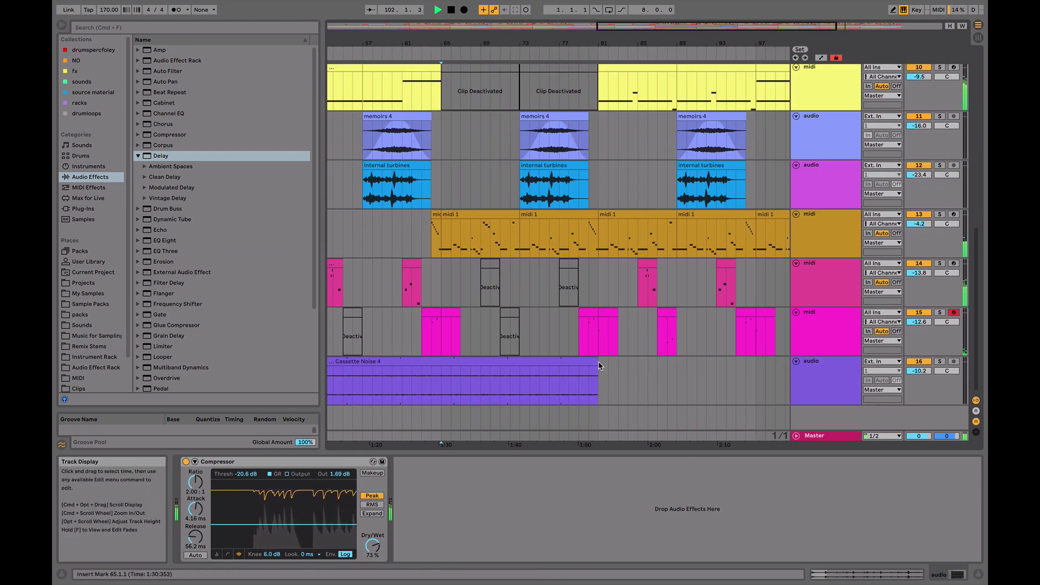
left_click(599, 364, "shift")
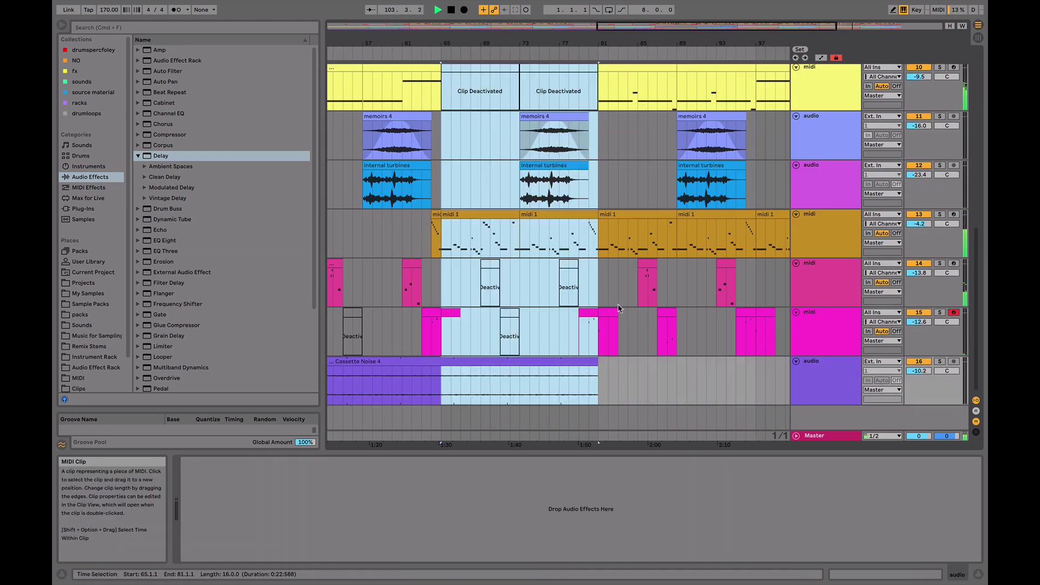
scroll(639, 282, "up", 10)
scroll(639, 282, "right", 8)
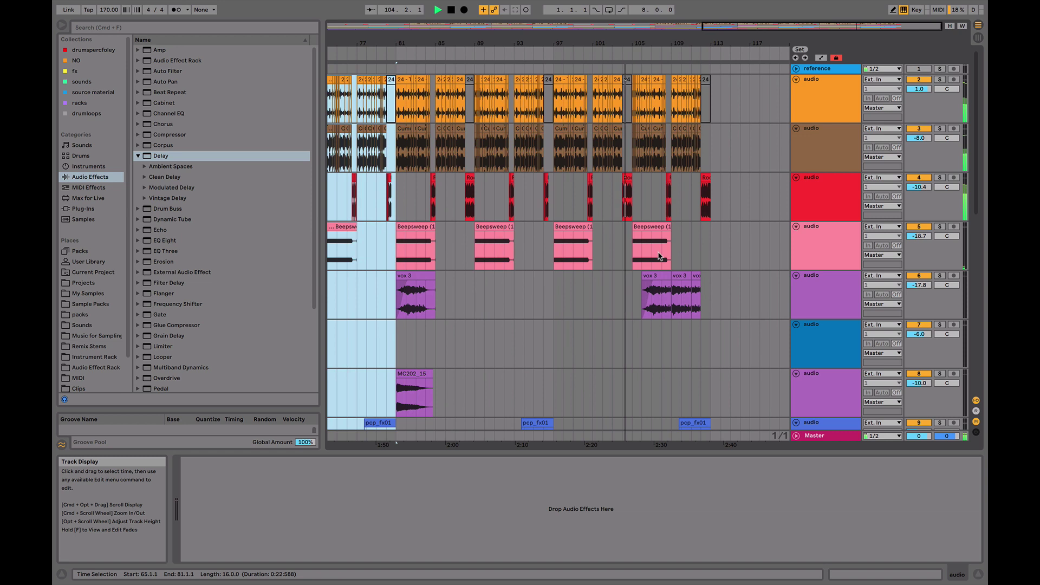
left_click(714, 96)
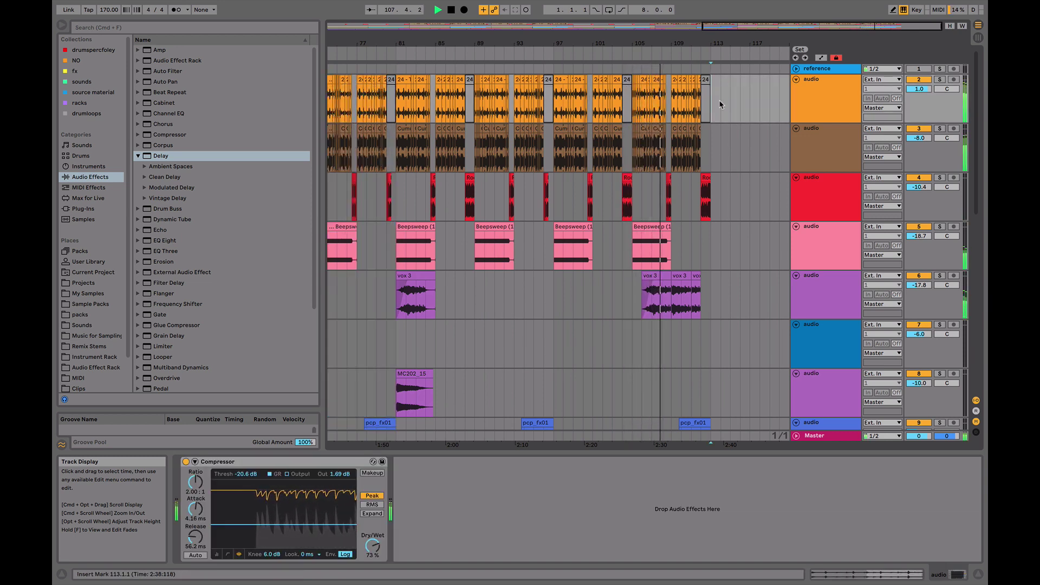
key("super+v")
scroll(730, 114, "down", 15)
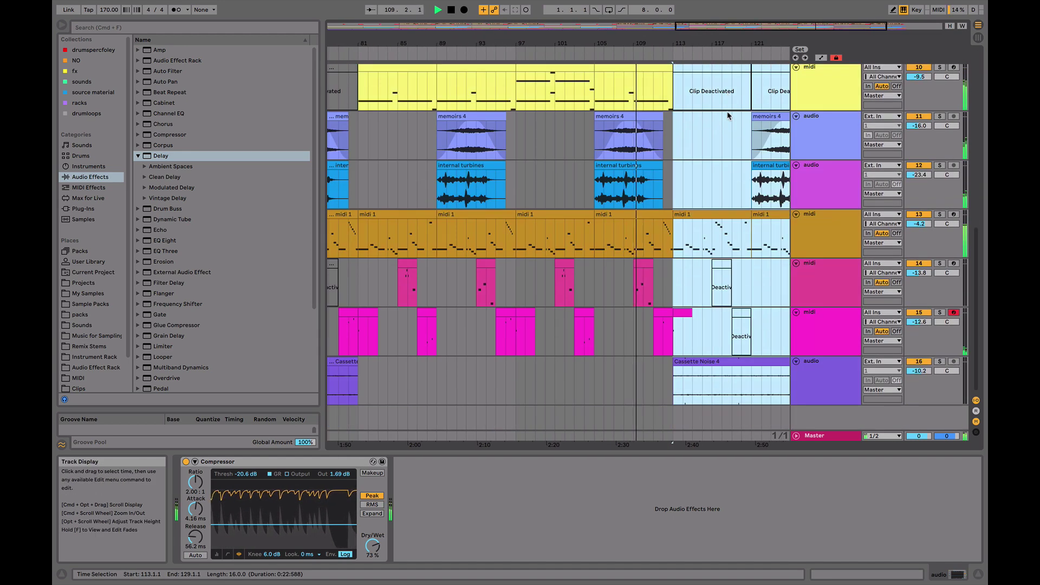
scroll(729, 116, "right", 5)
scroll(727, 117, "up", 5)
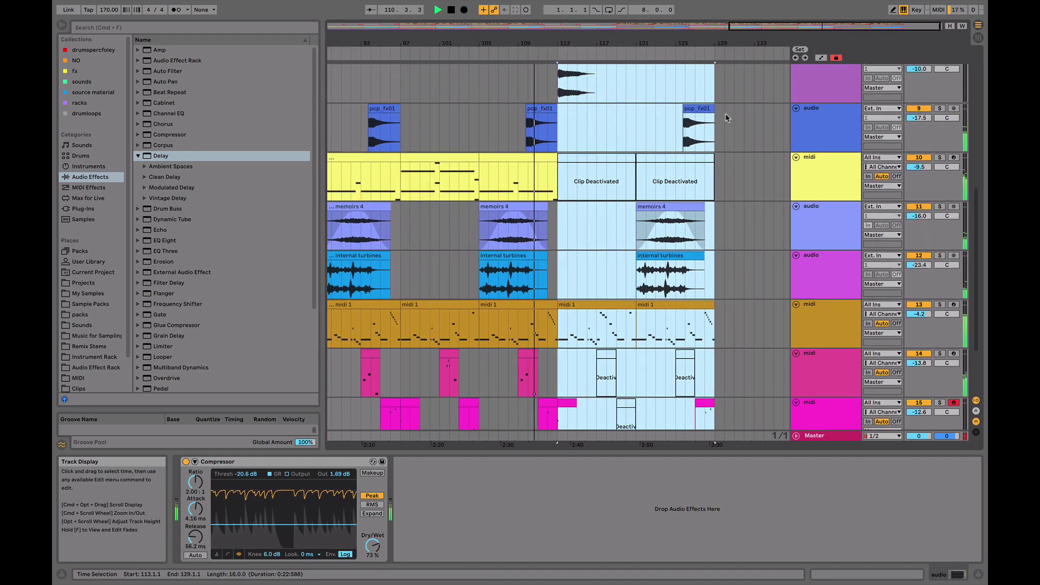
scroll(727, 117, "up", 4)
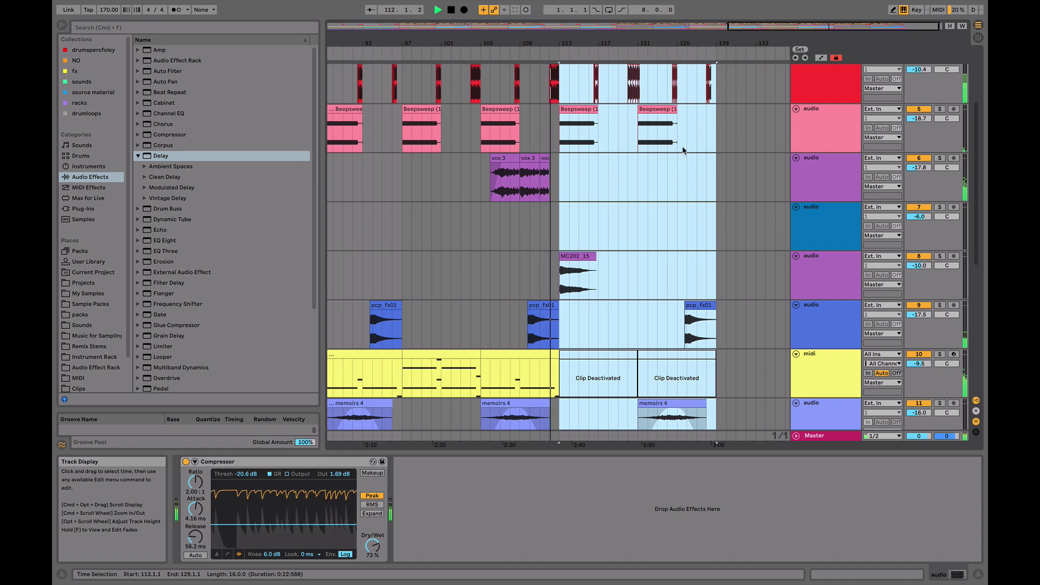
Remove the spare vox clips between bars 103 and 113 on the vox track
left_click_drag(459, 172, 560, 173)
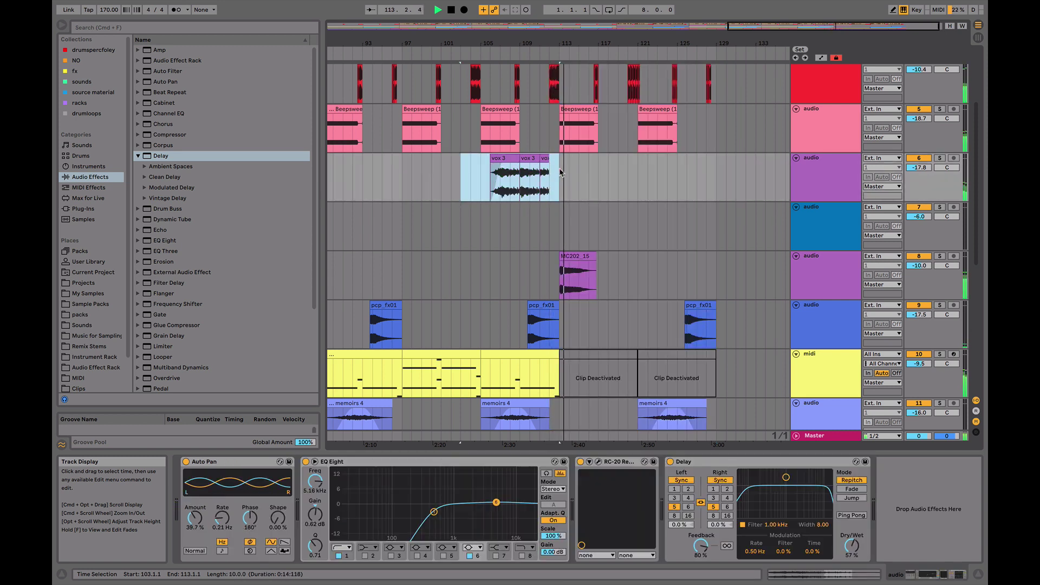
scroll(561, 173, "left", 5)
scroll(560, 172, "right", 4)
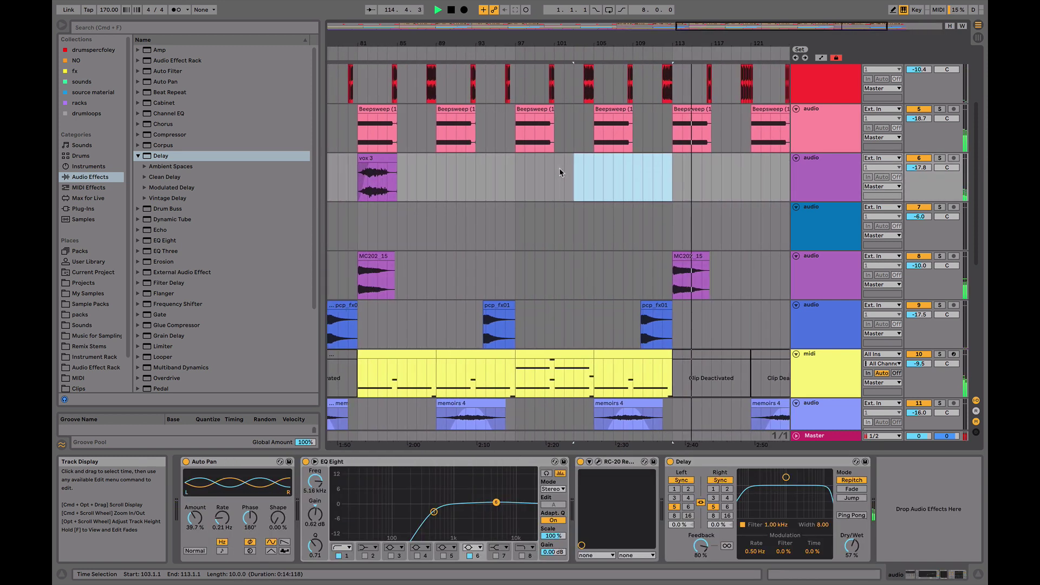
left_click_drag(616, 46, 617, 27)
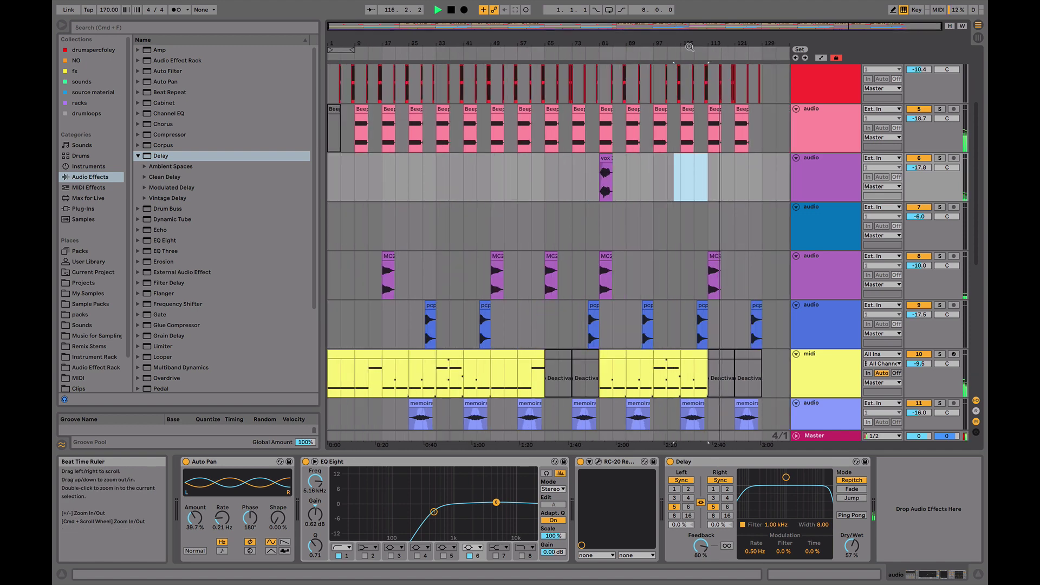
key("super+v")
Deactivate the sub bass MIDI clip spanning bars 113 to 121 in the pasted section
left_click_drag(732, 43, 729, 241)
scroll(728, 241, "down", 5)
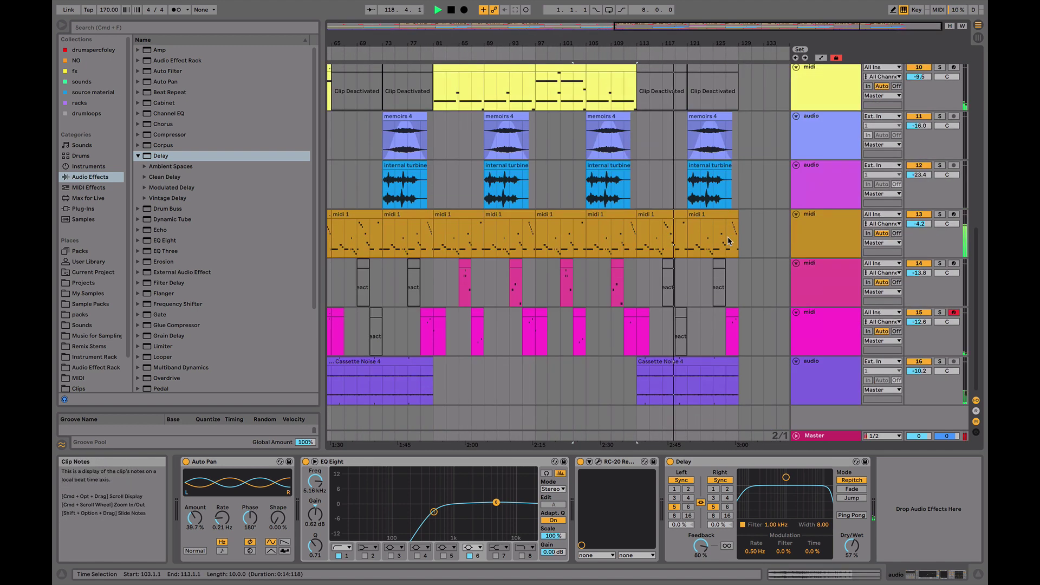
left_click(675, 216)
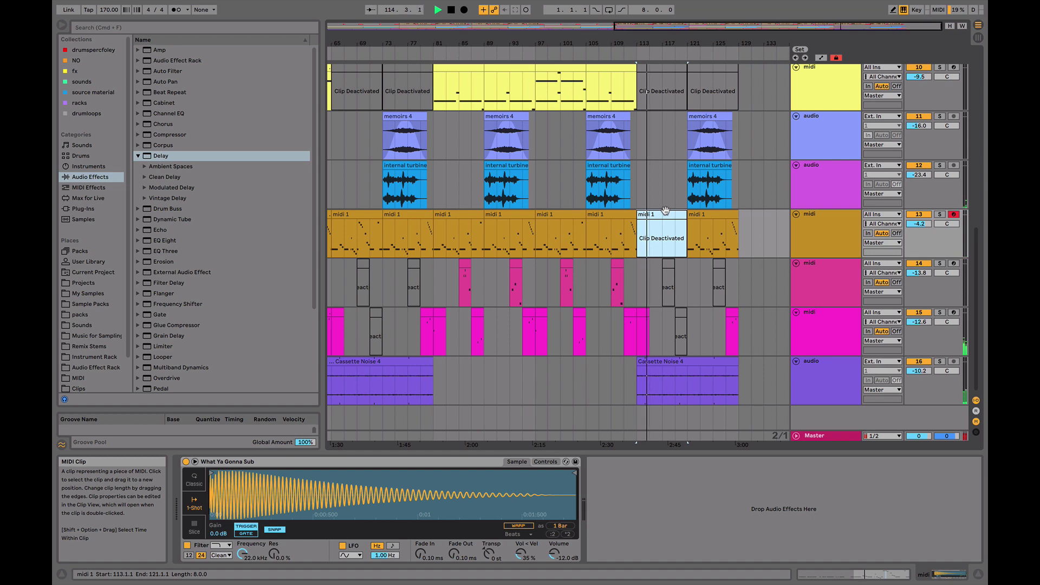
Replace the deactivated Rhodes chord clips at bars 113 and 121 with copies of the clips from bars 1 and 9
scroll(639, 136, "up", 2)
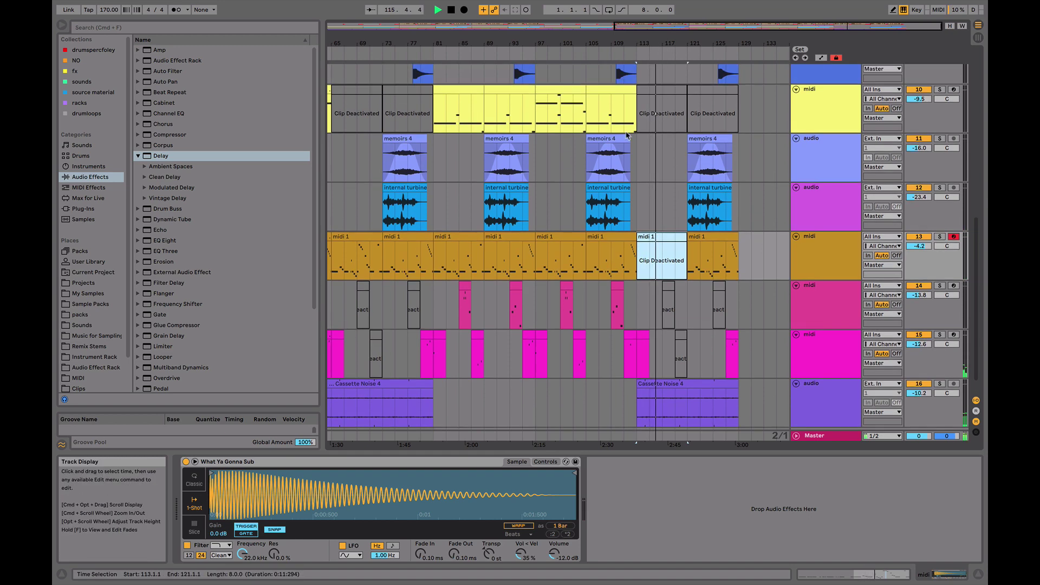
scroll(542, 135, "left", 10)
left_click(374, 89)
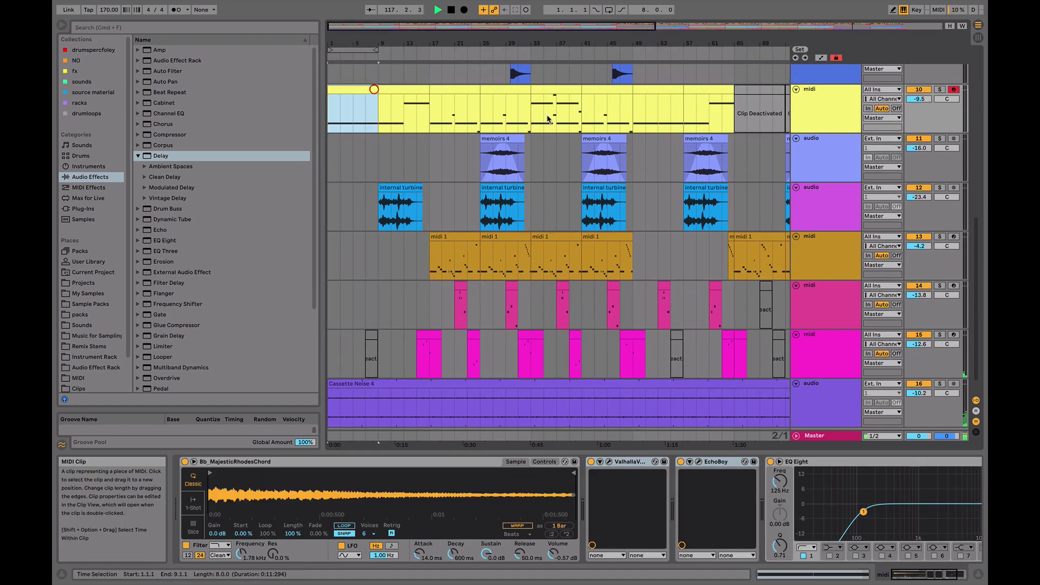
scroll(515, 217, "right", 10)
left_click(663, 89)
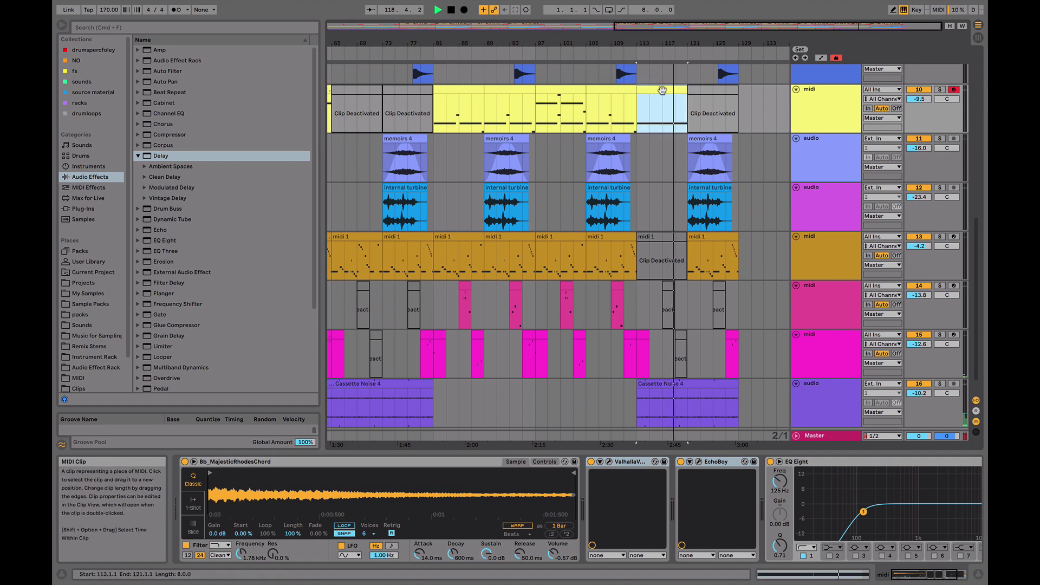
left_click(592, 105)
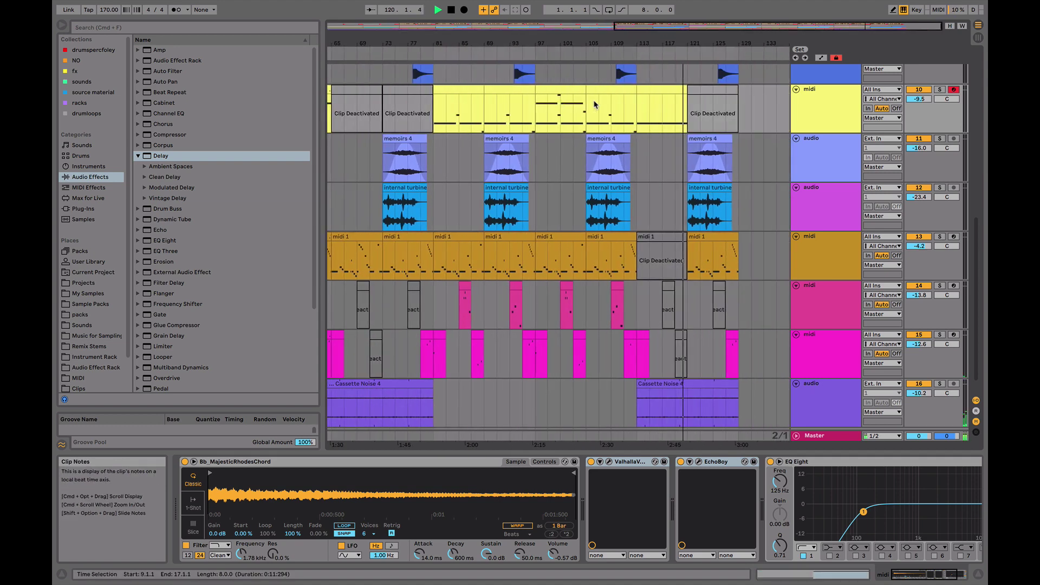
left_click(712, 112)
key("0")
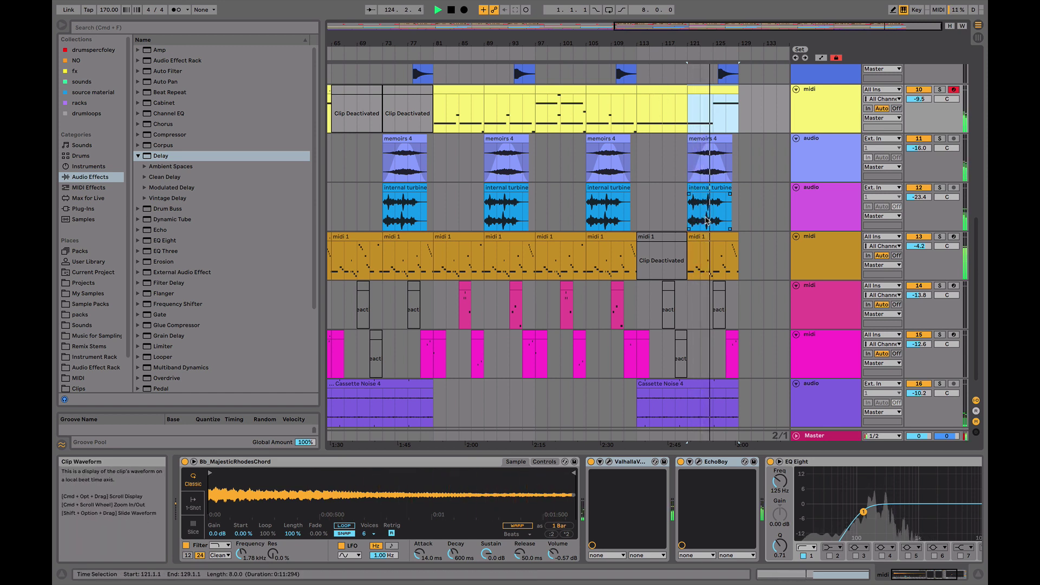
Copy the MC202 clip from bar 113 to bar 129 on its track
scroll(772, 227, "up", 5)
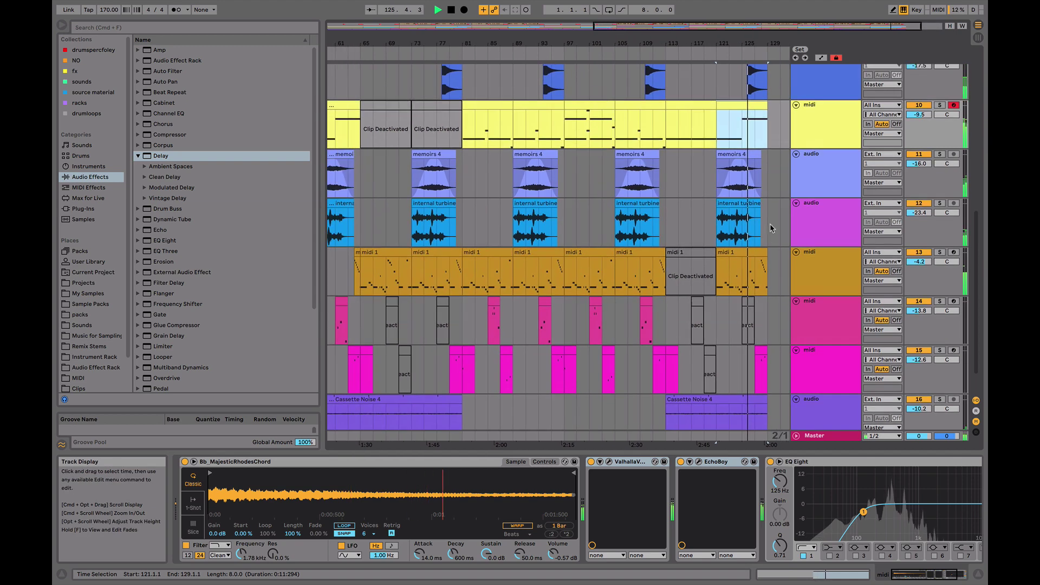
scroll(772, 228, "down", 6)
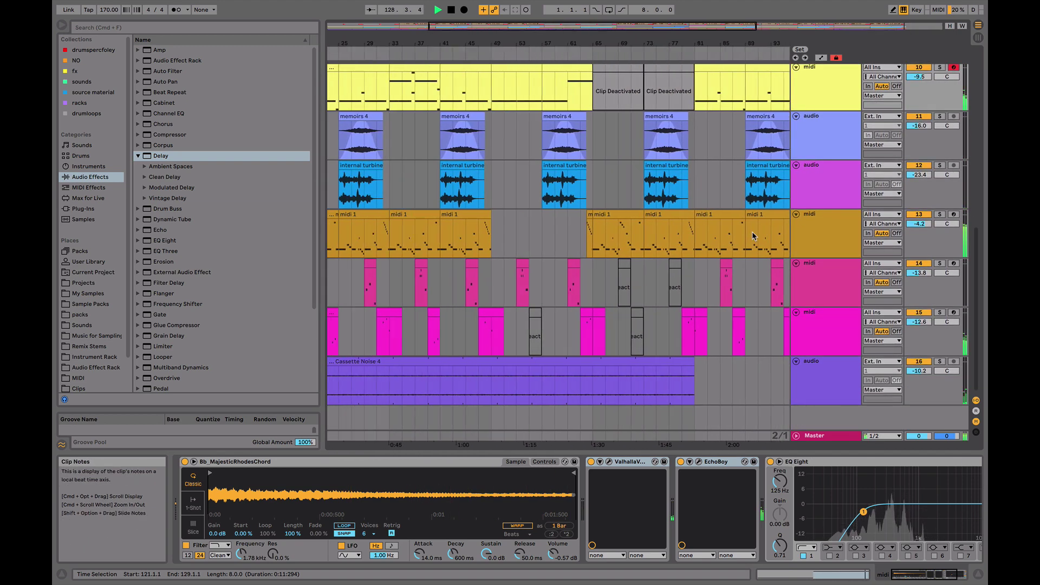
scroll(753, 237, "up", 5)
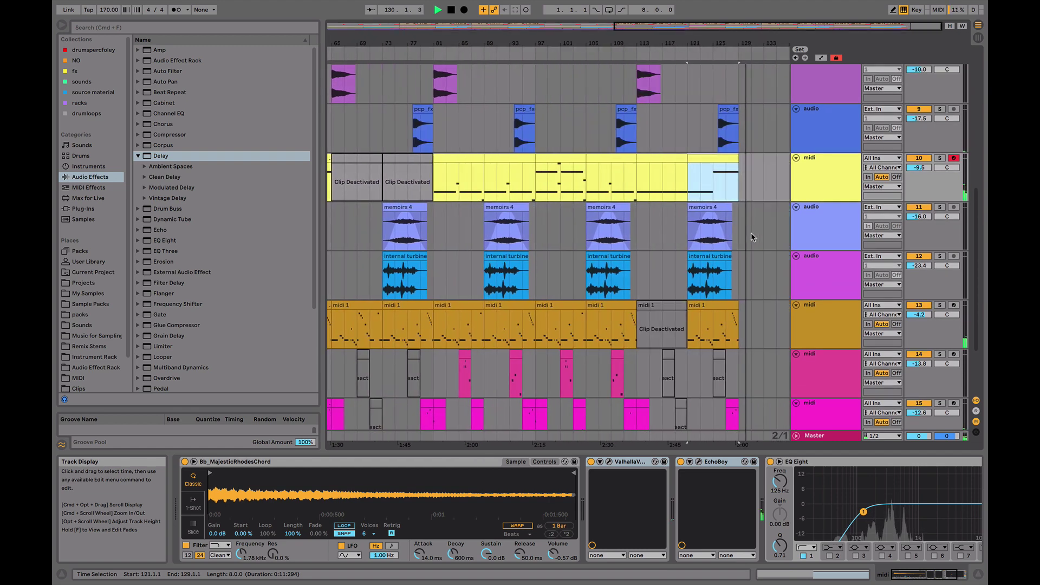
scroll(751, 237, "up", 5)
left_click_drag(659, 174, 750, 158)
Play the arrangement from bar 17 and set the Rhodes chord track's volume to -8.9 dB
scroll(752, 162, "up", 5)
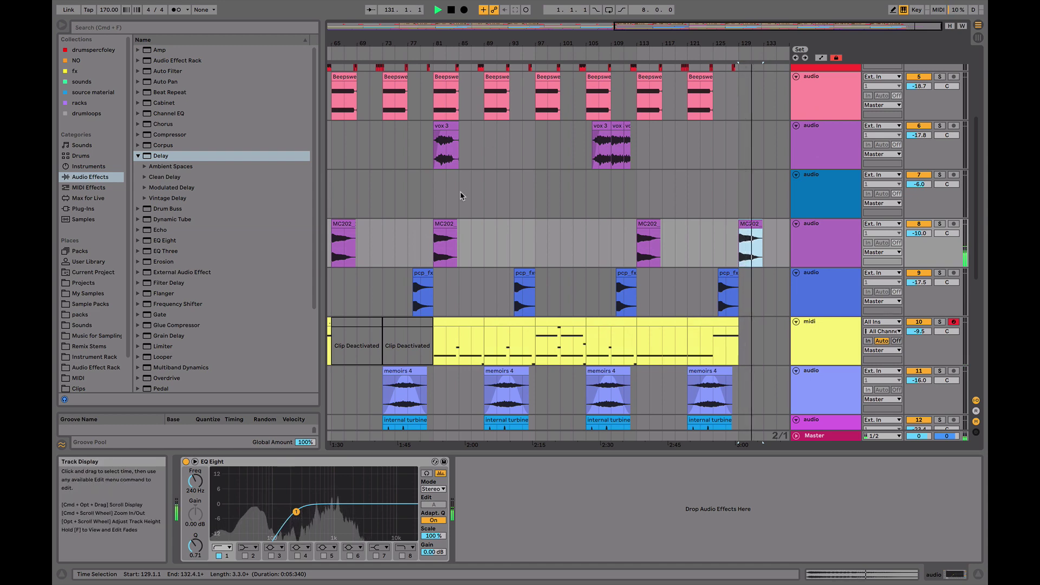
scroll(460, 195, "up", 3)
scroll(742, 146, "up", 3)
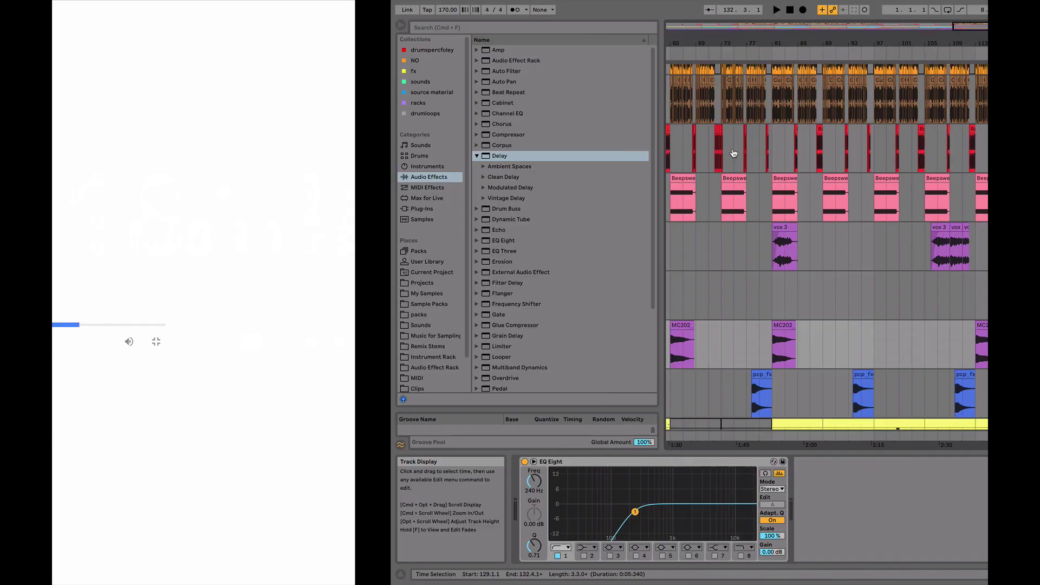
key("minus")
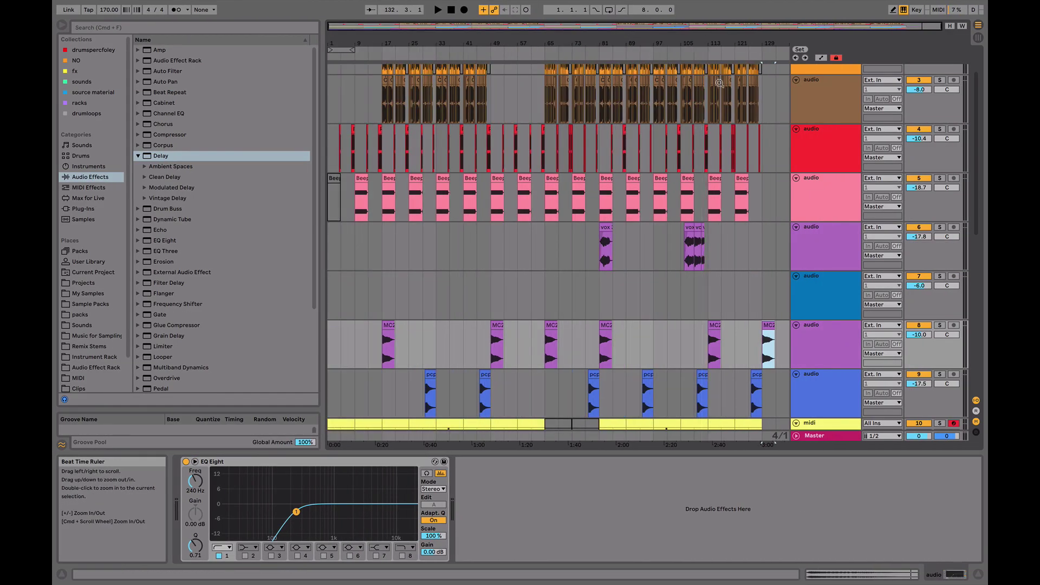
scroll(725, 97, "up", 2)
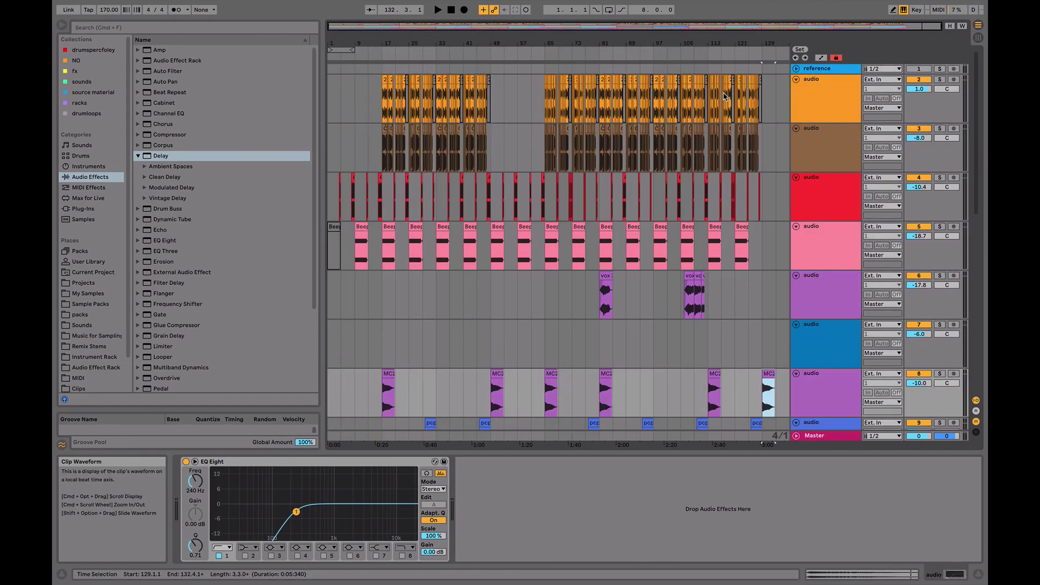
left_click(382, 50)
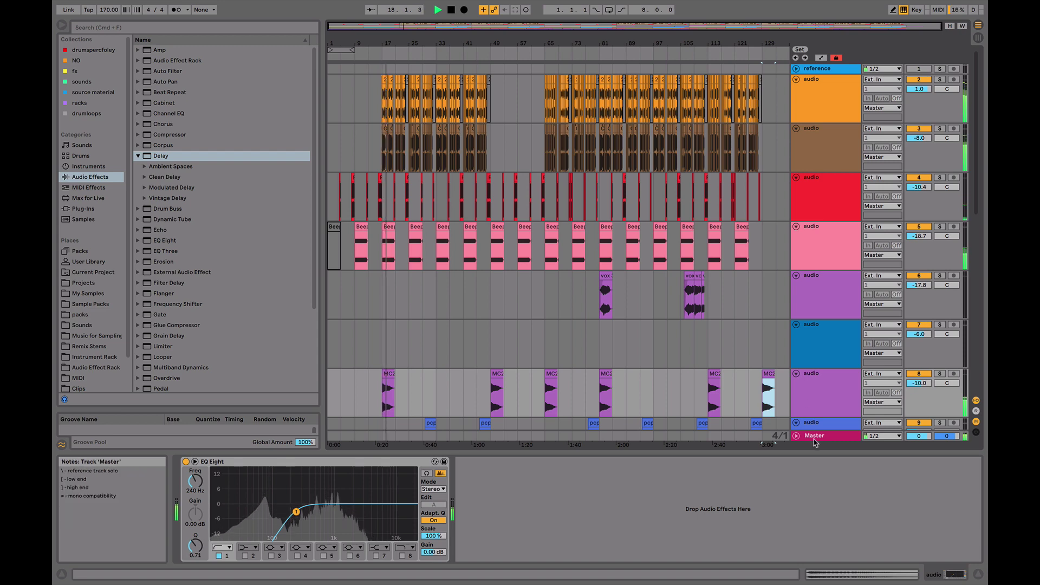
scroll(727, 341, "down", 3)
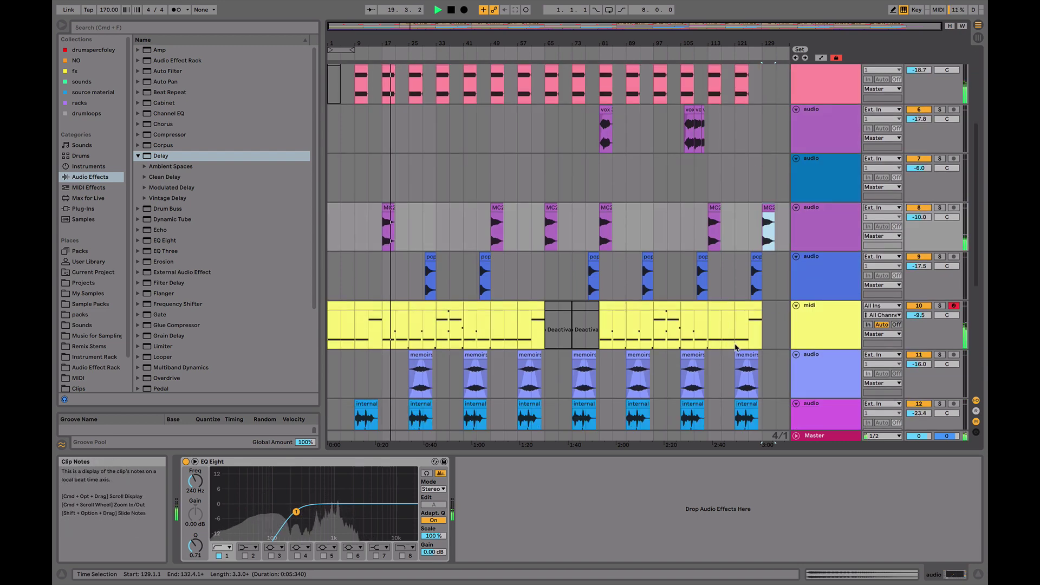
scroll(737, 302, "up", 3)
scroll(759, 298, "down", 4)
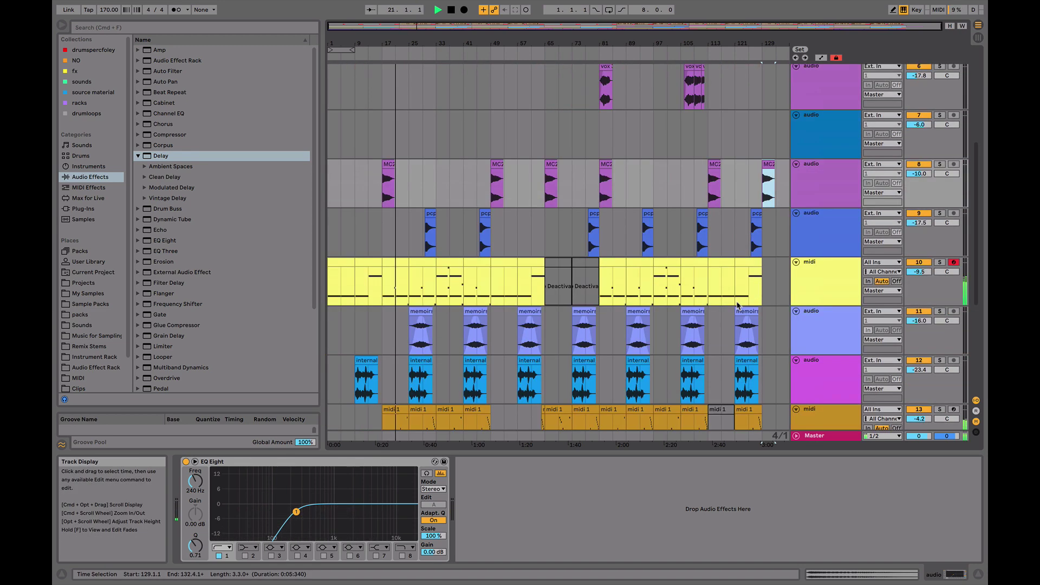
left_click_drag(928, 274, 928, 271)
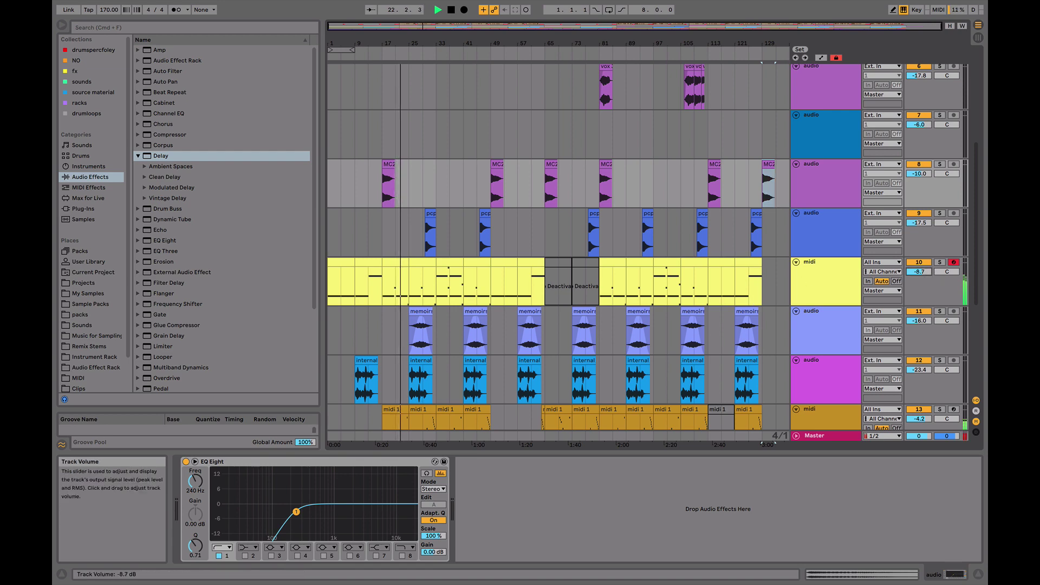
Set the Tower Pad track's volume to -12.2 dB and add a Channel EQ with High at -2.6 dB
scroll(917, 298, "down", 5)
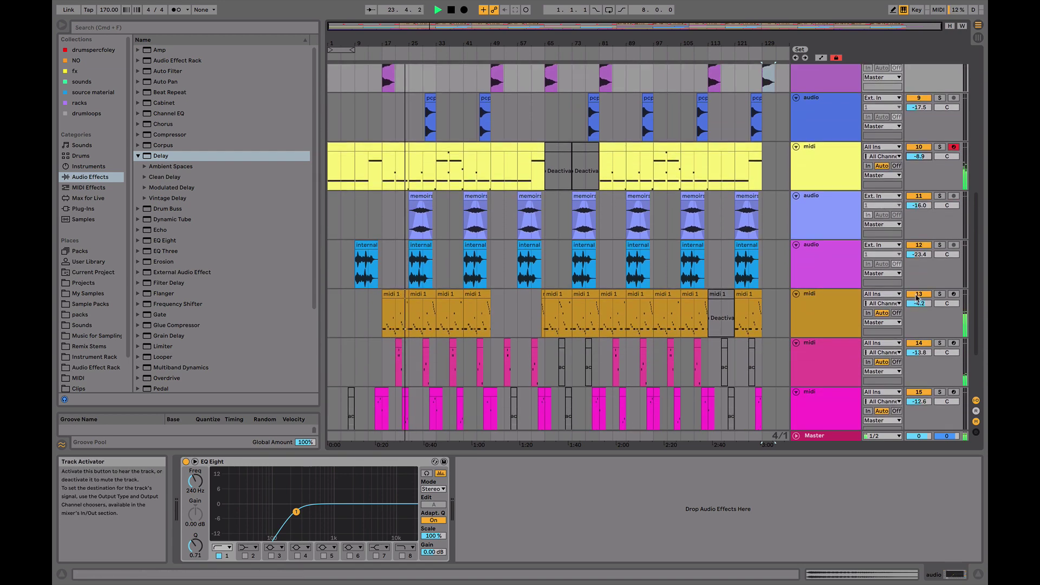
scroll(917, 298, "down", 1)
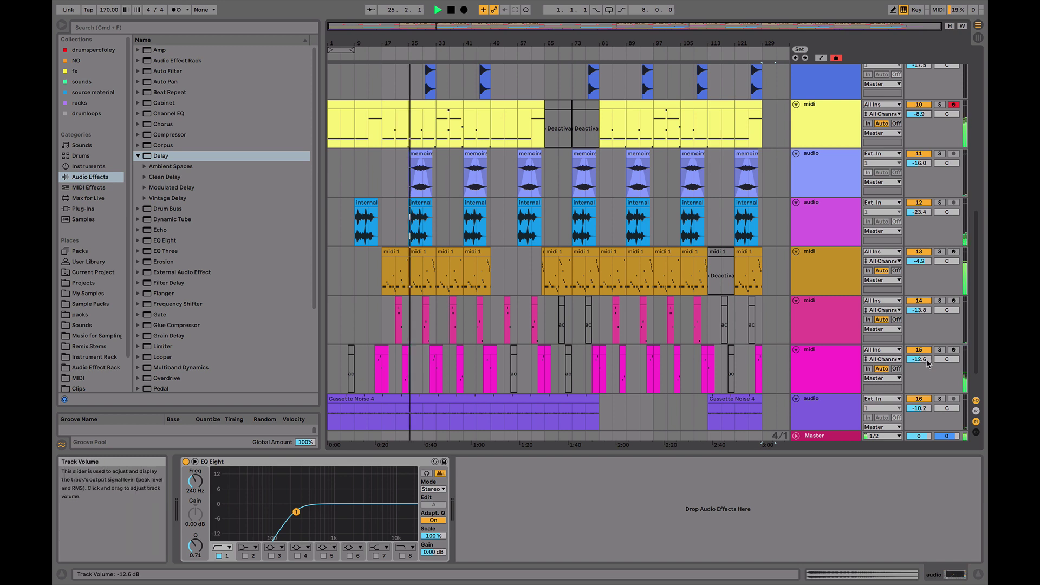
left_click(833, 362)
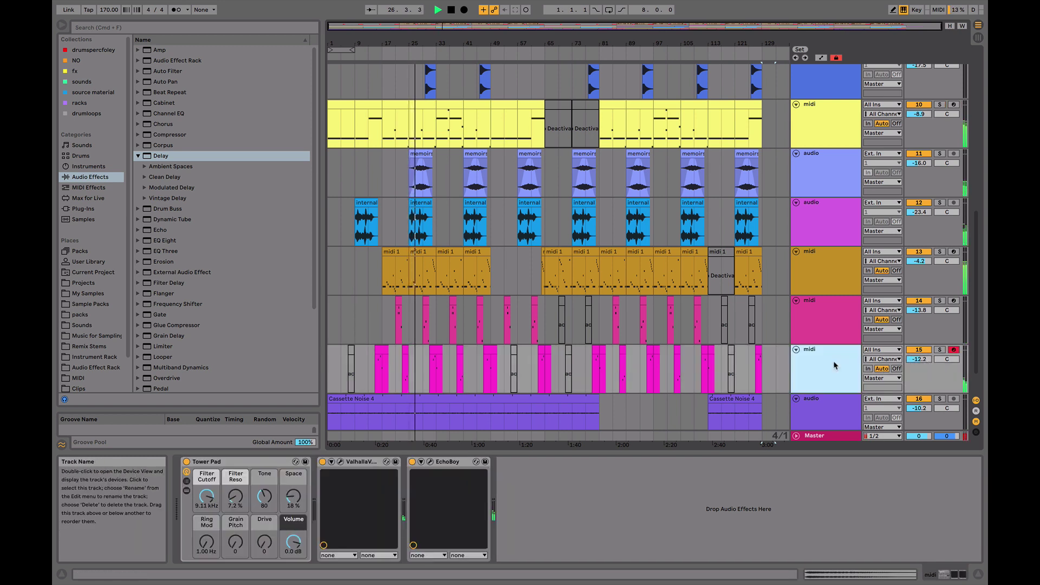
double_click(169, 114)
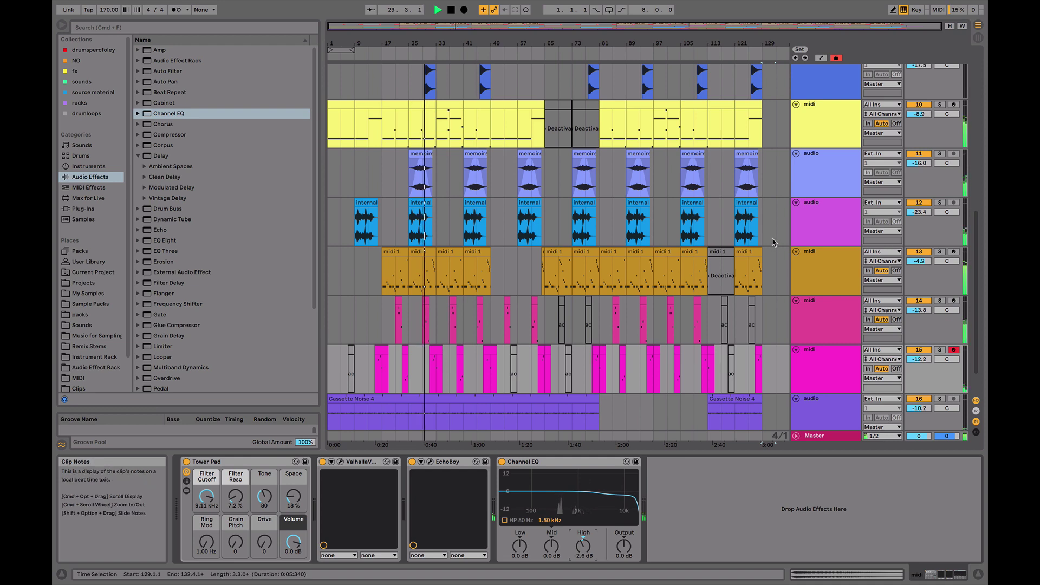
Lower the Channel EQ's High gain on the memoirs 4 track to -7.3 dB
left_click(836, 168)
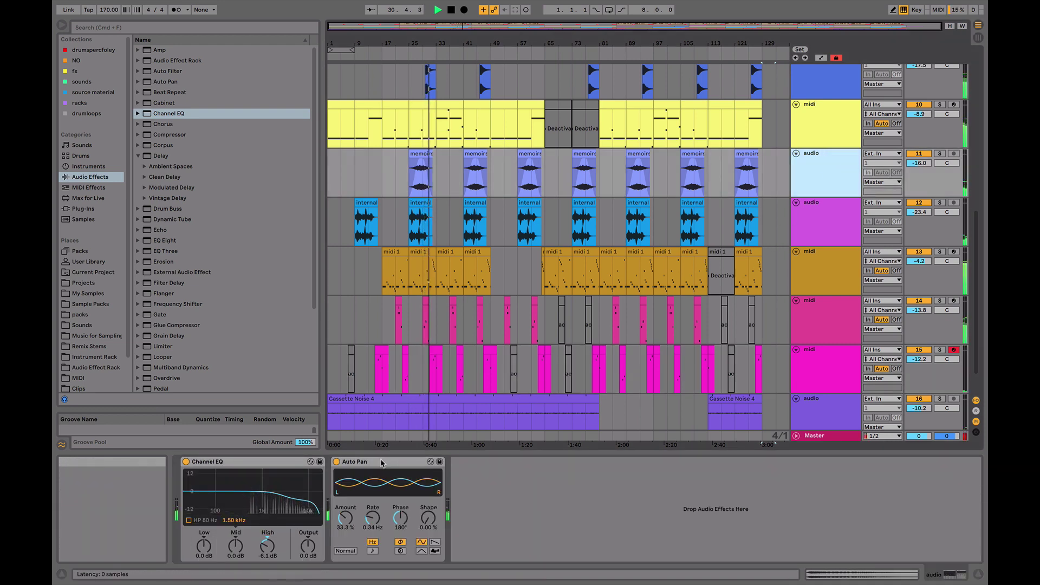
left_click_drag(267, 546, 267, 550)
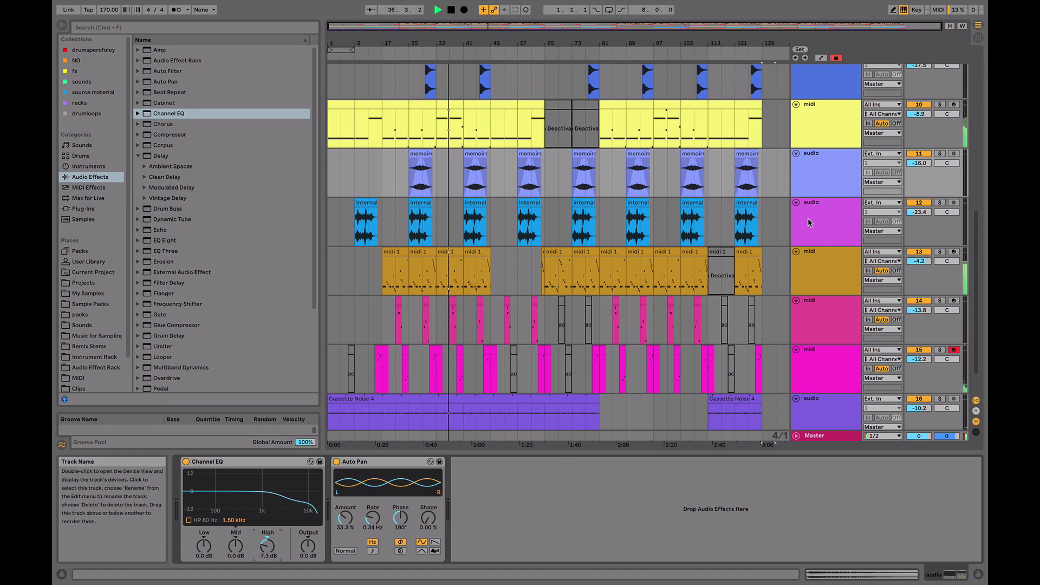
Stop playback and insert a new audio track directly below the Tower Pad track
scroll(809, 223, "down", 2)
left_click(824, 336)
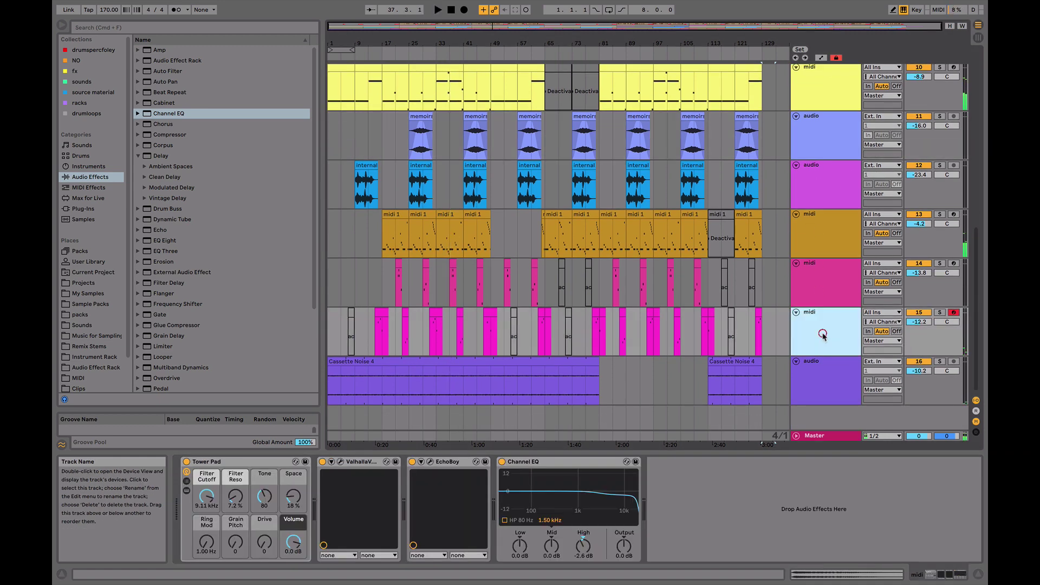
key("super+t")
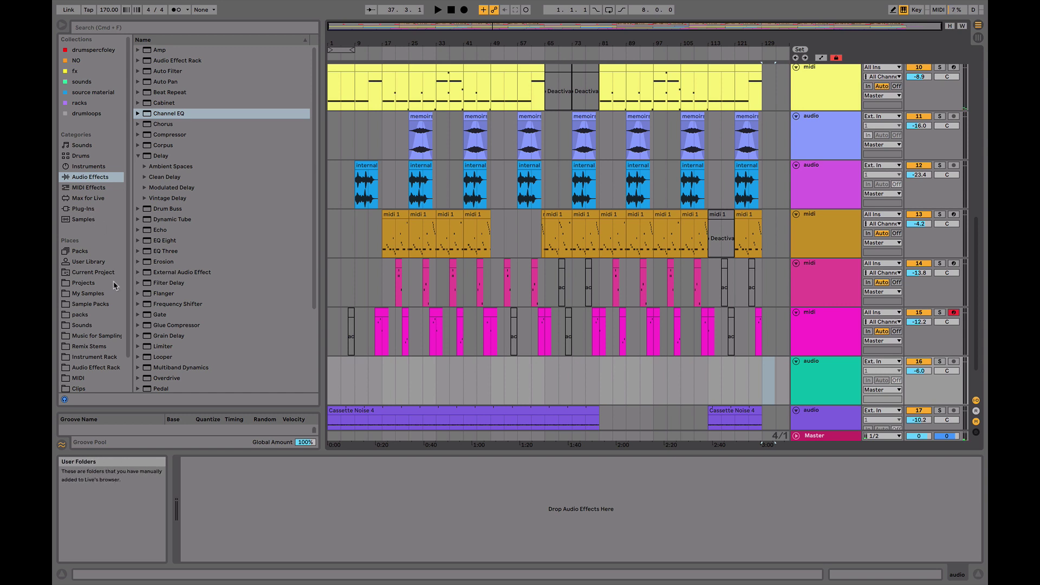
Search the Music for Sampling folder for reggae and expand the Acapellas folder down to the files of Acapella Pack Vol 1
left_click(84, 325)
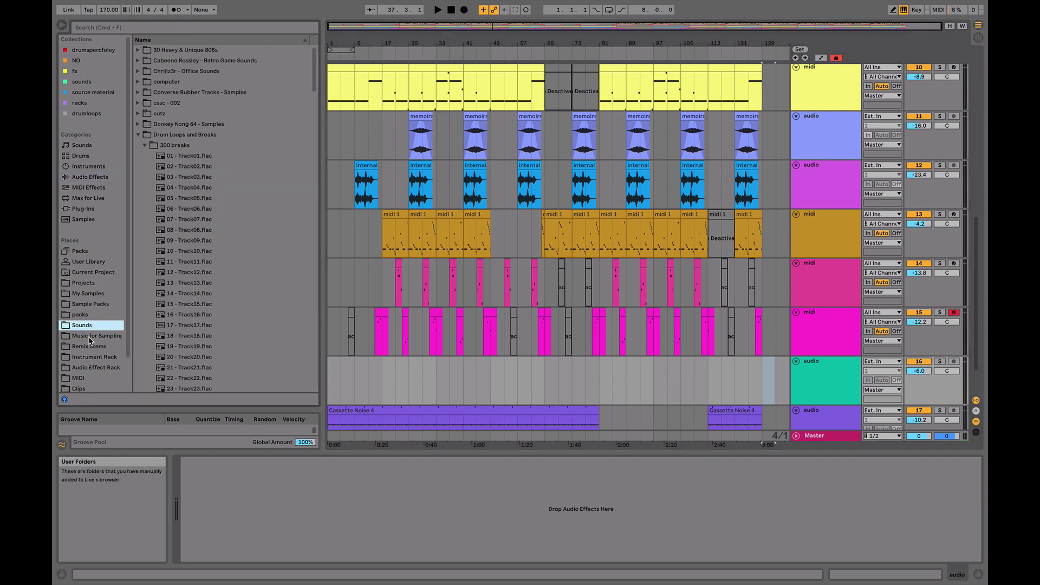
left_click(90, 337)
left_click(139, 50)
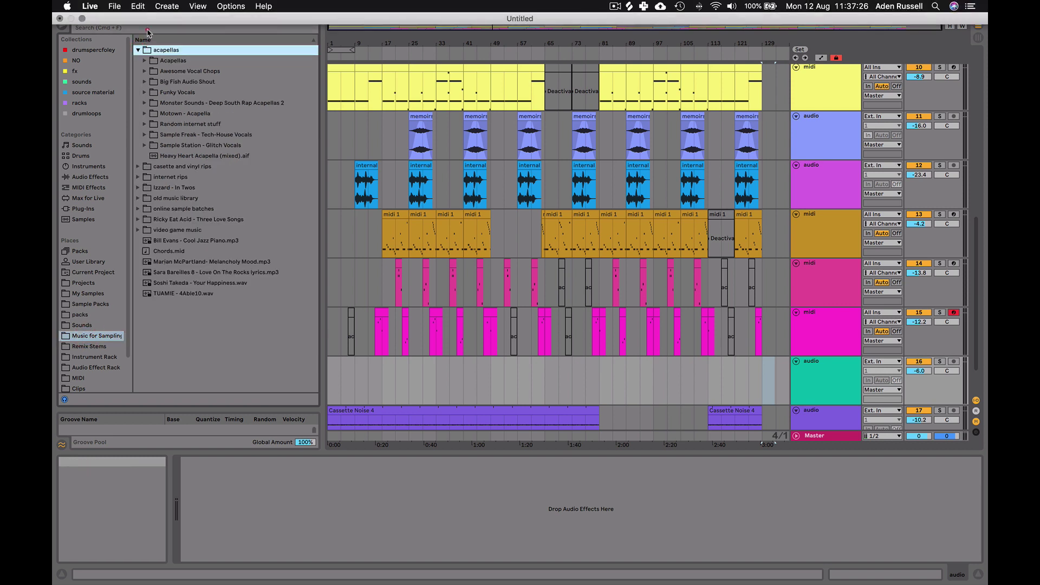
left_click(147, 29)
type("reggae")
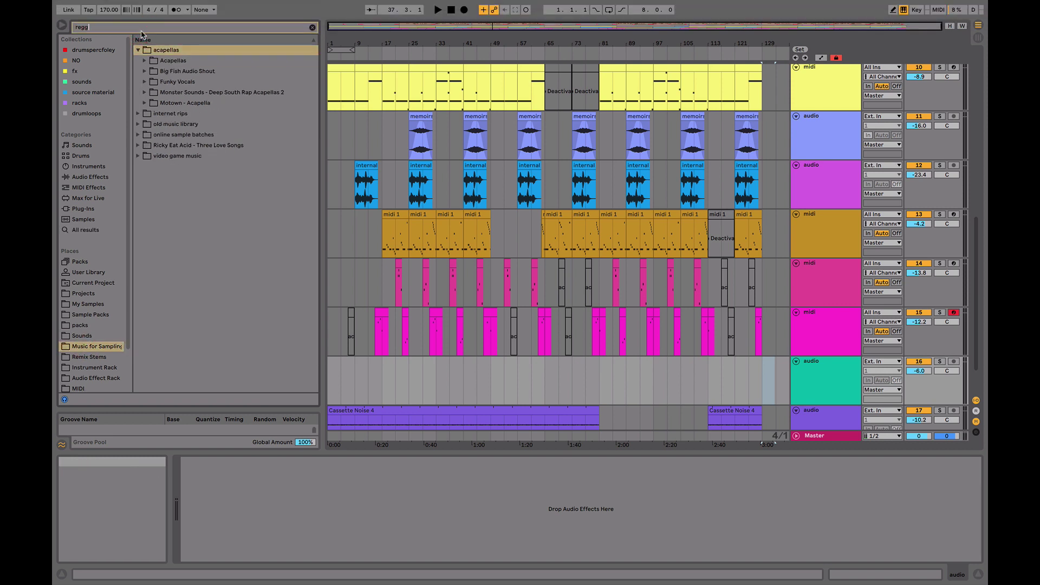
left_click(137, 61)
left_click(152, 71)
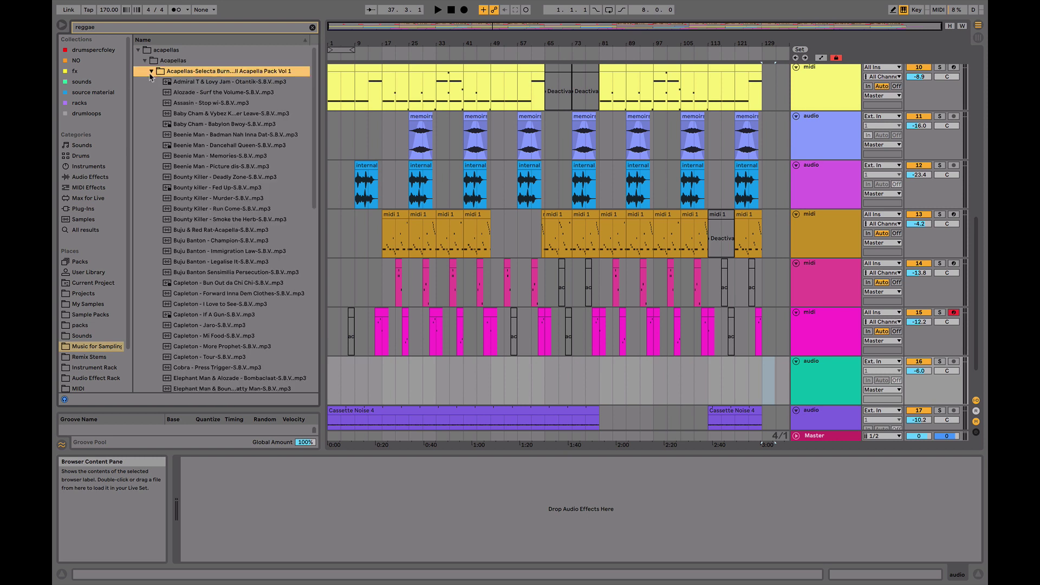
Browse the reggae acapella pack and preview the Alozade - Surf the Volume and Baby Cham & Vybez files for a usable vocal
left_click(175, 95)
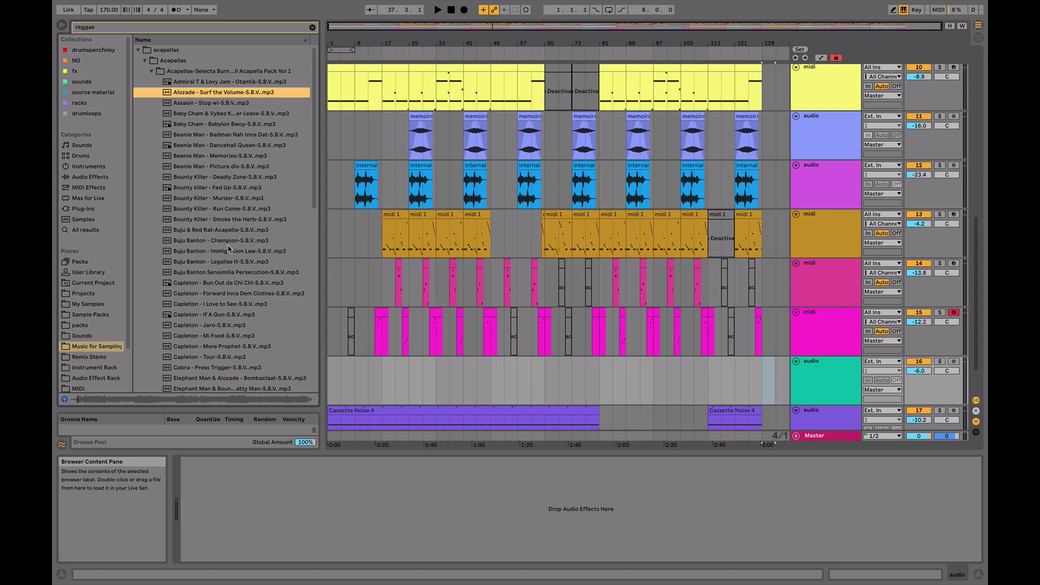
scroll(227, 309, "down", 9)
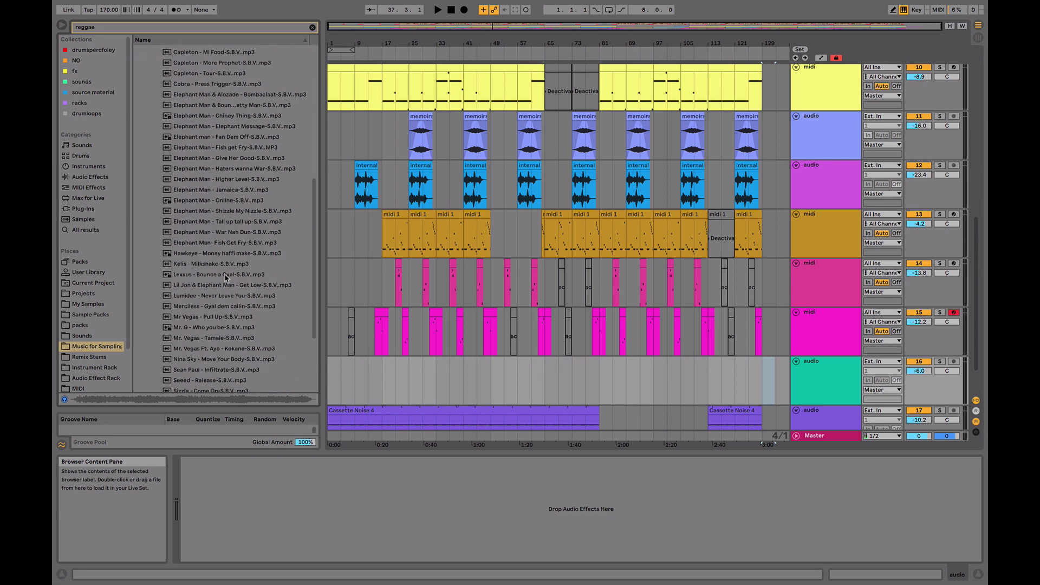
scroll(219, 283, "down", 3)
scroll(212, 285, "up", 15)
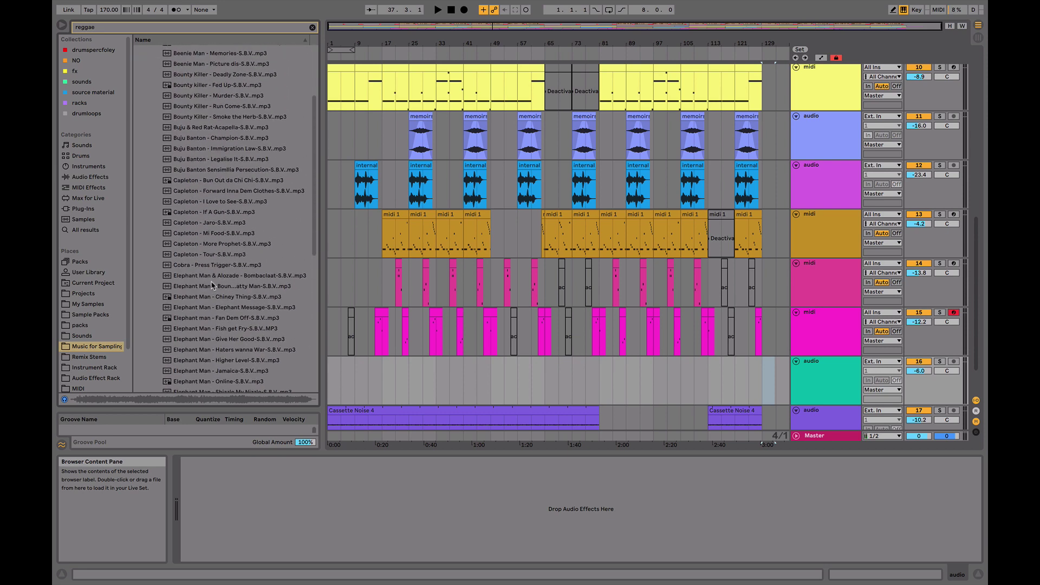
scroll(833, 404, "up", 3)
scroll(834, 403, "down", 3)
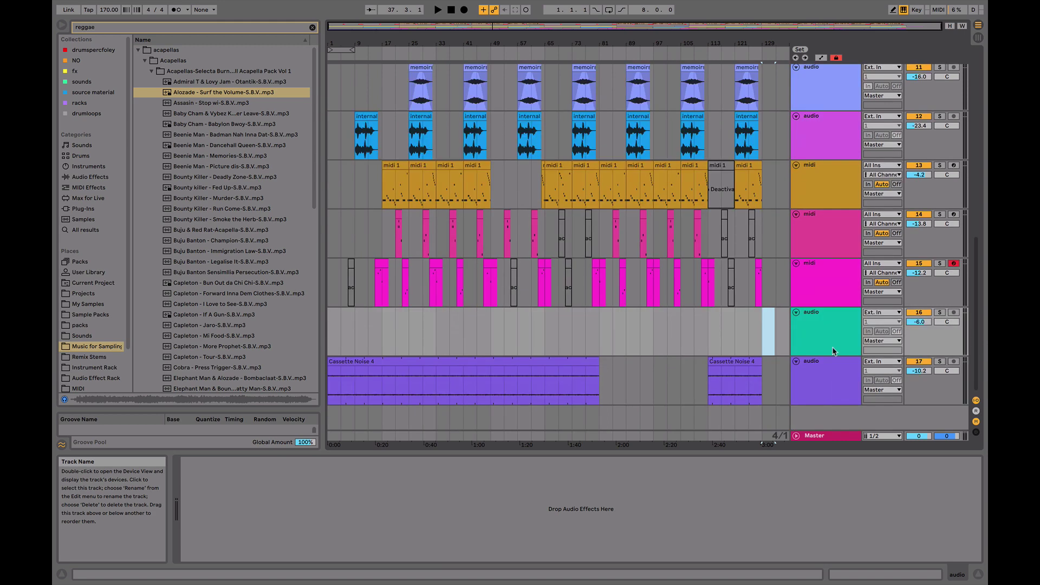
left_click(257, 93)
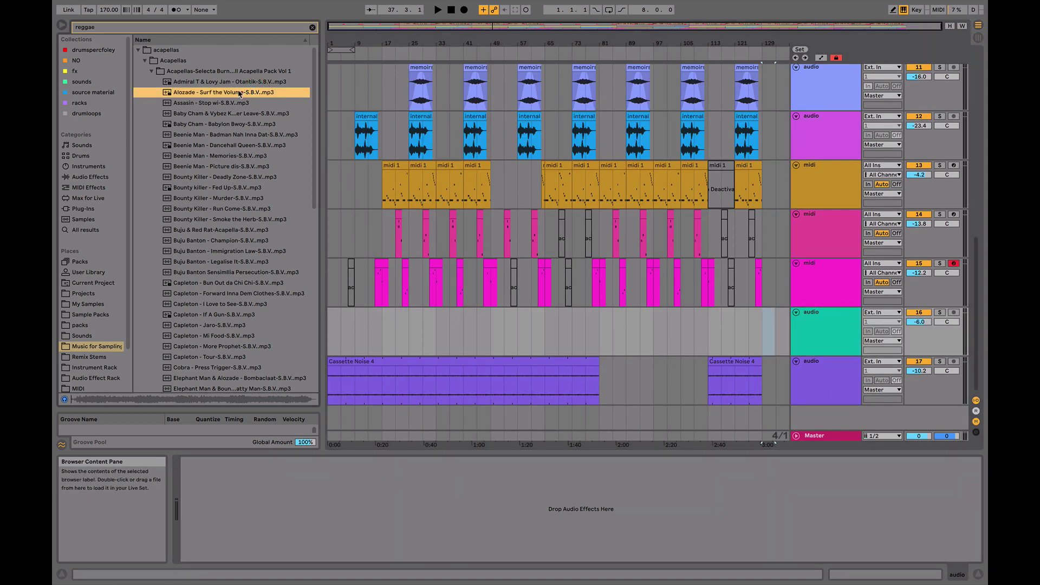
left_click(223, 114)
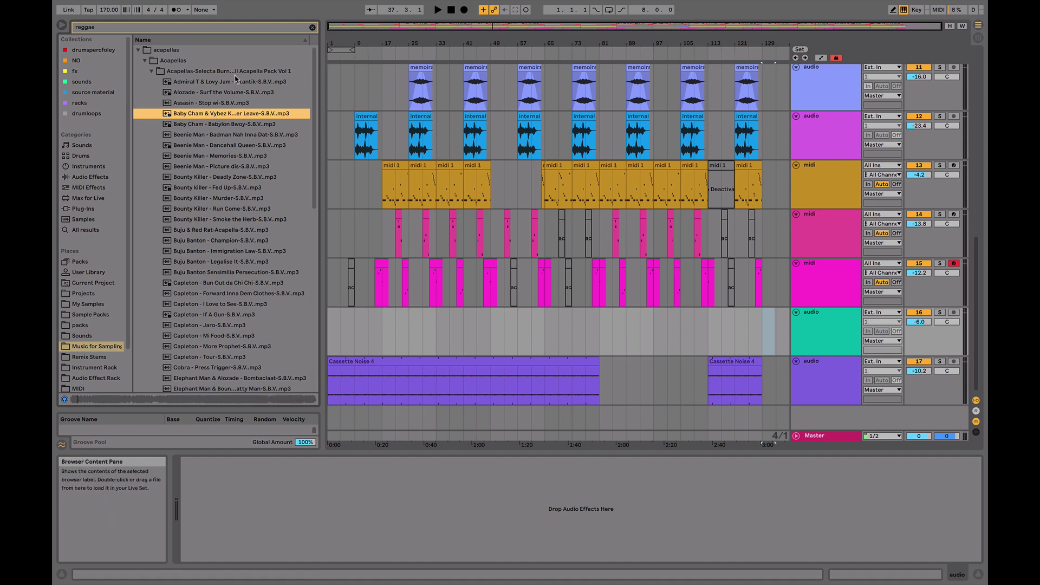
left_click(223, 92)
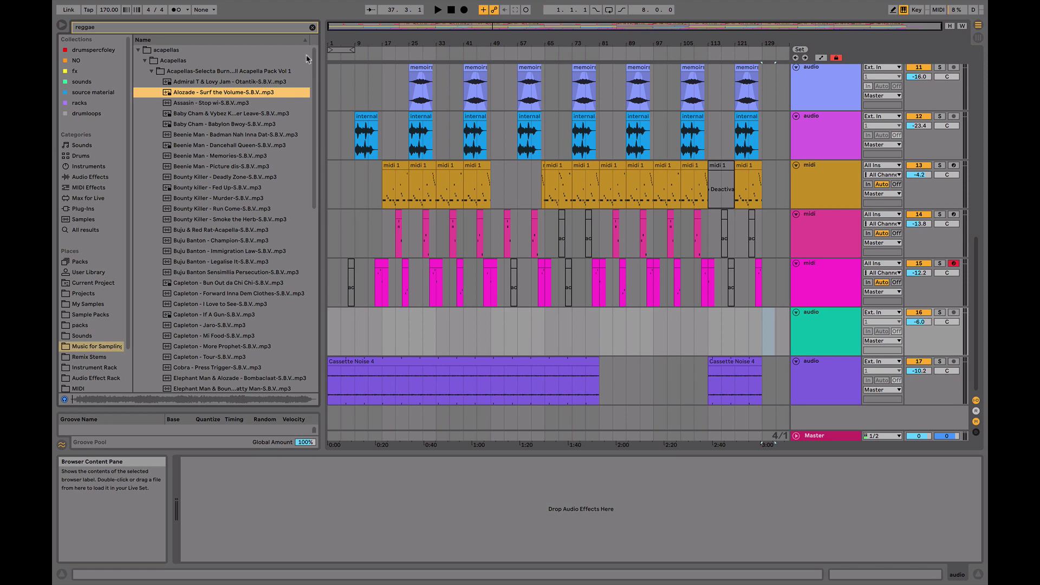
Place the Alozade - Surf the Volume acapella on the new audio track at bar 13 and cut away everything from bar 17 onwards
left_click_drag(340, 36, 445, 324)
key("space")
left_click(473, 334)
key("super+e")
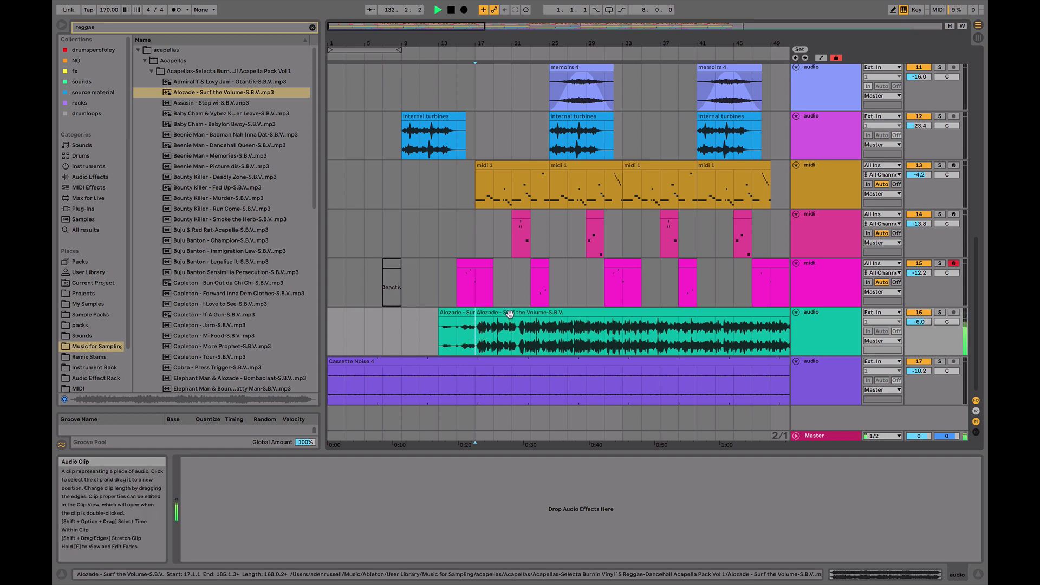
left_click(510, 314)
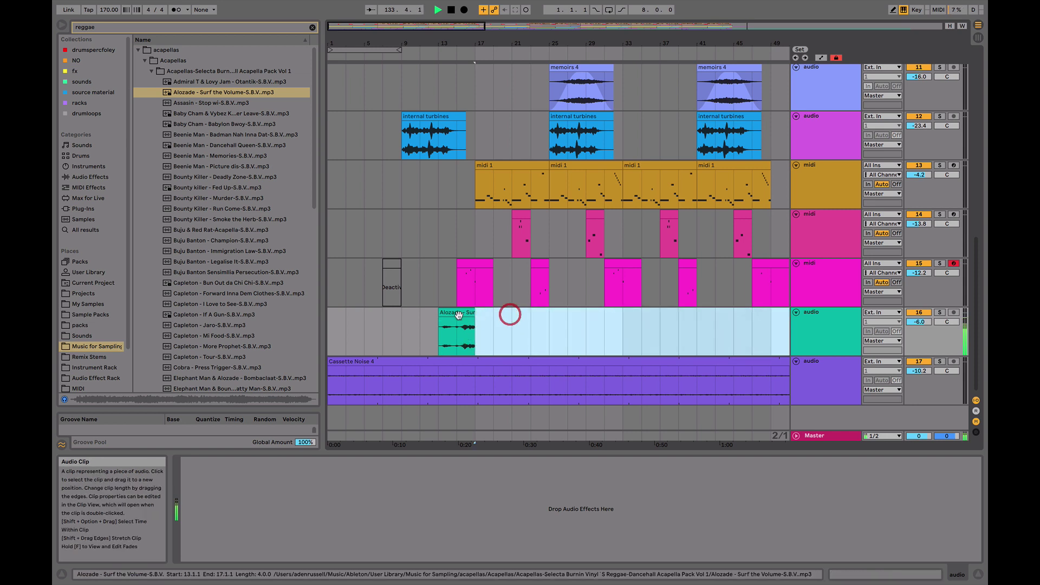
key("Delete")
key("space")
key("Left")
key("space")
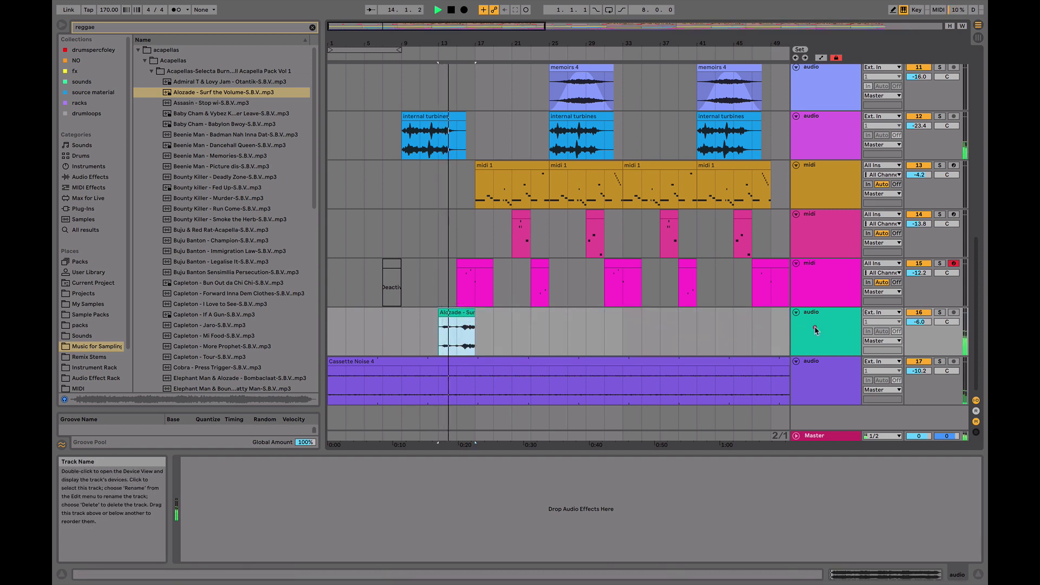
Raise the vocal track to 0 dB and add a Delay with its bandpass filter at 1.44 kHz and width 6.32
left_click_drag(920, 322, 920, 319)
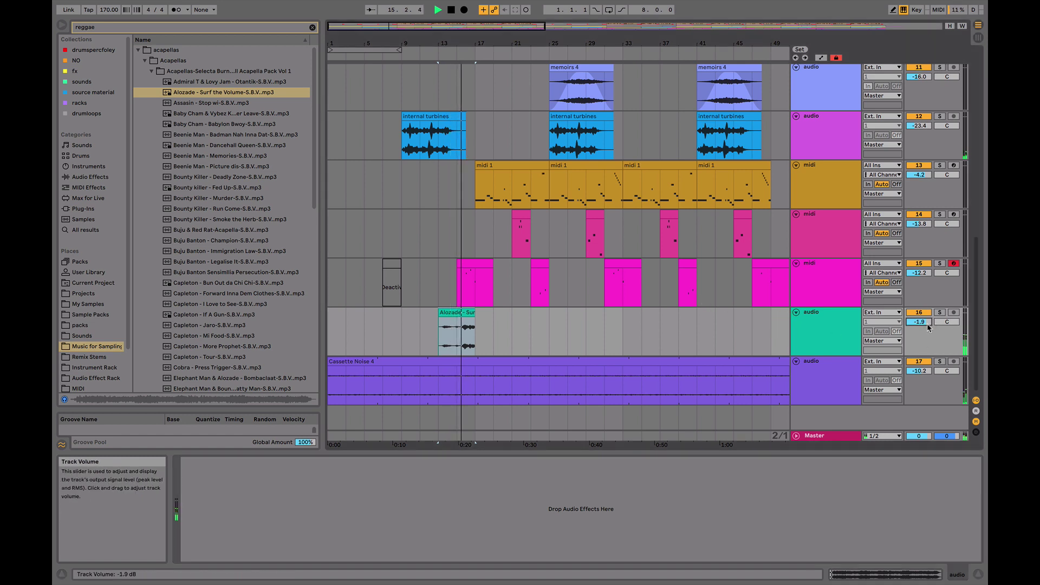
key("space")
left_click(88, 176)
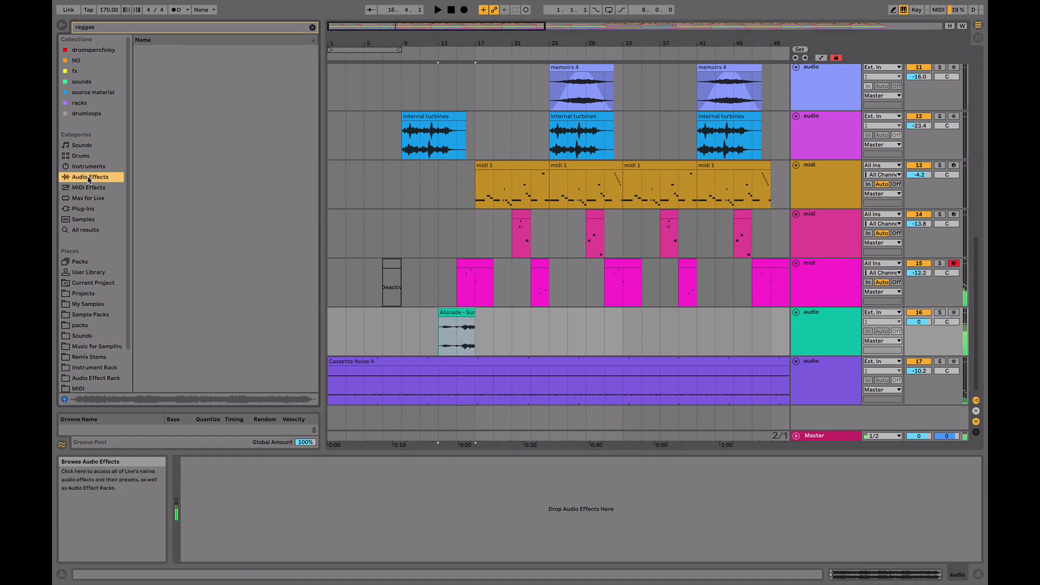
left_click(314, 28)
double_click(155, 157)
key("space")
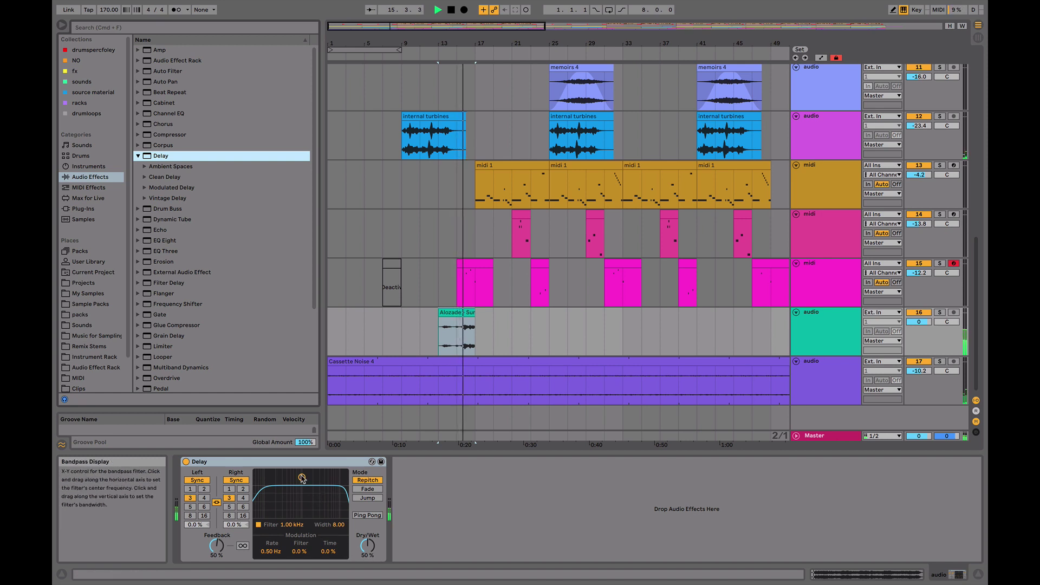
left_click_drag(301, 477, 307, 486)
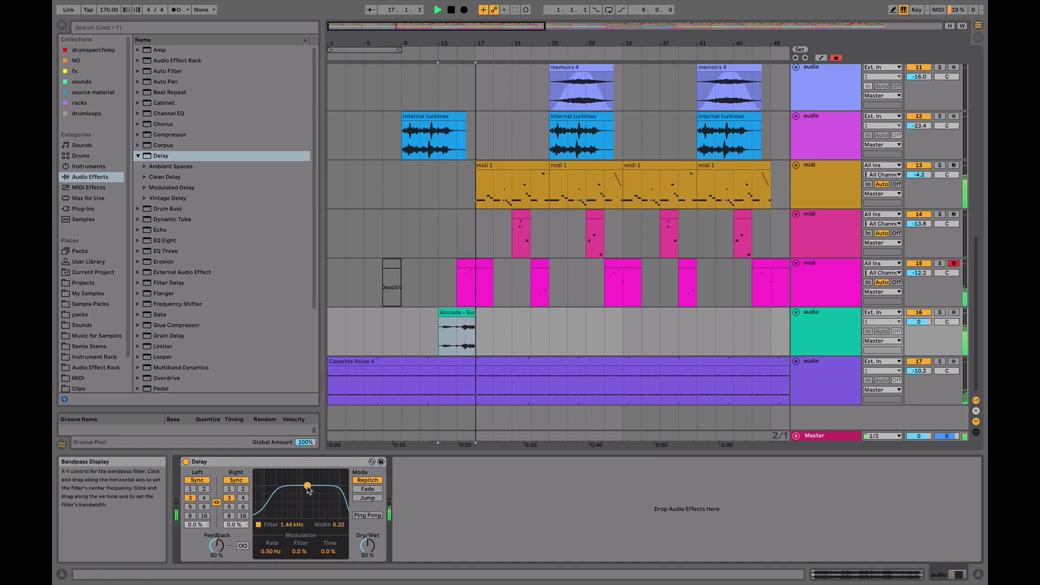
key("space")
key("space")
Add an EQ Eight after the Delay and lower its band 2 low shelf to -6.32 dB at 141 Hz
left_click_drag(172, 241, 430, 510)
key("space")
left_click_drag(504, 508, 494, 518)
key("space")
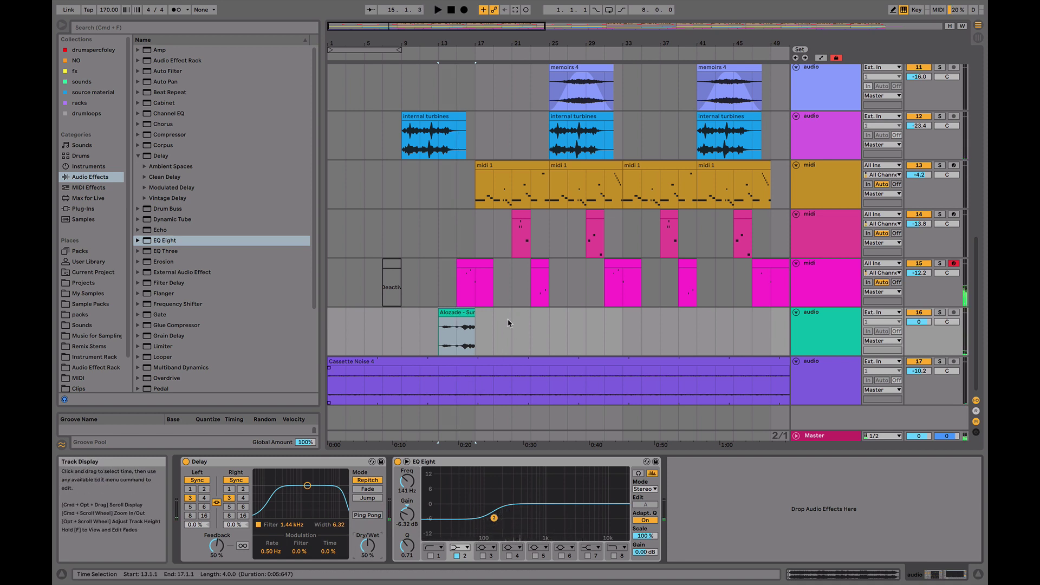
Automate the Delay's Dry/Wet to rise towards bar 17 at the vocal's end, and raise the vocal track volume to 0.8 dB
key("a")
left_click(477, 337)
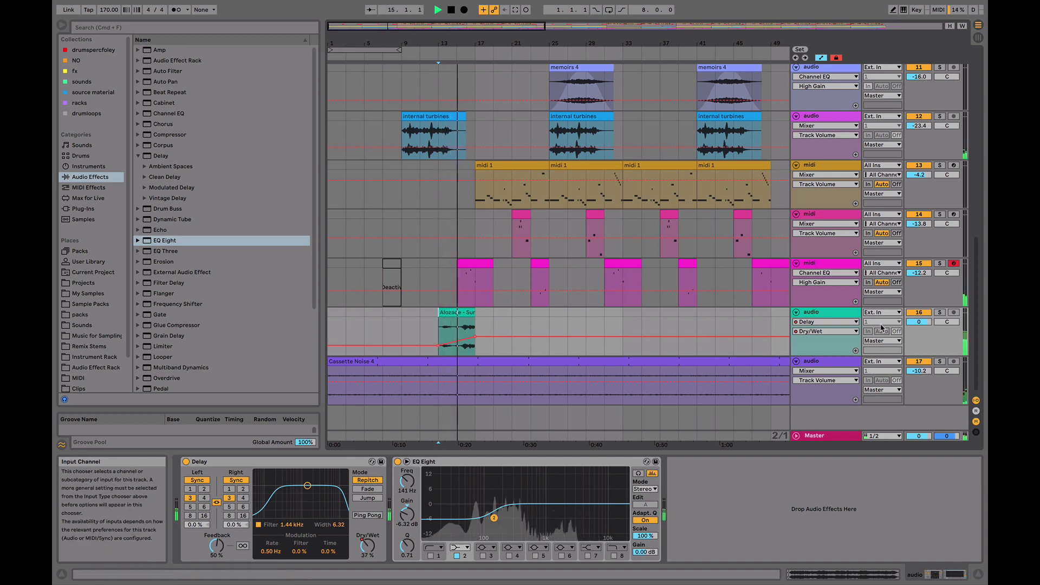
left_click_drag(919, 322, 919, 317)
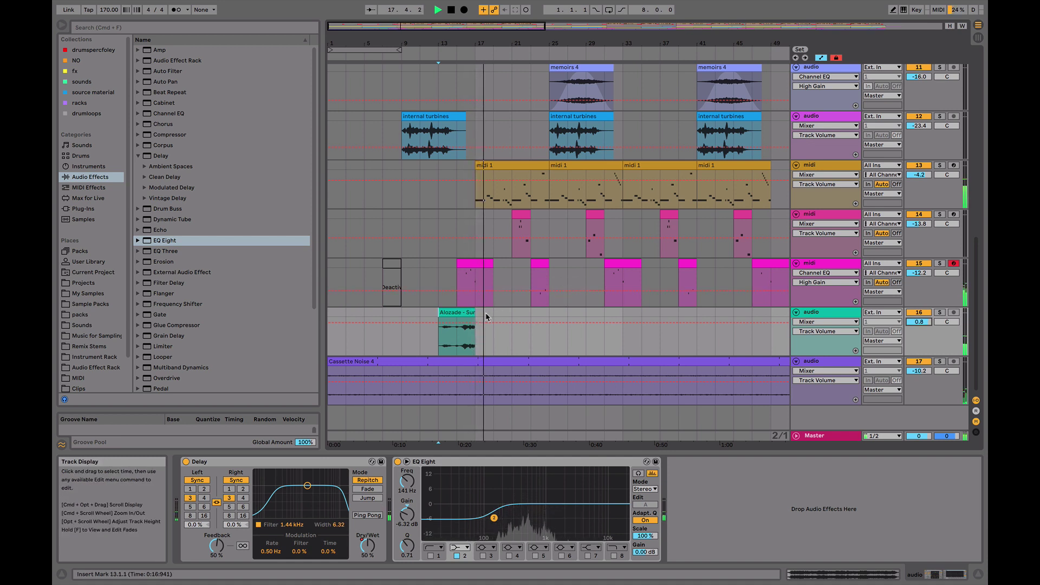
Copy bars 1 to 17 of the vocal track, including the acapella clip, to bar 49
left_click_drag(478, 328, 325, 325)
scroll(627, 319, "right", 10)
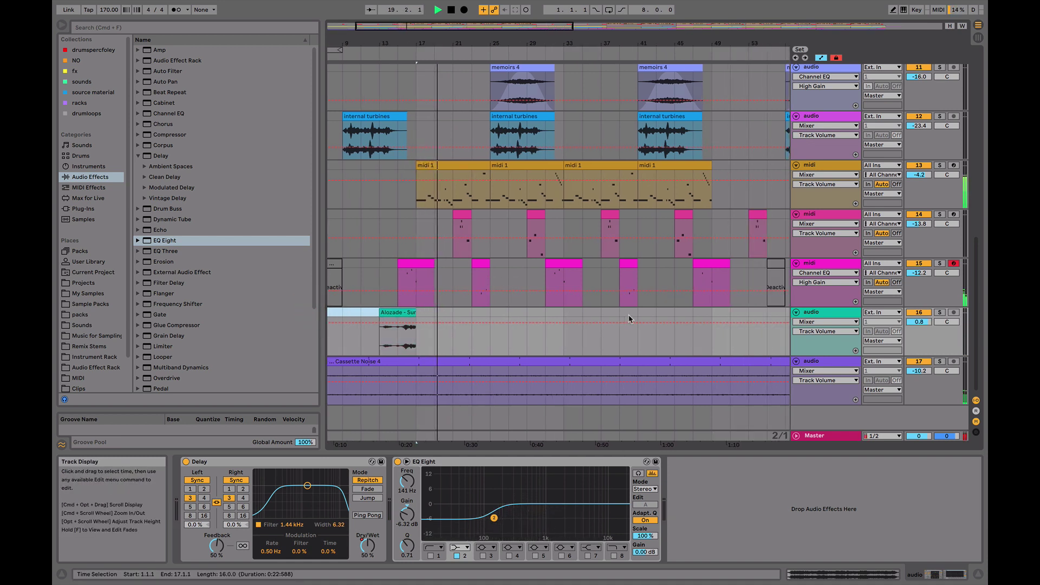
left_click_drag(541, 54, 542, 38)
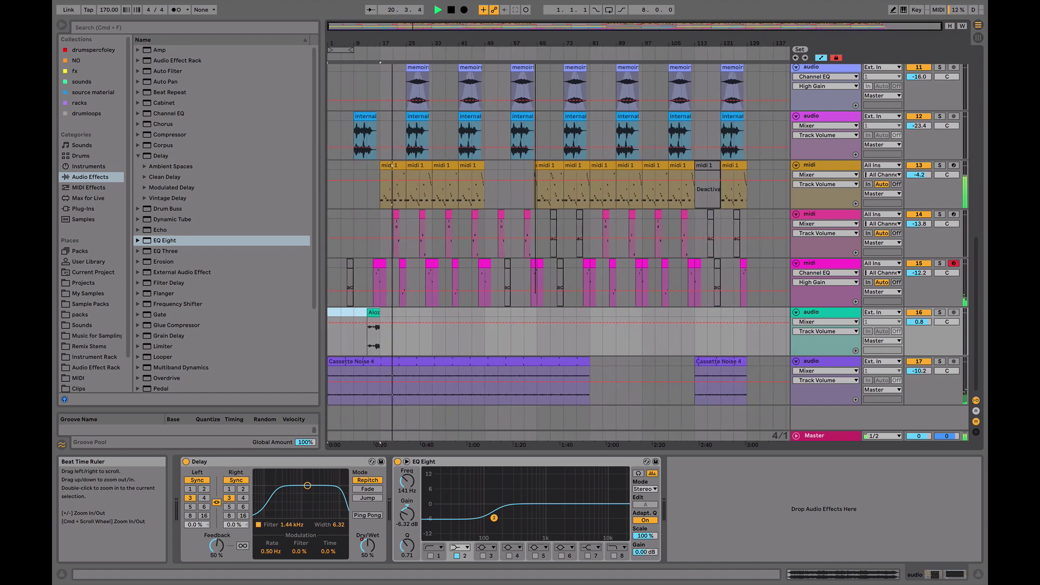
scroll(549, 192, "up", 10)
scroll(549, 192, "down", 8)
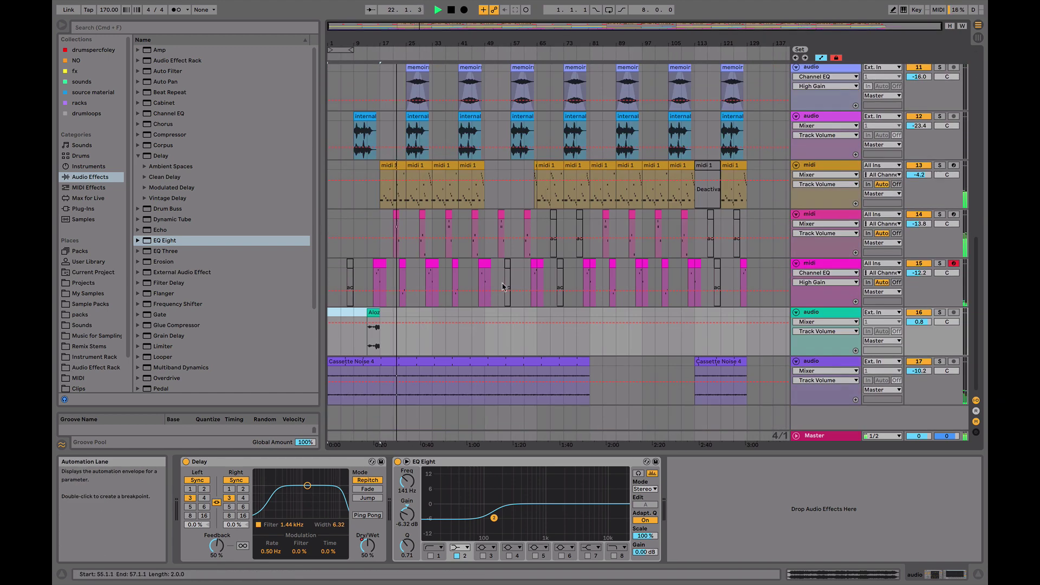
left_click_drag(485, 315, 538, 316)
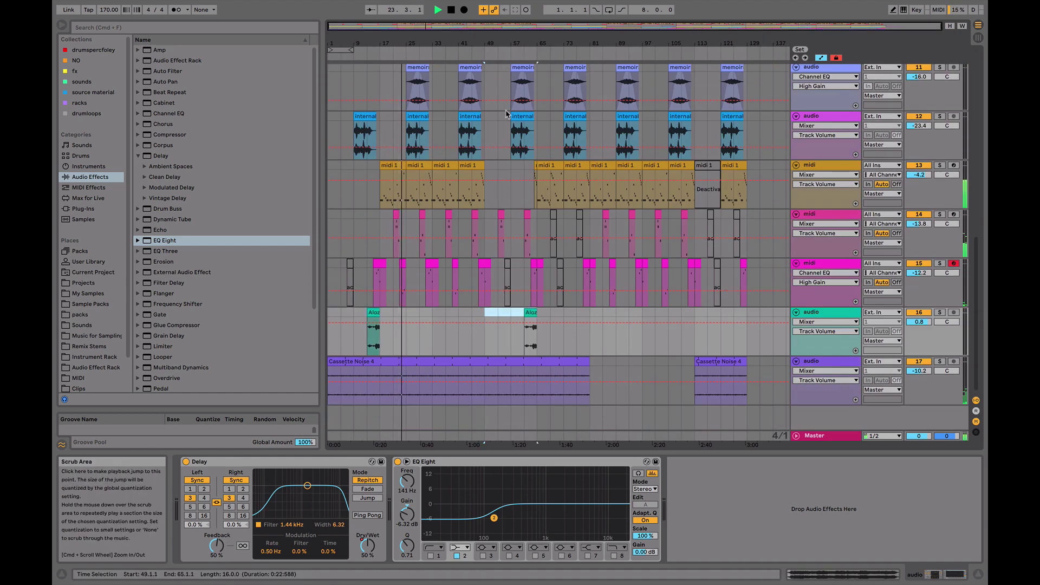
Duplicate the time from bar 33 to bar 49 across all tracks, inserting the 16-bar copy at bar 49
scroll(484, 156, "up", 8)
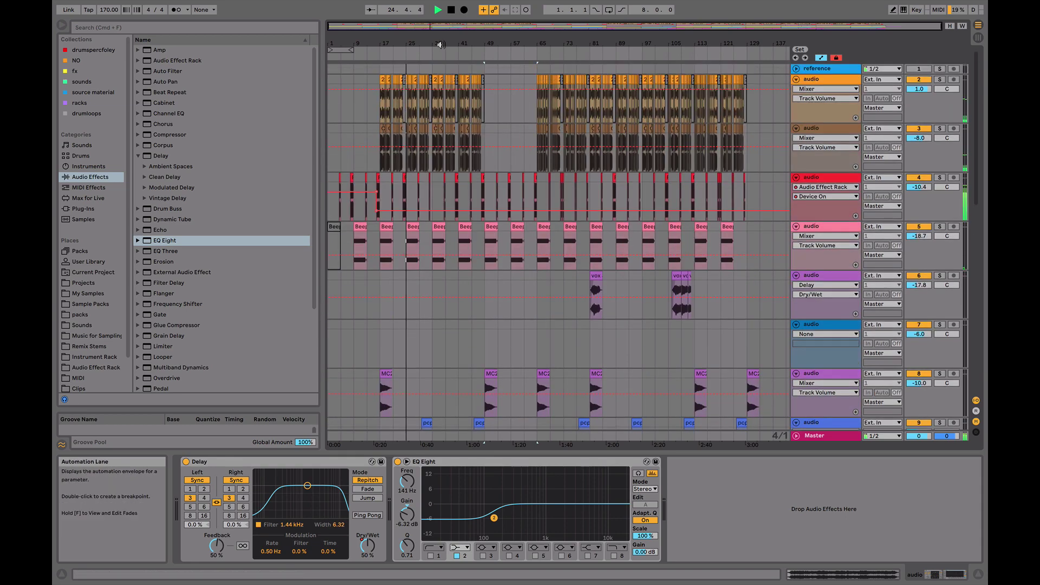
scroll(428, 81, "up", 5)
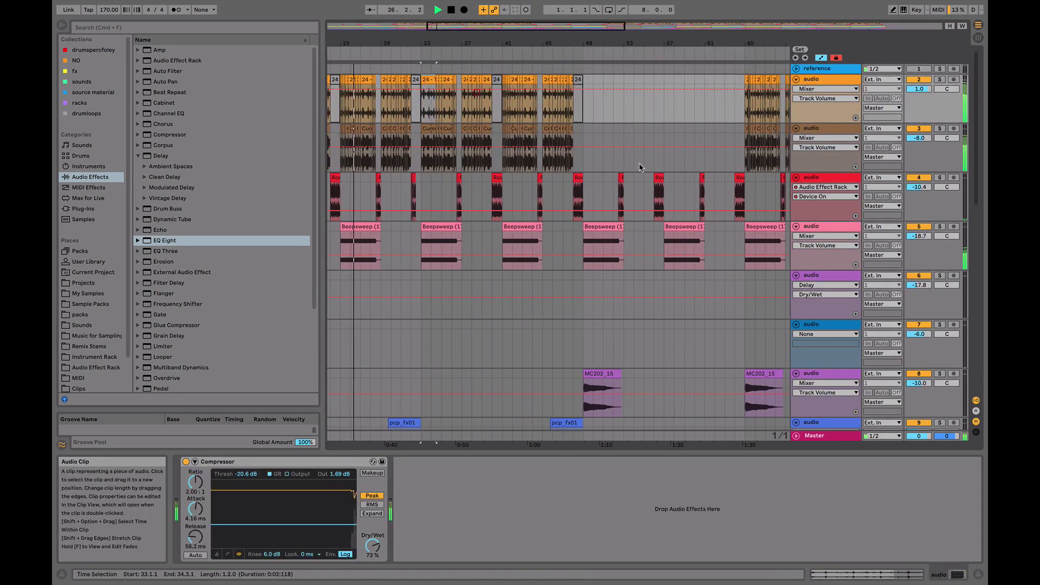
scroll(539, 247, "down", 8)
scroll(539, 248, "up", 8)
scroll(539, 248, "left", 10)
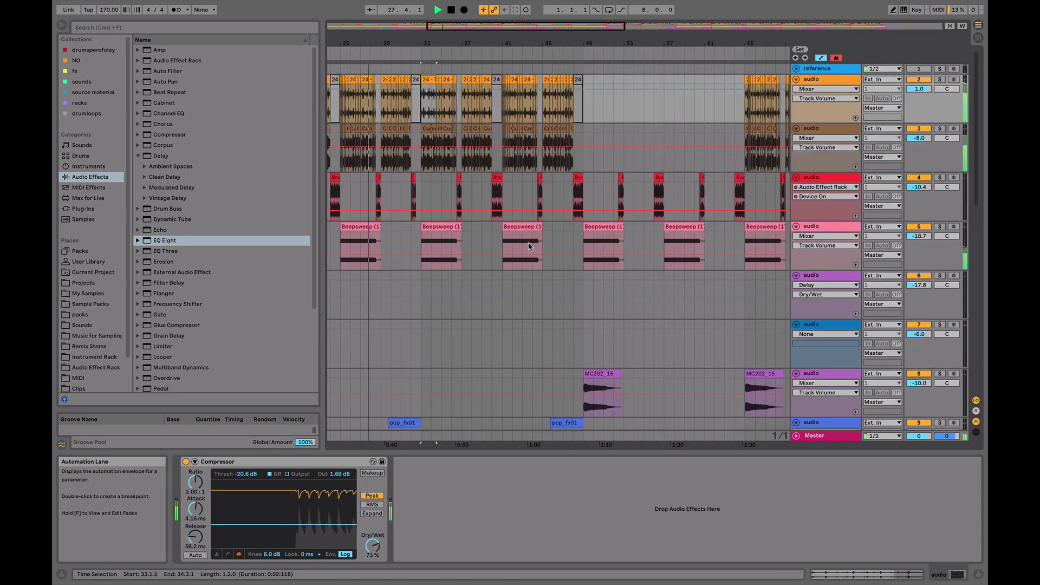
left_click(457, 80)
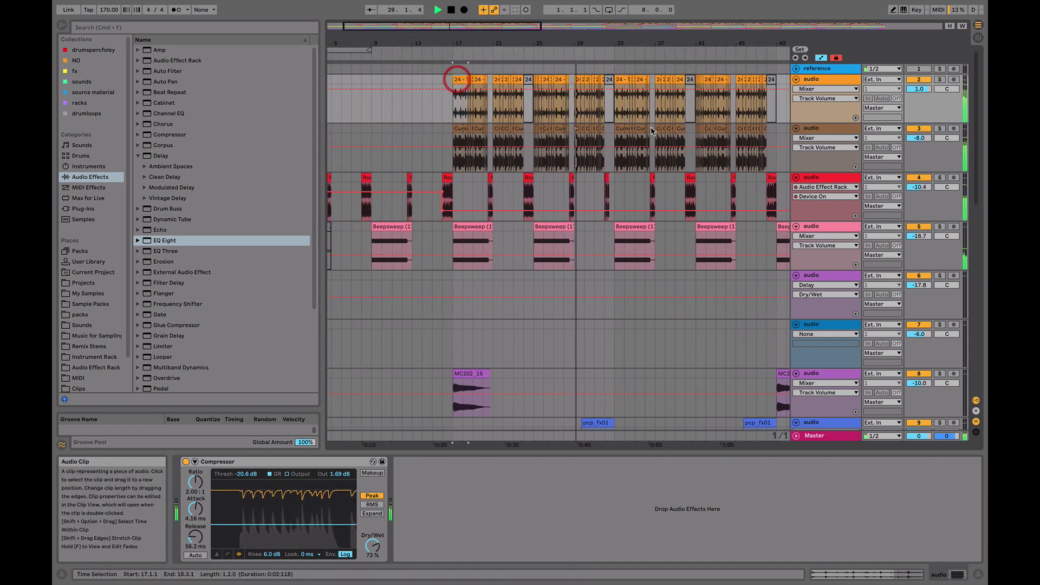
left_click(623, 80)
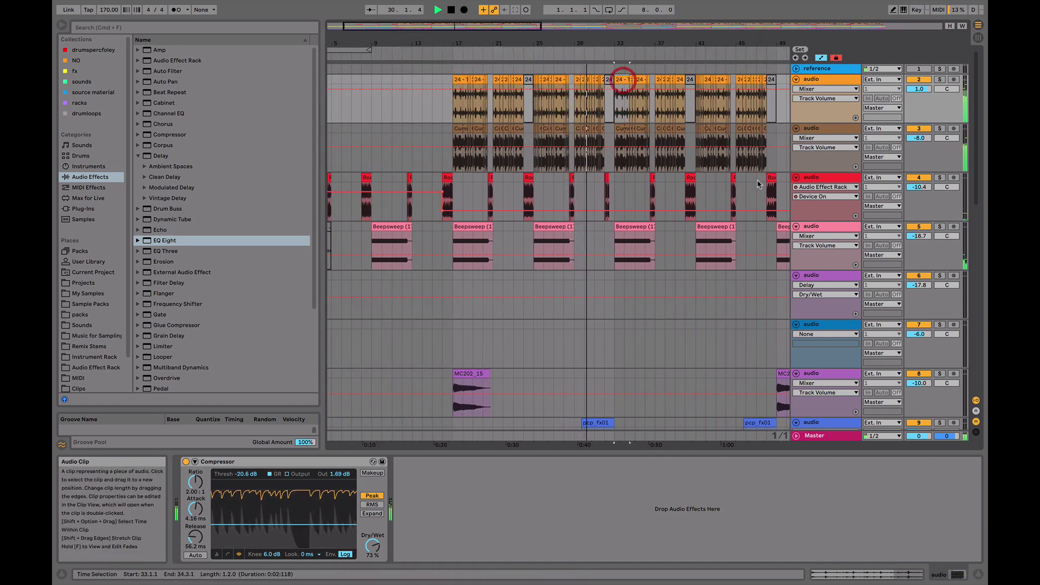
left_click(462, 80)
scroll(756, 122, "right", 3)
scroll(756, 122, "right", 1)
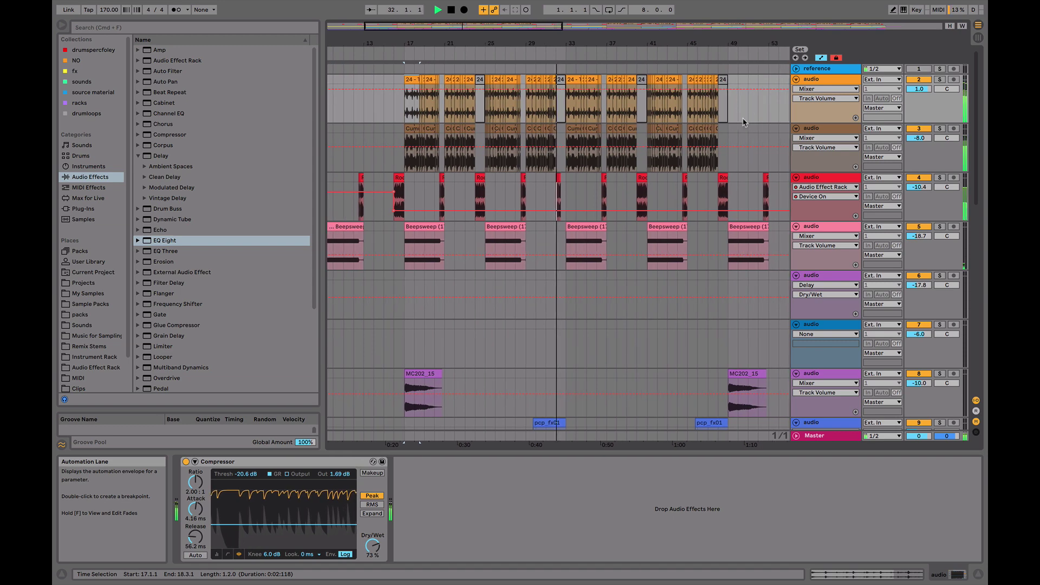
left_click(572, 79)
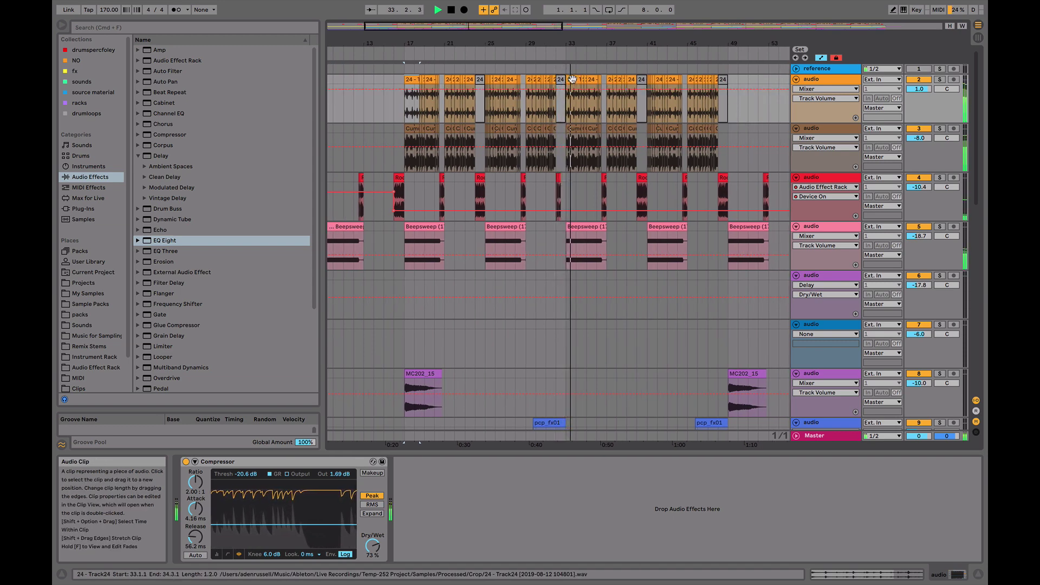
scroll(720, 99, "down", 10)
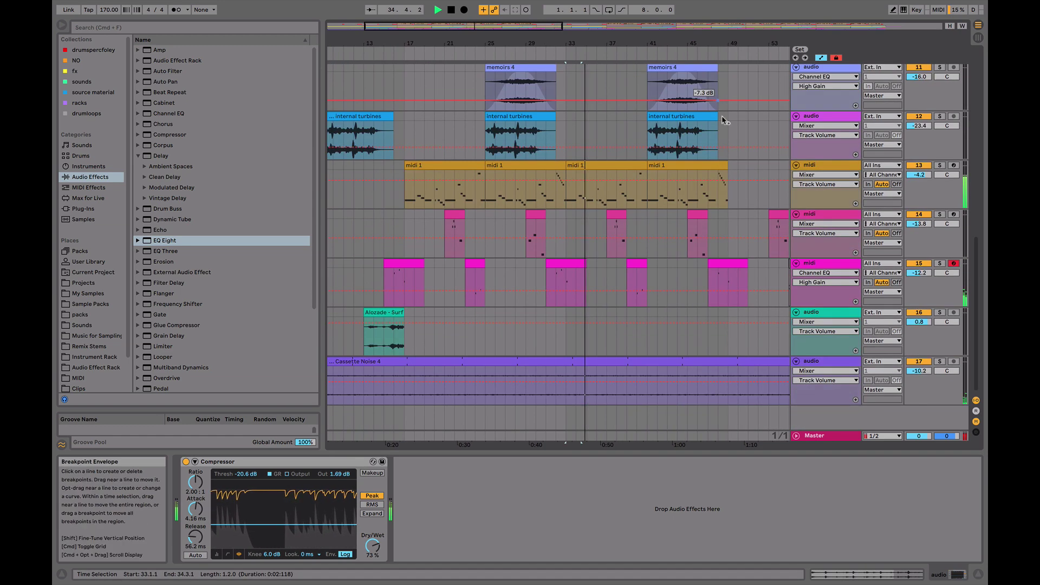
left_click(726, 296, "shift")
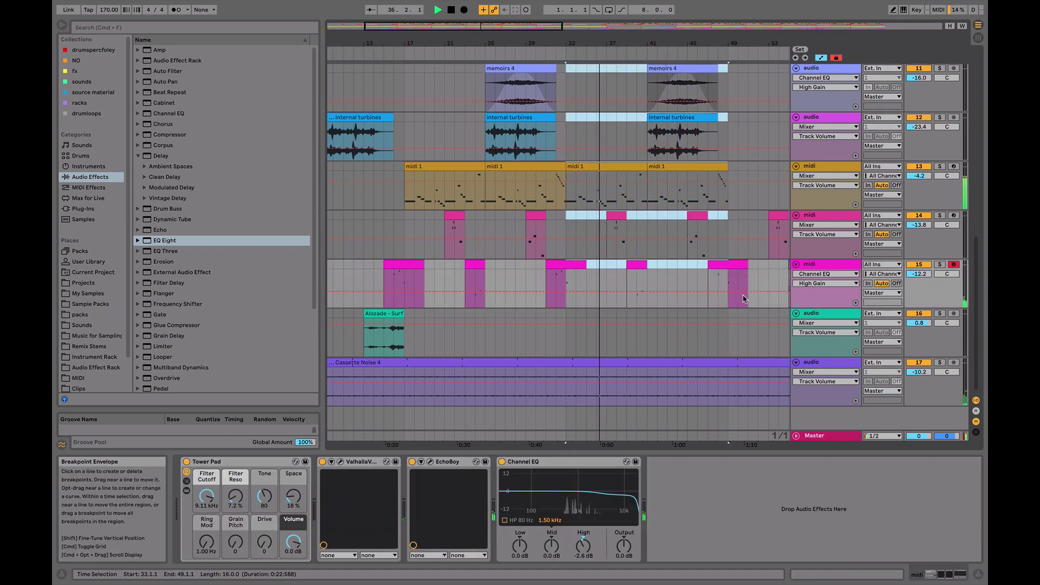
key("super+d")
Copy the Rock Amen fill on track 4 from bars 31–33 over bars 47–49
scroll(737, 279, "up", 10)
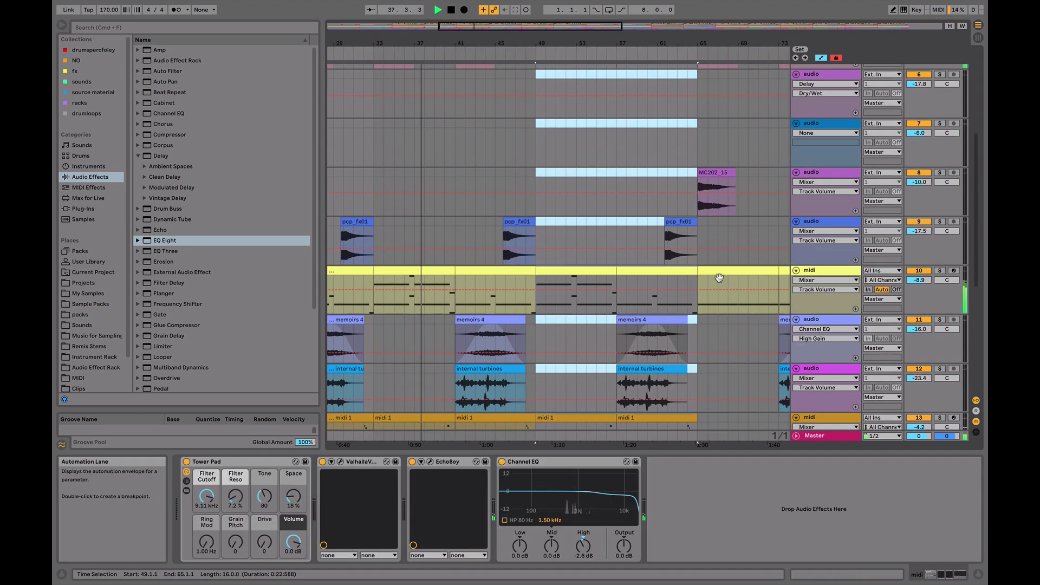
left_click(512, 50)
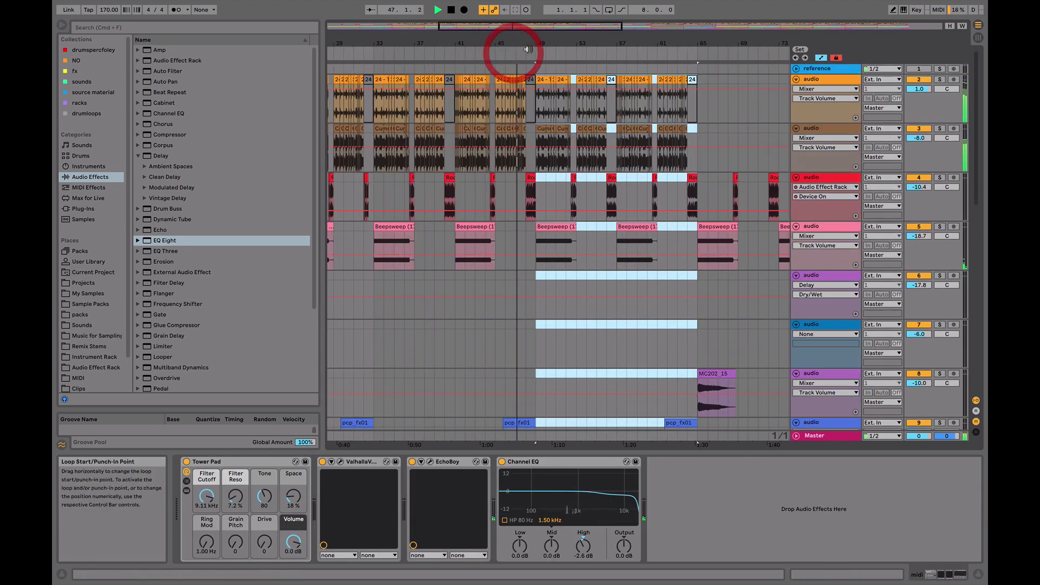
scroll(503, 173, "left", 3)
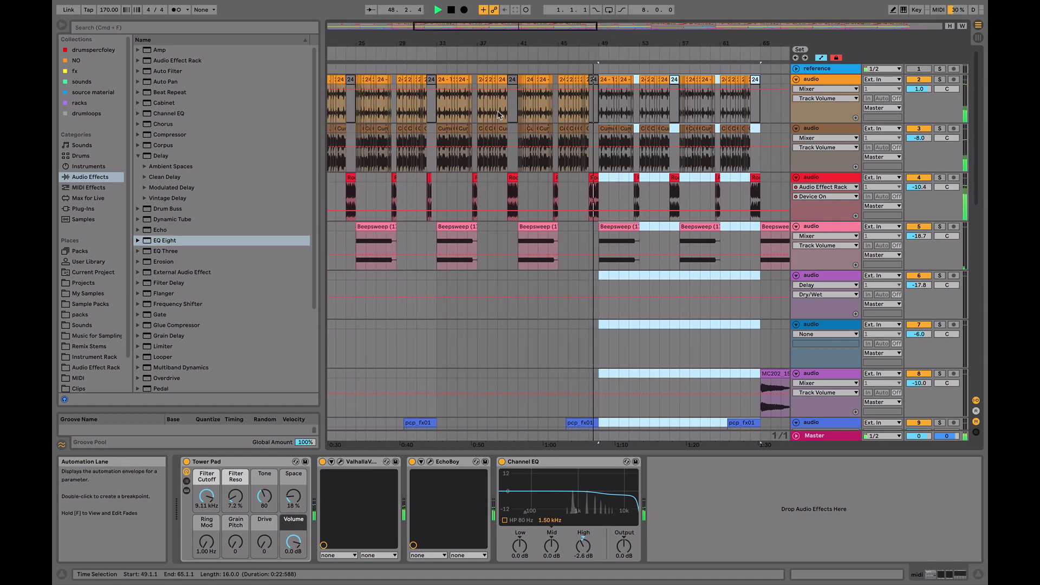
scroll(502, 174, "left", 2)
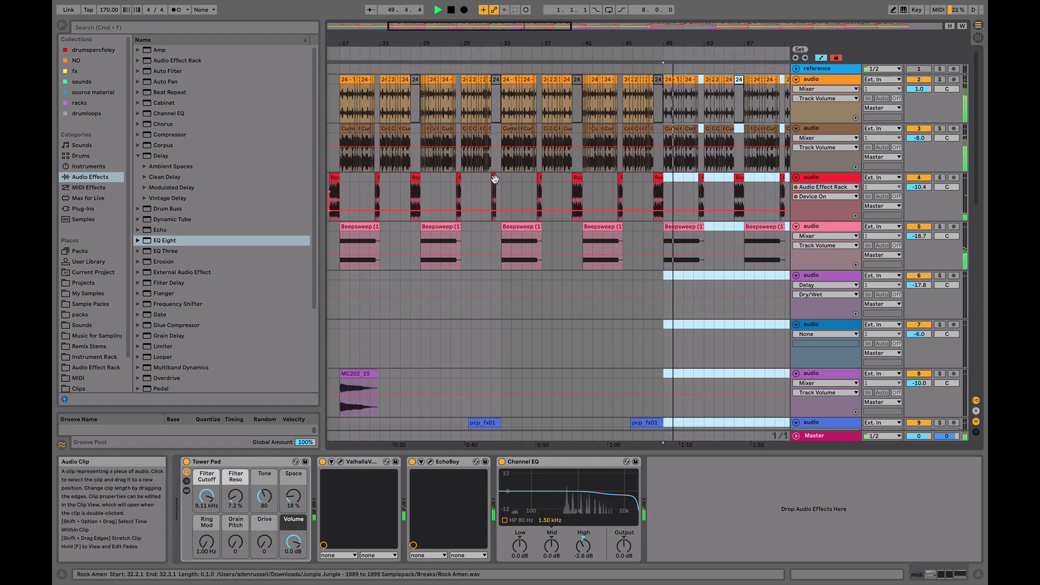
scroll(651, 181, "left", 2)
left_click_drag(686, 181, 701, 181)
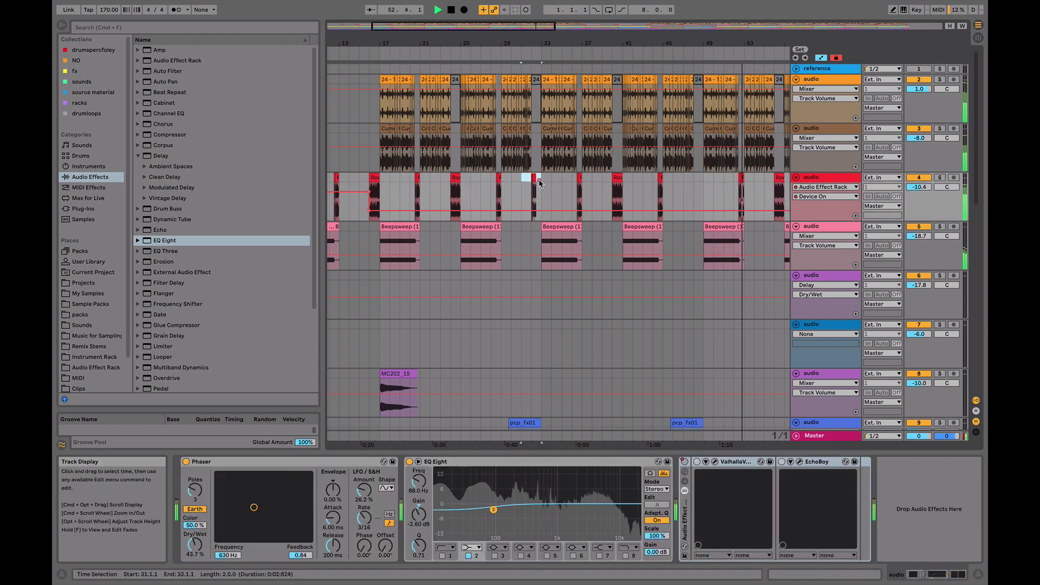
left_click_drag(684, 180, 698, 186)
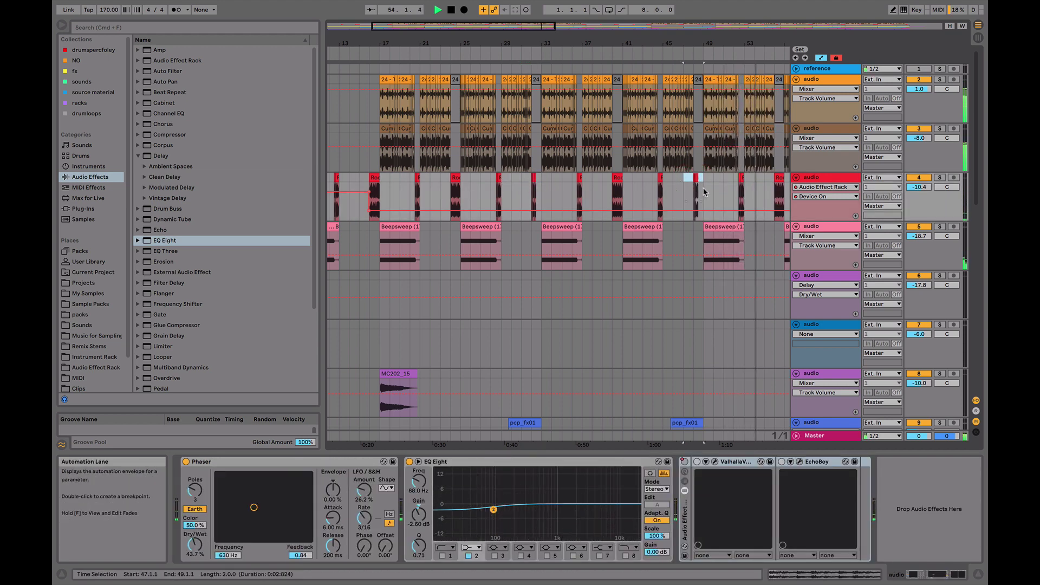
Copy the four-bar Tower Pad clip at bar 31 over the split clip at bar 47
scroll(699, 187, "down", 10)
scroll(704, 189, "left", 3)
scroll(705, 191, "right", 5)
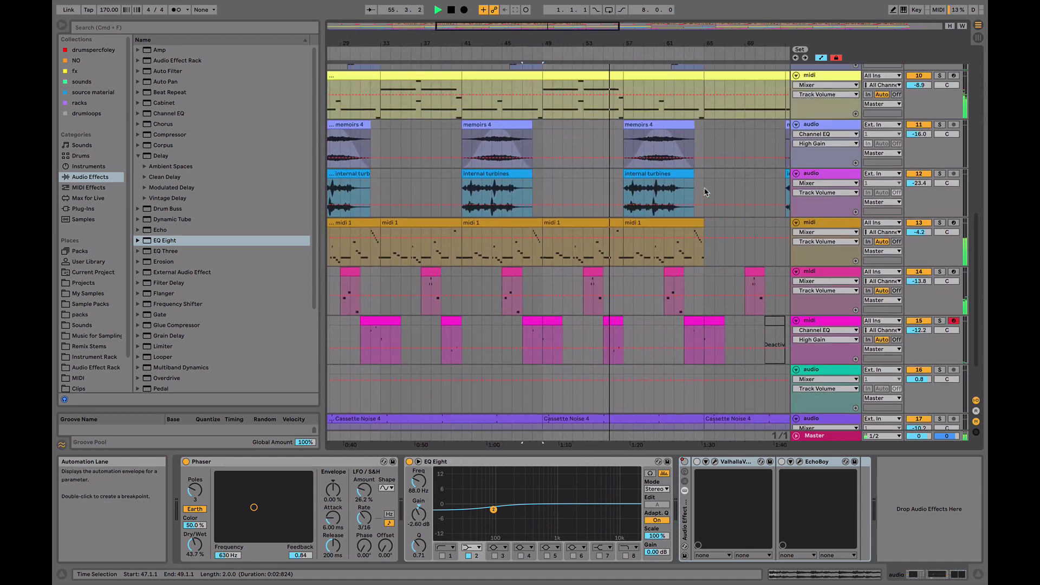
scroll(706, 191, "right", 5)
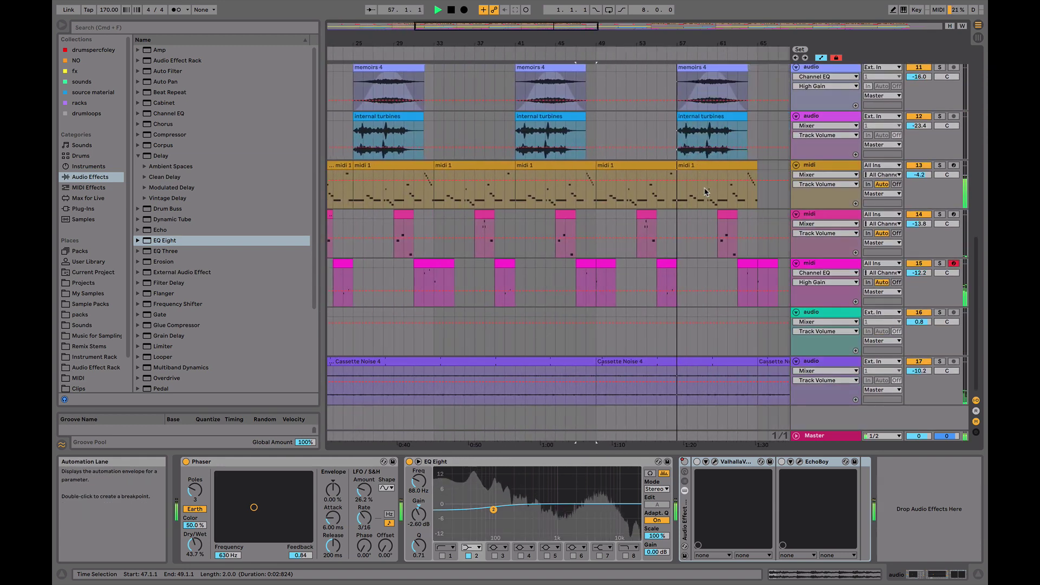
left_click(350, 262)
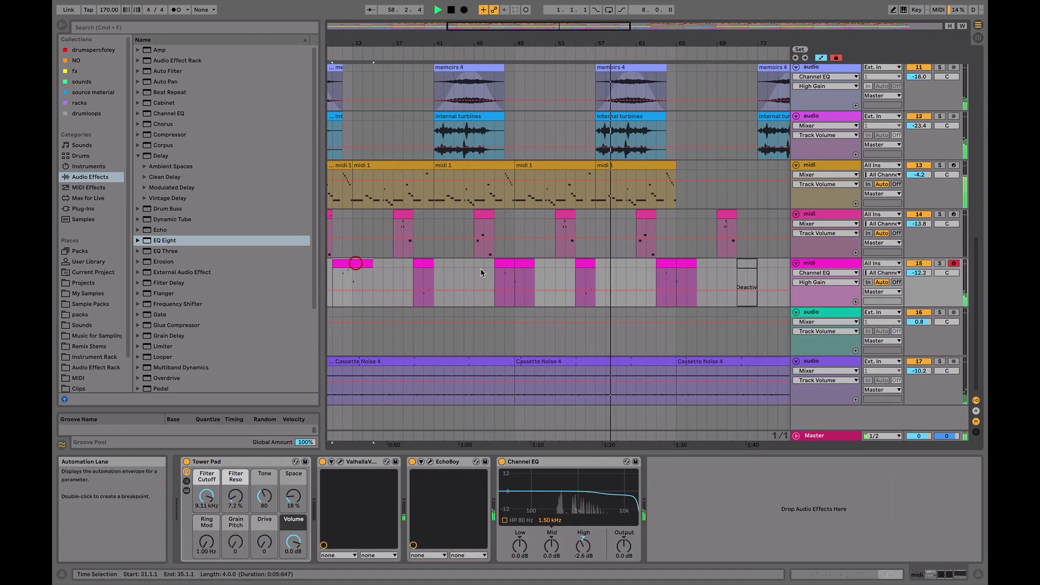
left_click(497, 264)
scroll(563, 247, "right", 6)
scroll(563, 247, "right", 8)
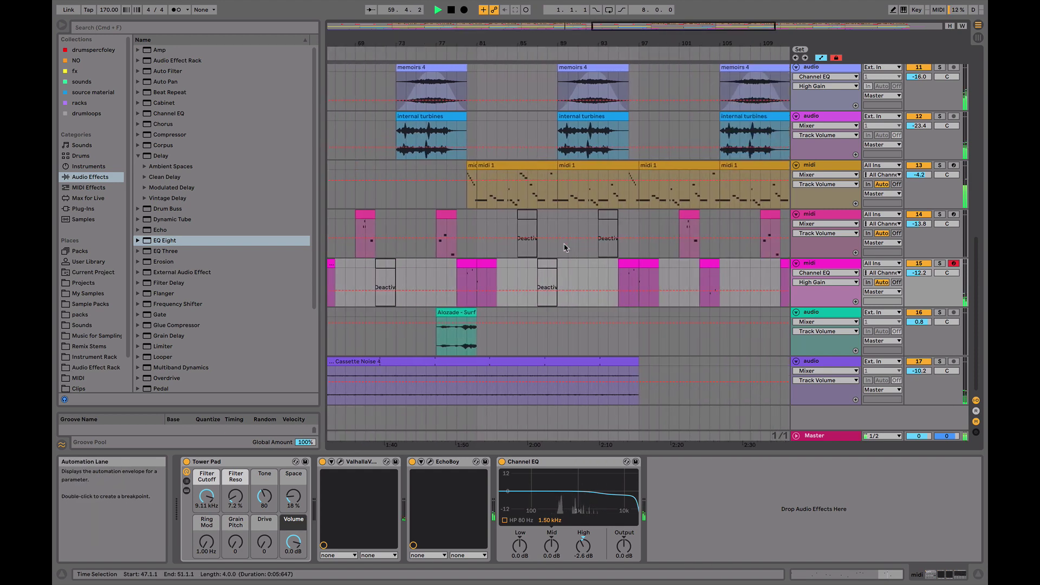
scroll(614, 255, "left", 12)
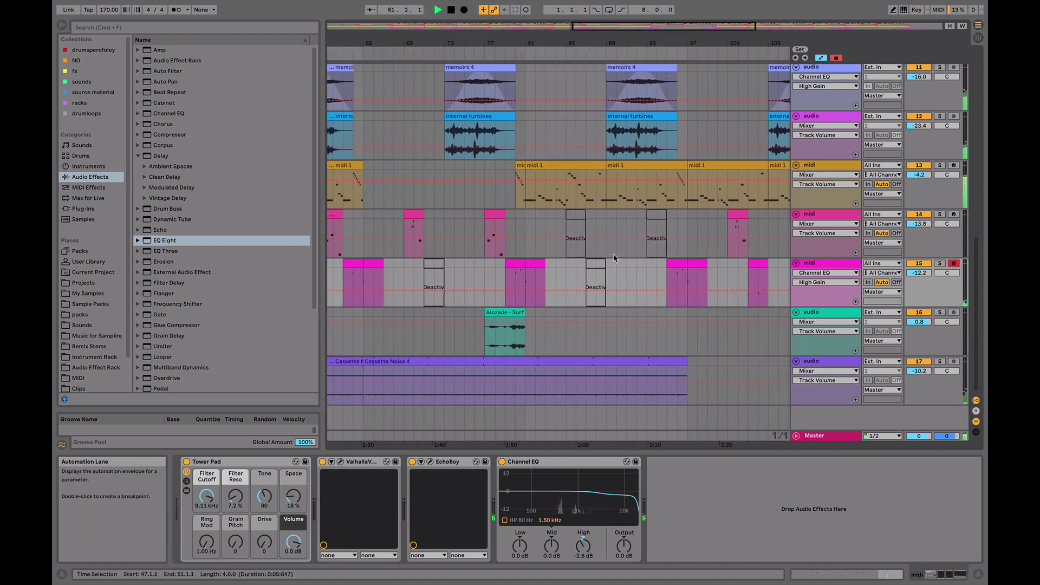
scroll(614, 255, "up", 5)
scroll(613, 258, "up", 3)
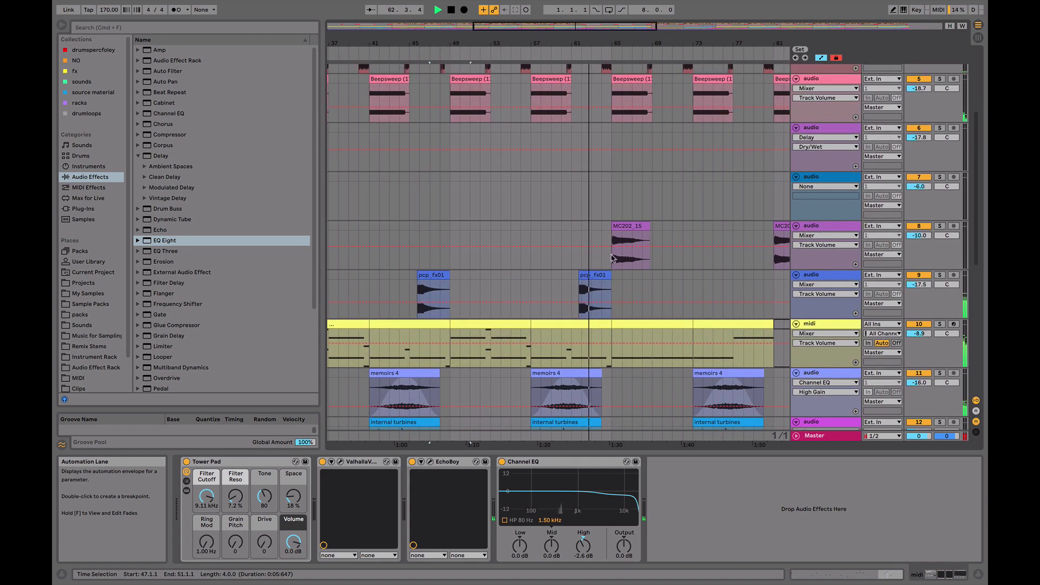
Deactivate the two eight-bar MIDI clips on track 10 between bars 49 and 65
left_click(521, 325)
left_click(573, 324, "shift")
key("0")
left_click(451, 231)
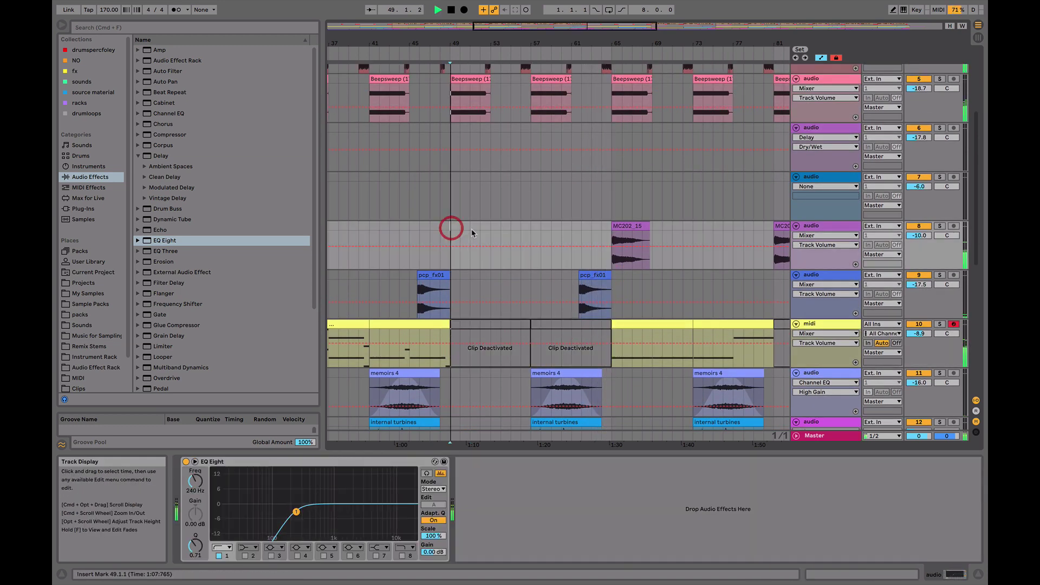
Replace the track 10 clips from bar 49 with MIDI clips at bars 49–53 and 57–61, leaving bars 53–57 empty
scroll(581, 236, "down", 7)
scroll(581, 236, "left", 5)
scroll(582, 236, "right", 3)
scroll(581, 235, "up", 2)
scroll(581, 230, "up", 4)
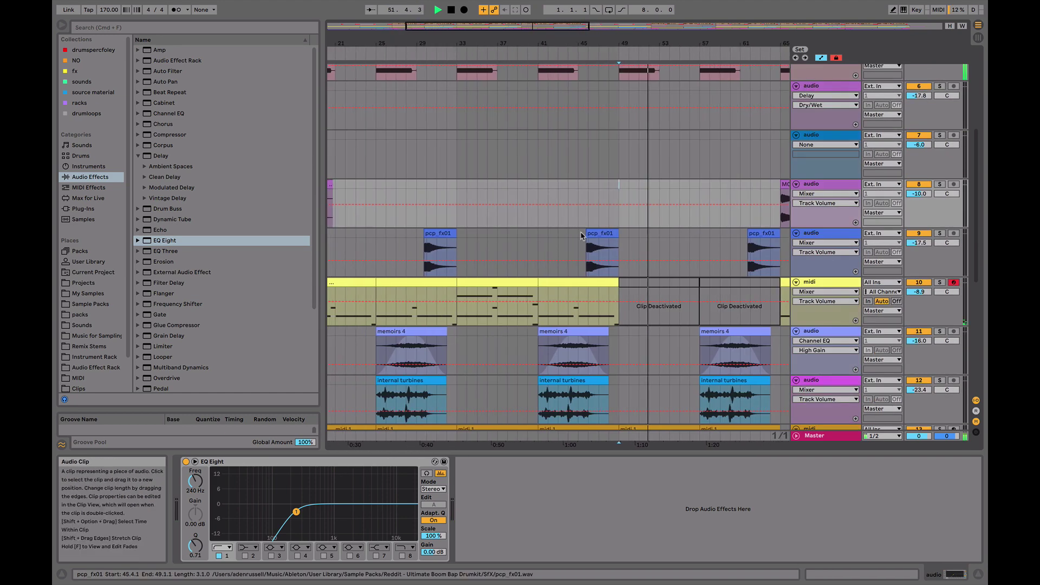
scroll(580, 230, "left", 10)
left_click(397, 283)
scroll(561, 299, "right", 15)
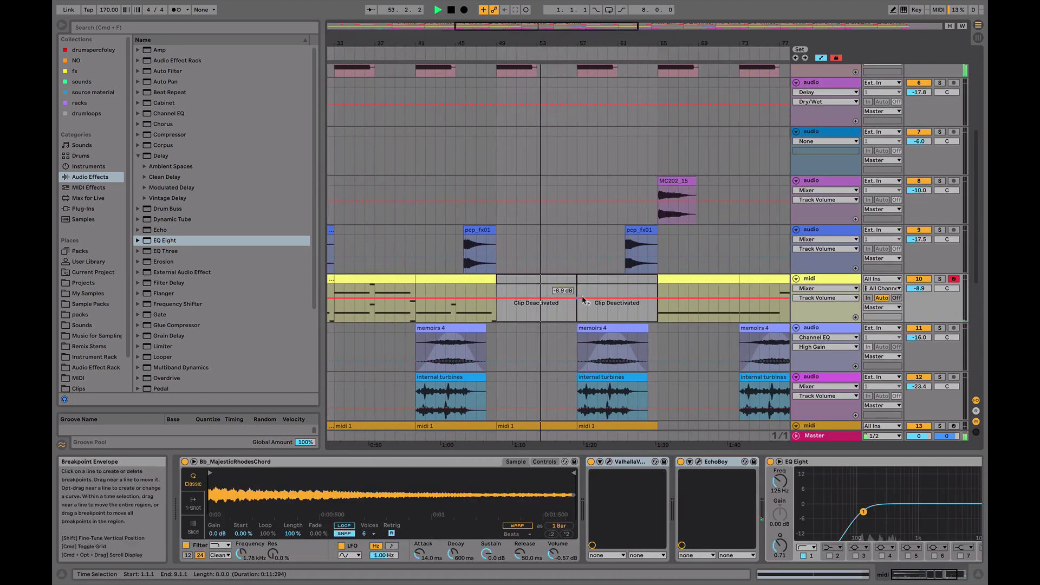
left_click(423, 281)
left_click_drag(423, 281, 466, 294)
left_click(436, 295)
scroll(465, 291, "right", 10)
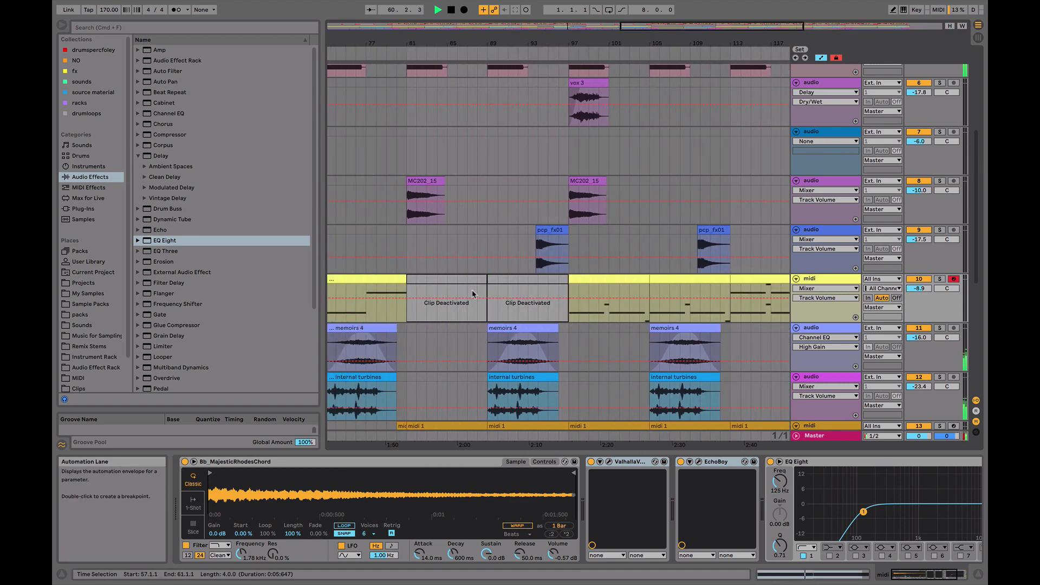
scroll(672, 306, "right", 10)
left_click_drag(623, 287, 589, 280)
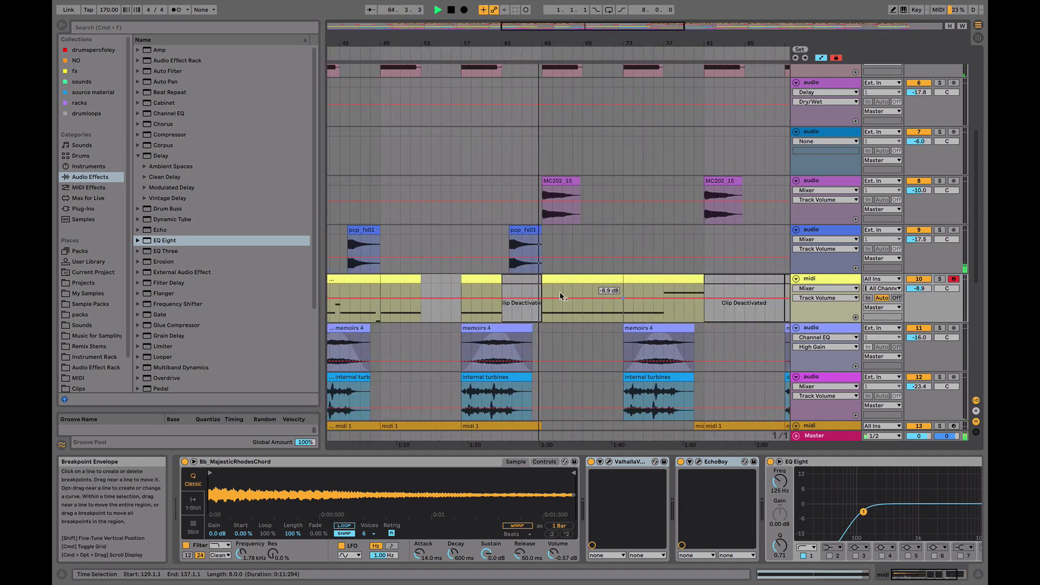
Copy the eight-bar MIDI clip at bar 73 on track 10 over bars 57 to 65
left_click_drag(502, 280, 540, 278)
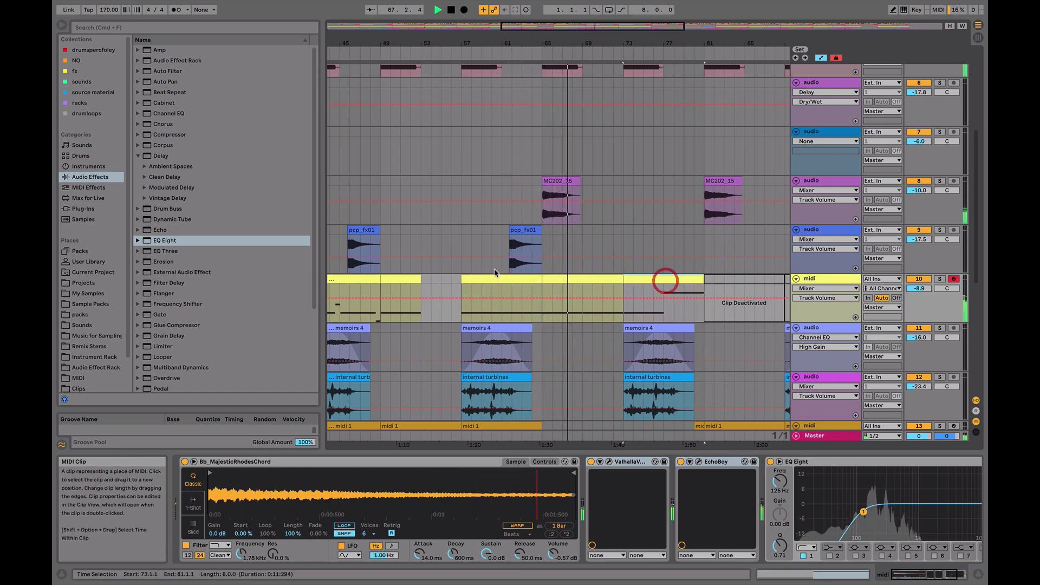
scroll(599, 279, "down", 10)
scroll(599, 278, "left", 5)
scroll(601, 286, "right", 4)
scroll(624, 286, "up", 6)
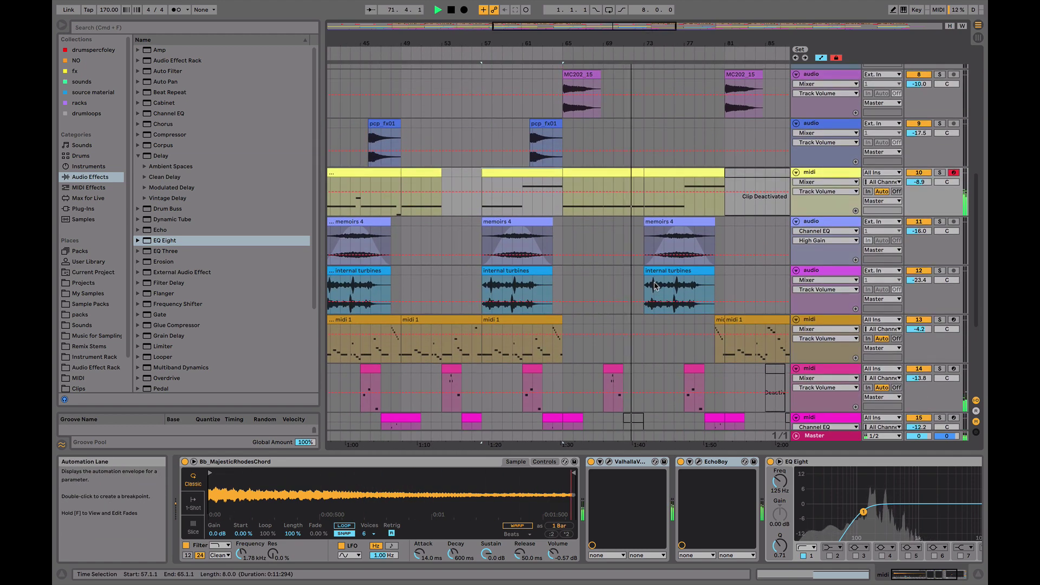
Draw the Audio Effect Rack's Device On automation as on from bar 65 to 79 on track 4
scroll(655, 286, "up", 8)
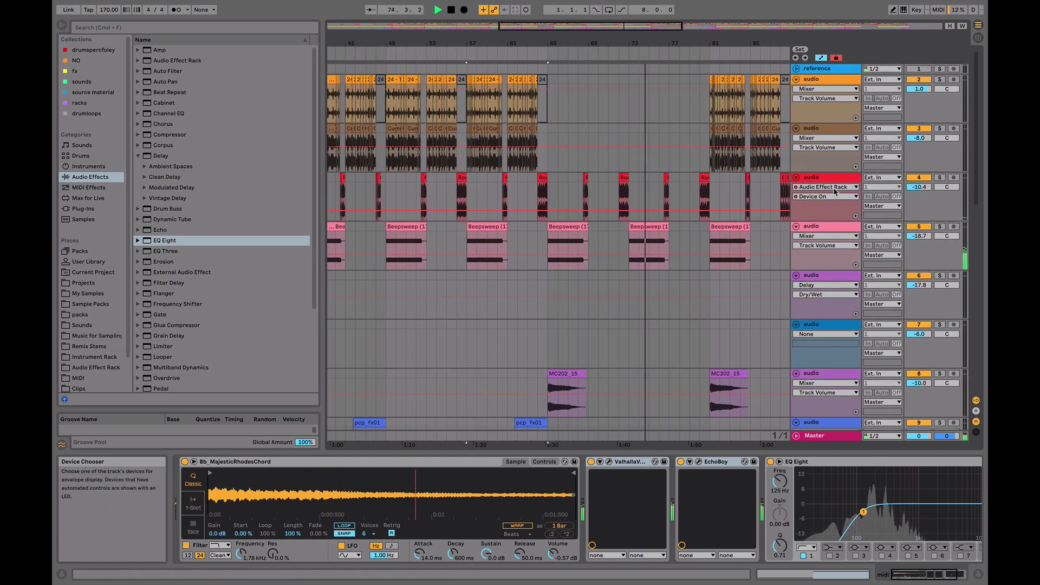
key("b")
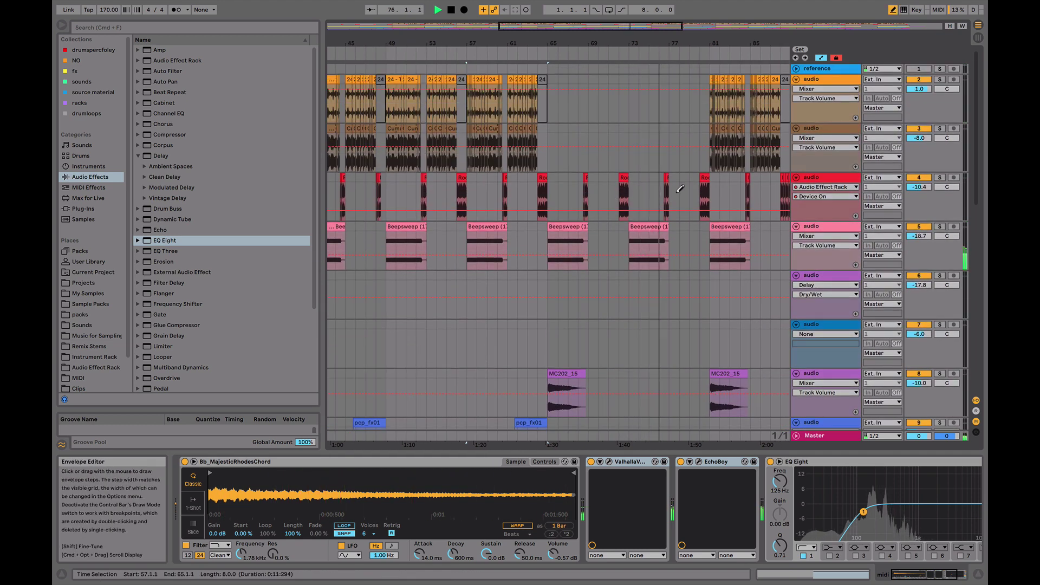
left_click_drag(688, 186, 553, 181)
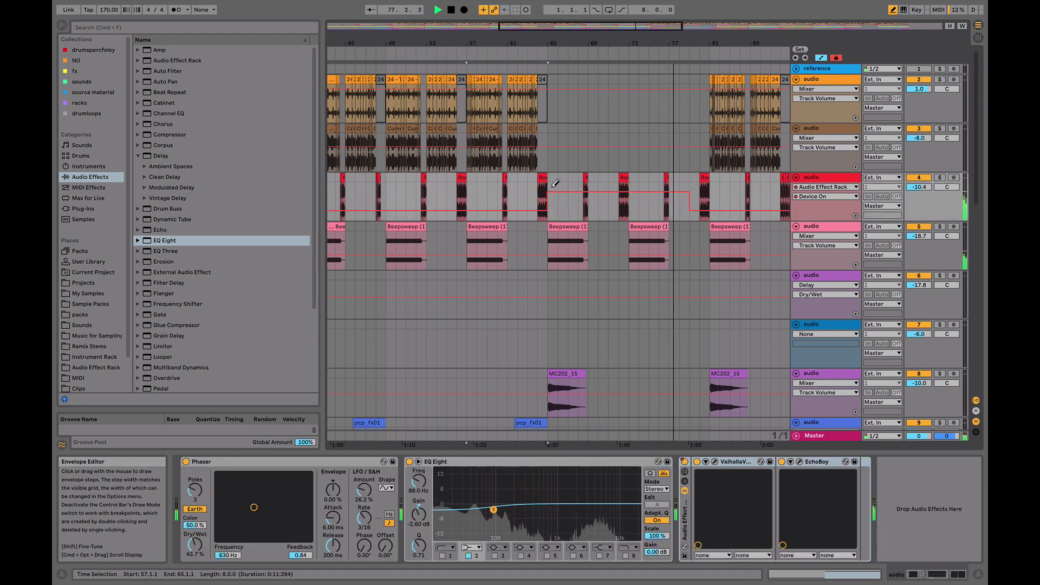
scroll(568, 184, "right", 10)
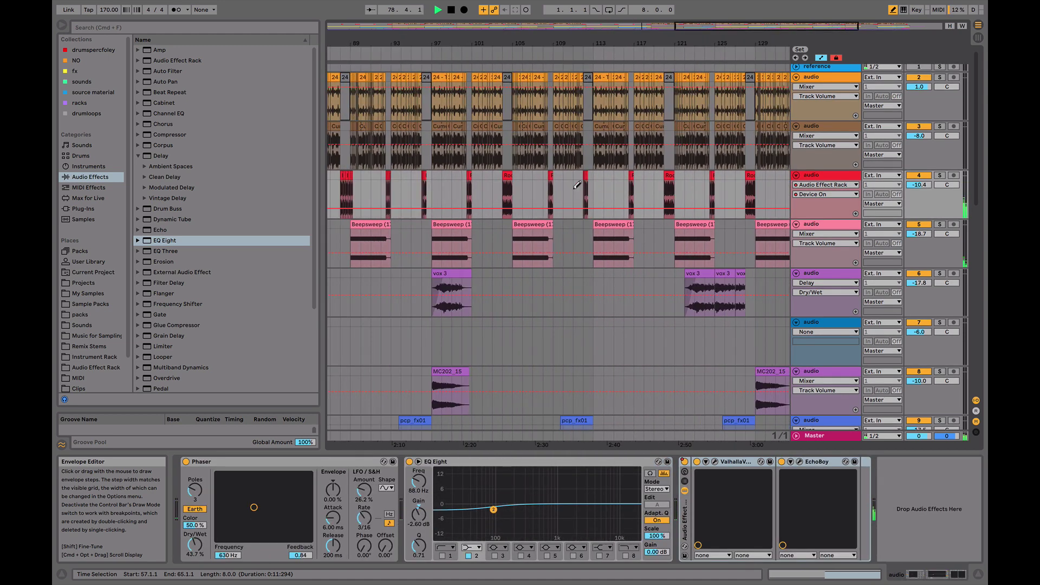
scroll(577, 185, "left", 1)
key("b")
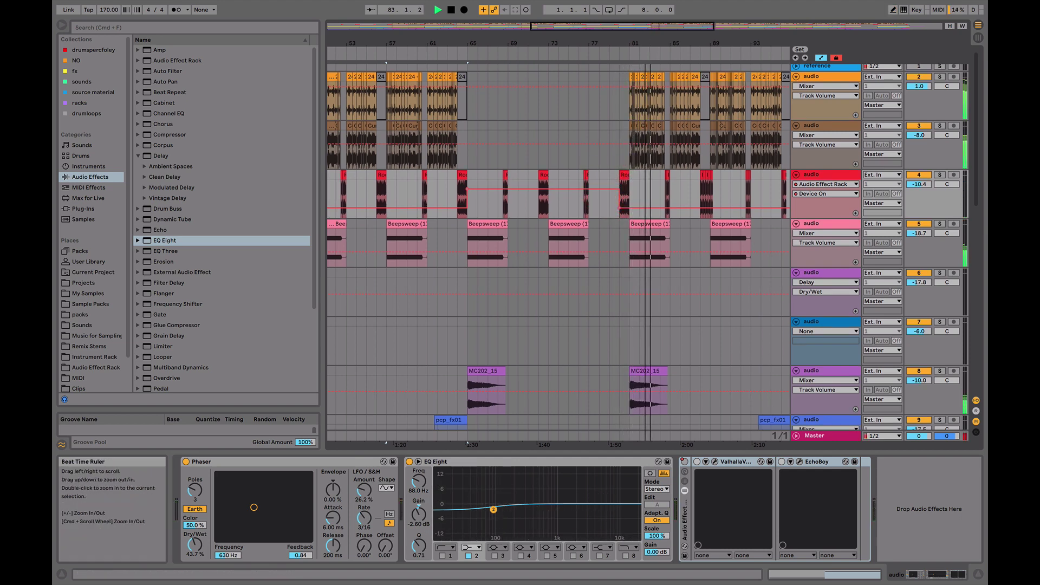
Set vocal track 16's volume to -0.4 dB and its EQ Eight low band to 160 Hz and -8.06 dB
key("minus")
scroll(666, 296, "down", 10)
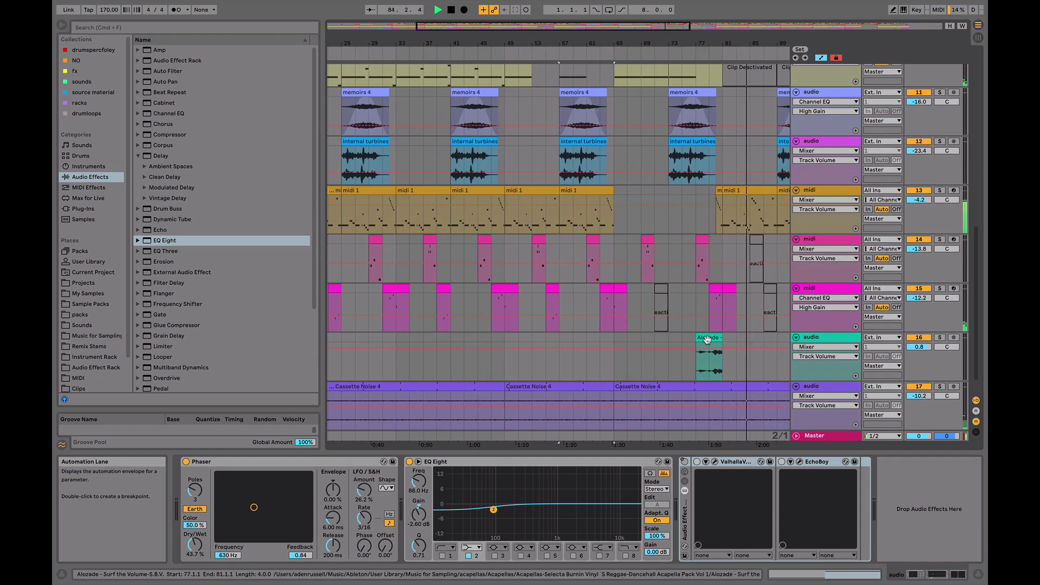
left_click_drag(920, 347, 919, 352)
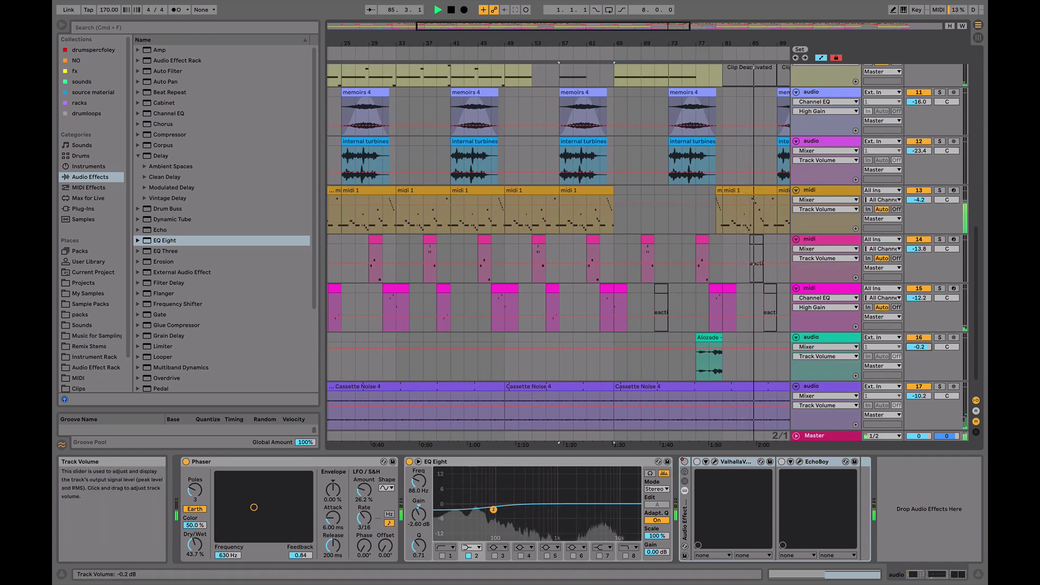
left_click(701, 341)
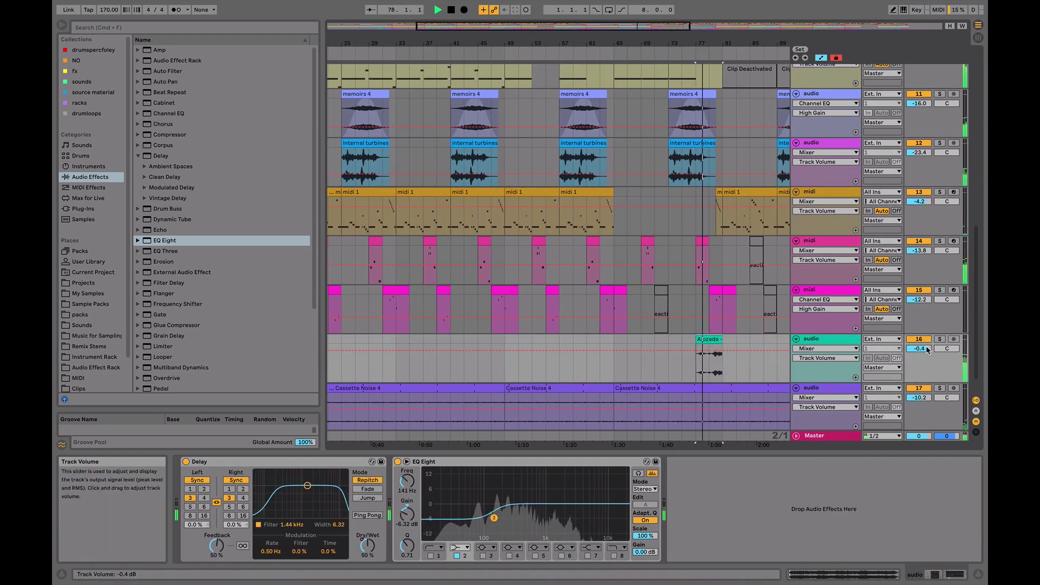
left_click_drag(494, 518, 497, 522)
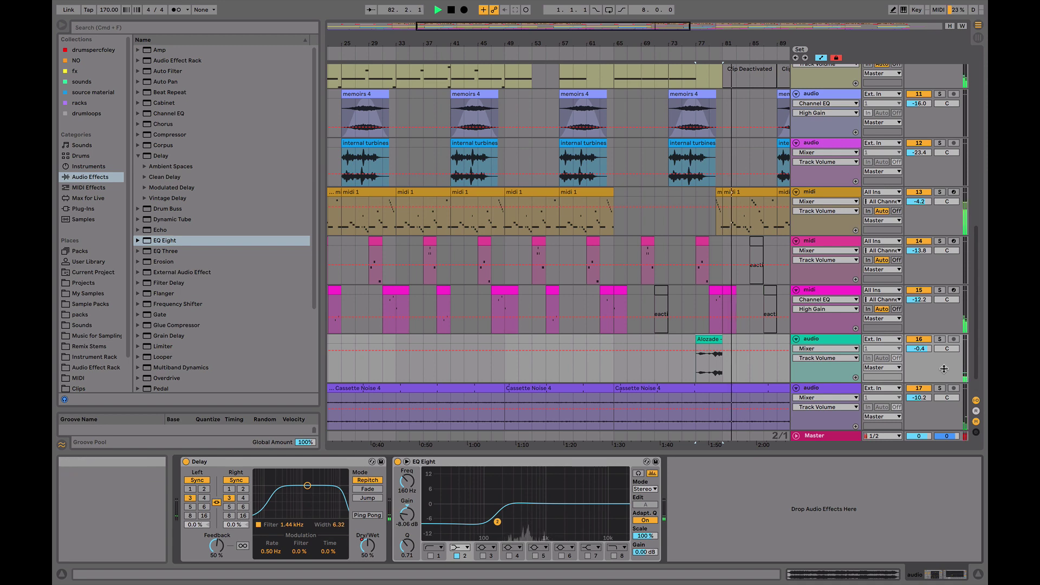
Add a Glue Compressor at the start of the Master chain with Soft clipping on and 6.03 dB makeup gain
left_click_drag(452, 49, 453, 33)
key("space")
left_click(829, 438)
left_click(829, 437)
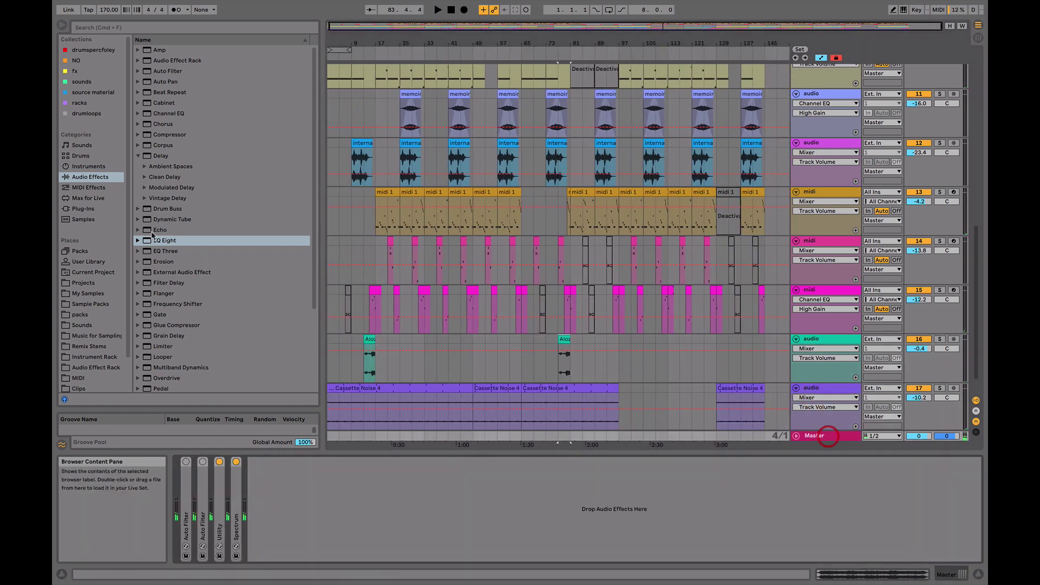
left_click(167, 240)
scroll(166, 238, "down", 3)
left_click_drag(180, 217, 187, 496)
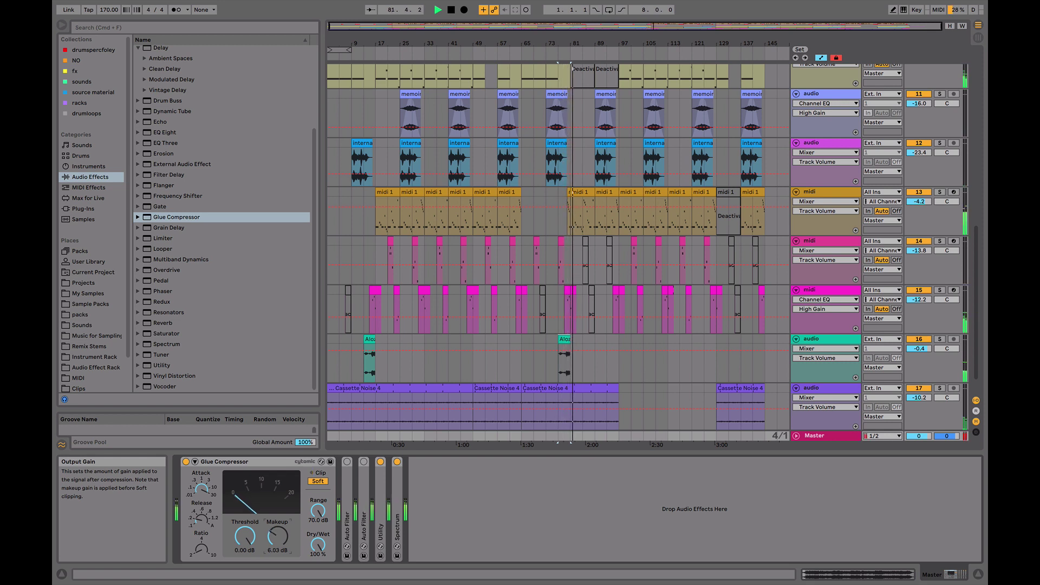
Add a Limiter after the Glue Compressor on the Master with 2.00 dB gain and 1.5 ms lookahead
left_click_drag(162, 238, 363, 511)
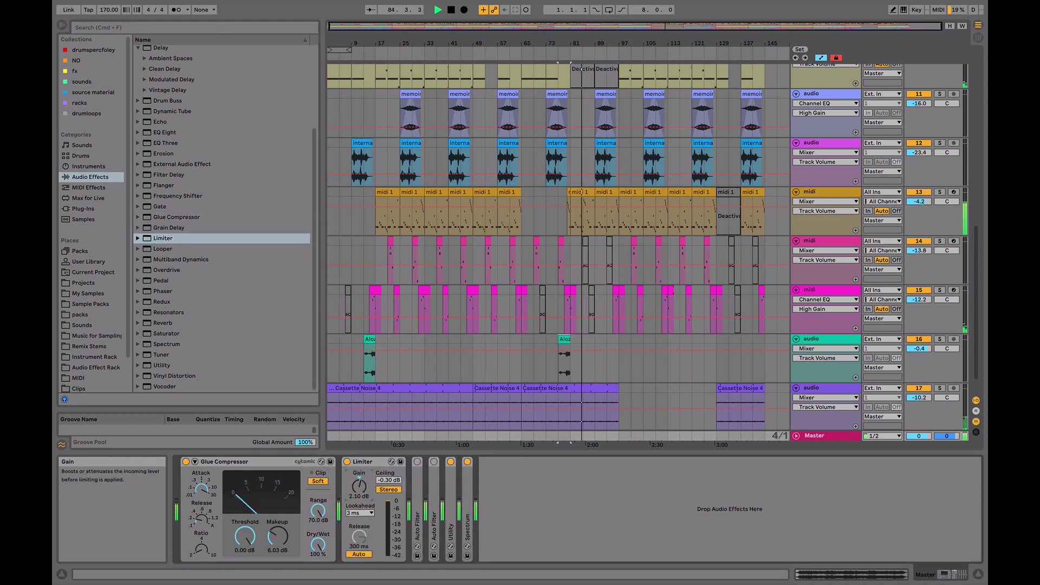
left_click(360, 513)
left_click(358, 522)
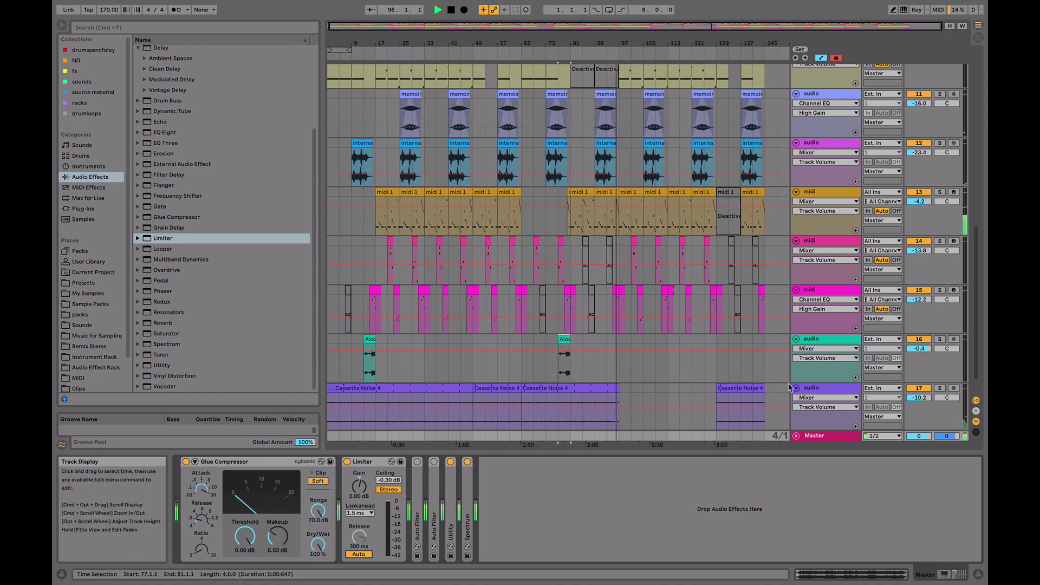
Lower the volume of MIDI track 13 to -4.9 dB in the session mixer
key("Tab")
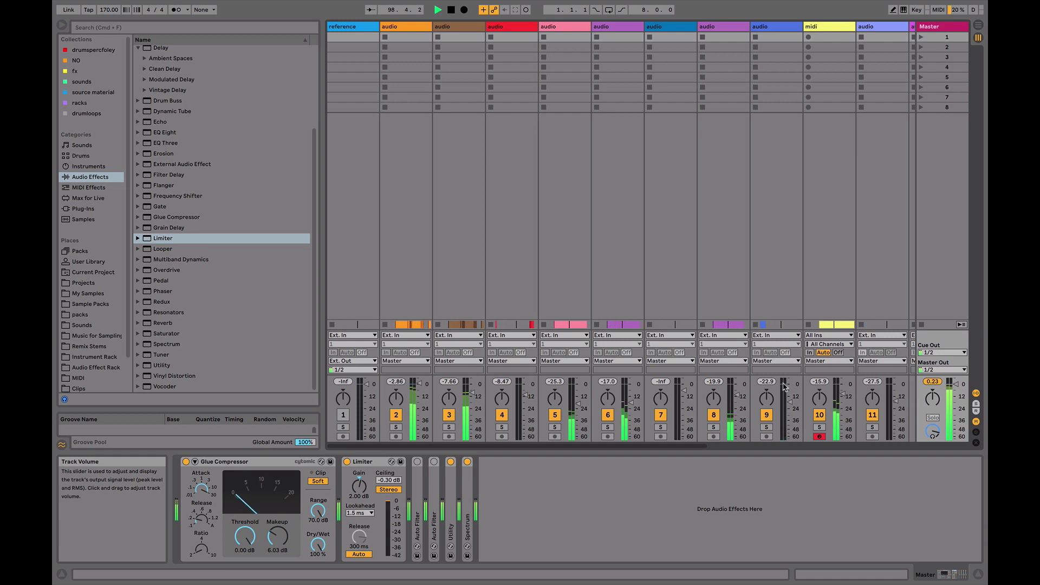
key("Tab")
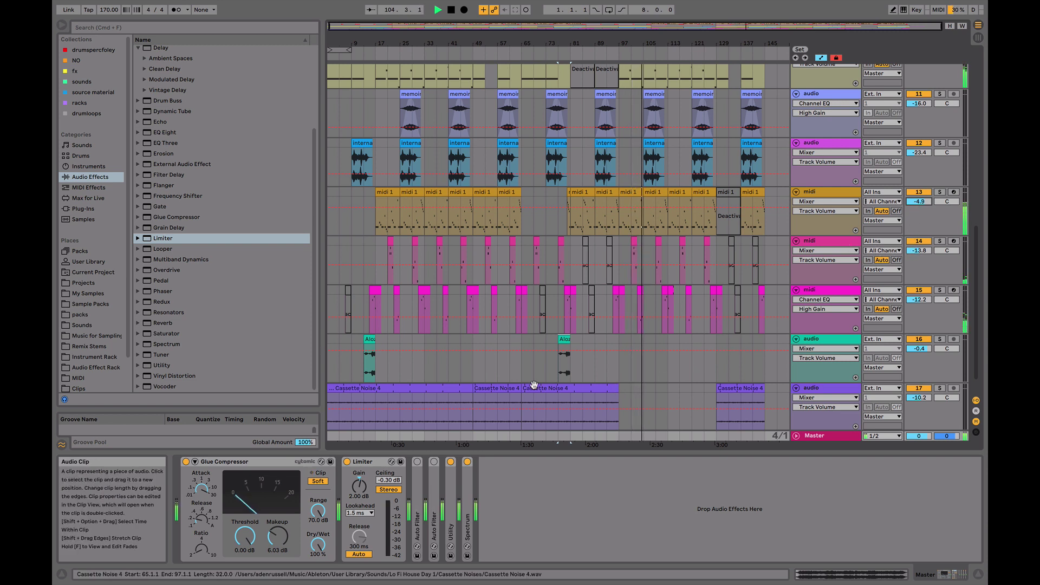
Extend the Cassette Noise 4 clip on track 17 to about bar 147.4 and fade out its end
left_click_drag(472, 389, 771, 392)
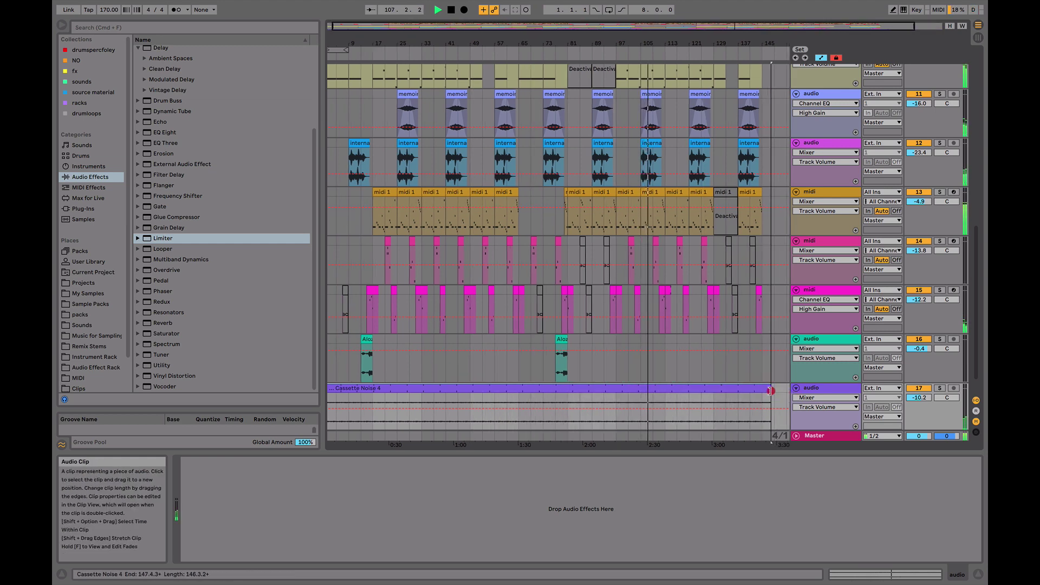
left_click_drag(775, 47, 799, 306)
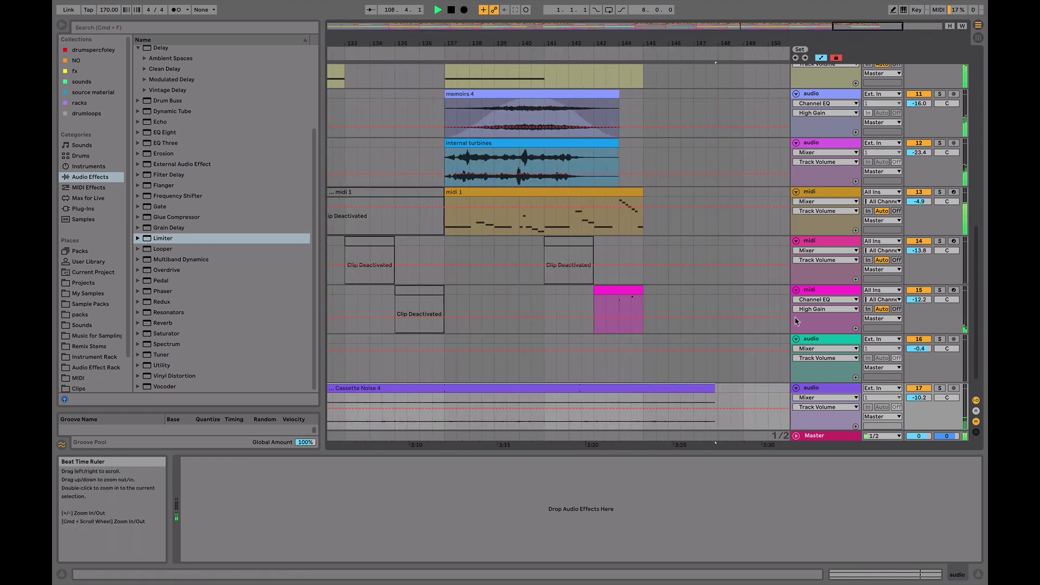
key("a")
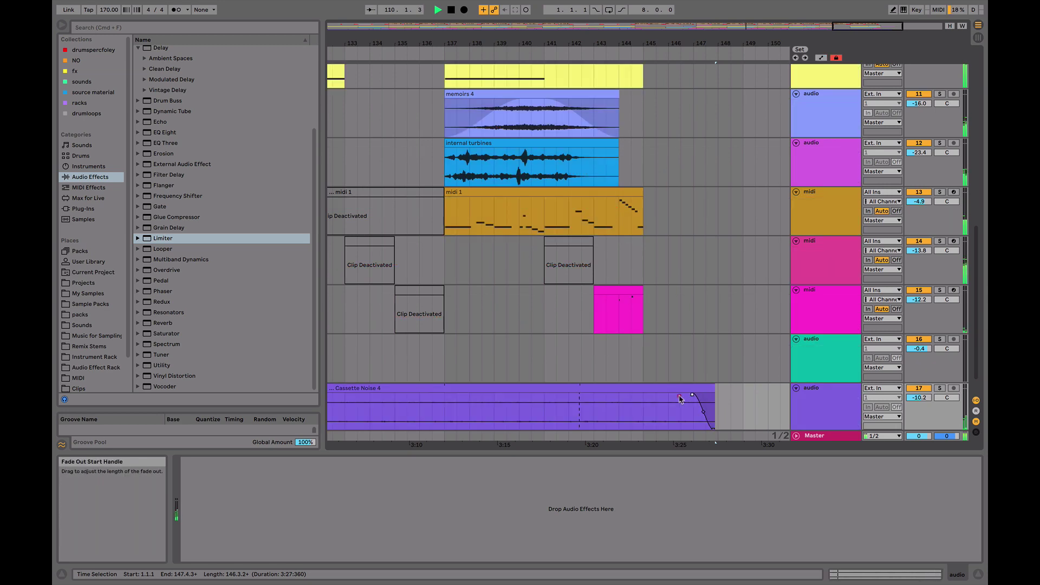
Insert a new audio track directly below track 9
scroll(641, 253, "up", 10)
scroll(641, 253, "left", 5)
key("minus")
key("minus")
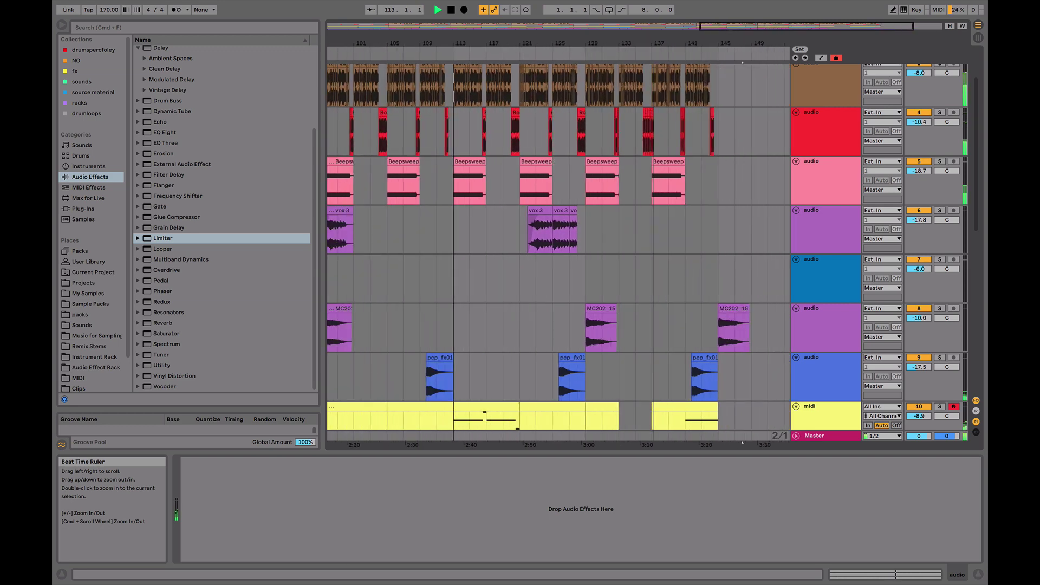
scroll(632, 174, "down", 5)
scroll(630, 178, "down", 5)
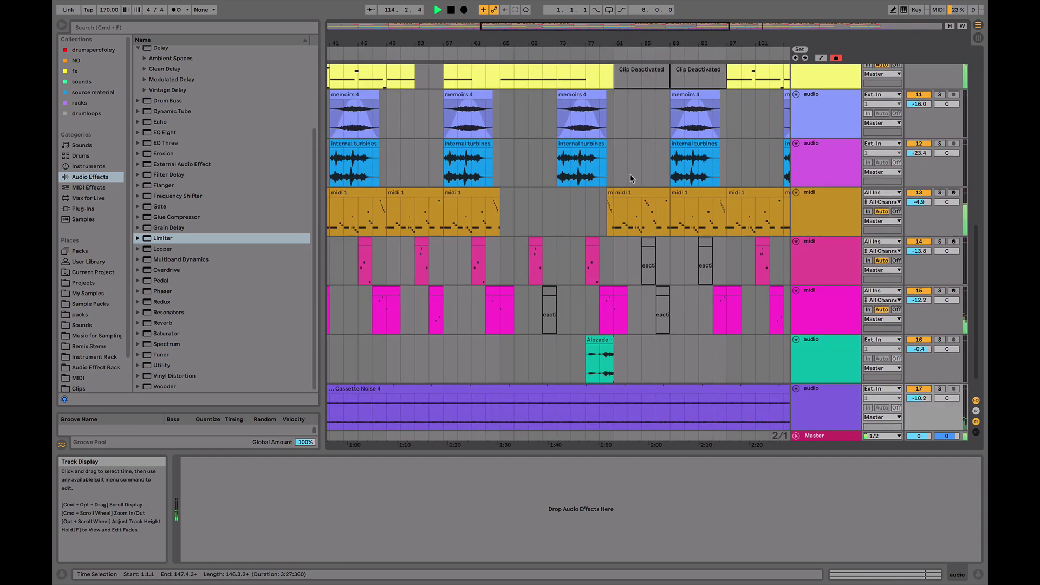
scroll(630, 178, "up", 6)
scroll(631, 178, "up", 1)
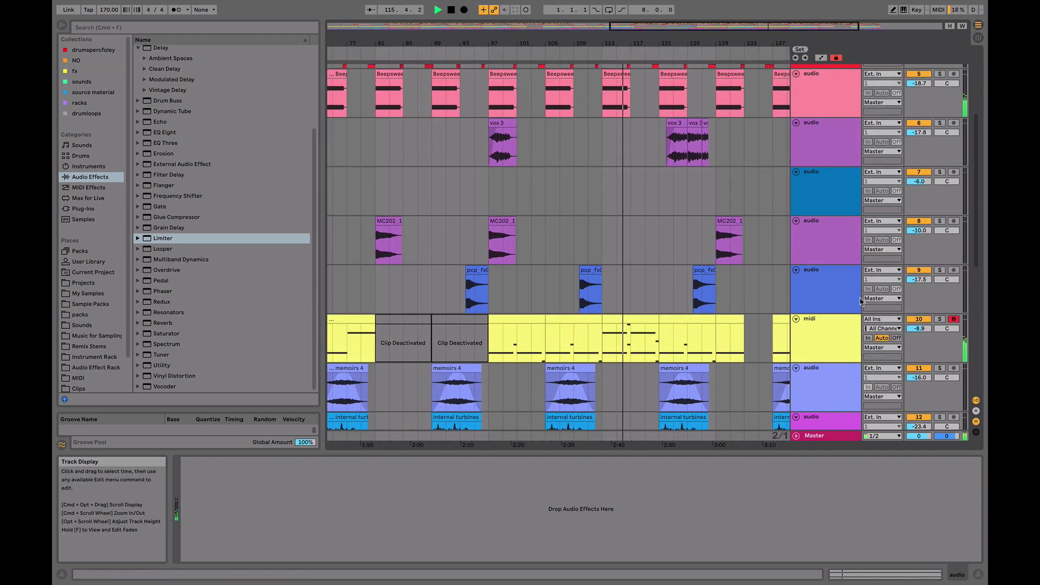
left_click(834, 300)
key("super+t")
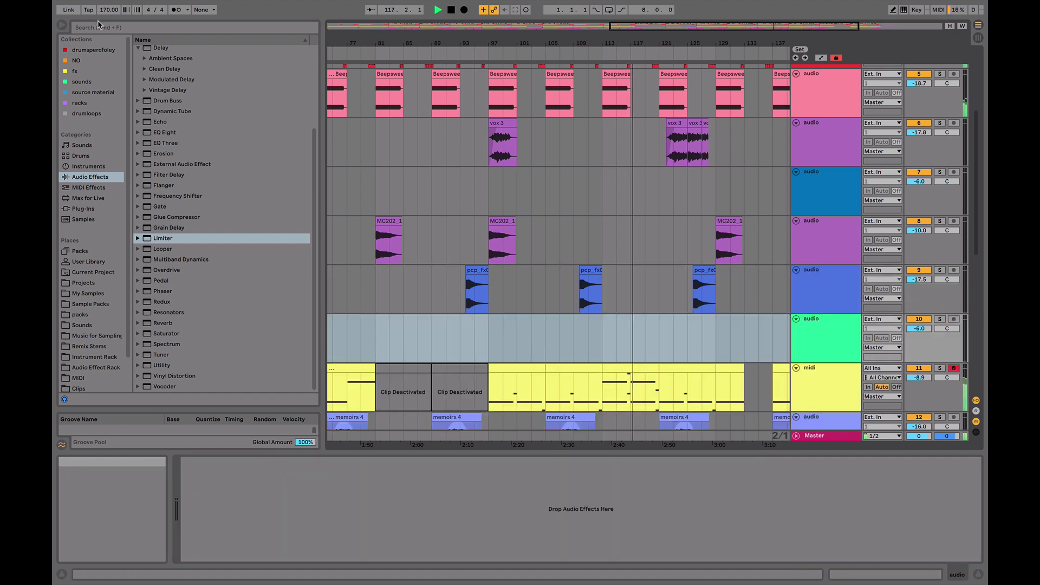
Search the drumspercfoley collection for "ride"
left_click(93, 50)
left_click(113, 28)
type("ride")
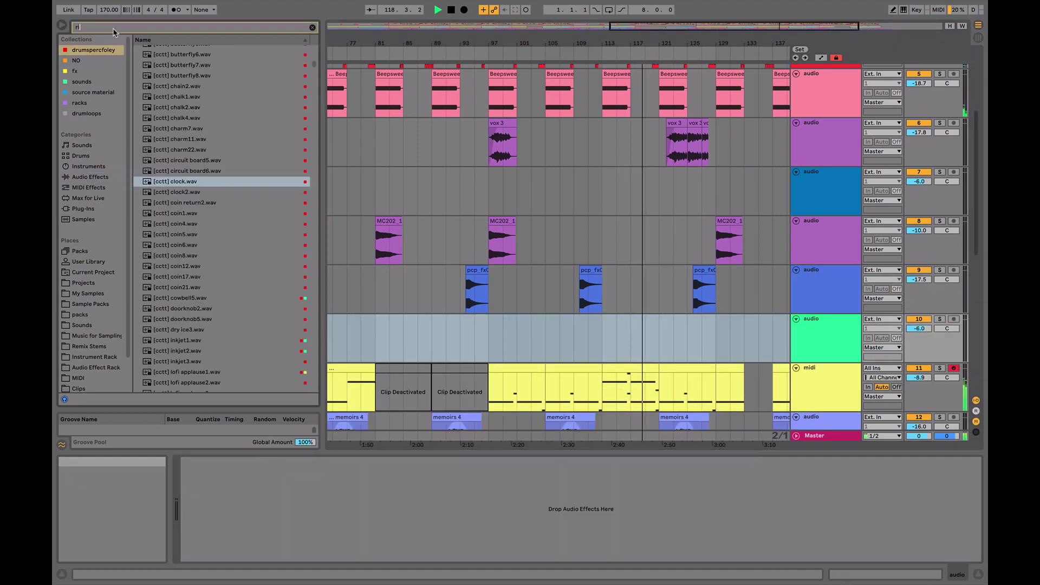
Audition the ride samples in the search results and return to Ride_LightCrispy01.wav
left_click(195, 189)
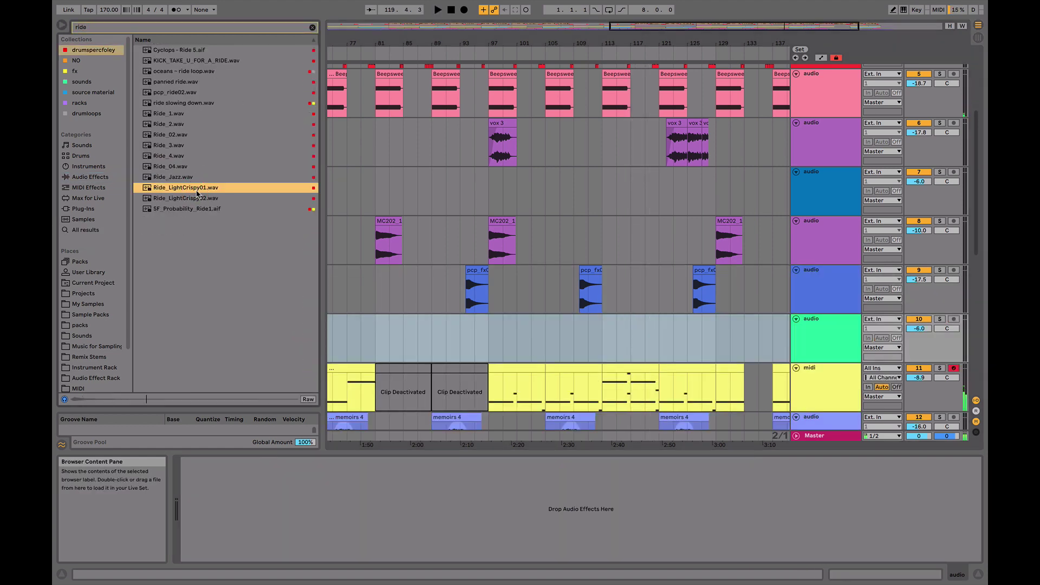
key("Down")
key("Down")
left_click(183, 157)
key("Up")
key("Up")
key("Up")
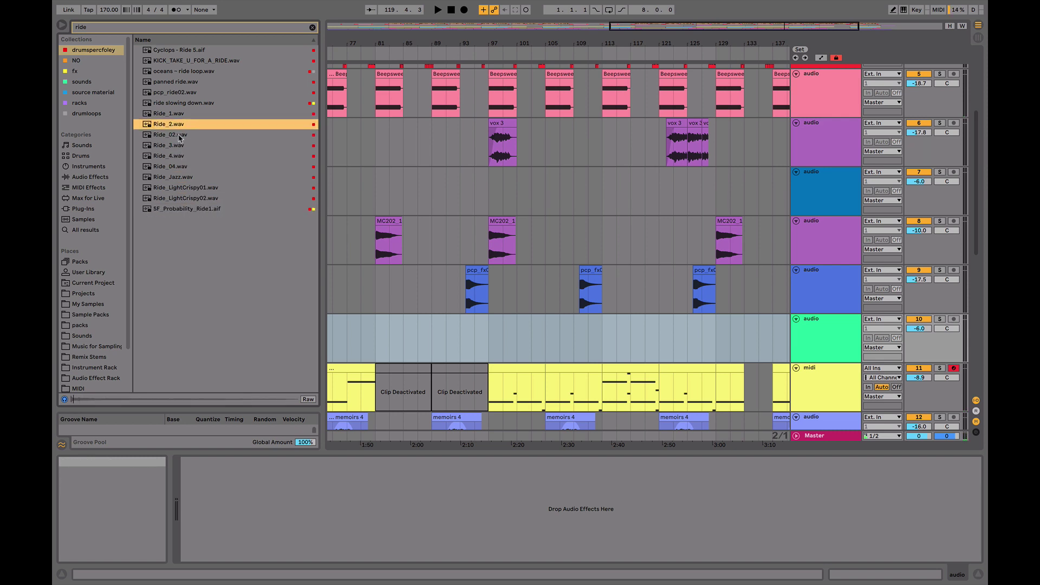
key("Up")
key("Up")
key("Up")
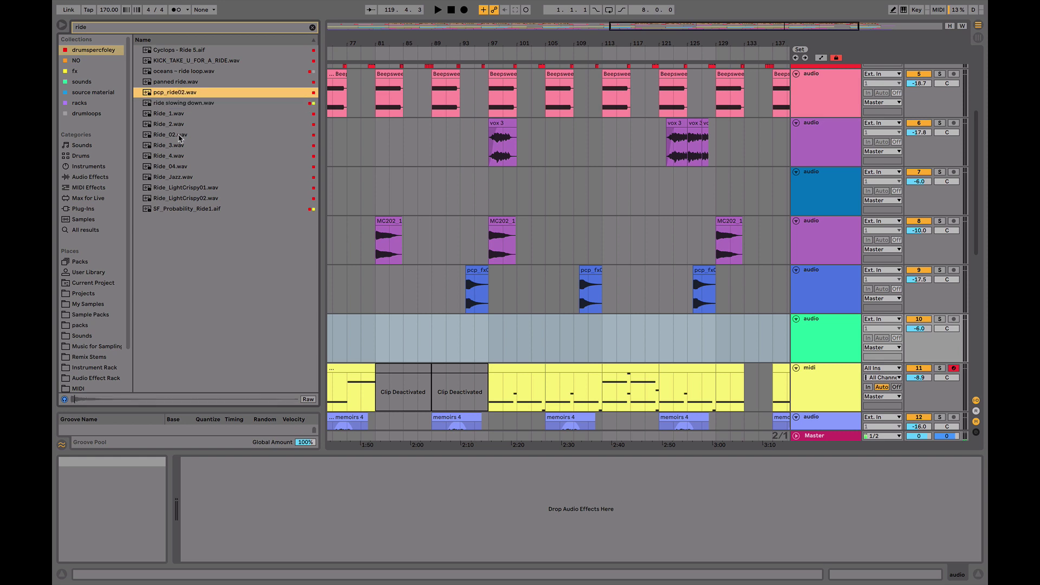
key("Up")
key("Up")
key("Up")
key("Up")
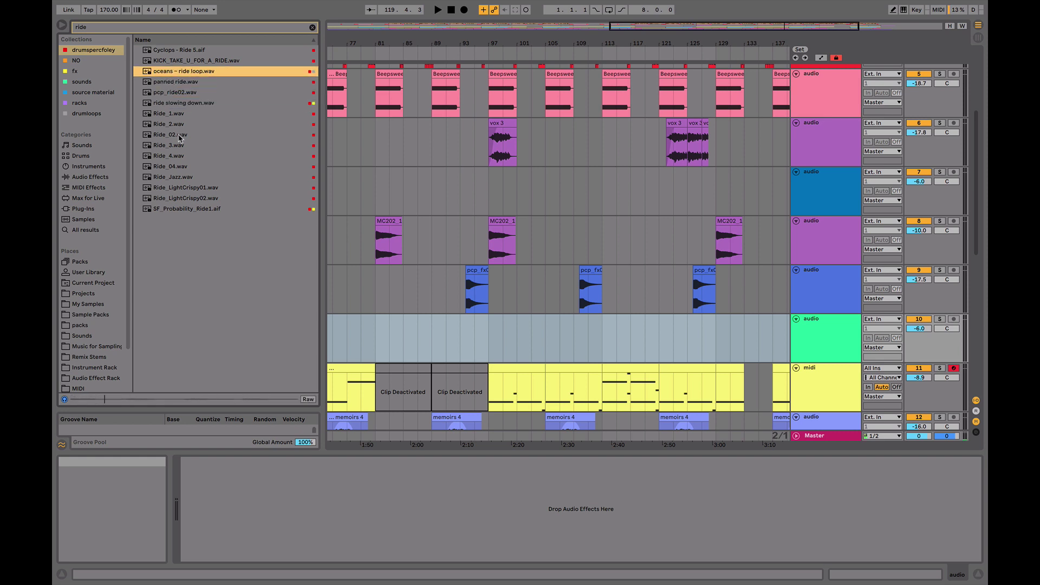
left_click(176, 187)
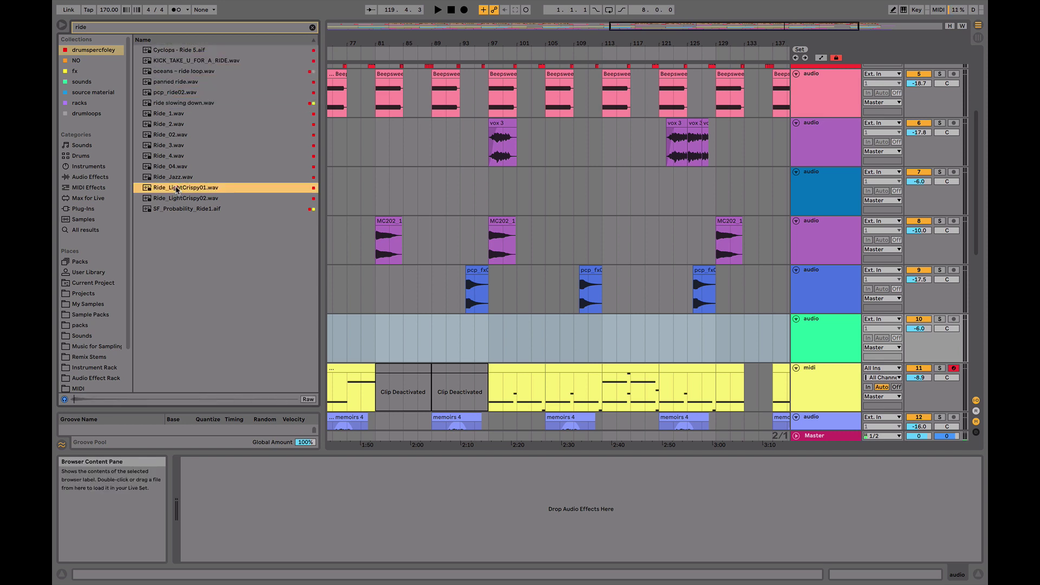
Place Ride_Jazz.wav on track 10 at bar 97 and listen to it in the arrangement
key("Up")
left_click_drag(176, 179, 491, 340)
left_click_drag(500, 41, 500, 82)
left_click(471, 347)
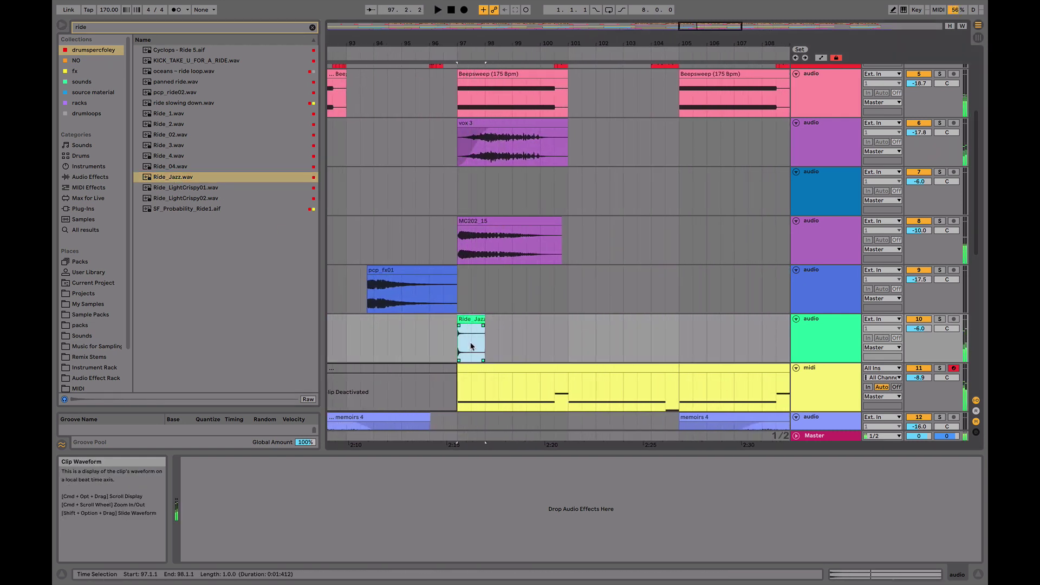
scroll(455, 320, "up", 2)
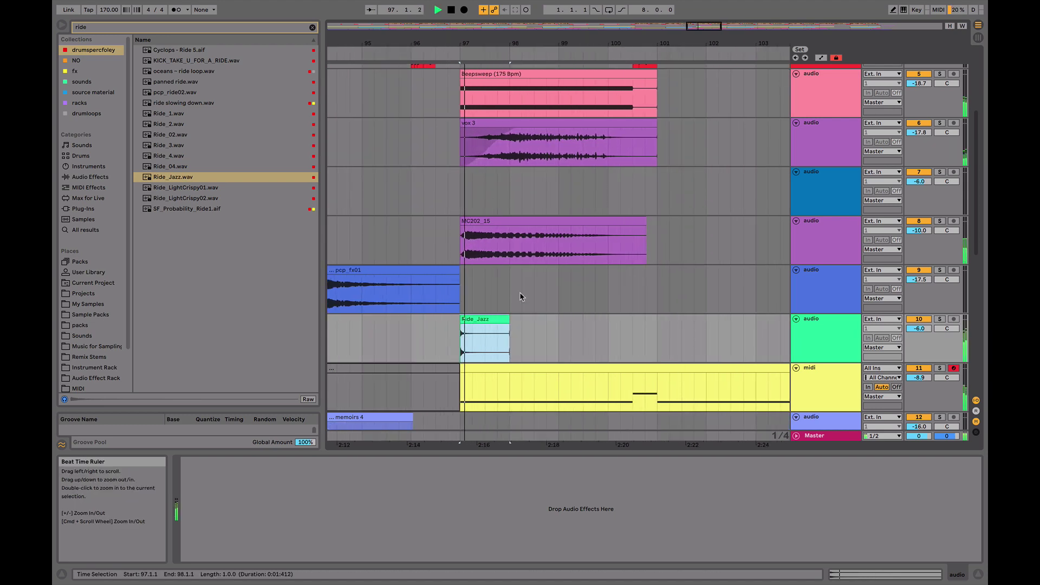
left_click(402, 335)
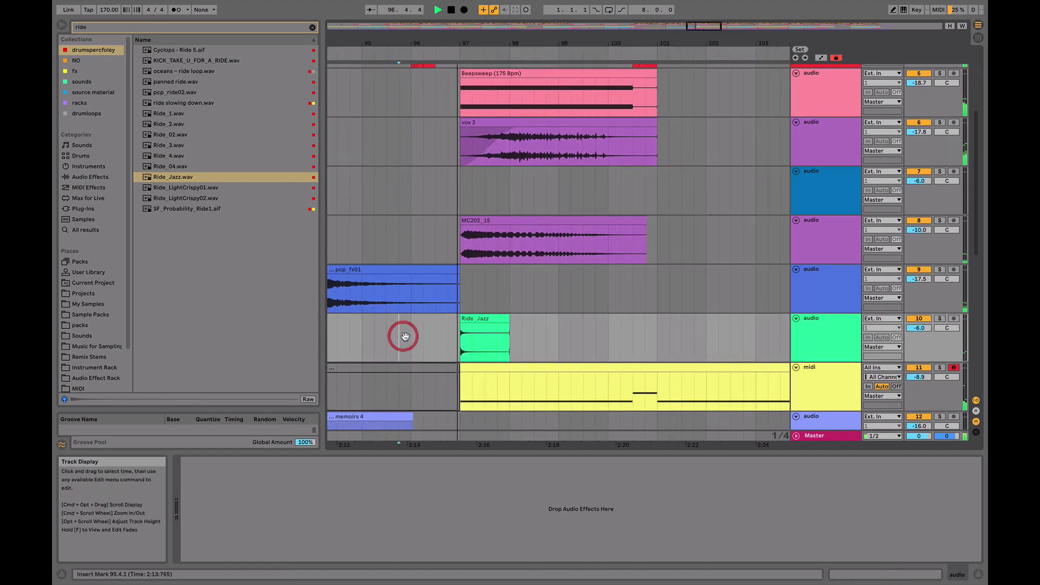
scroll(413, 338, "down", 5)
scroll(413, 337, "left", 3)
scroll(413, 338, "up", 5)
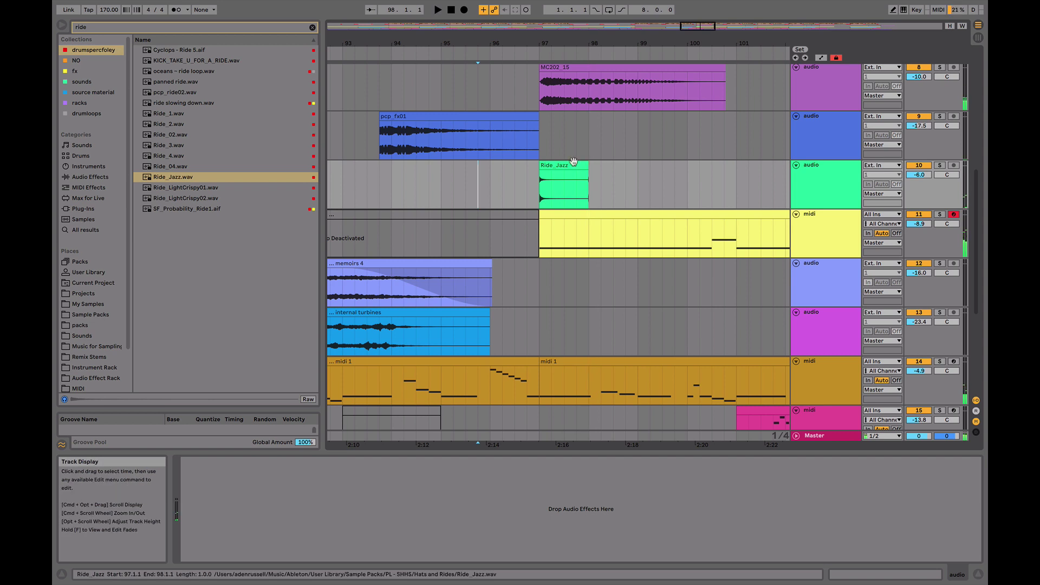
Turn off warping on the Ride_Jazz clip and transpose it to -3 st
key("shift+Tab")
key("space")
left_click_drag(233, 252, 233, 248)
left_click(291, 200)
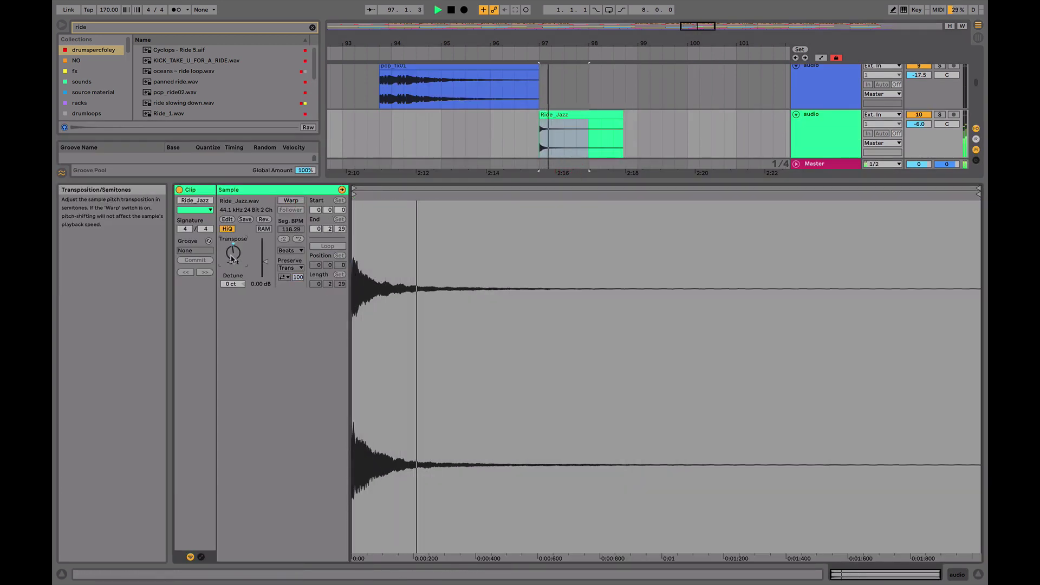
key("space")
Duplicate the first beat of the Ride_Jazz clip across the remaining beats of bar 97
left_click(542, 128)
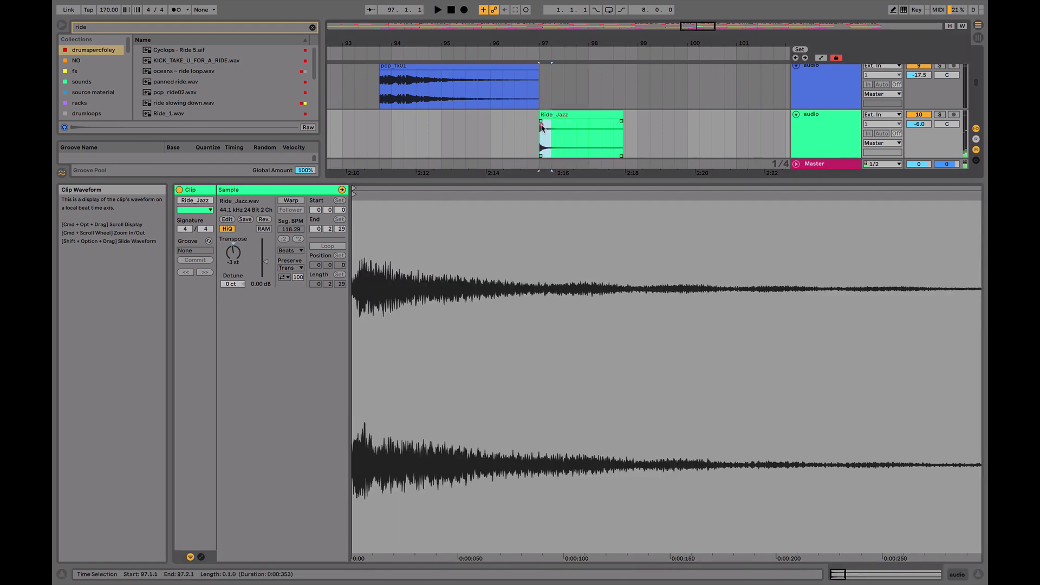
key("super+e")
key("super+z")
key("super+z")
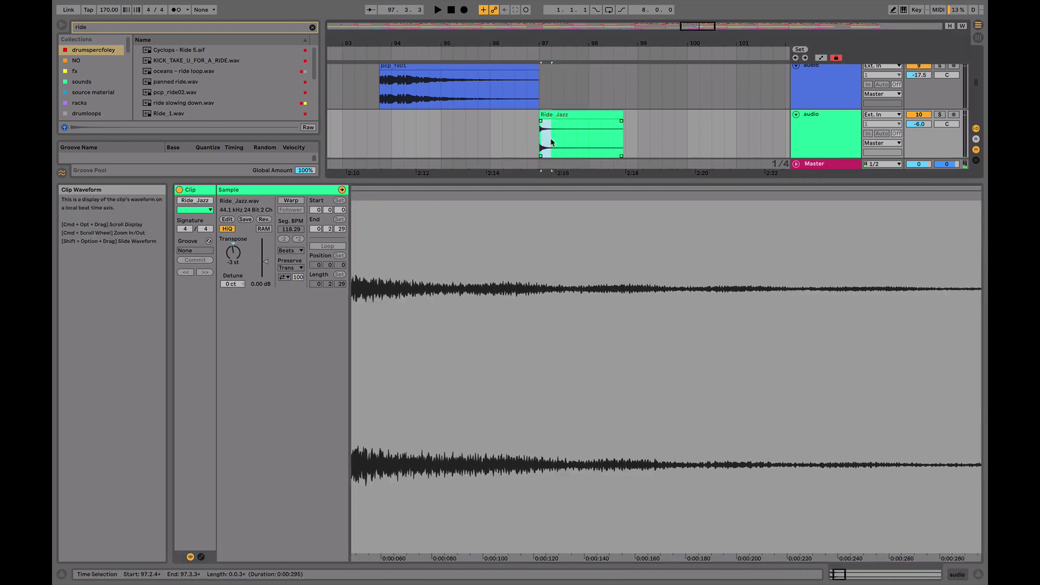
key("super+d")
key("super+d")
key("super+d")
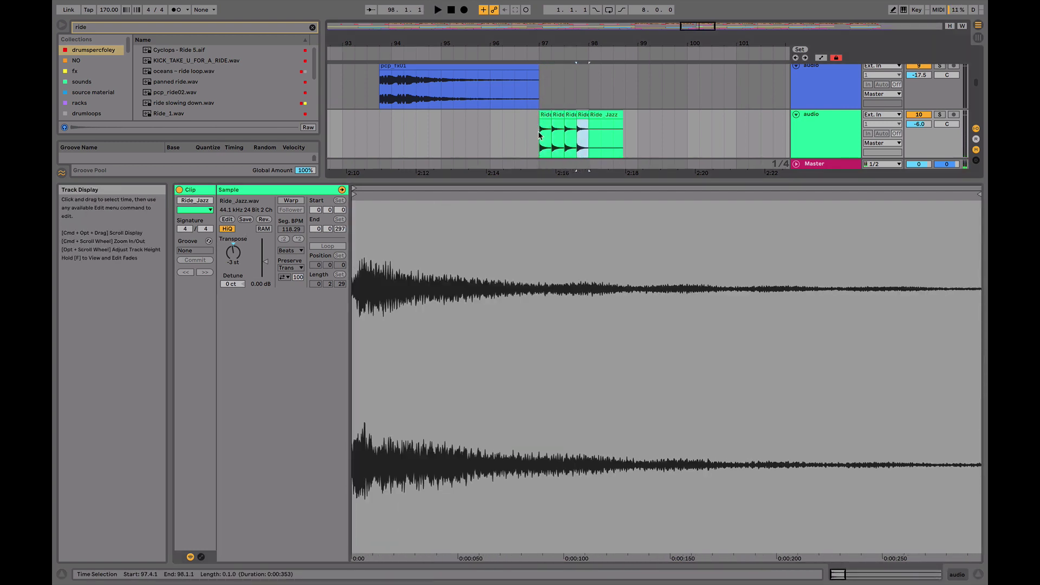
Continue duplicating the one-beat ride clips until the pattern reaches bar 105
key("space")
left_click(587, 133)
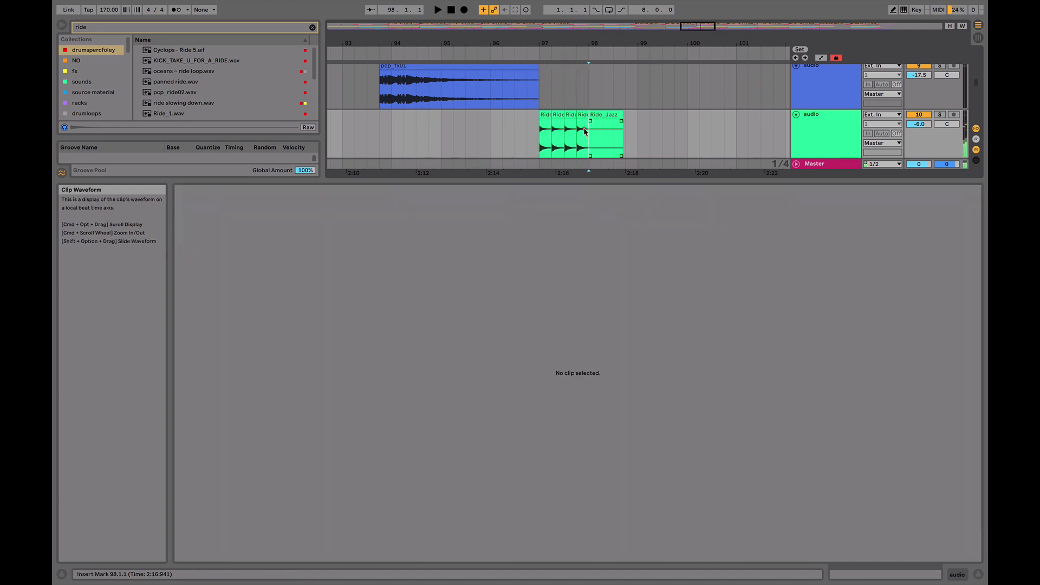
left_click(580, 122)
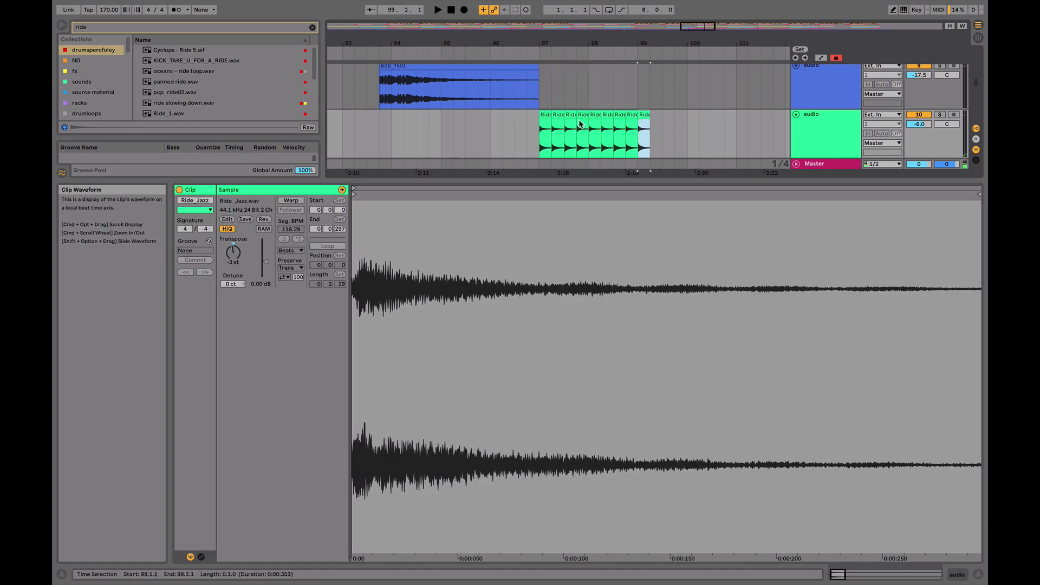
key("super+d")
key("super+d")
key("super+d")
key("super+d")
key("super+d")
Play from bar 97 and lower the ride track's volume to -13.5 dB
left_click_drag(674, 45, 597, 49)
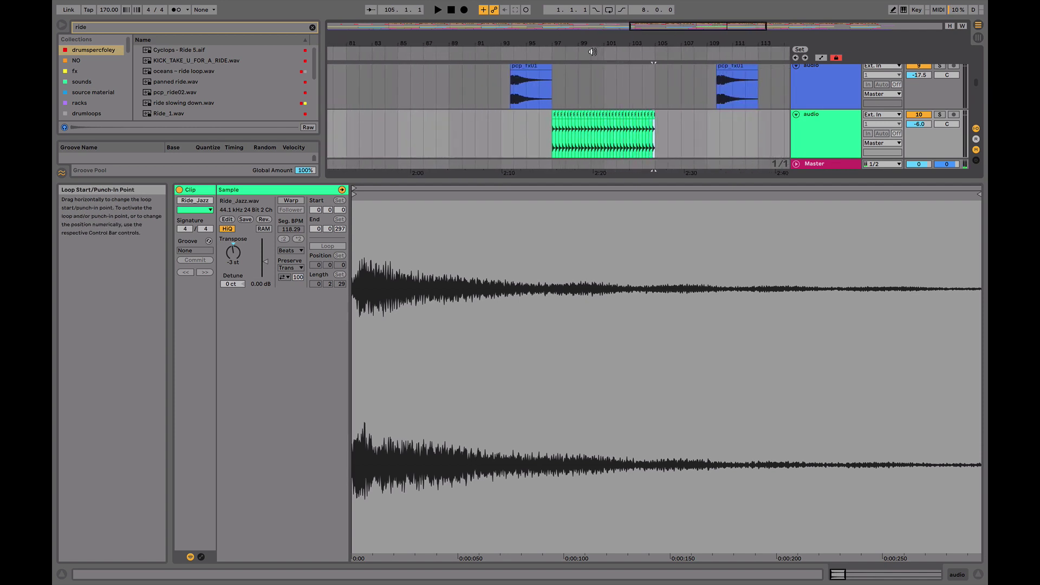
left_click(549, 53)
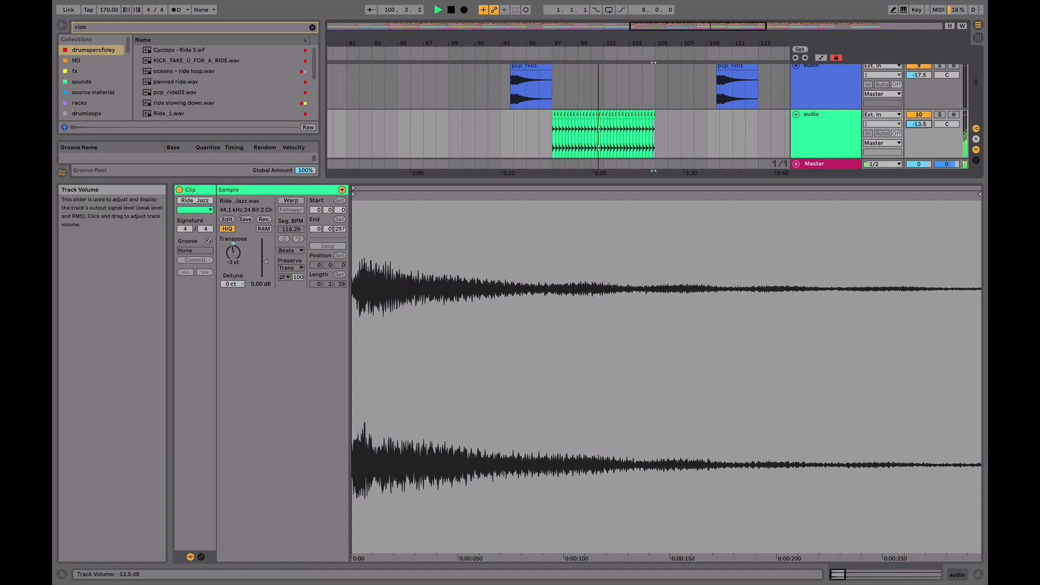
key("plus")
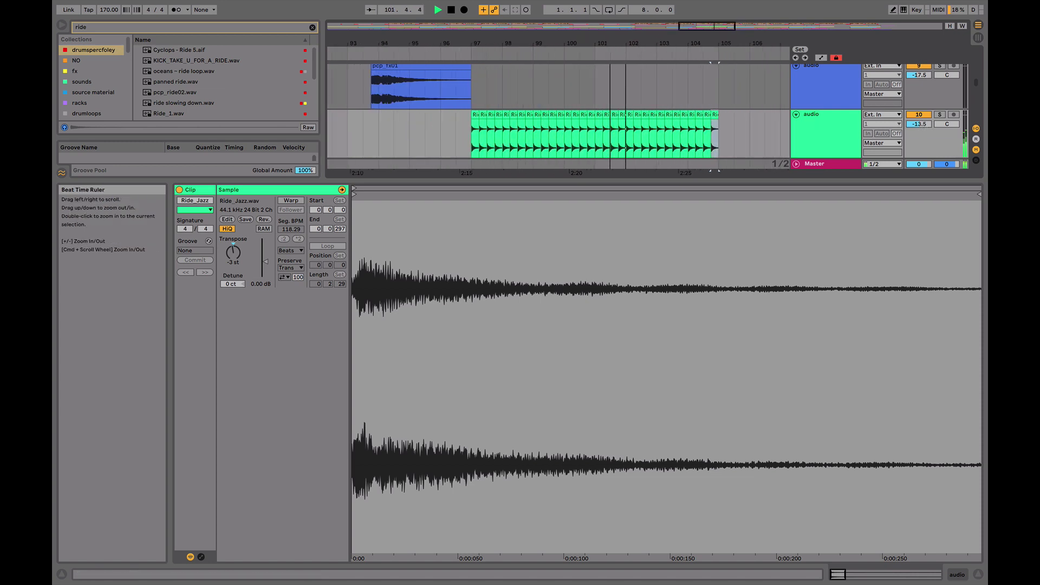
Deactivate the two ride clips on beats 3 and 4 of bar 100
left_click(580, 114)
key("space")
left_click(590, 115, "shift")
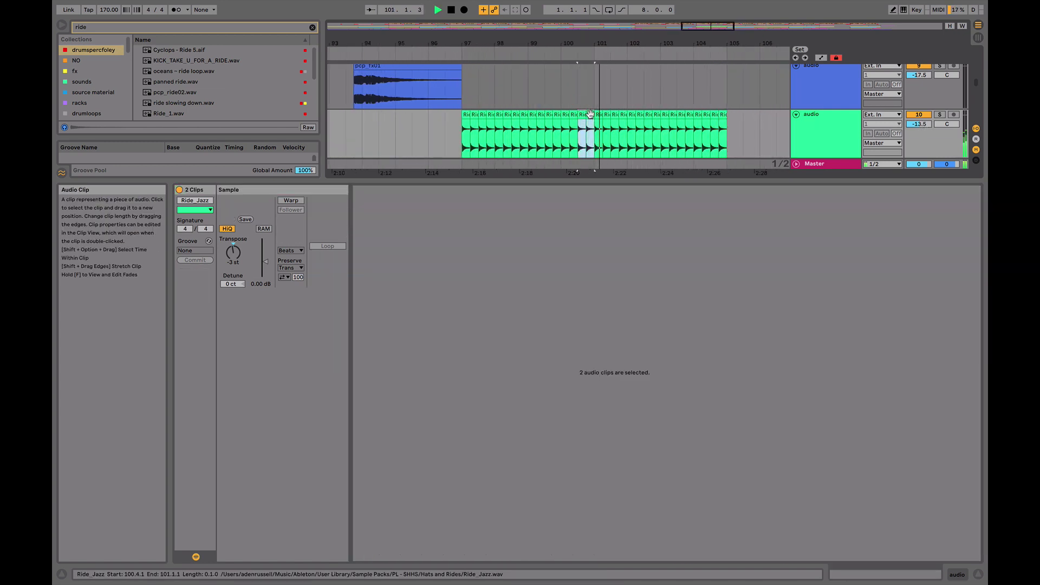
key("0")
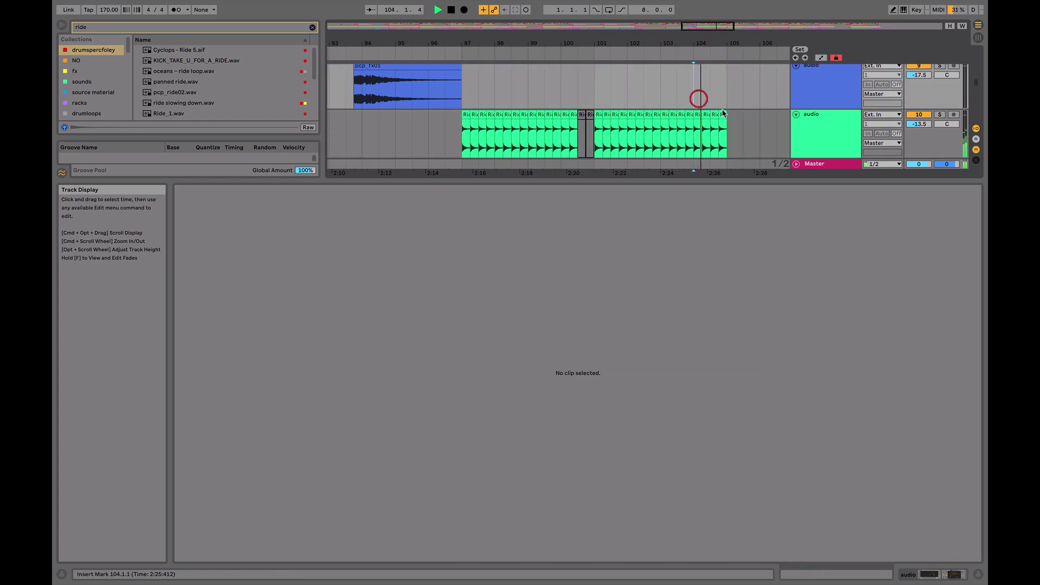
Deactivate the four ride clips in bar 104 and duplicate the eight-bar ride pattern to bars 105–113
left_click(719, 114)
left_click(700, 114, "shift")
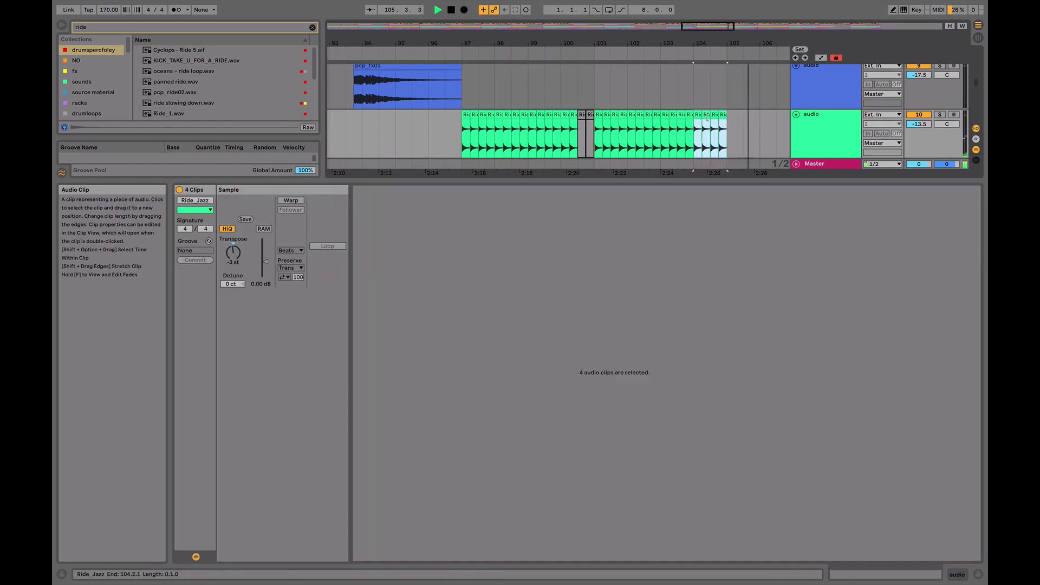
key("0")
left_click_drag(726, 129, 469, 128)
key("super+d")
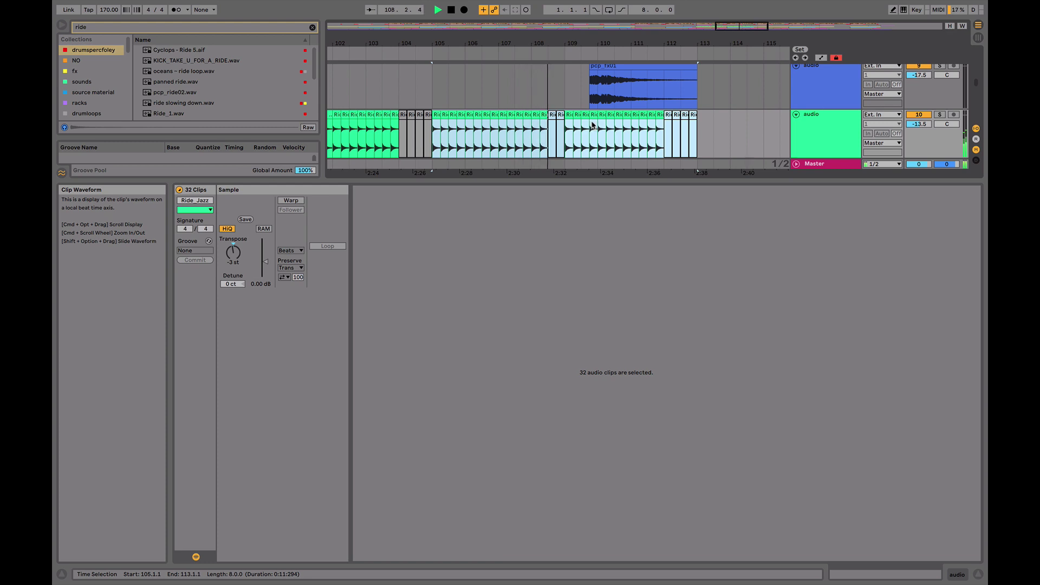
Fine-tune the ride track's volume to -13.5 dB while replaying the section from bar 97
left_click_drag(919, 124, 919, 126)
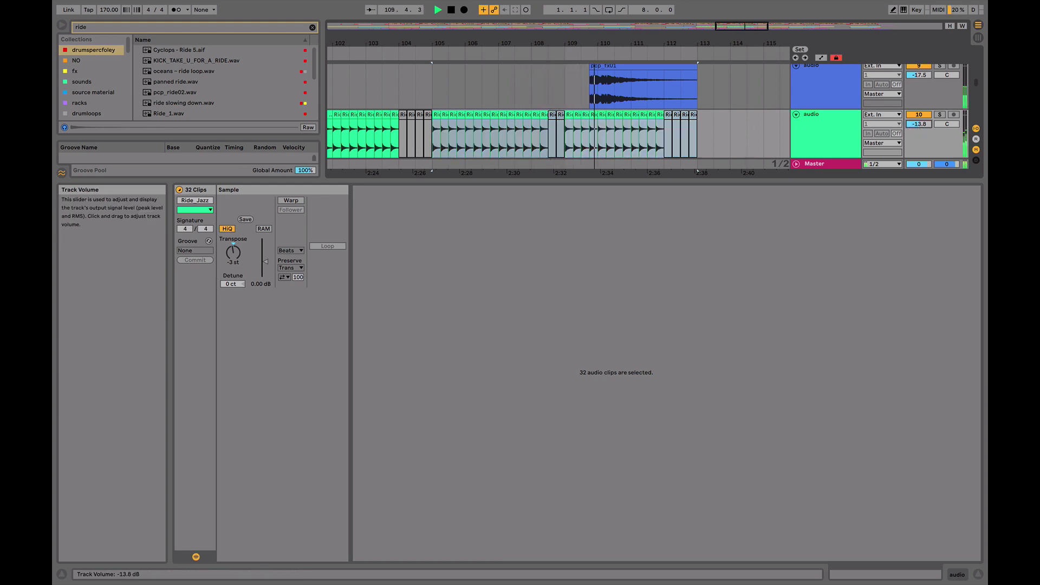
left_click_drag(926, 126, 926, 123)
left_click_drag(663, 36, 662, 51)
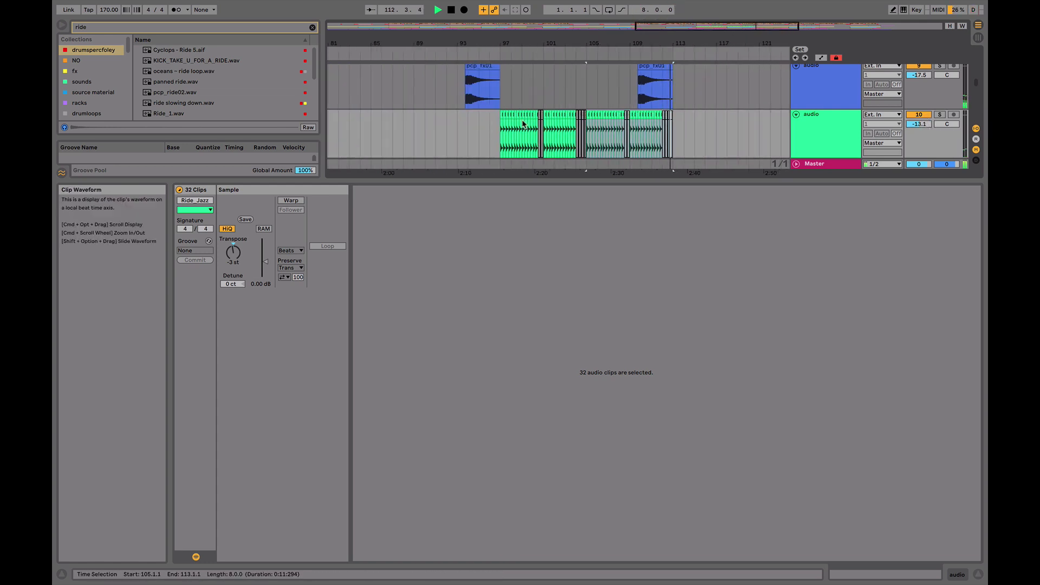
key("space")
left_click(499, 123)
key("space")
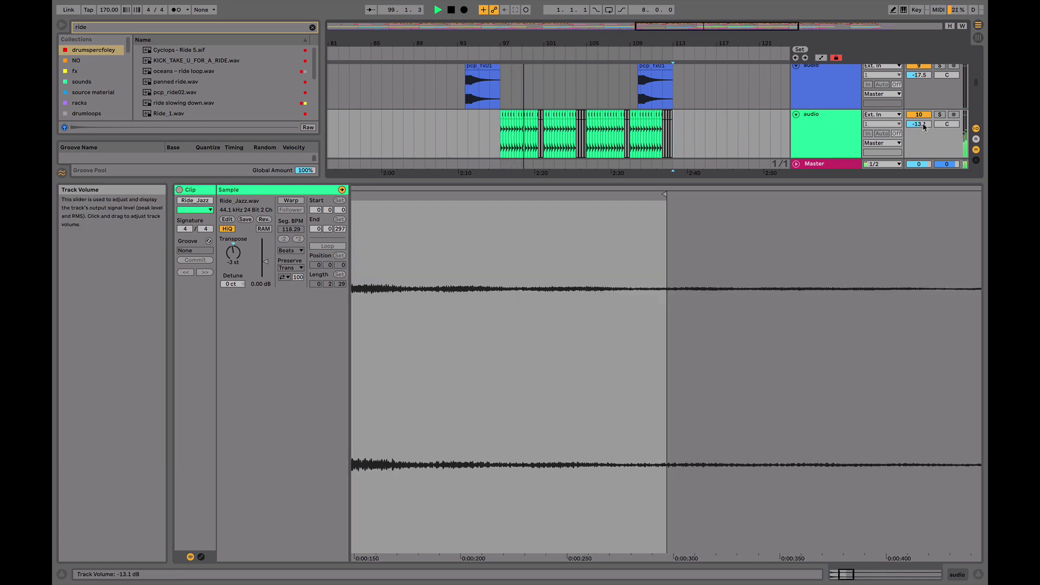
key("space")
key("space")
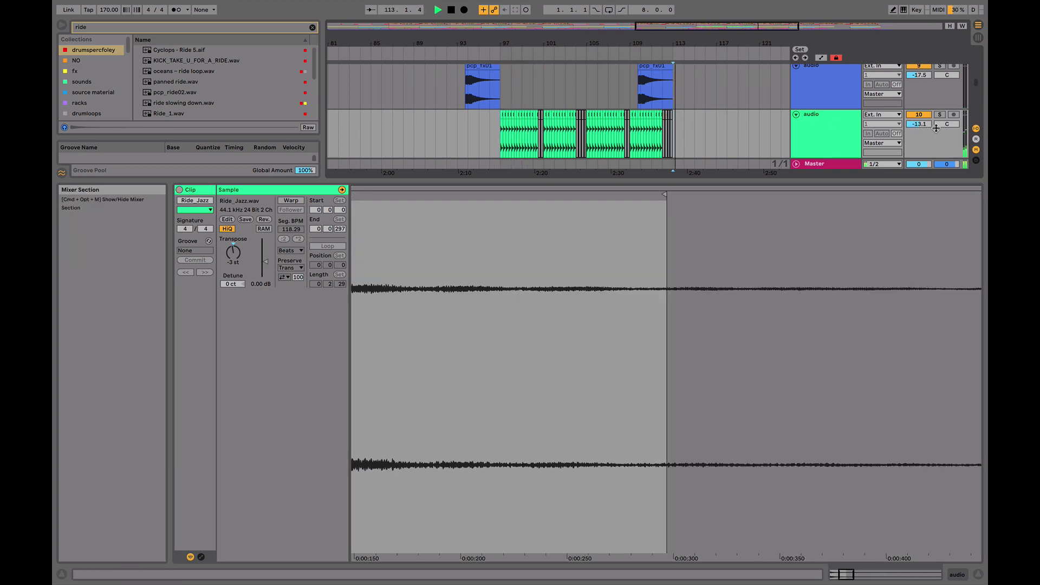
left_click(685, 141)
left_click(498, 130)
key("space")
key("space")
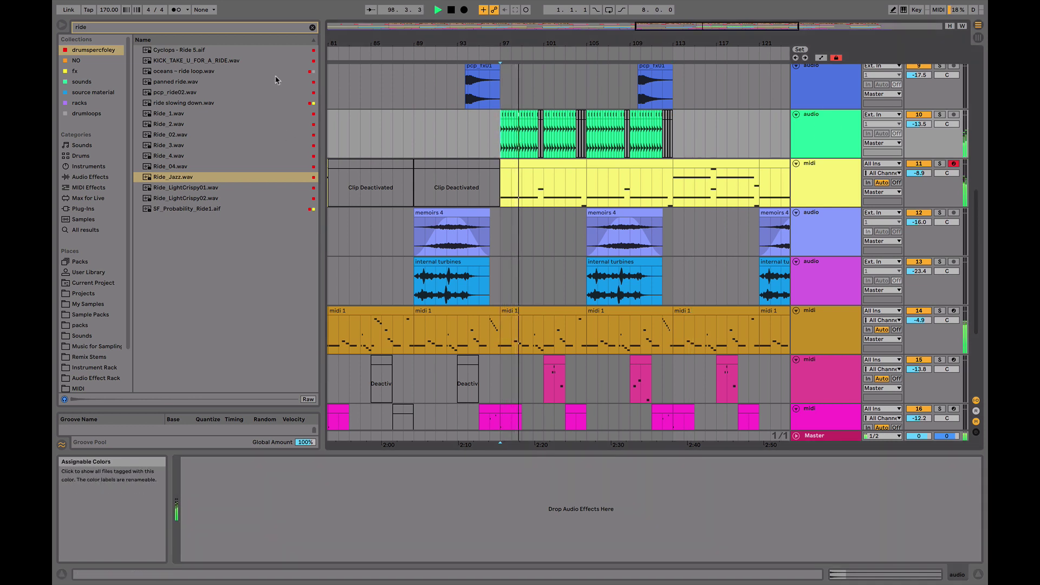
Add EQ Eight to the ride track, with band 5 at 3.75 kHz, -4.34 dB and Q 2.57, and output gain at 1.12 dB
left_click(90, 177)
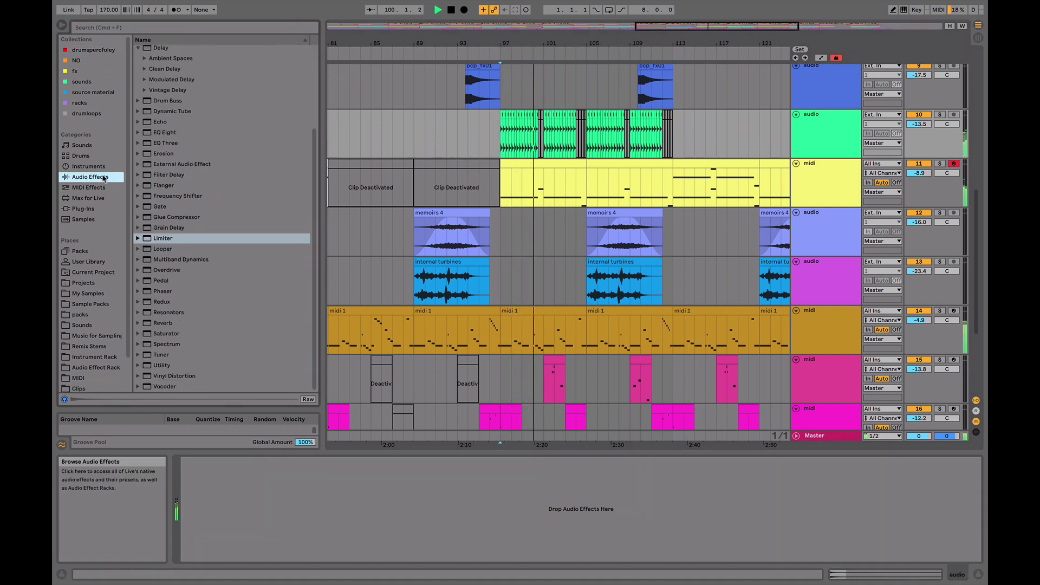
left_click(165, 134)
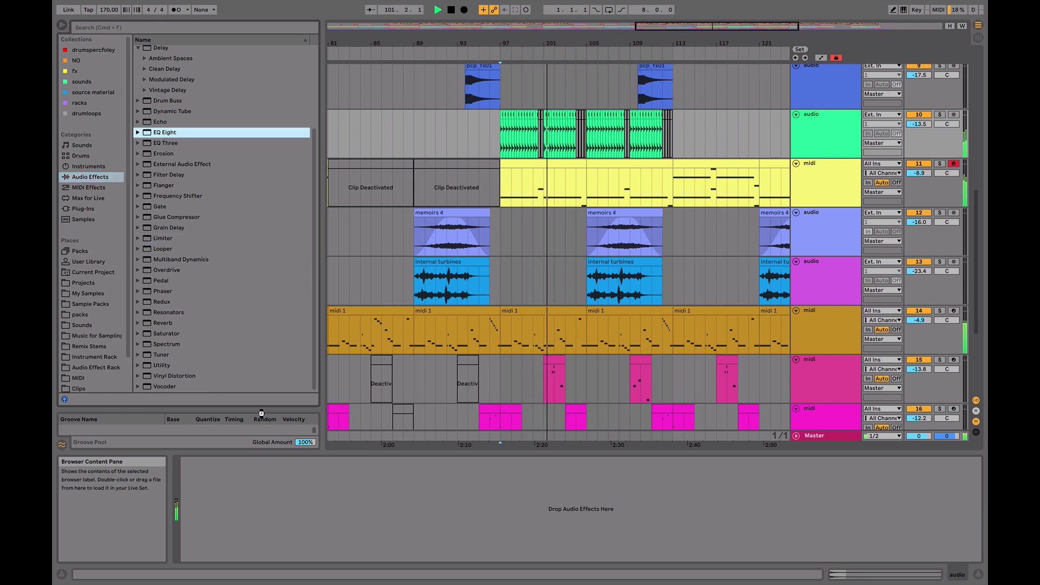
left_click_drag(250, 387, 301, 483)
left_click(353, 504)
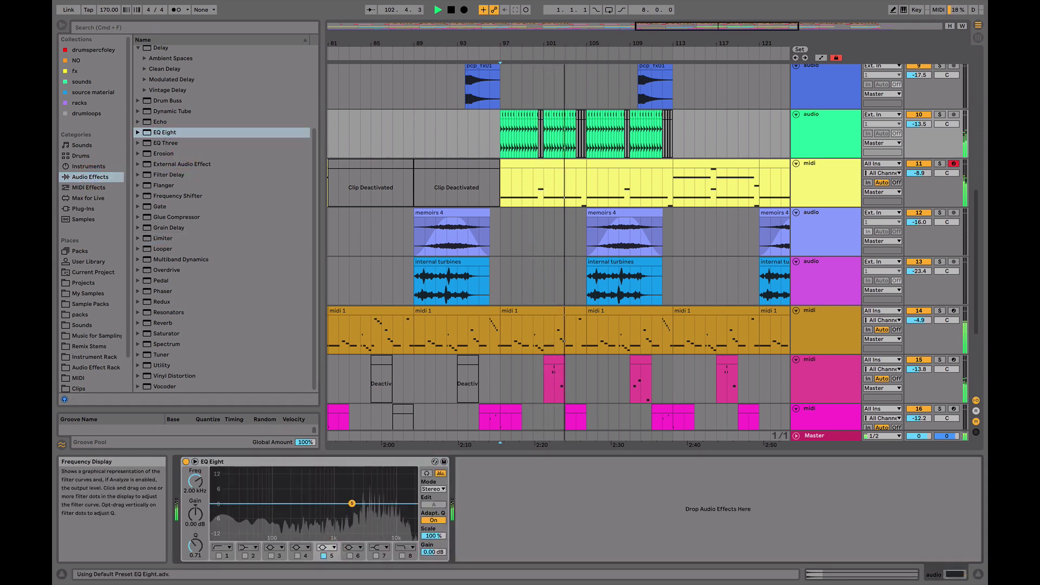
left_click_drag(334, 473, 368, 513)
left_click_drag(433, 552, 433, 548)
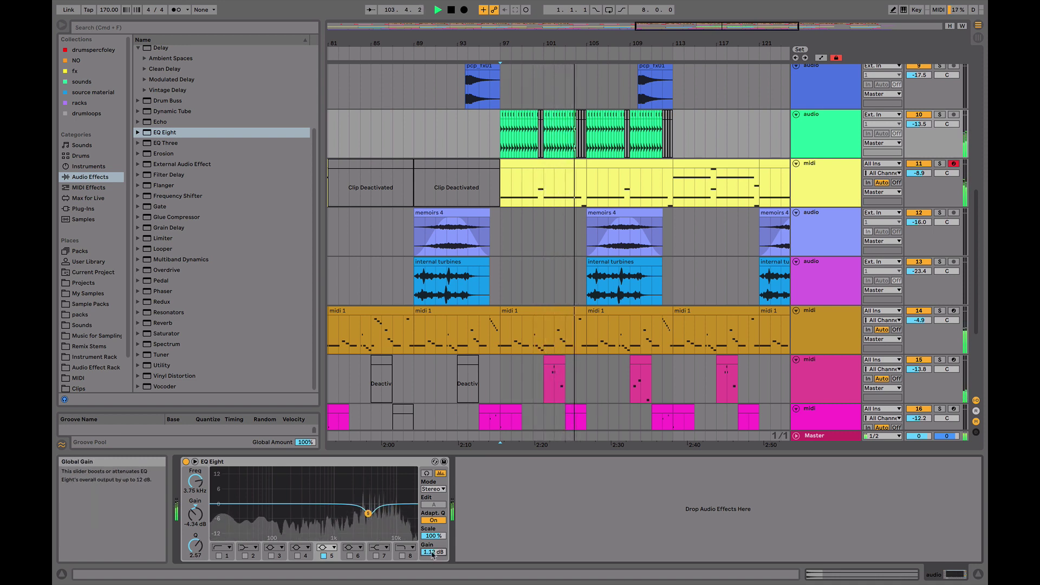
Check the ride track briefly in solo, set its volume to -12.6 dB and pan it to 25L
left_click(941, 115)
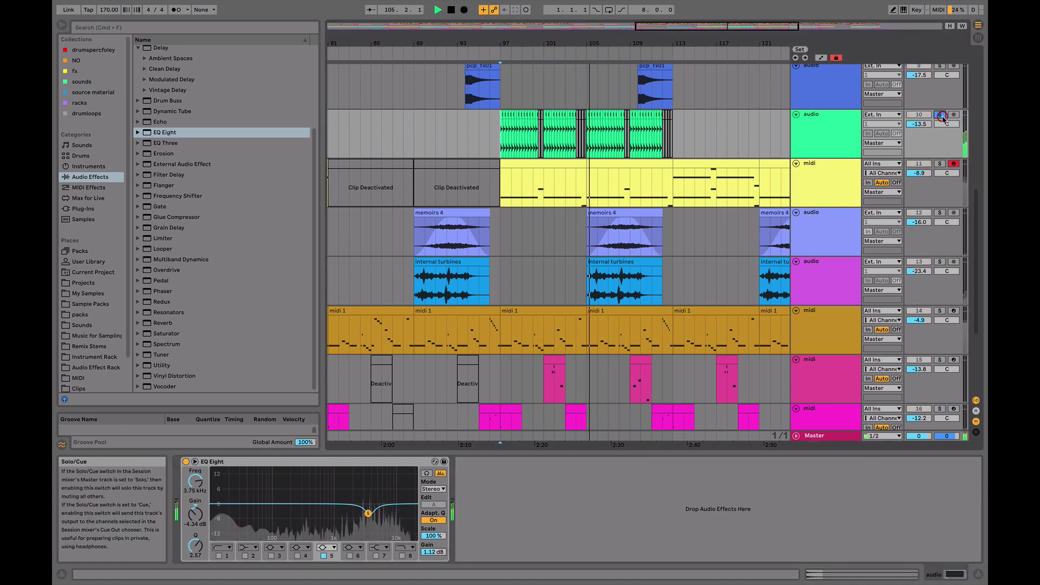
left_click(941, 115)
left_click_drag(919, 124, 919, 122)
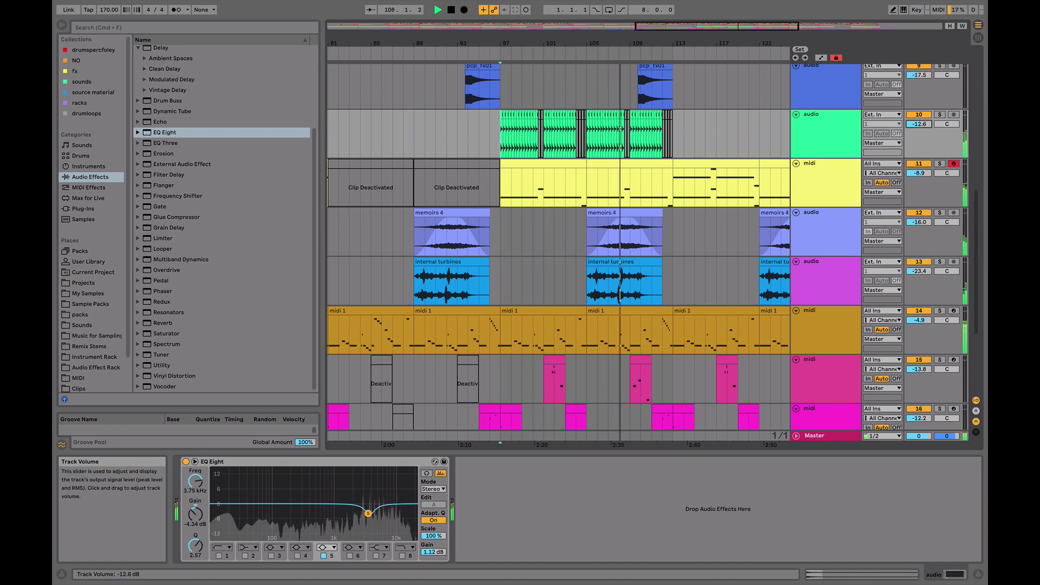
left_click(947, 320)
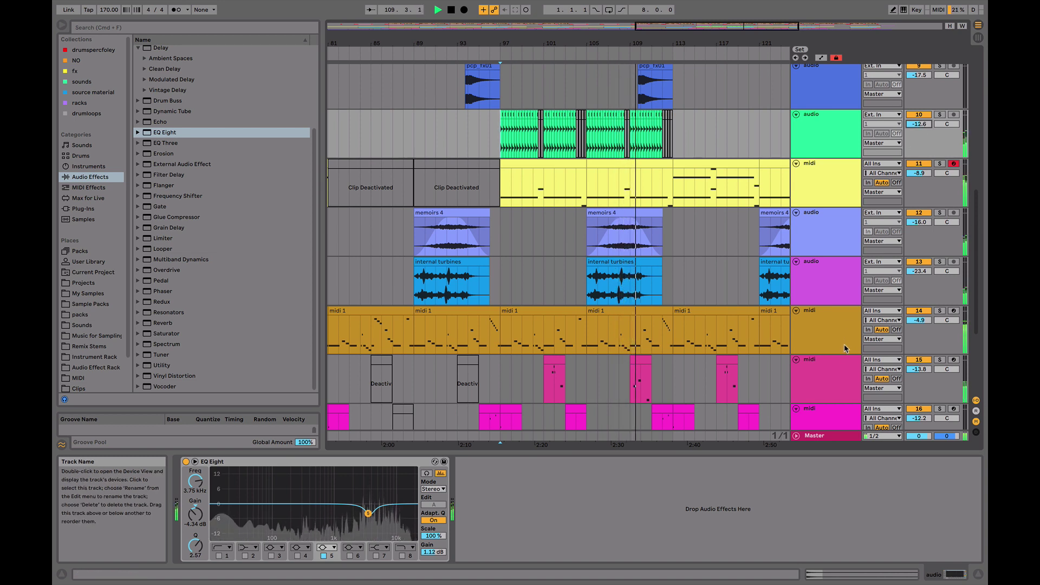
left_click_drag(947, 124, 947, 136)
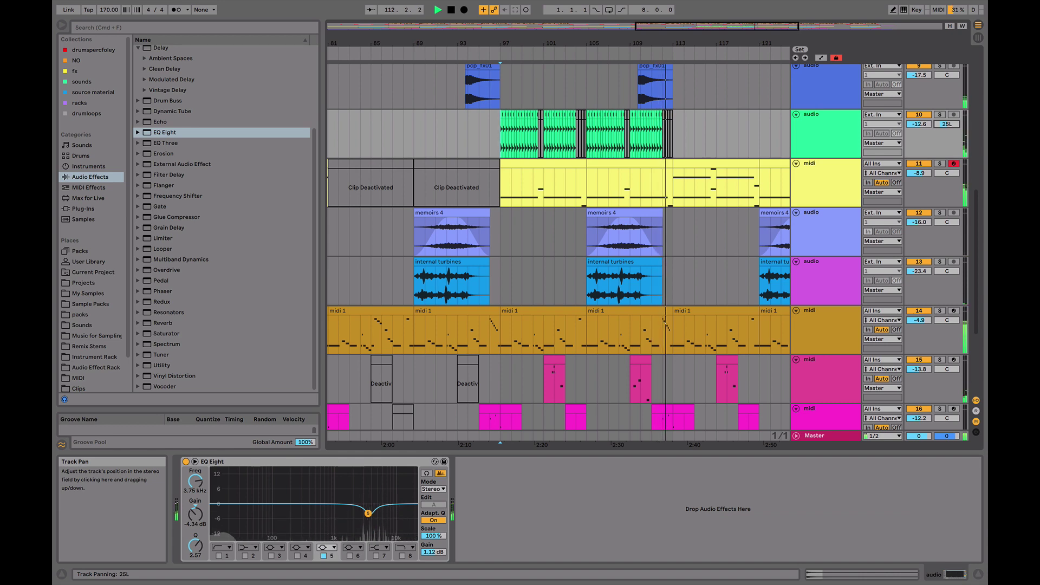
Replay the vocal sample clip at bar 77 and enable band 1 of its EQ Eight as a low cut at 108 Hz
scroll(815, 310, "down", 3)
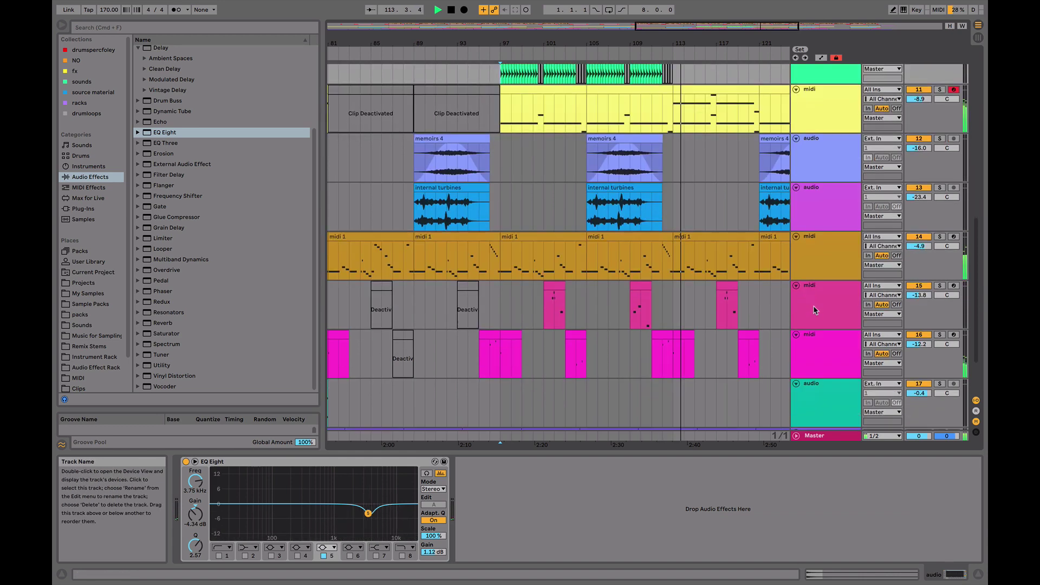
scroll(816, 310, "down", 2)
left_click_drag(672, 46, 672, 30)
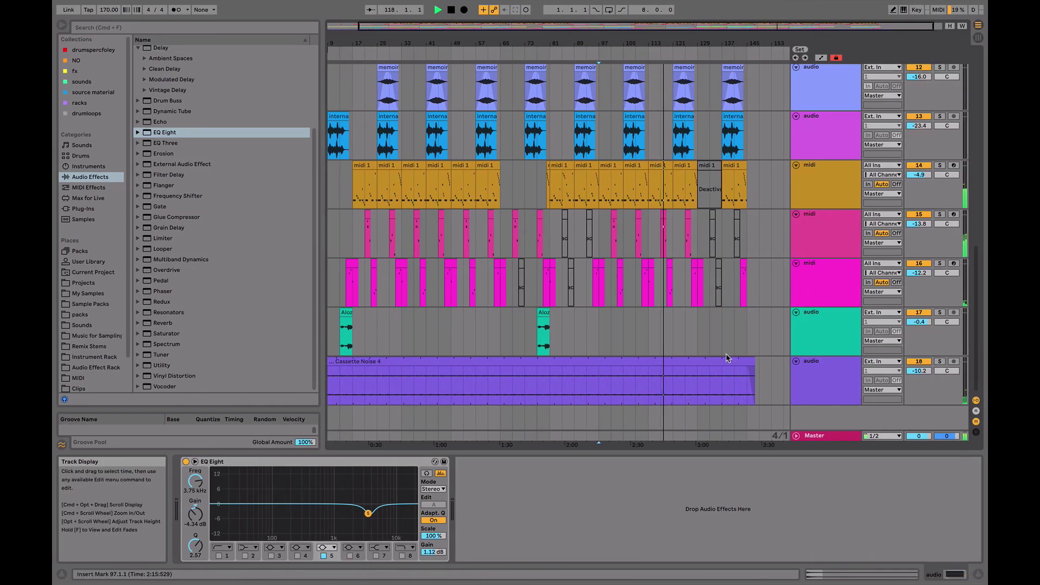
scroll(684, 353, "up", 5)
scroll(597, 346, "down", 3)
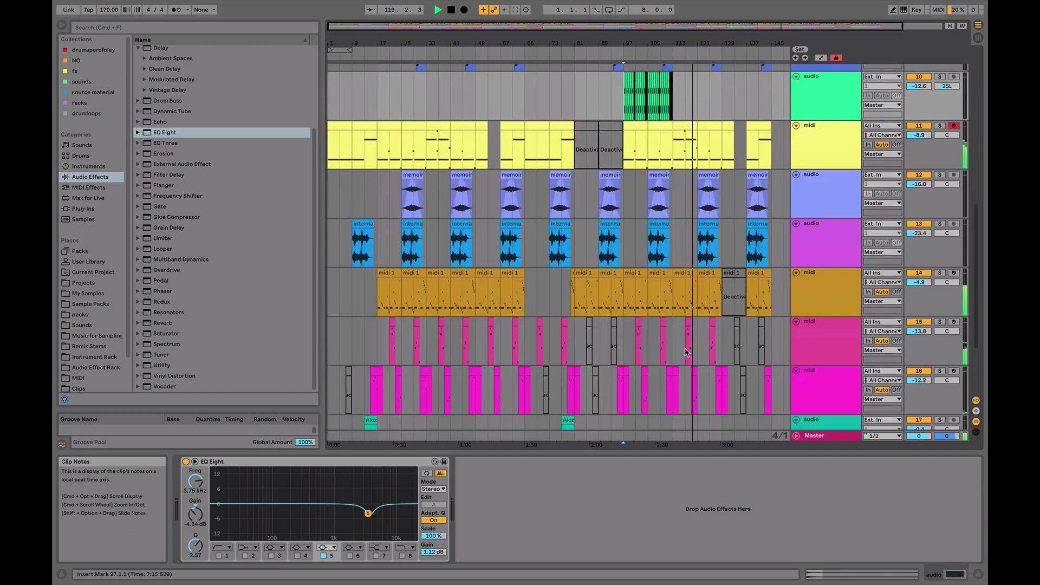
left_click(567, 340)
left_click(566, 45)
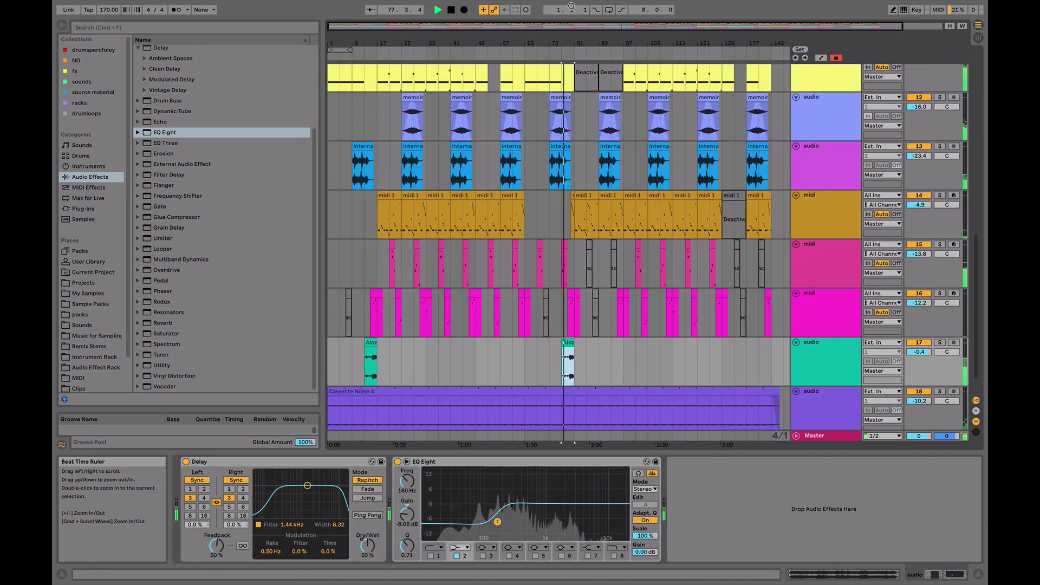
left_click_drag(567, 44, 567, 60)
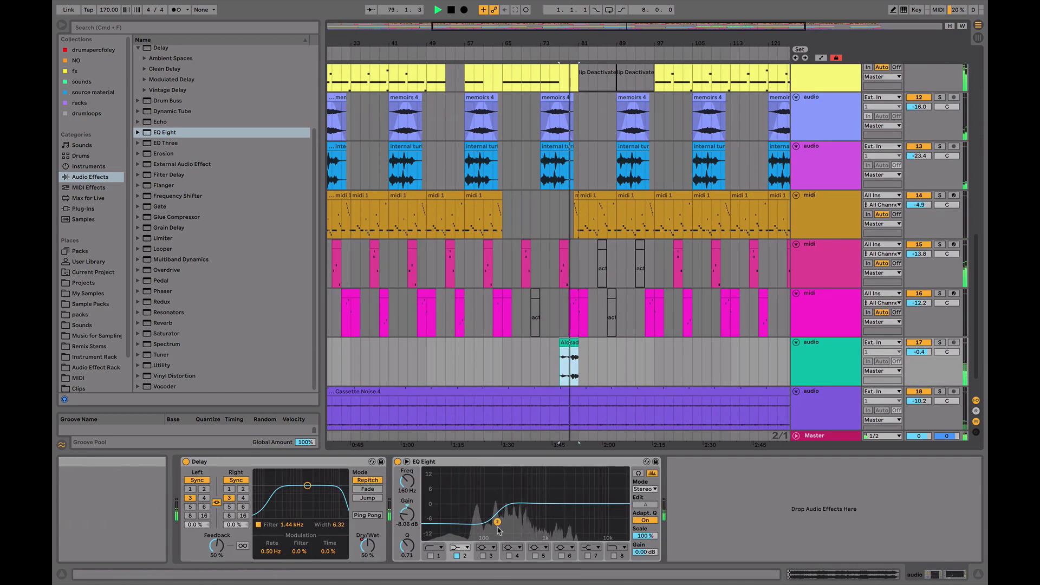
left_click(431, 556)
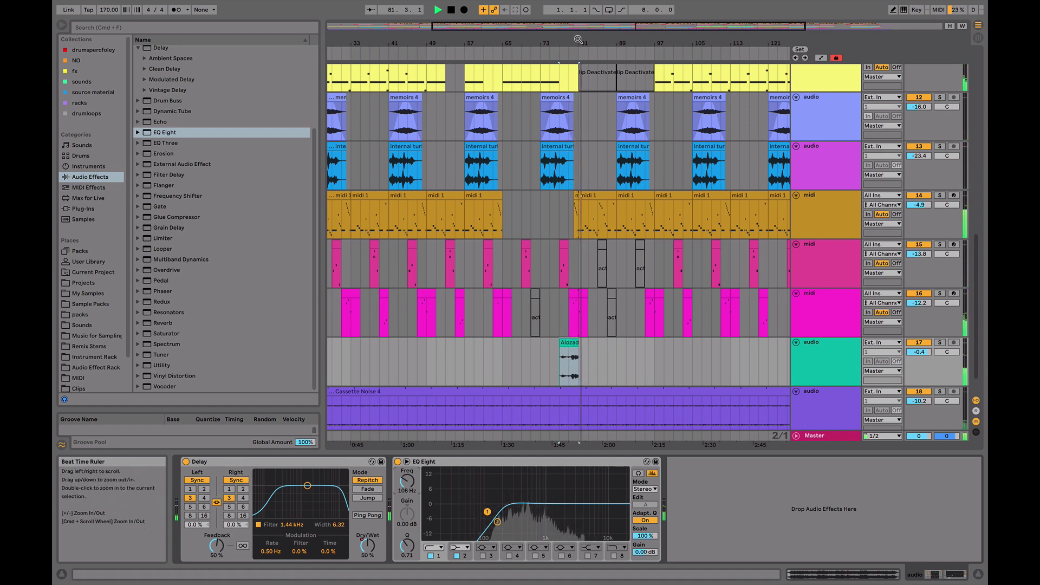
Group the two drum break tracks, the orange and the brown one, just below the reference track
left_click_drag(534, 52, 535, 33)
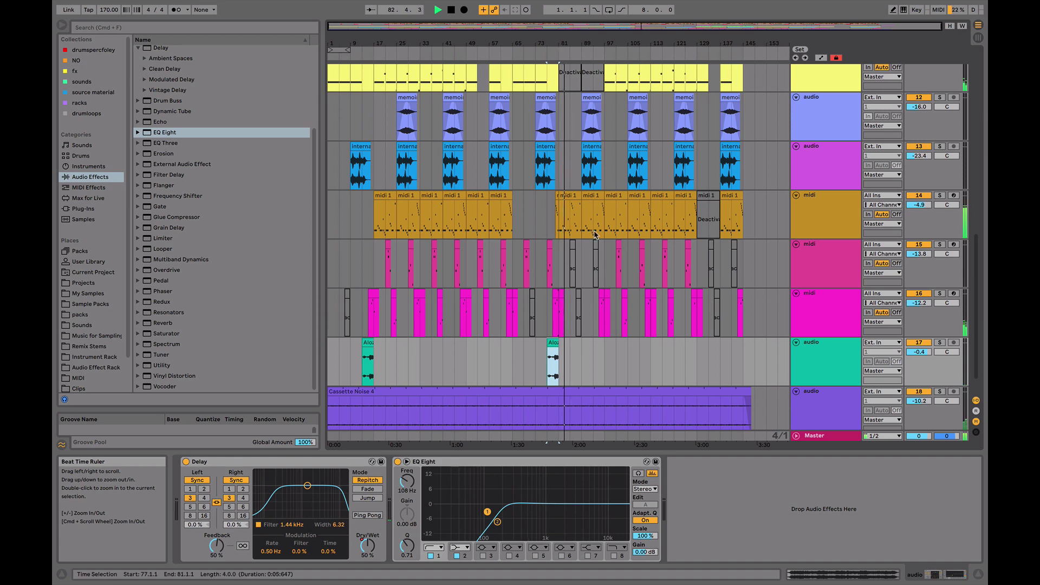
scroll(627, 260, "up", 10)
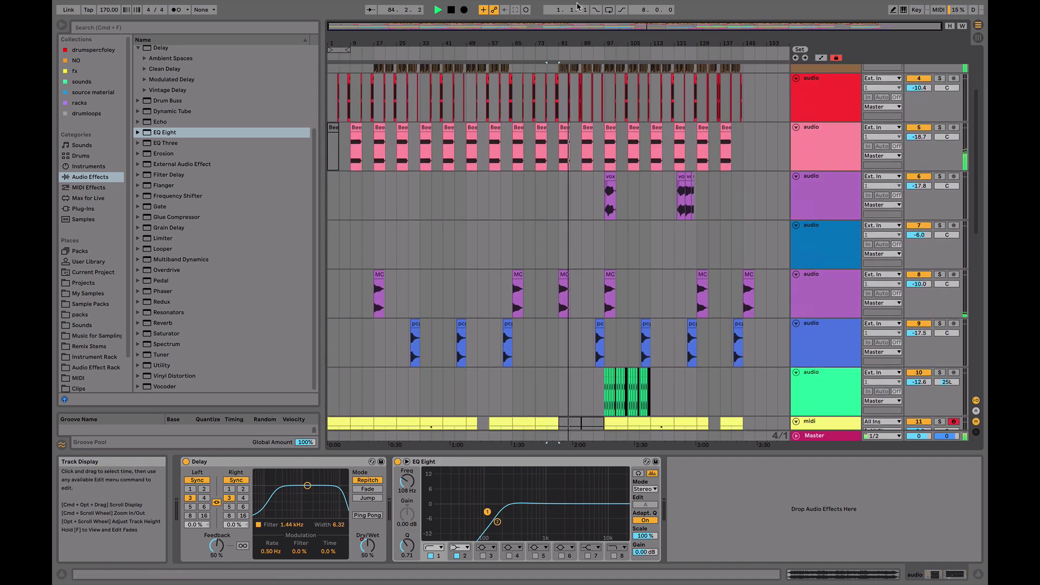
scroll(563, 166, "up", 3)
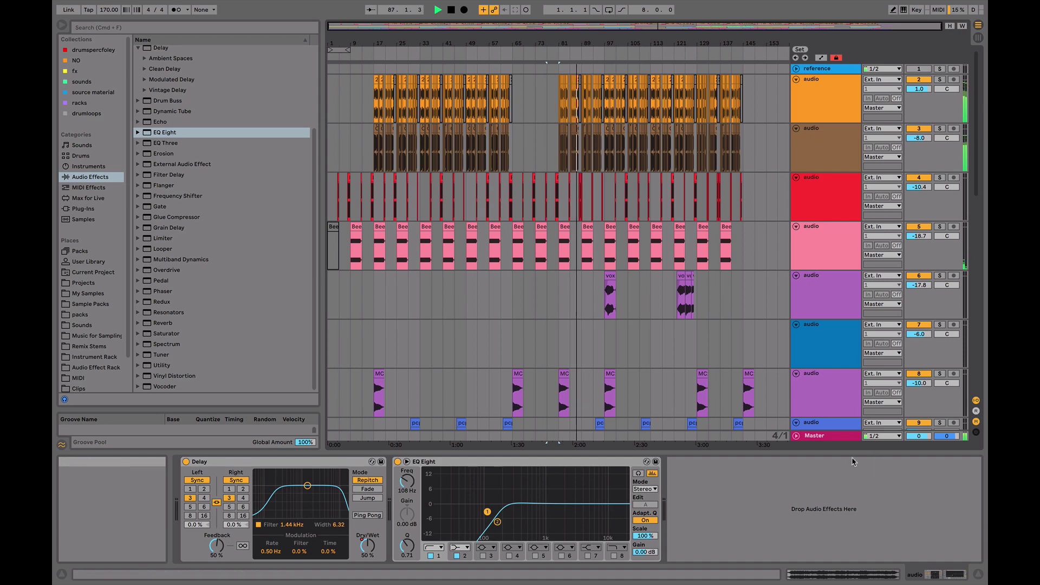
left_click(823, 112)
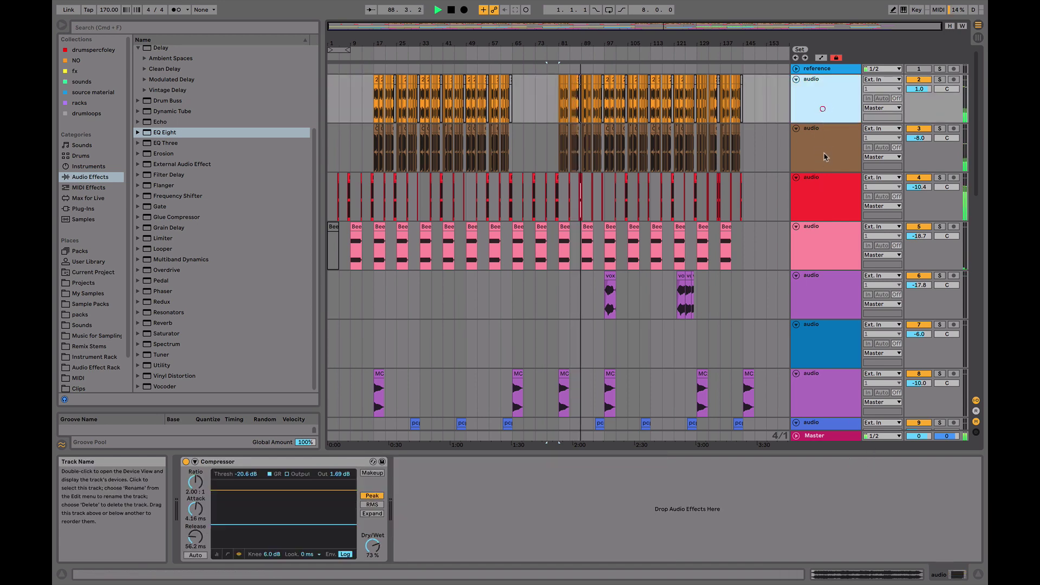
left_click(826, 157, "shift")
key("super+g")
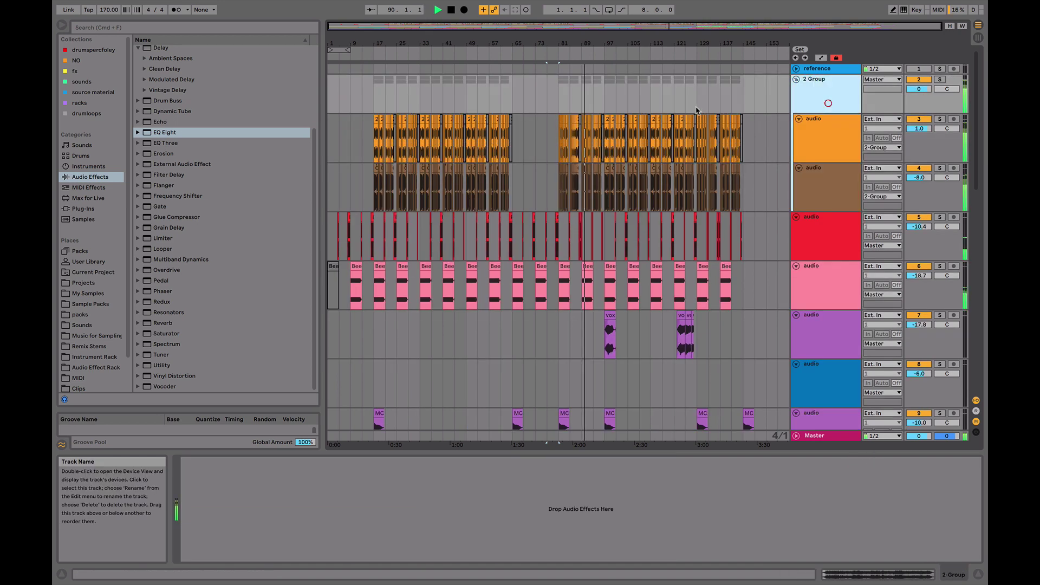
left_click(214, 132)
scroll(179, 116, "up", 5)
left_click_drag(176, 106, 201, 477)
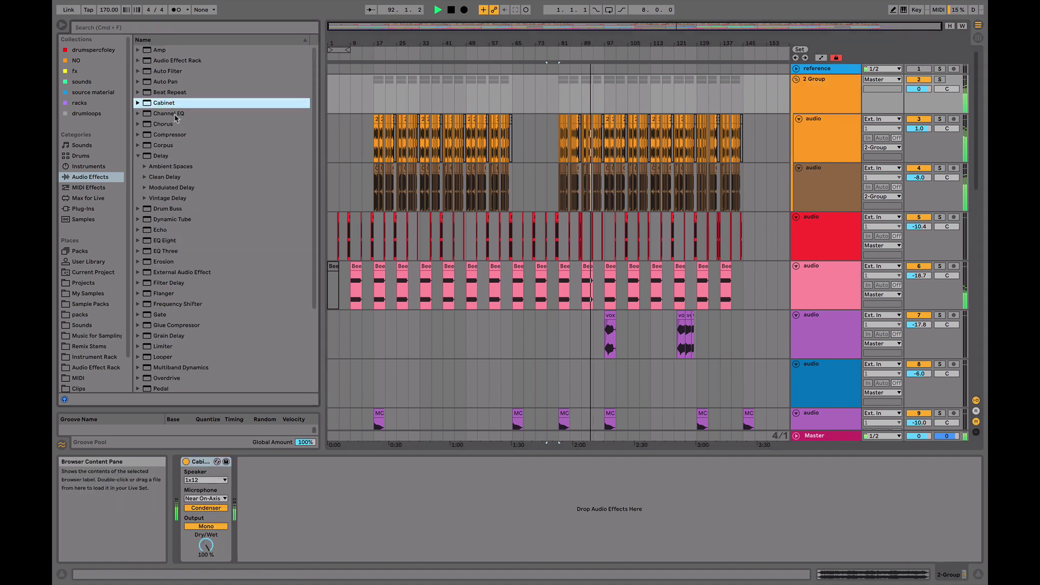
left_click(200, 464)
key("Delete")
Add Channel EQ to the drum group and set its High gain to -1.9 dB while replaying from about bar 81
left_click_drag(174, 113, 330, 529)
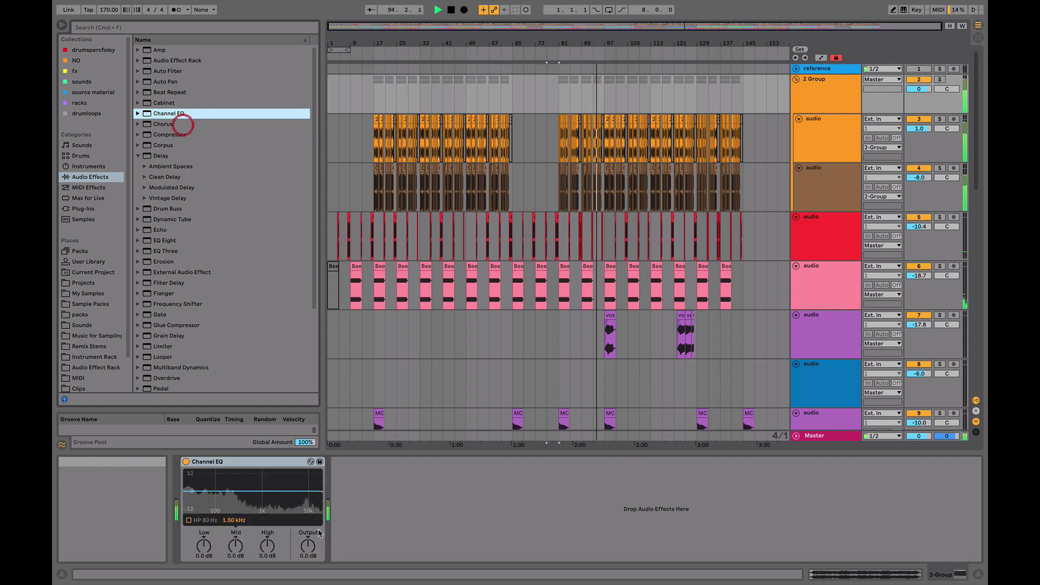
left_click_drag(268, 545, 268, 554)
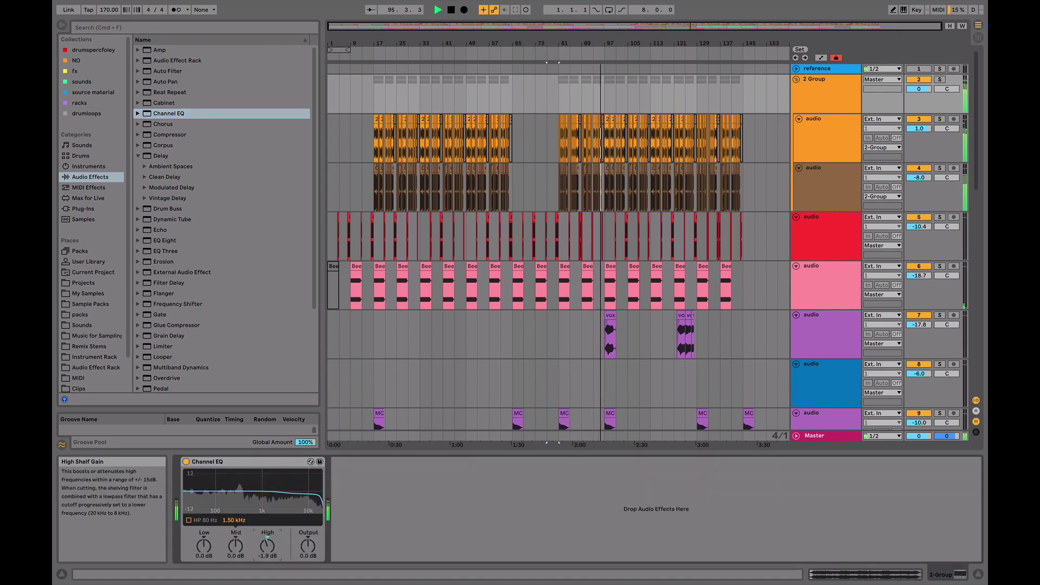
key("space")
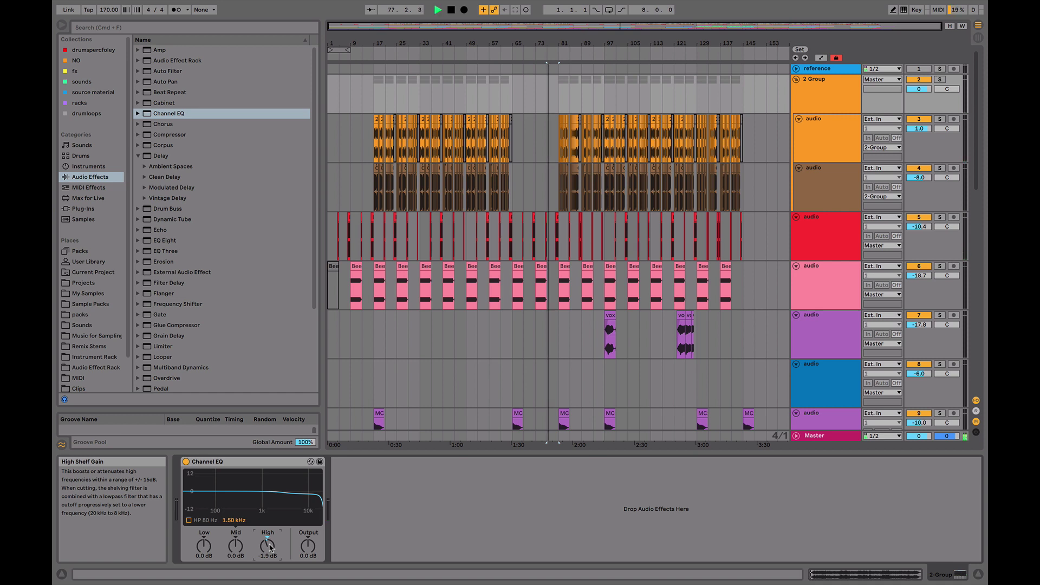
left_click(561, 52)
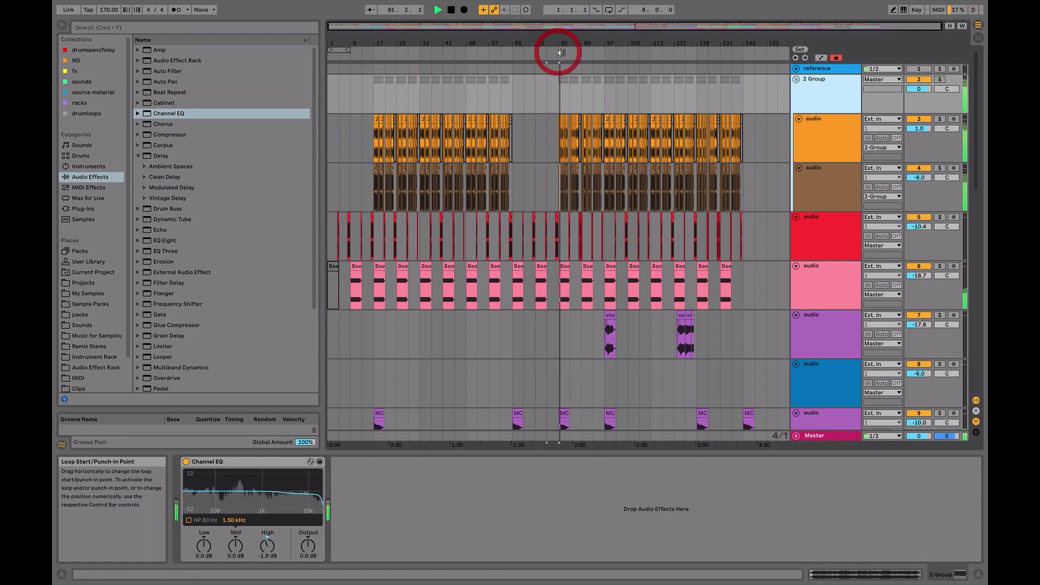
left_click_drag(267, 545, 268, 548)
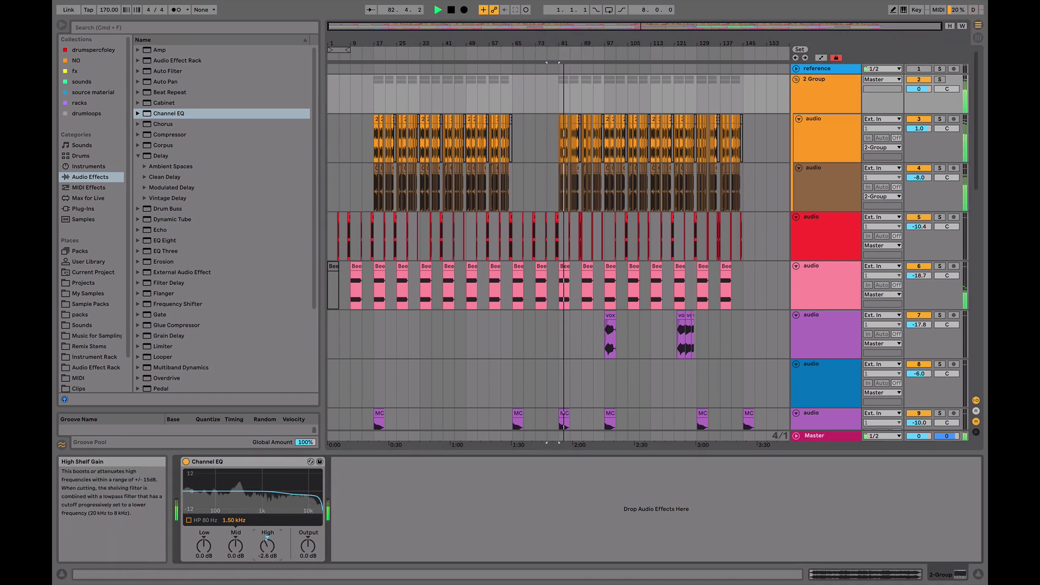
left_click_drag(268, 547, 267, 544)
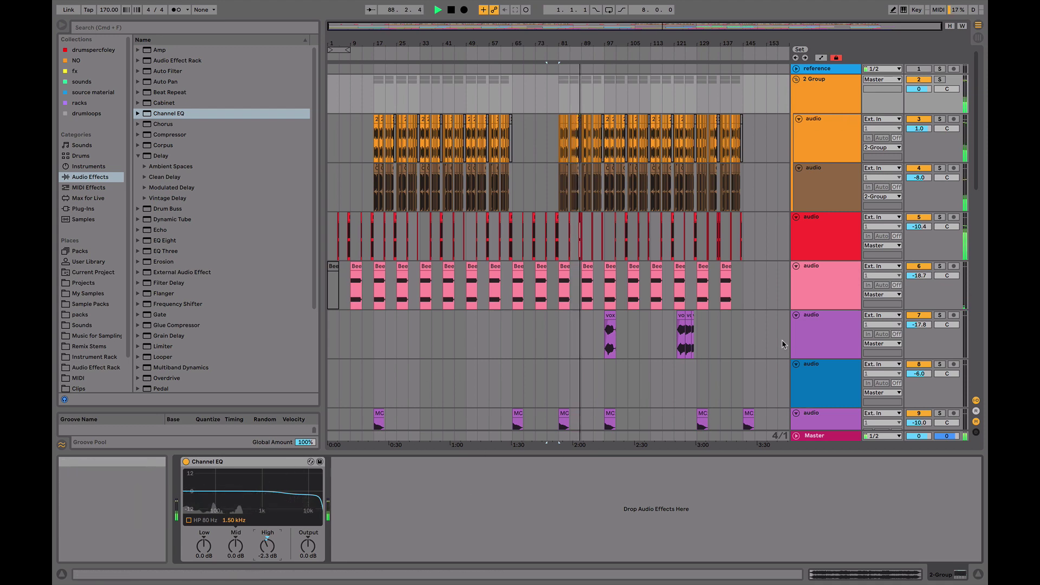
scroll(760, 342, "down", 5)
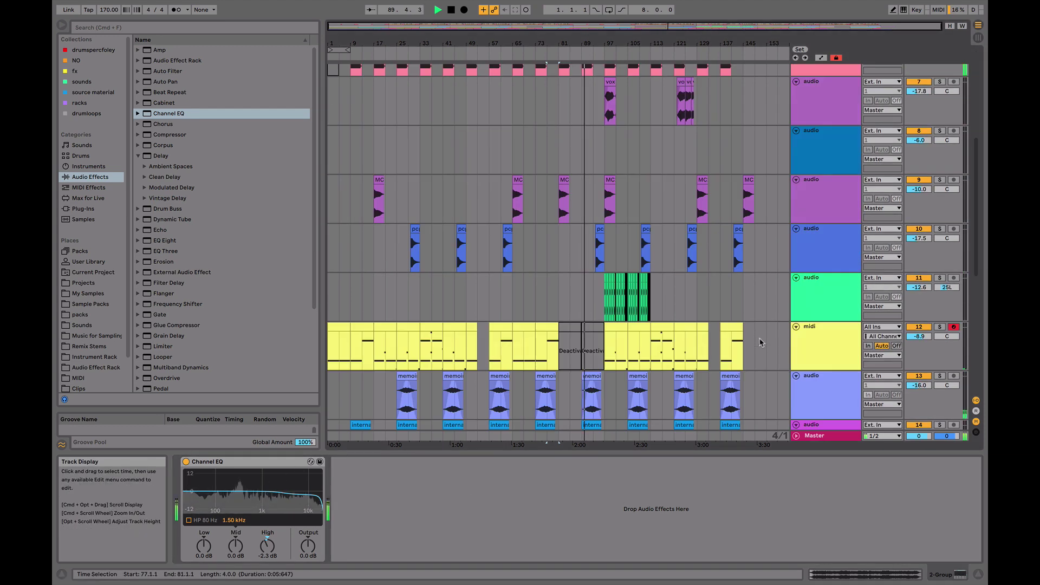
scroll(761, 342, "down", 3)
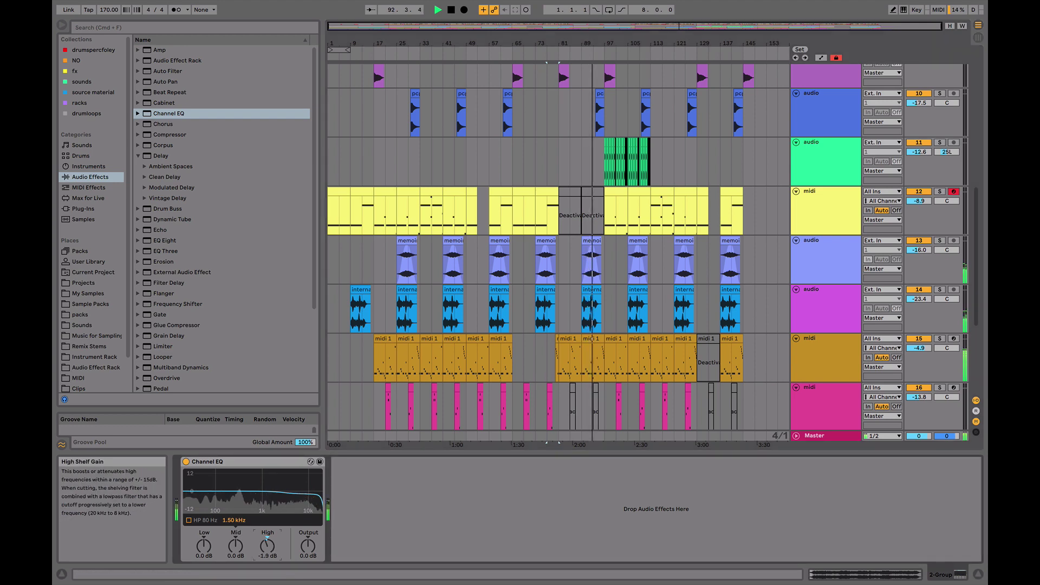
Inspect the Master chain, and enable band 7 of the ride track's EQ Eight as a high shelf at 5.74 kHz and -2.36 dB
scroll(627, 229, "down", 4)
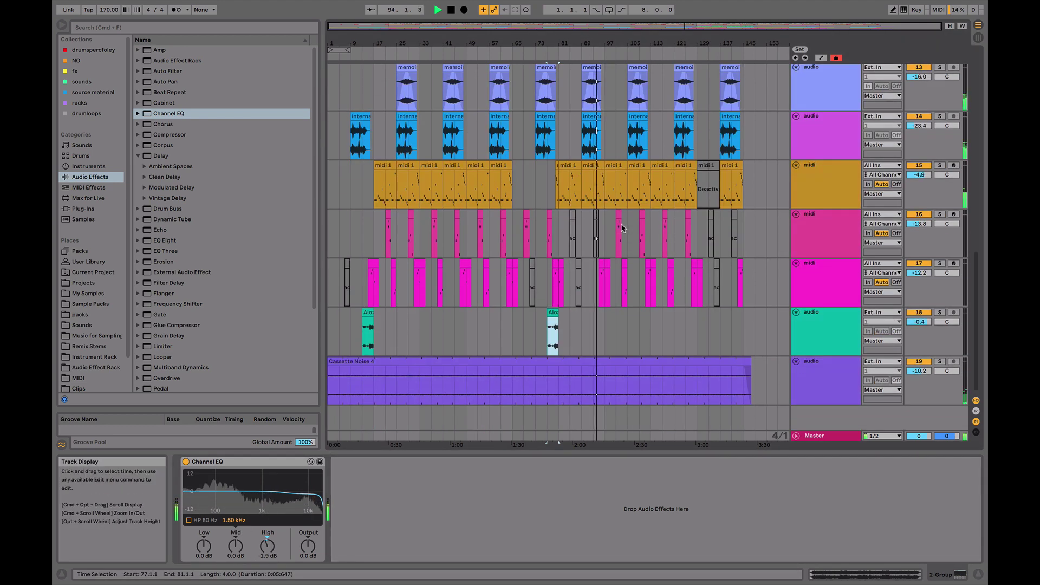
left_click(821, 436)
left_click(823, 437)
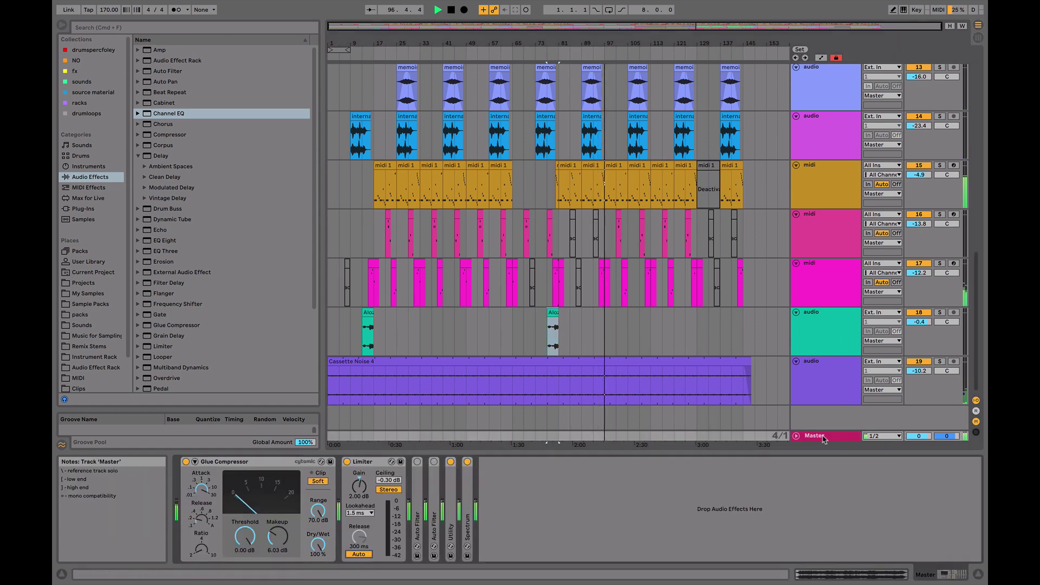
scroll(842, 347, "up", 6)
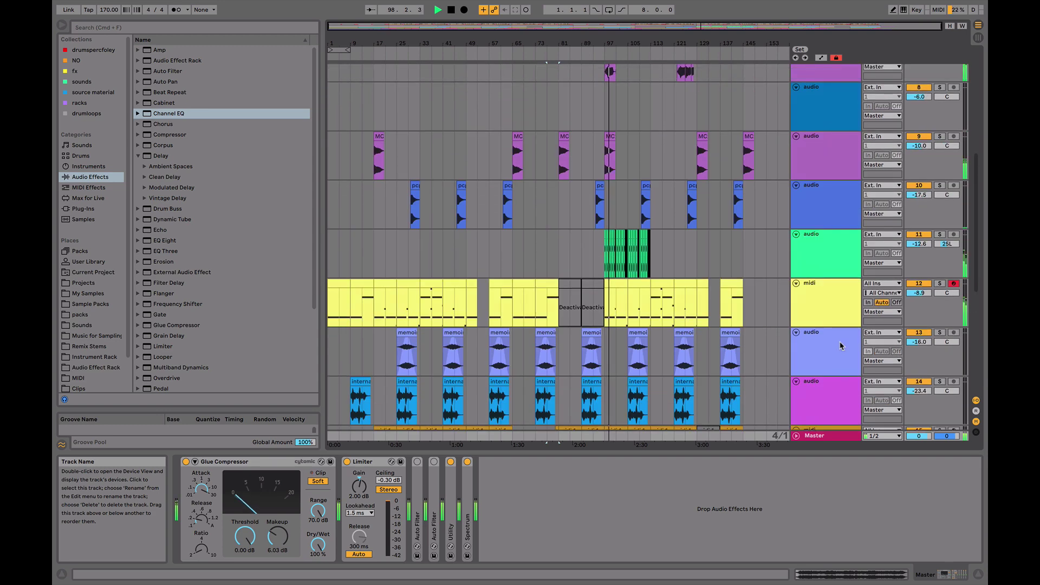
left_click(844, 253)
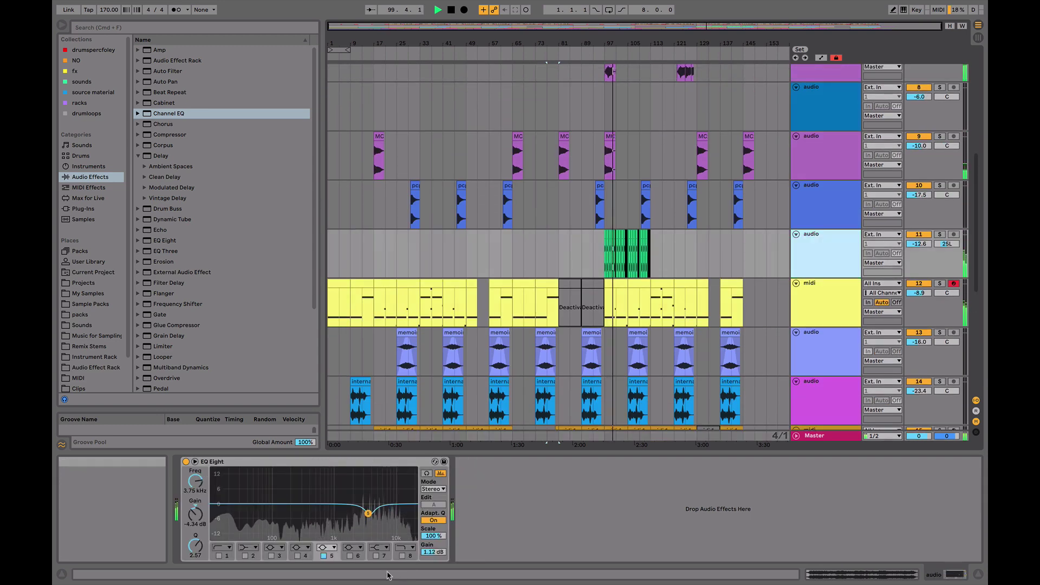
left_click(376, 556)
left_click_drag(369, 513, 368, 514)
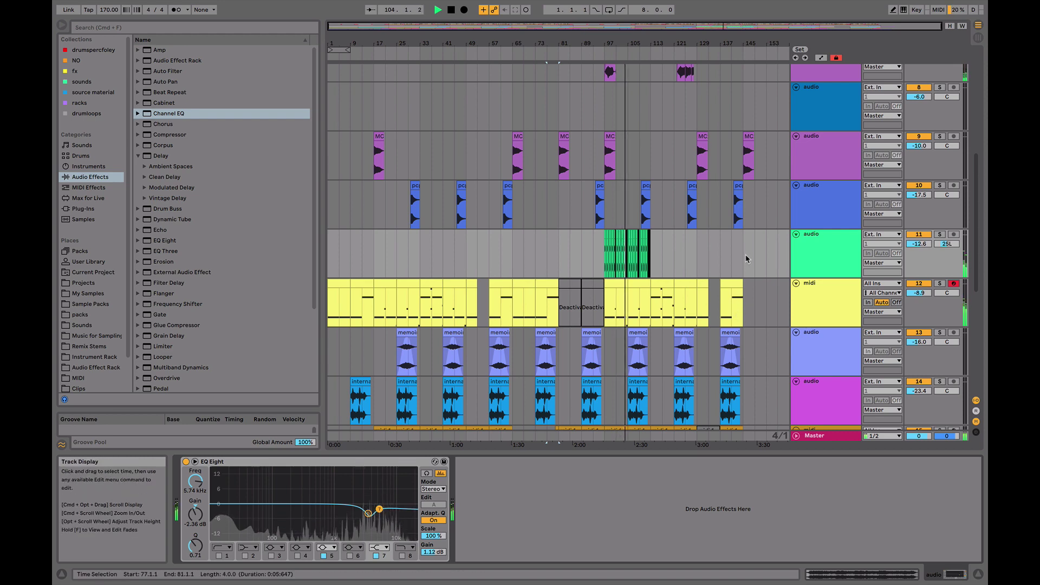
Check the two grouped drum break tracks briefly in solo
scroll(746, 259, "up", 5)
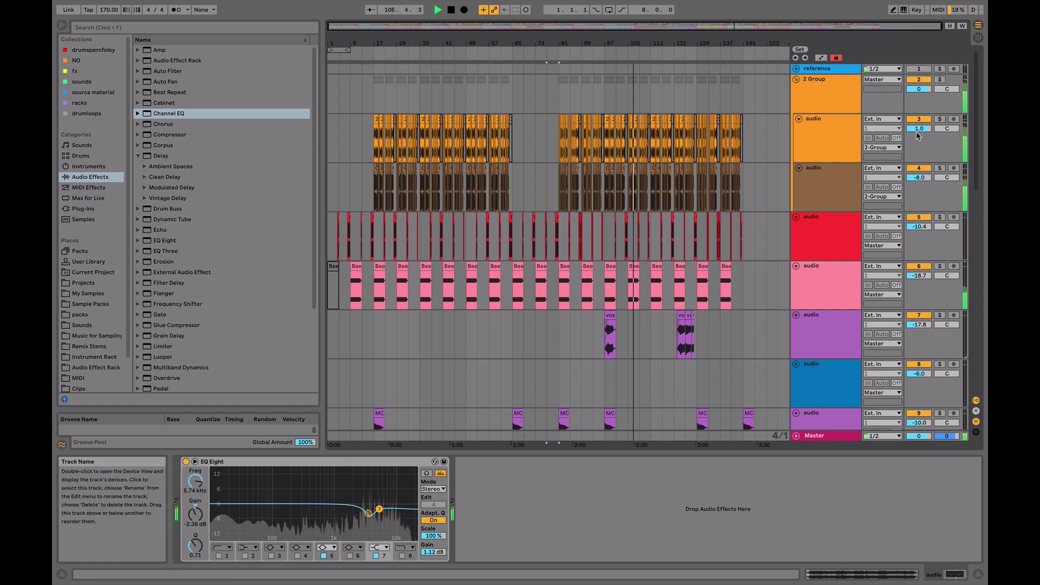
left_click(940, 119)
left_click(939, 168)
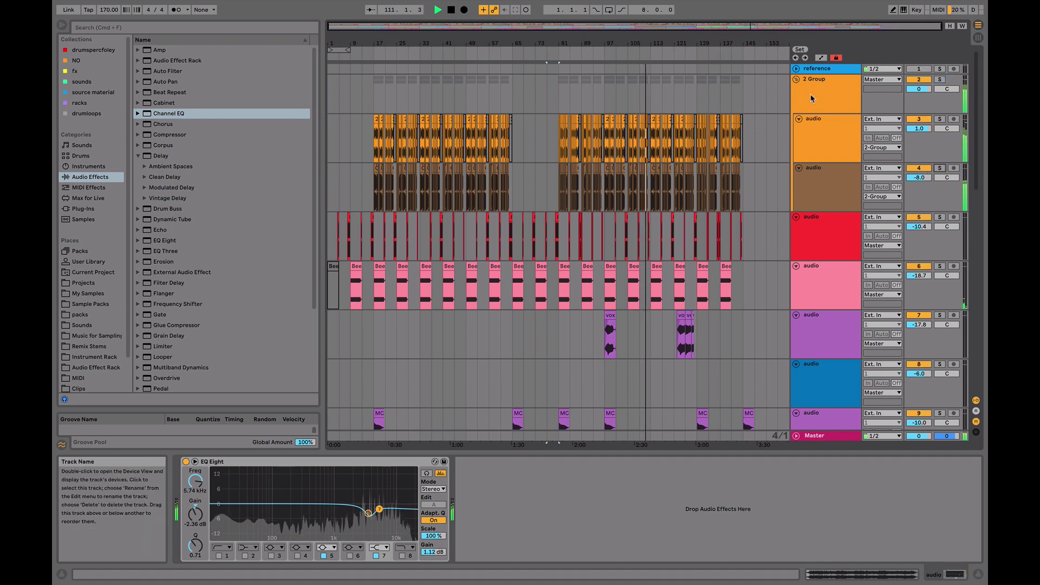
Replay the arrangement from its start and from bar 17 to check the mix
left_click_drag(591, 43, 590, 67)
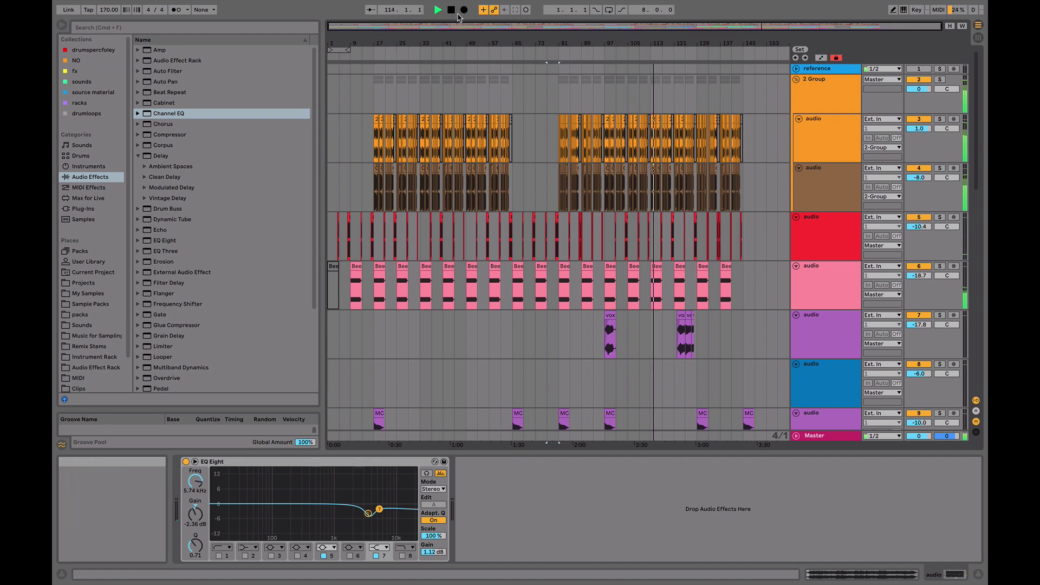
key("space")
scroll(394, 106, "down", 10)
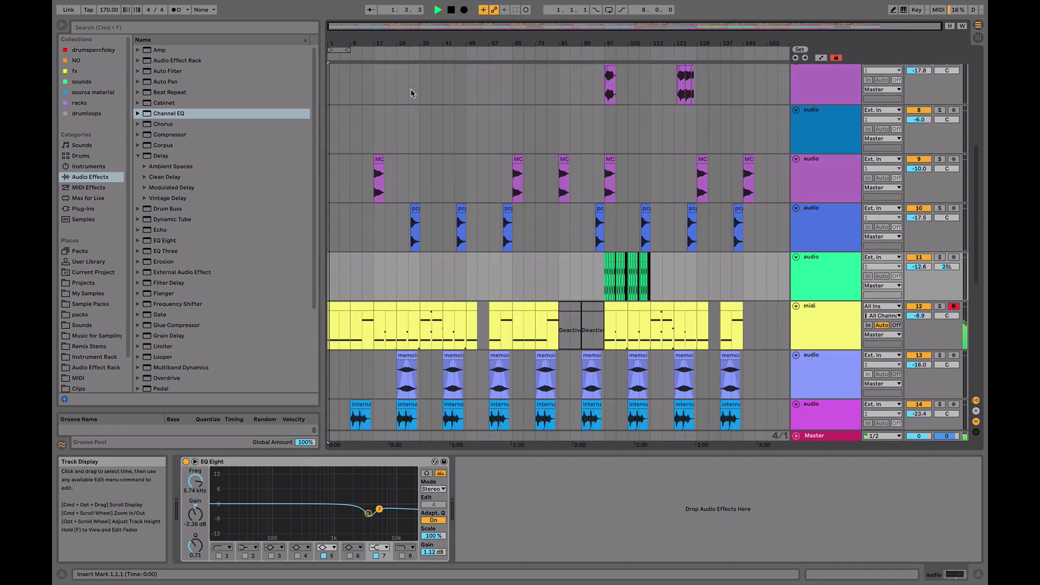
key("space")
left_click(372, 114)
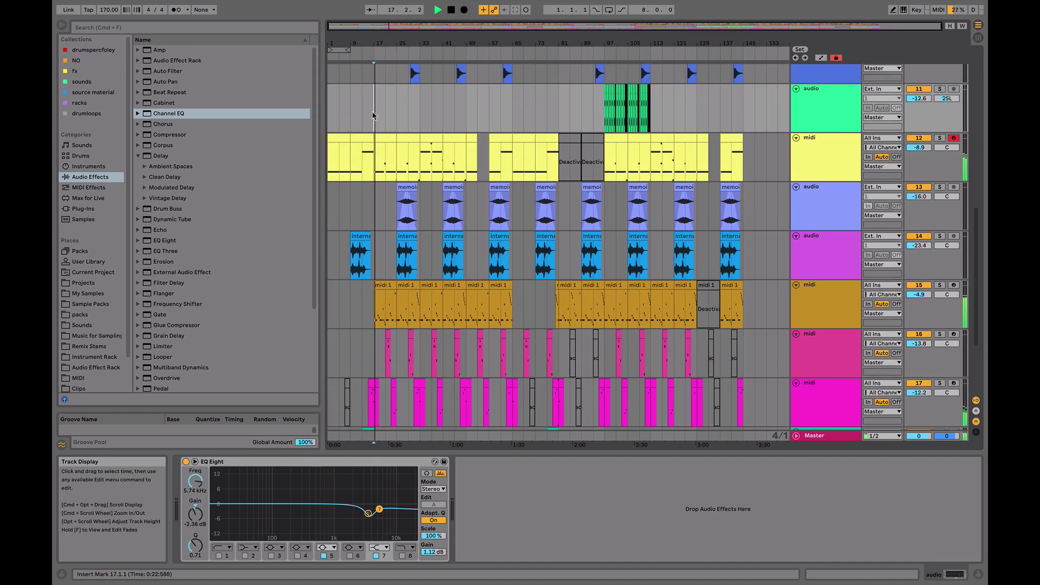
scroll(373, 115, "down", 3)
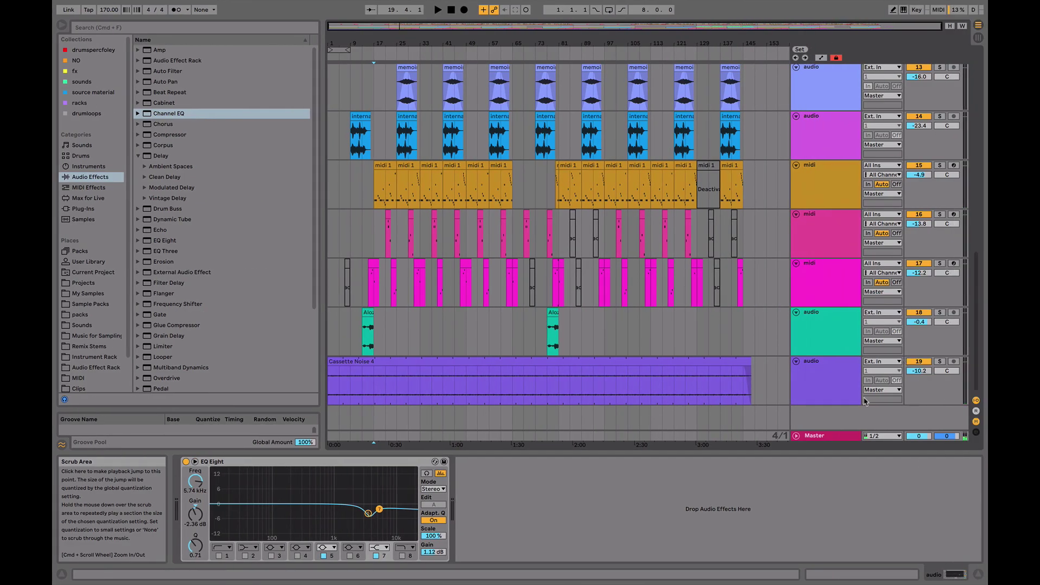
Add EQ Eight ahead of the Master's Glue Compressor and set band 1 to a steep low cut at 20.8 Hz
left_click(834, 436)
key("space")
left_click_drag(165, 241, 200, 523)
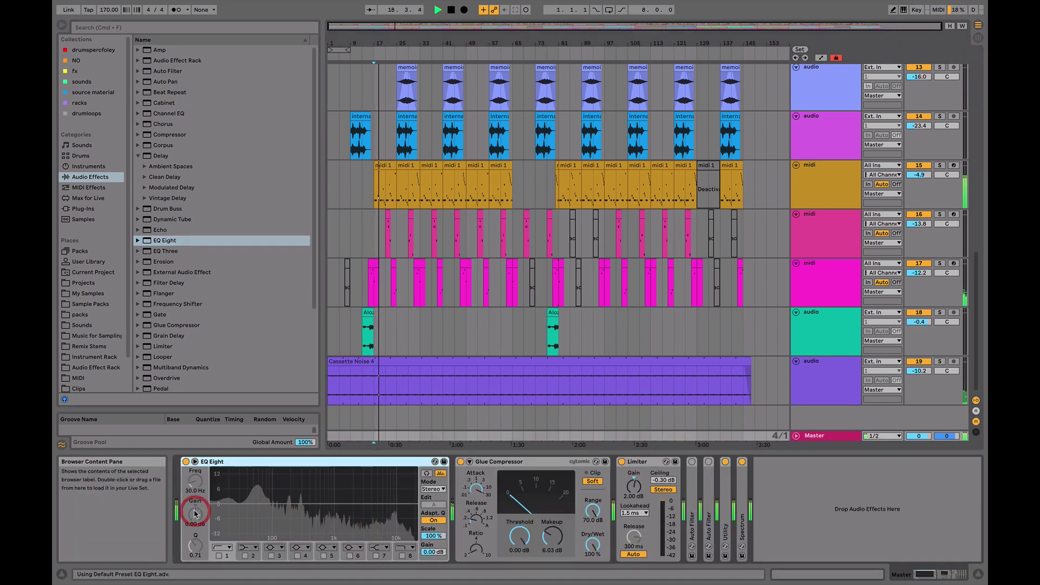
left_click(219, 556)
left_click(222, 548)
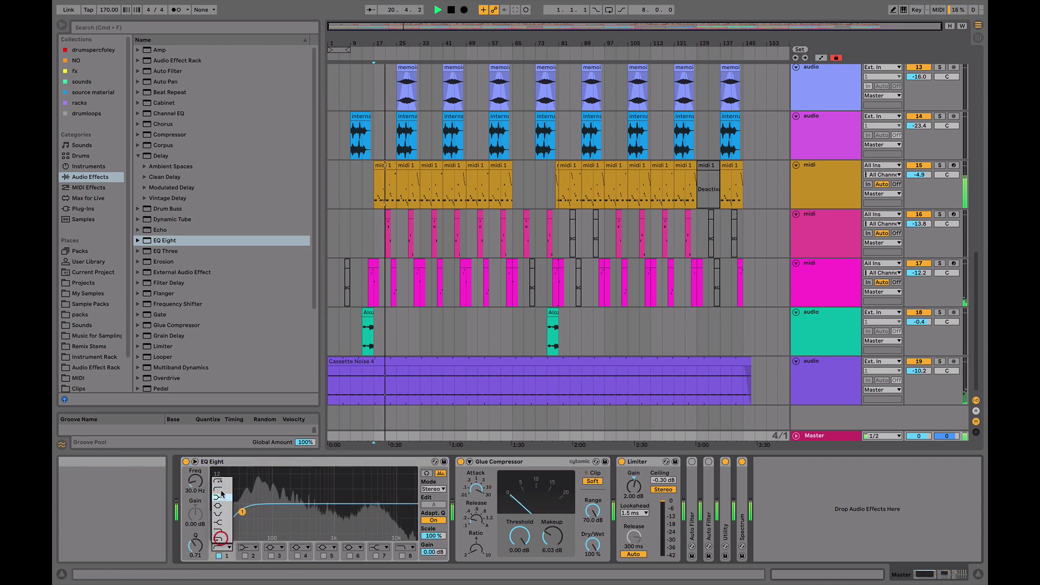
left_click(222, 548)
left_click(223, 538)
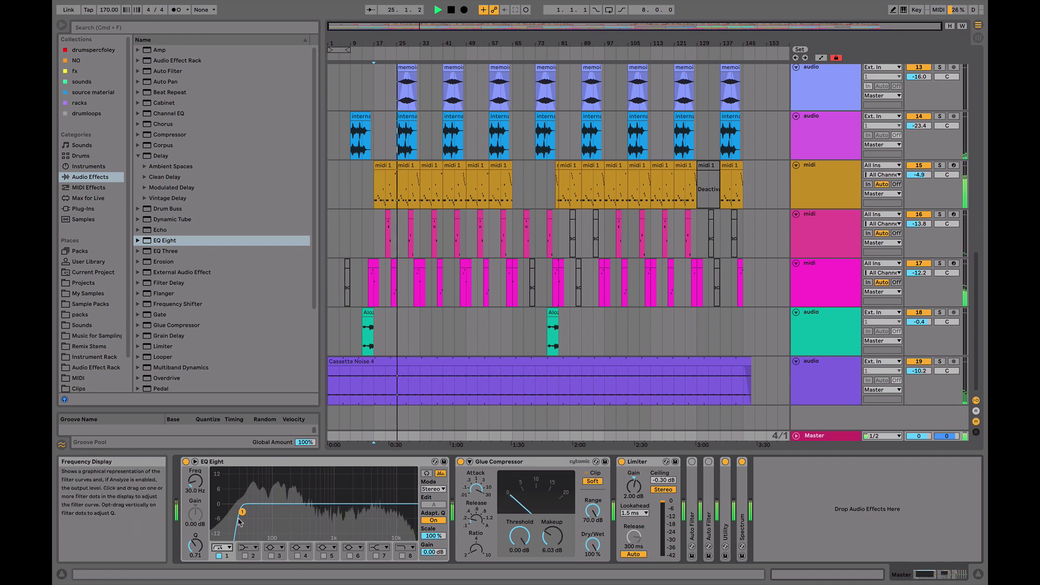
left_click_drag(242, 512, 241, 512)
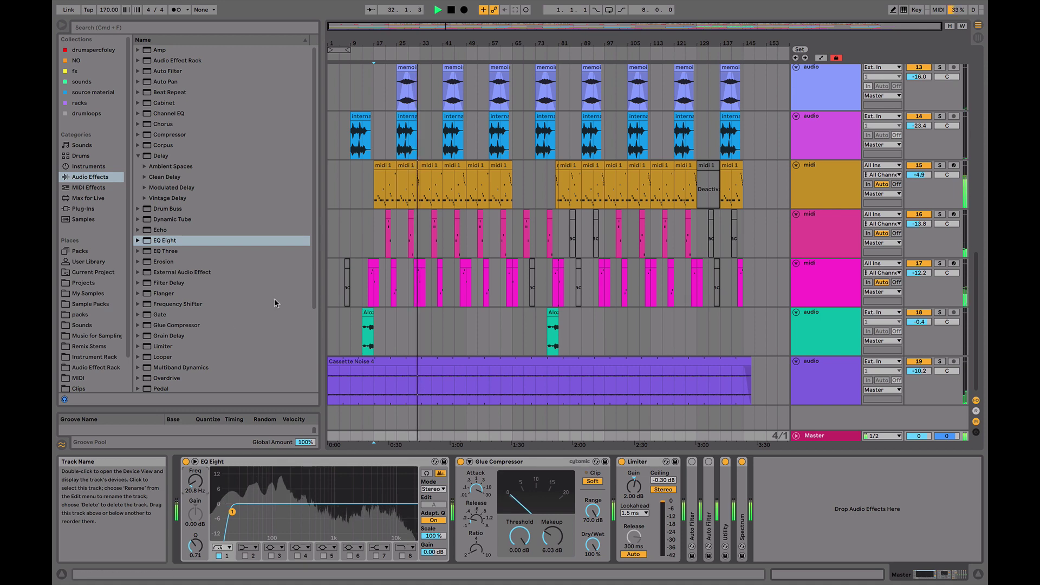
Check the cassette noise track's device chain and look over the tracks above it during playback
scroll(204, 336, "down", 5)
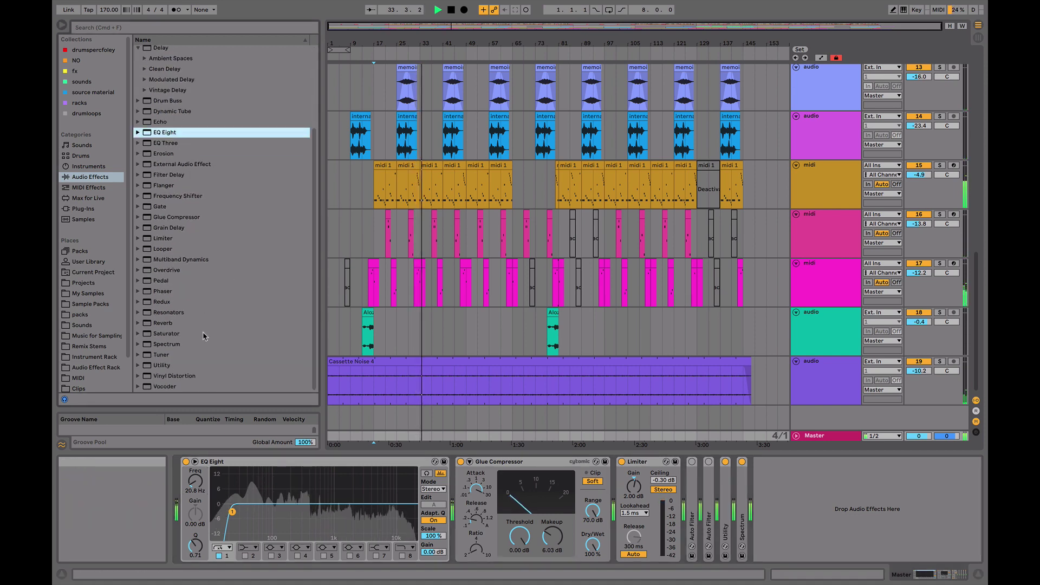
left_click(842, 364)
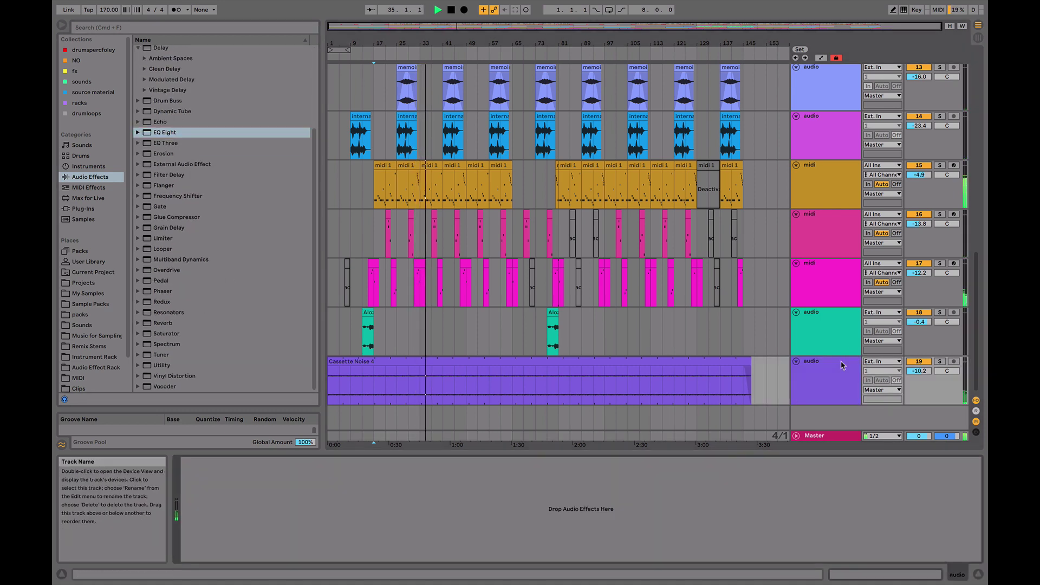
scroll(842, 365, "up", 3)
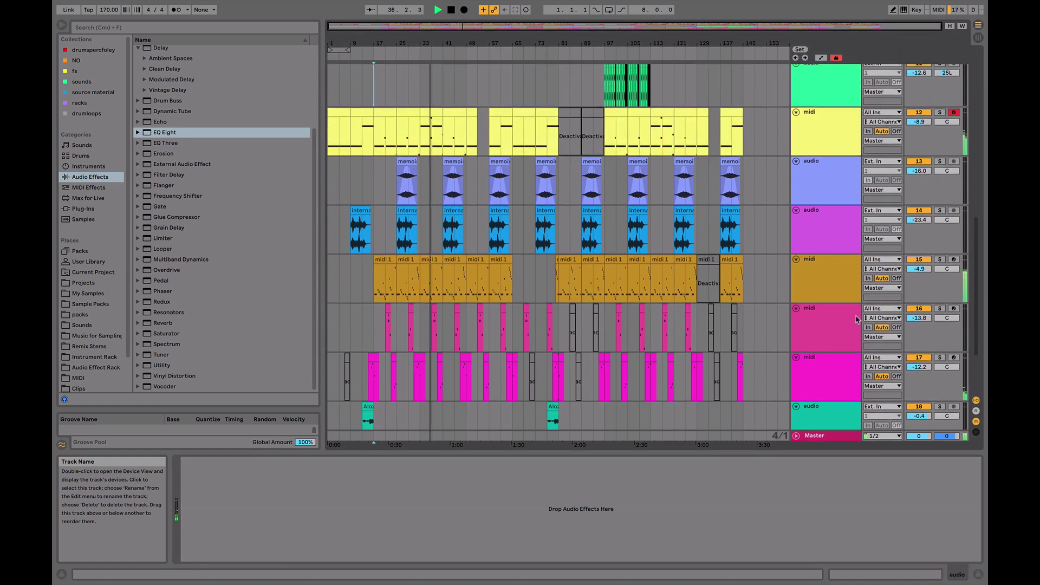
left_click(848, 278)
key("s")
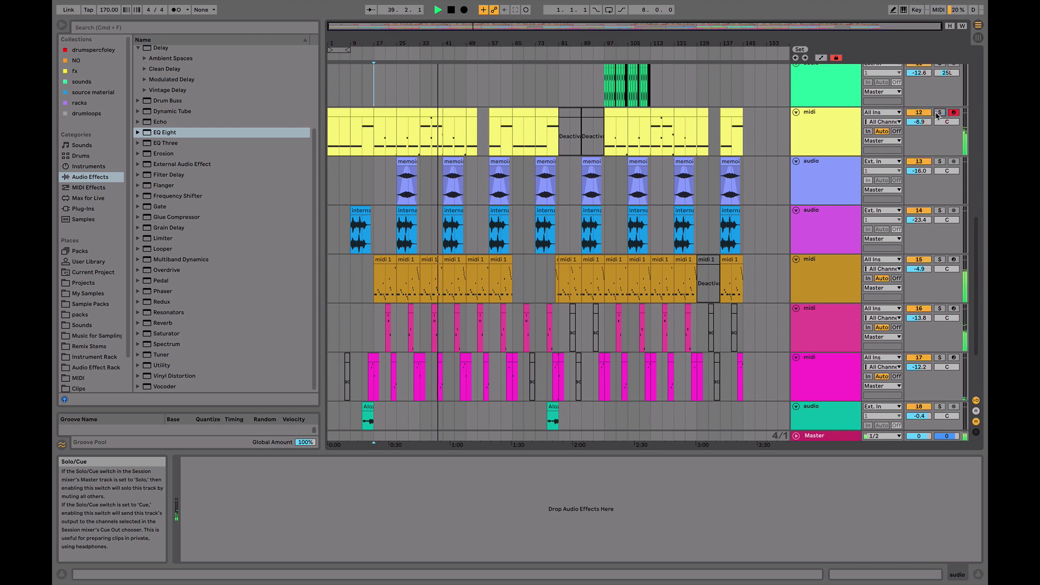
Switch to the full-screen countdown timer, dismiss its finished alarm, and return to Ableton Live
key("ctrl+Left")
left_click(247, 346)
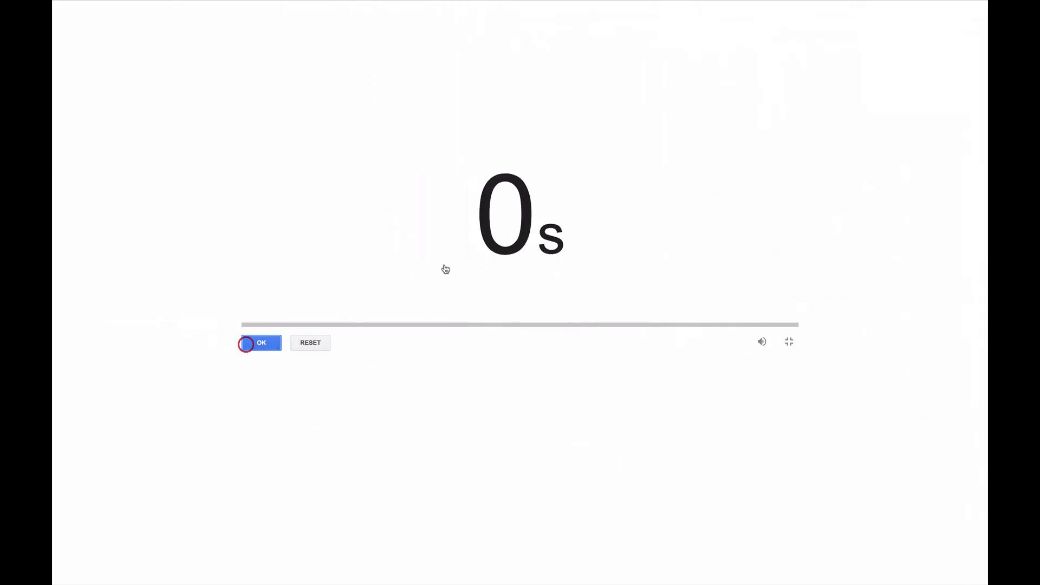
key("ctrl+Right")
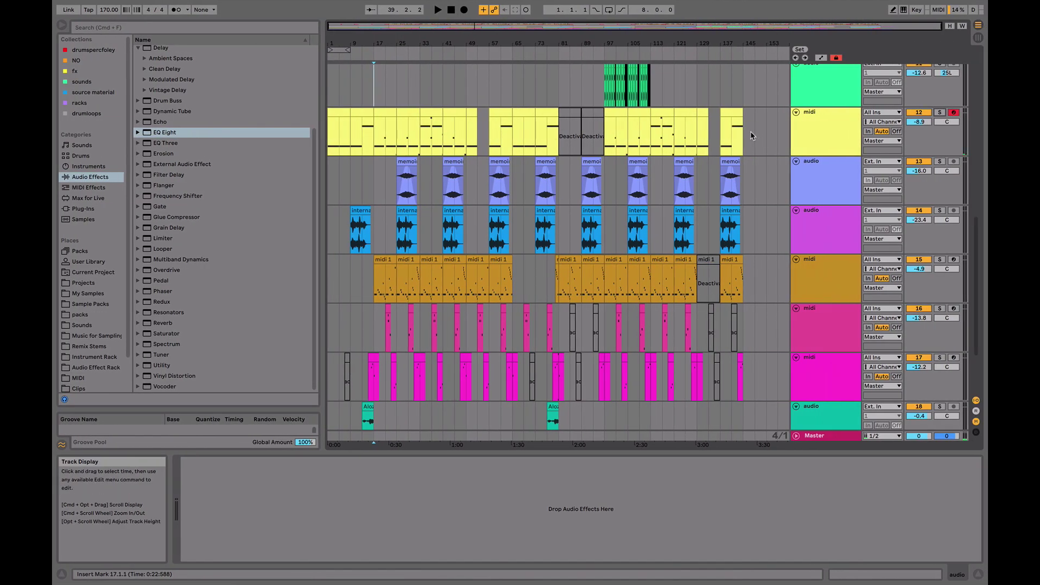
Collapse all arrangement tracks to their minimum height and enlarge the arrangement overview
scroll(800, 127, "up", 3)
scroll(812, 123, "down", 5)
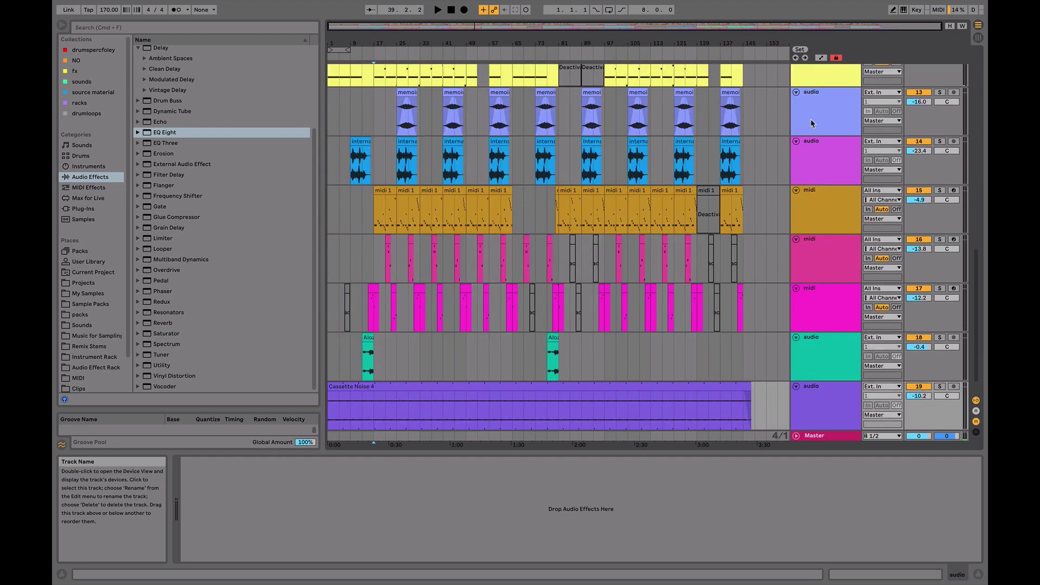
key("alt+u")
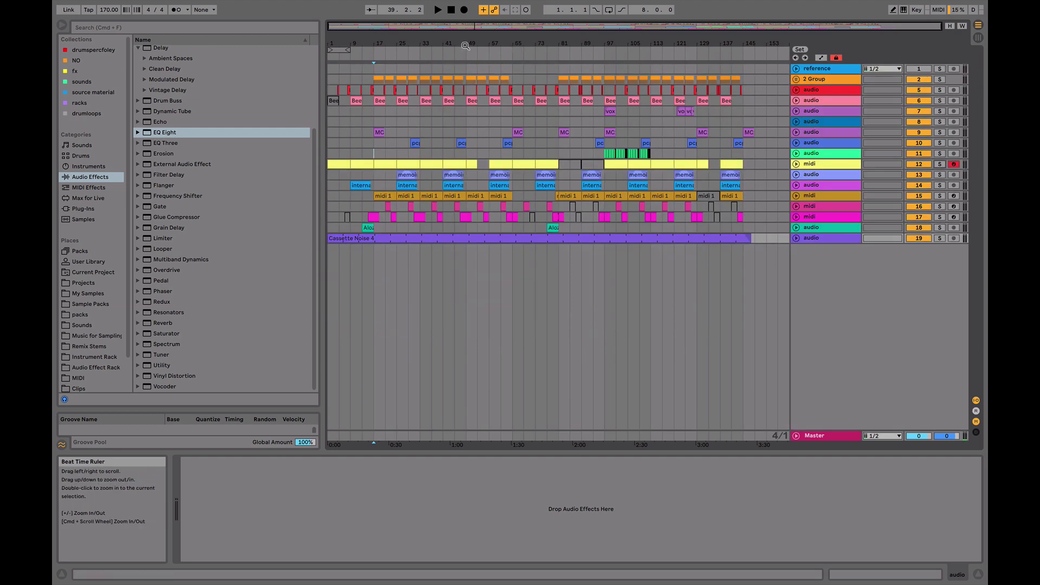
left_click_drag(487, 34, 482, 73)
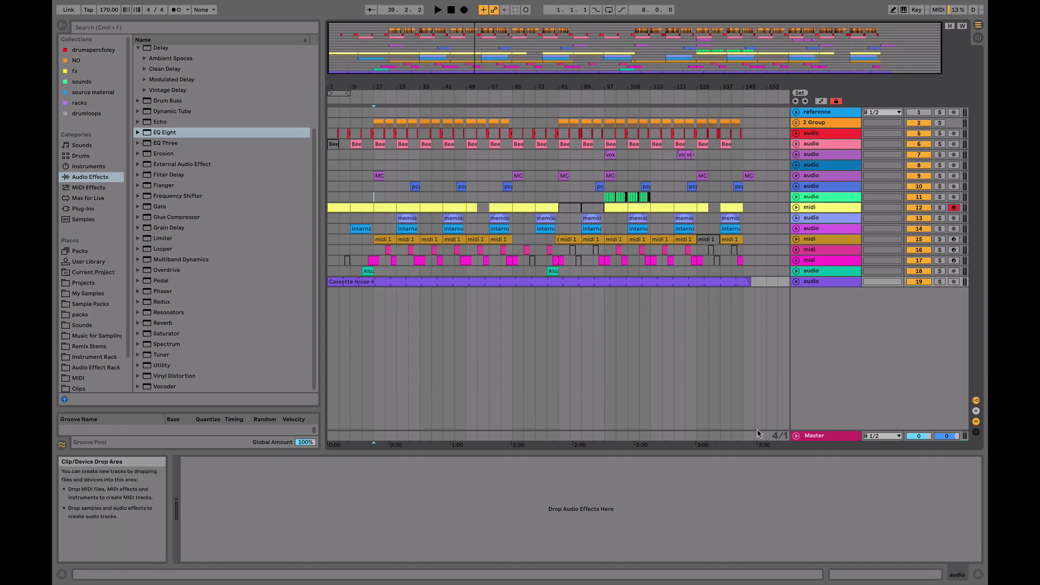
Play the whole arrangement from bar 1 through past its last clips, and stop playback
left_click(451, 10)
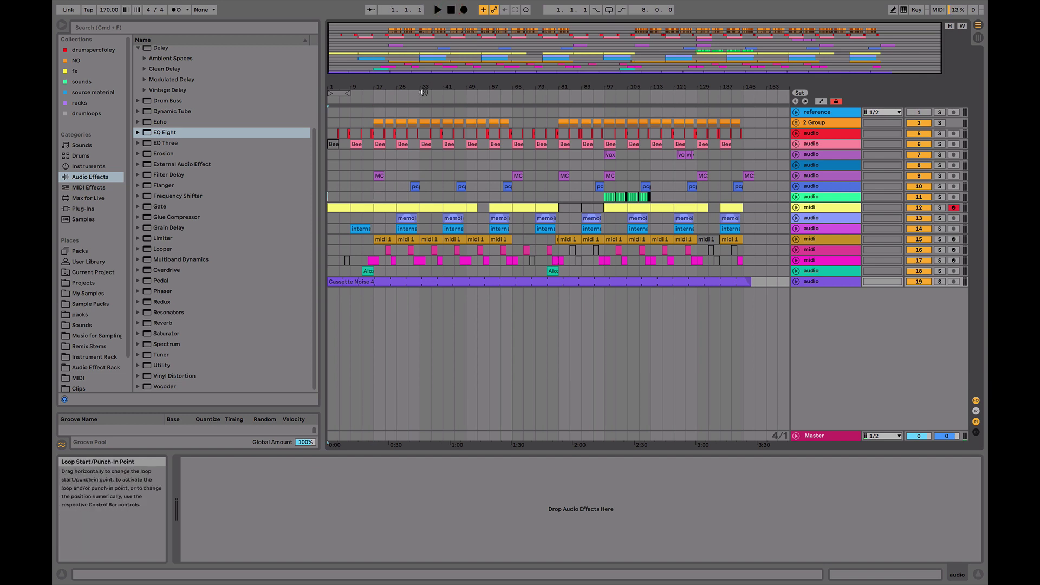
key("space")
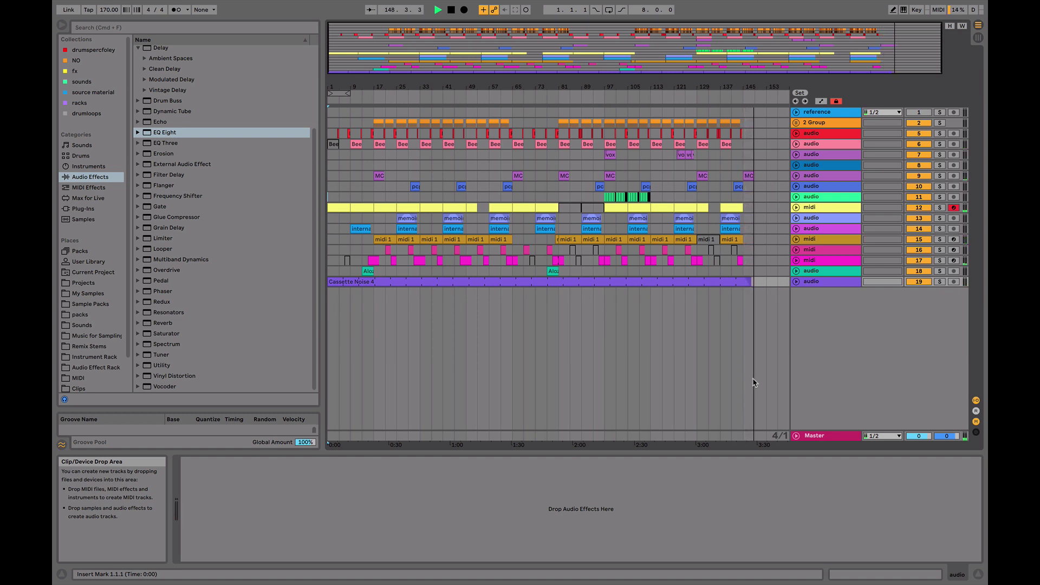
key("space")
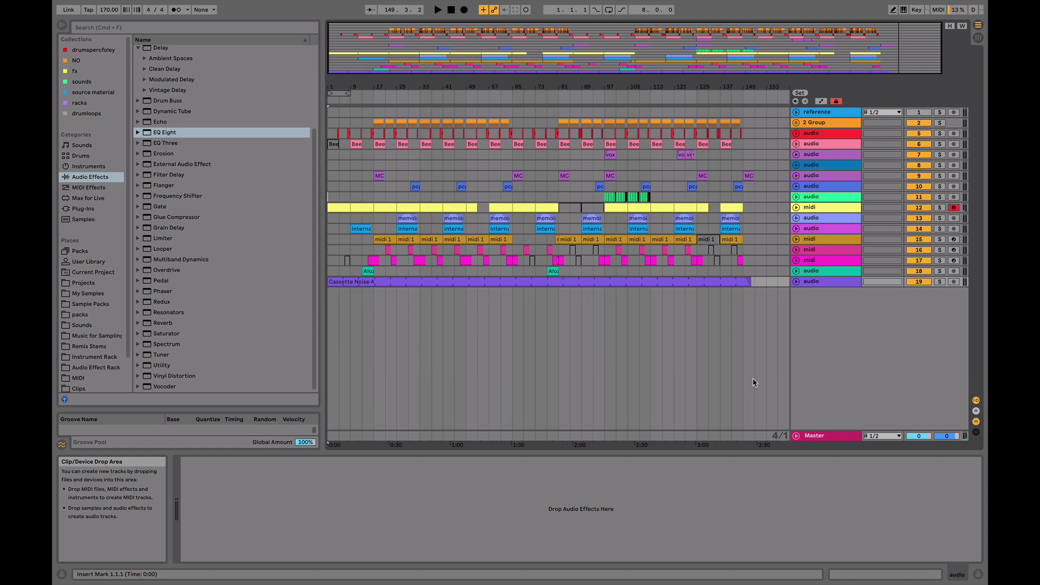